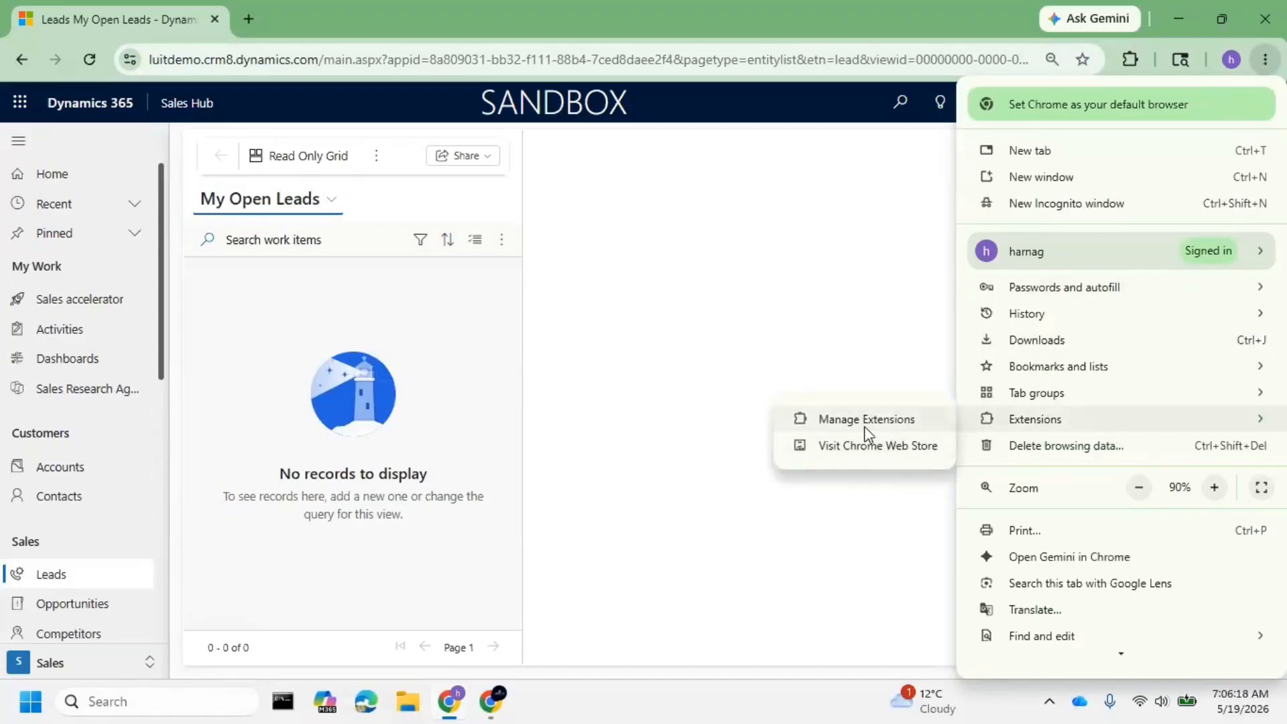
- Search the Chrome Web Store for 'Level' and open the Level up for Dynamics 365/Power Apps listing
left_click(869, 449)
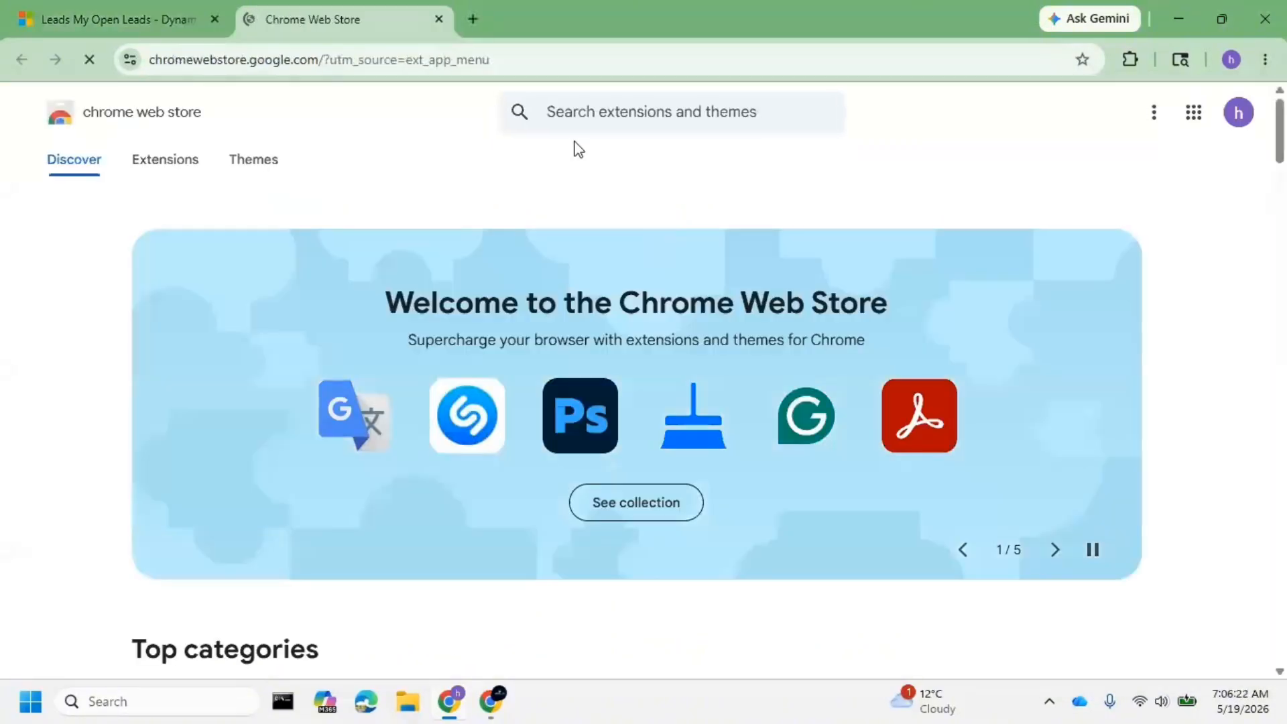
left_click(564, 115)
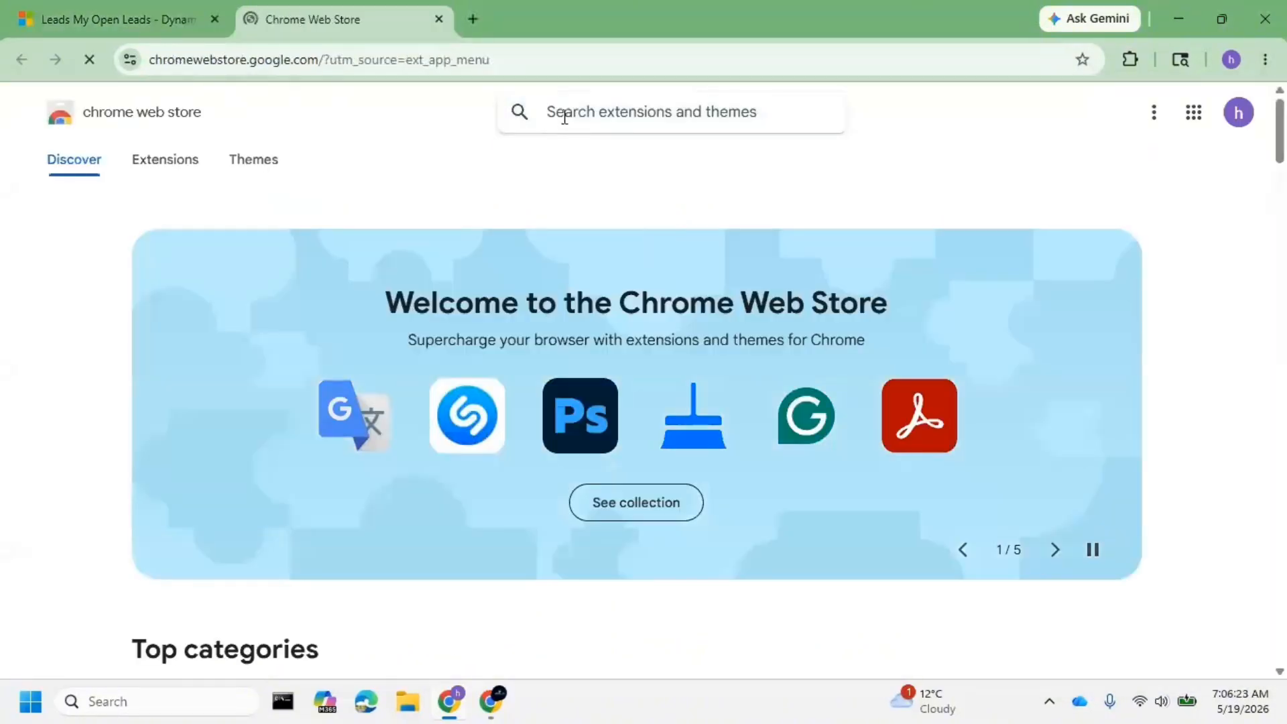
type("Le")
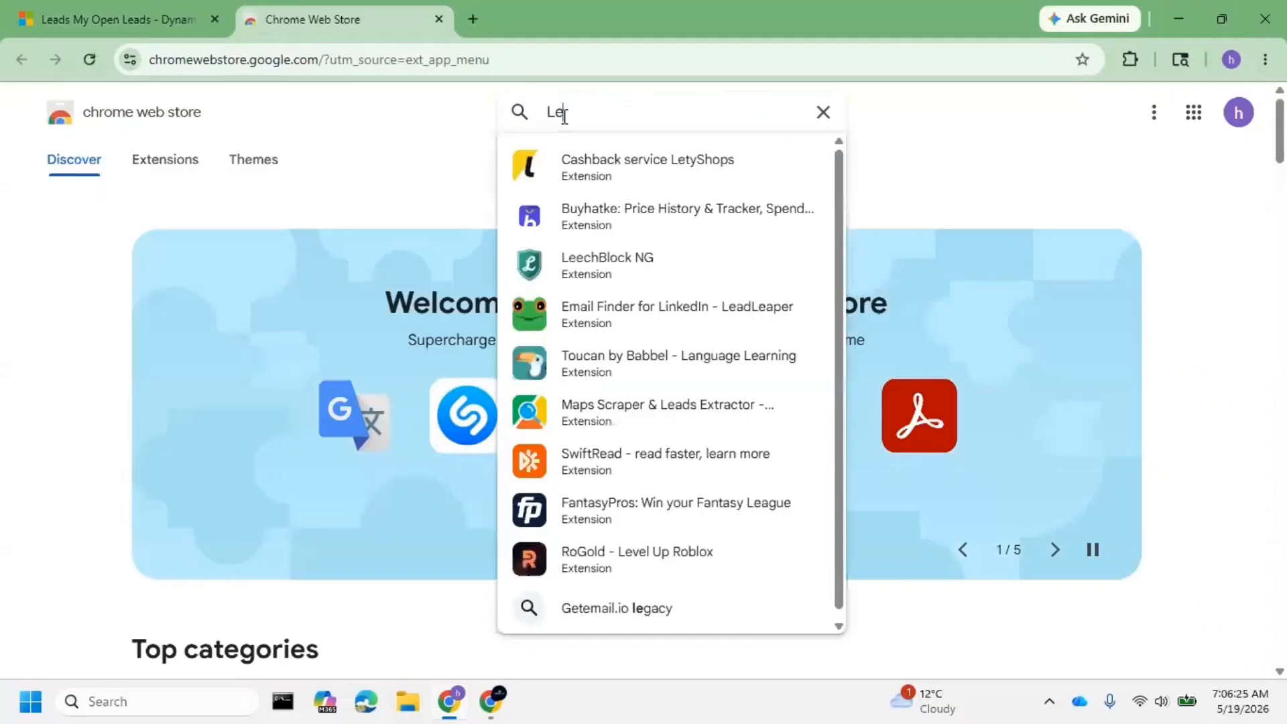
type("vel")
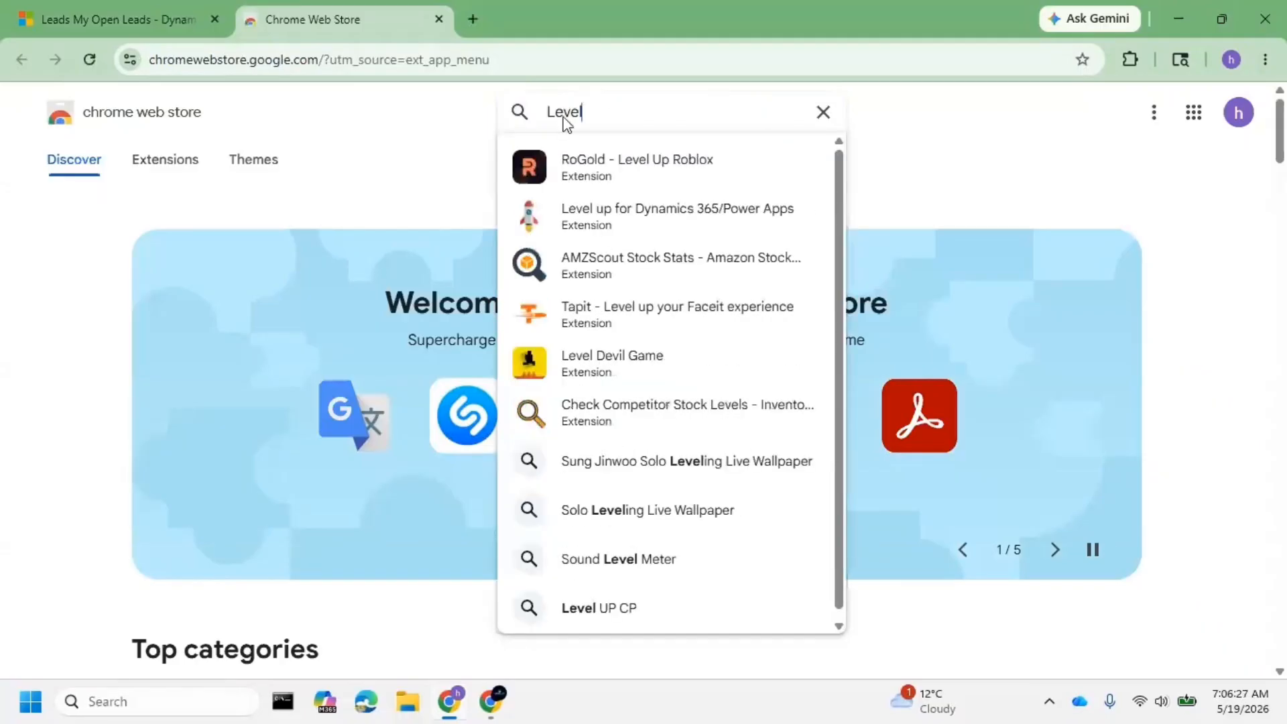
left_click(660, 211)
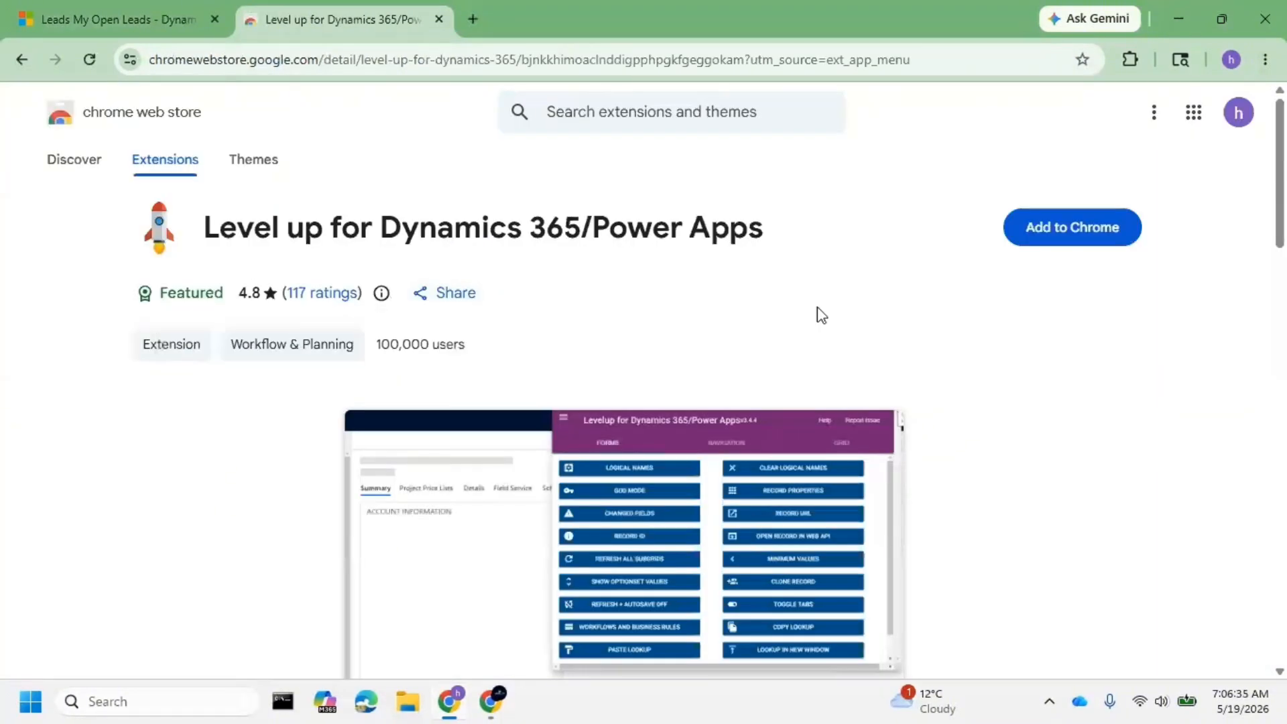
- Add the Level up extension to Chrome and confirm it is listed among the browser's extensions
left_click(1057, 232)
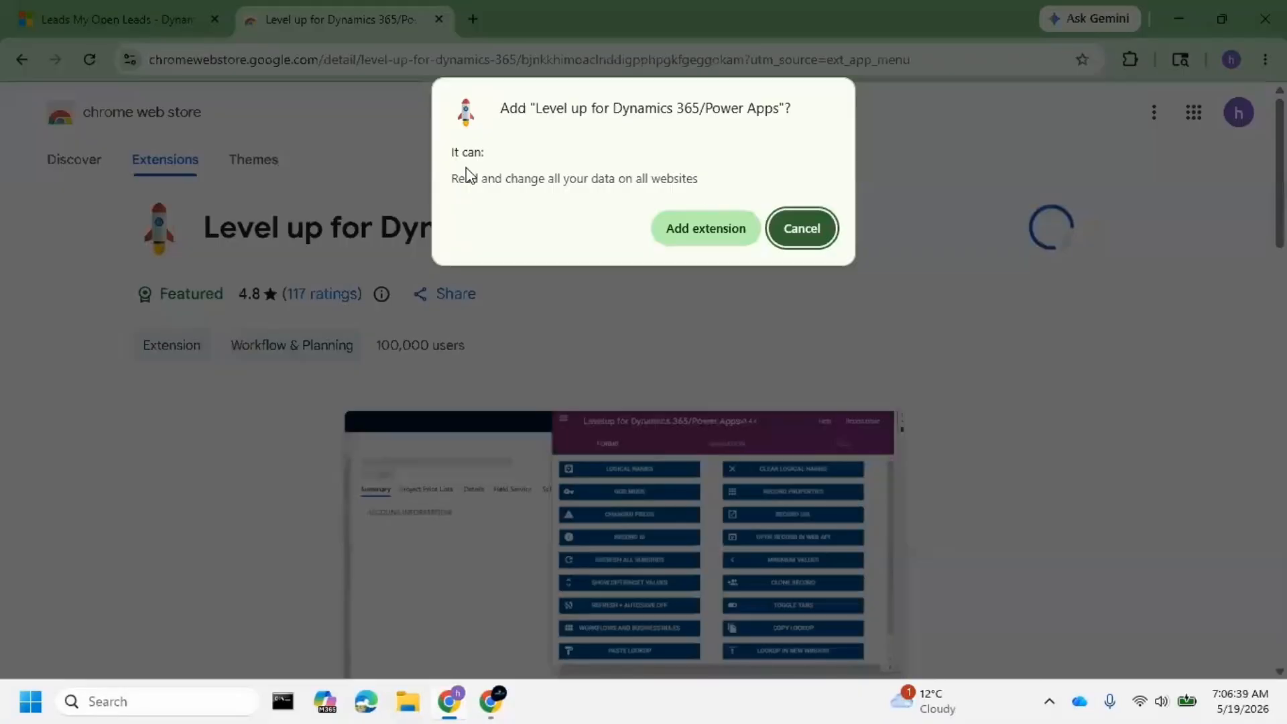
left_click(726, 230)
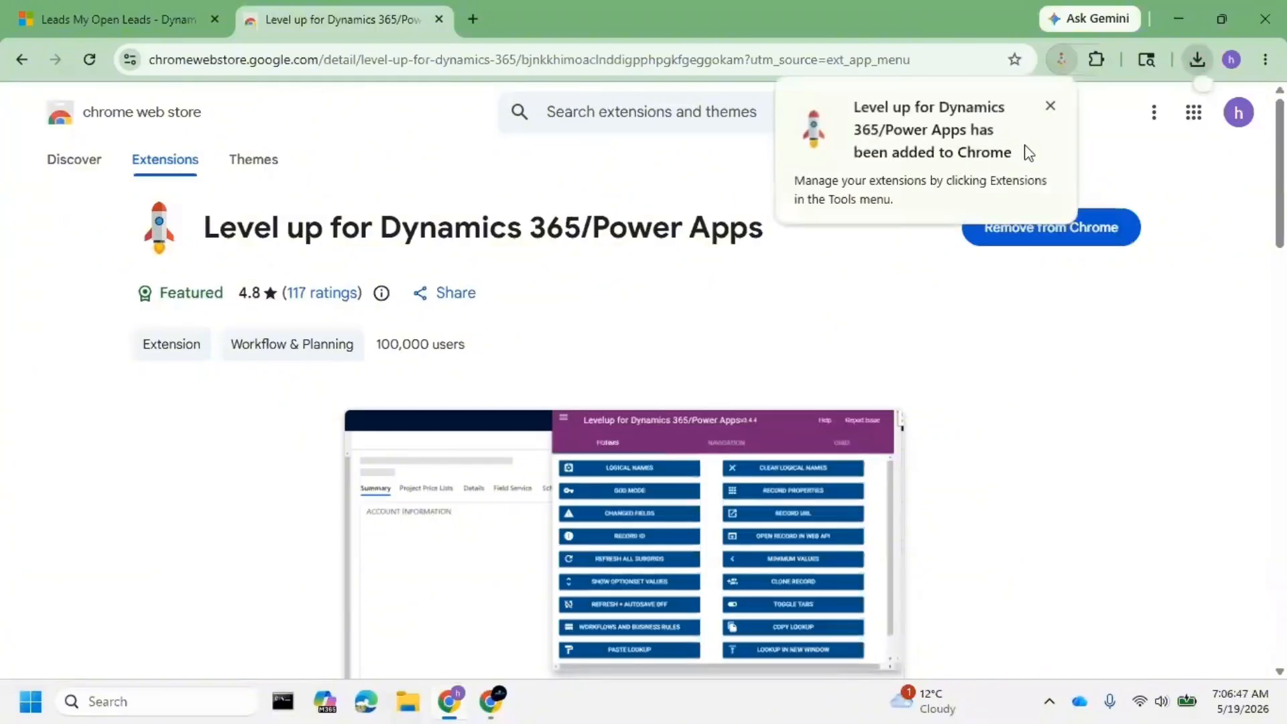
left_click(1050, 108)
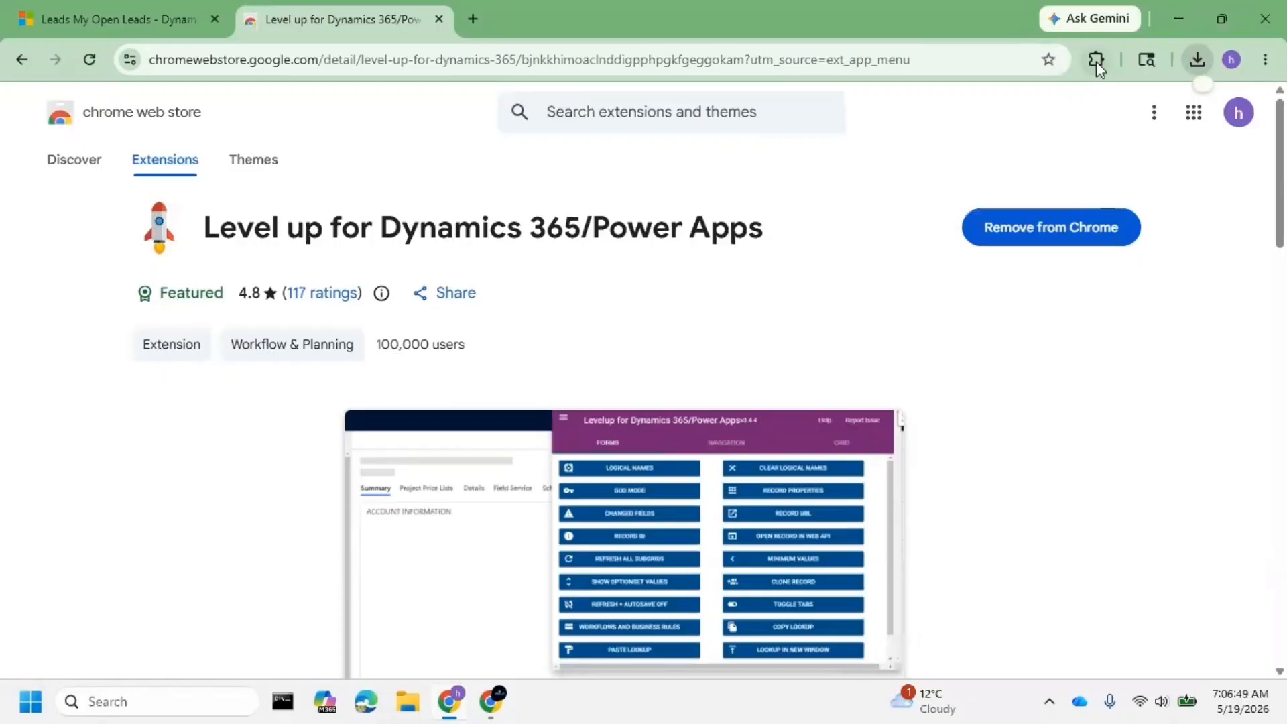
left_click(1096, 62)
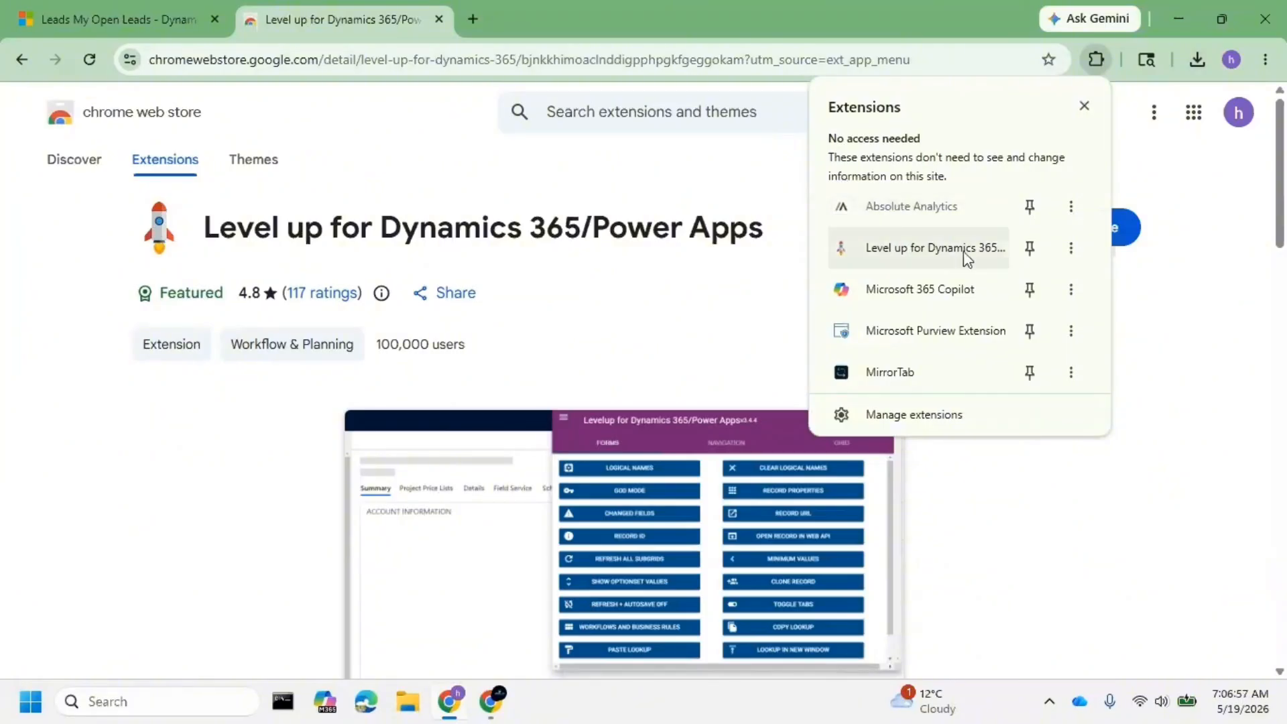
left_click(139, 8)
- Close the Dynamics 365 Apps dialog and launch Level up for Dynamics 365 from the Extensions menu
left_click(195, 107)
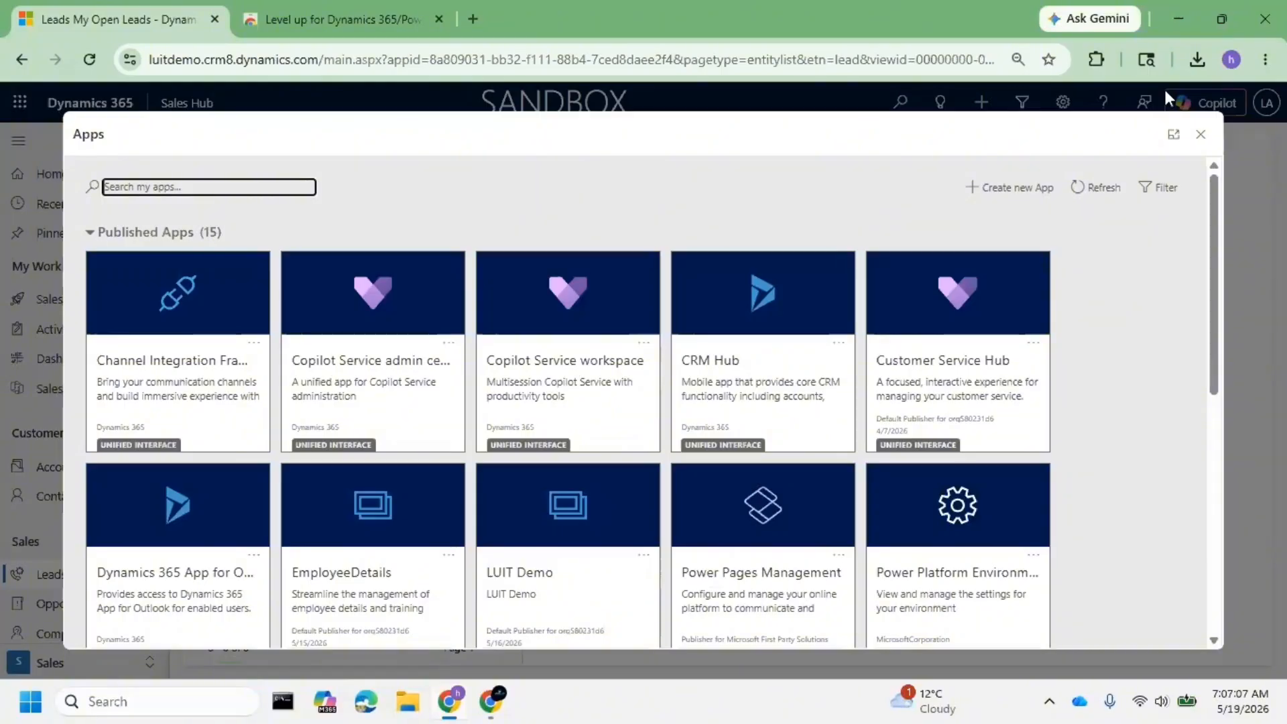
left_click(1196, 136)
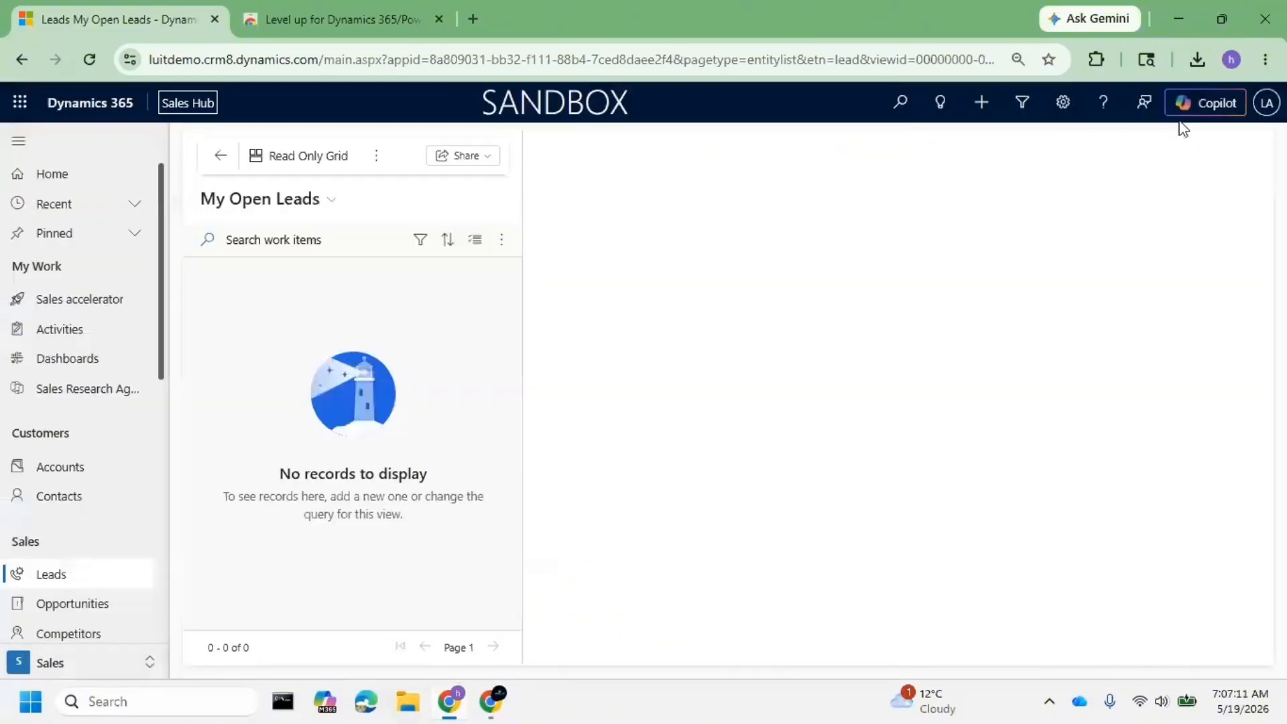
left_click(1096, 59)
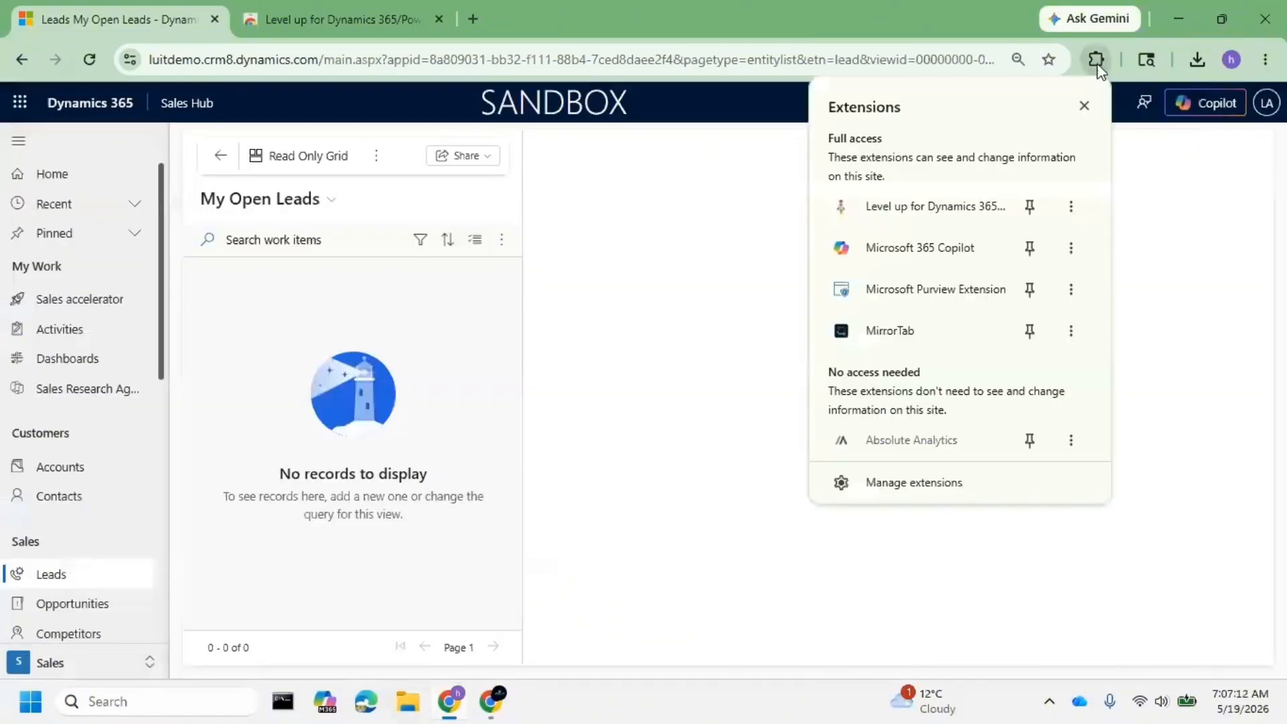
left_click(906, 201)
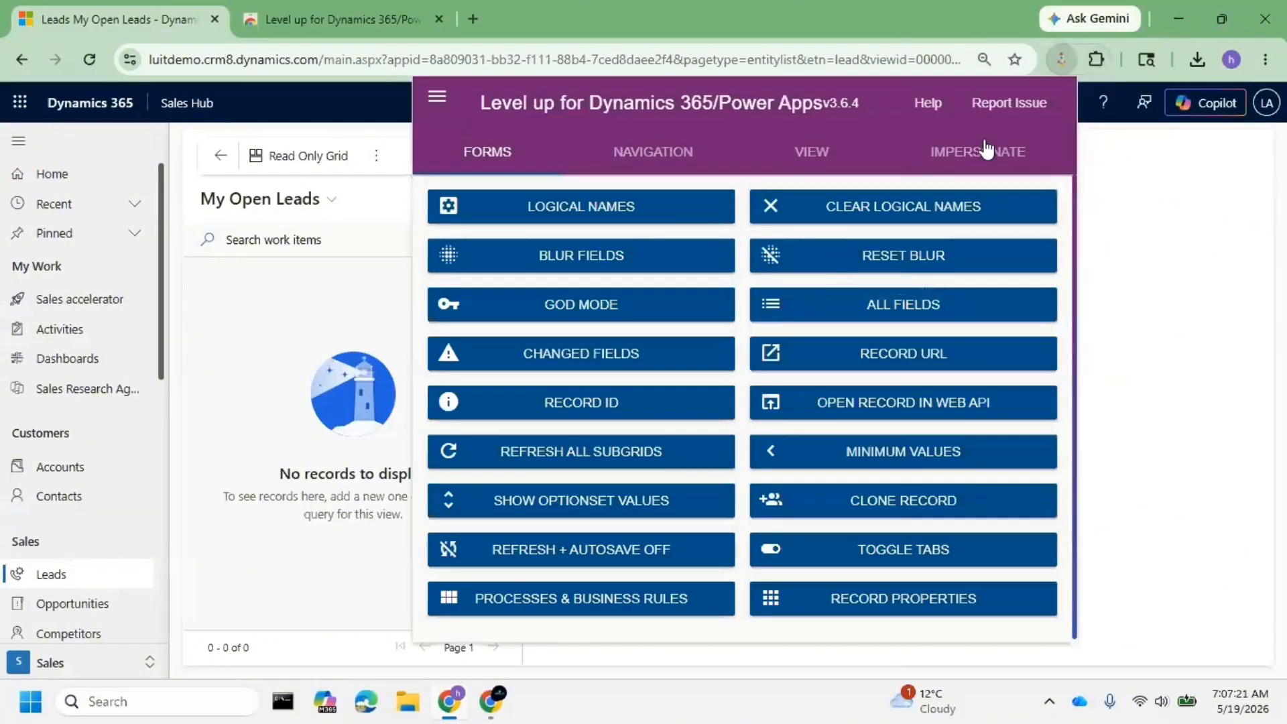
- In Level up's Impersonate tools, enter the practice user's name and search for that user
left_click(985, 149)
left_click(557, 225)
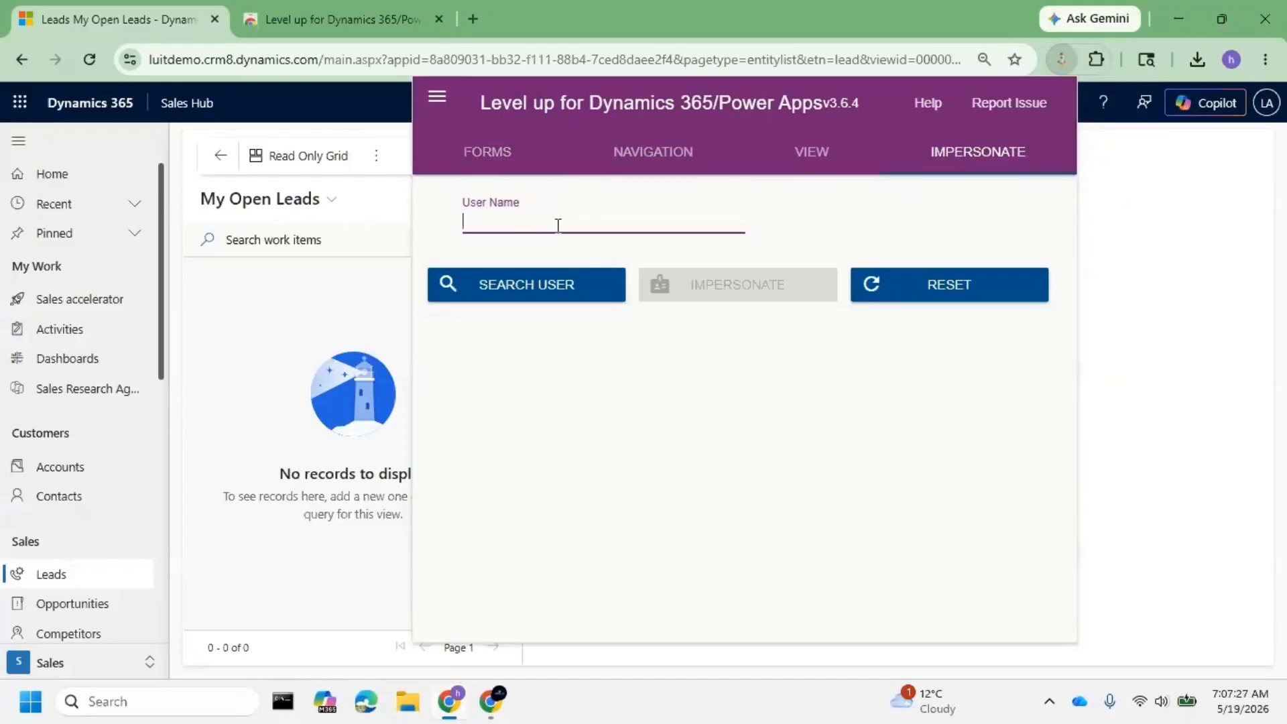
type("k")
key("BackSpace")
type("Sa")
key("BackSpace")
key("BackSpace")
type("luit1")
left_click(577, 284)
- Clear the user name and start retyping the practice user's full e-mail address
double_click(544, 213)
key("BackSpace")
left_click(511, 301)
left_click(511, 221)
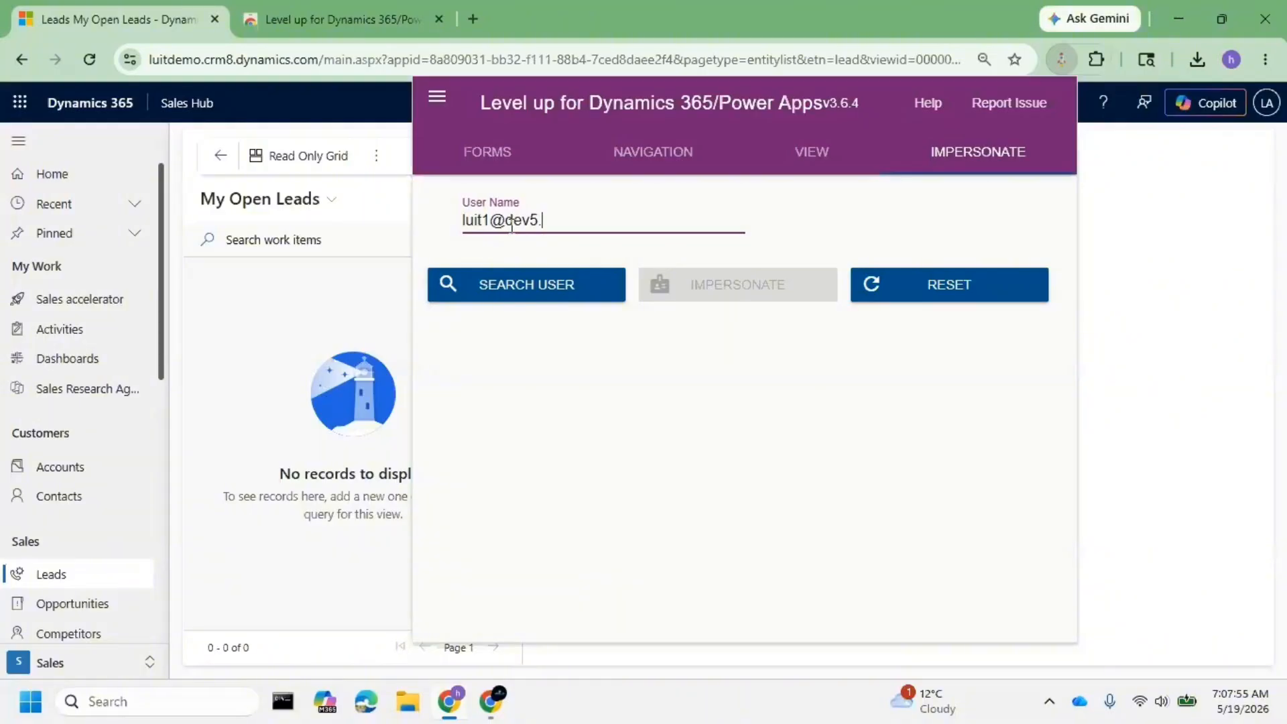
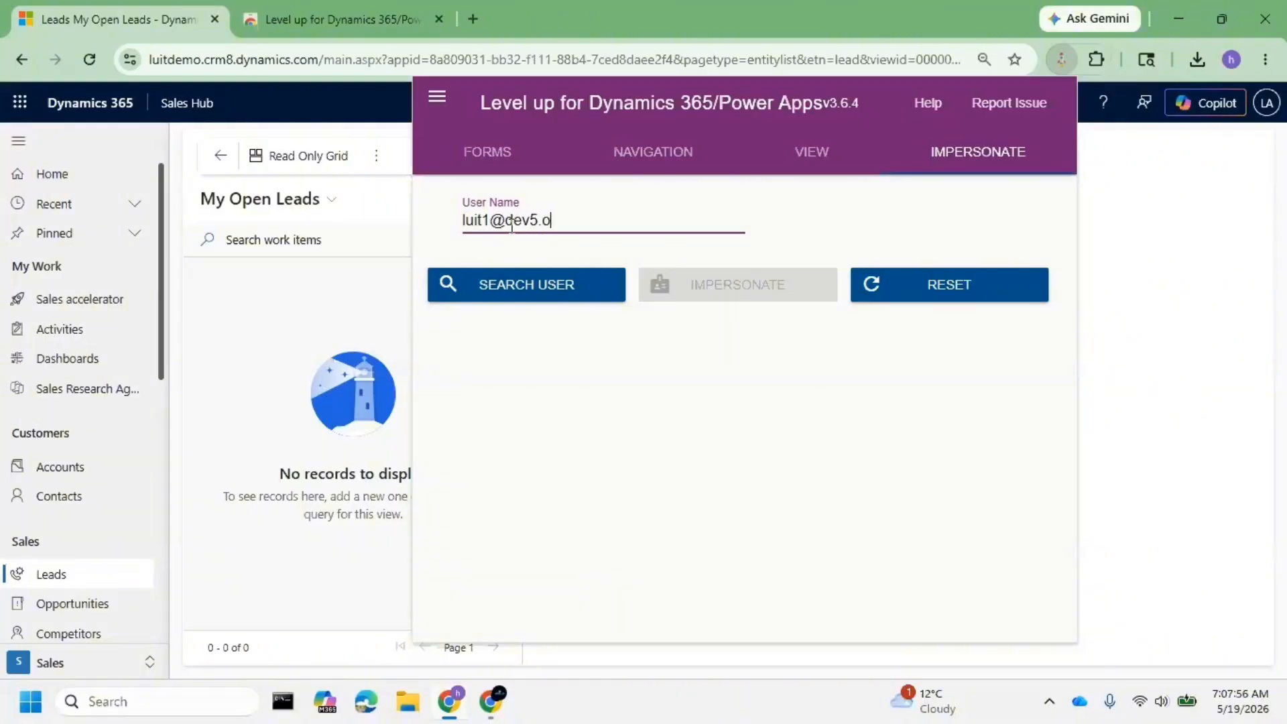
- Copy the admin account's e-mail from the profile card and paste it into Level up's user name field
left_click(1275, 120)
triple_click(1200, 224)
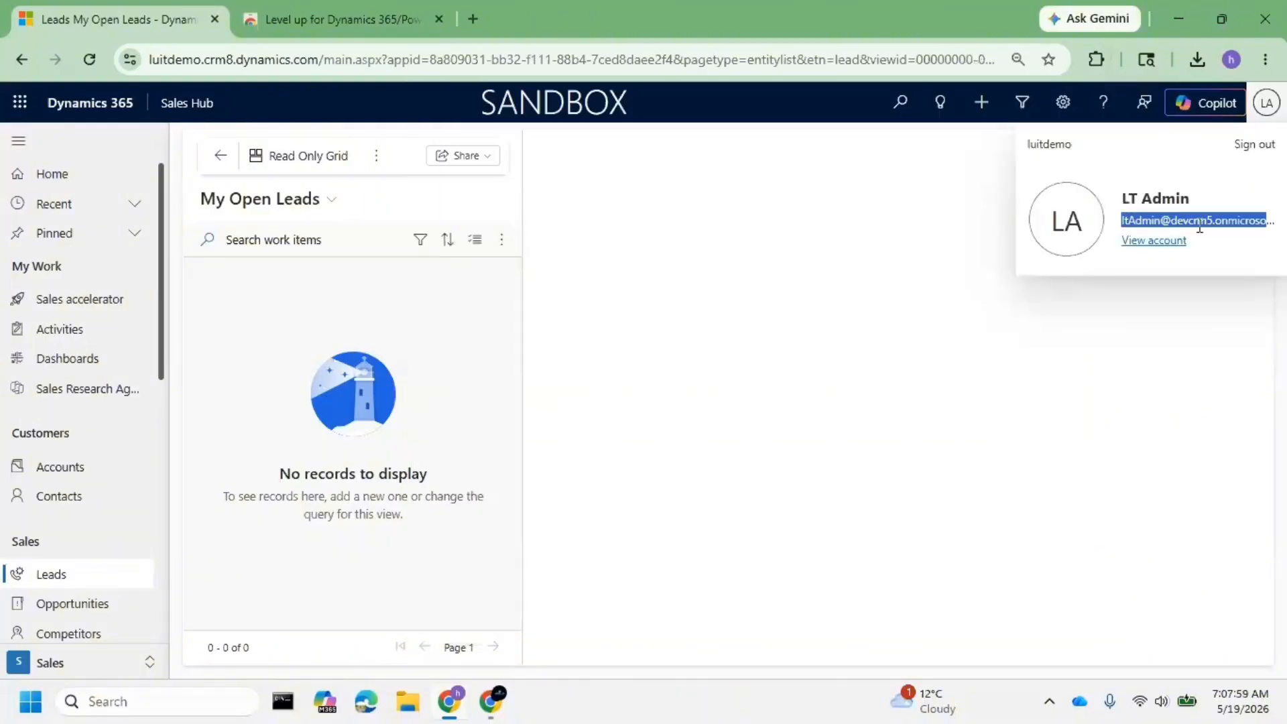
left_click(1097, 59)
left_click(918, 208)
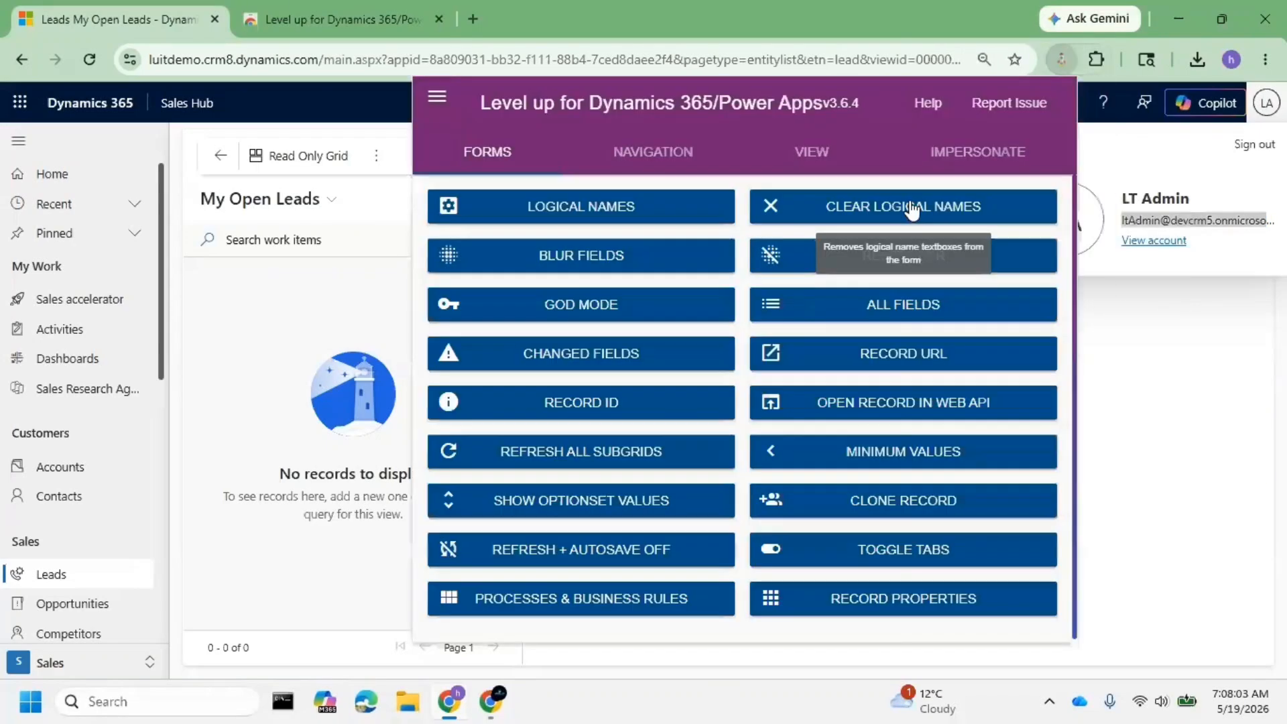
left_click(513, 225)
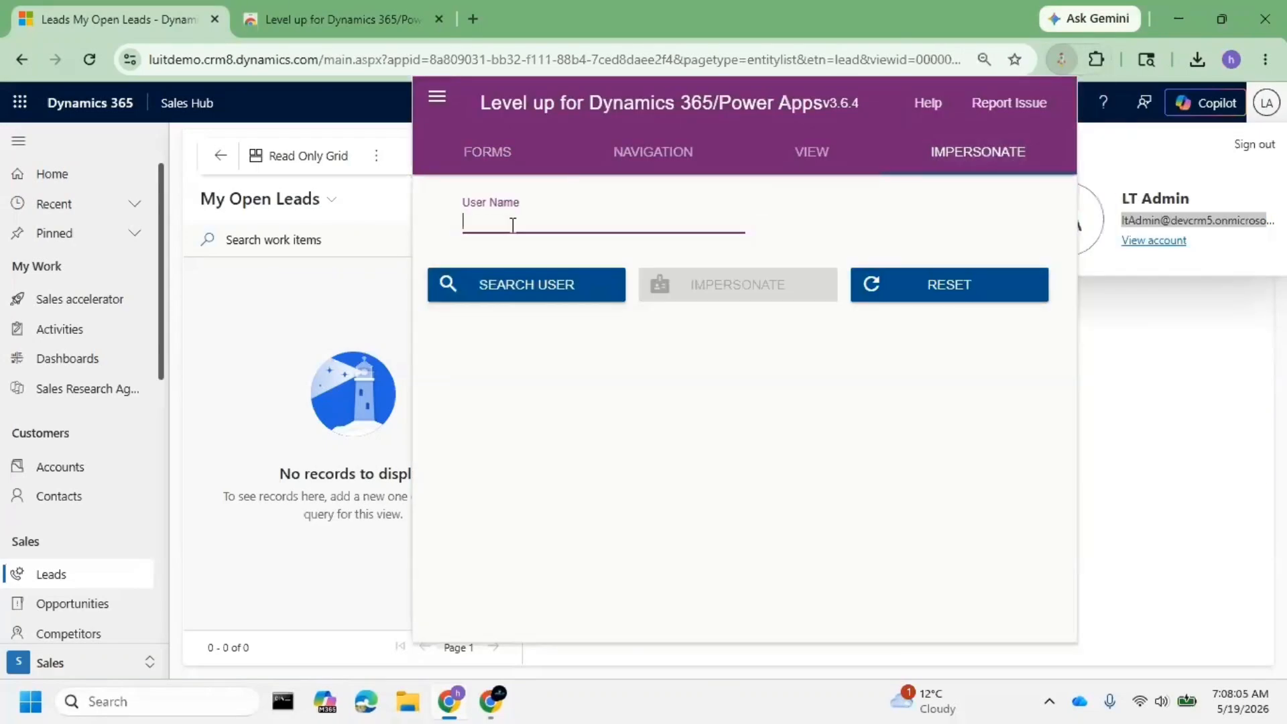
key("ctrl+v")
- Replace the address's user part with the practice user's name and search for that user
double_click(507, 222)
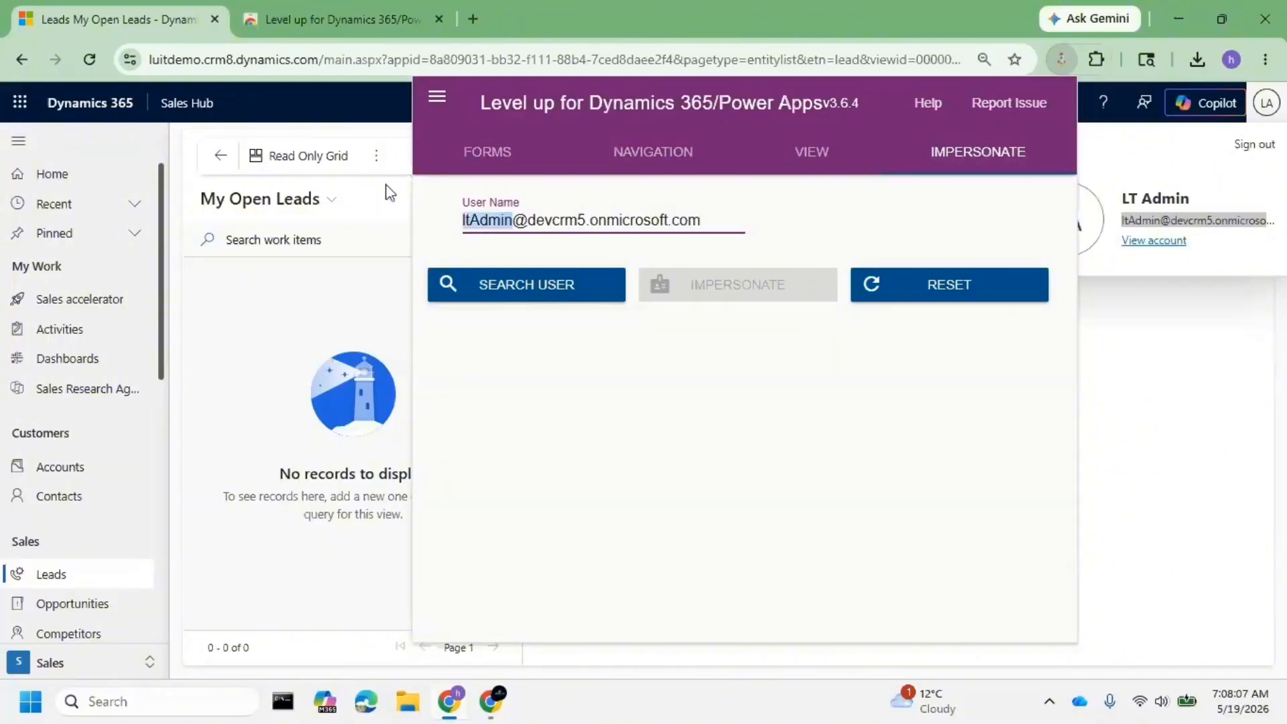
type("luit1")
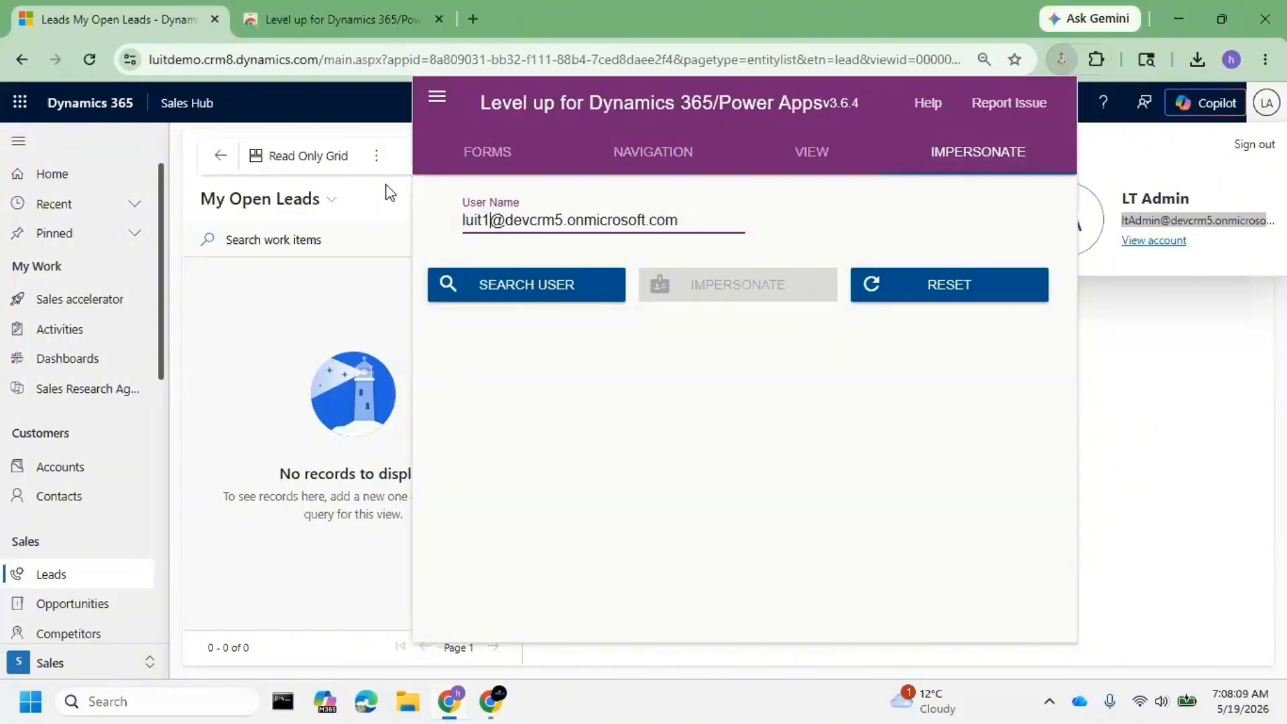
left_click(541, 295)
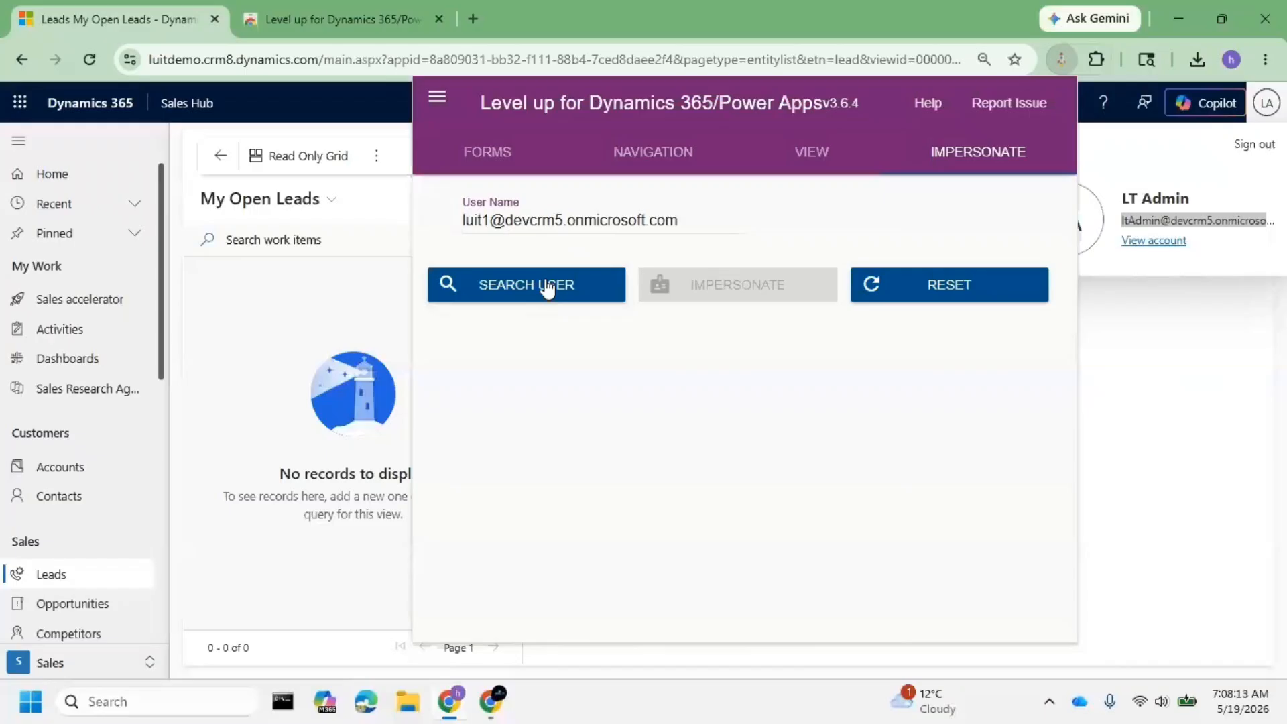
left_click(534, 284)
left_click(683, 219)
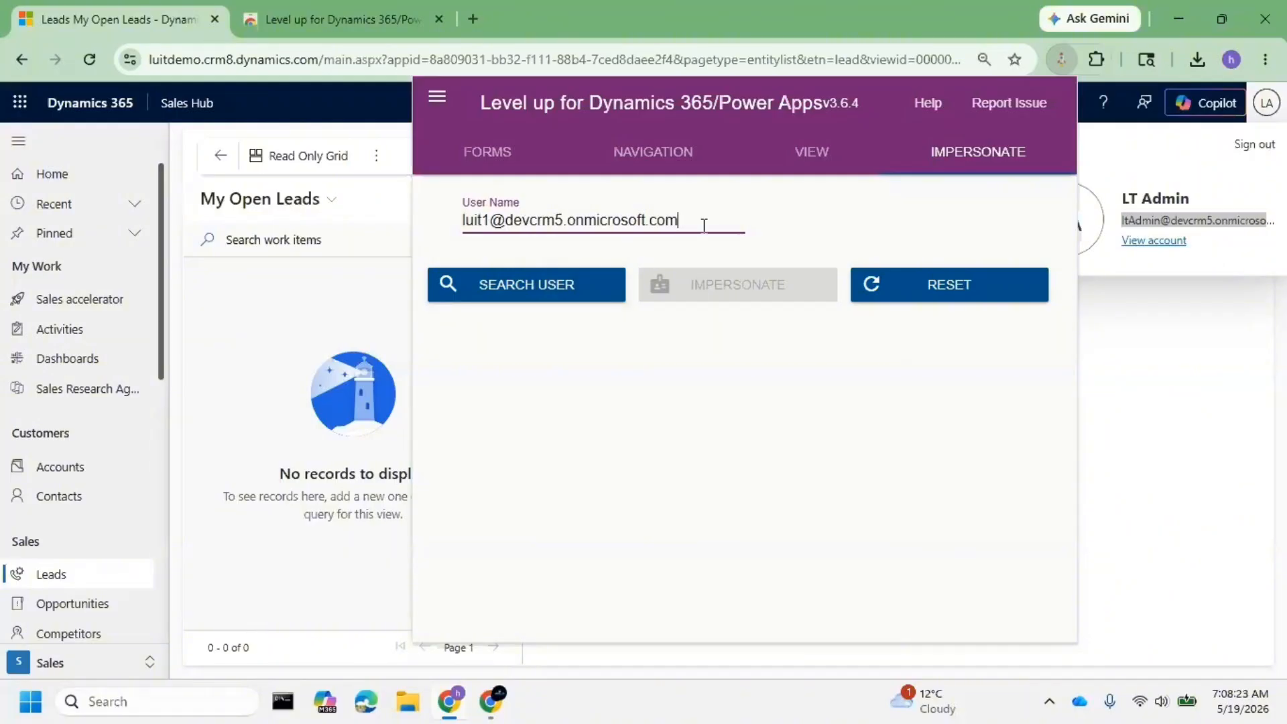
left_click(963, 156)
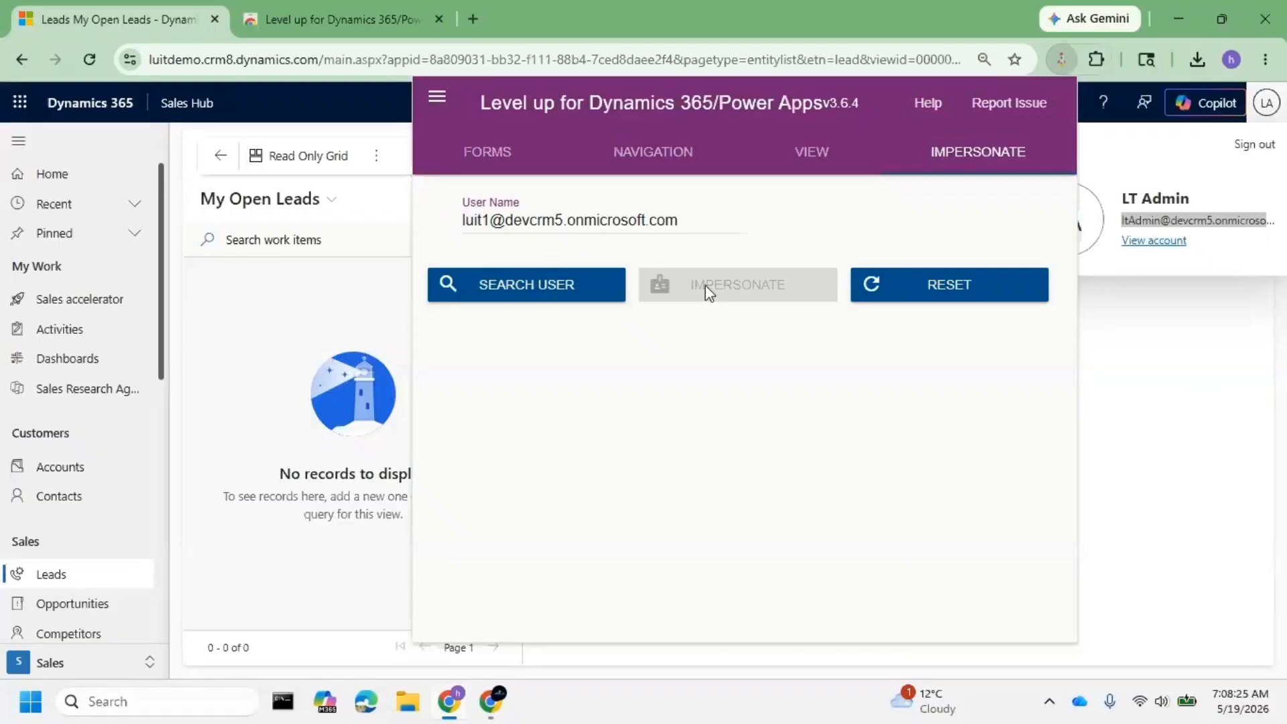
- Change the user number to 2, search for the second user, then close the Level up panel
left_click(484, 214)
key("BackSpace")
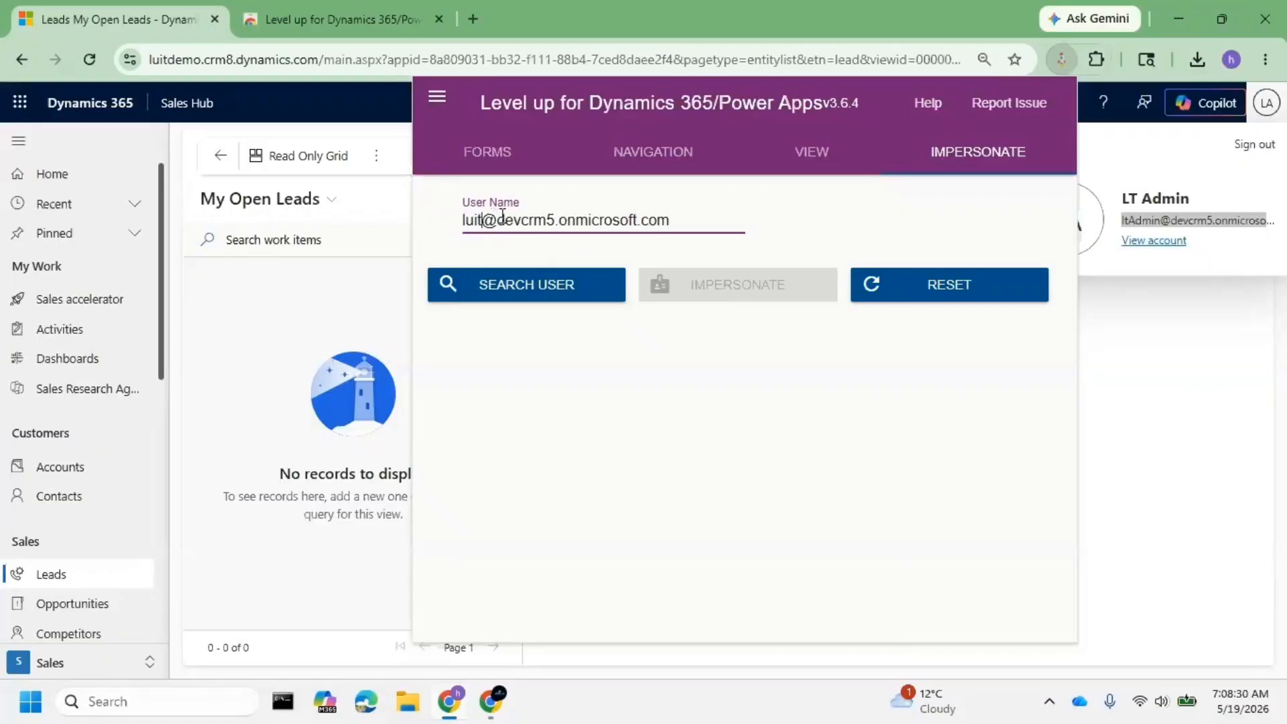
type("2")
left_click(507, 292)
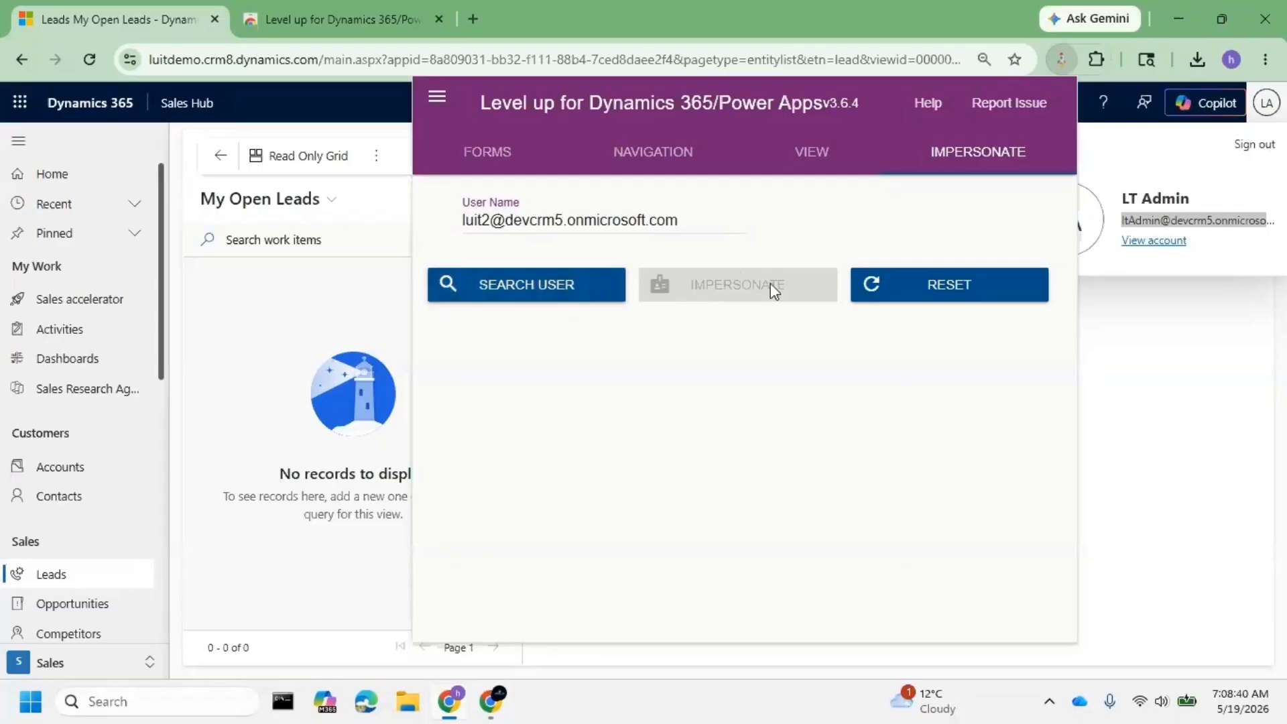
left_click(1153, 360)
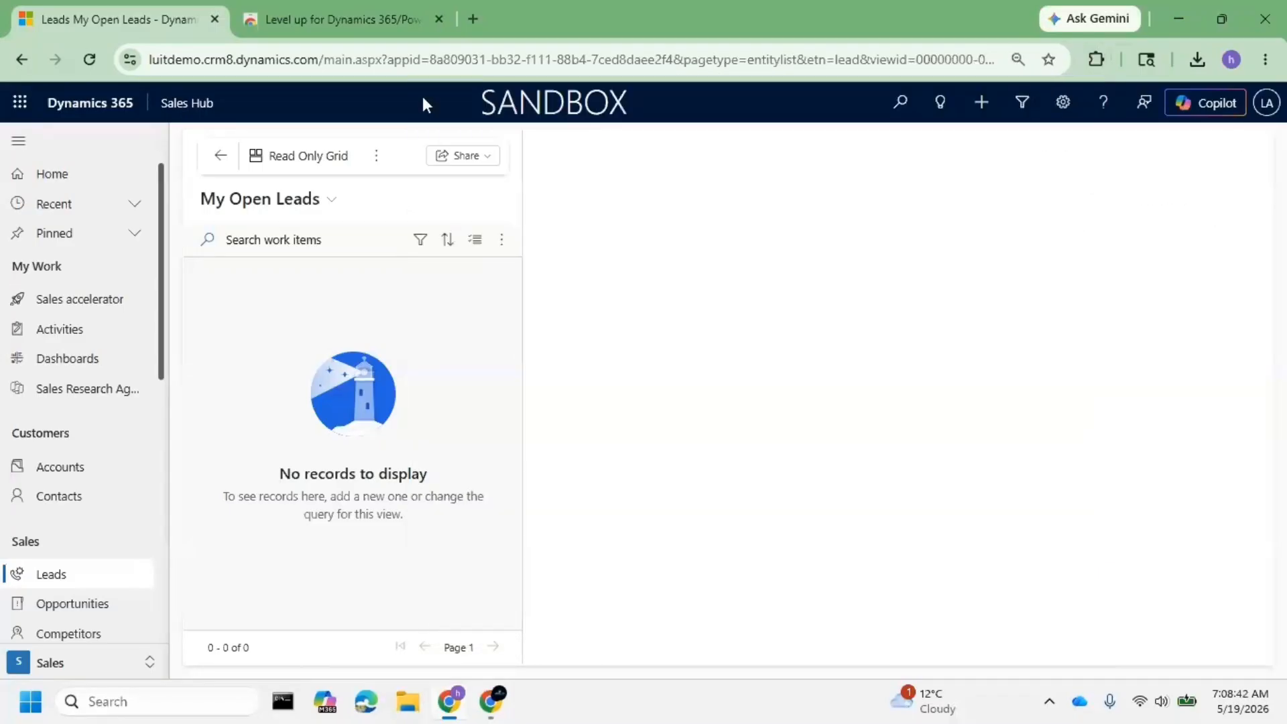
- Open the Apps list and scroll down to the SNIQ Business app
left_click(168, 102)
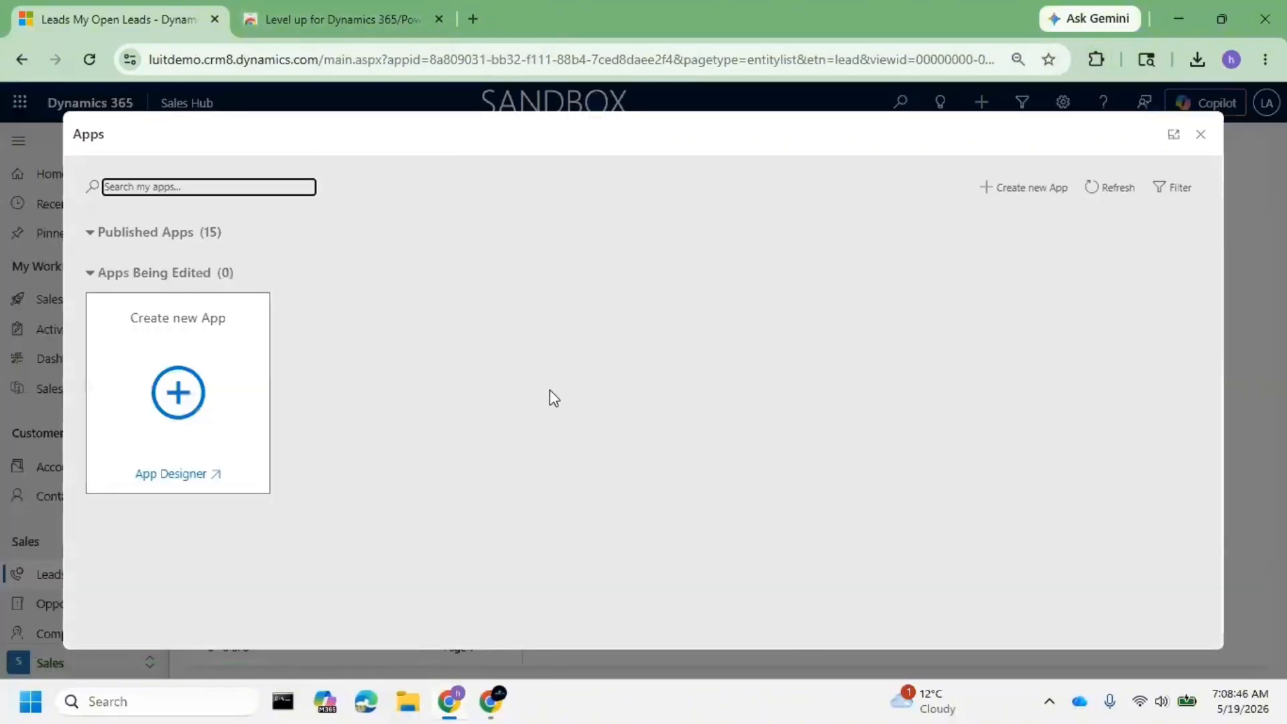
scroll(606, 393, "down", 5)
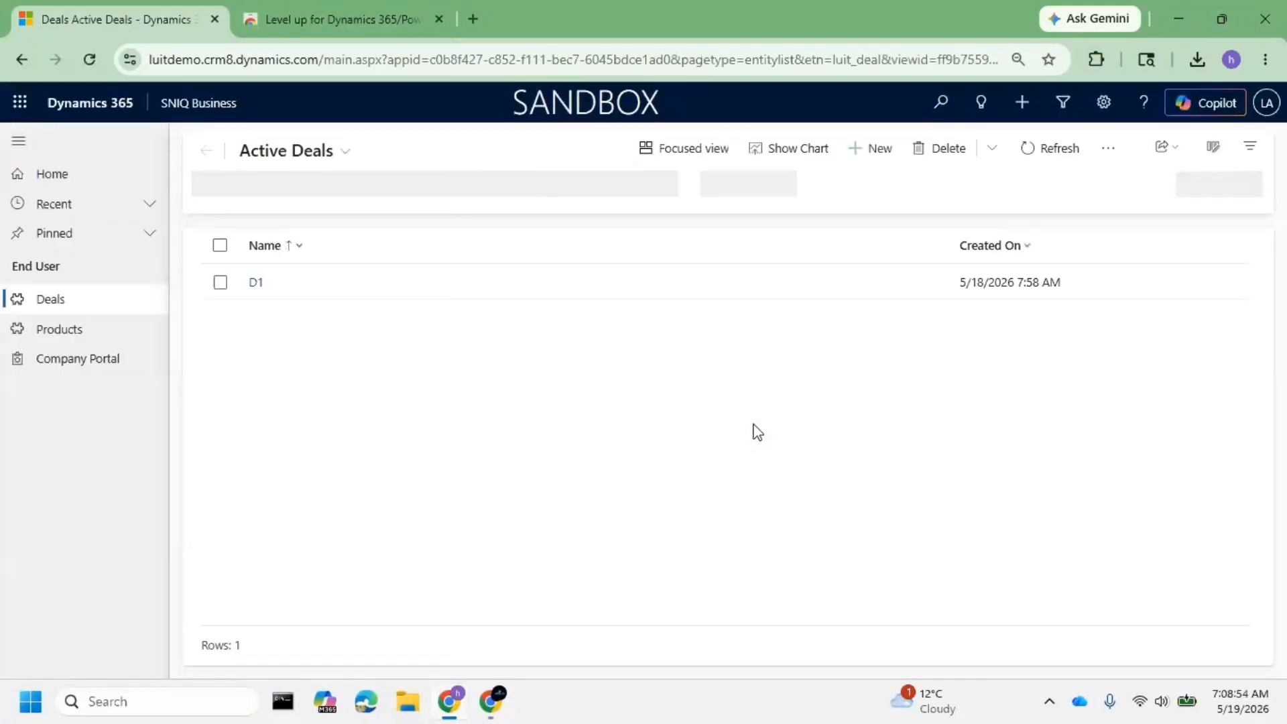
- In Level up's Impersonate tools, enter the practice user's e-mail by editing the pasted admin address
left_click(1101, 61)
left_click(898, 218)
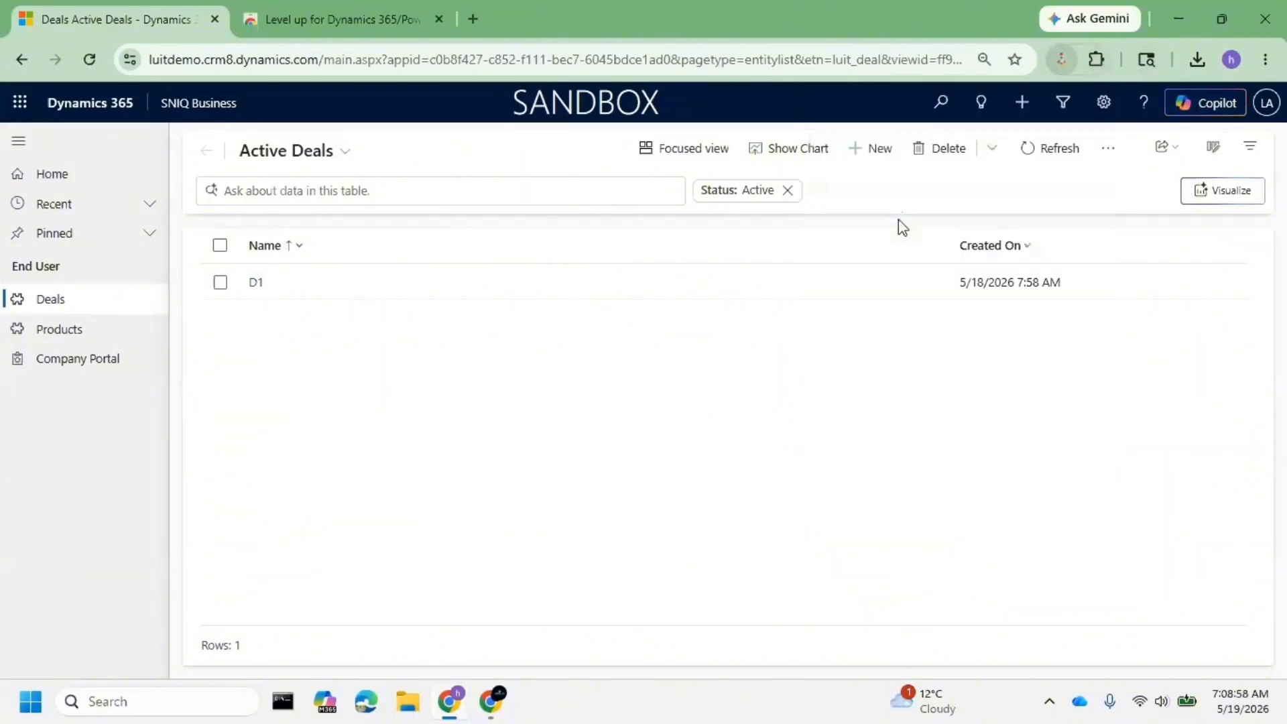
left_click(1013, 156)
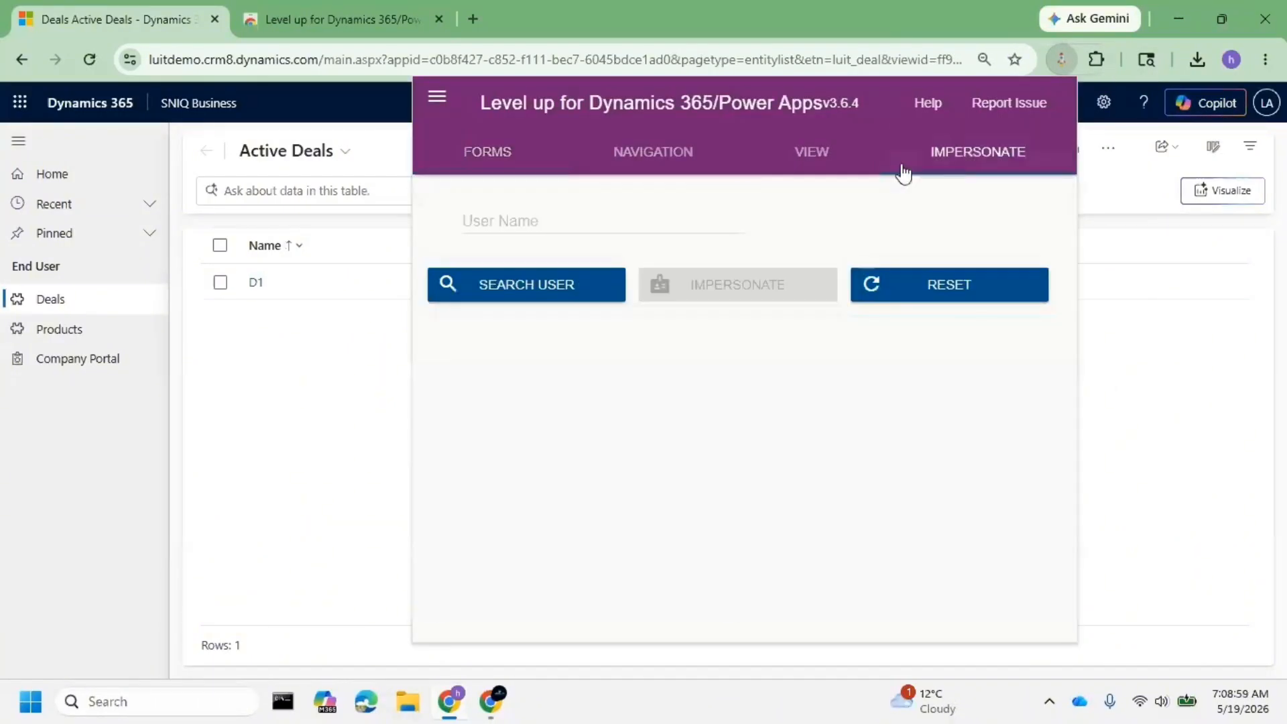
left_click(561, 221)
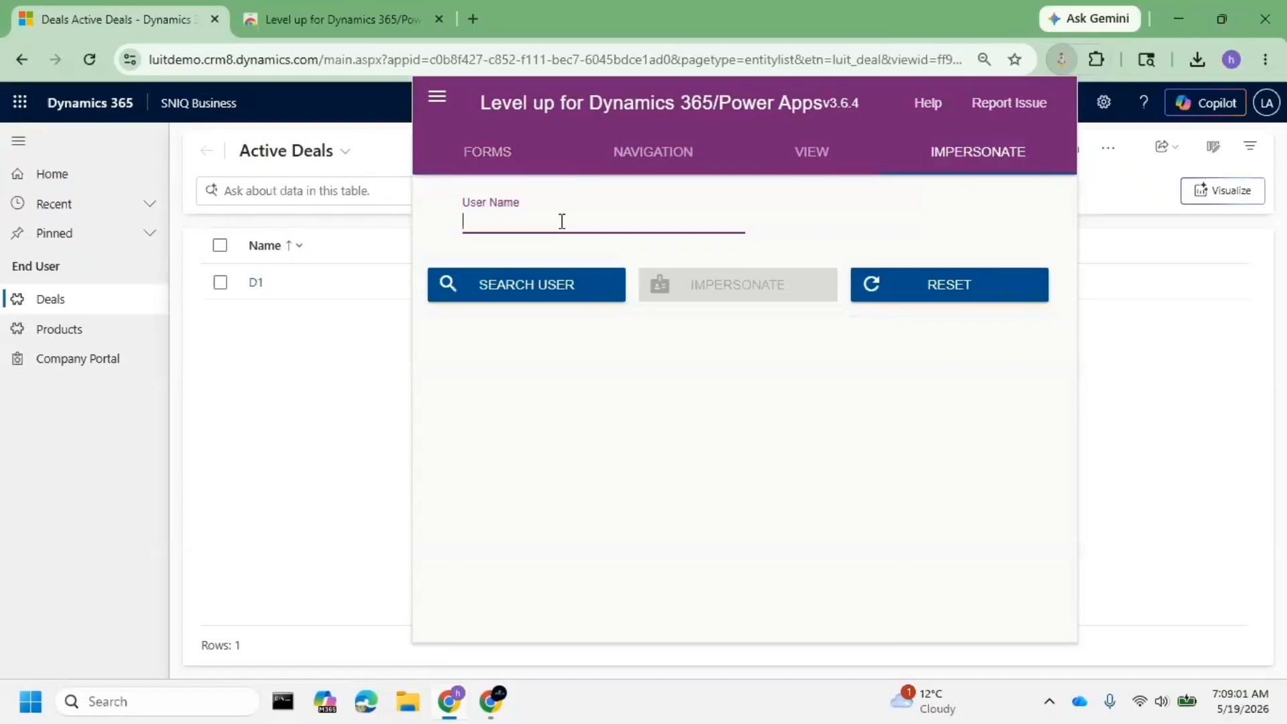
type("lu")
type("i")
key("BackSpace")
key("BackSpace")
key("BackSpace")
key("ctrl+v")
key("Left")
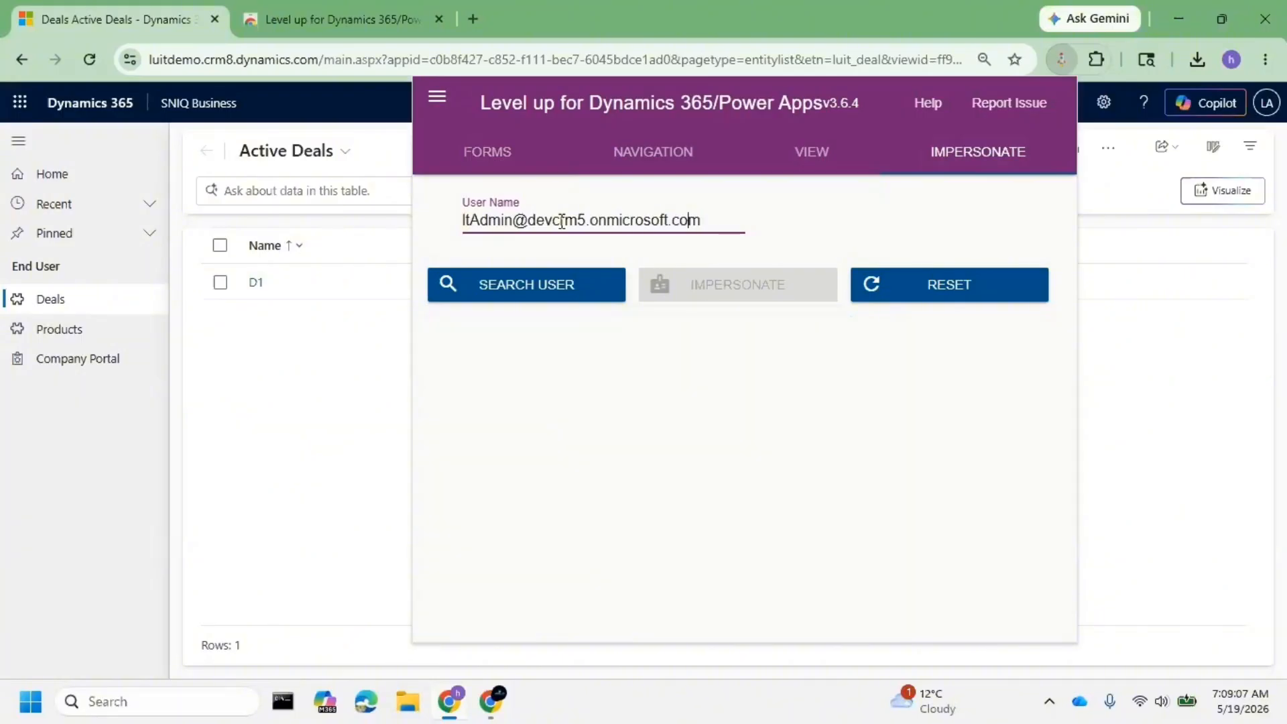
key("Left")
key("Left")
key("Left")
key("Left")
key("Left")
key("Left")
key("Left")
key("Left")
key("Left")
key("Left")
key("Left")
key("Left")
key("Left")
key("Left")
key("Left")
key("Left")
key("Left")
key("Left")
key("Left")
key("Left")
key("Right")
key("Right")
key("Right")
key("Right")
key("Delete")
key("BackSpace")
key("BackSpace")
key("BackSpace")
key("BackSpace")
key("BackSpace")
key("BackSpace")
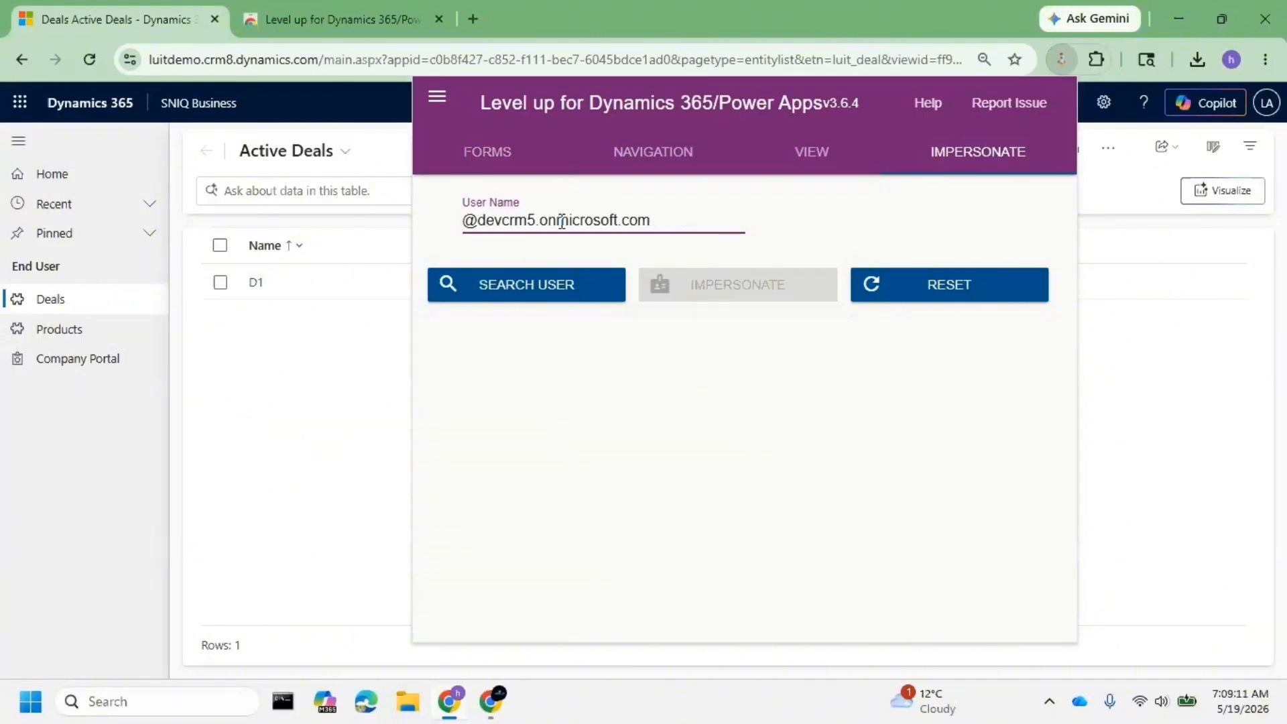
type("luit")
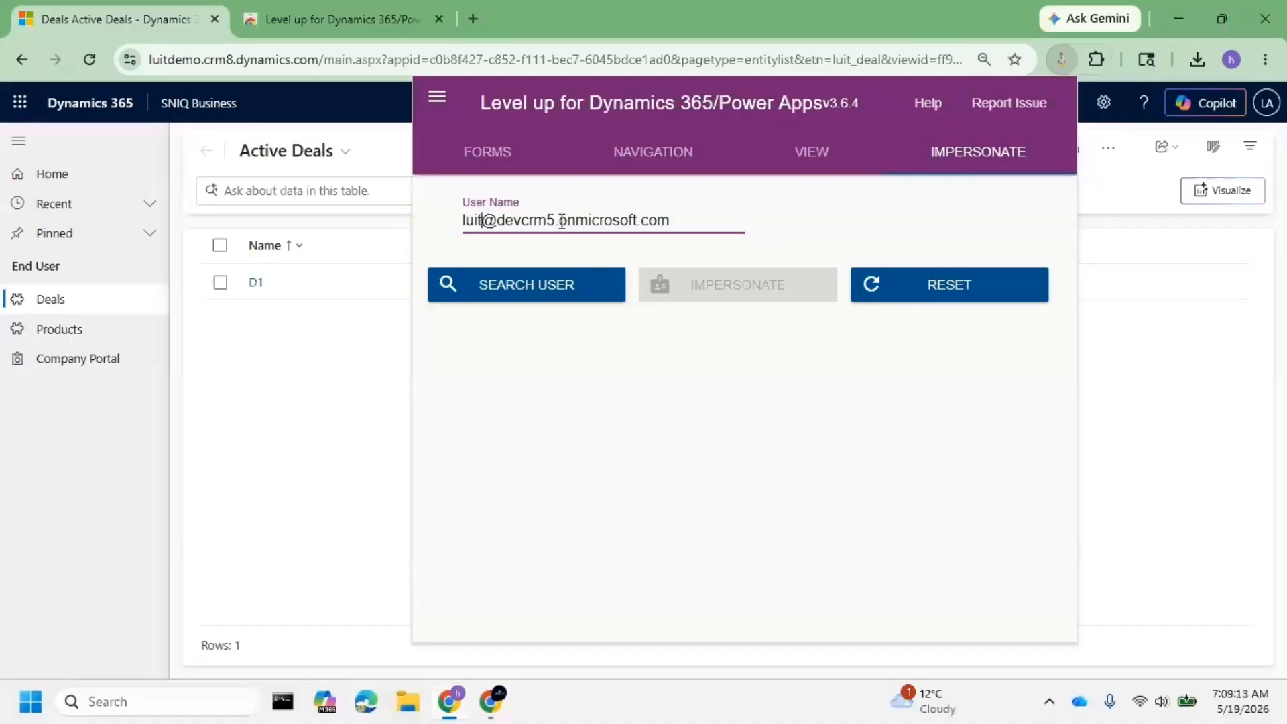
type("1")
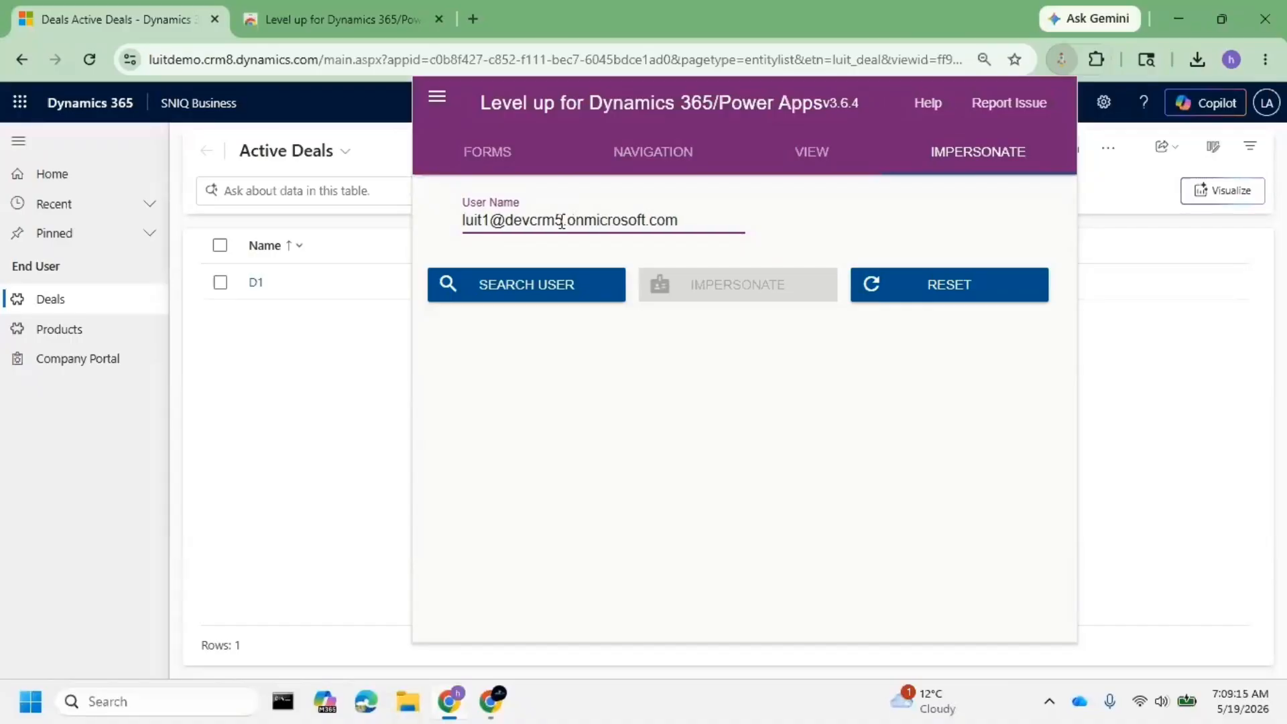
- Search for the practice user, impersonate them, and check the active account on the profile card
left_click(504, 293)
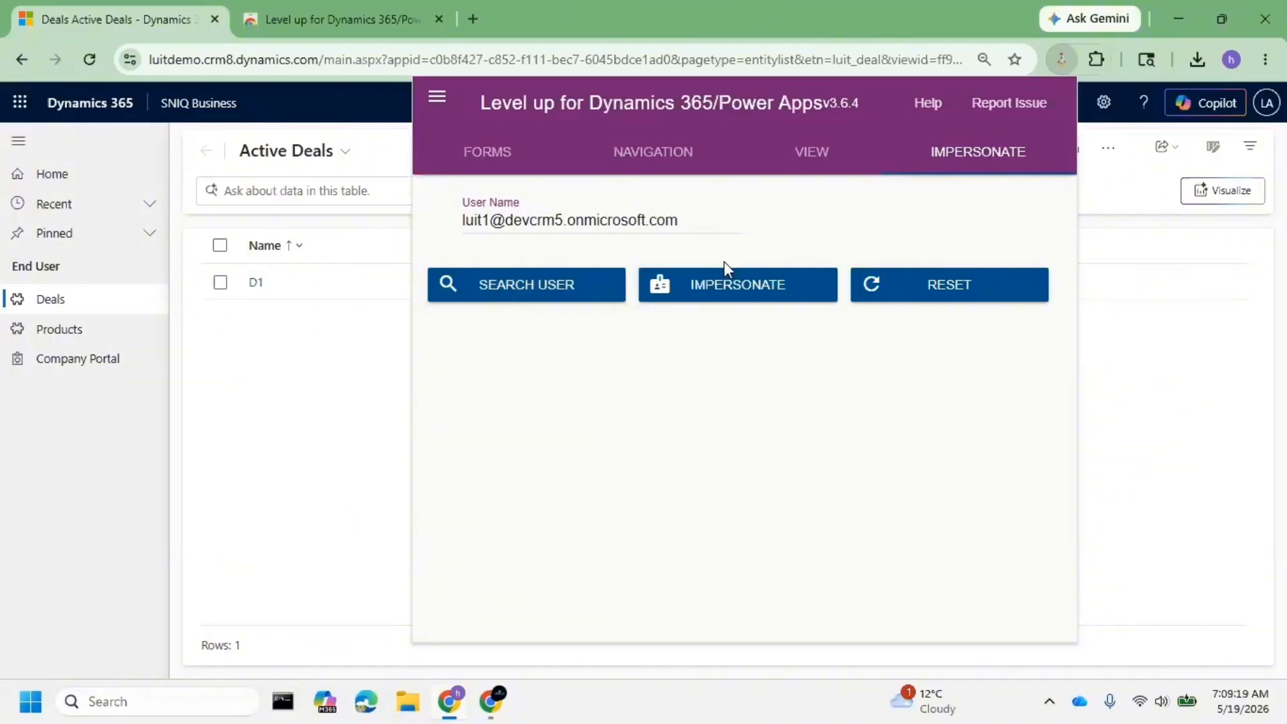
left_click(740, 220)
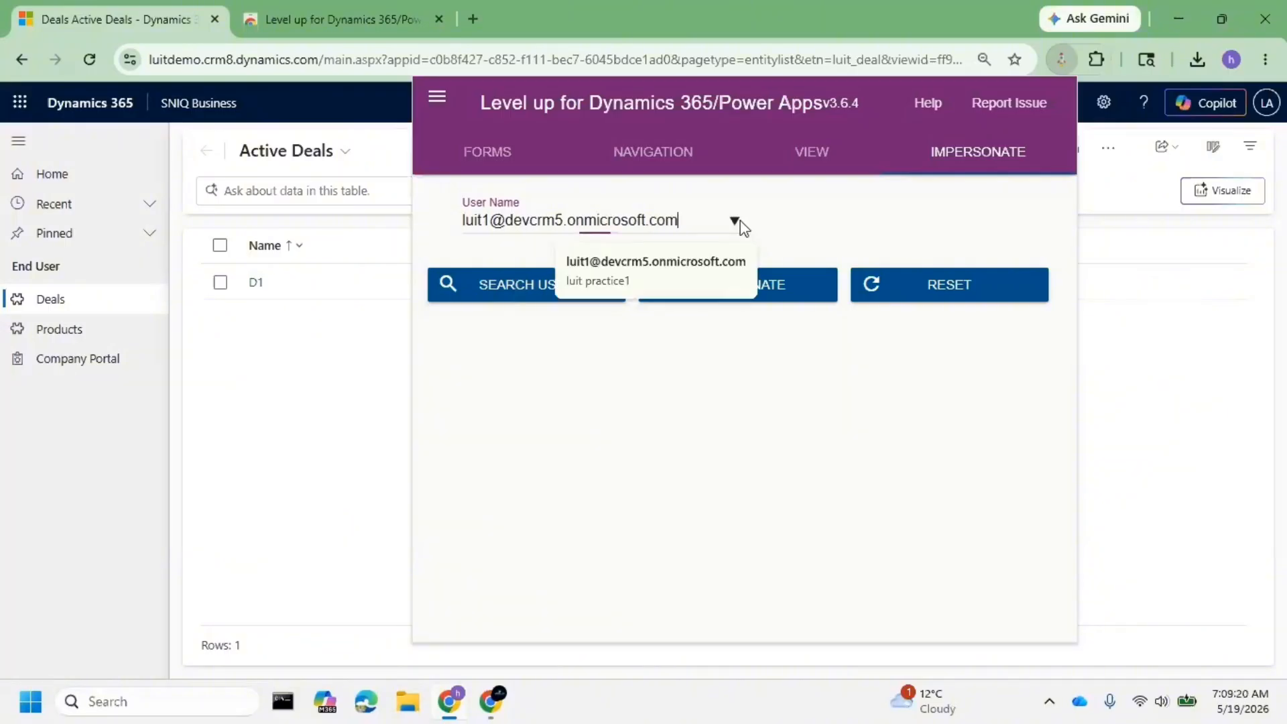
left_click(627, 273)
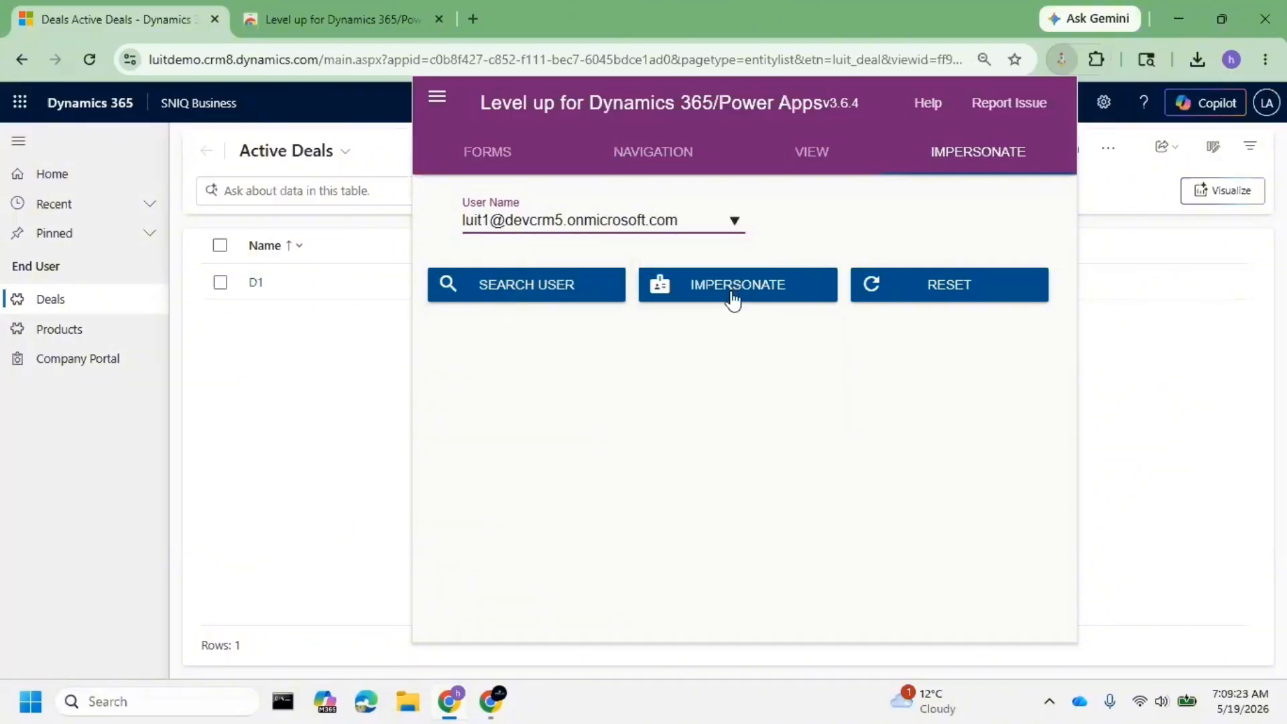
left_click(733, 300)
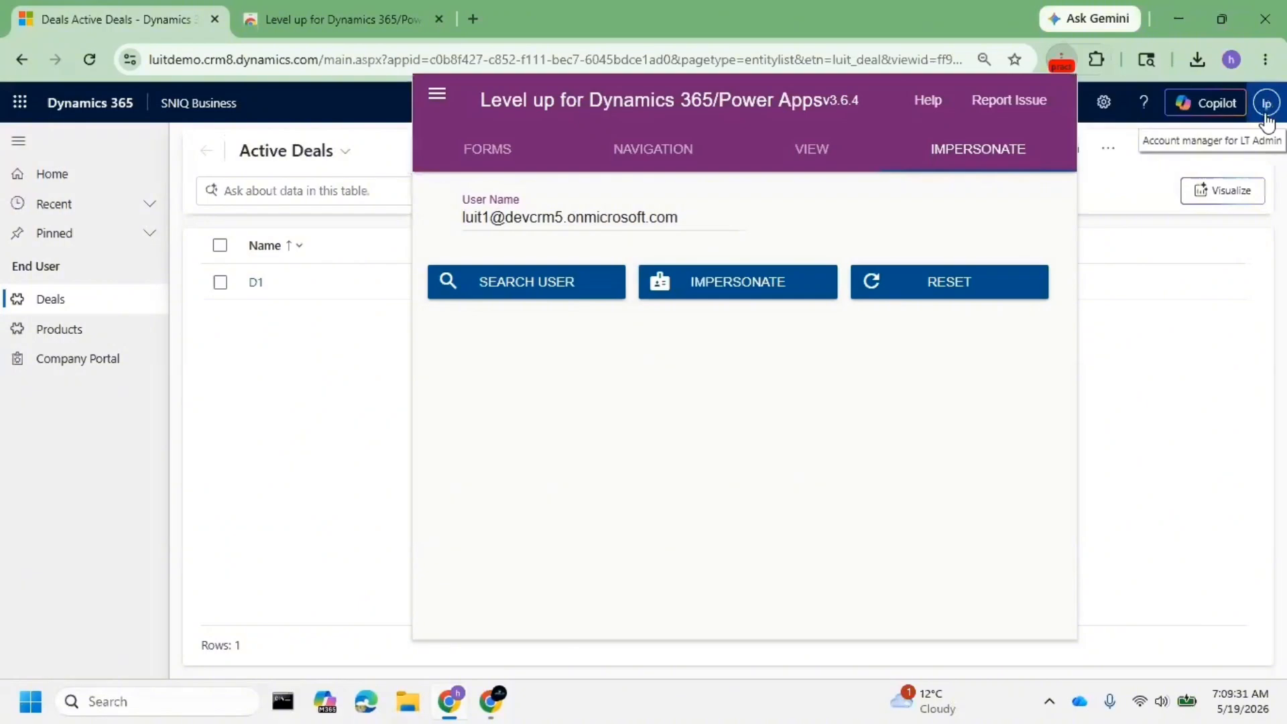
left_click(1265, 112)
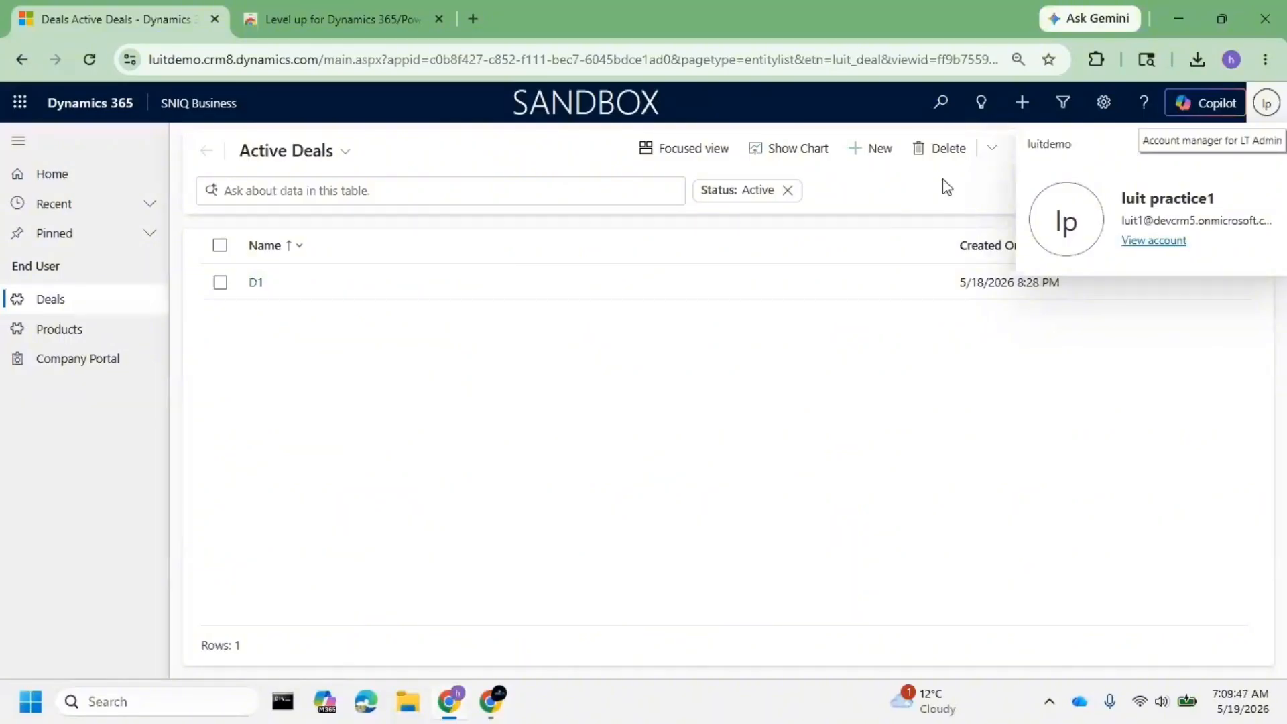
- Select the active account's e-mail on the card, then reopen SNIQ Business from the Apps list
triple_click(1157, 220)
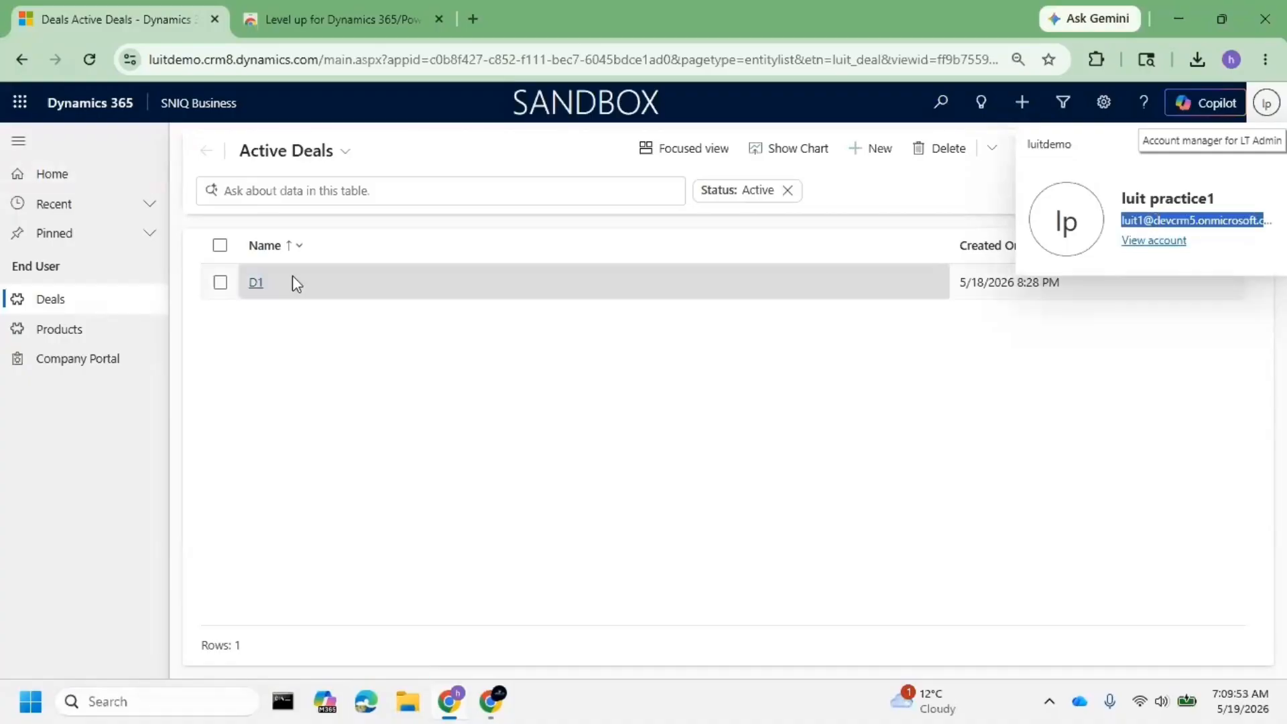
left_click(228, 96)
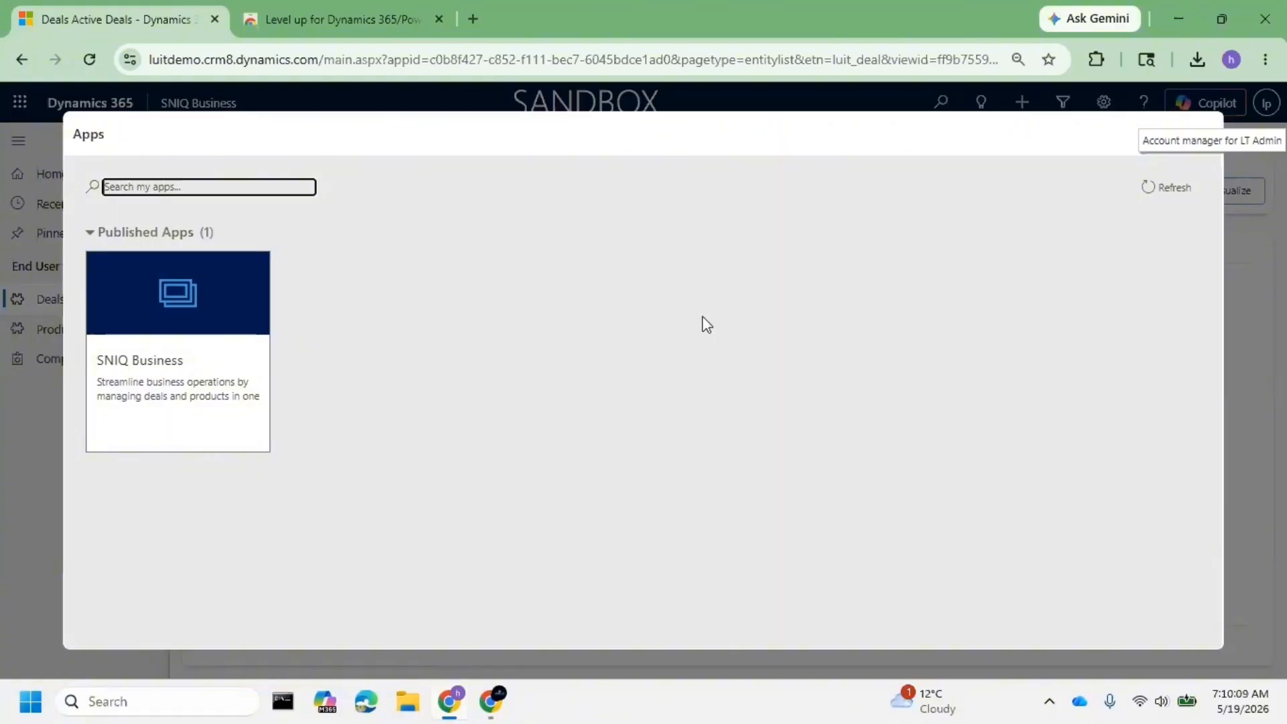
left_click(216, 363)
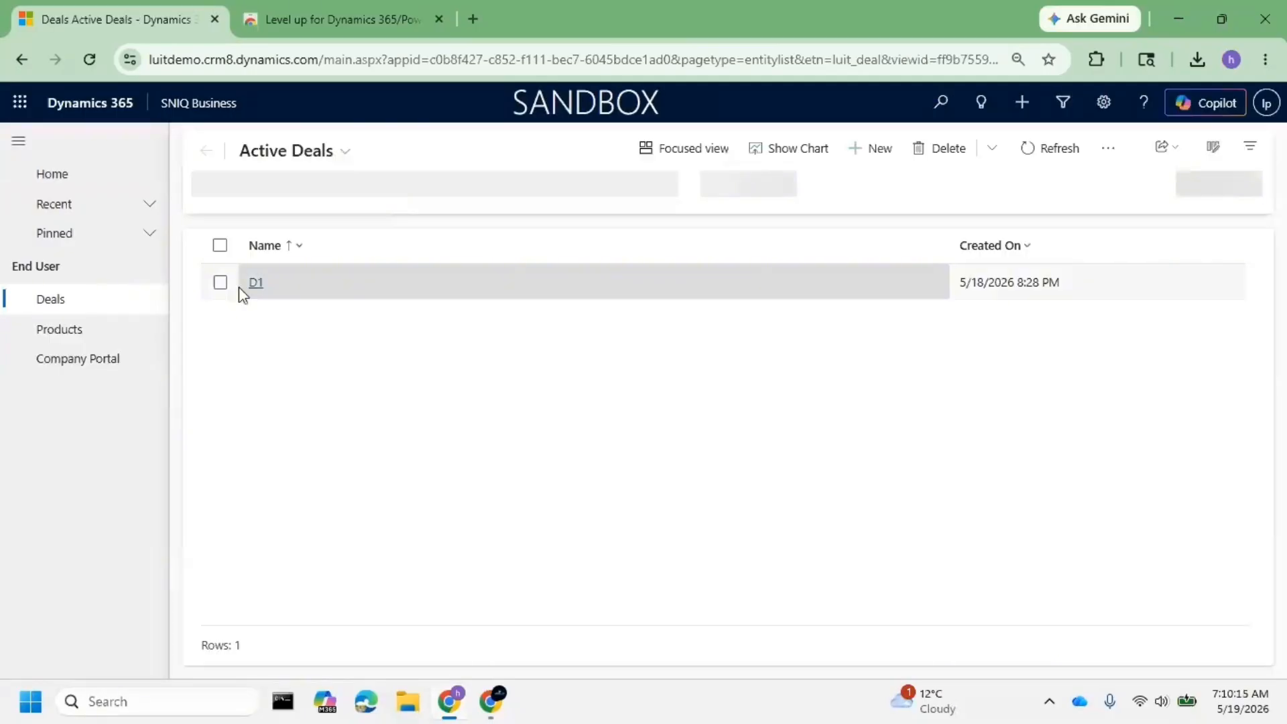
- Create and save a new deal named D2, then check which account is signed in
left_click(871, 150)
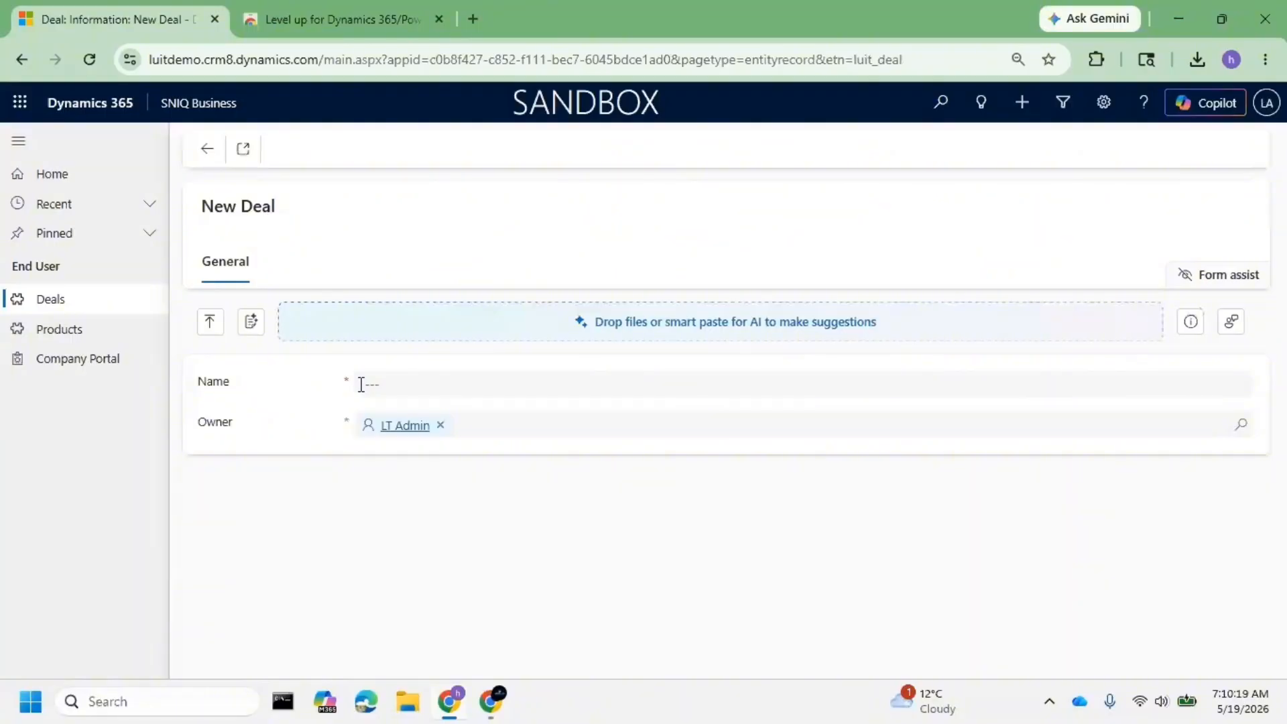
left_click(361, 385)
left_click(470, 424)
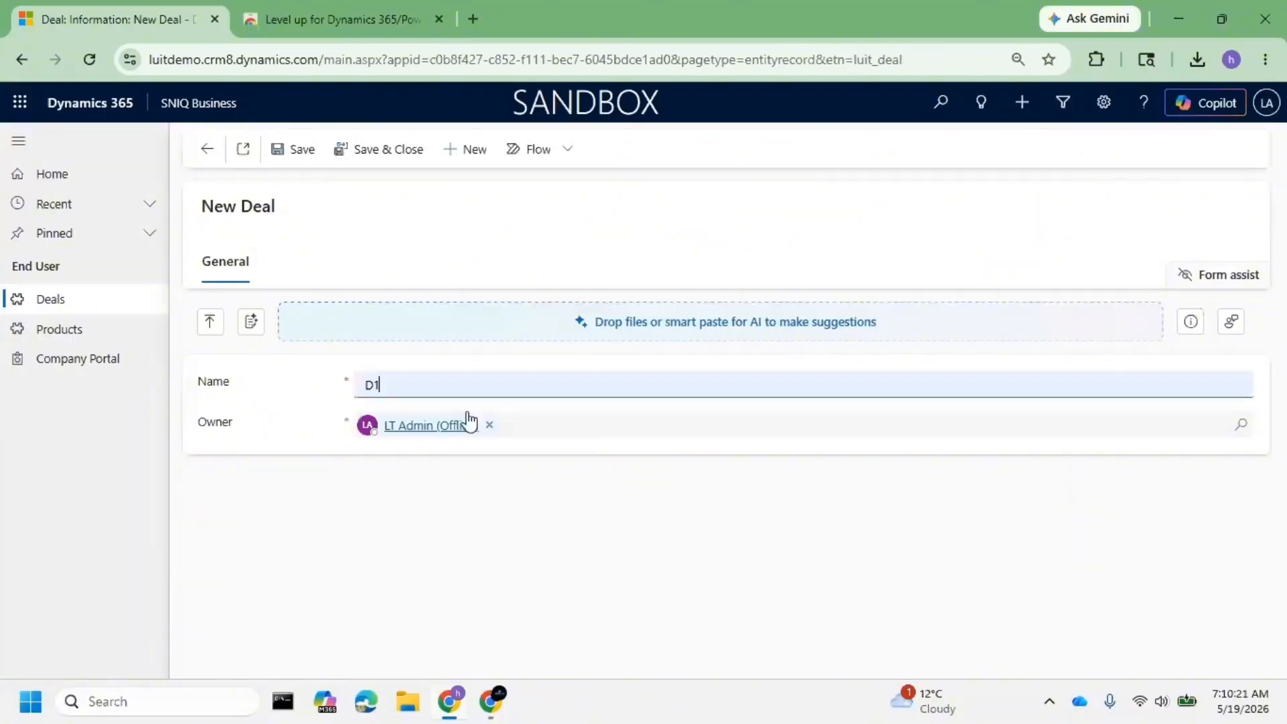
key("BackSpace")
type("2")
left_click(298, 154)
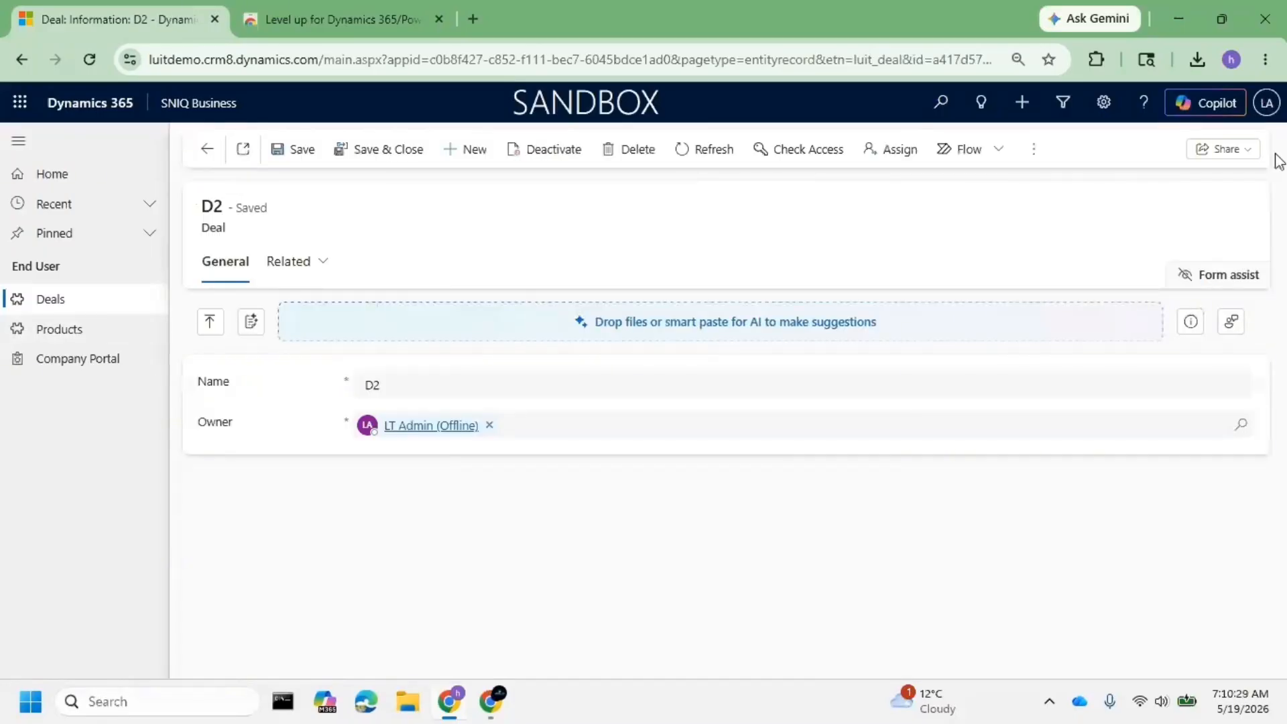
left_click(1265, 104)
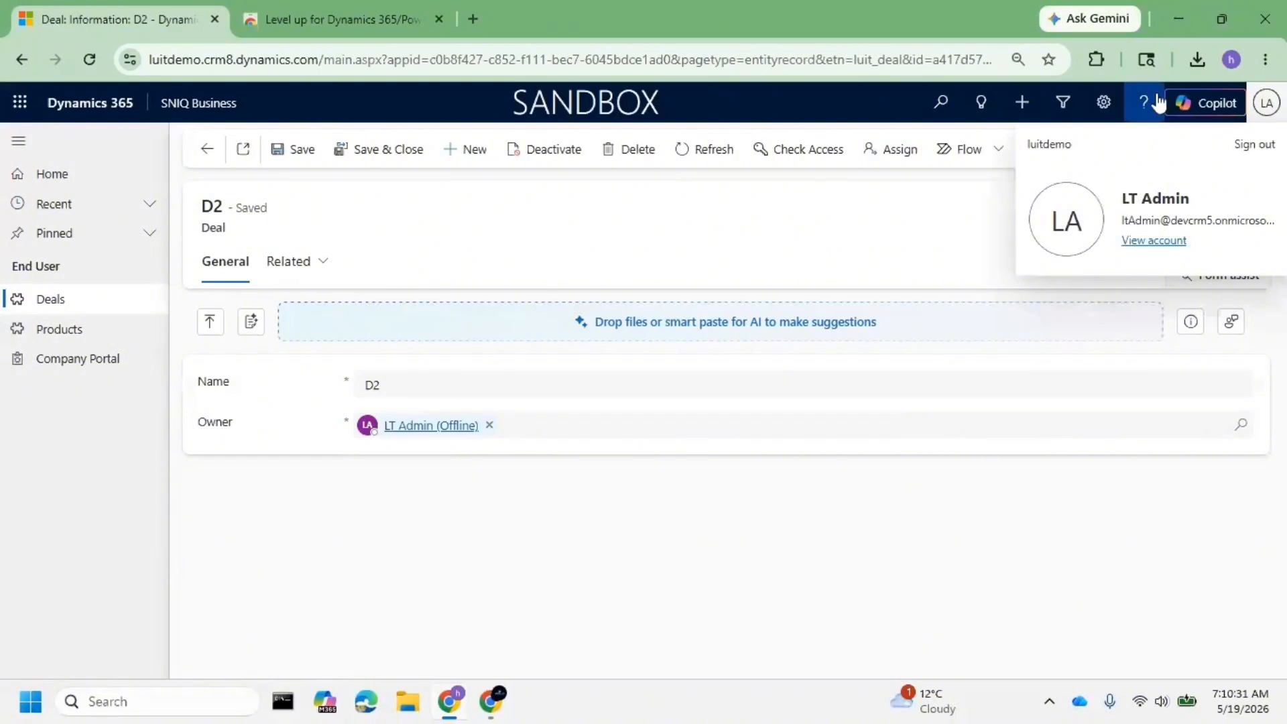
- Paste the admin e-mail into Level up's Impersonate field and change its user part to the practice user
left_click(1096, 59)
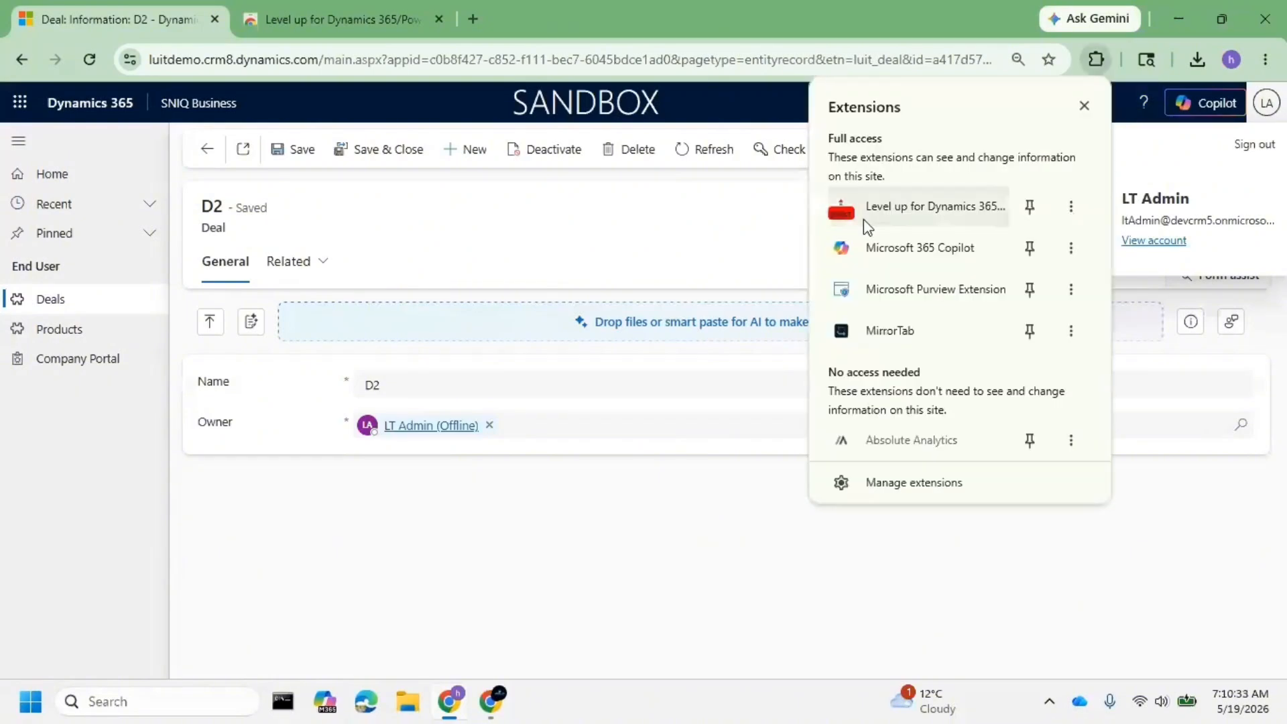
left_click(945, 210)
left_click(993, 164)
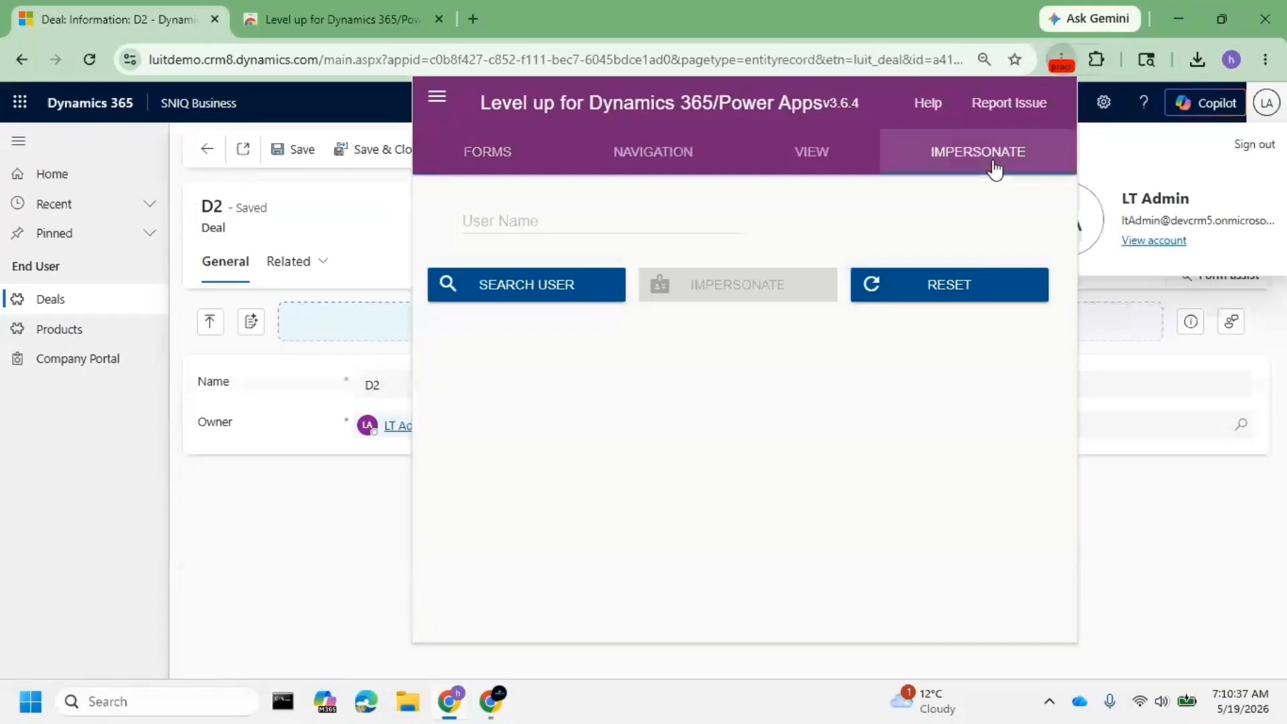
left_click(592, 214)
key("ctrl+v")
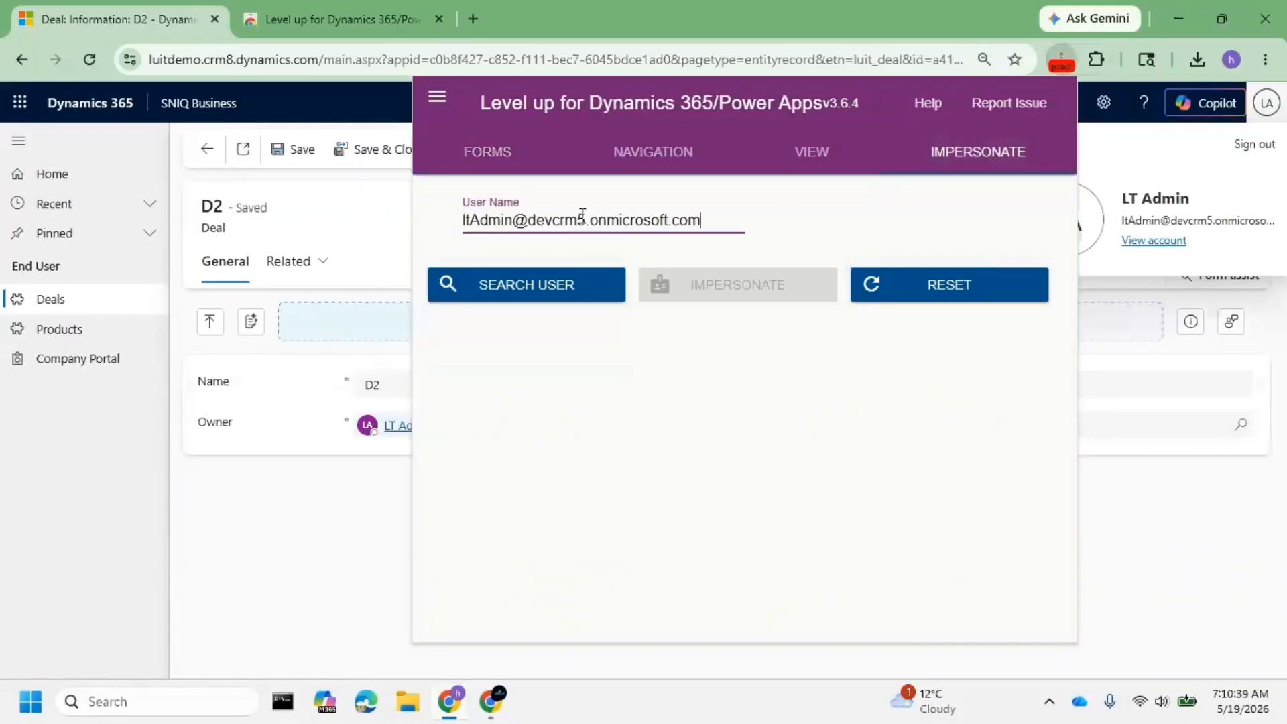
left_click_drag(517, 214, 454, 231)
type("luot")
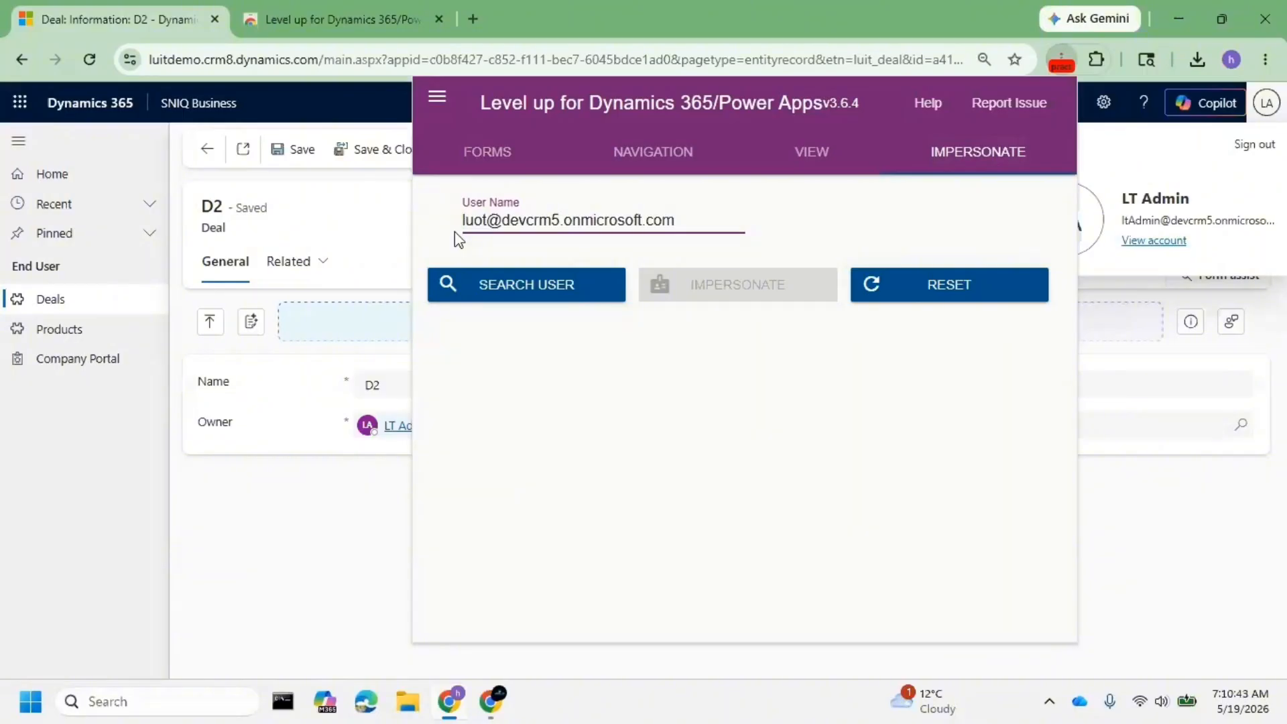
key("BackSpace")
key("BackSpace")
type("i1")
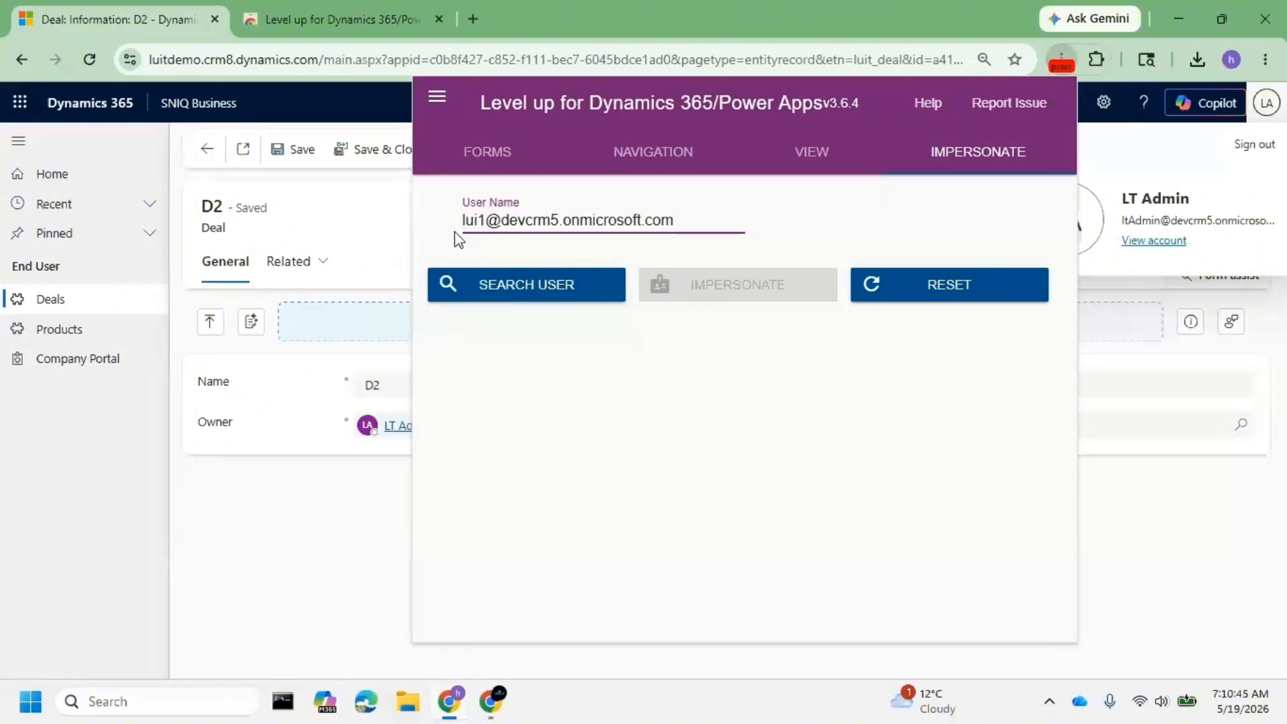
key("BackSpace")
type("t1")
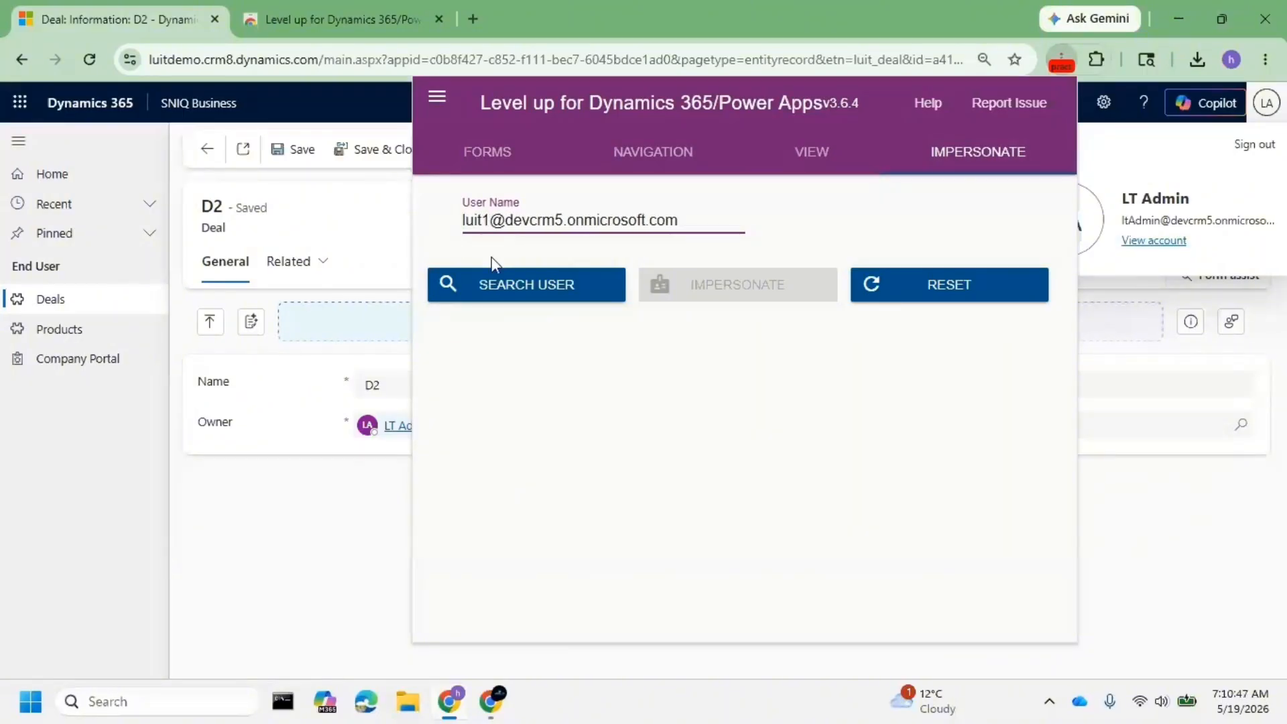
- Search for and impersonate the practice user, then open the Products list showing P1, P2 and P3
left_click(536, 288)
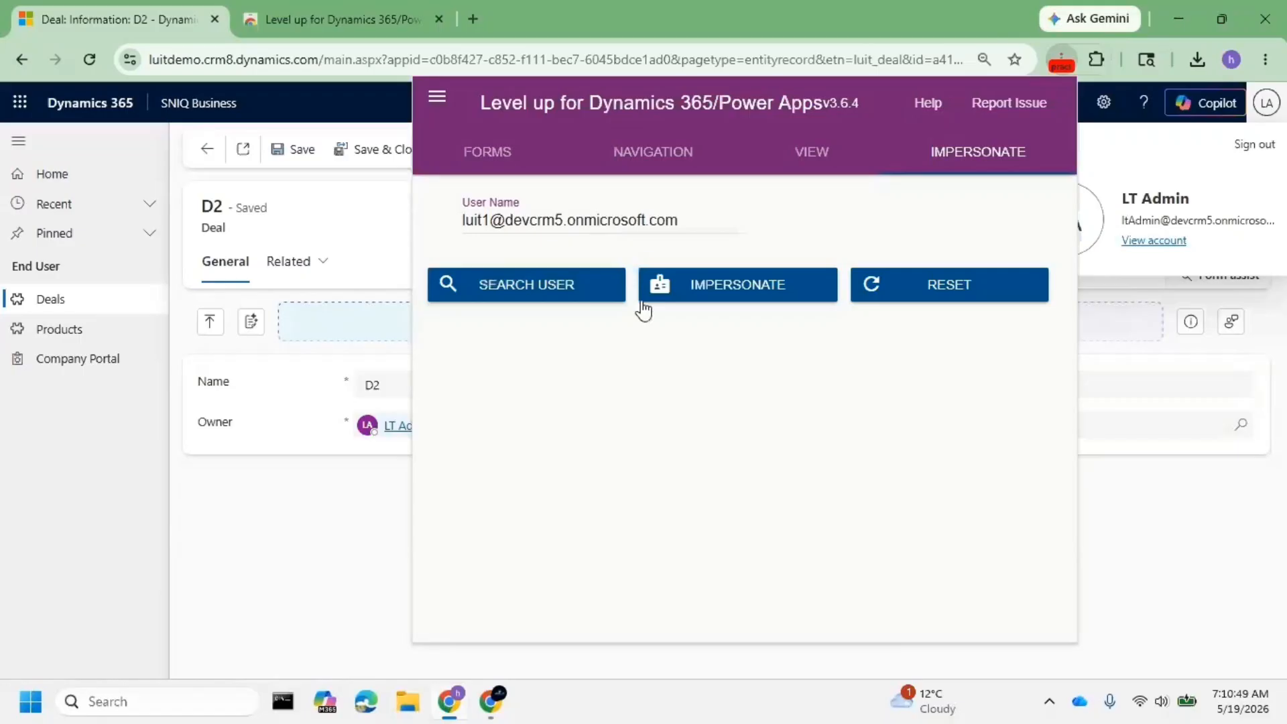
left_click(786, 289)
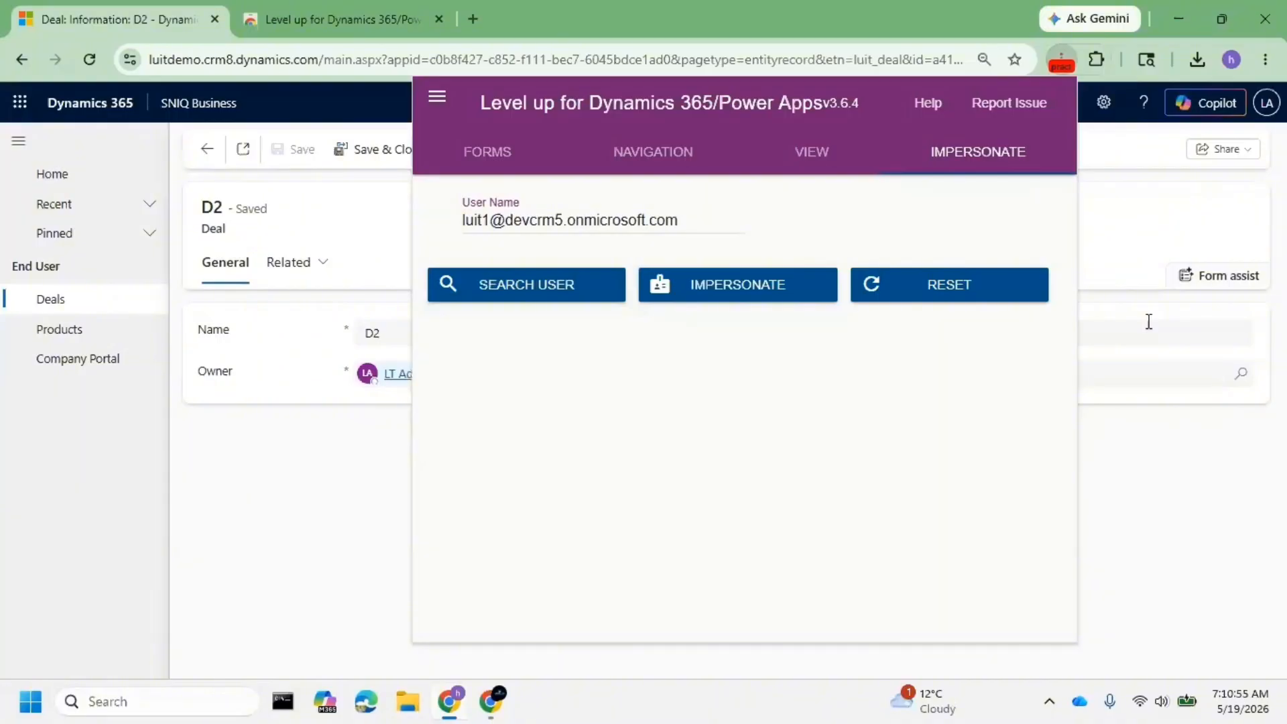
left_click(1119, 477)
left_click(70, 335)
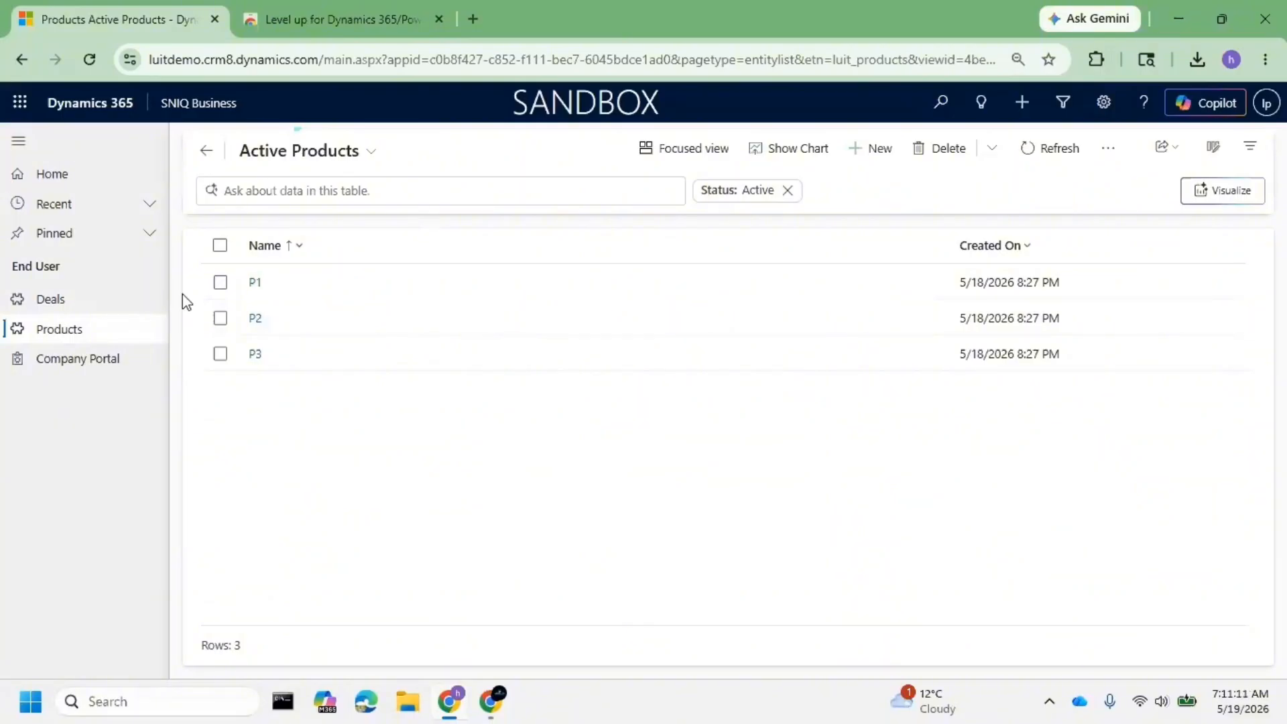
- Enter the second practice user's sign-in address in Level up's Impersonate user name field
left_click(1098, 60)
left_click(932, 206)
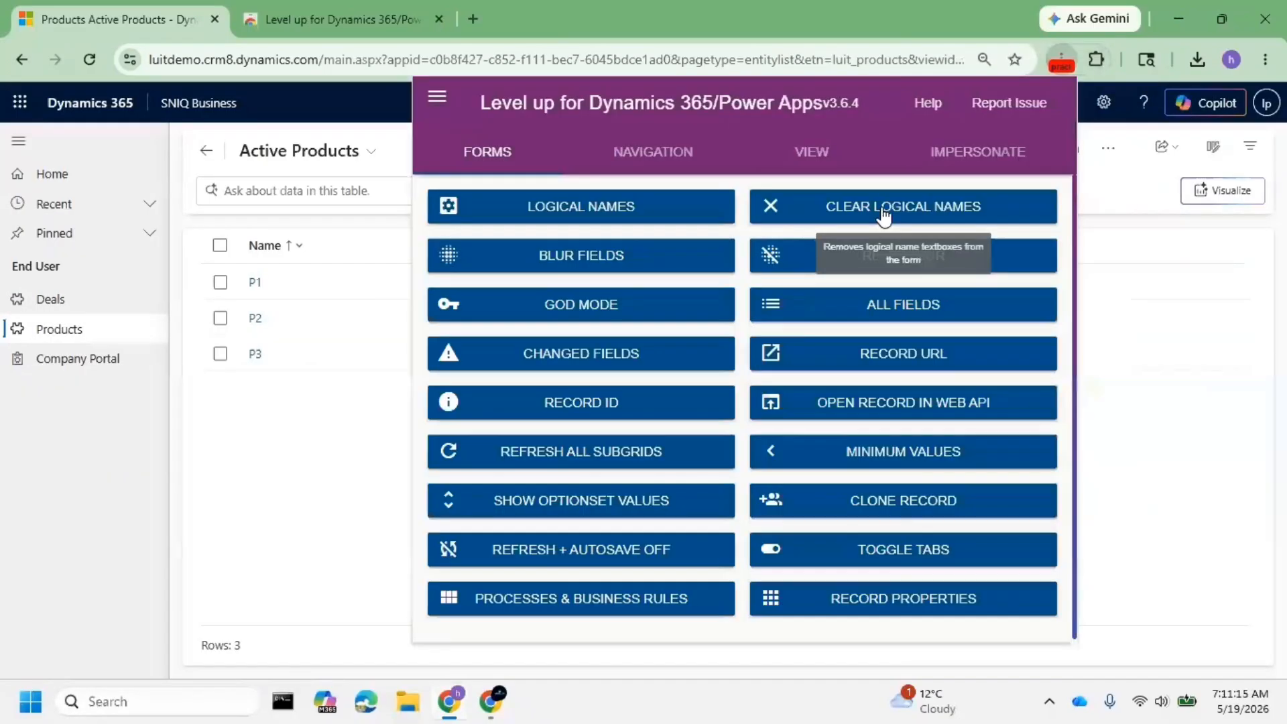
left_click(951, 150)
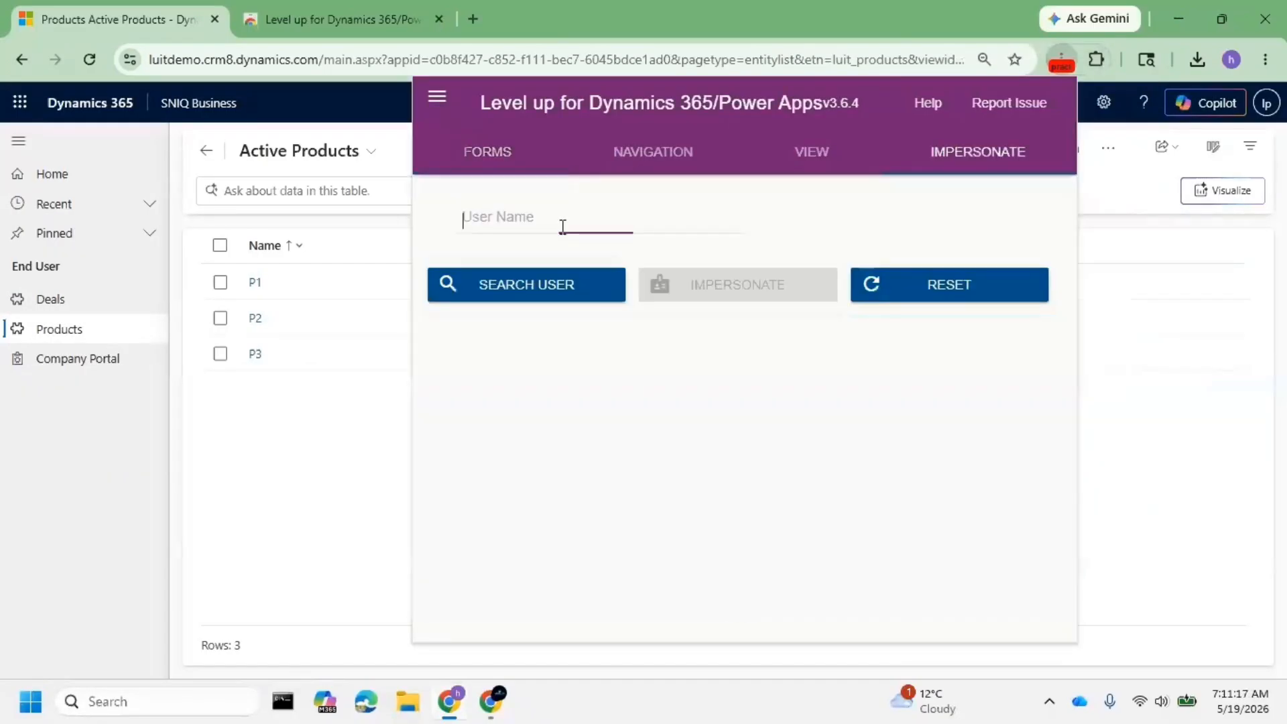
key("ctrl+v")
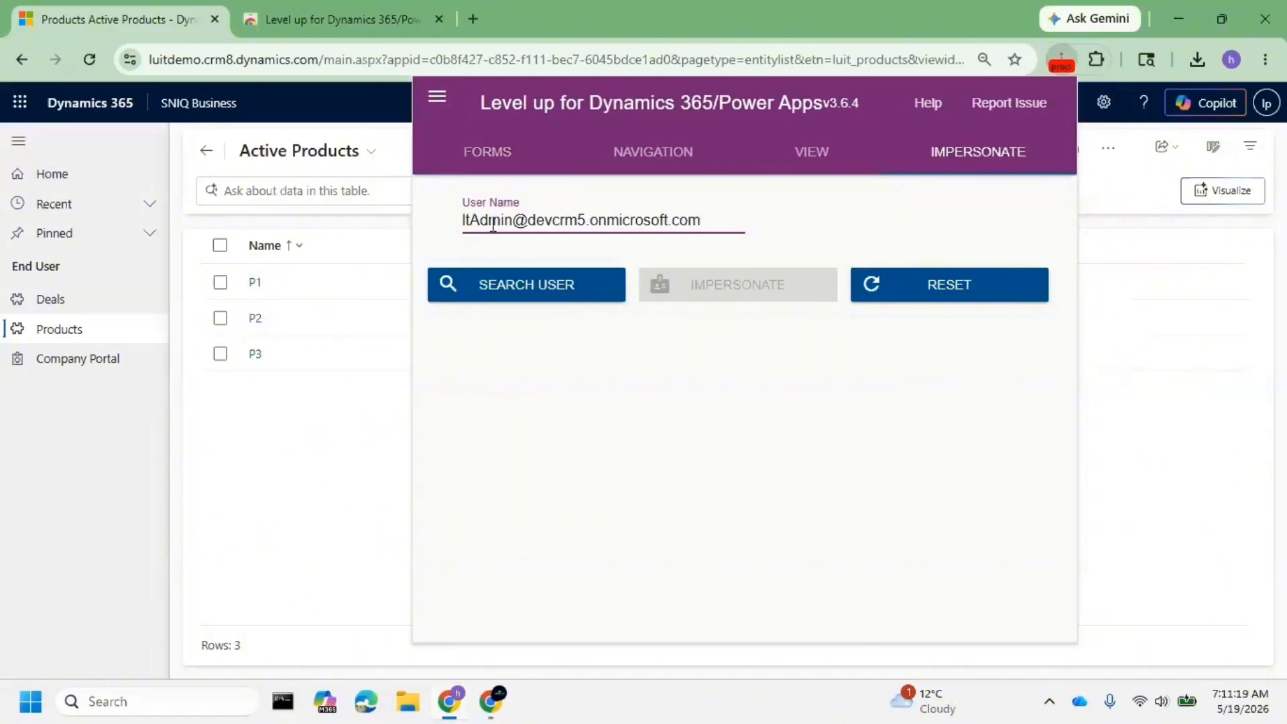
double_click(492, 221)
type("lu")
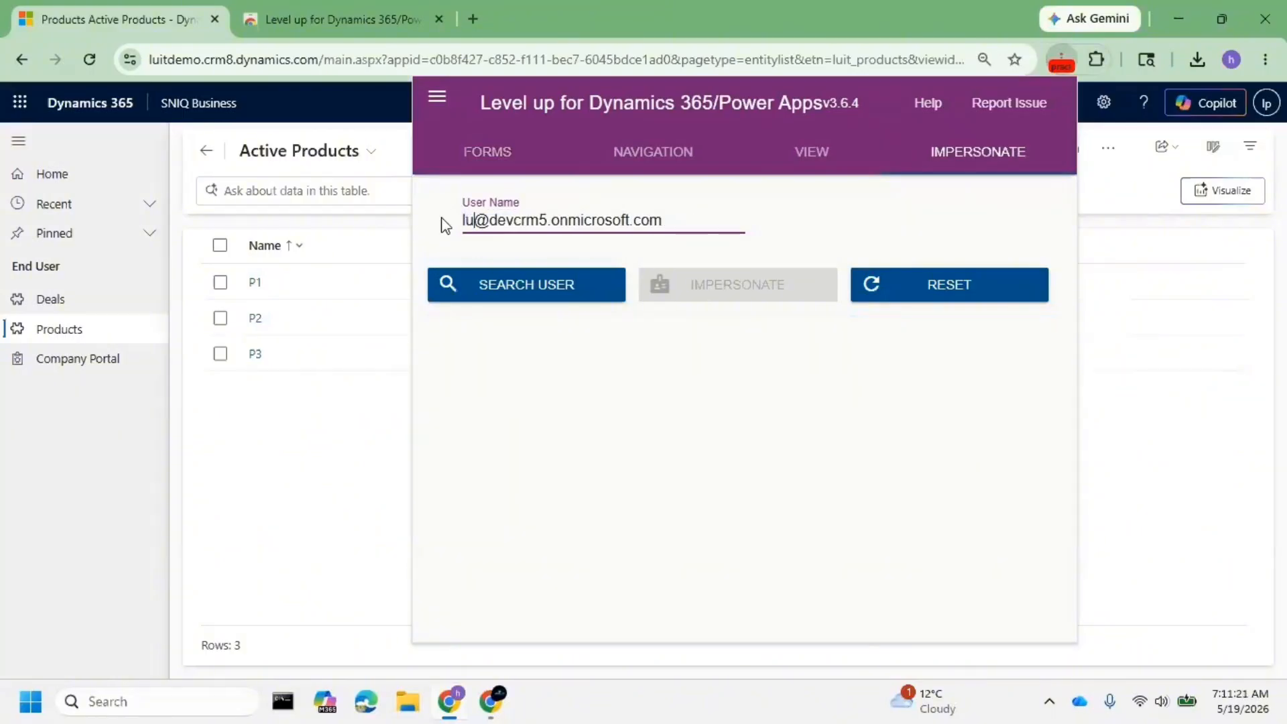
type("i2")
key("BackSpace")
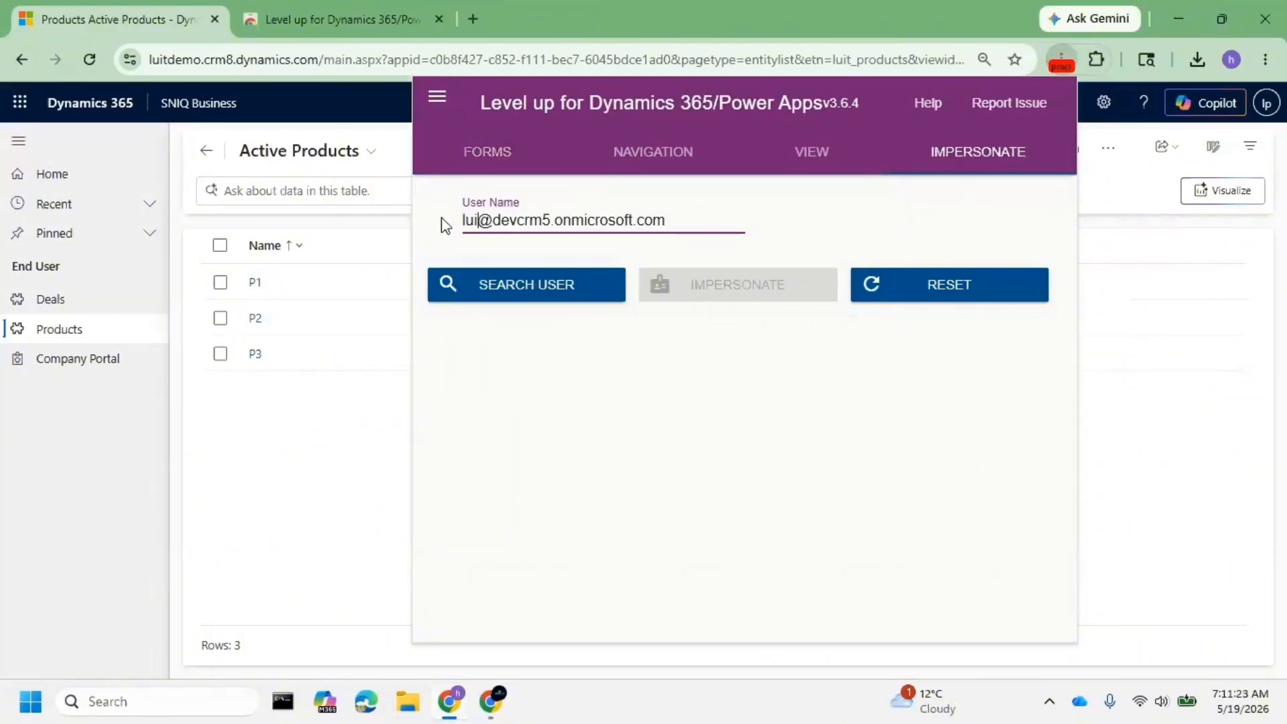
type("t2")
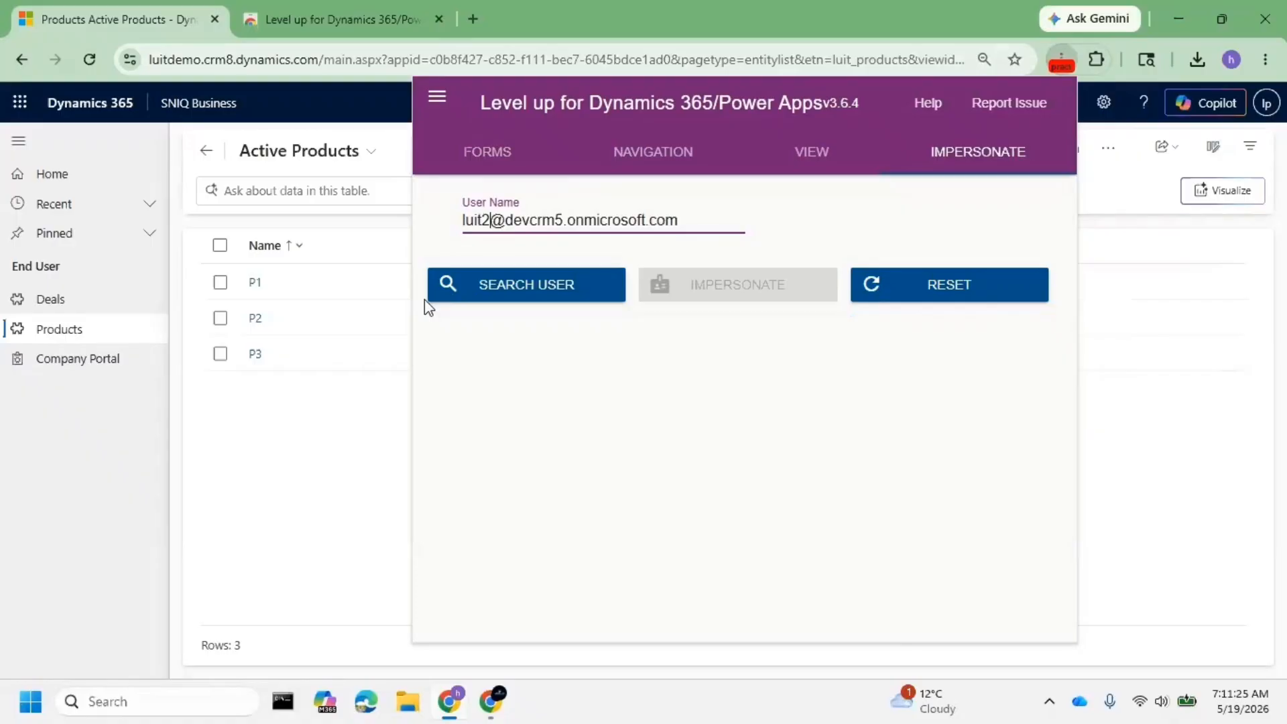
- Search for that user account, then close the extension to view the signed-in account card
left_click(560, 299)
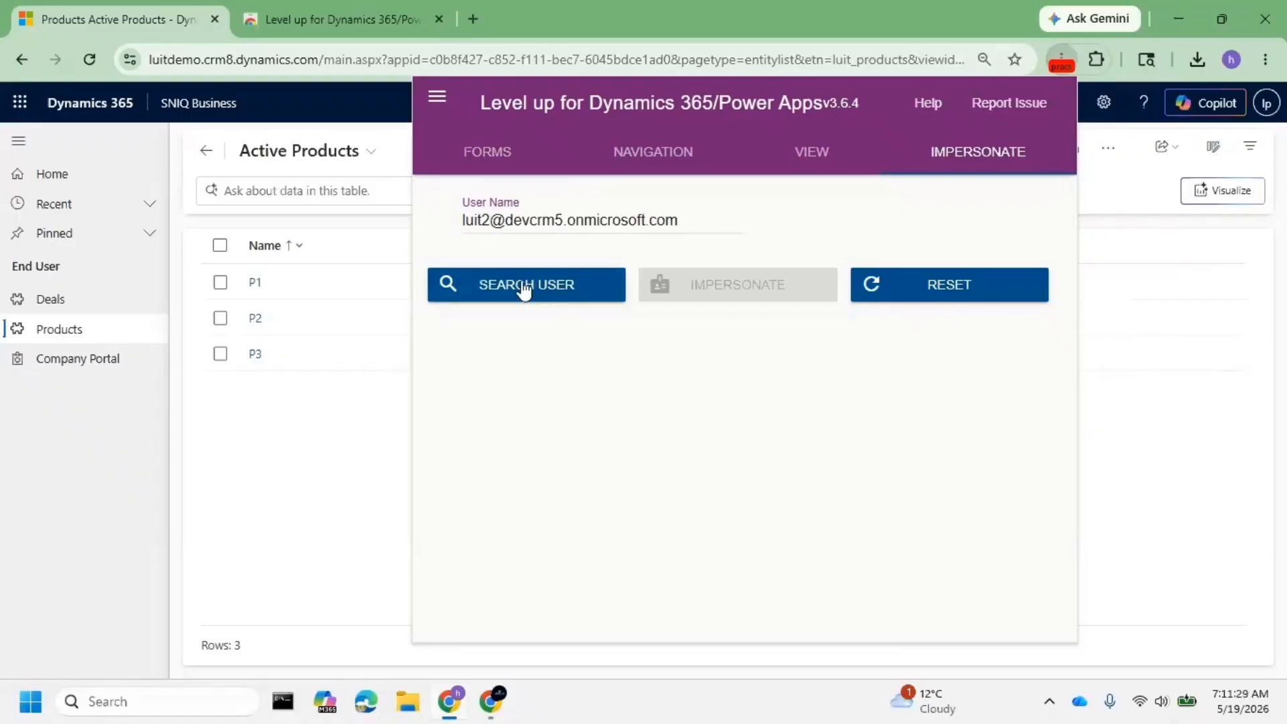
left_click(573, 287)
left_click(1266, 104)
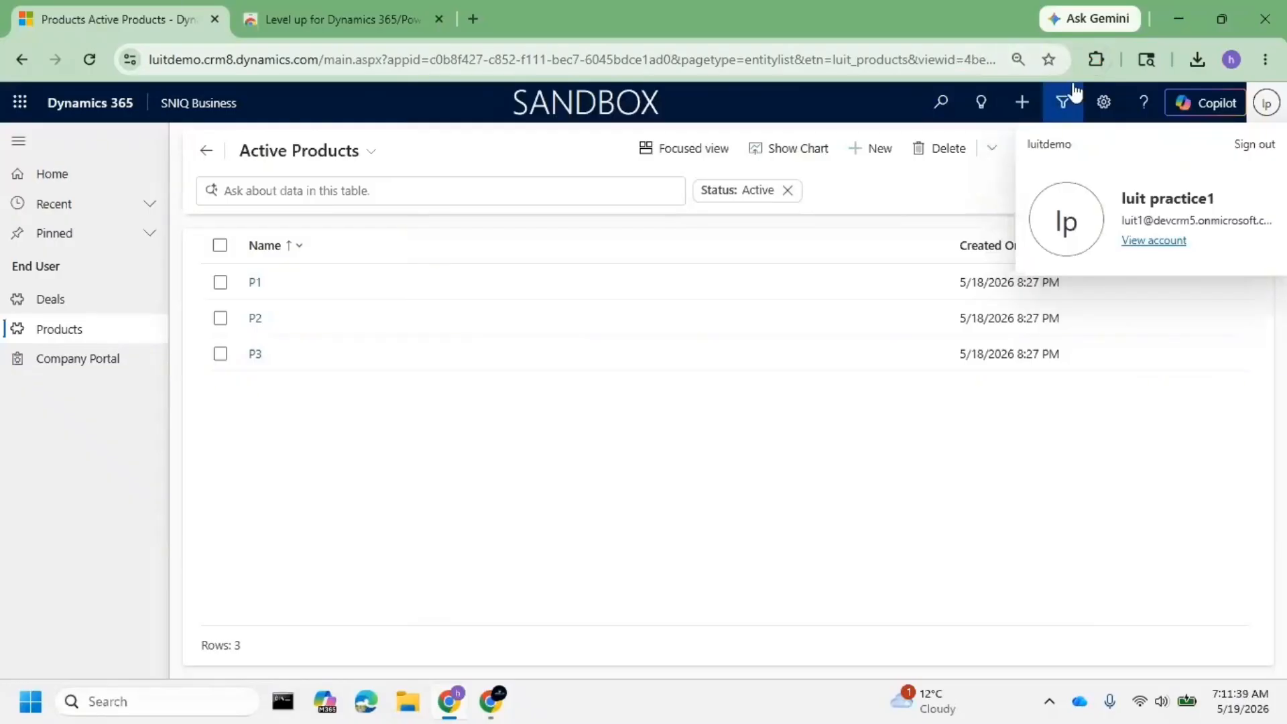
- Reset Level up impersonation back to the original user
left_click(1095, 61)
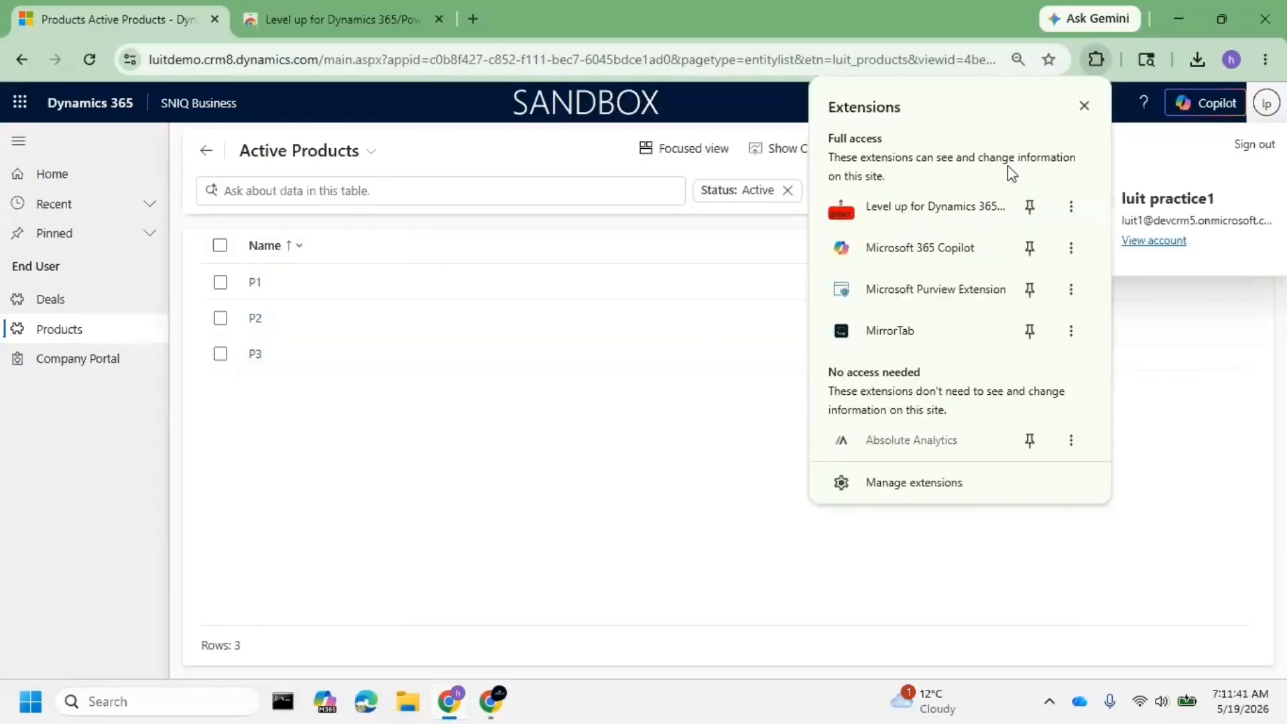
left_click(958, 204)
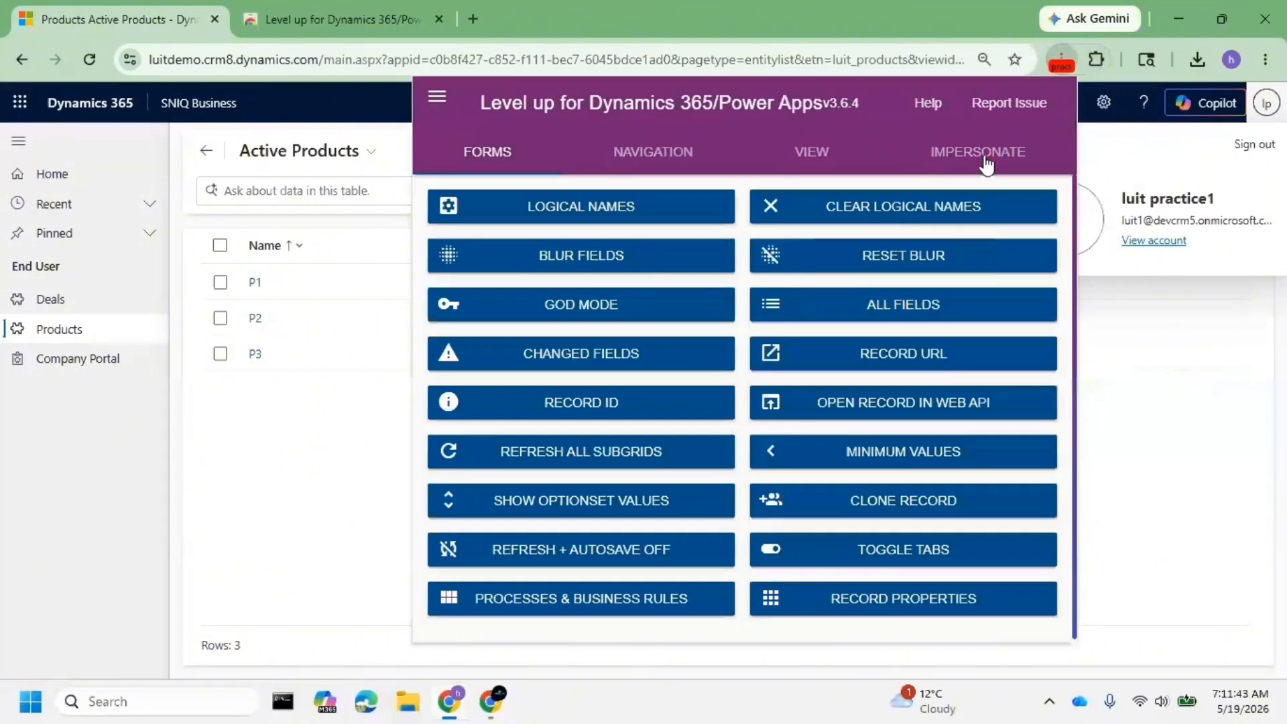
left_click(985, 160)
left_click(974, 285)
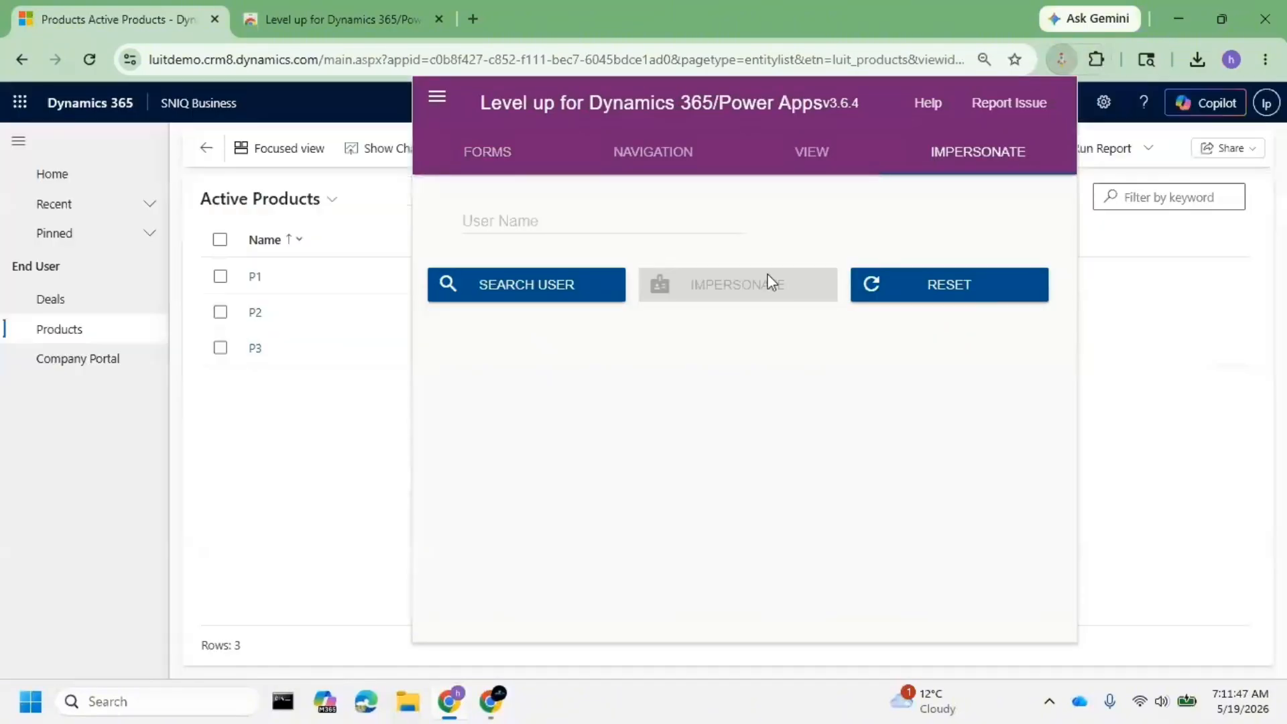
left_click(601, 218)
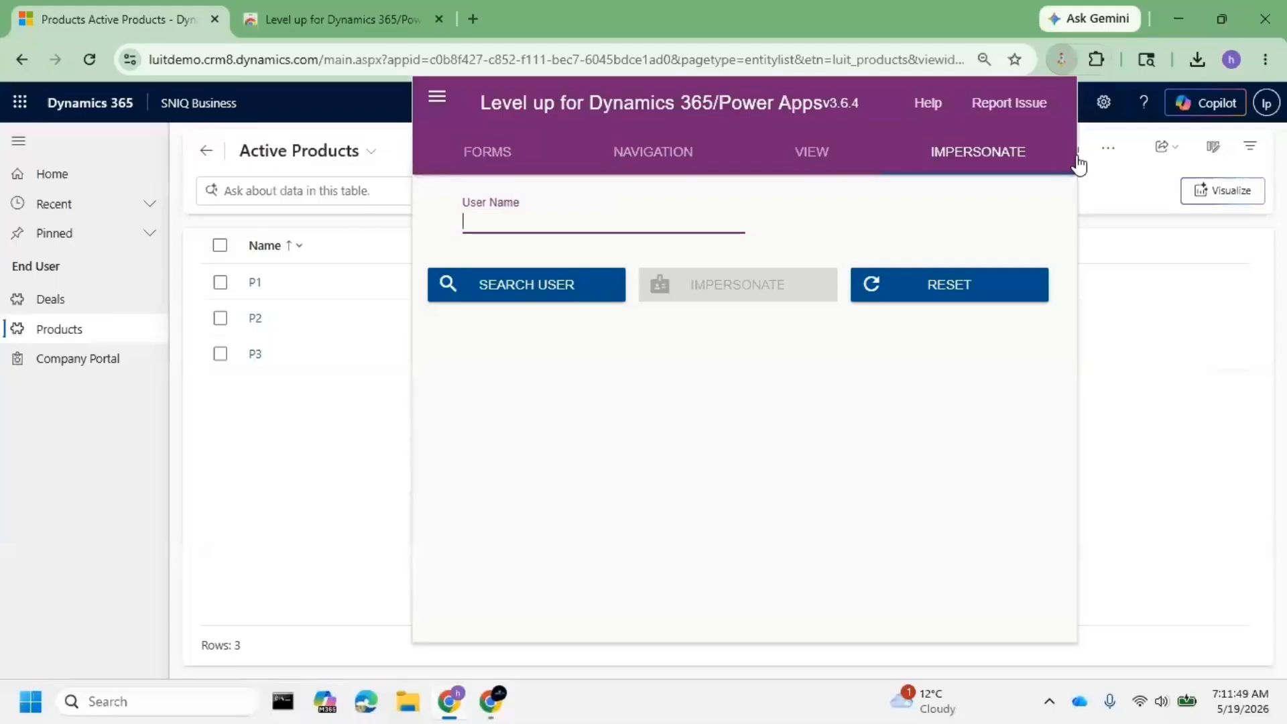
left_click(986, 288)
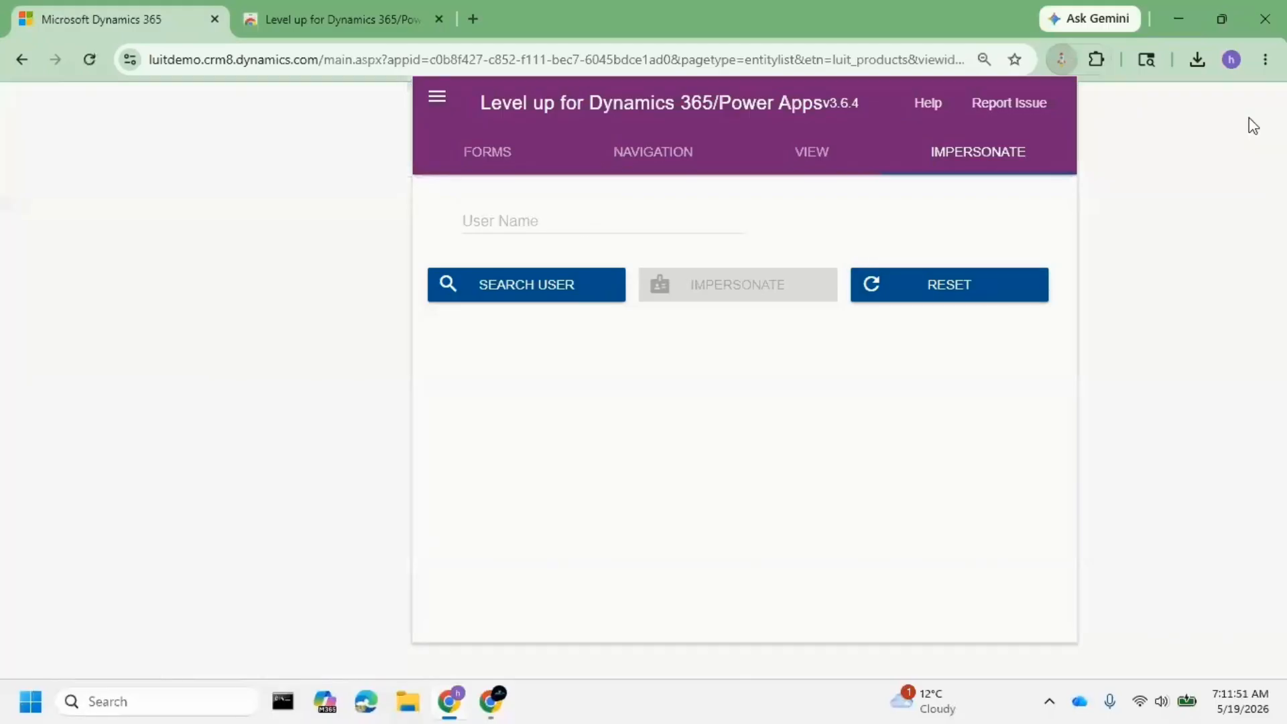
- Enter the second practice user's address, find the account and impersonate it
left_click(570, 211)
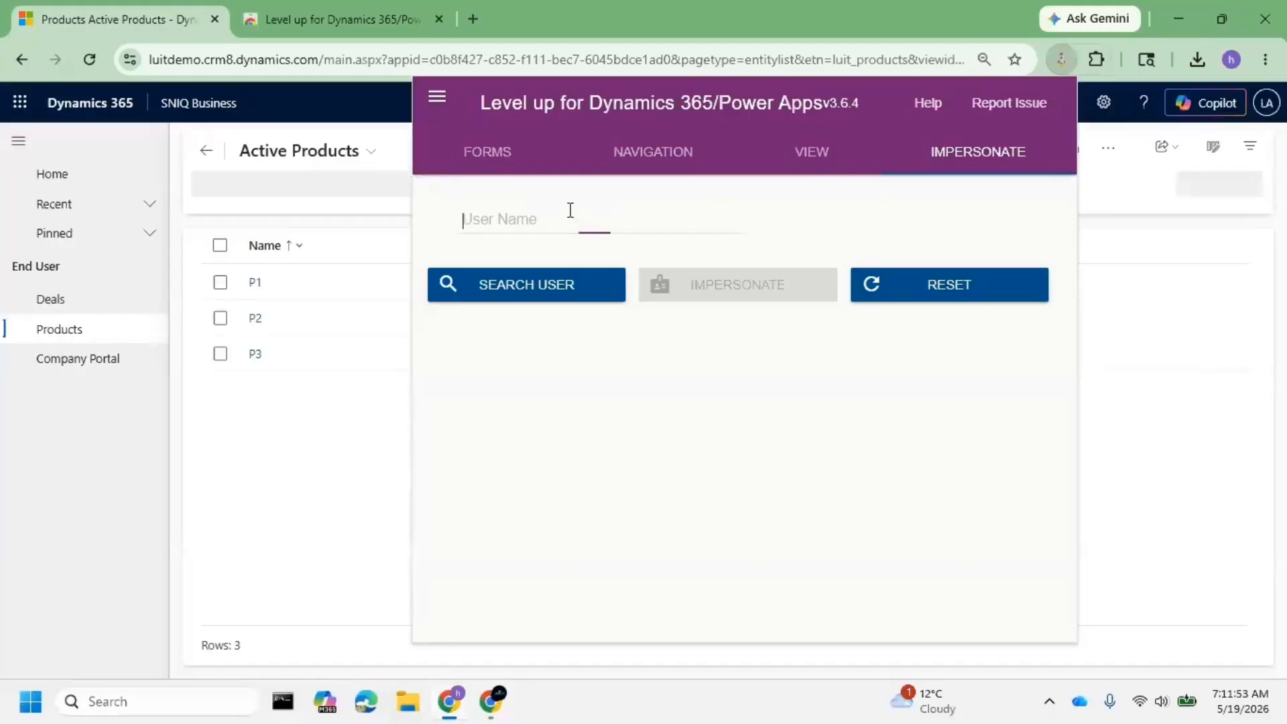
key("ctrl+v")
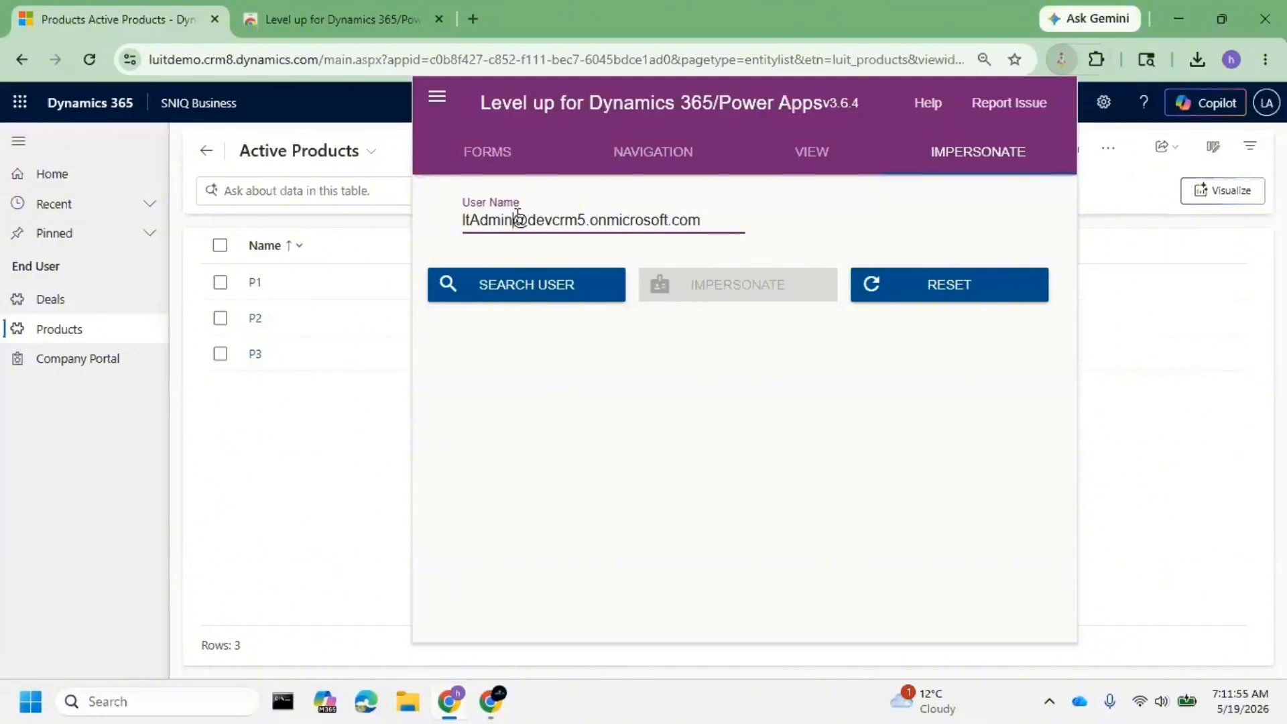
left_click_drag(515, 220, 451, 223)
type("lui")
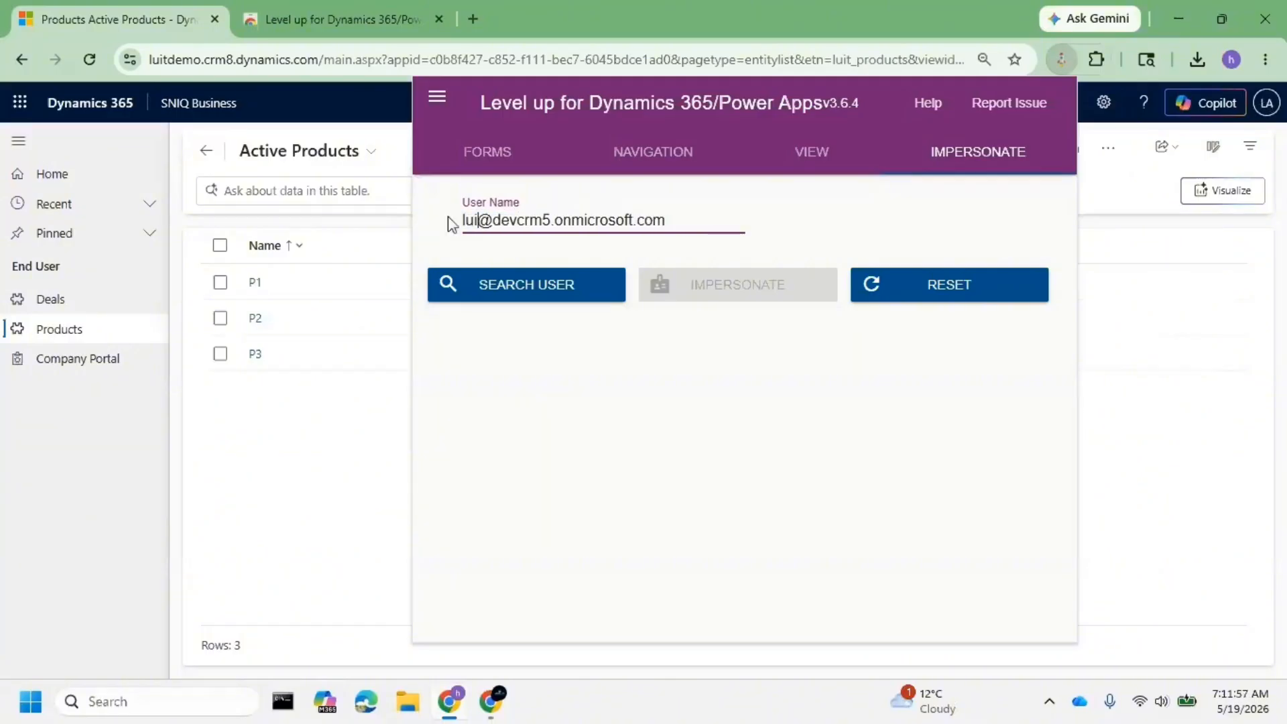
type("2")
key("BackSpace")
type("t")
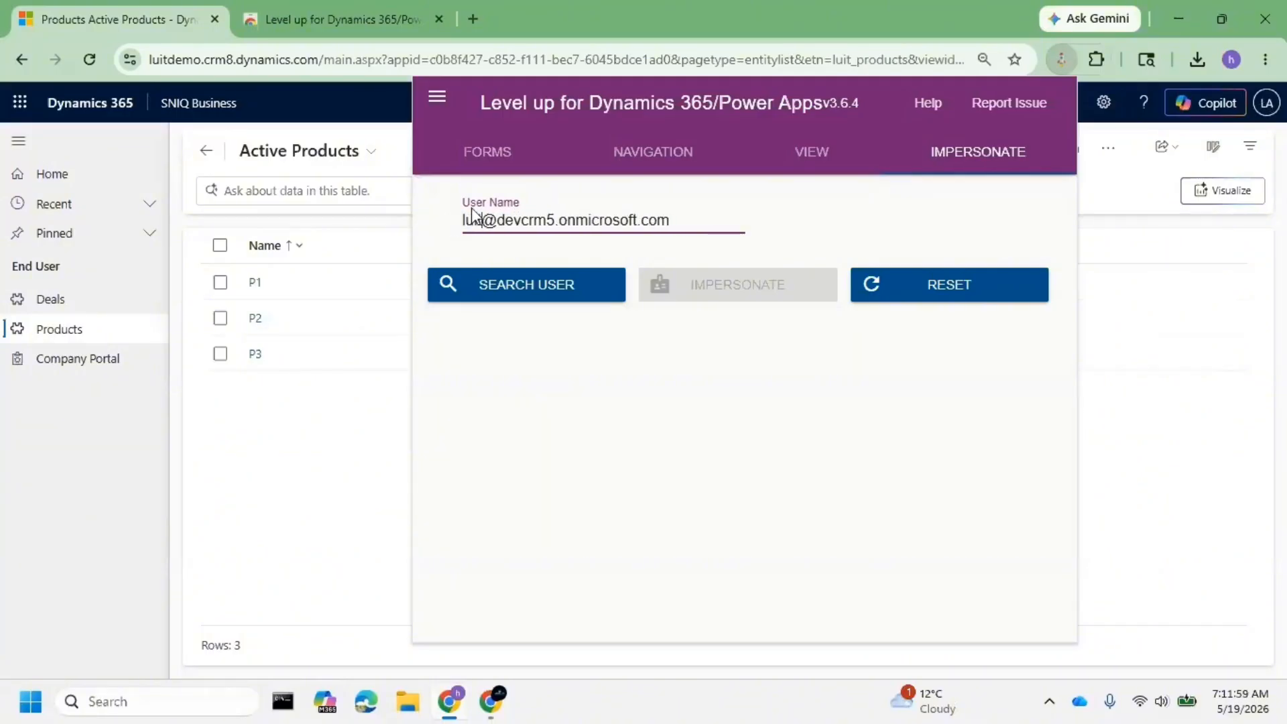
type("2")
left_click(539, 287)
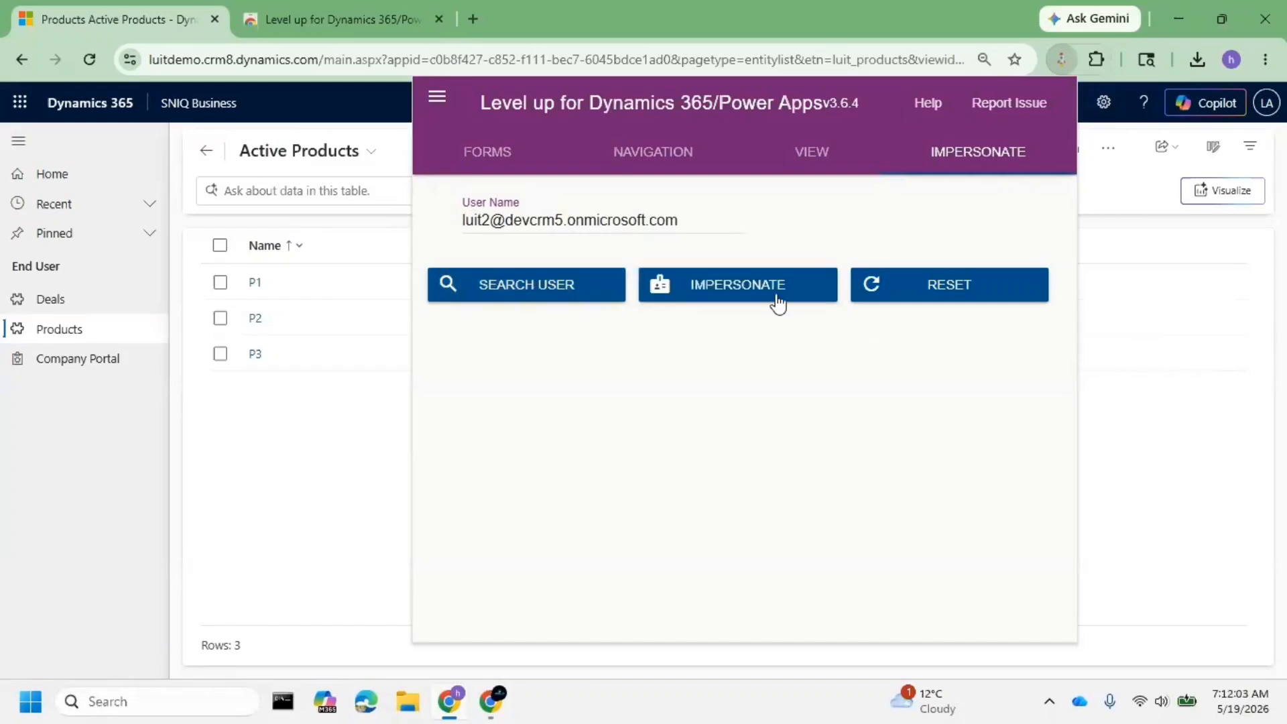
left_click(777, 303)
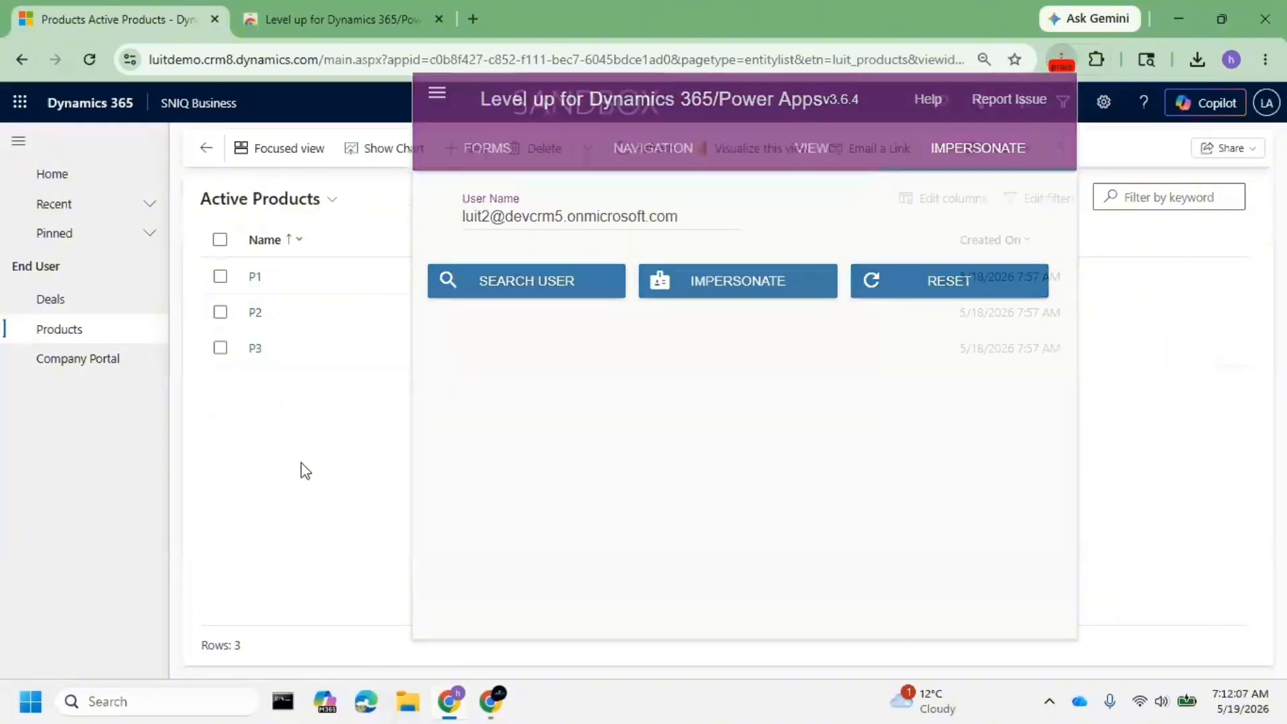
- As the impersonated user, check the empty Deals list, then open product P1 from Products
left_click(300, 462)
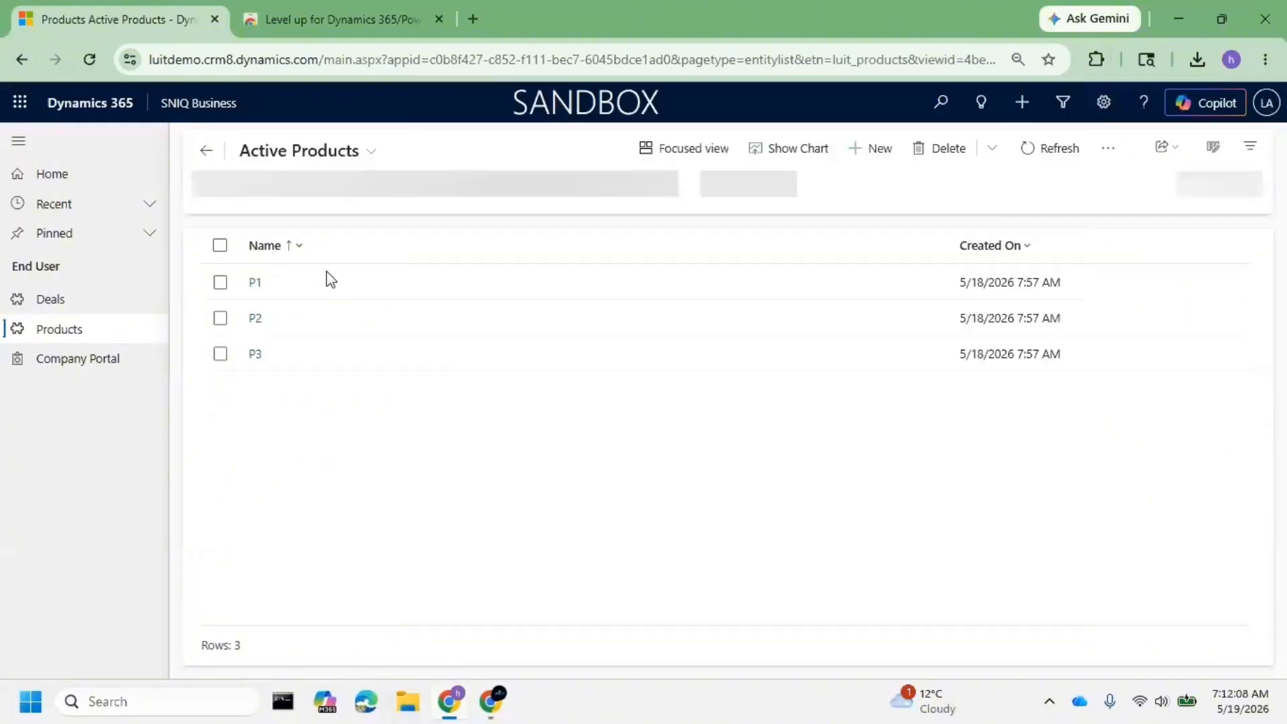
left_click(213, 109)
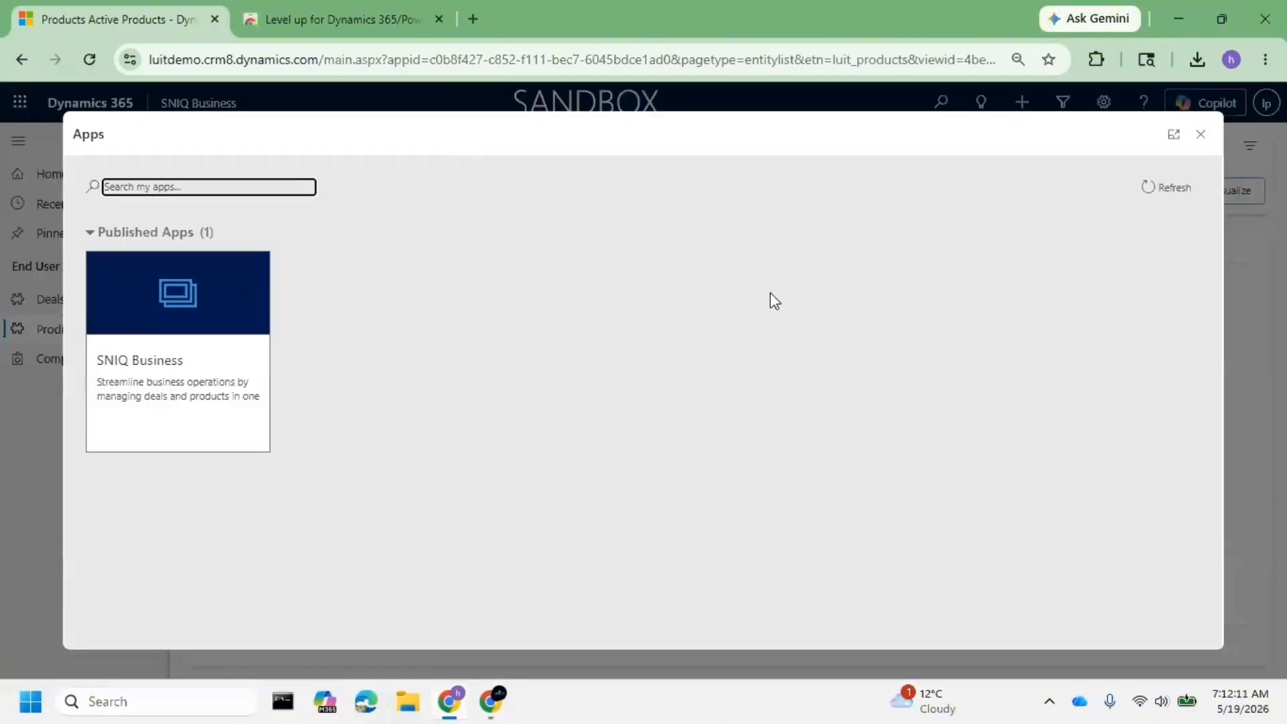
left_click(1200, 135)
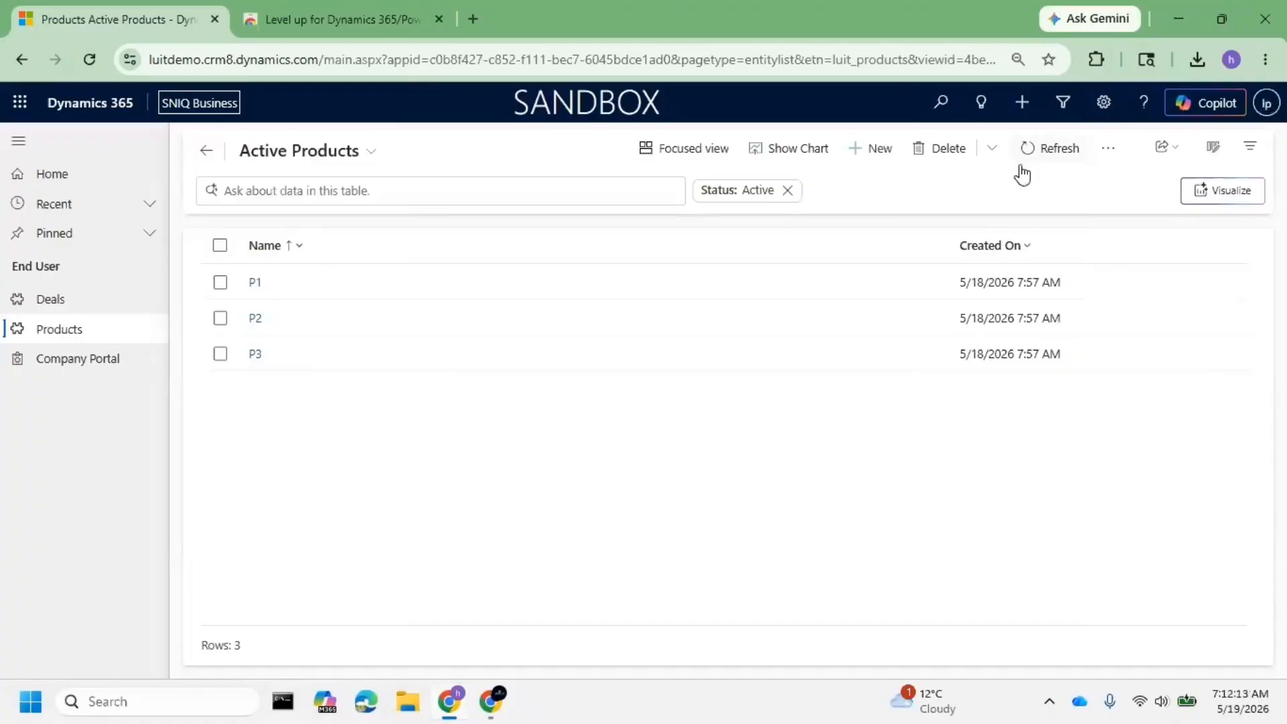
left_click(73, 303)
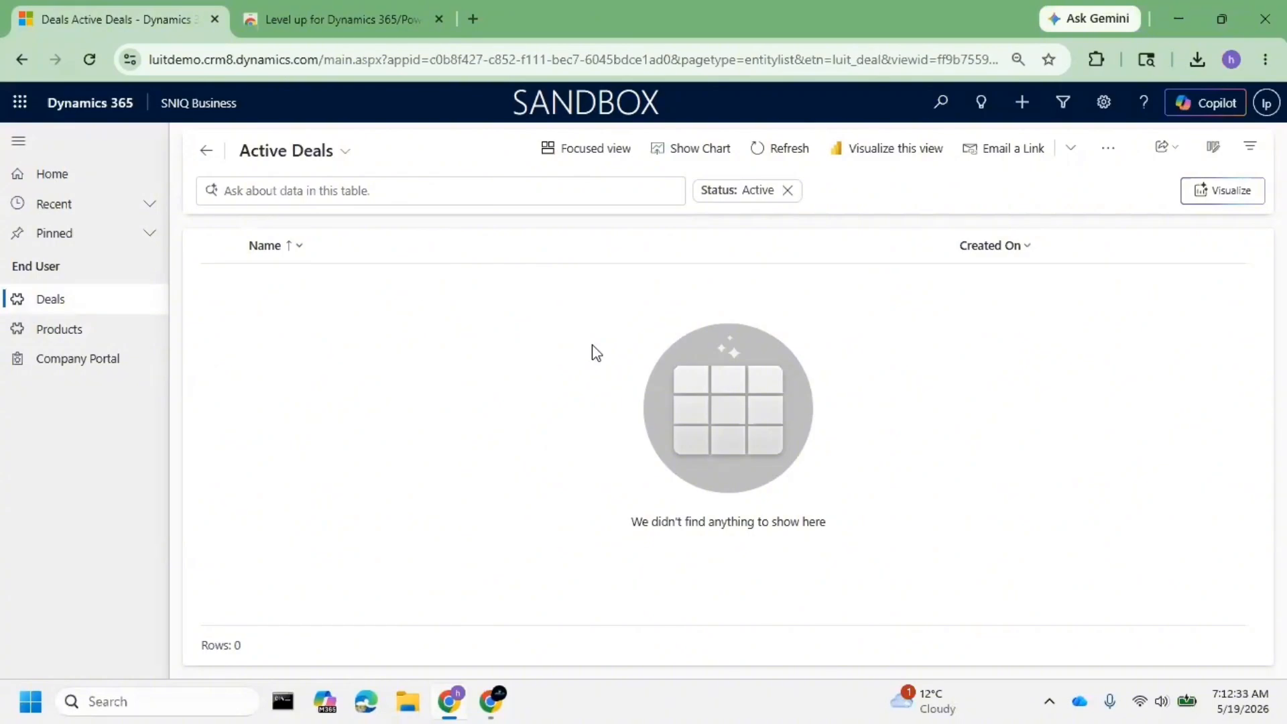
left_click(76, 343)
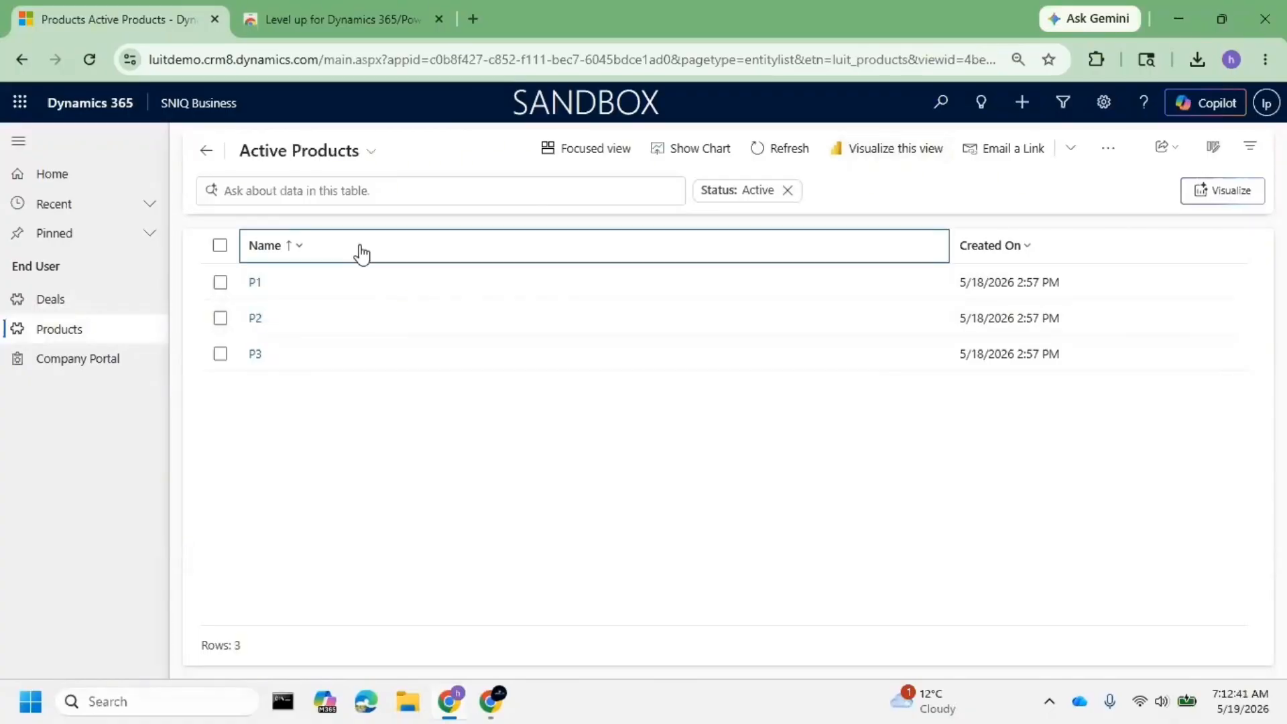
left_click(253, 284)
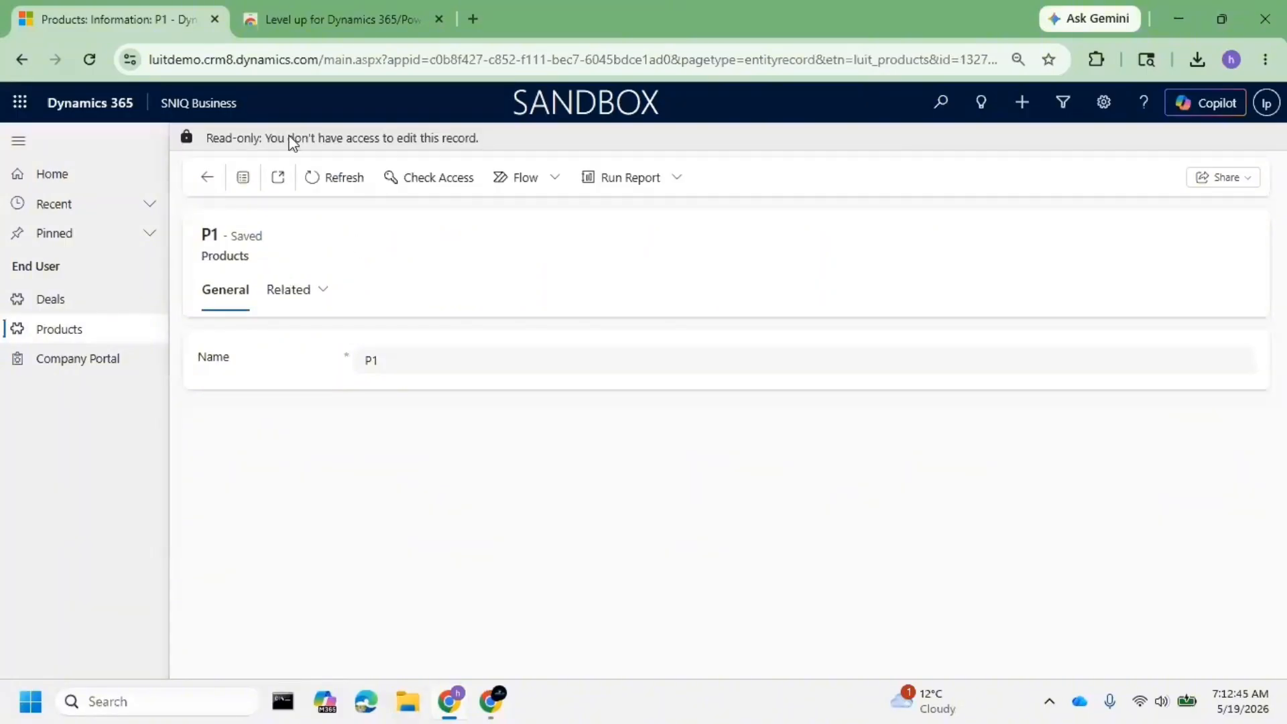
- Highlight P1's read-only notice stating the impersonated user lacks edit access
left_click_drag(289, 137, 479, 138)
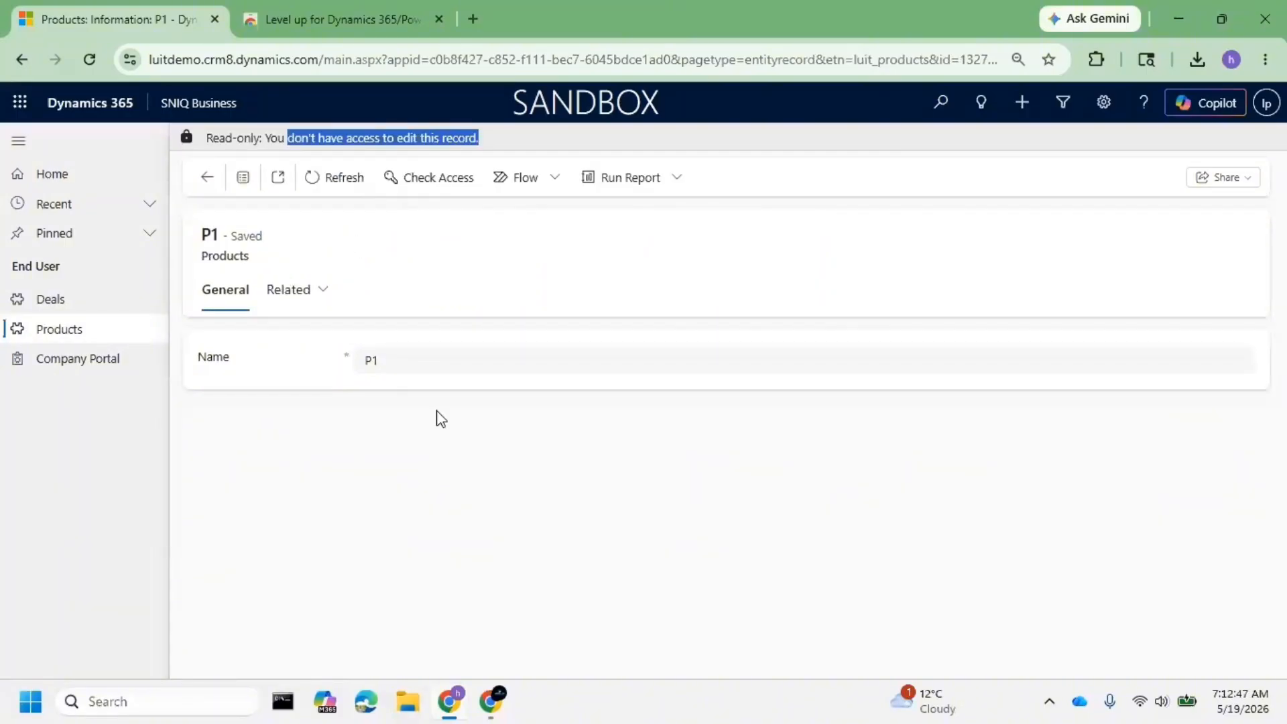
left_click(470, 254)
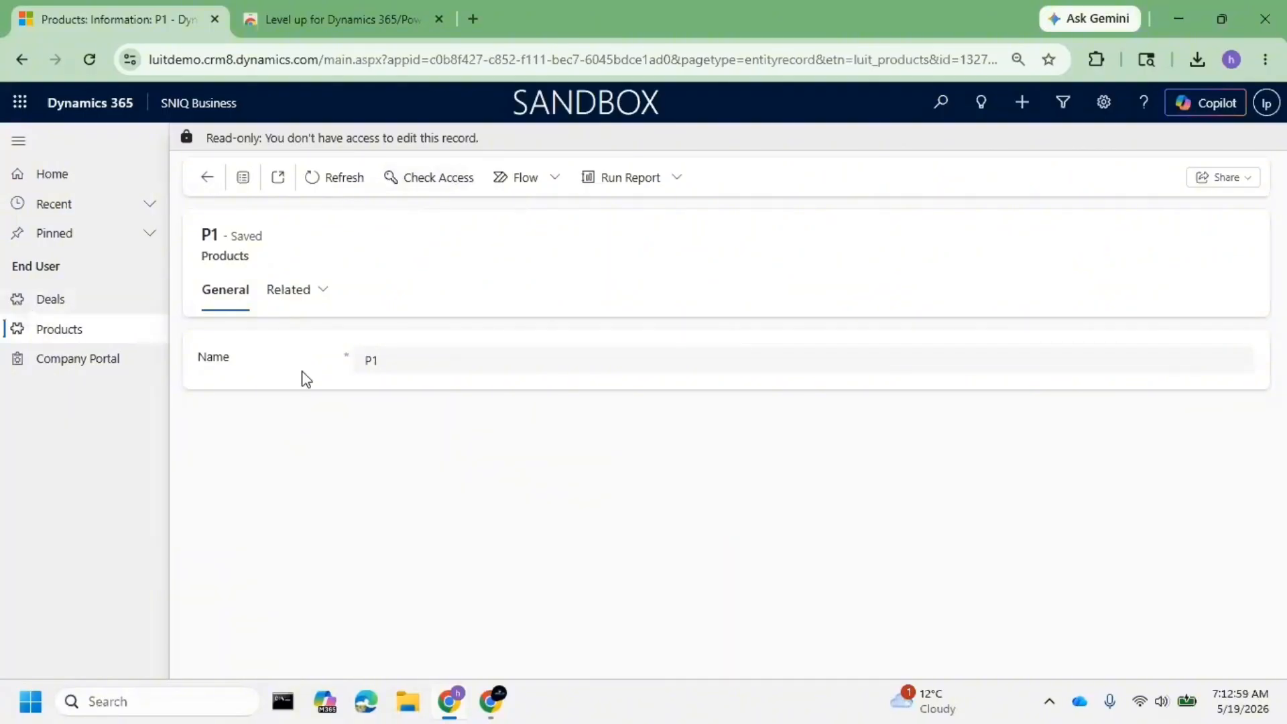
left_click(428, 185)
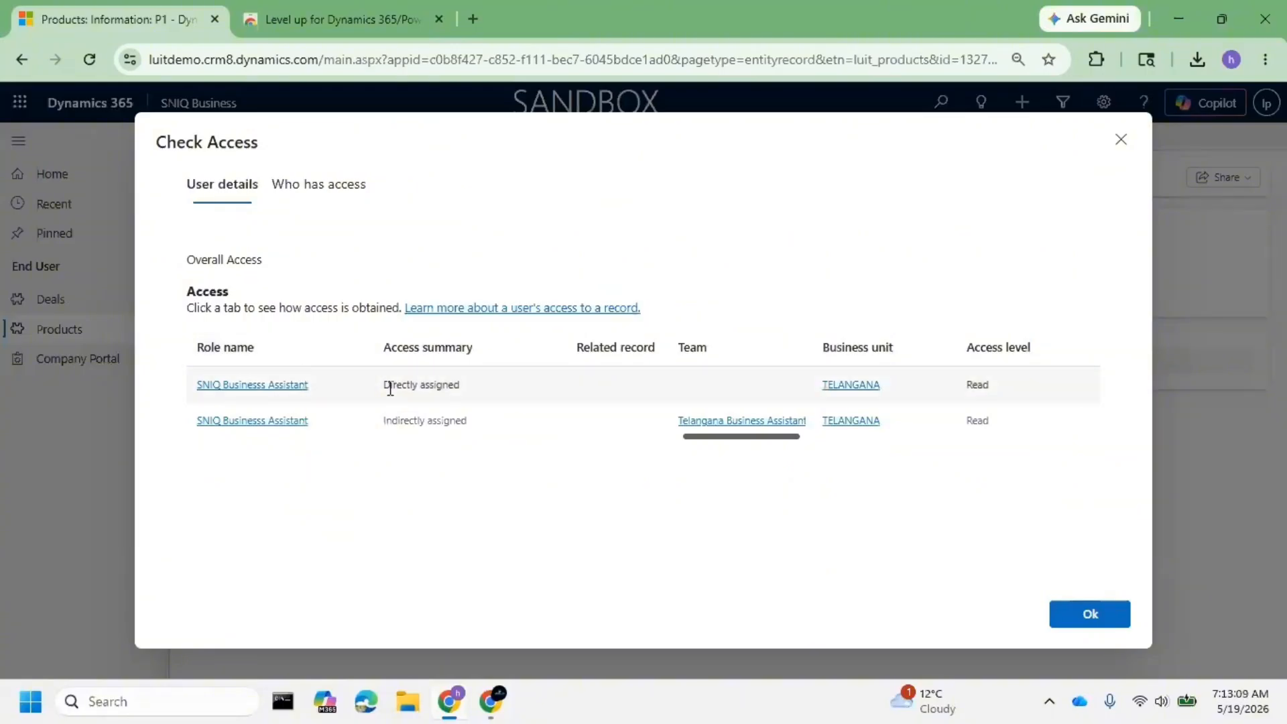
left_click_drag(390, 387, 461, 386)
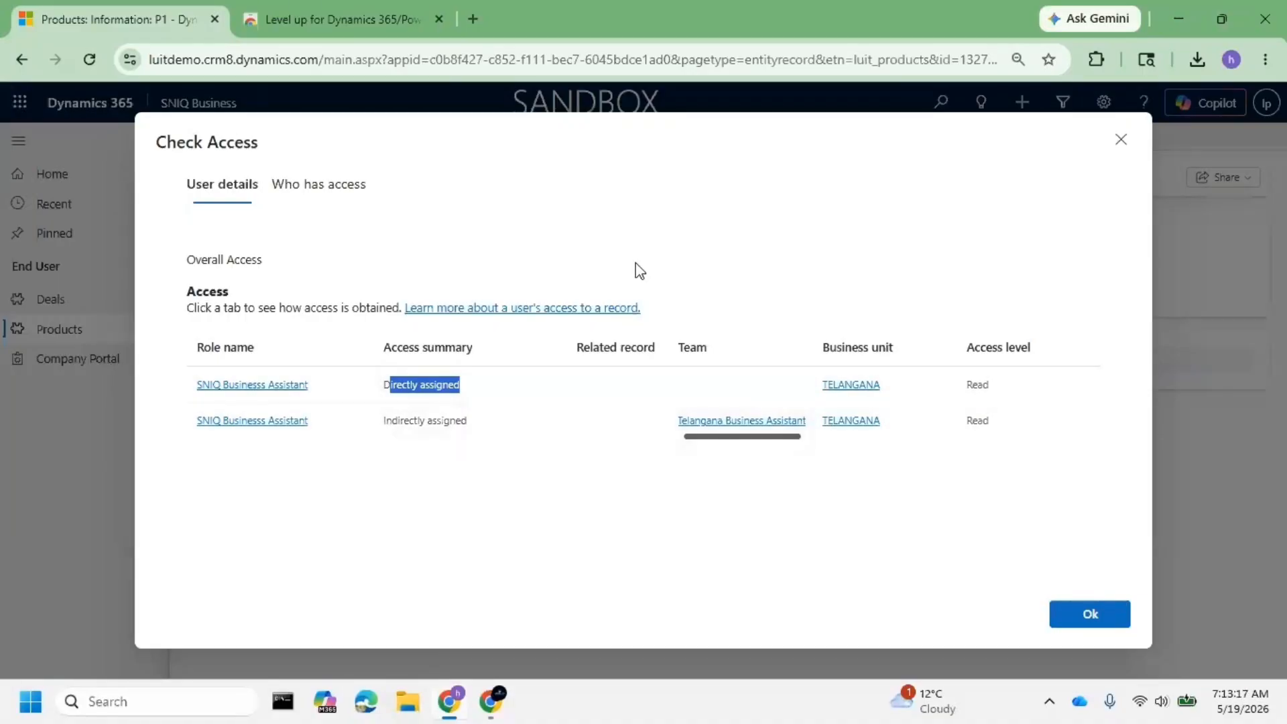
left_click(318, 184)
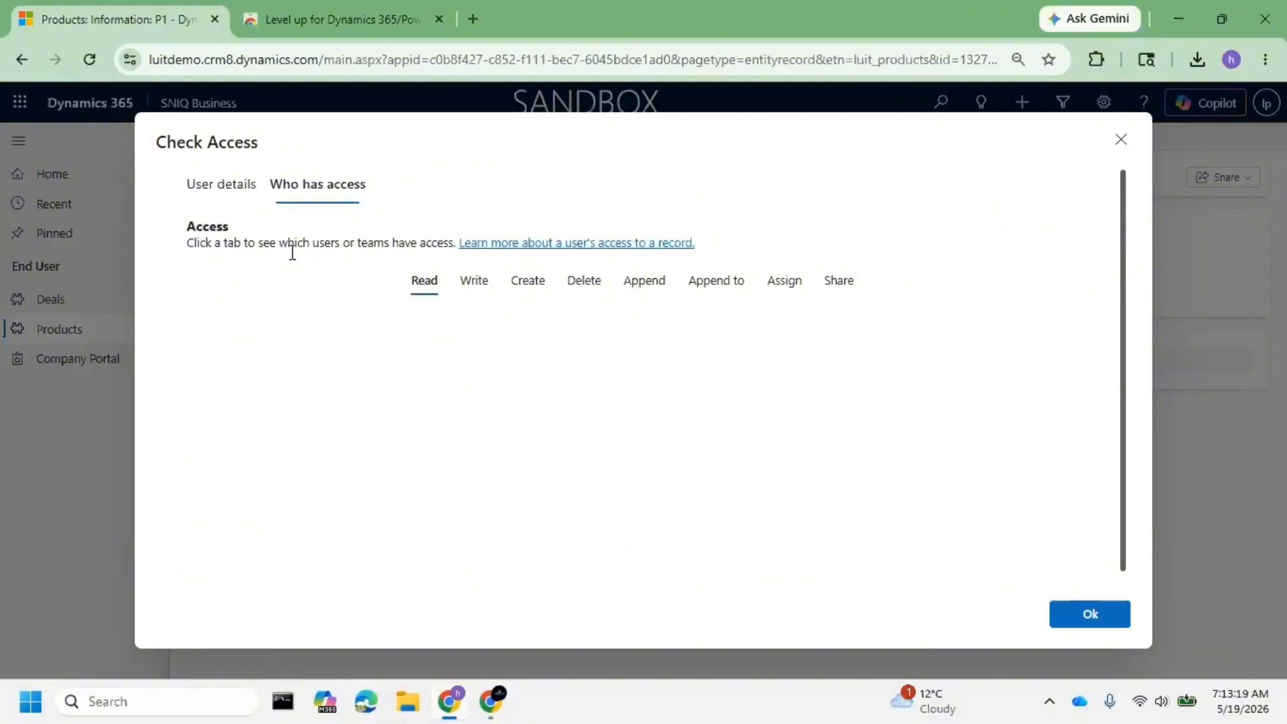
left_click(473, 282)
left_click(480, 292)
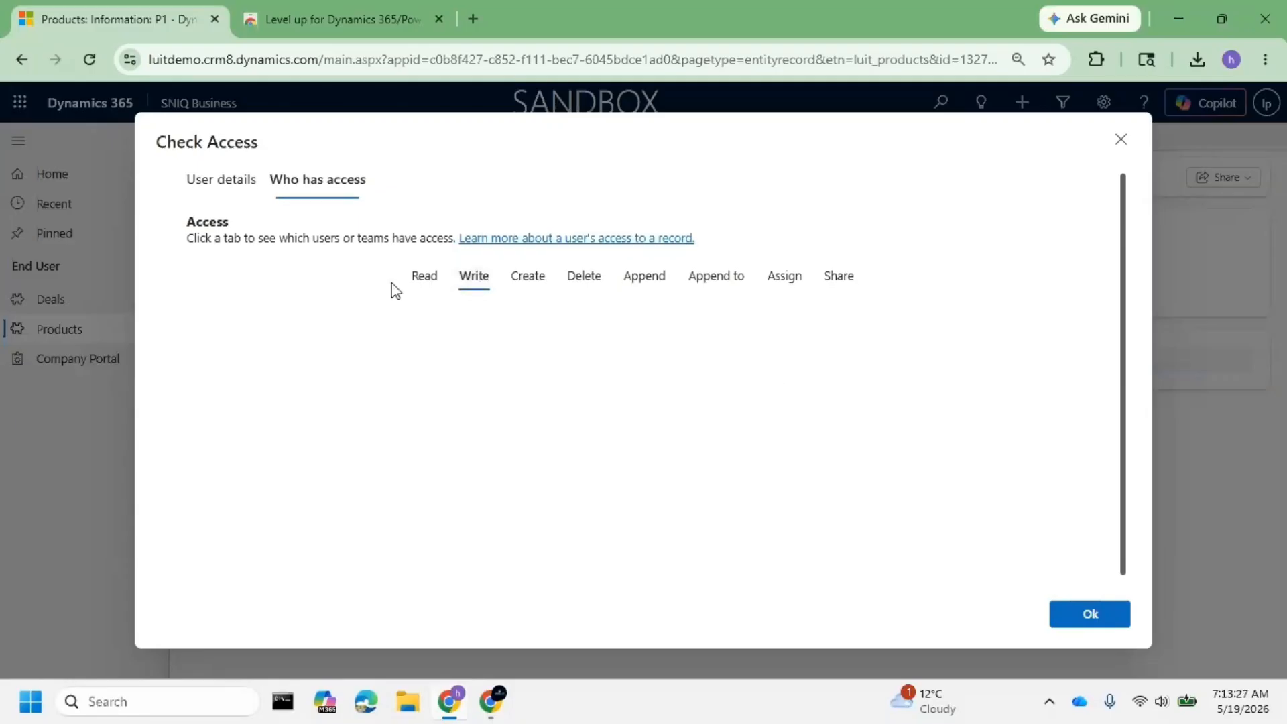
left_click(429, 288)
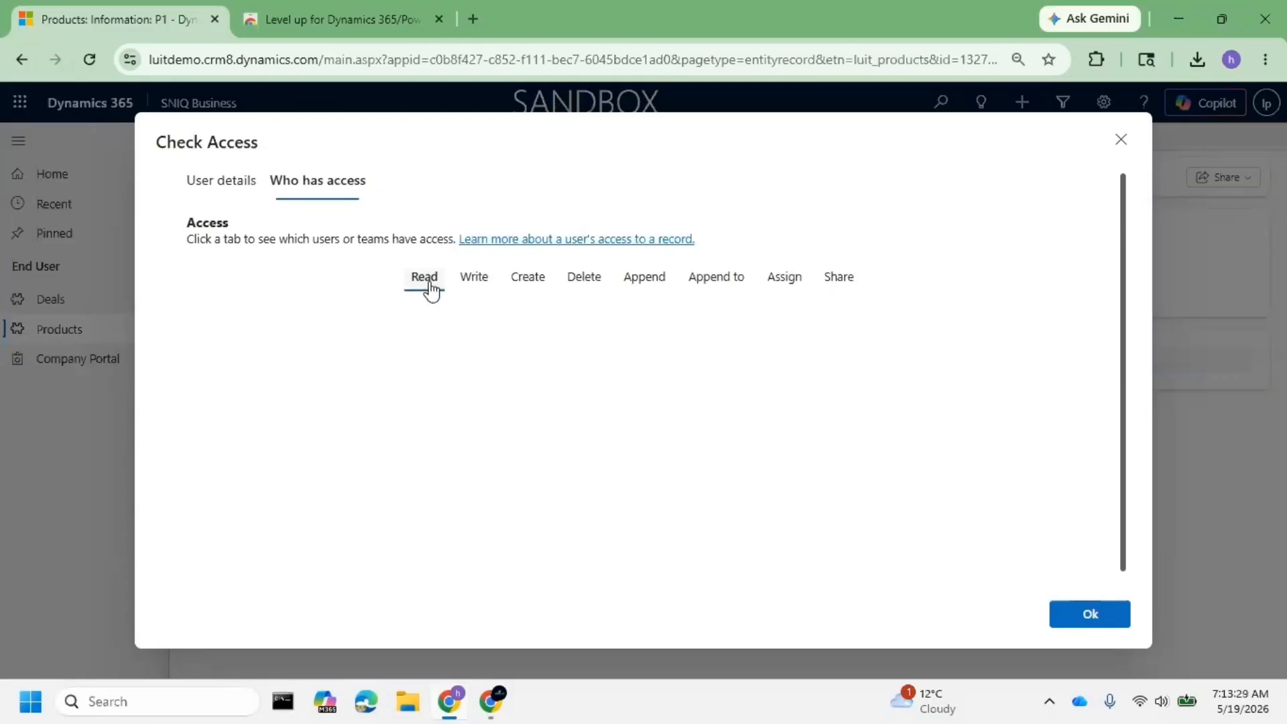
left_click(1122, 143)
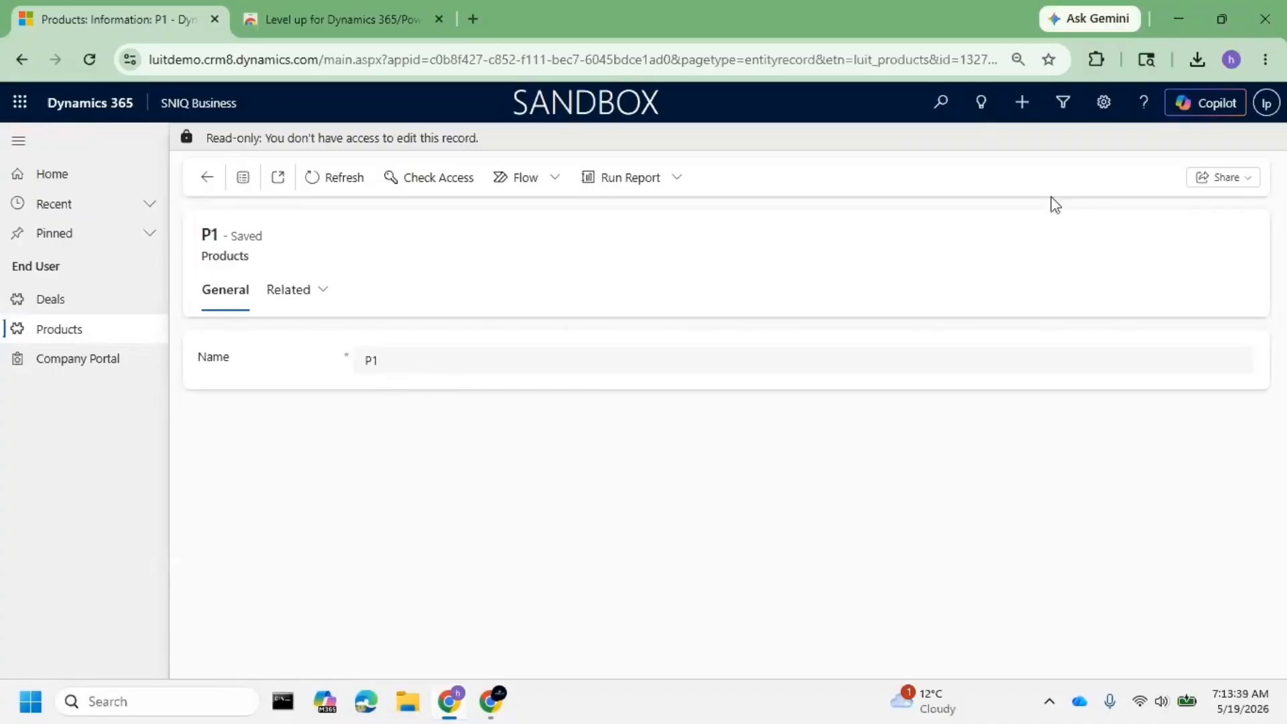
- Show logical names such as luit_name over the P1 form fields with Level up's Forms tools
left_click(1096, 60)
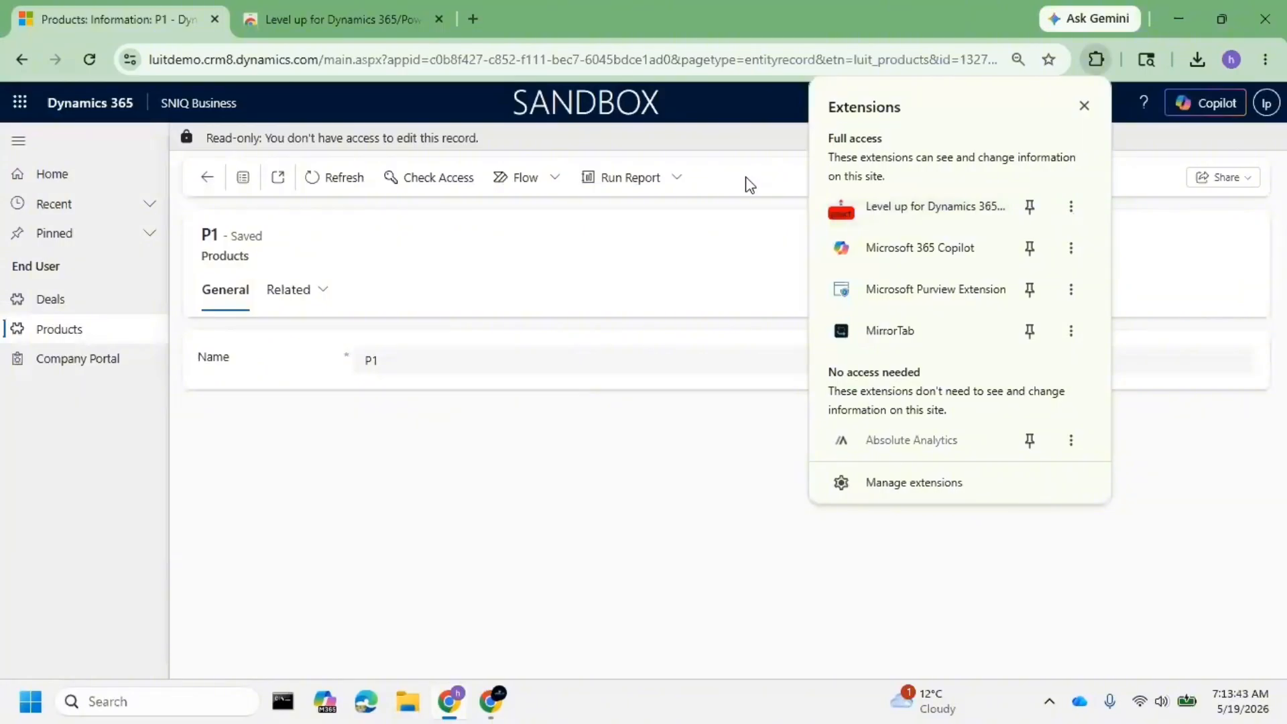
left_click(931, 208)
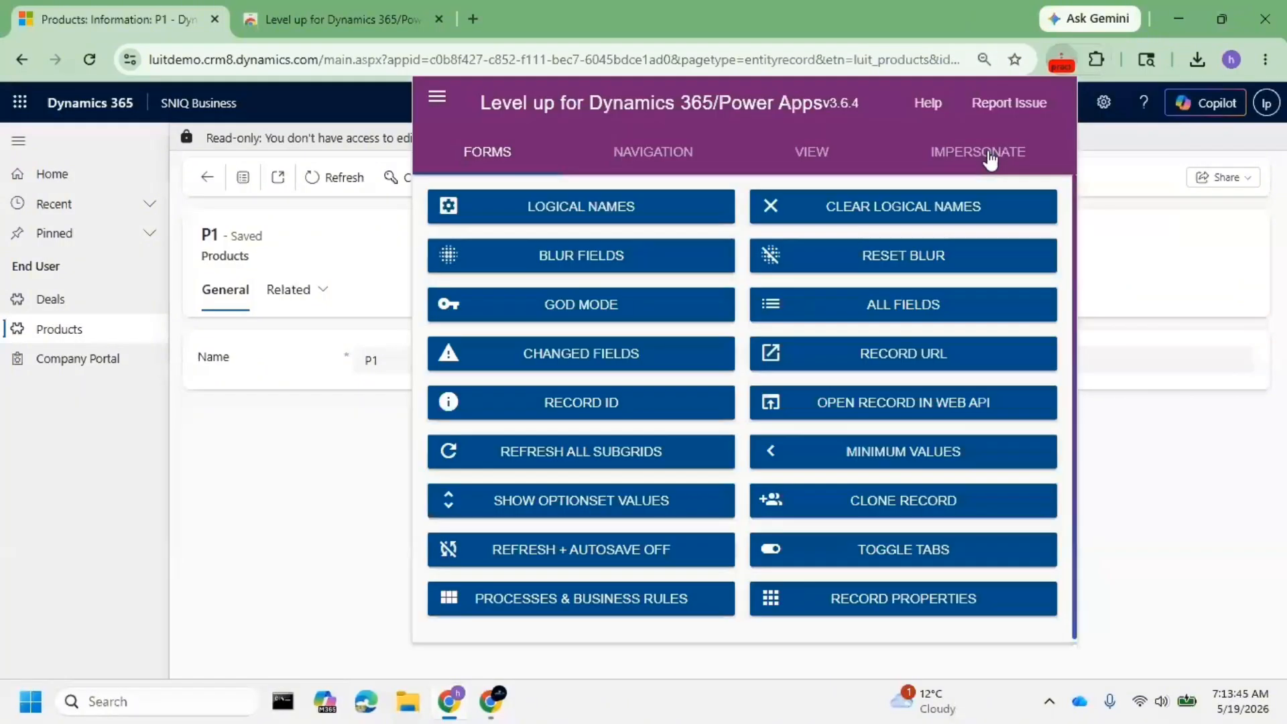
left_click(981, 156)
left_click(504, 154)
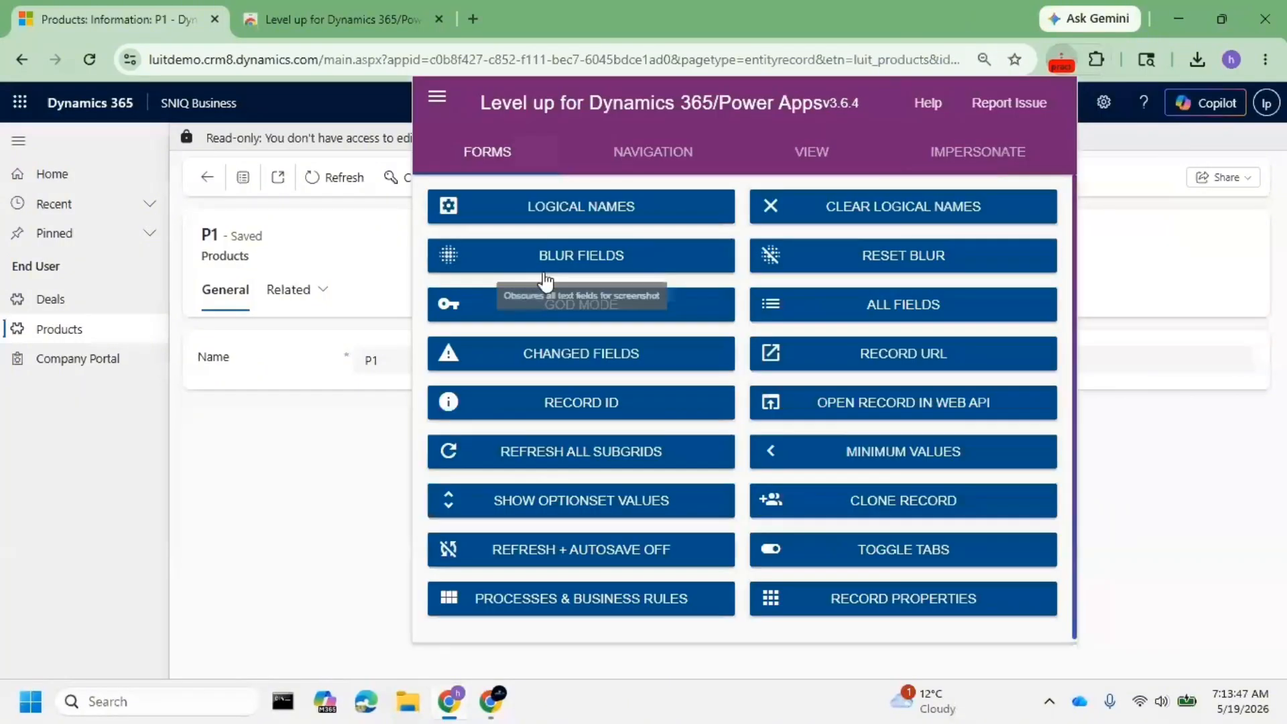
left_click(589, 224)
left_click(307, 384)
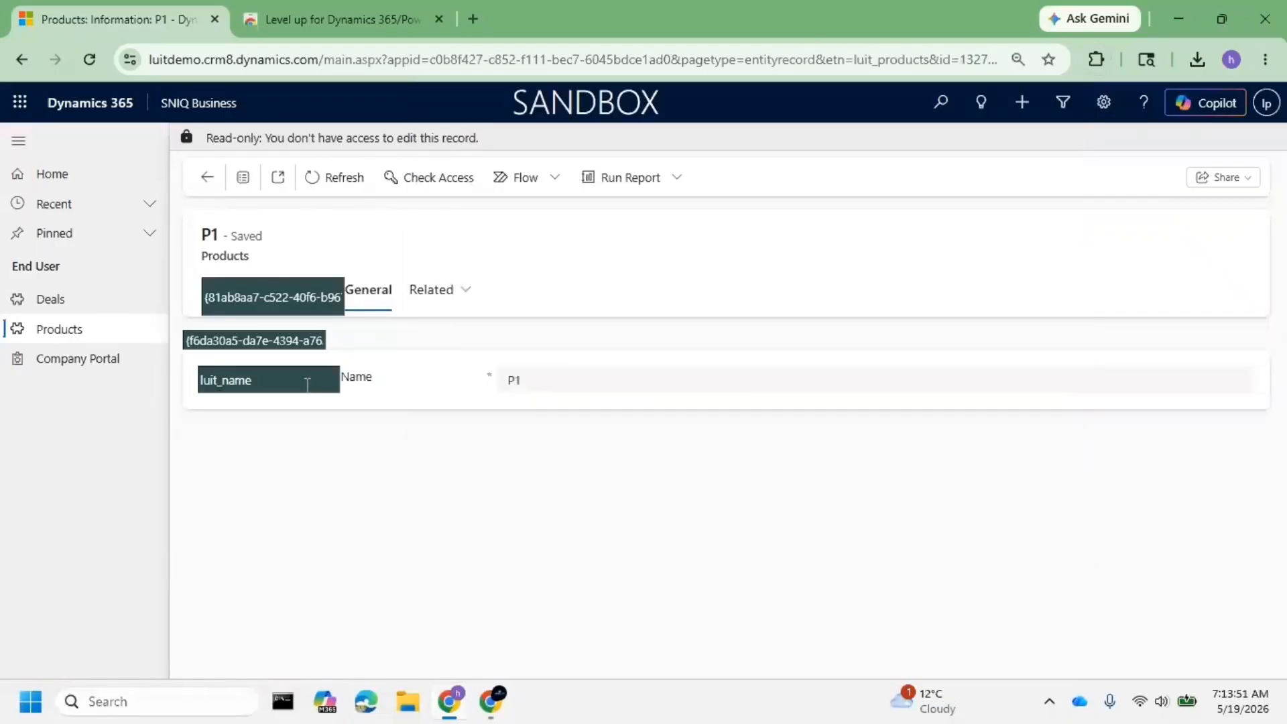
double_click(200, 381)
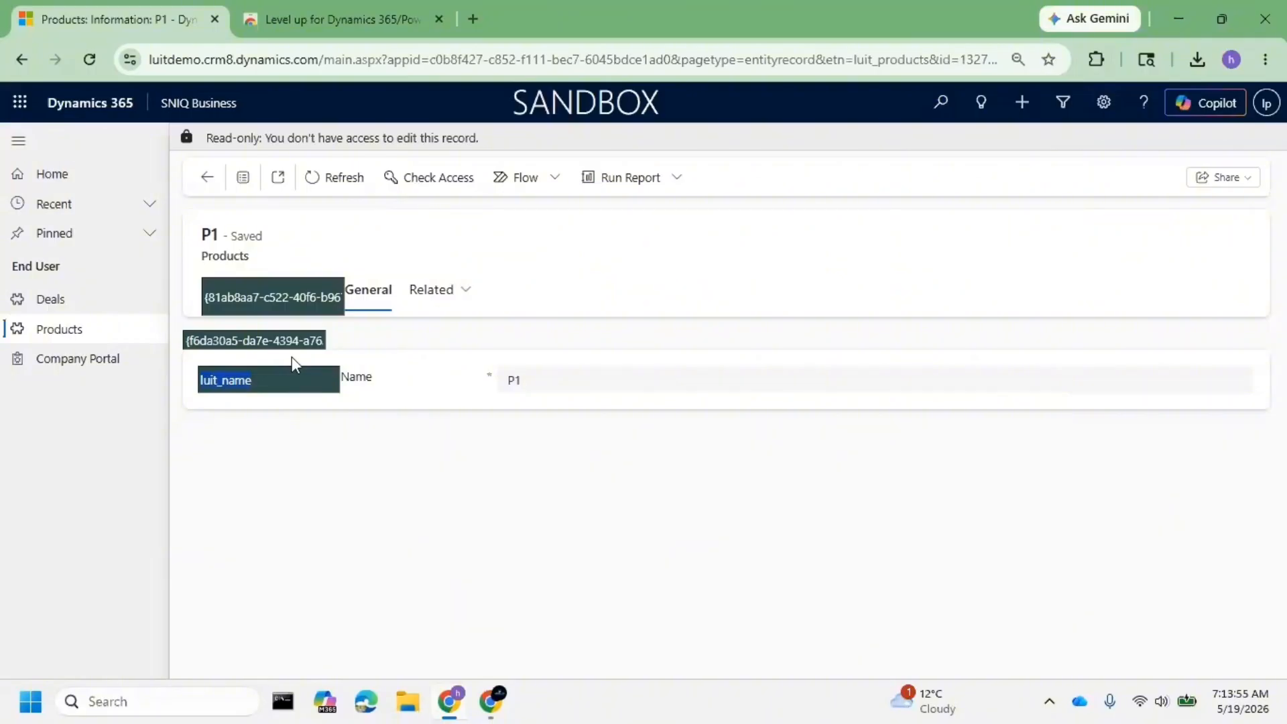
- Pin Level up to the browser toolbar and blur the record's field values
left_click(1096, 59)
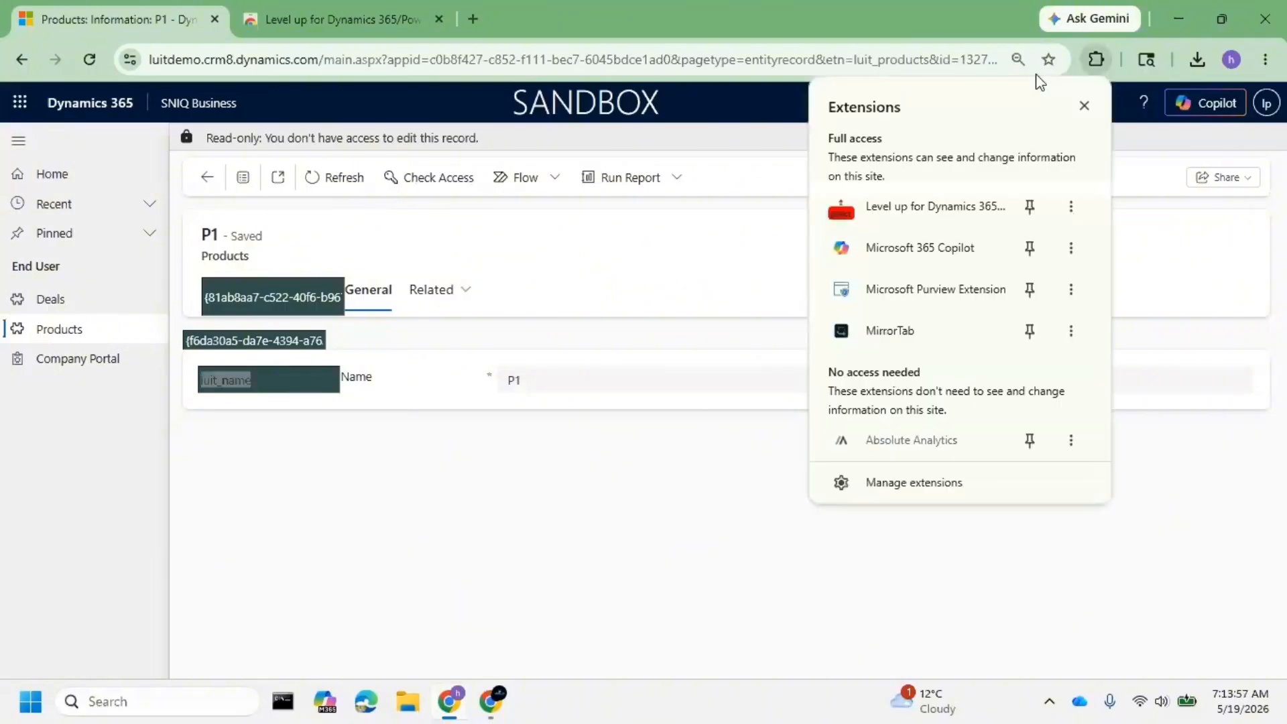
left_click(280, 397)
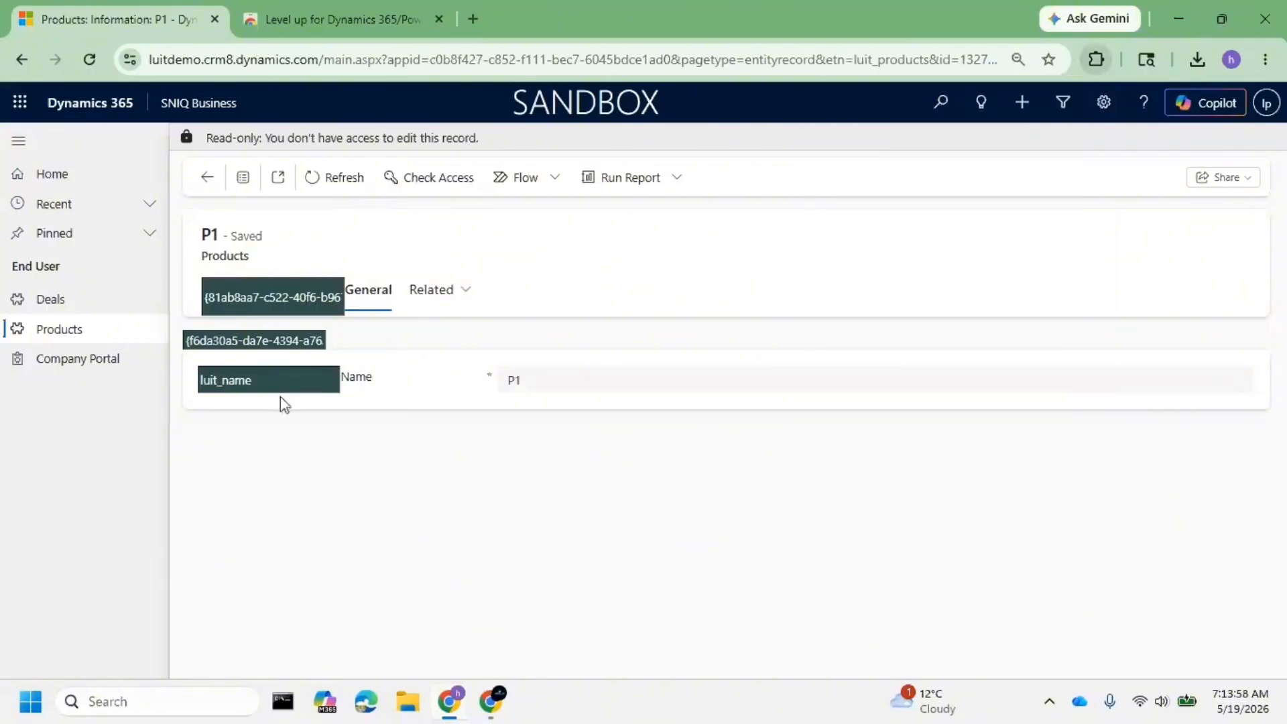
left_click(1094, 59)
left_click(935, 207)
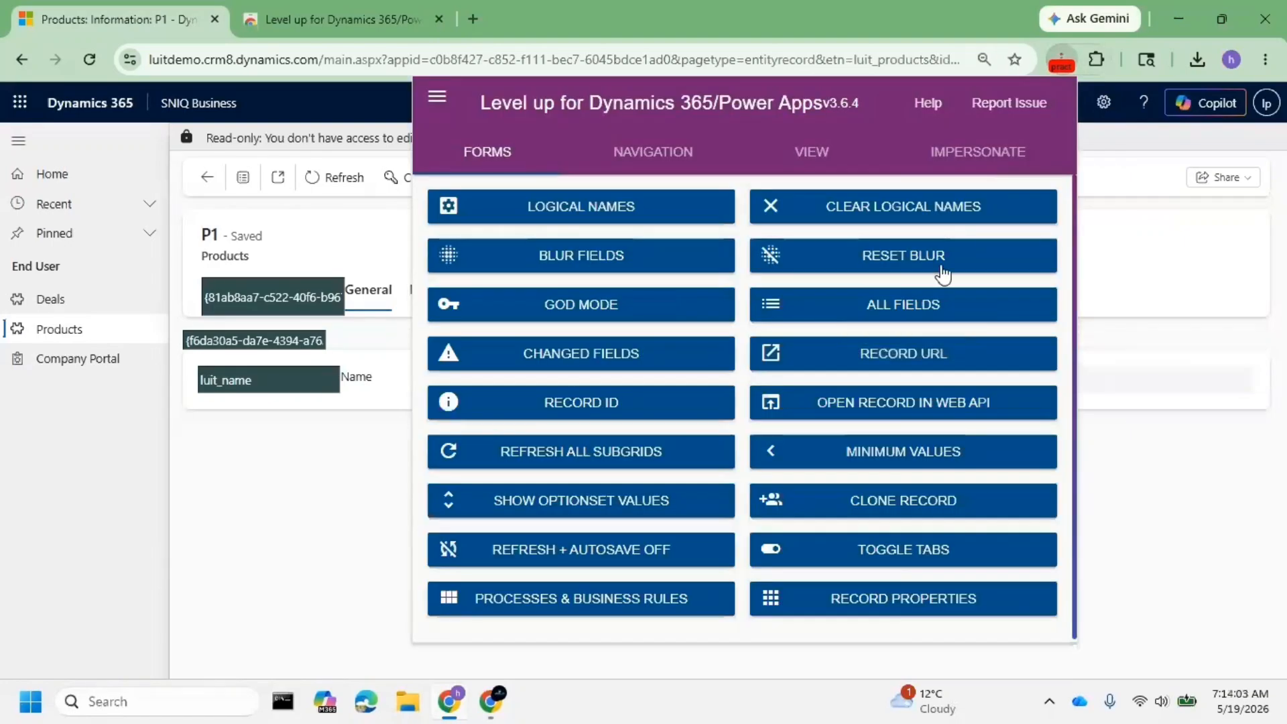
left_click(611, 261)
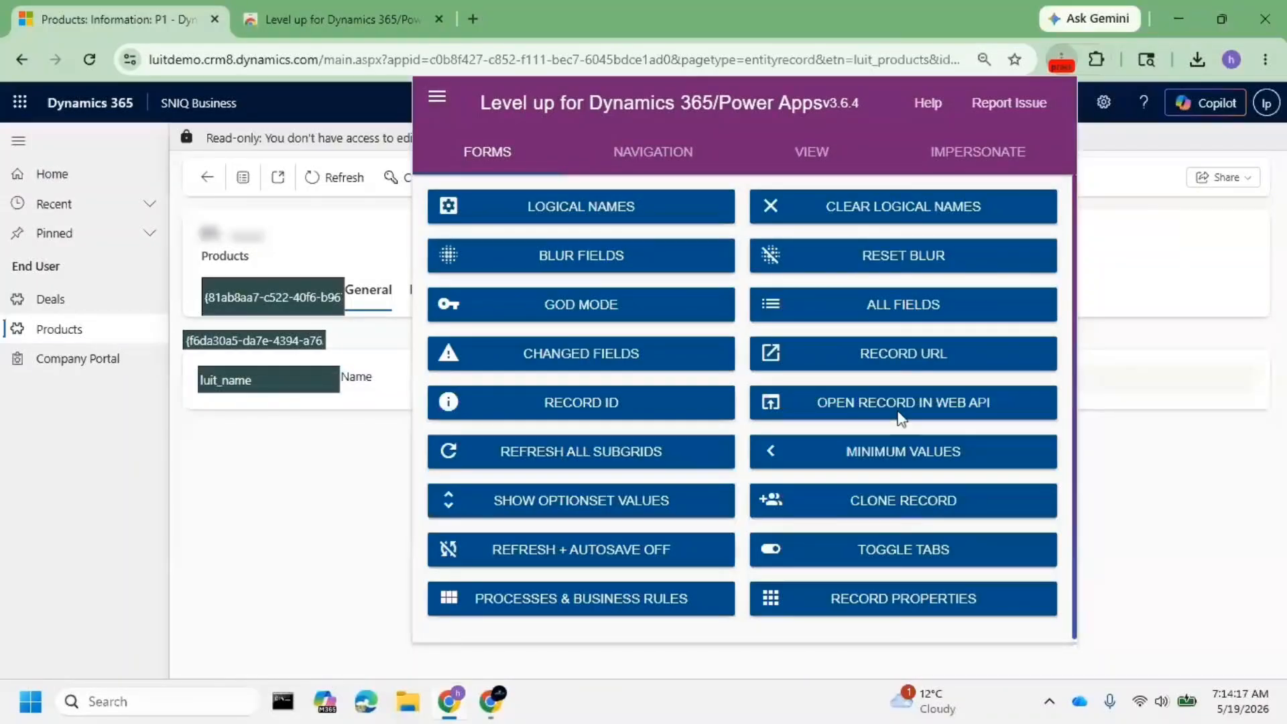
- Try Level up's Navigation > Open List with luit_deal, and always allow the site's pop-ups
left_click(657, 159)
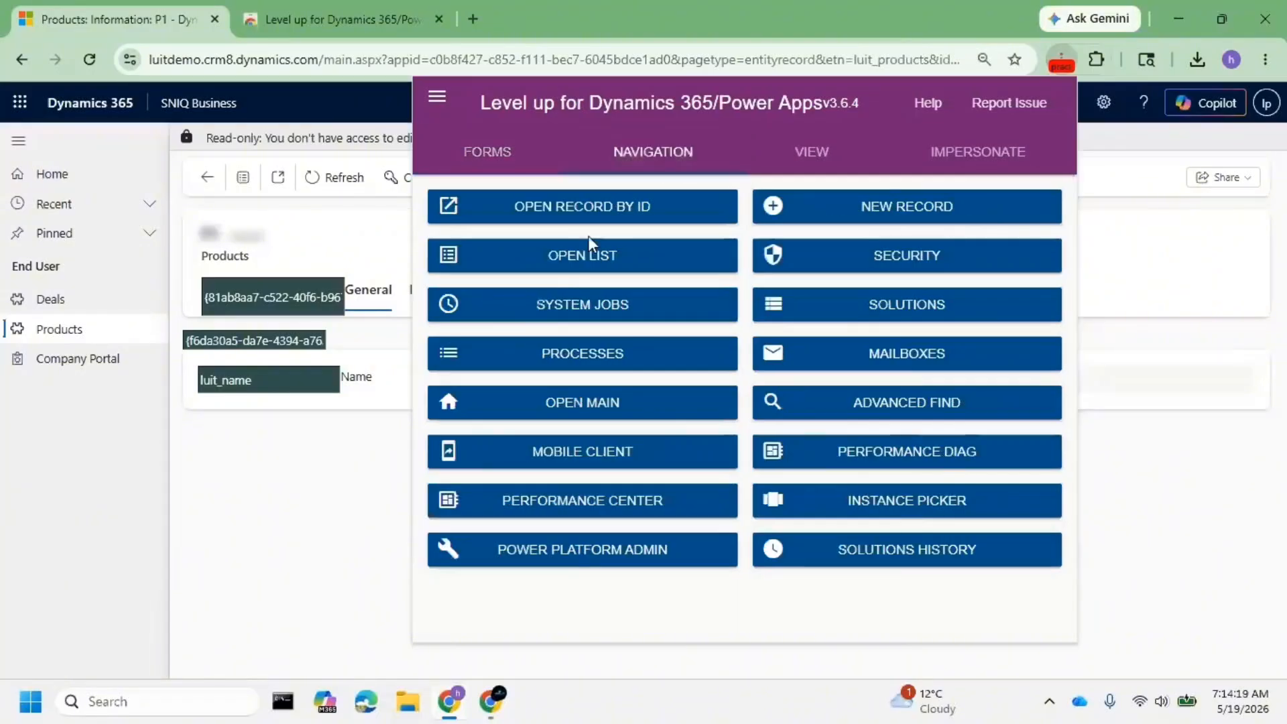
left_click(553, 269)
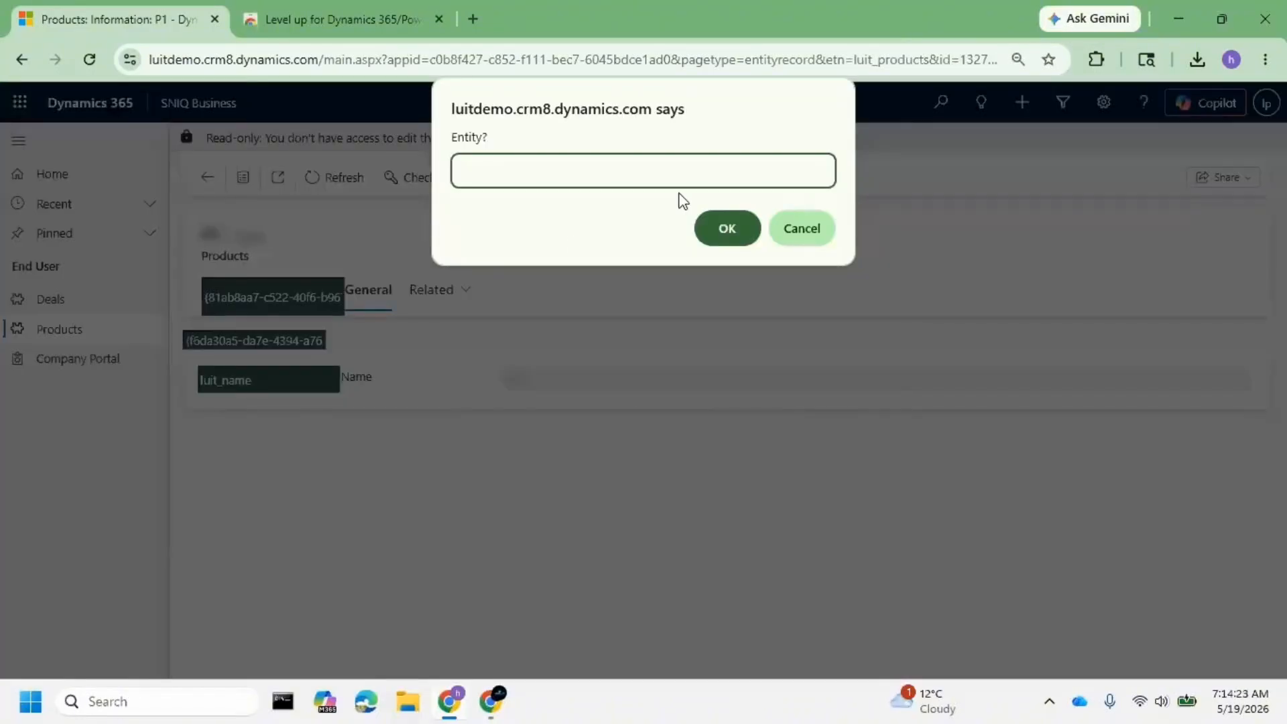
type("luit_deal")
key("Return")
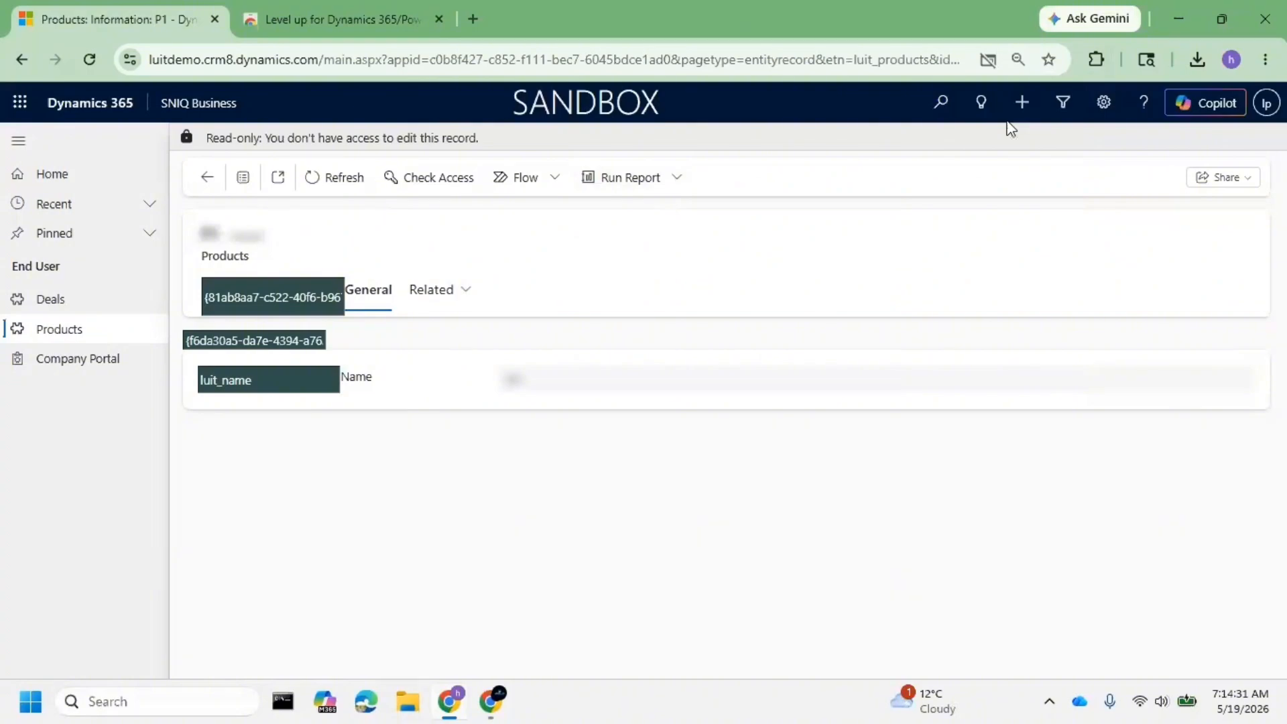
left_click(989, 61)
left_click(965, 166)
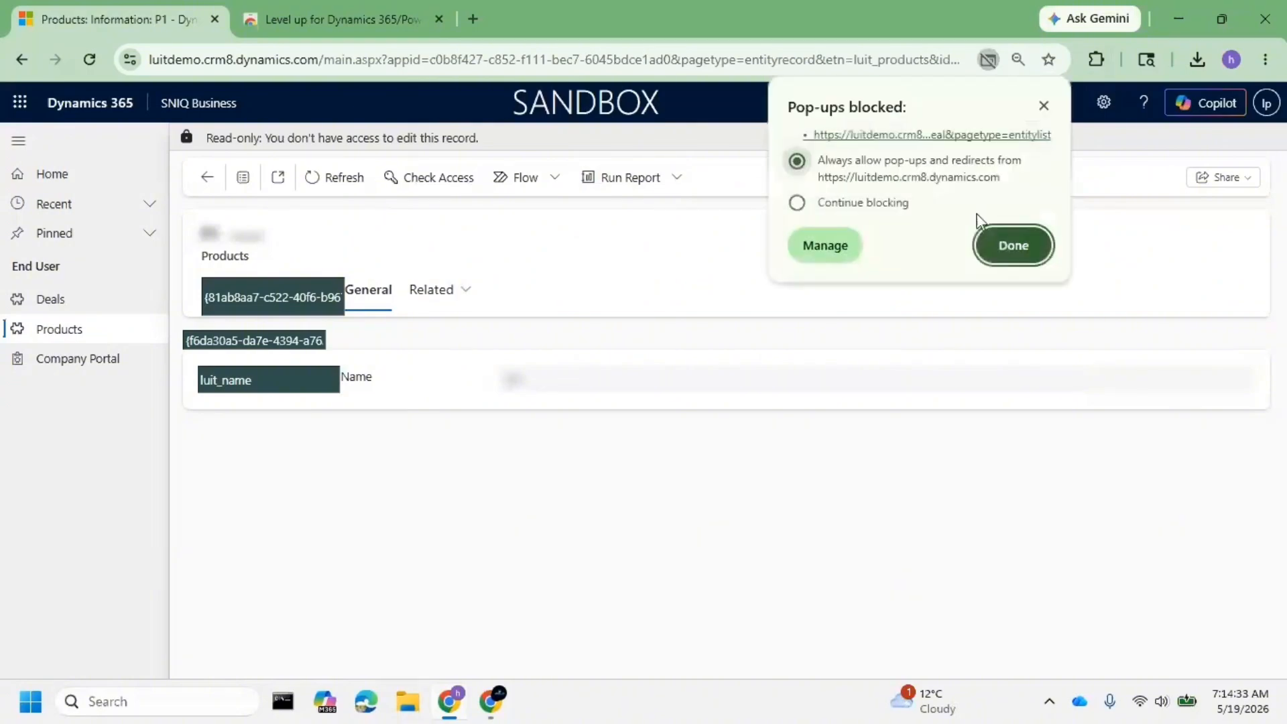
left_click(999, 243)
- Retry Open List with luit_deal, opening the empty Active Deals list in a new tab
left_click(1096, 60)
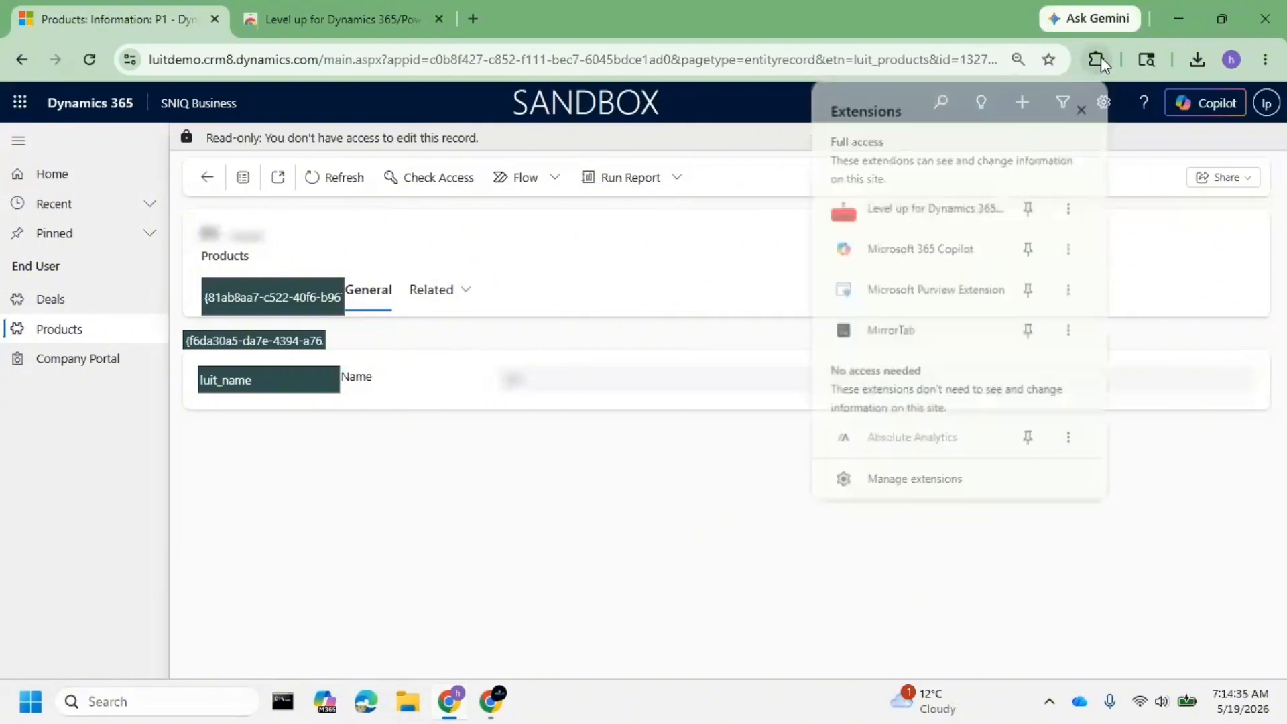
left_click(935, 213)
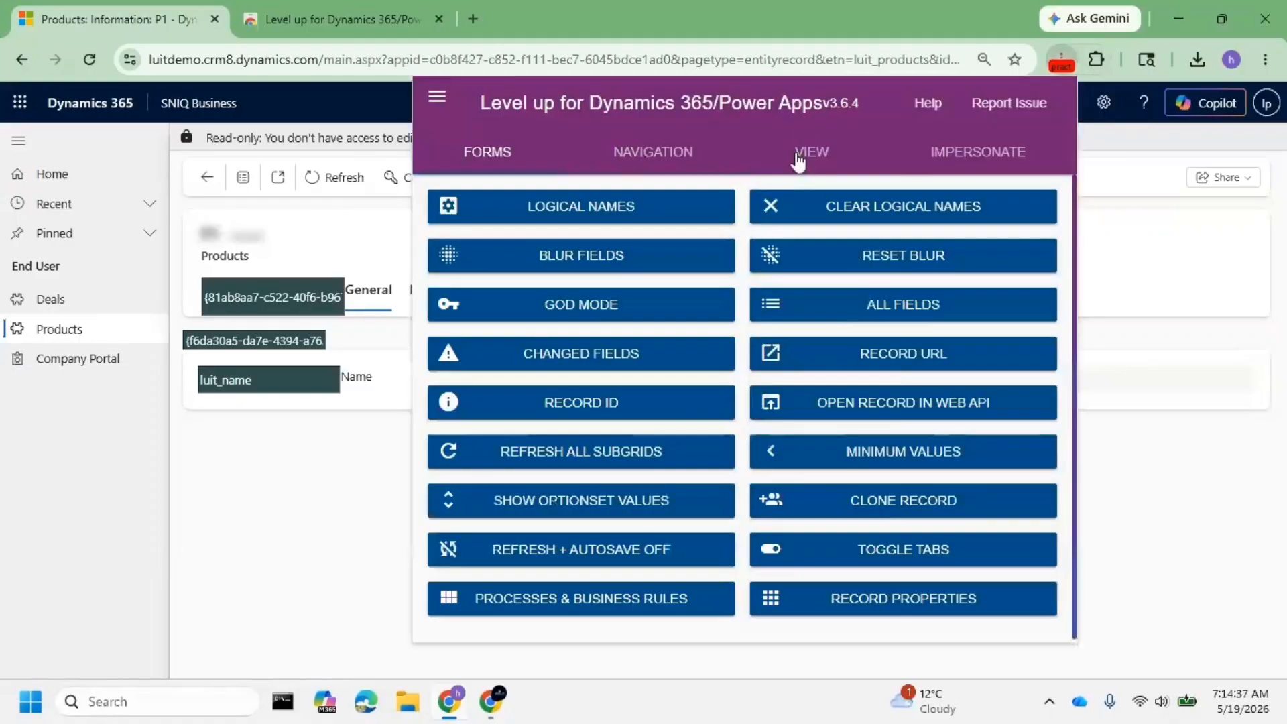
left_click(611, 260)
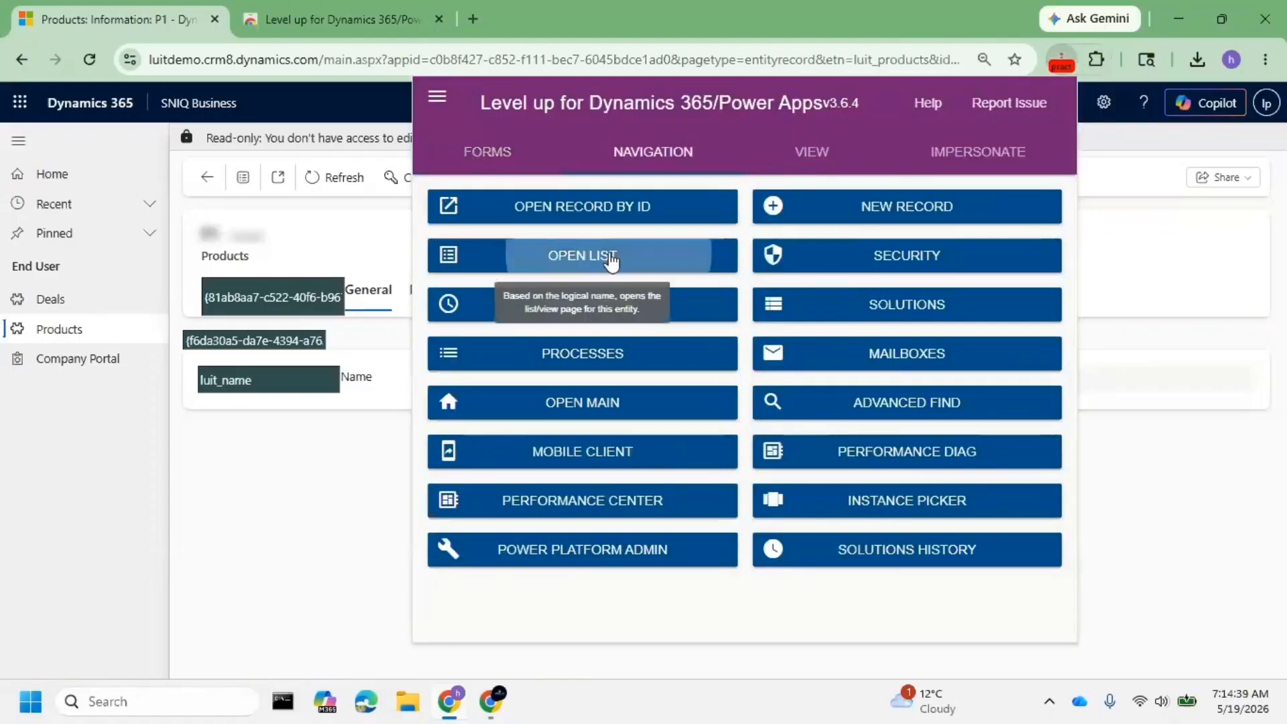
type("lui")
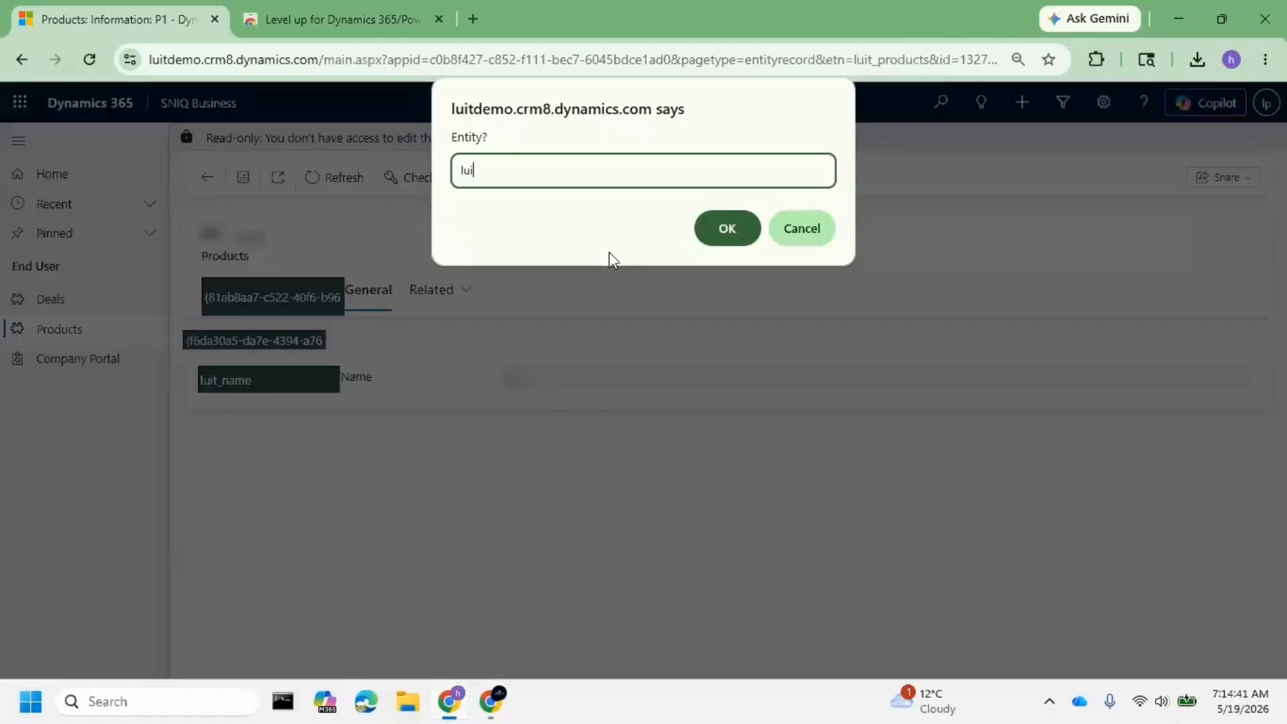
type("t_De")
key("BackSpace")
key("BackSpace")
type("deal")
key("Return")
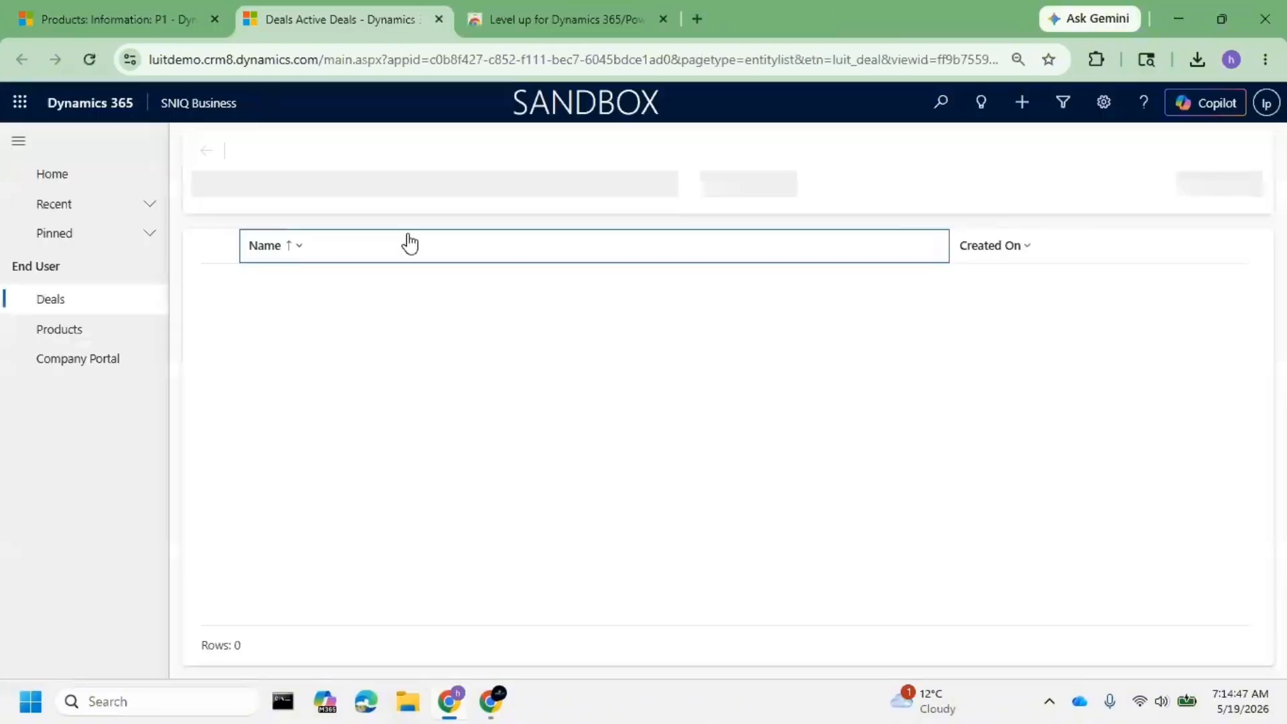
- Return to the Products: P1 tab, open the settings panel and the Level up extension
left_click(137, 9)
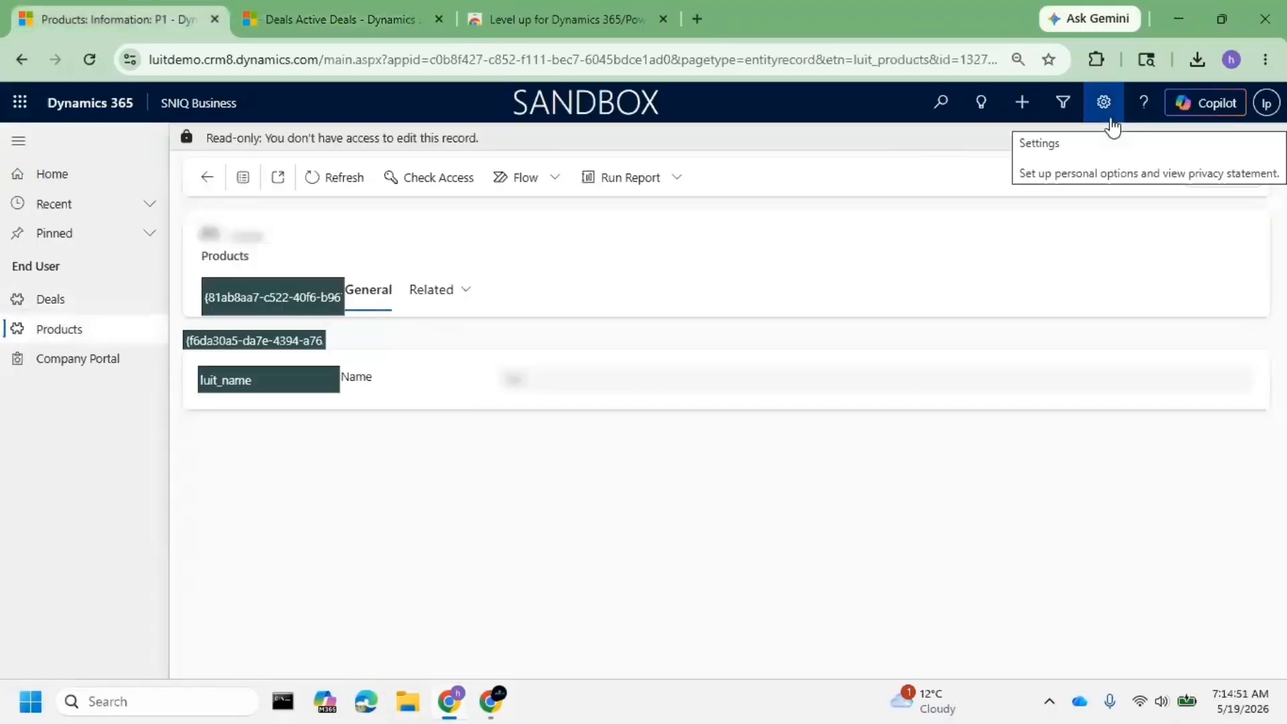
left_click(1104, 102)
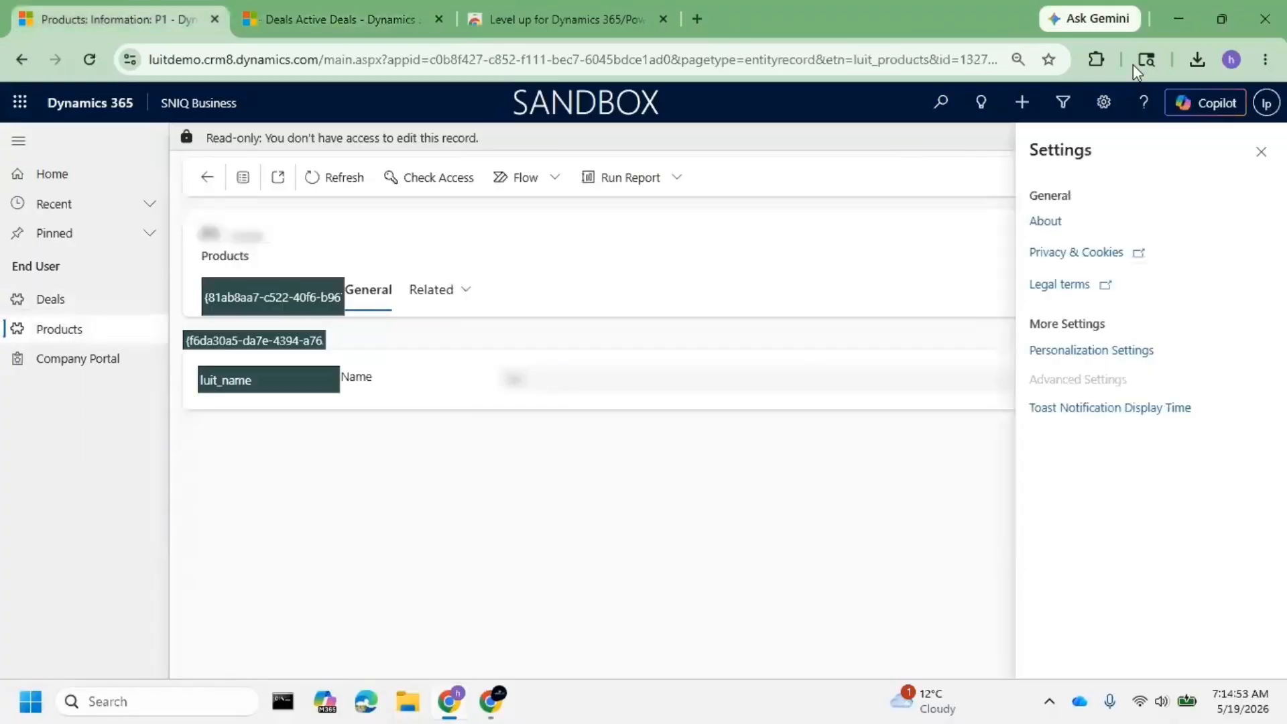
left_click(1095, 59)
left_click(1029, 205)
left_click(808, 223)
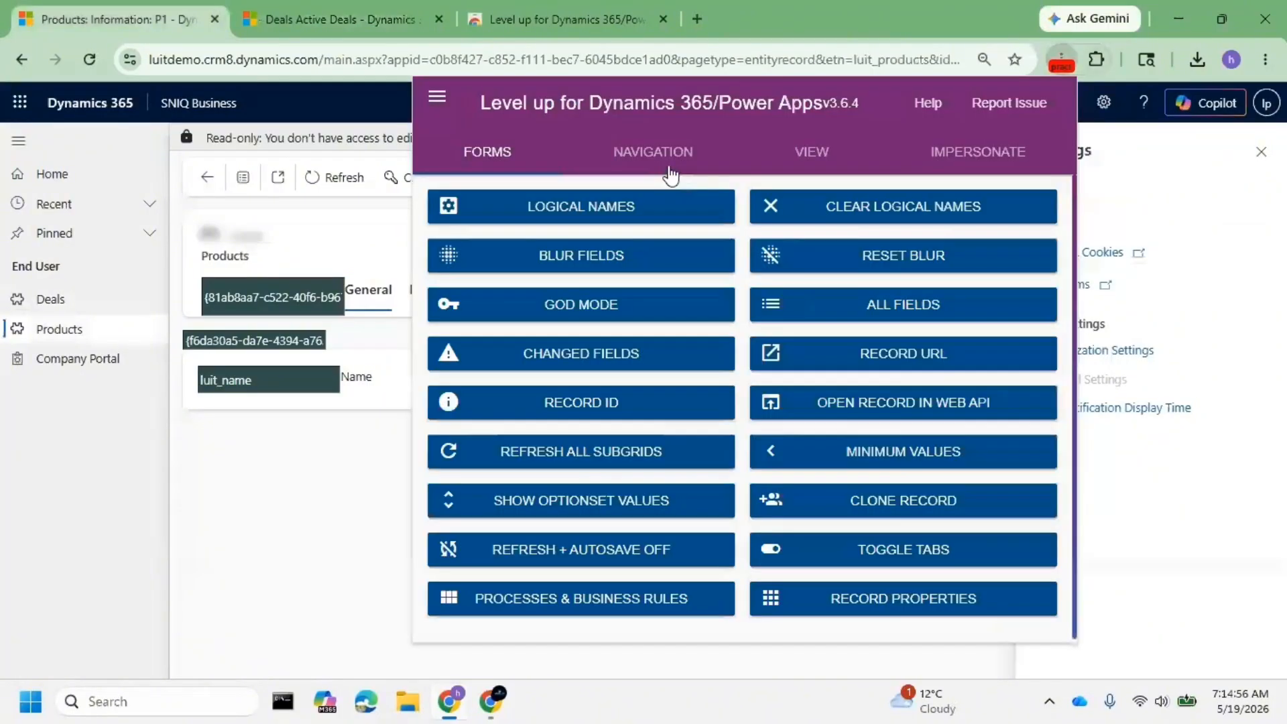
- Browse Level up's View, Forms and Navigation tools, then close the panel
left_click(799, 156)
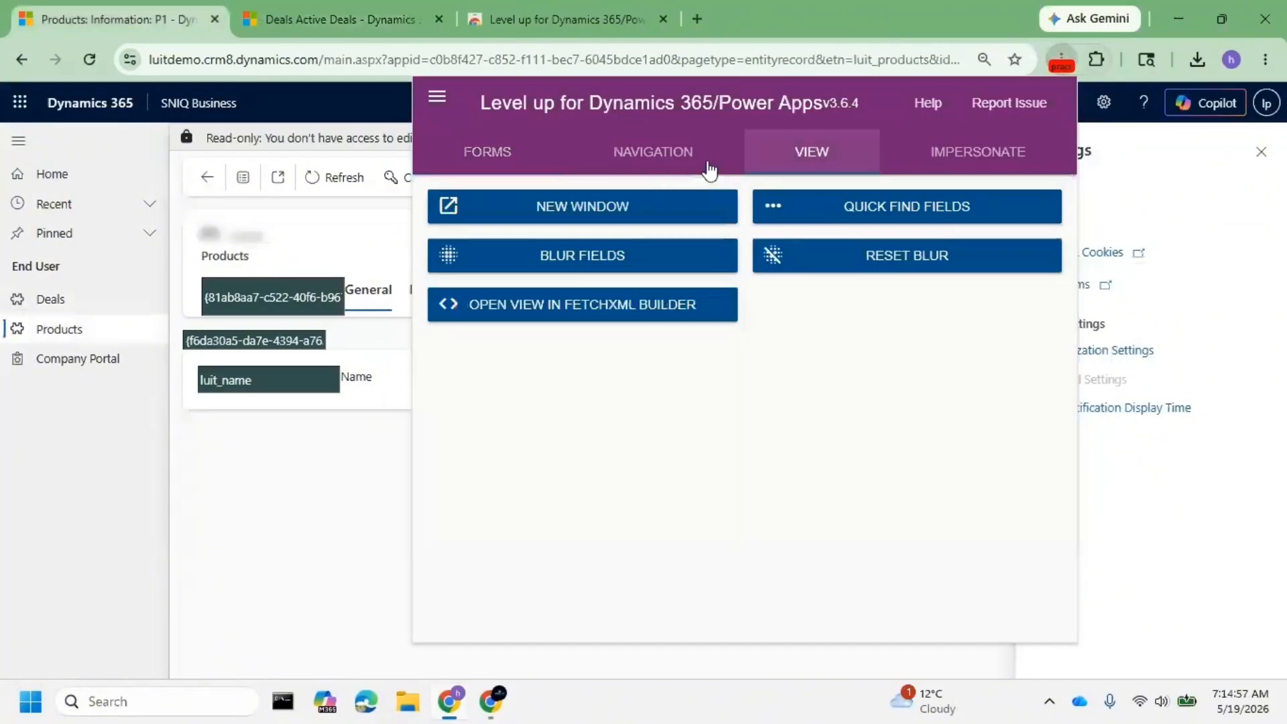
left_click(515, 158)
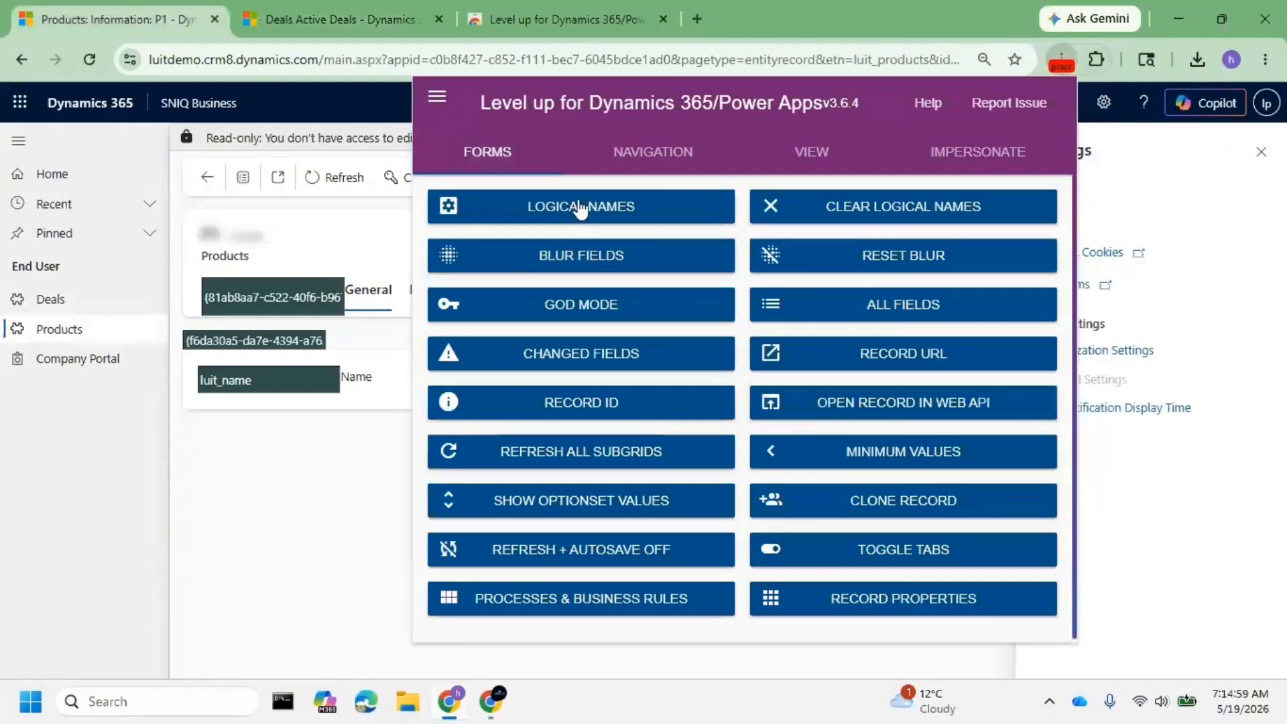
left_click(647, 154)
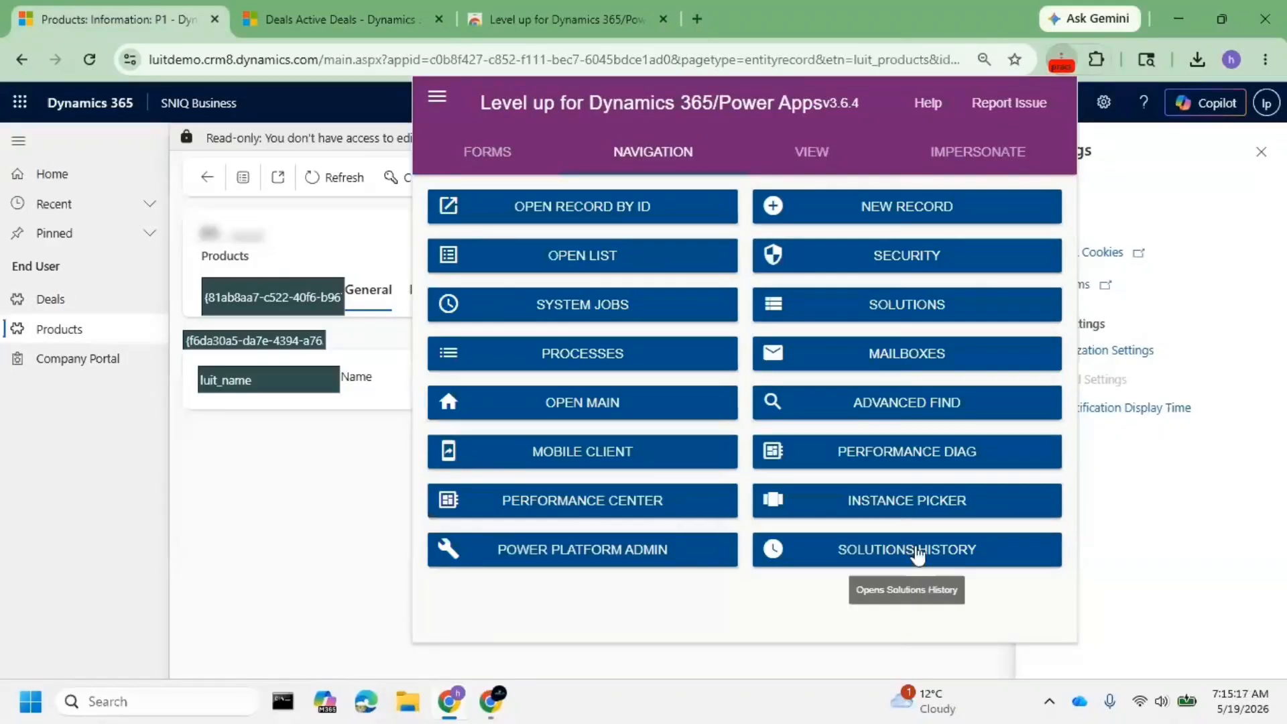
left_click(1056, 65)
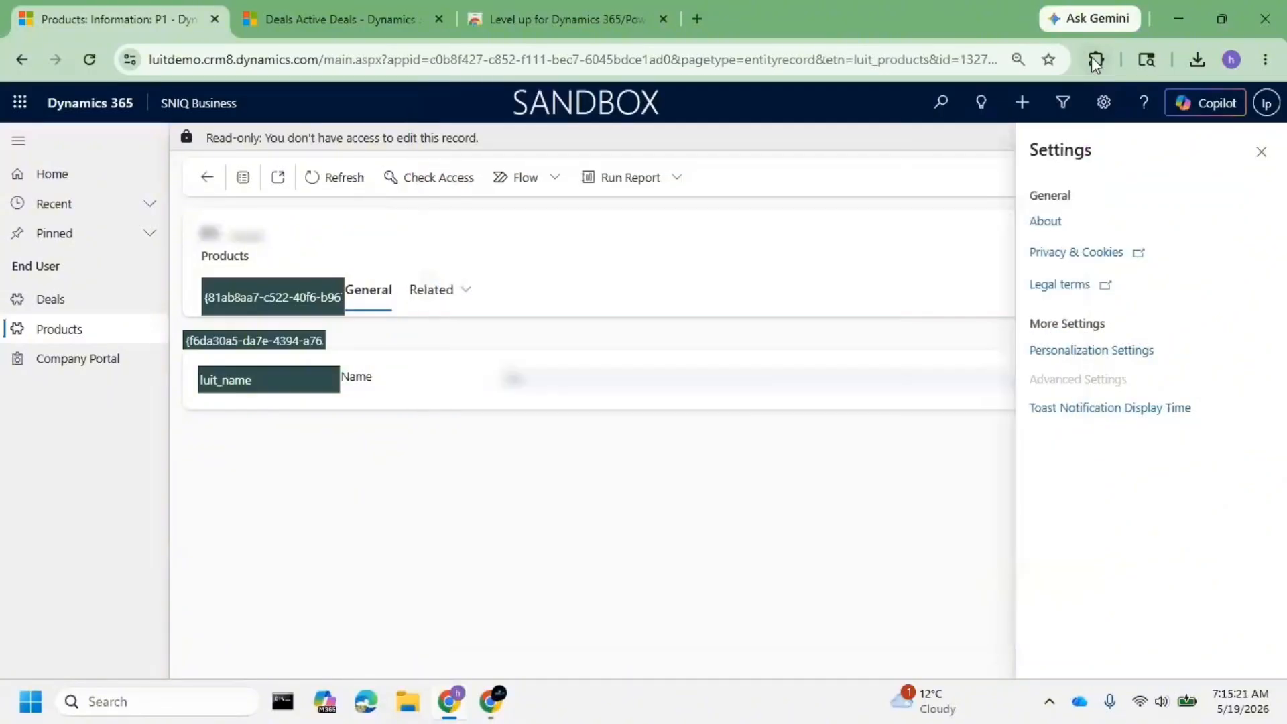
left_click(1095, 61)
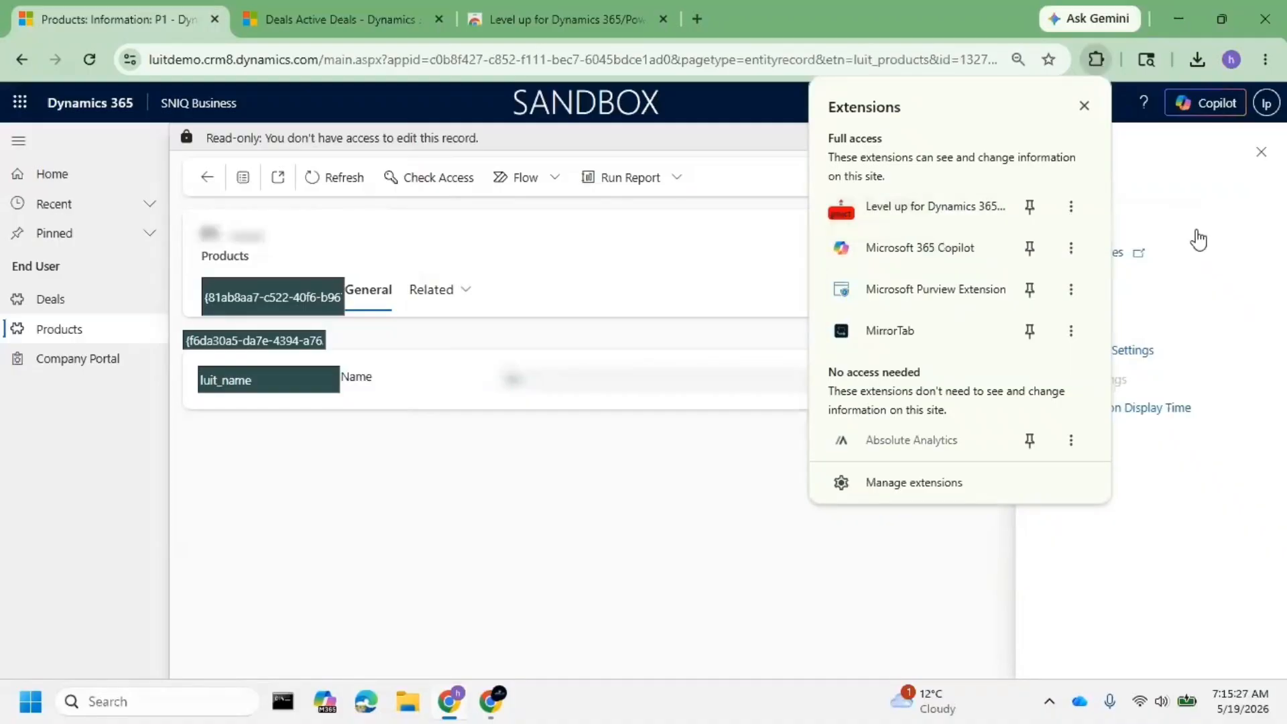
- Reset Level up impersonation so P1 is editable again, then open the settings gear panel
left_click(930, 223)
left_click(1025, 156)
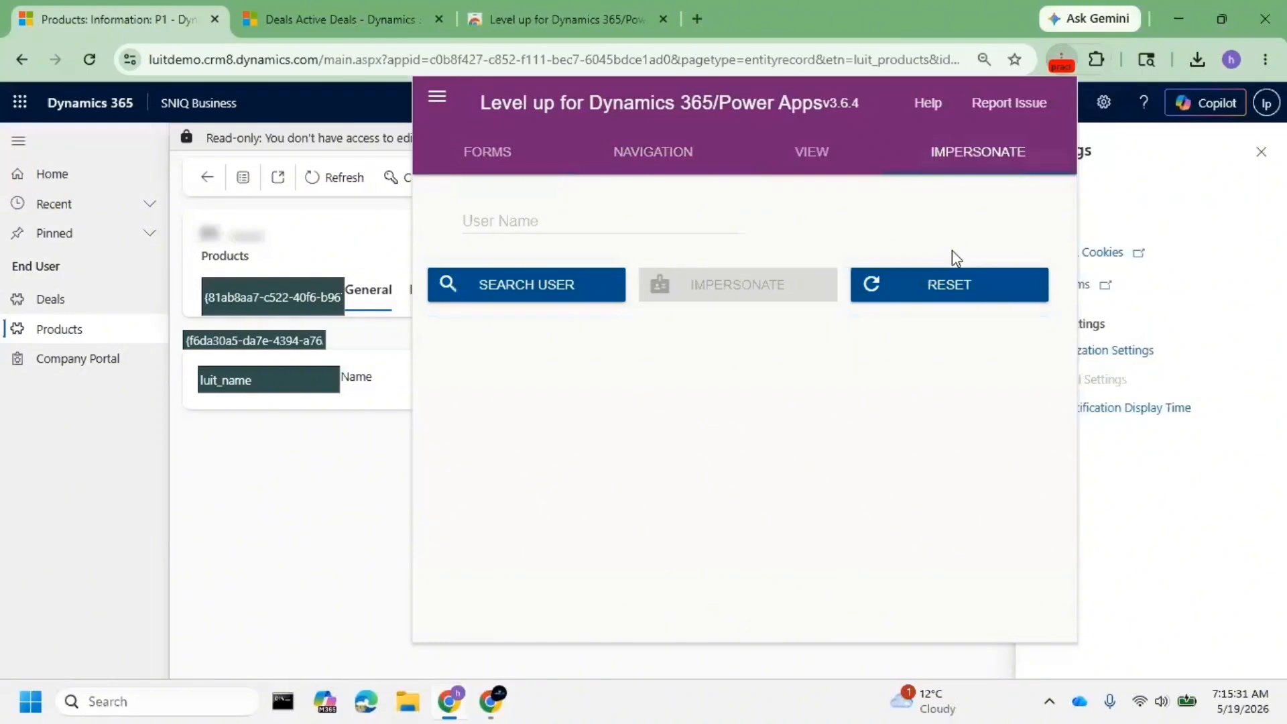
left_click(953, 287)
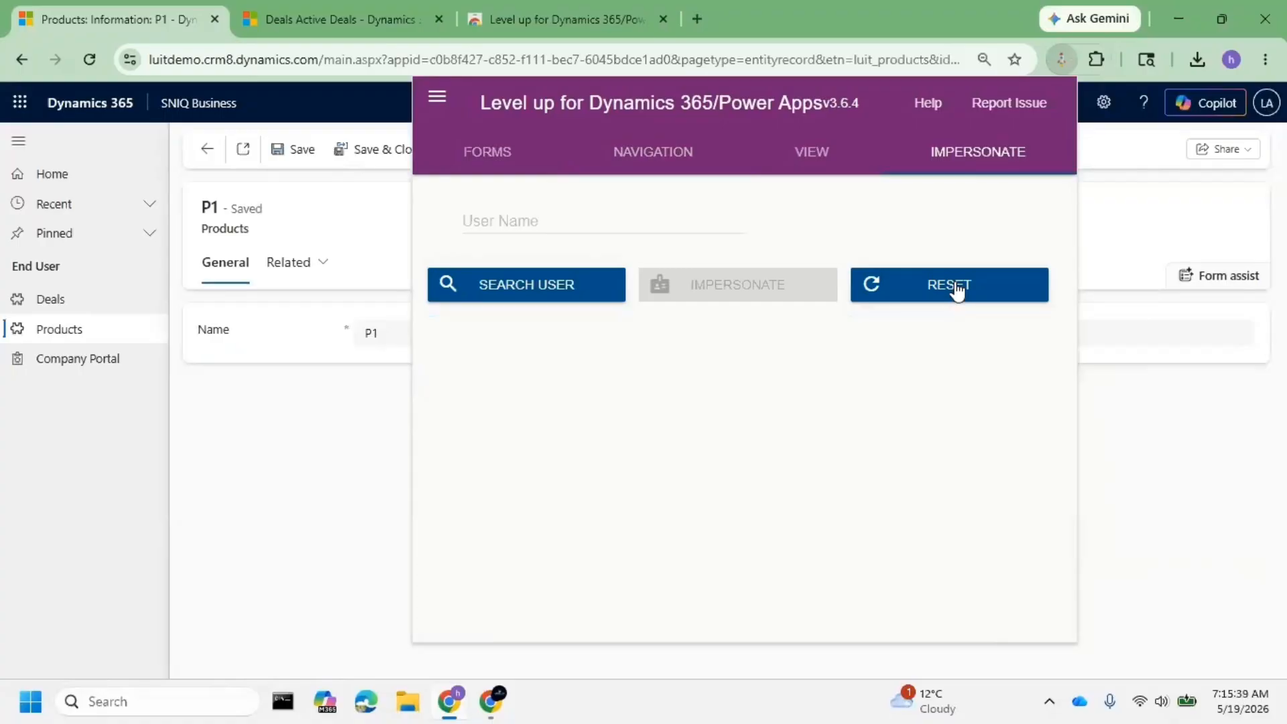
left_click(1141, 421)
left_click(1103, 102)
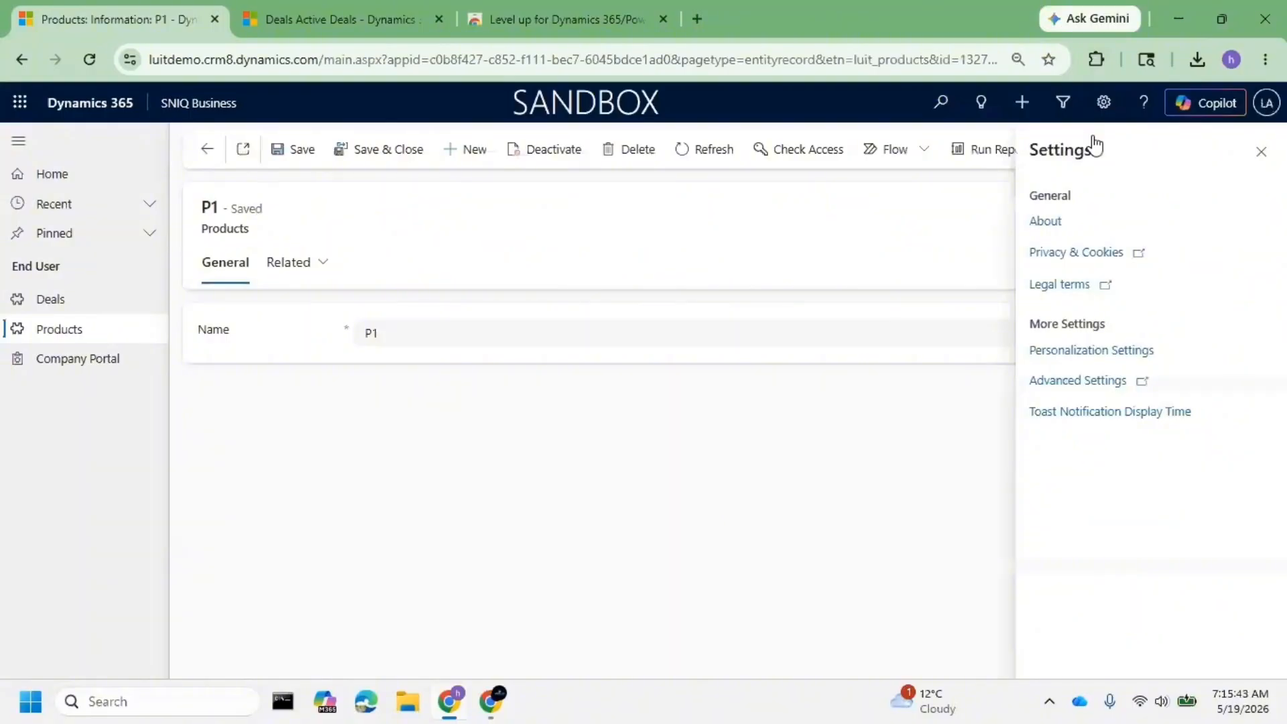
- Open Advanced Settings and load the System > Security (Preview) page, reloading it once
left_click(1094, 388)
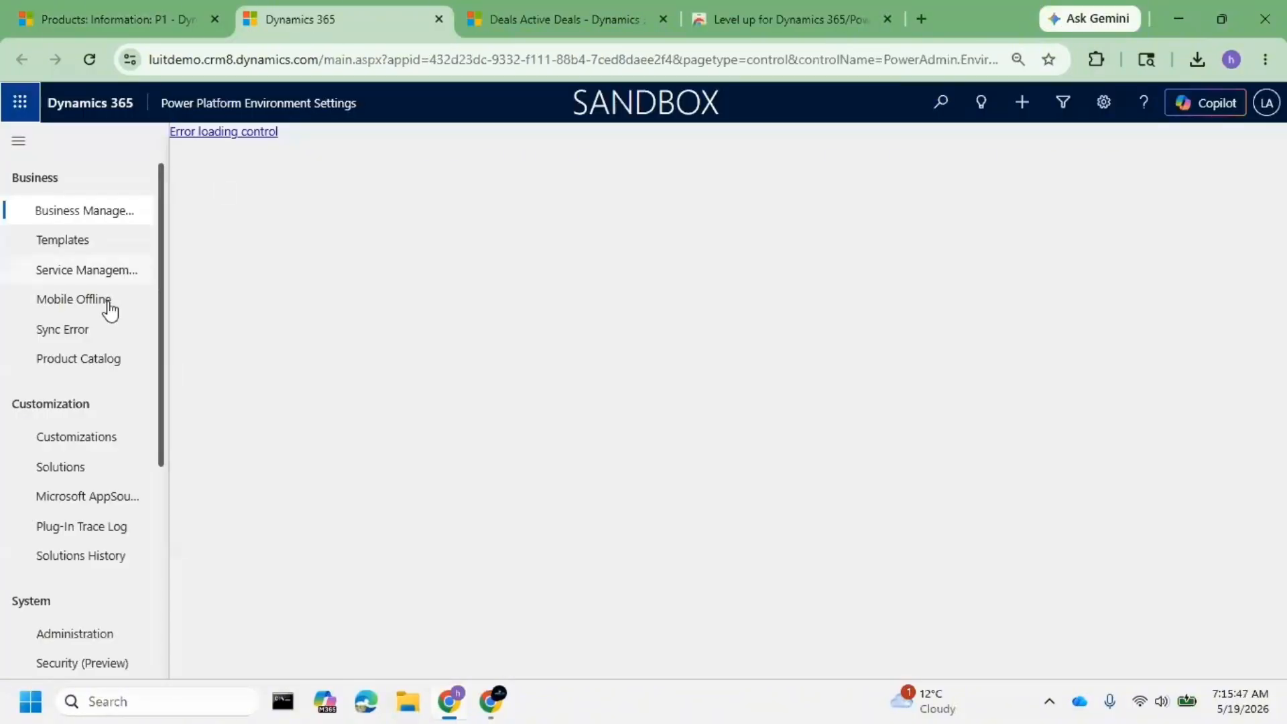
scroll(102, 444, "down", 3)
scroll(80, 416, "down", 2)
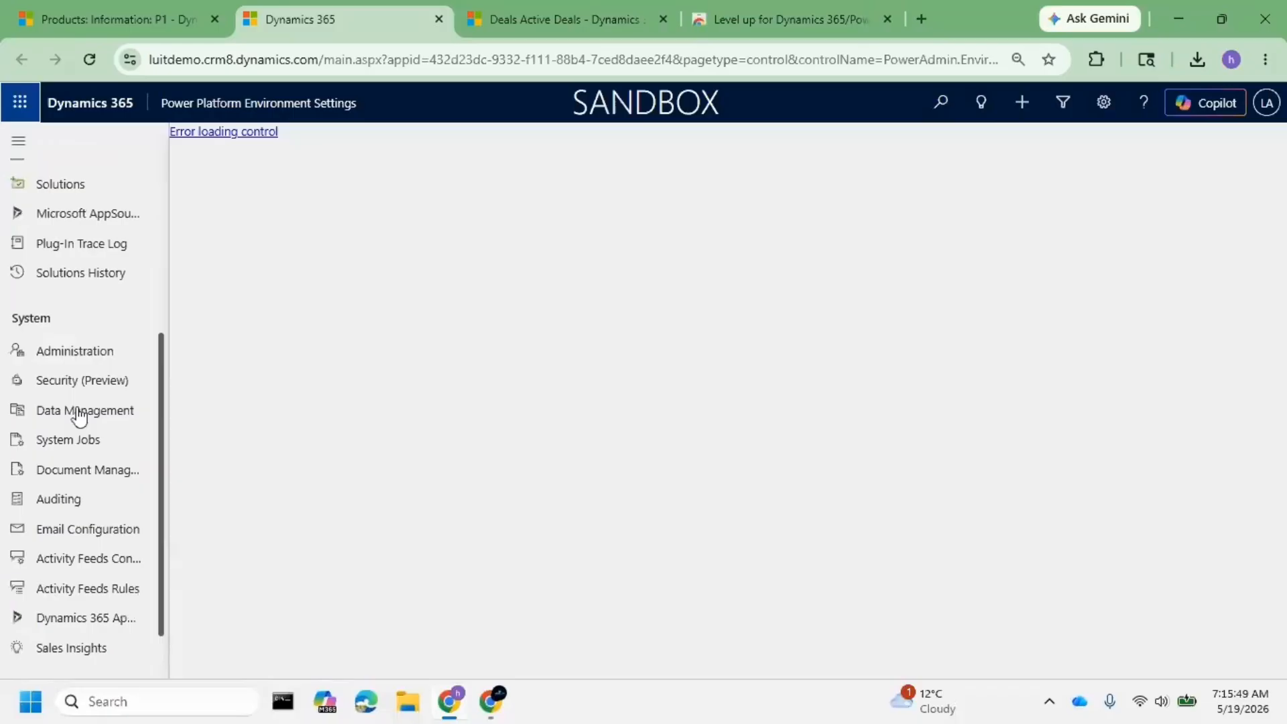
left_click(79, 386)
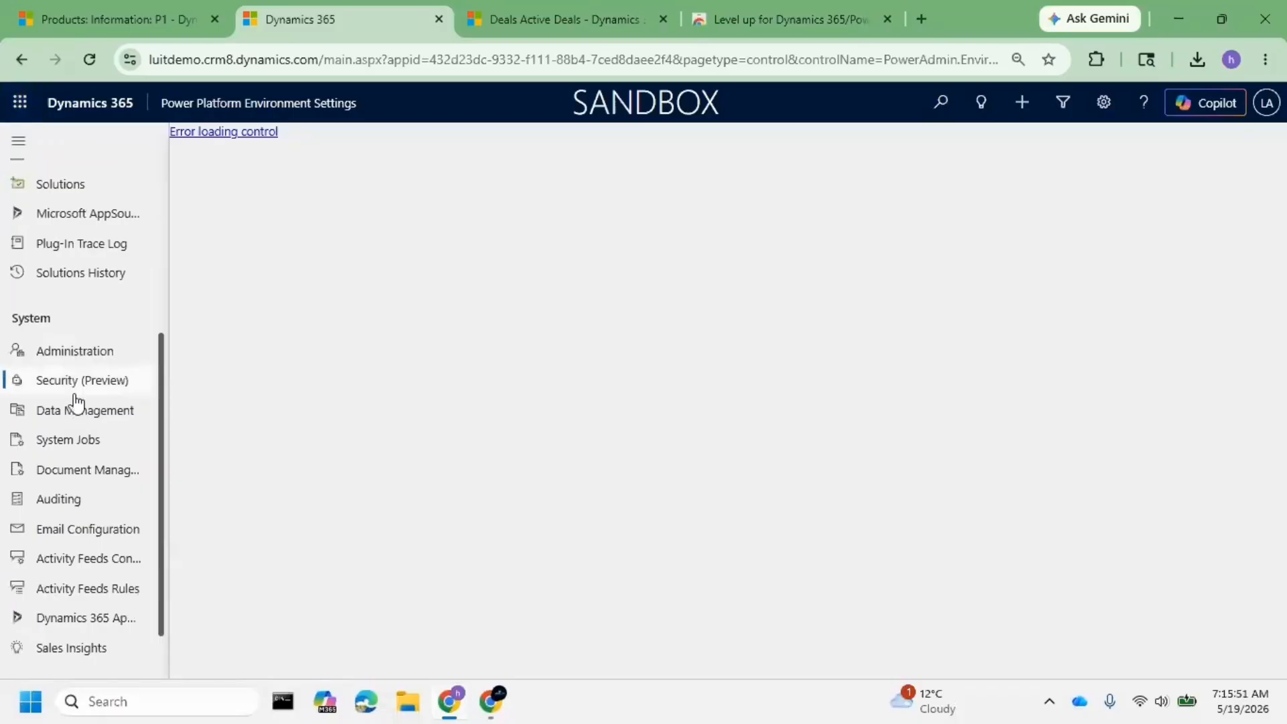
double_click(76, 390)
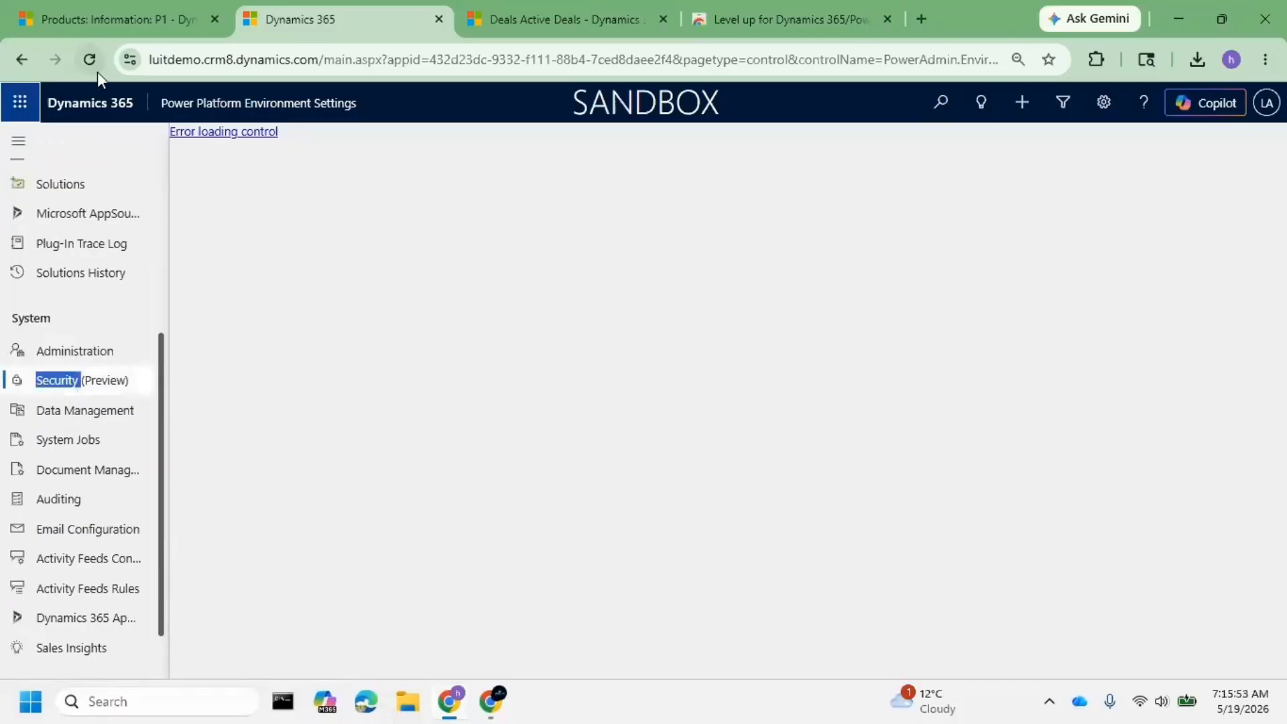
left_click(98, 71)
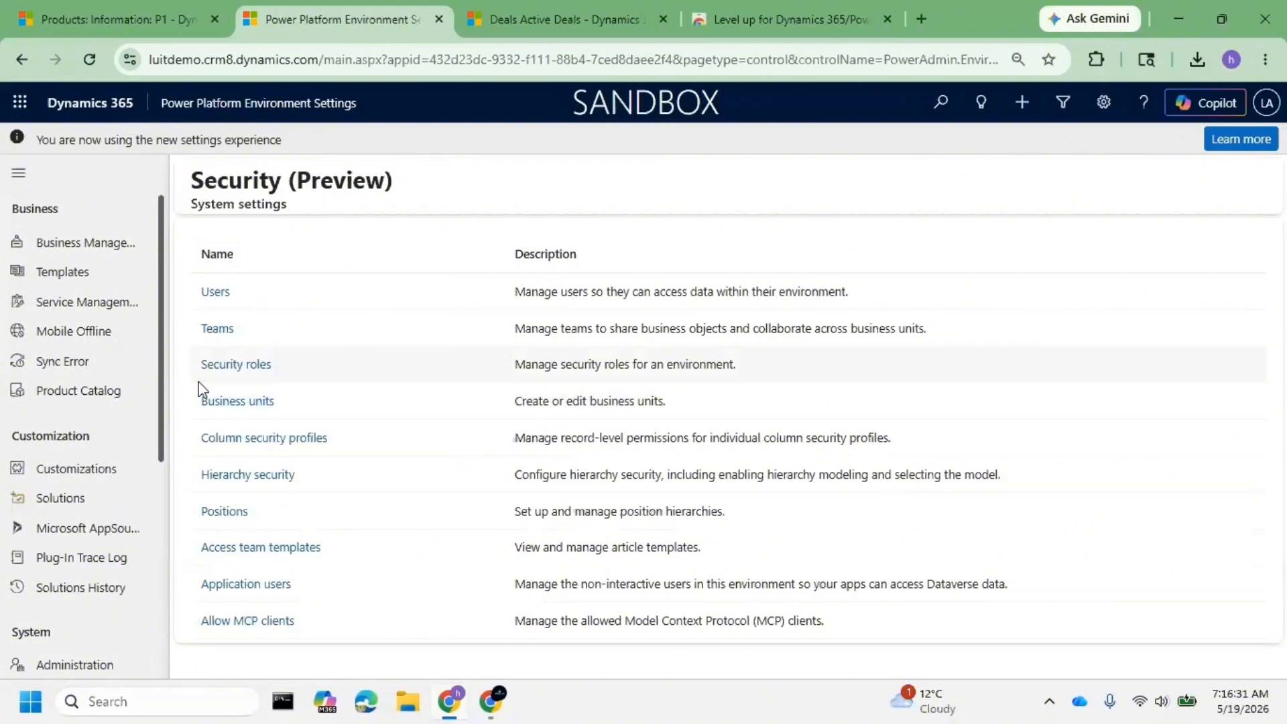
- Open Teams security settings and sign in as the admin to load luitdemo's Teams list
left_click(217, 329)
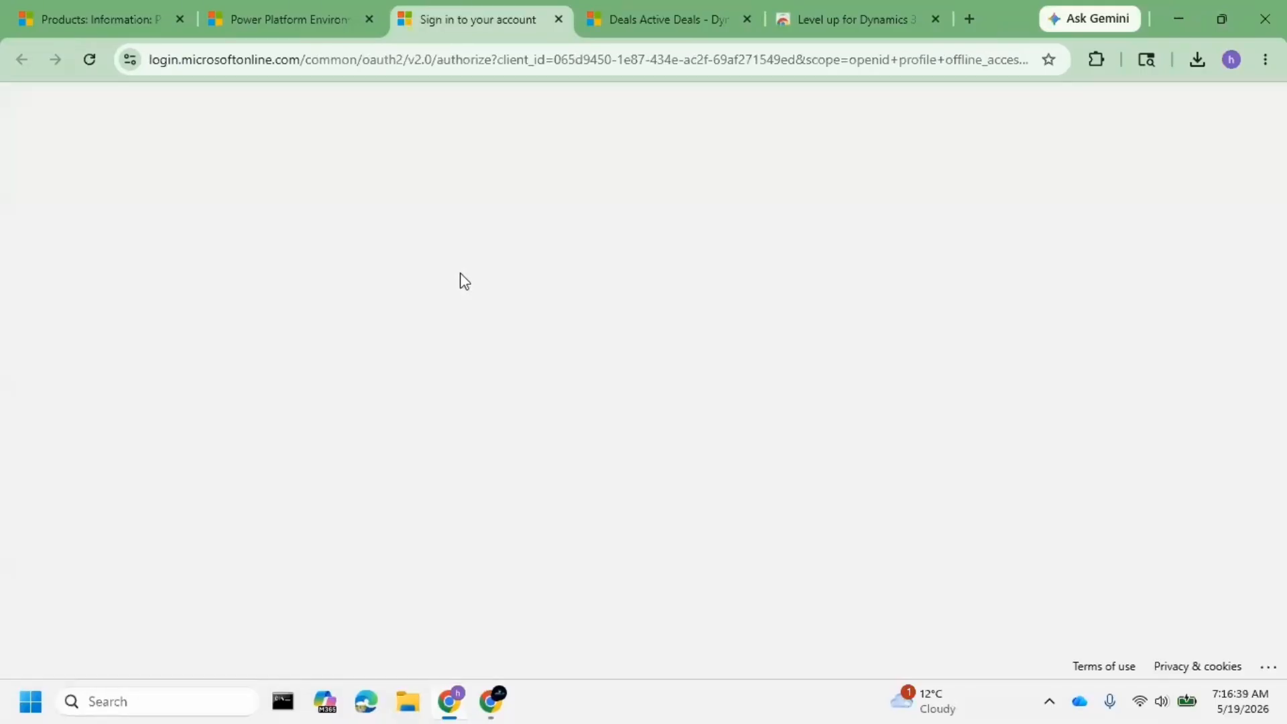
double_click(583, 334)
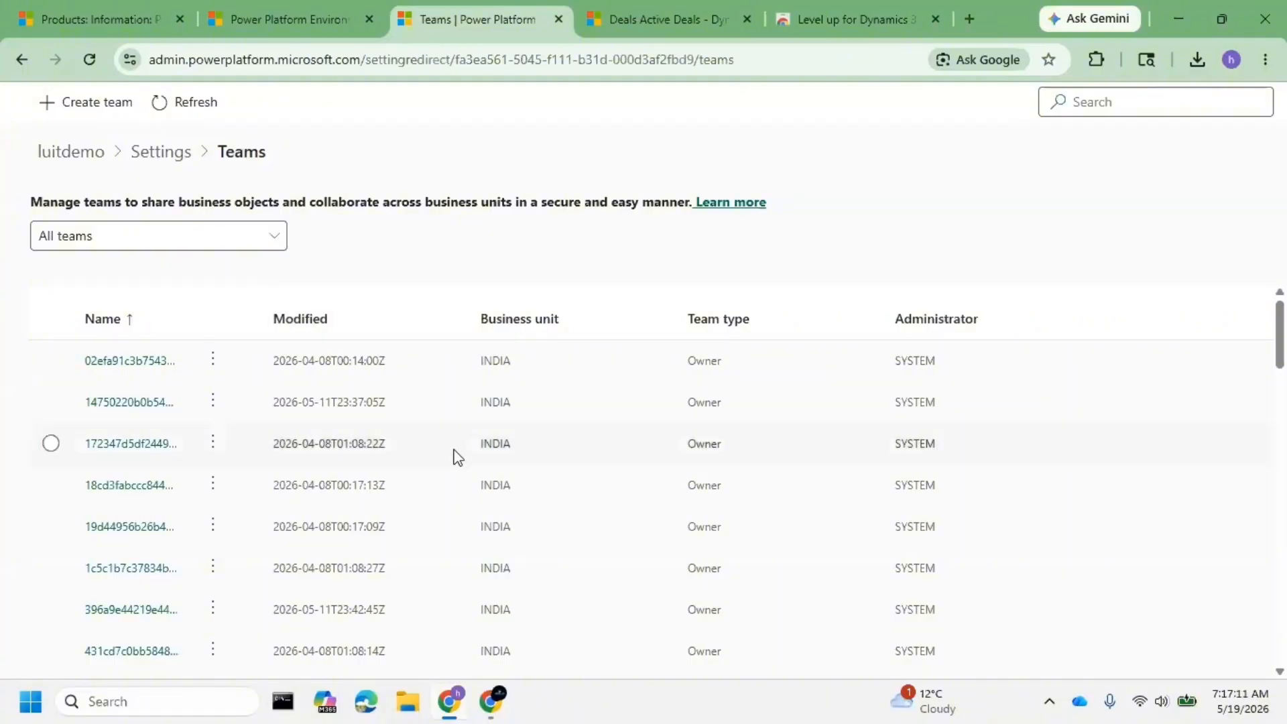
- Start a new team and review the Team type options without choosing one
left_click(98, 107)
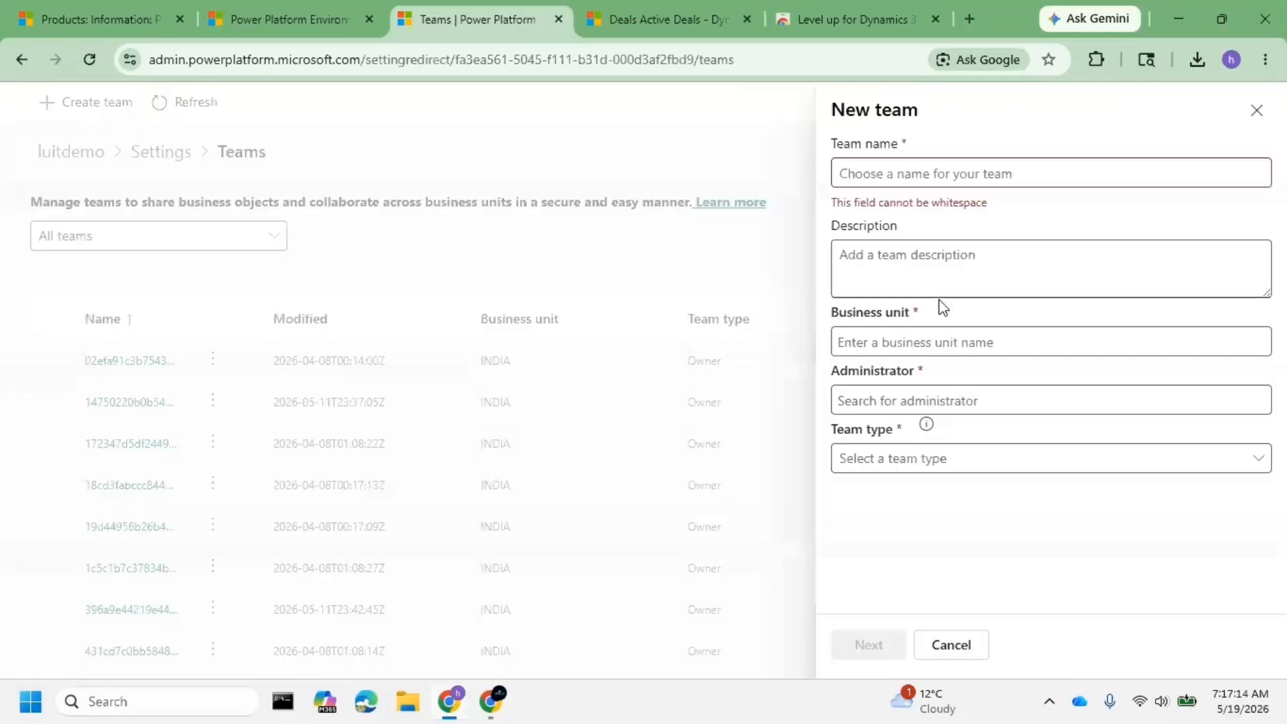
left_click(912, 457)
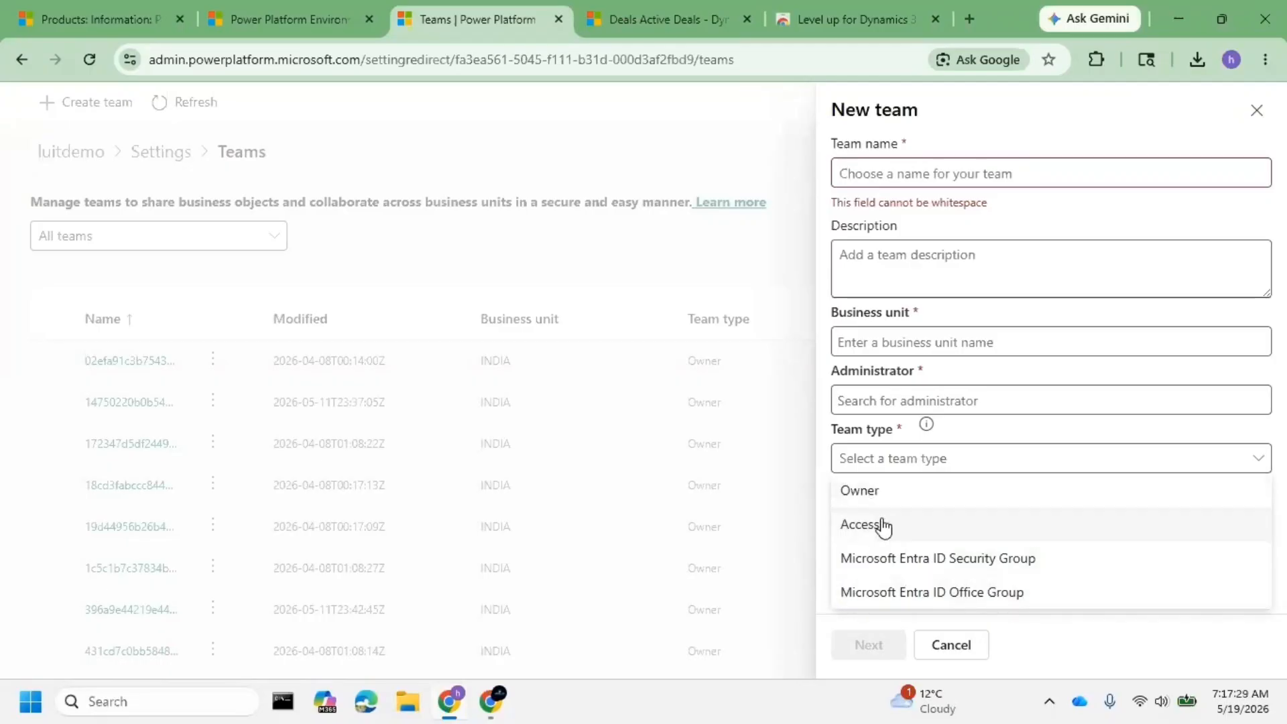
left_click(902, 173)
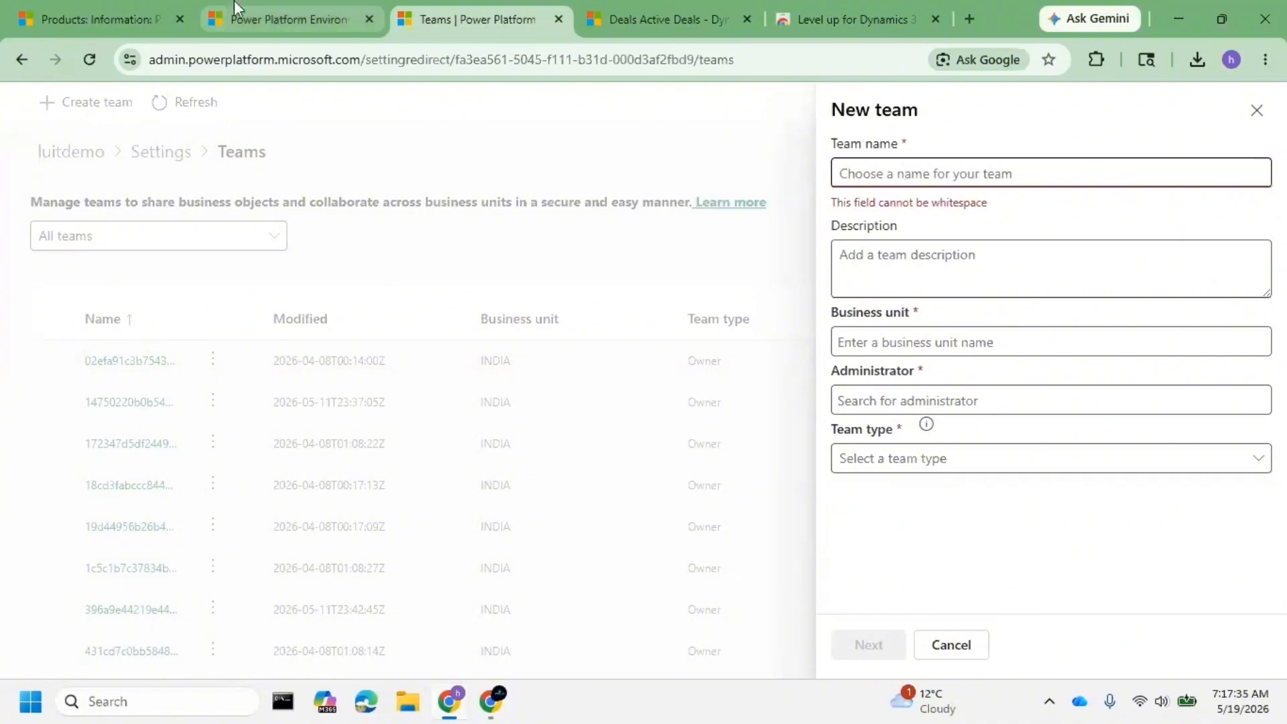
- Open deal D1, remove KERALA Managers as owner, and search owners for 'tel'
left_click(101, 19)
left_click(65, 303)
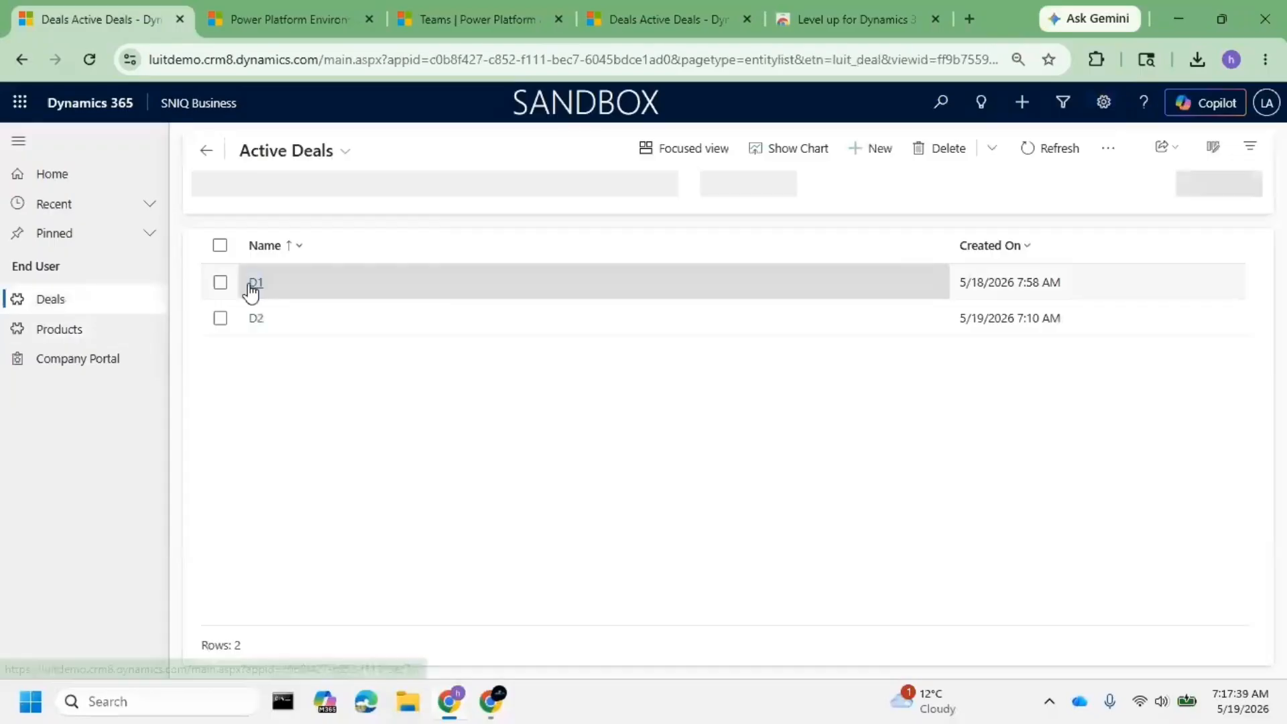
left_click(253, 284)
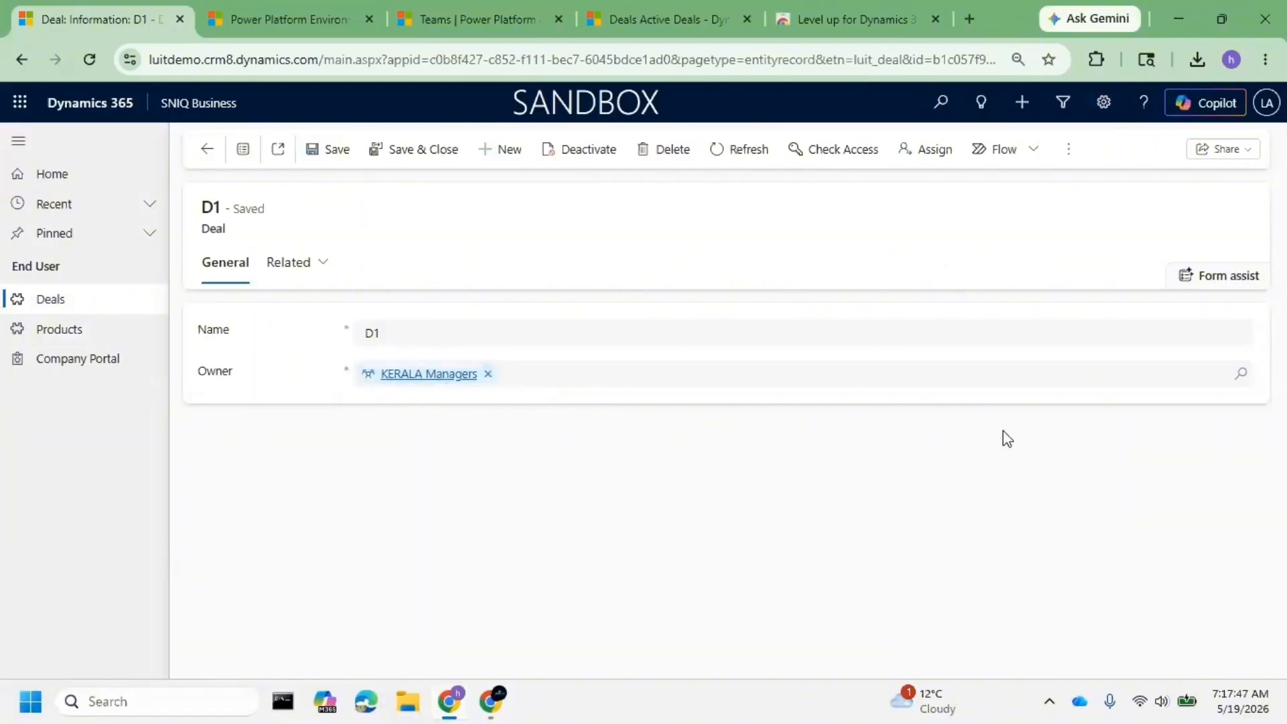
left_click(1243, 375)
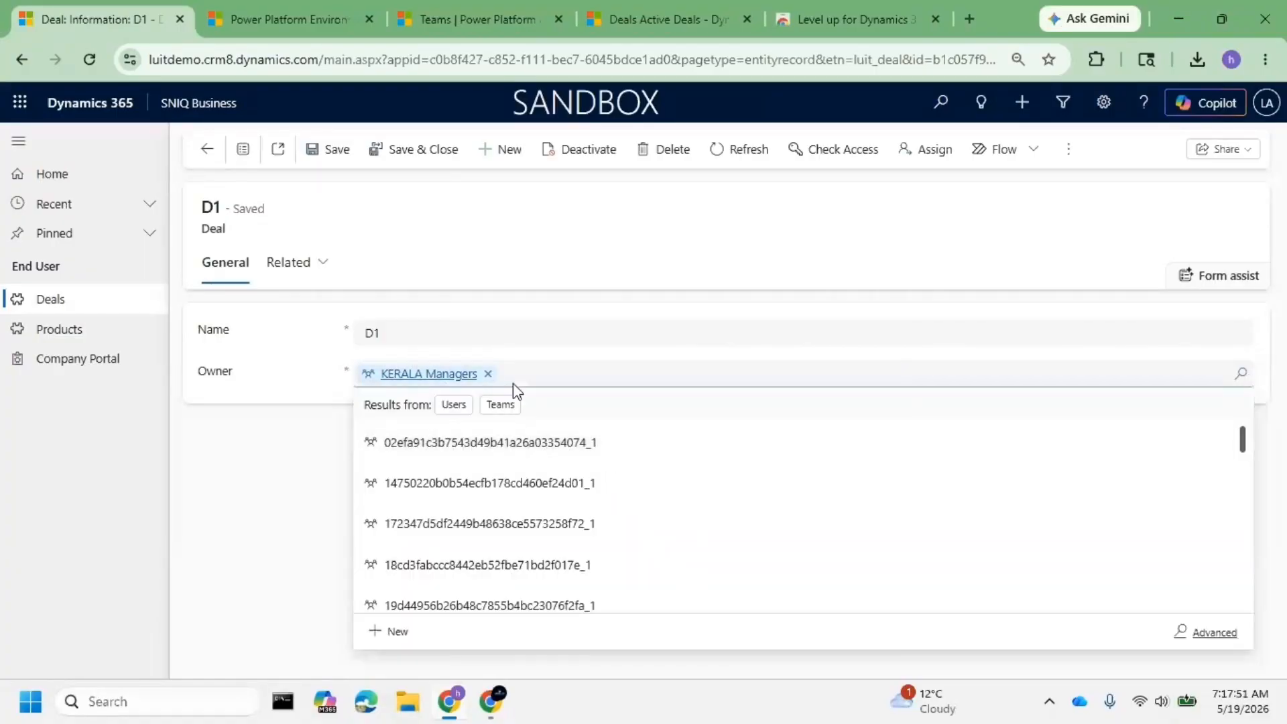
scroll(540, 469, "down", 3)
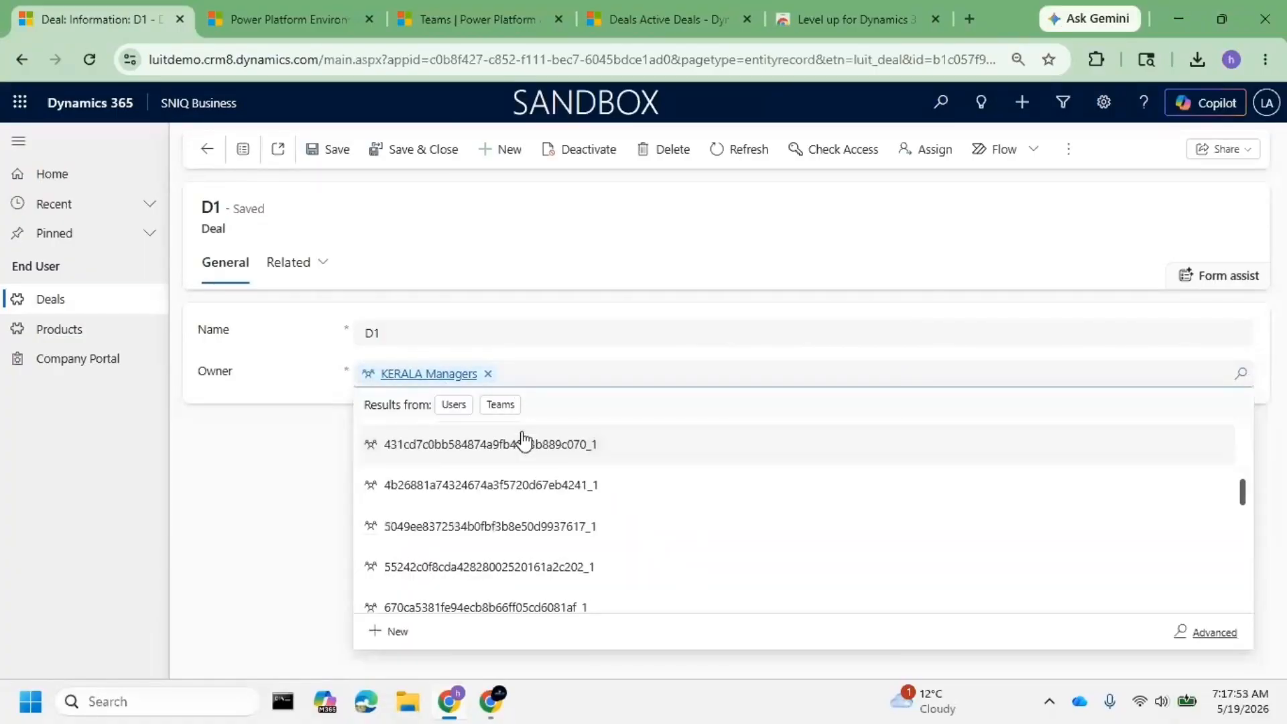
left_click(488, 373)
left_click(494, 375)
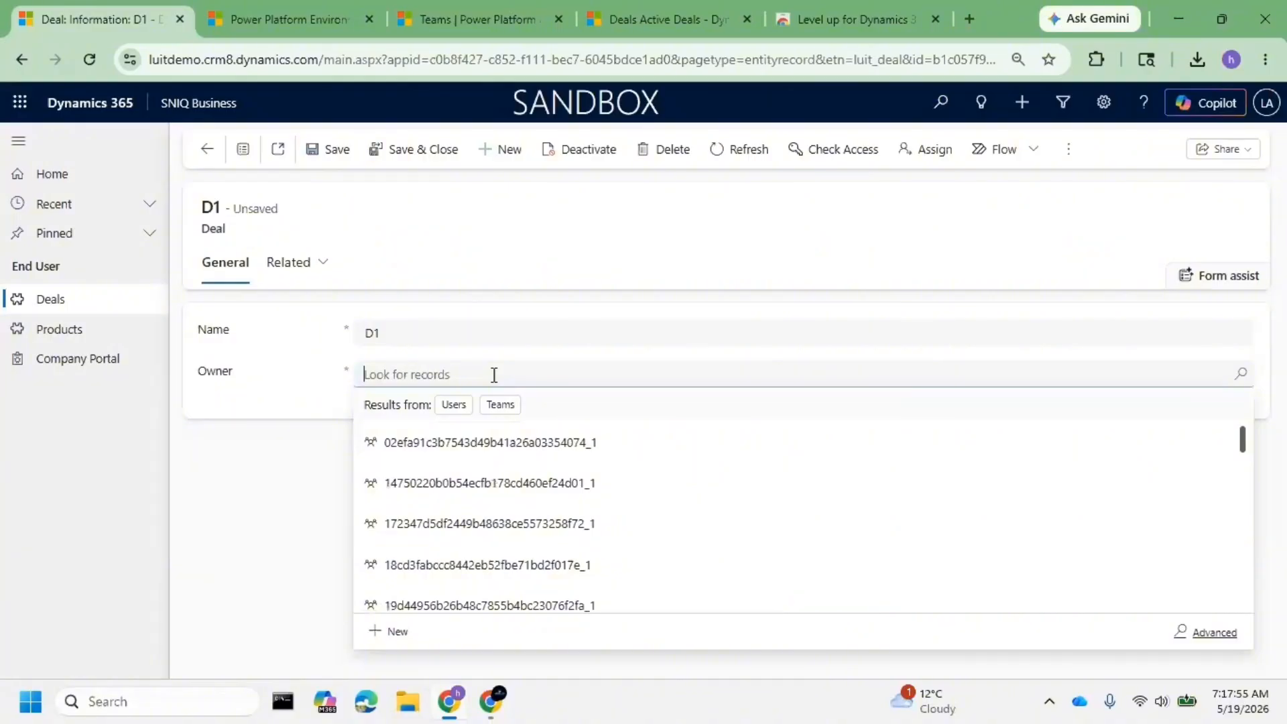
type("tel")
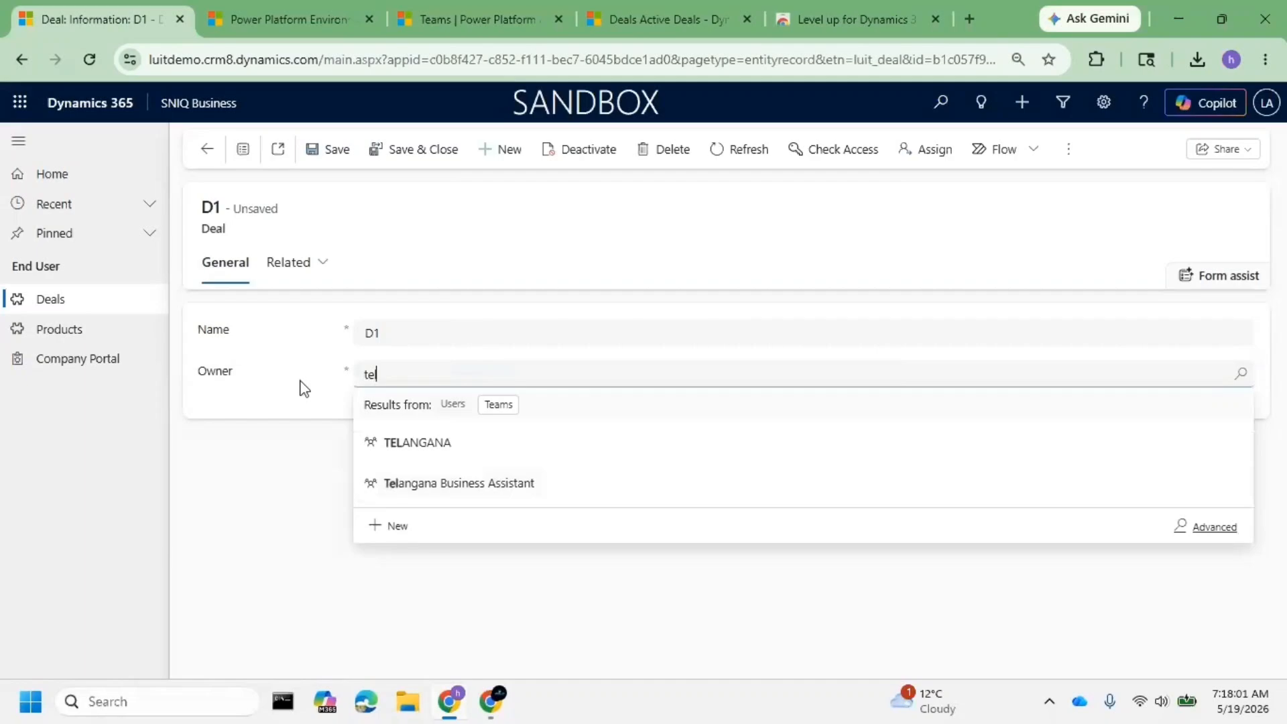
- Discard the unsaved owner change on D1 and open the P1 product record
left_click(50, 335)
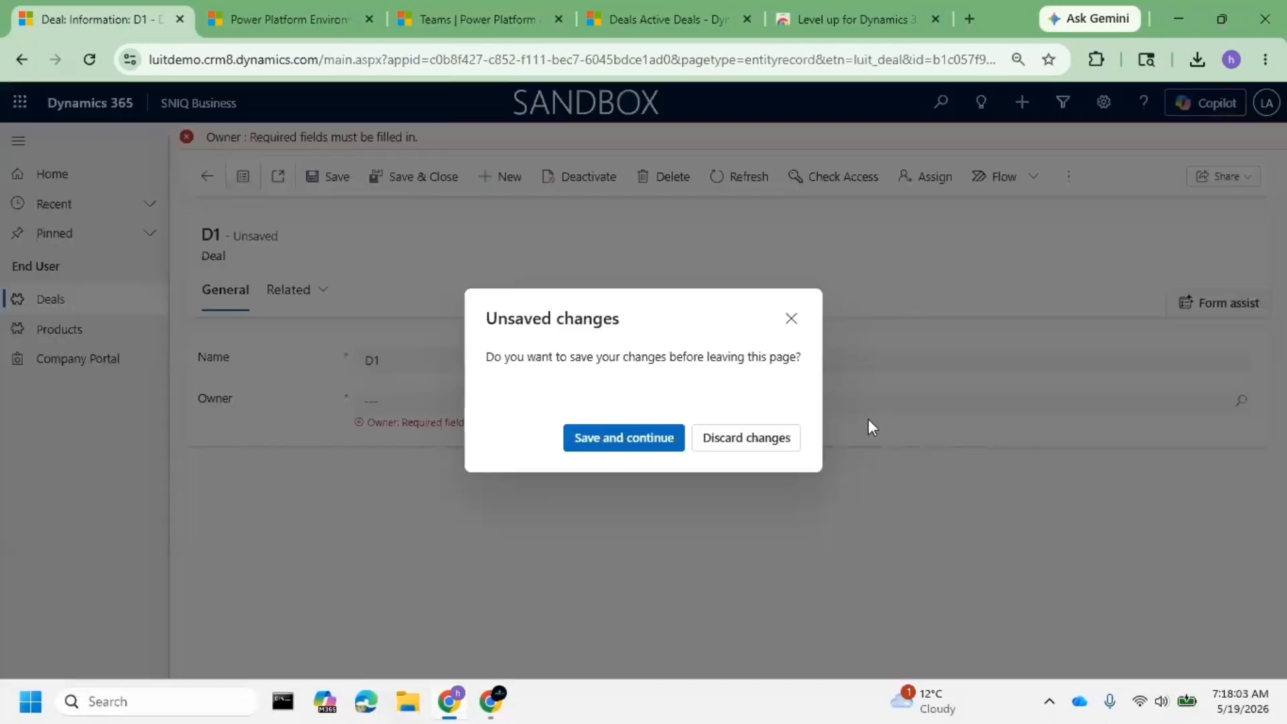
key("Return")
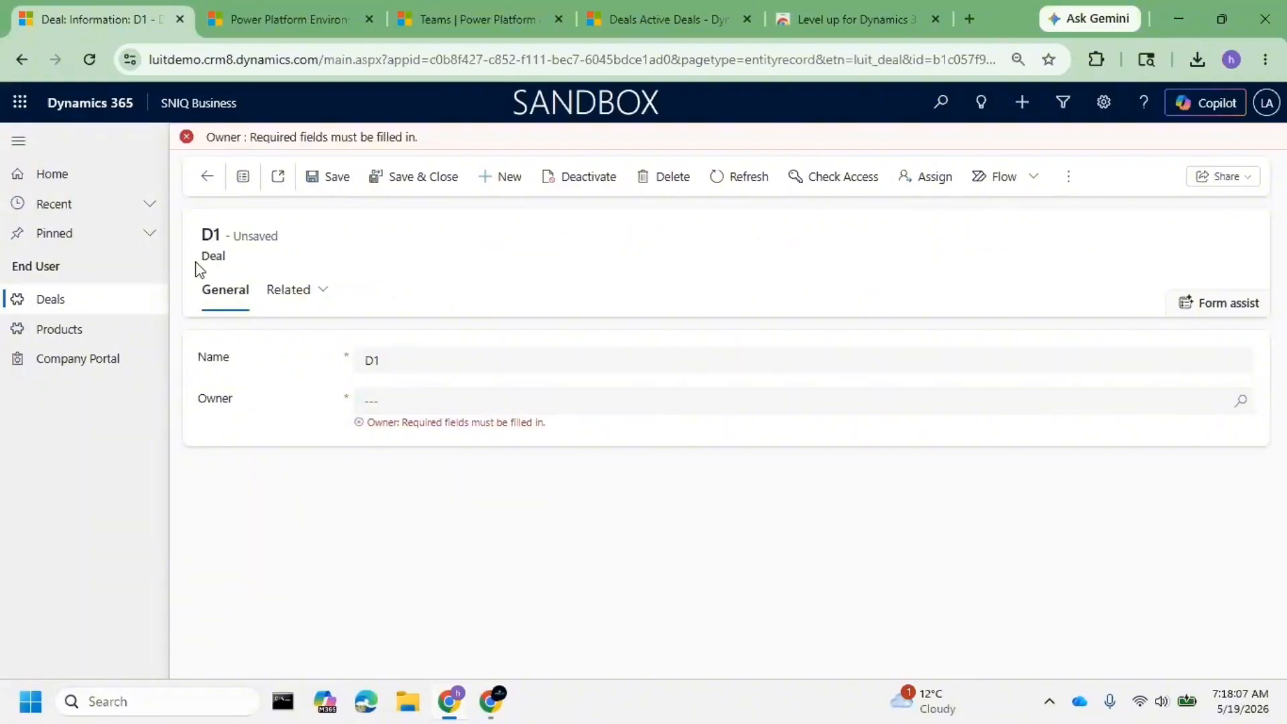
left_click_drag(195, 262, 287, 348)
left_click(397, 394)
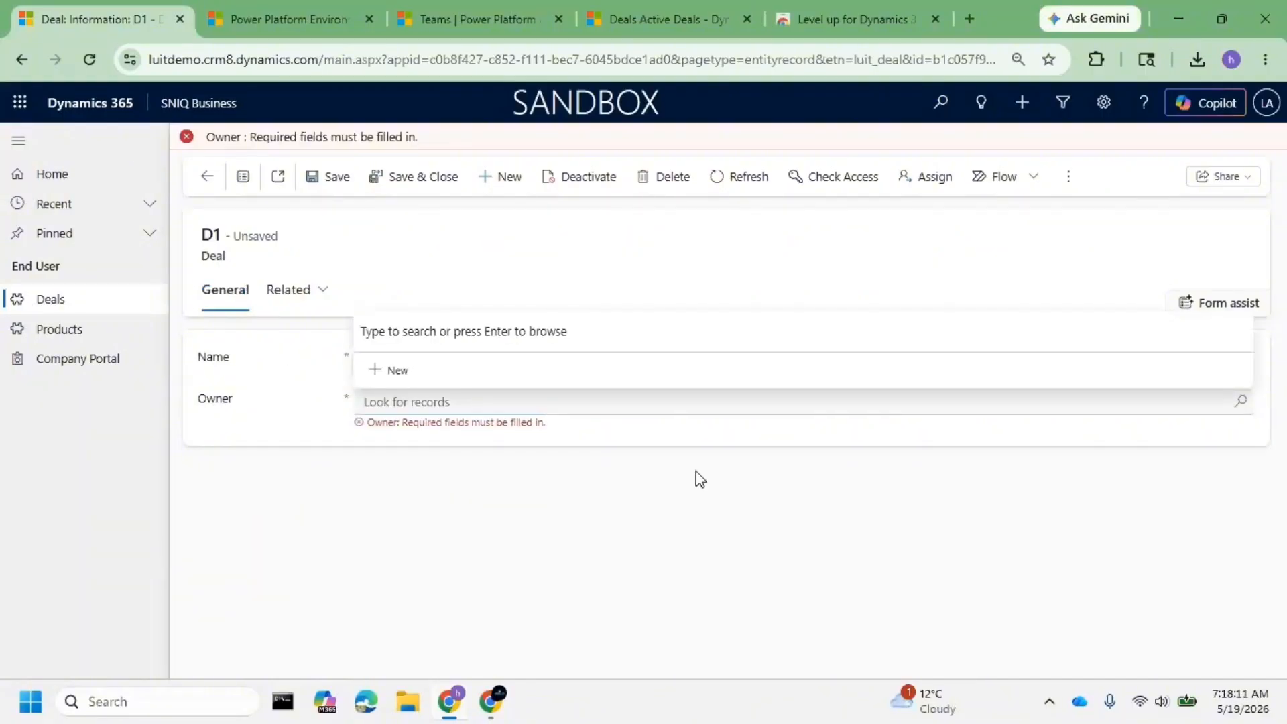
left_click(85, 339)
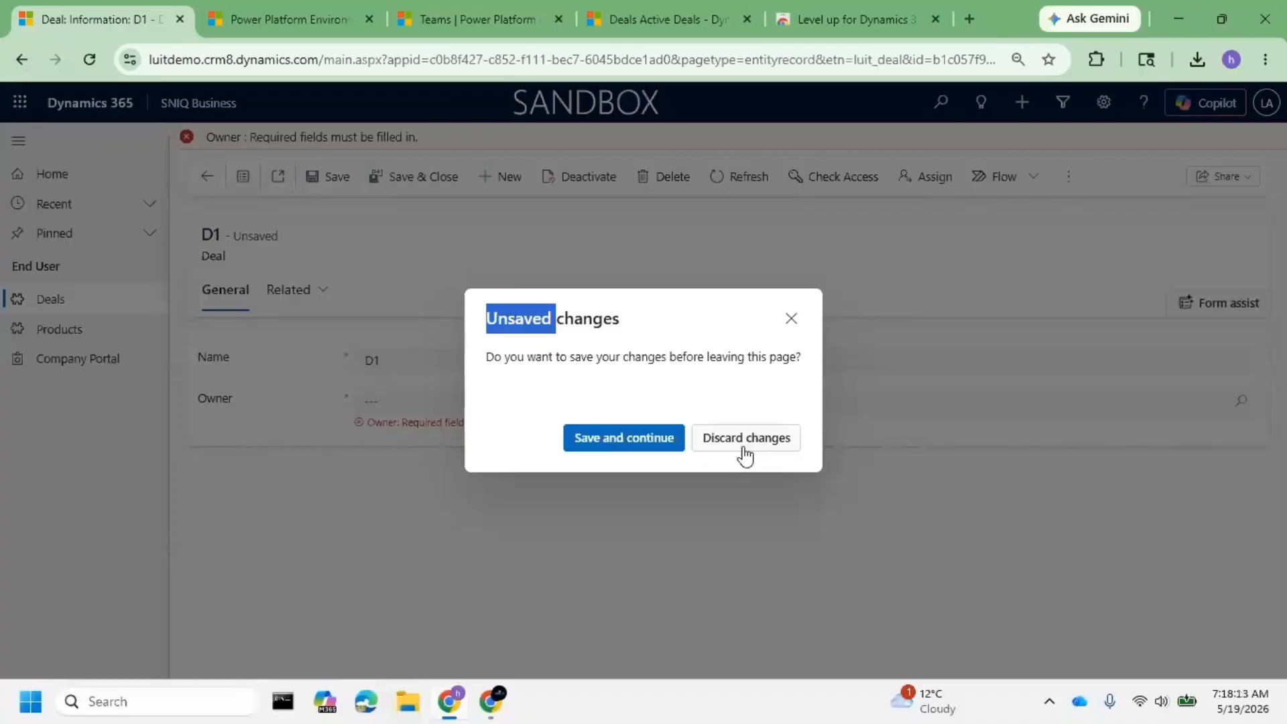
left_click(745, 439)
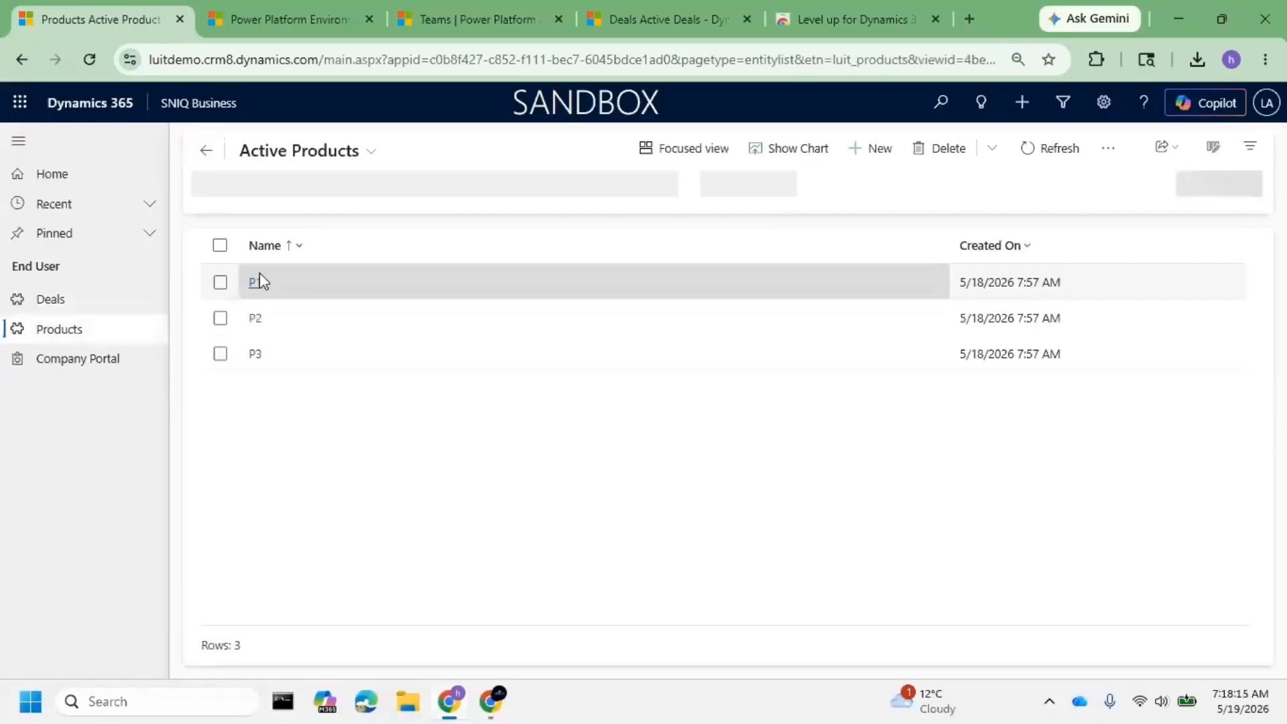
left_click(256, 281)
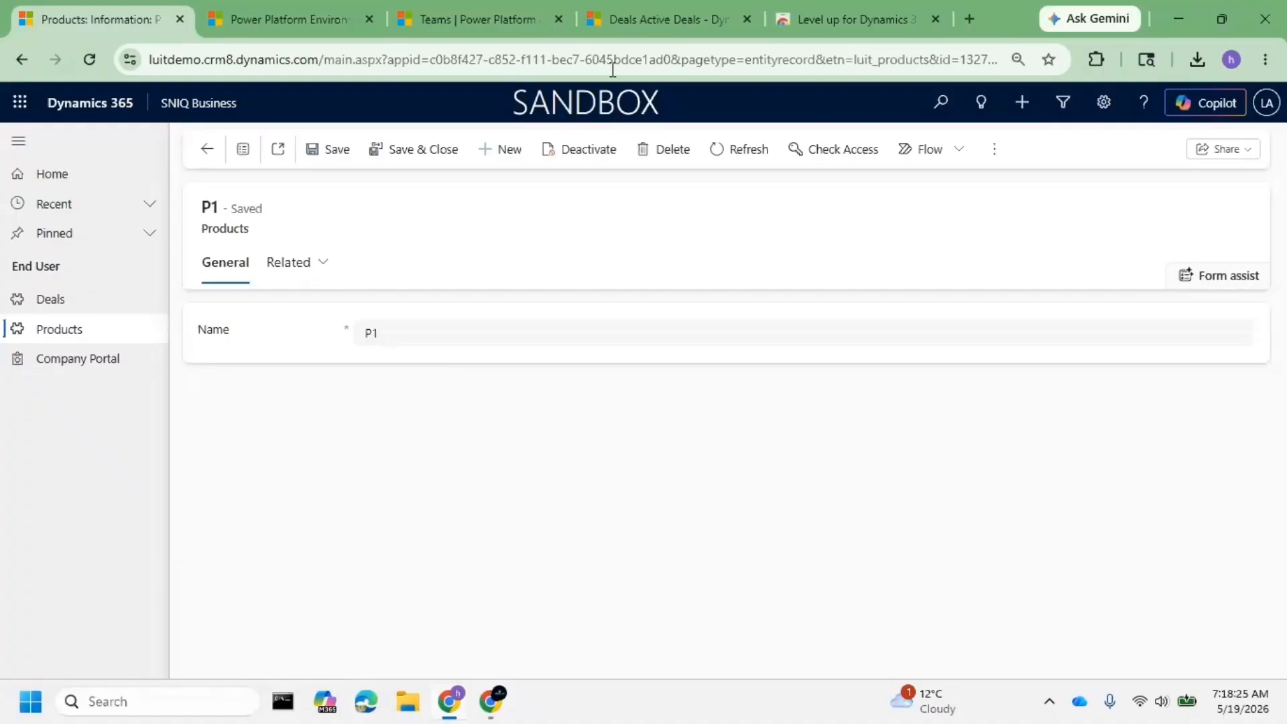
- Name the new team 'Product Access Team' in the INDIA business unit
left_click(450, 24)
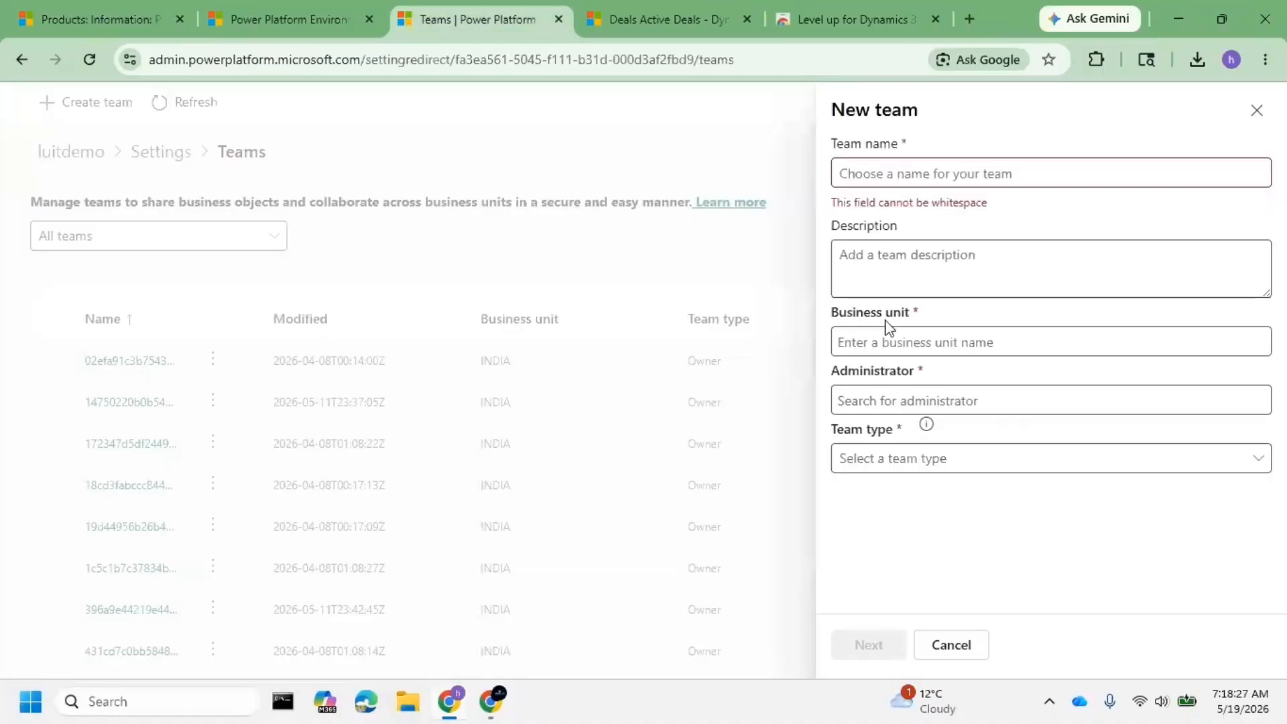
left_click(909, 171)
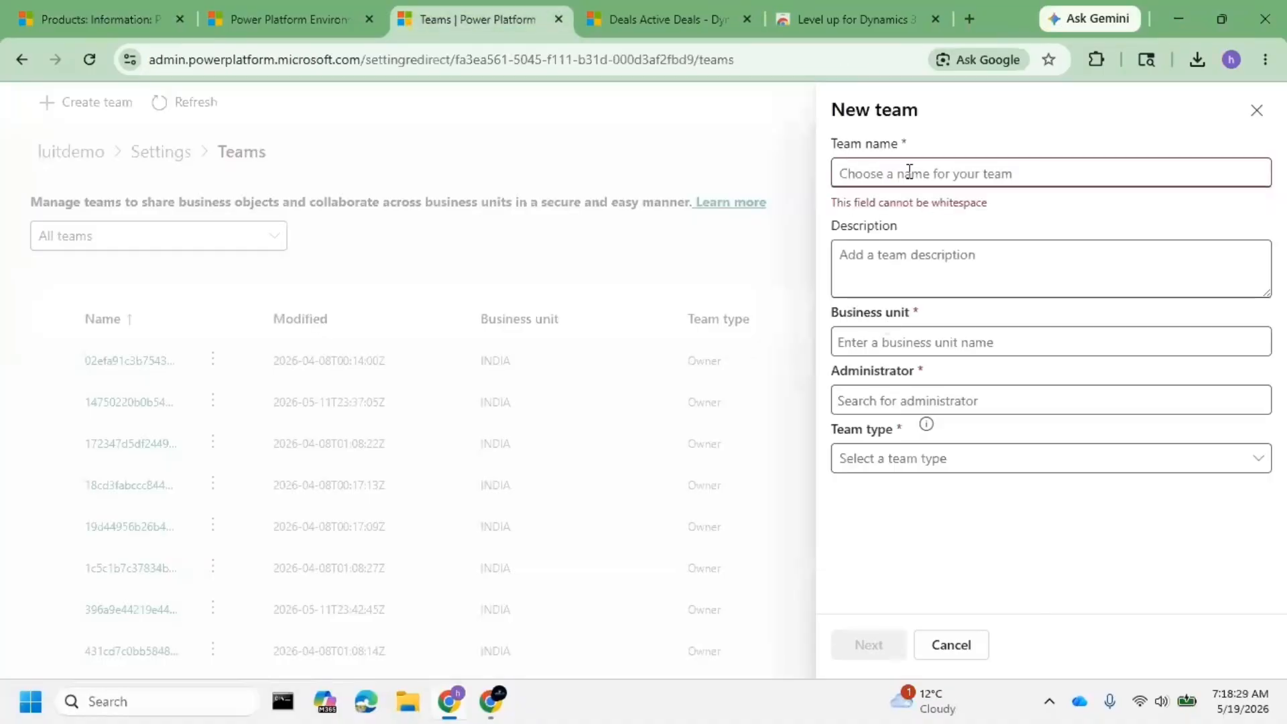
type("Pro")
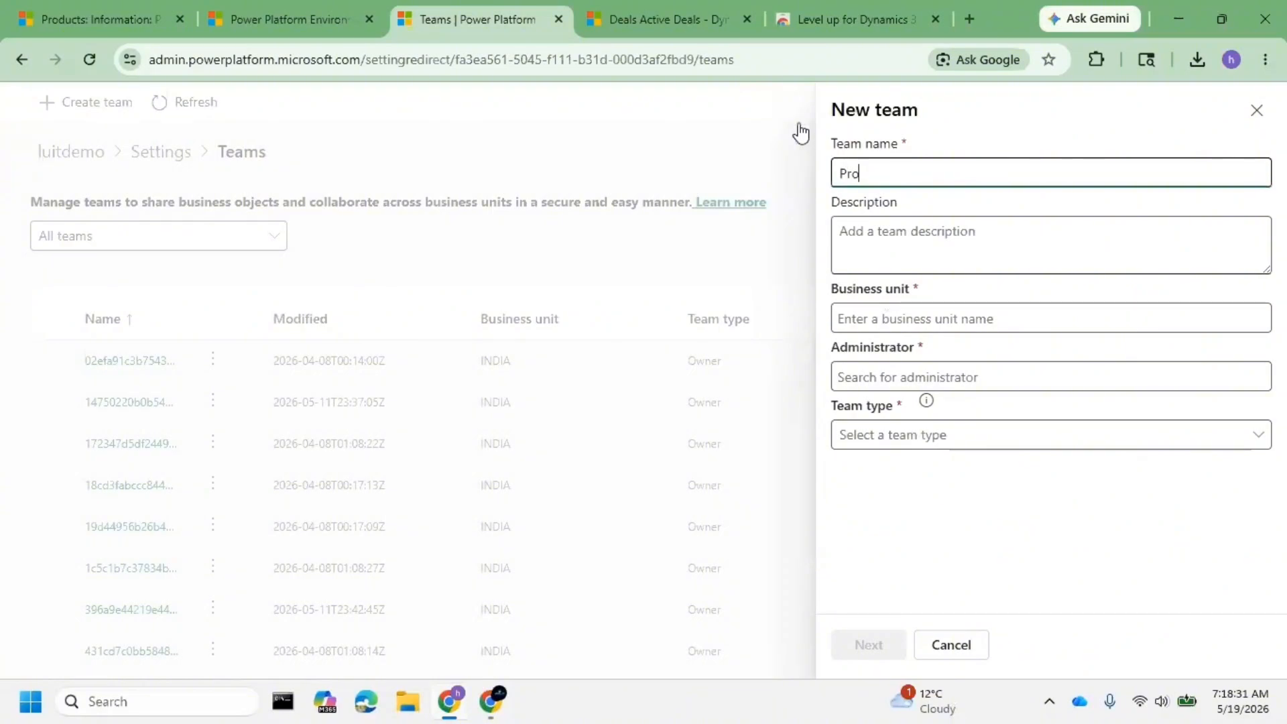
type("duct Access Team")
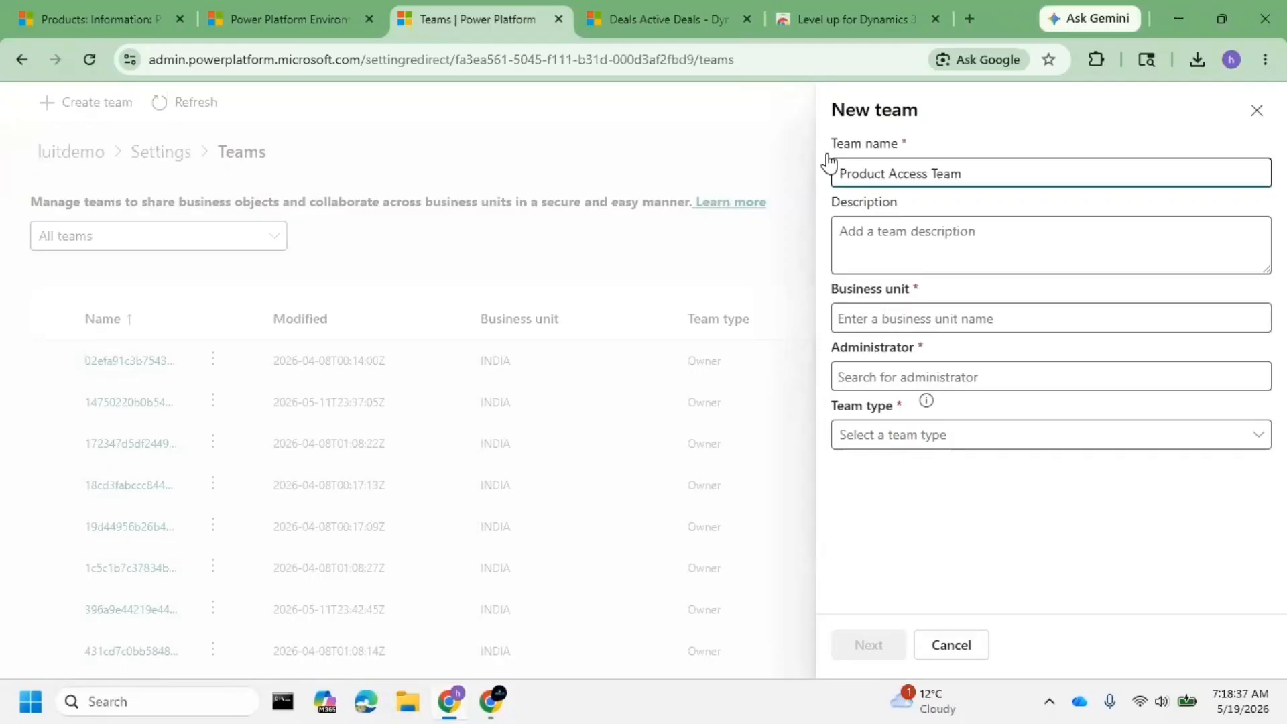
left_click(983, 312)
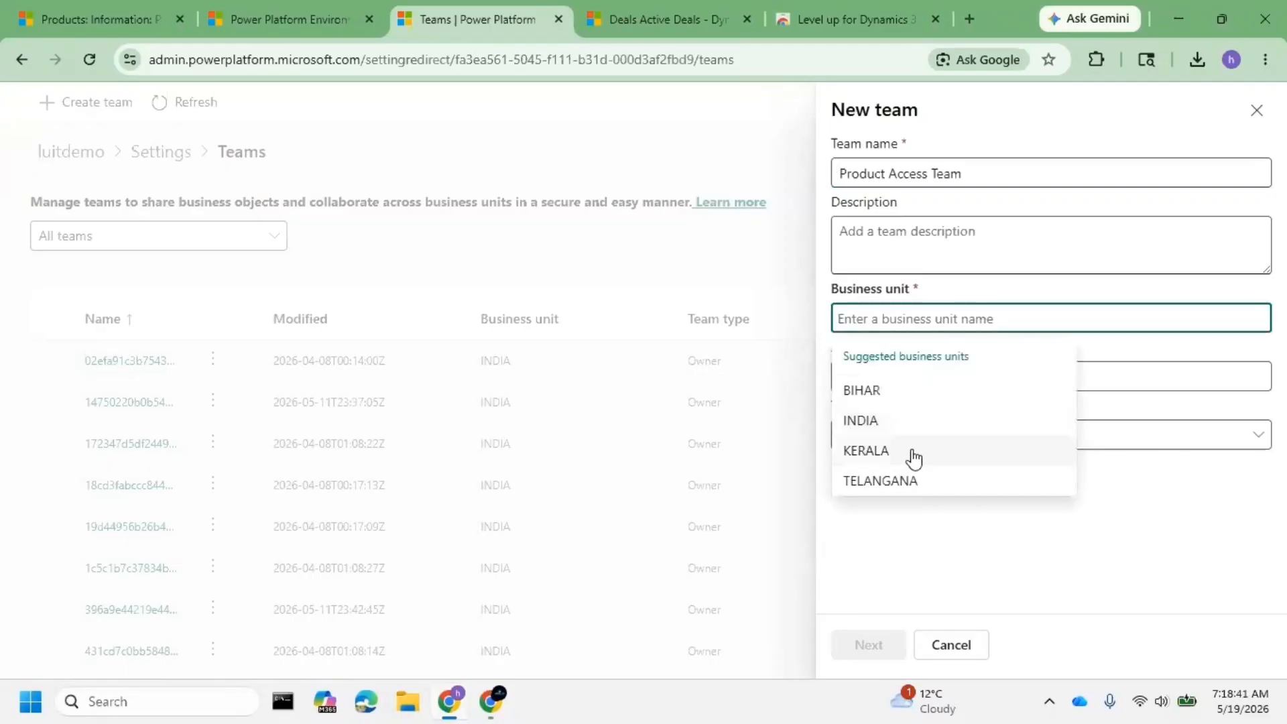
left_click(918, 428)
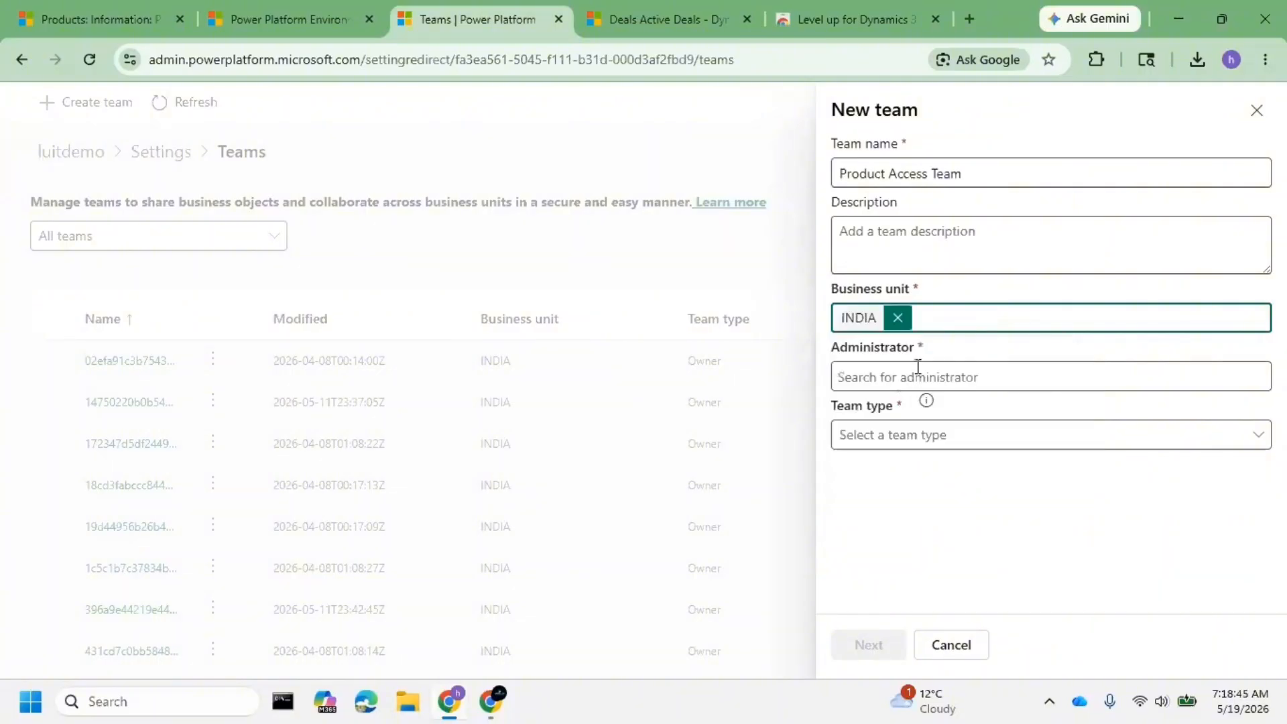
- Make the admin user its administrator, set Team type to Access, and create it
left_click(916, 365)
type("lt")
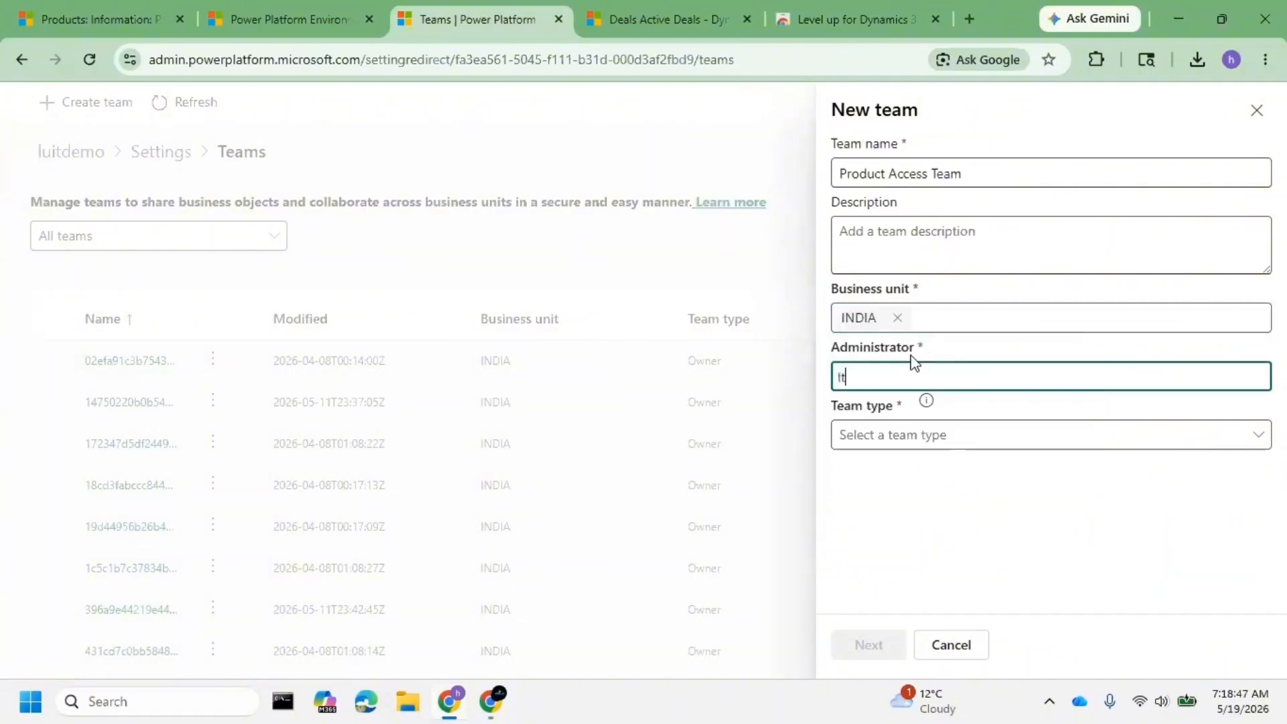
type("ad")
left_click(875, 424)
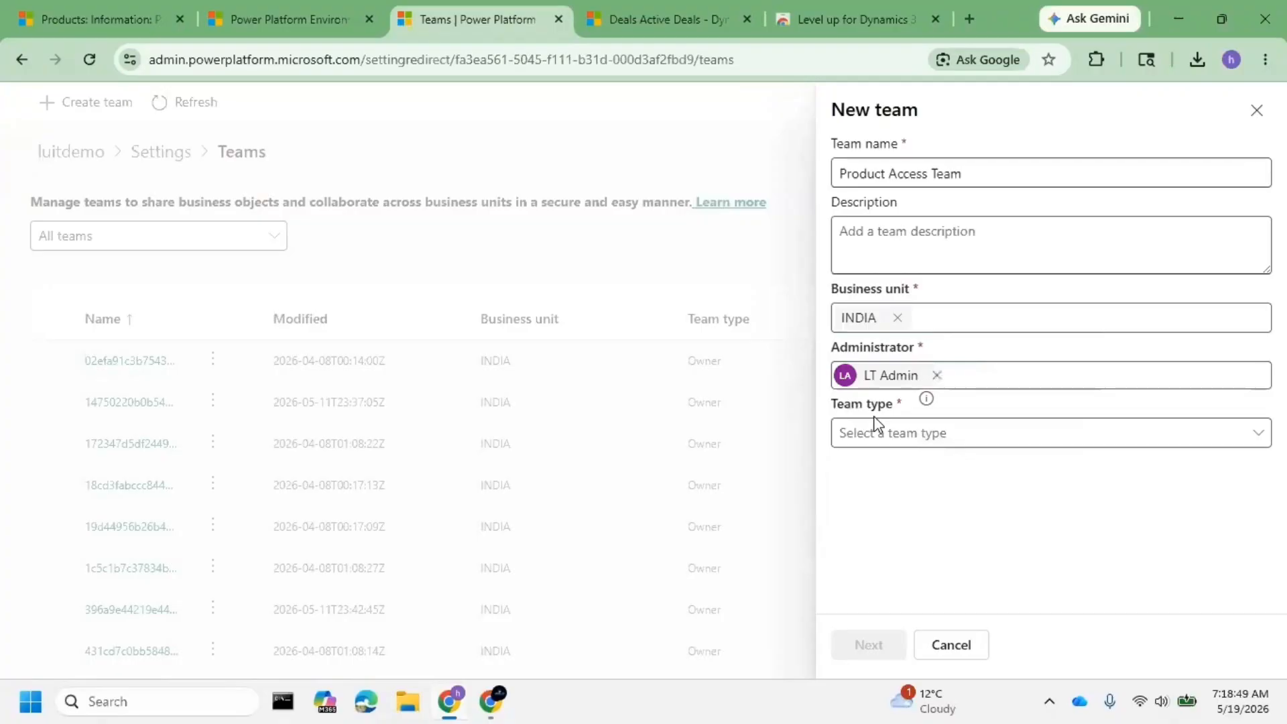
left_click(874, 426)
left_click(891, 497)
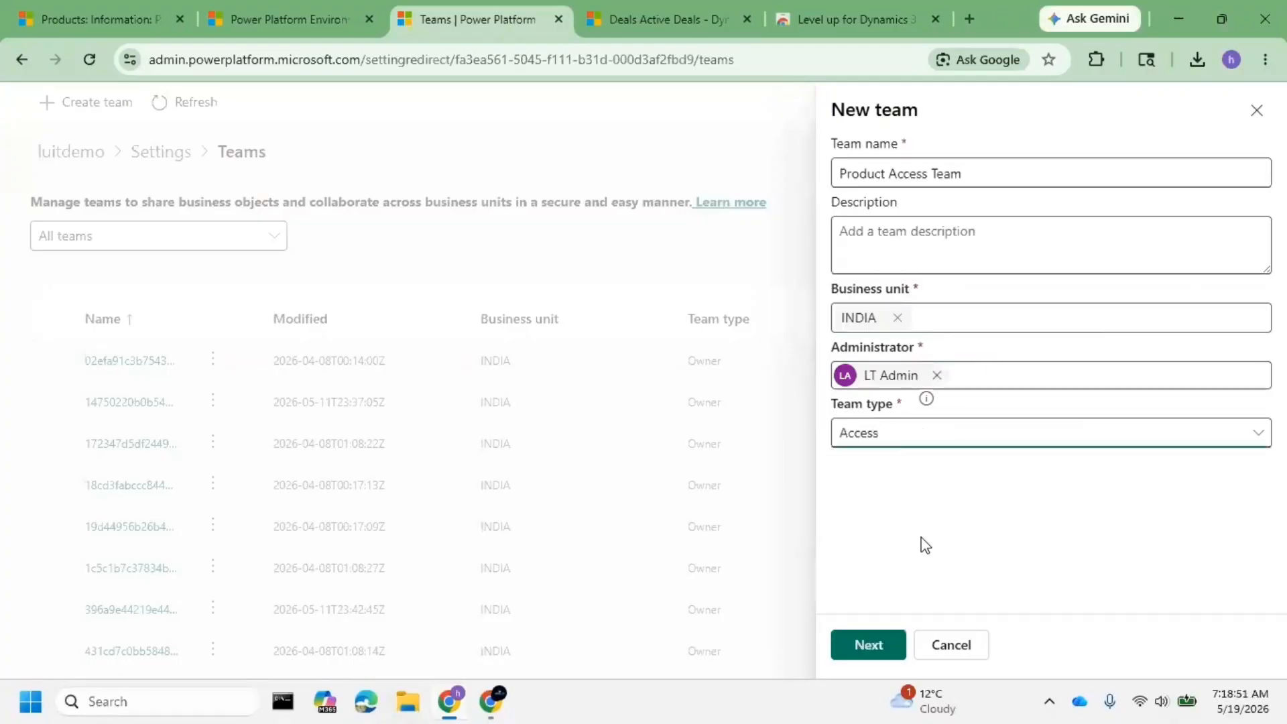
left_click(869, 644)
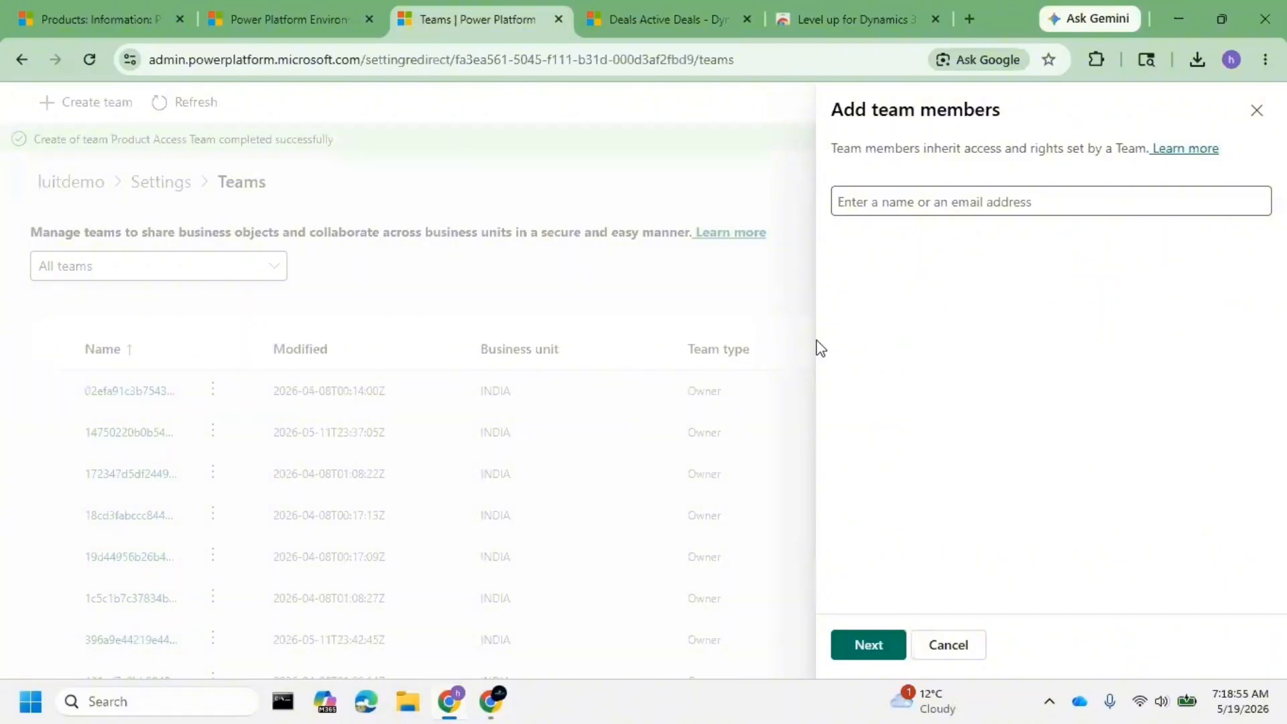
- Skip adding members, filter the teams list to Access, and open Product Access Team
key("Escape")
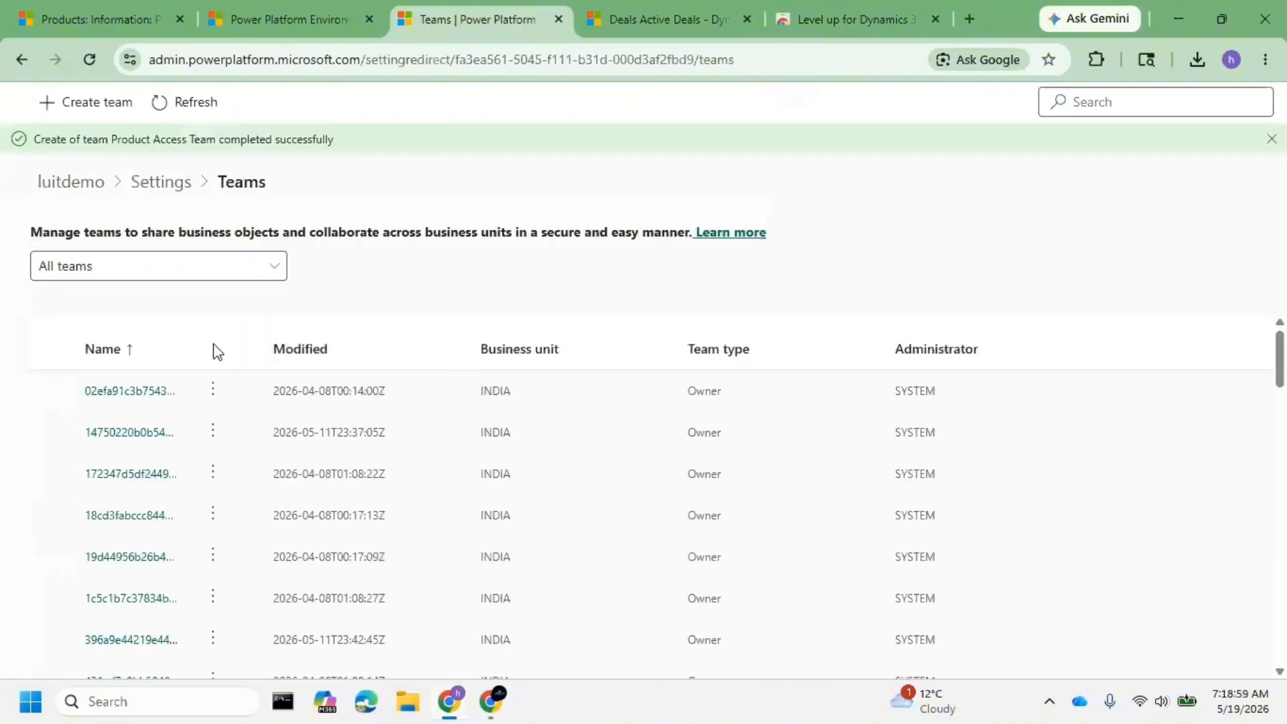
scroll(405, 466, "down", 4)
scroll(406, 466, "down", 8)
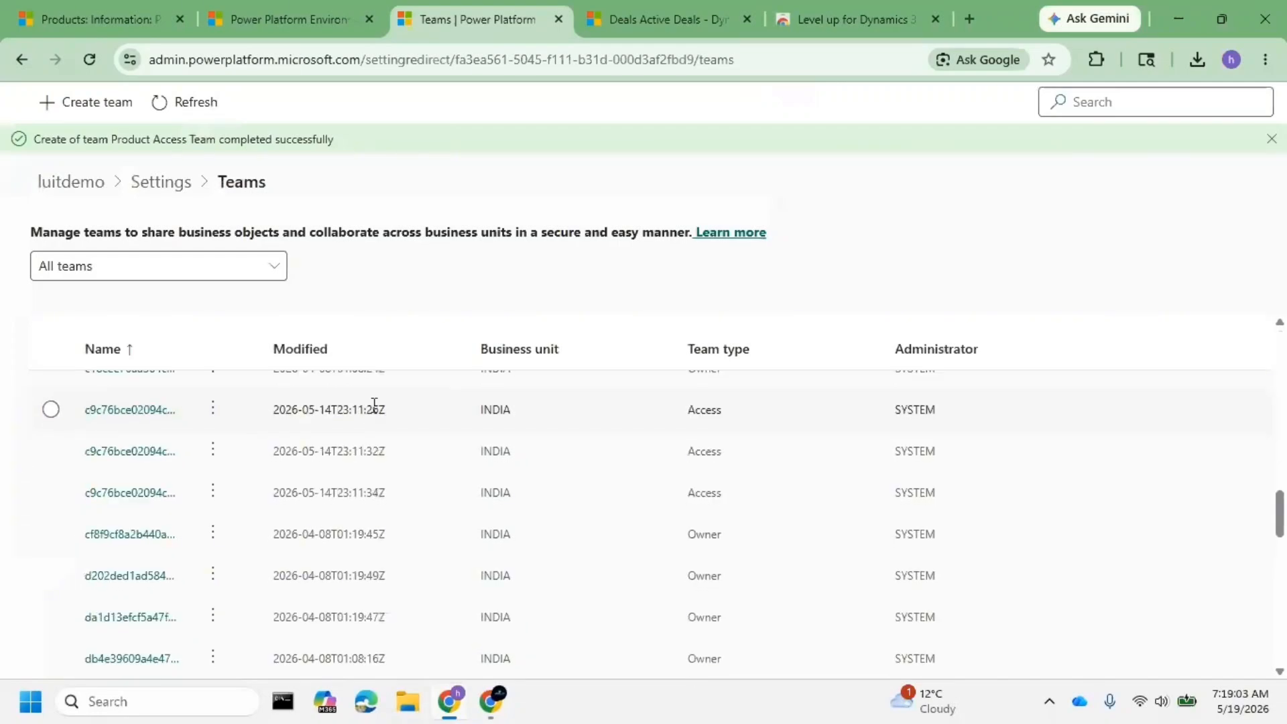
scroll(373, 404, "up", 12)
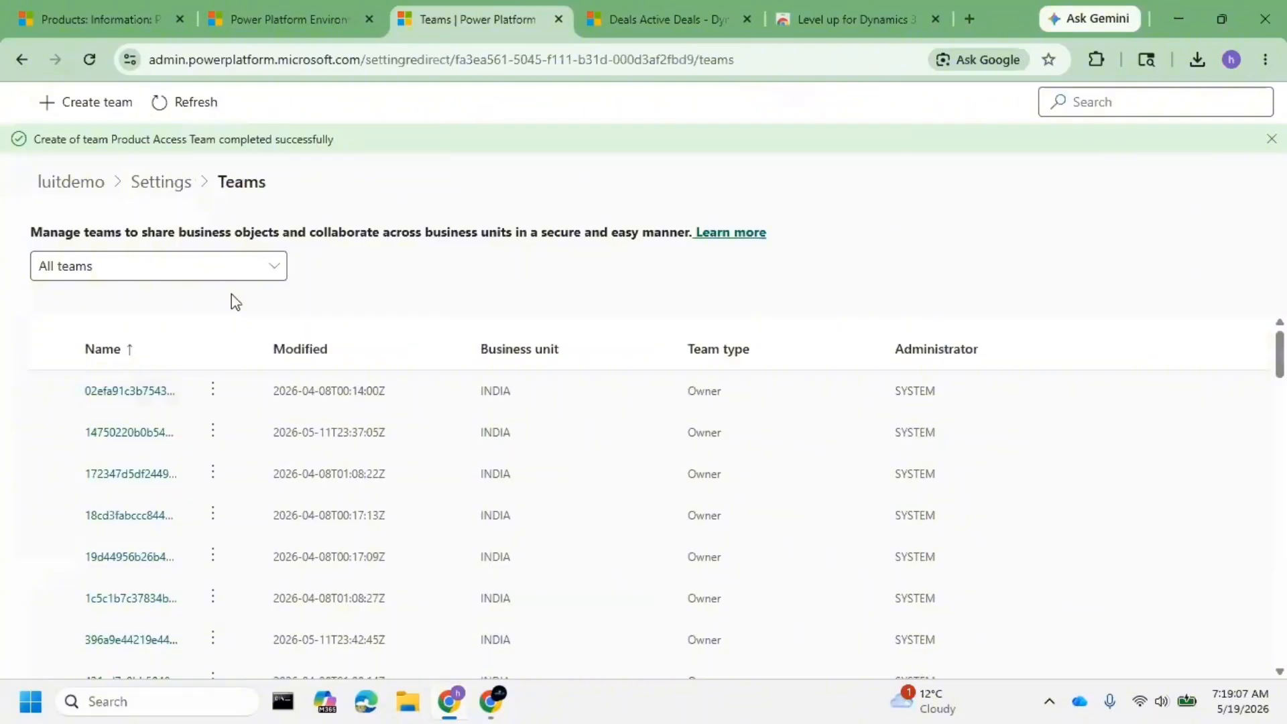
scroll(338, 397, "down", 5)
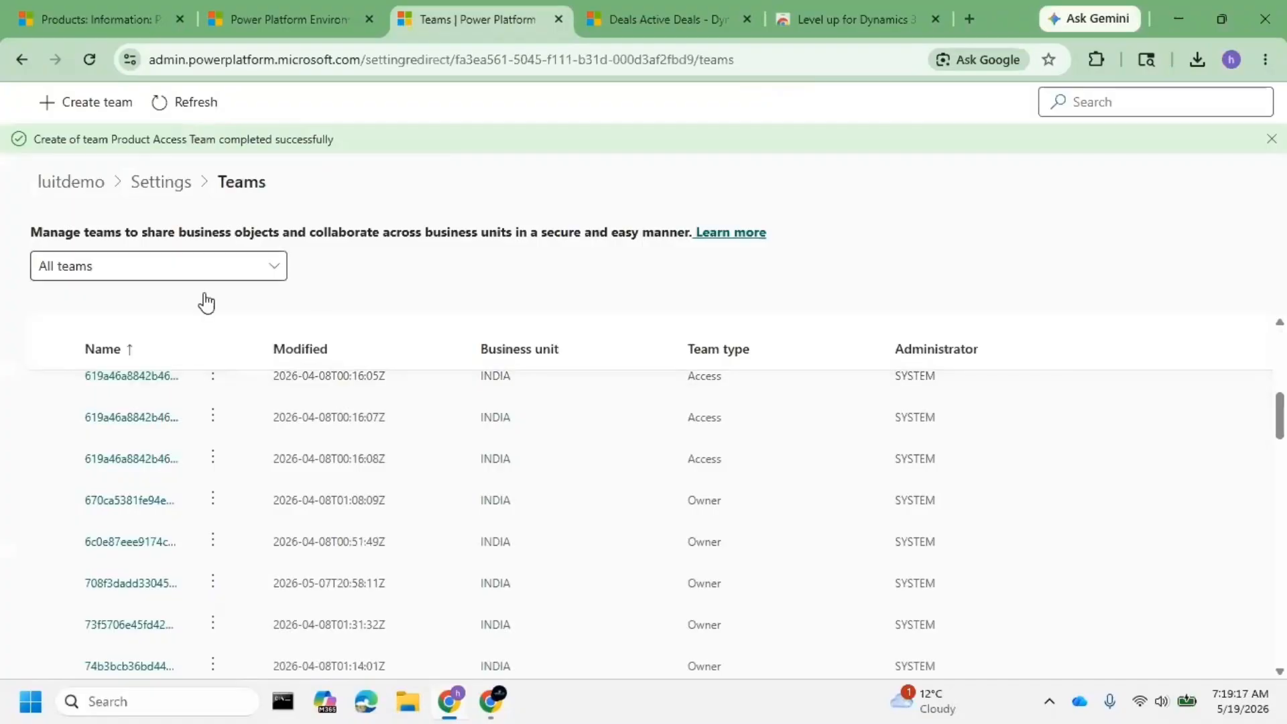
left_click(189, 274)
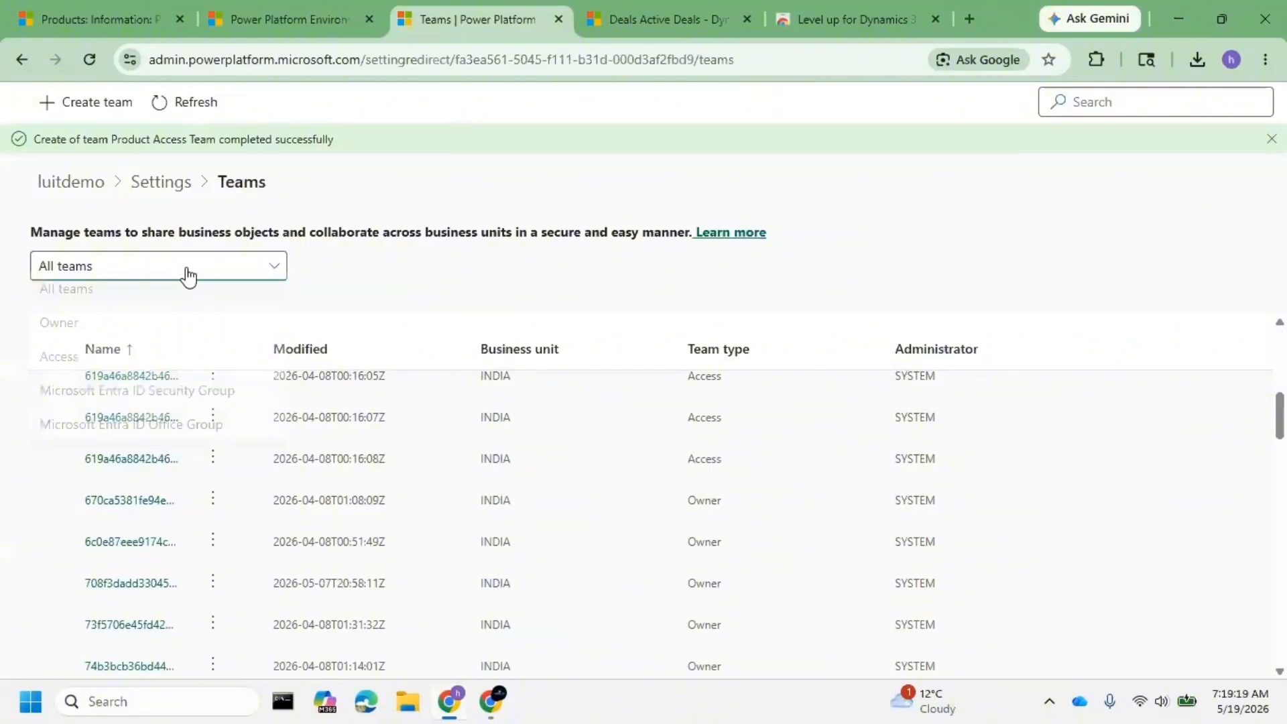
left_click(133, 359)
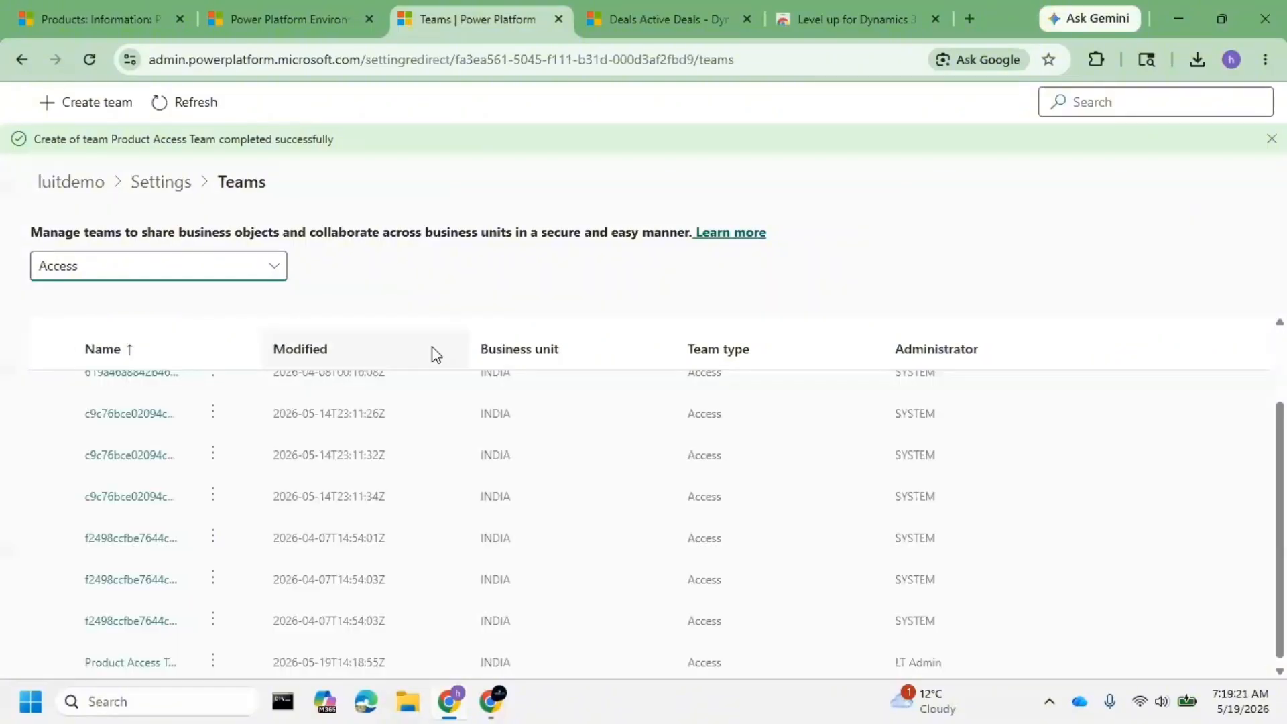
scroll(445, 436, "up", 2)
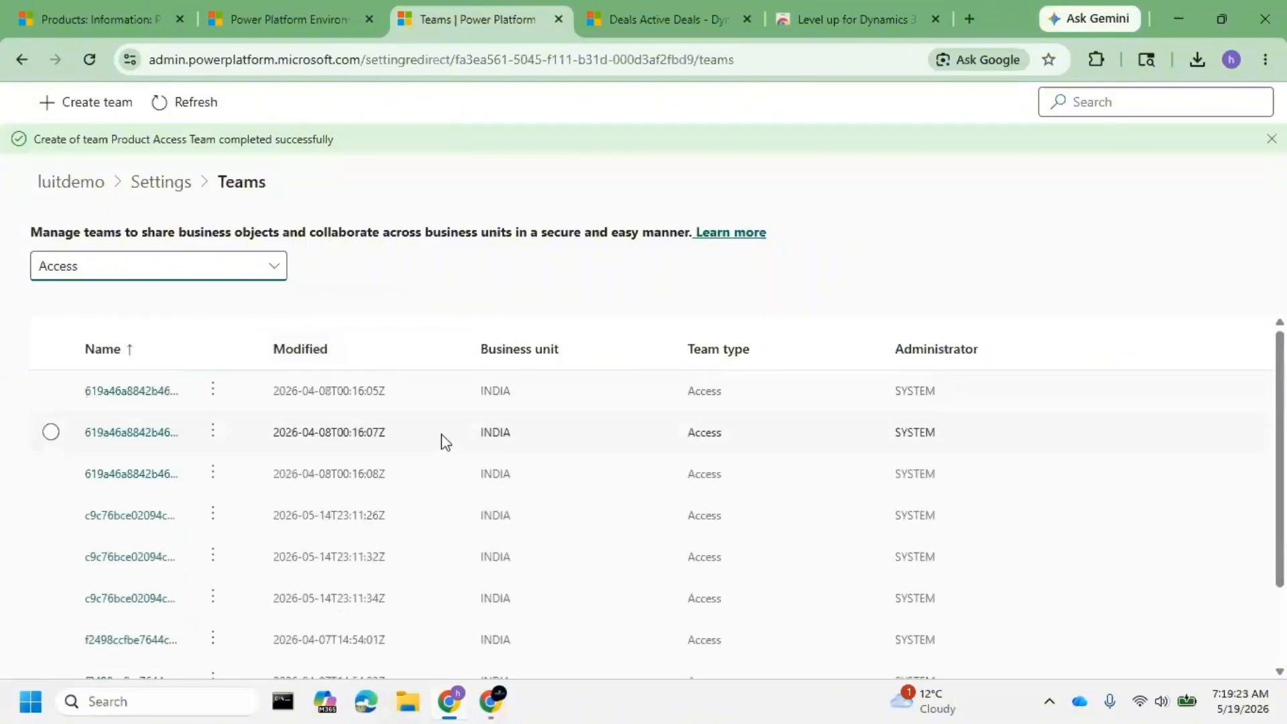
scroll(313, 548, "down", 2)
left_click(127, 658)
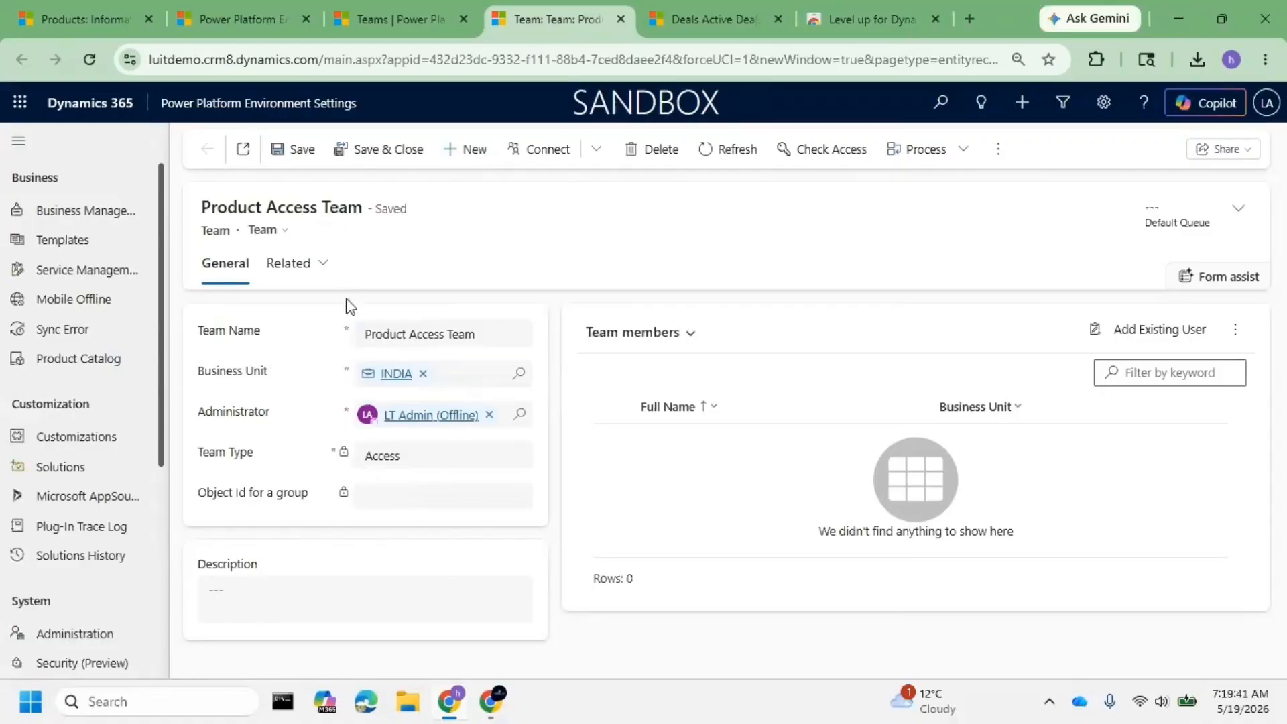
- Add the two practice users, luit1 and luit2, as existing-user team members
left_click(295, 264)
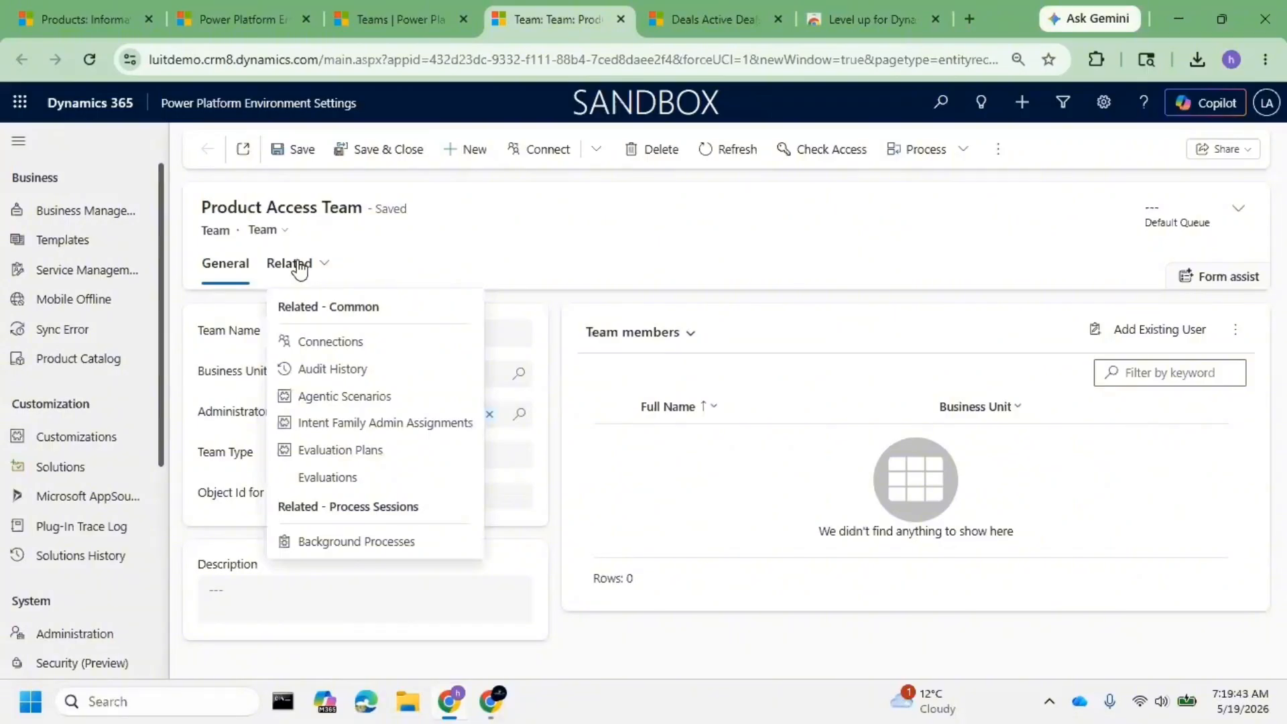
left_click(490, 231)
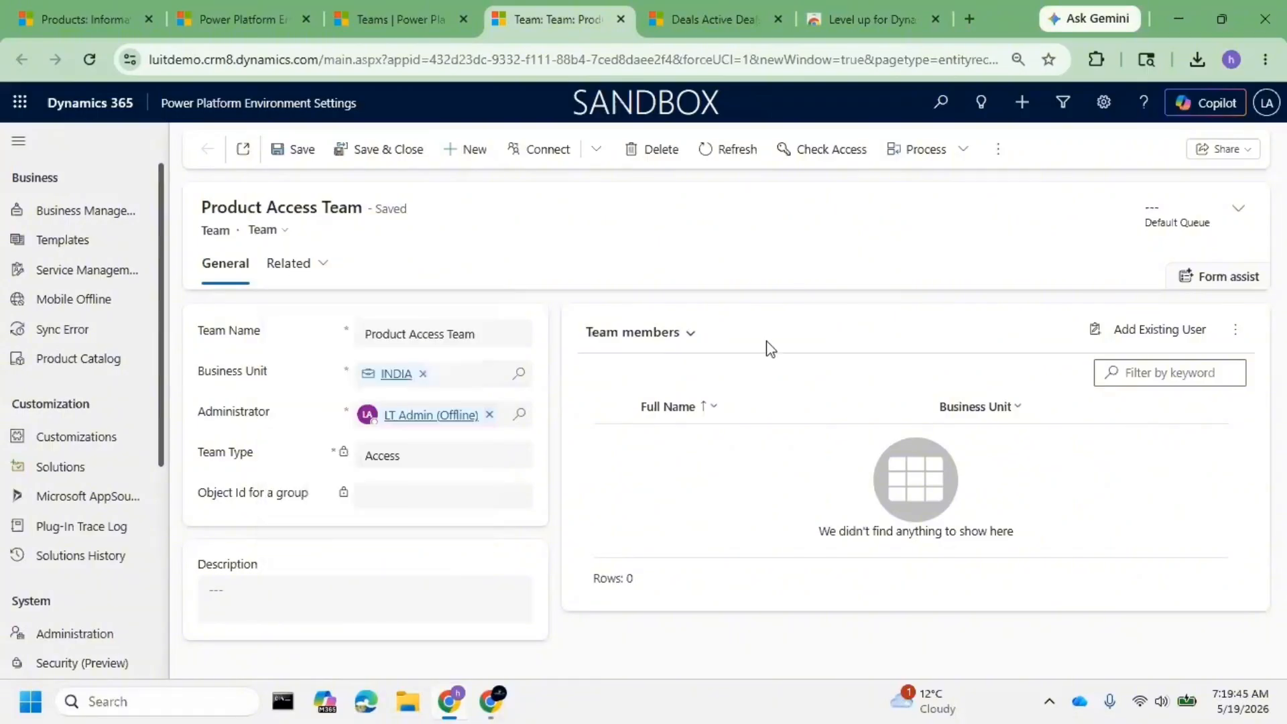
left_click(1132, 330)
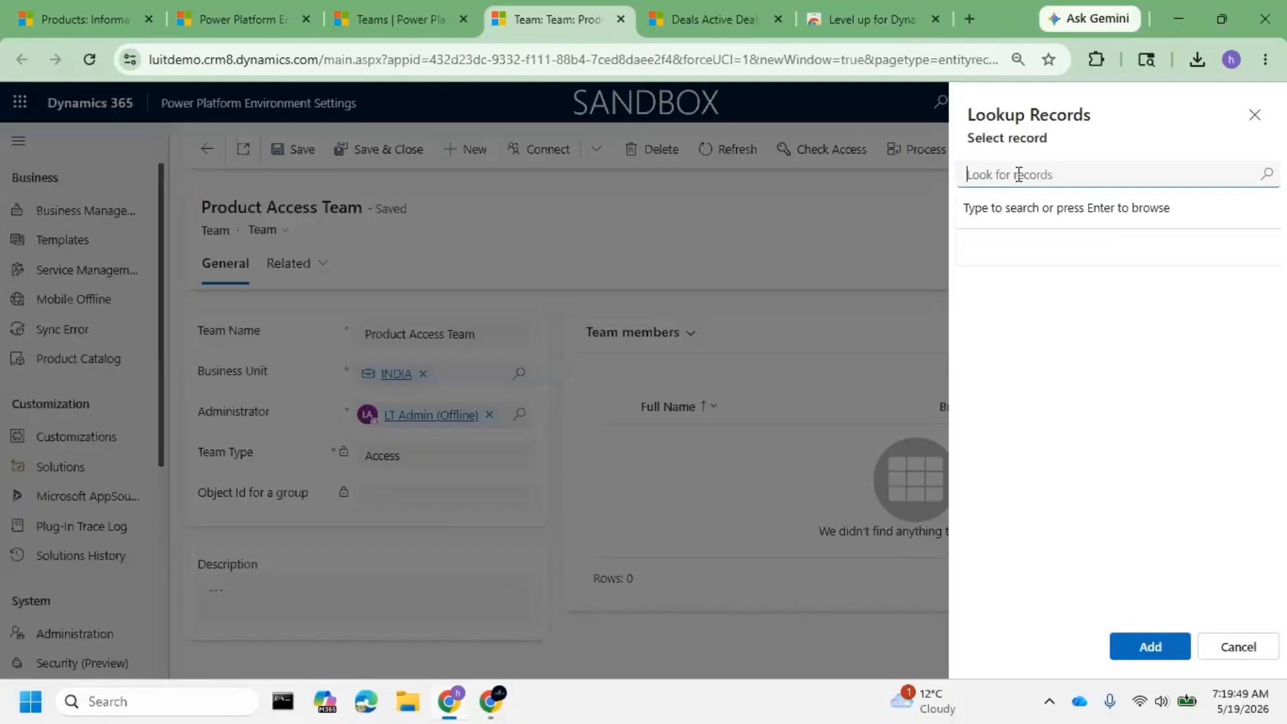
type("luit1")
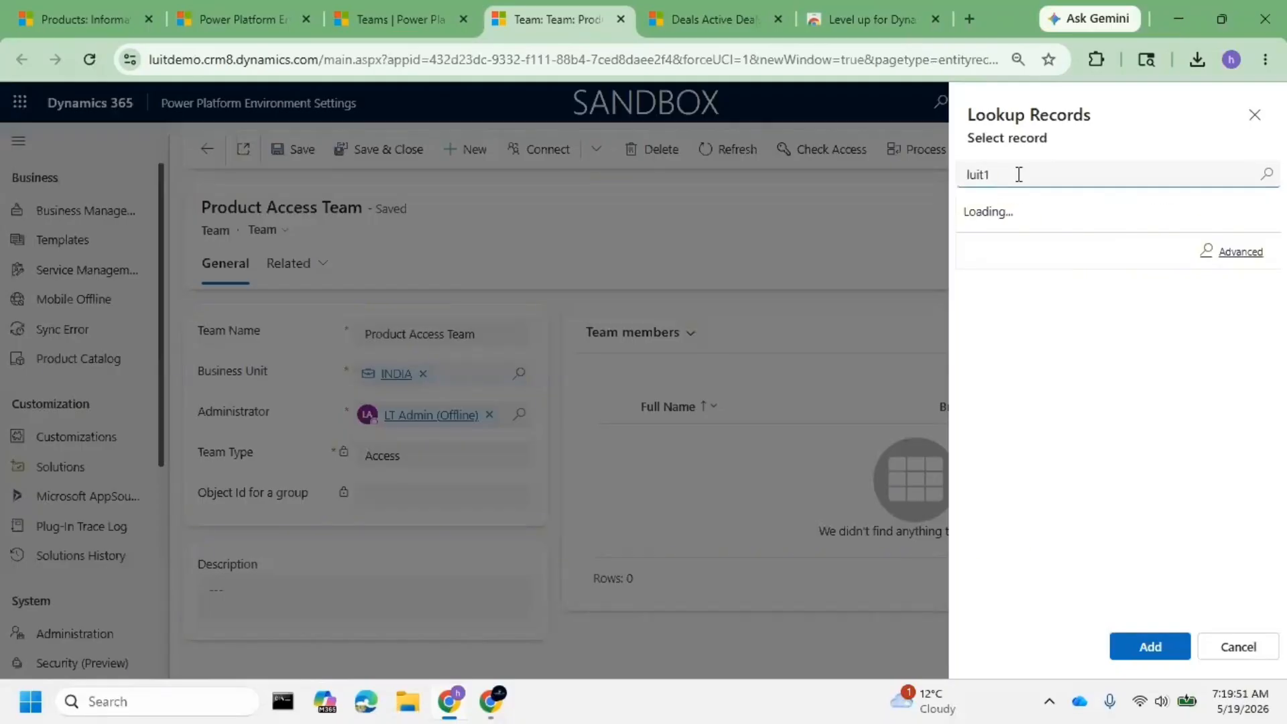
left_click(1070, 242)
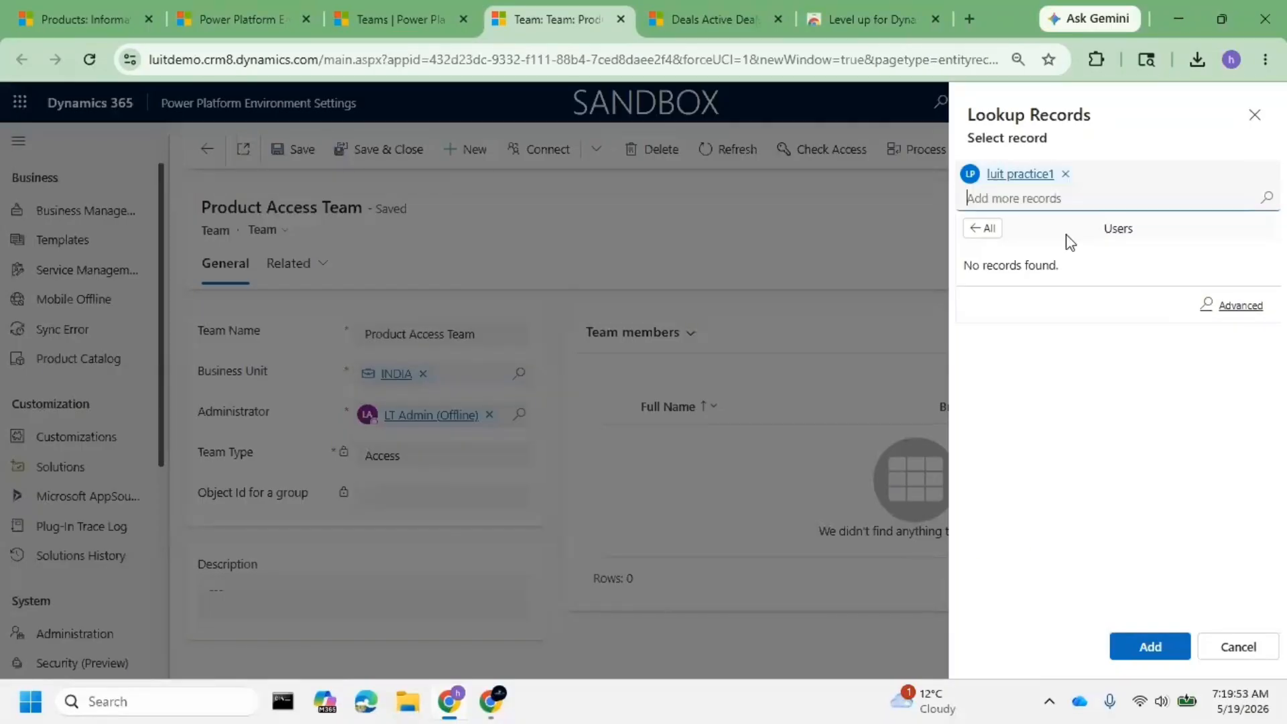
type("lui")
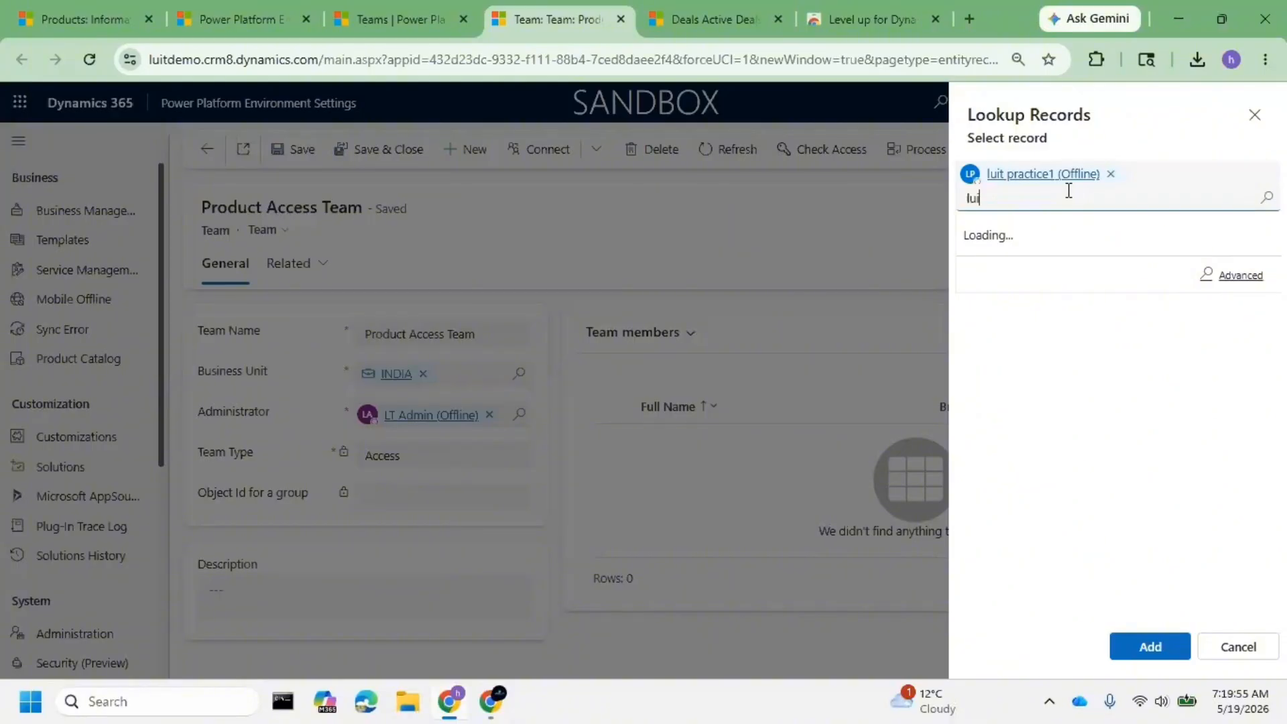
type("t2")
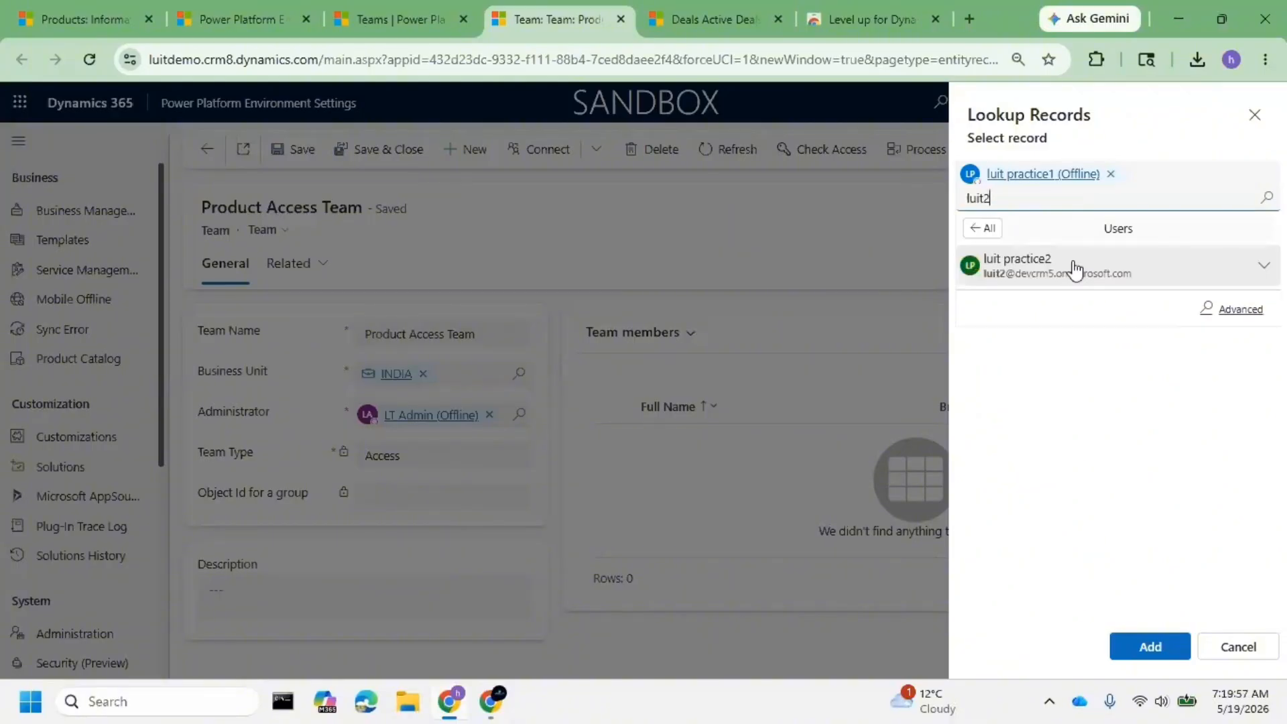
left_click(1075, 269)
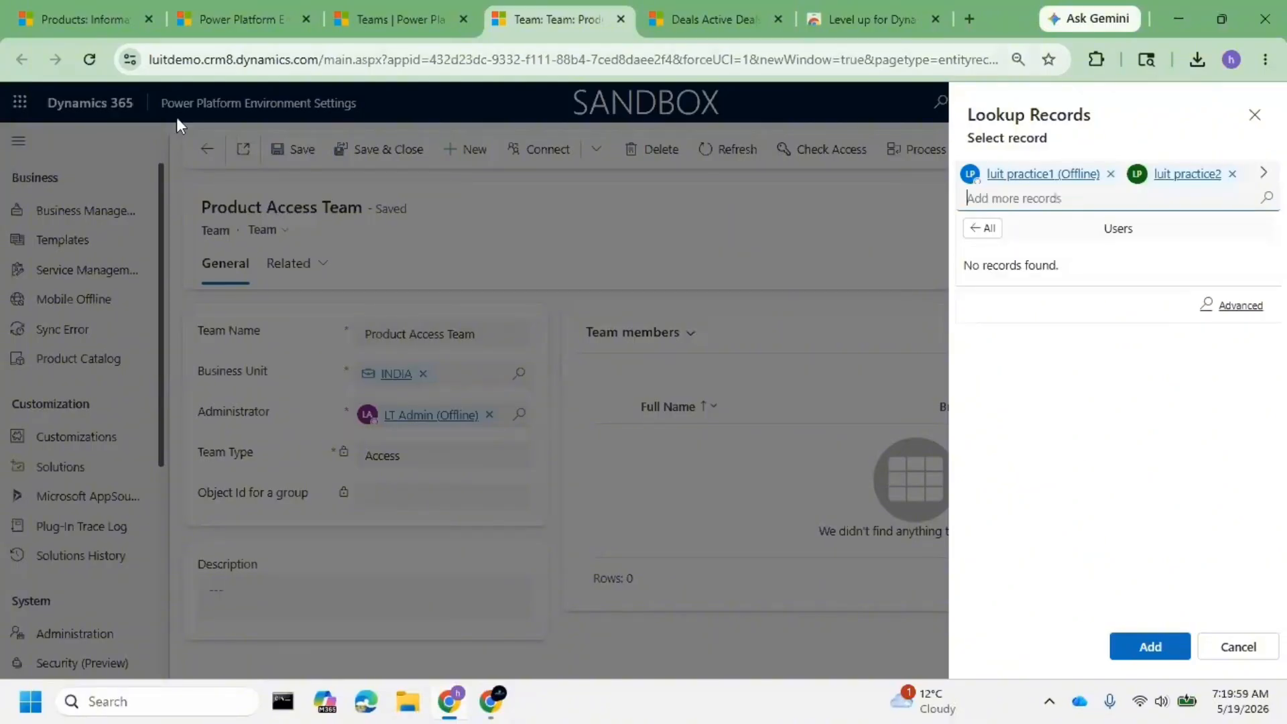
left_click(1132, 654)
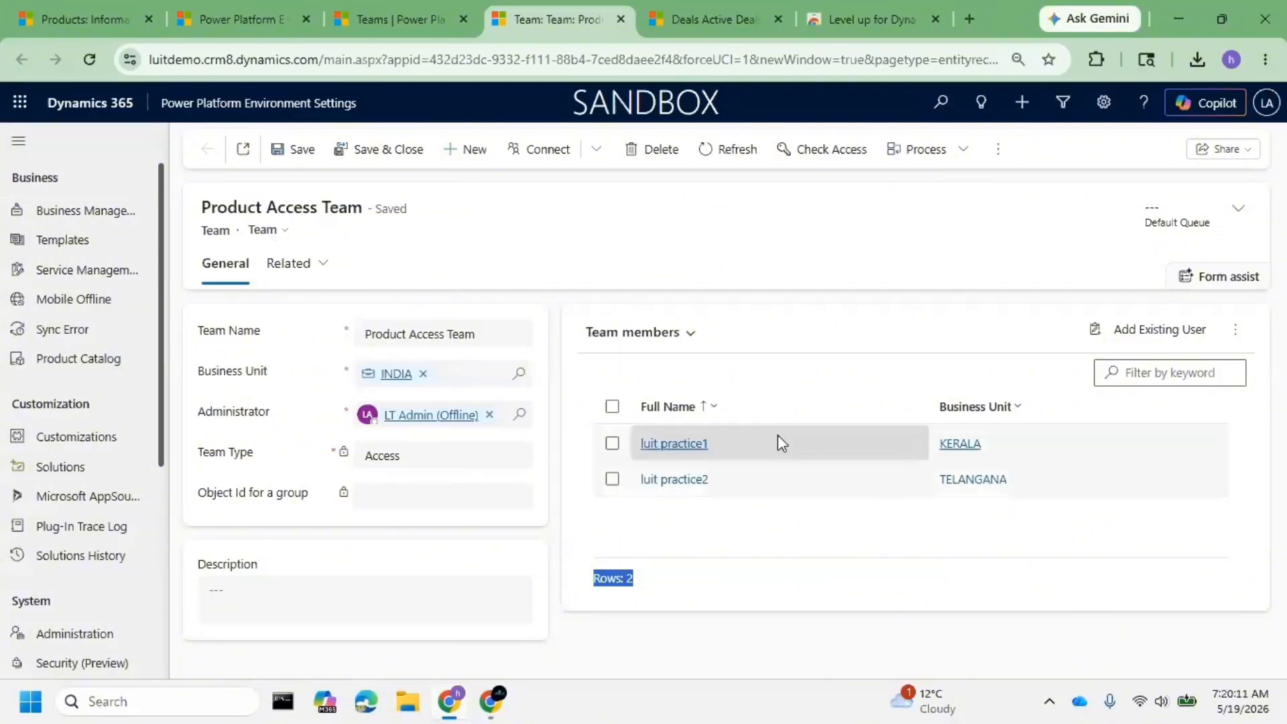
- Replace the team's INDIA business unit with KERALA and save the record
left_click(423, 374)
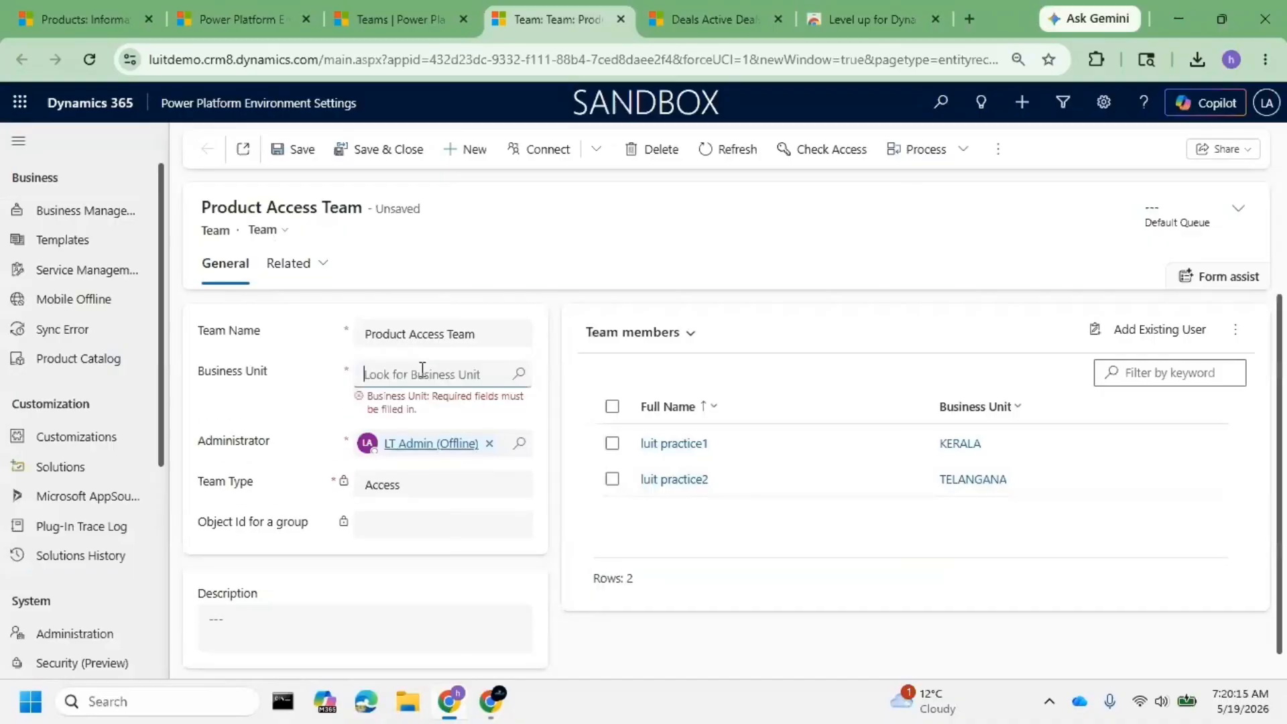
type("kerala")
left_click(428, 438)
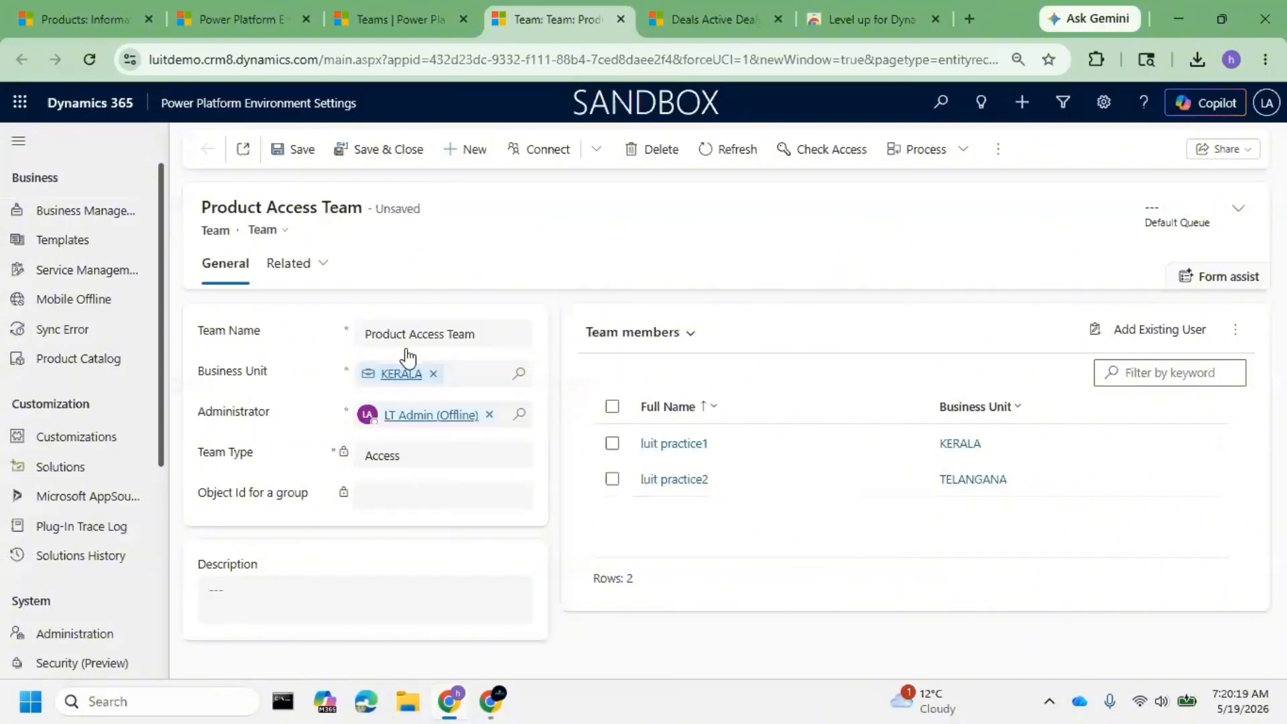
left_click(286, 155)
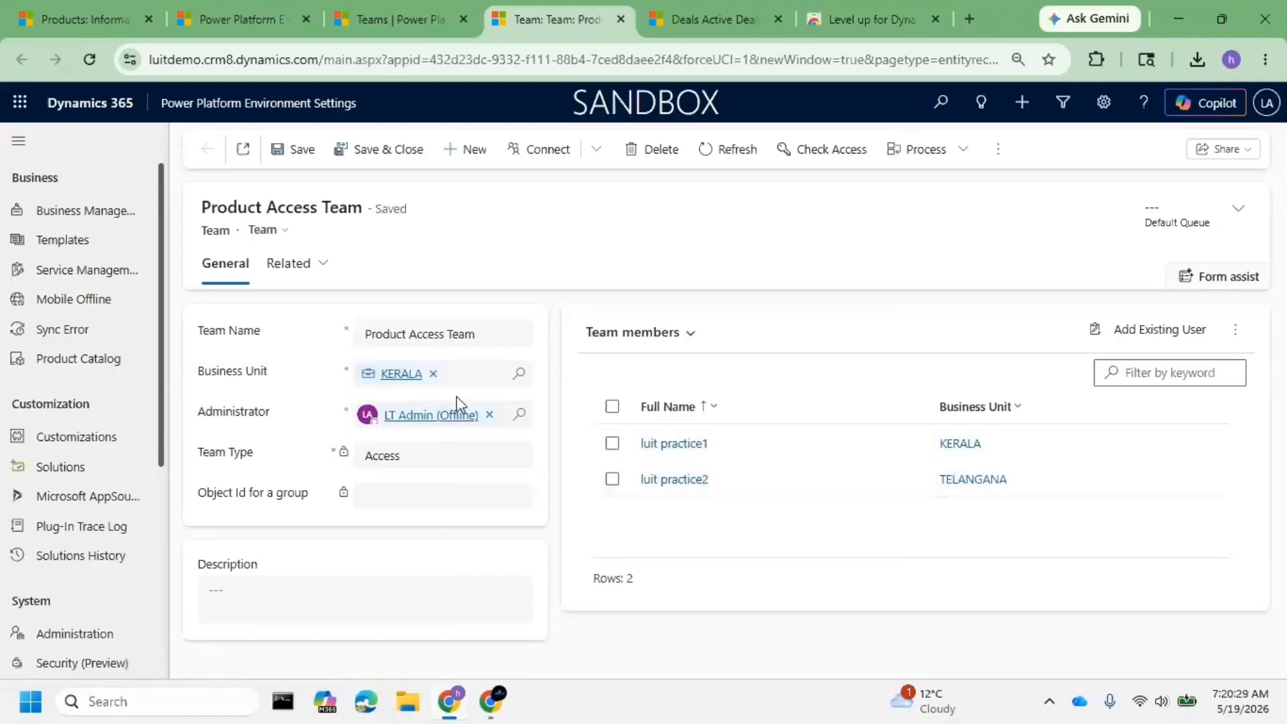
mouse_move(436, 430)
mouse_move(316, 372)
- Return to the P1 product tab and open Advanced Settings from the gear menu
left_click(277, 276)
left_click(477, 129)
left_click(669, 39)
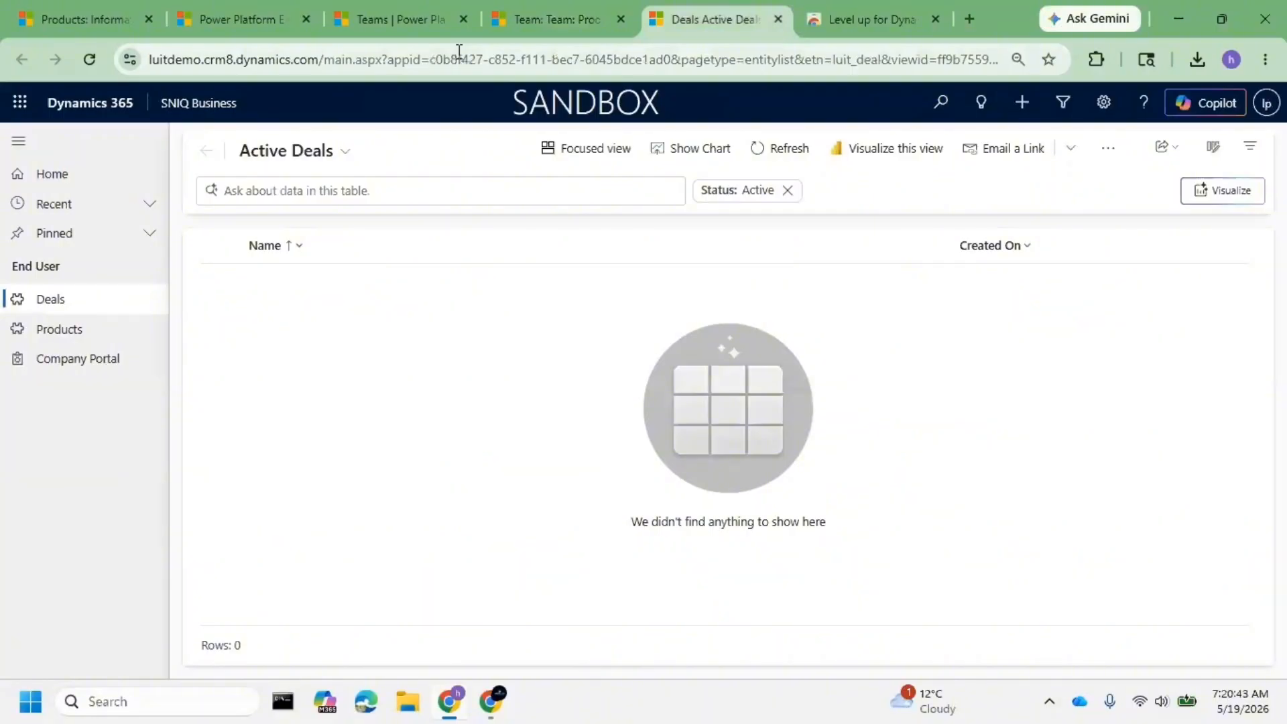
left_click(119, 11)
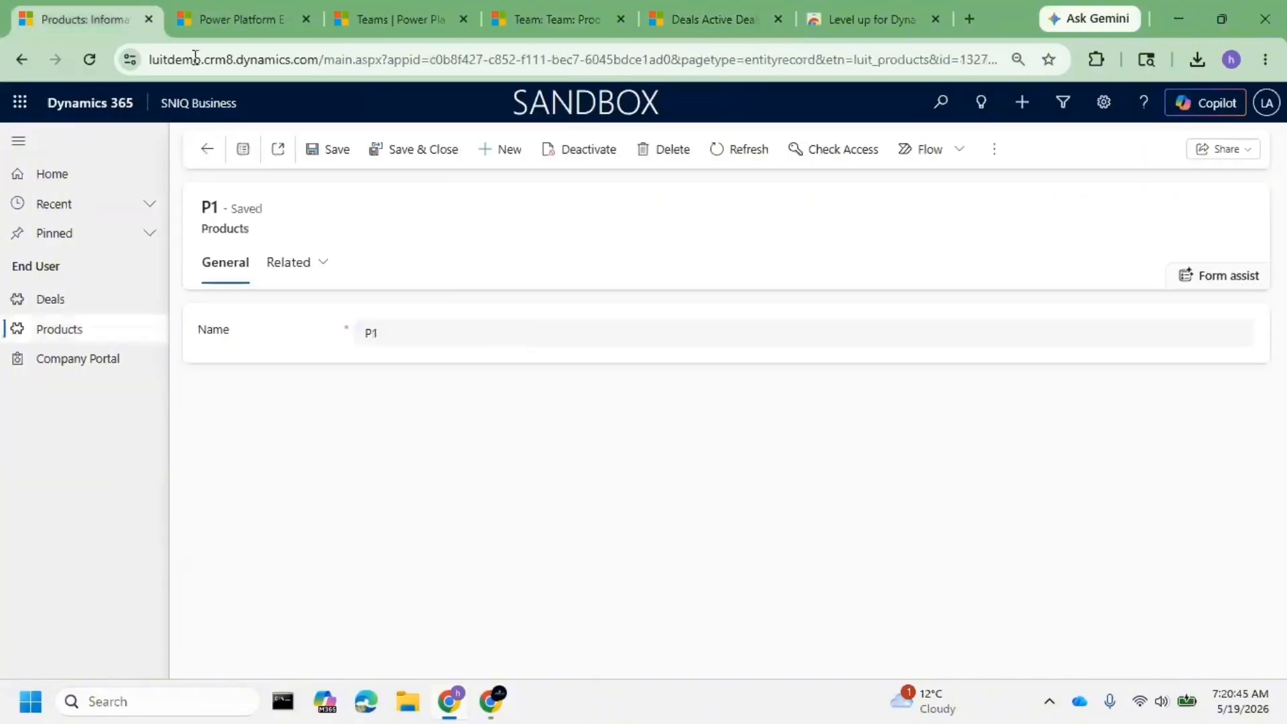
left_click(1103, 102)
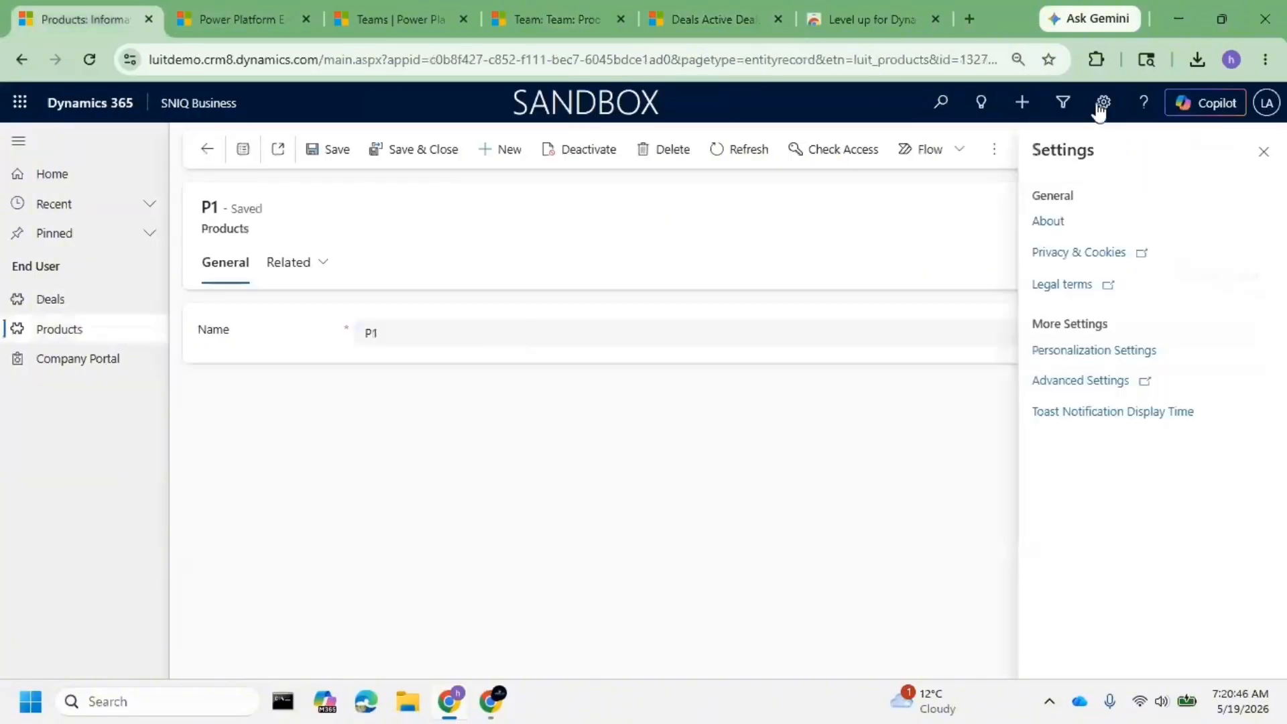
left_click(1077, 380)
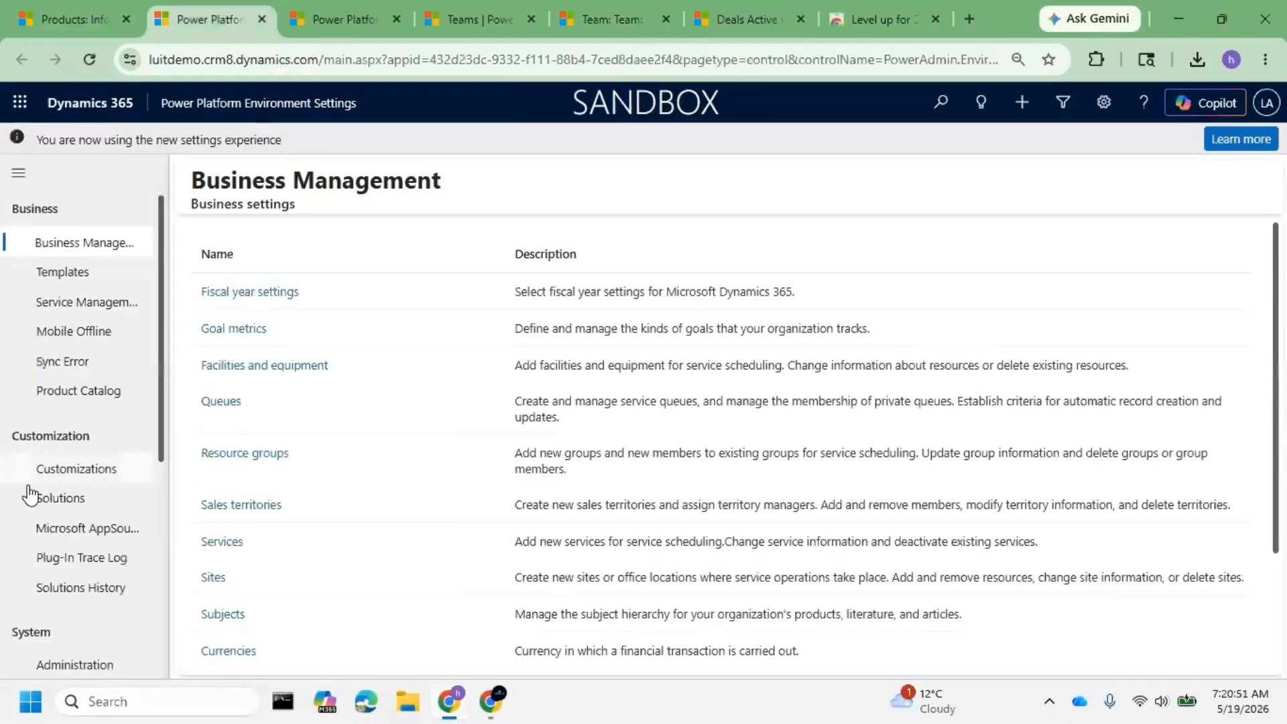
scroll(75, 519, "down", 3)
scroll(75, 519, "down", 3)
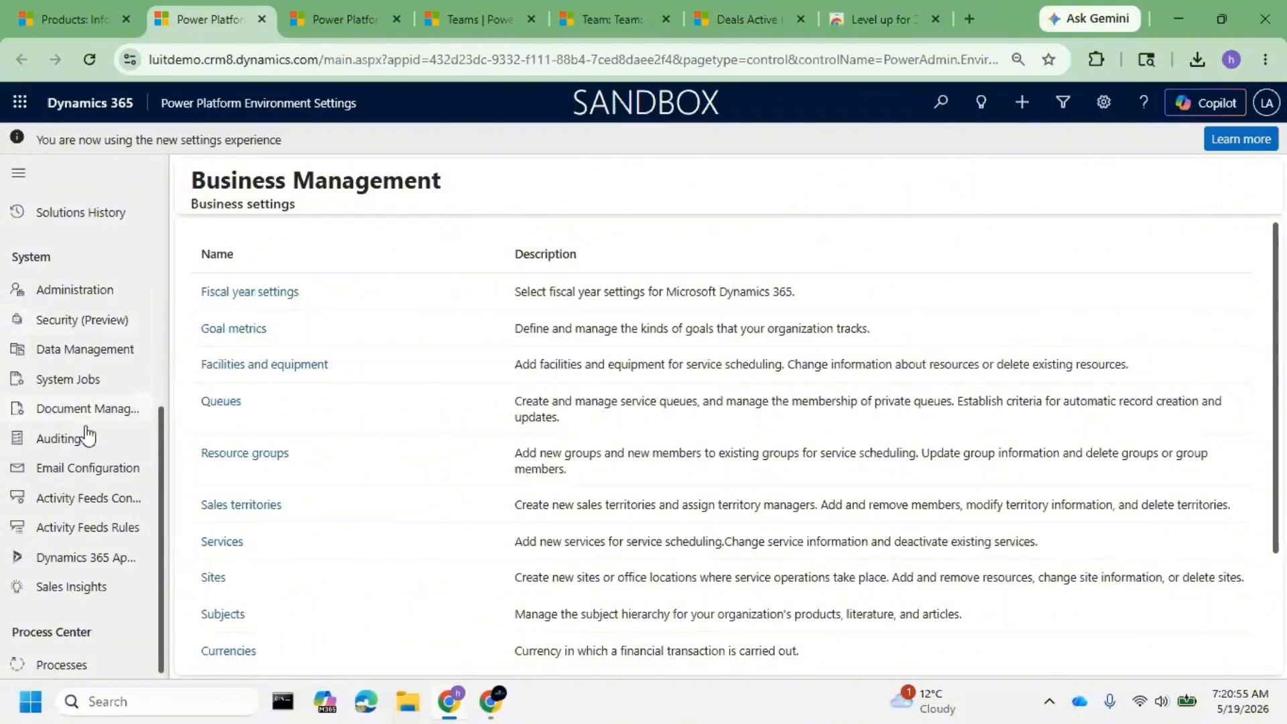
scroll(85, 426, "up", 3)
- Go to the environment's Solutions list and open Day 11 Security
left_click(89, 312)
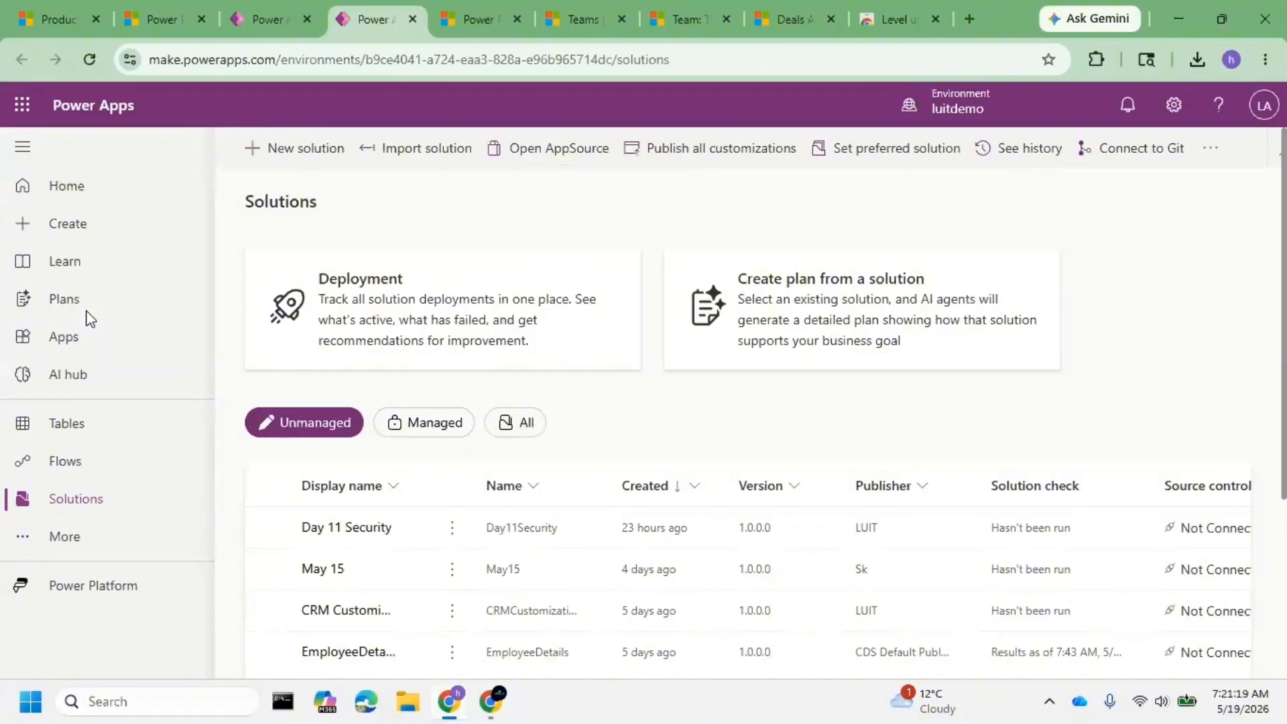
left_click(355, 530)
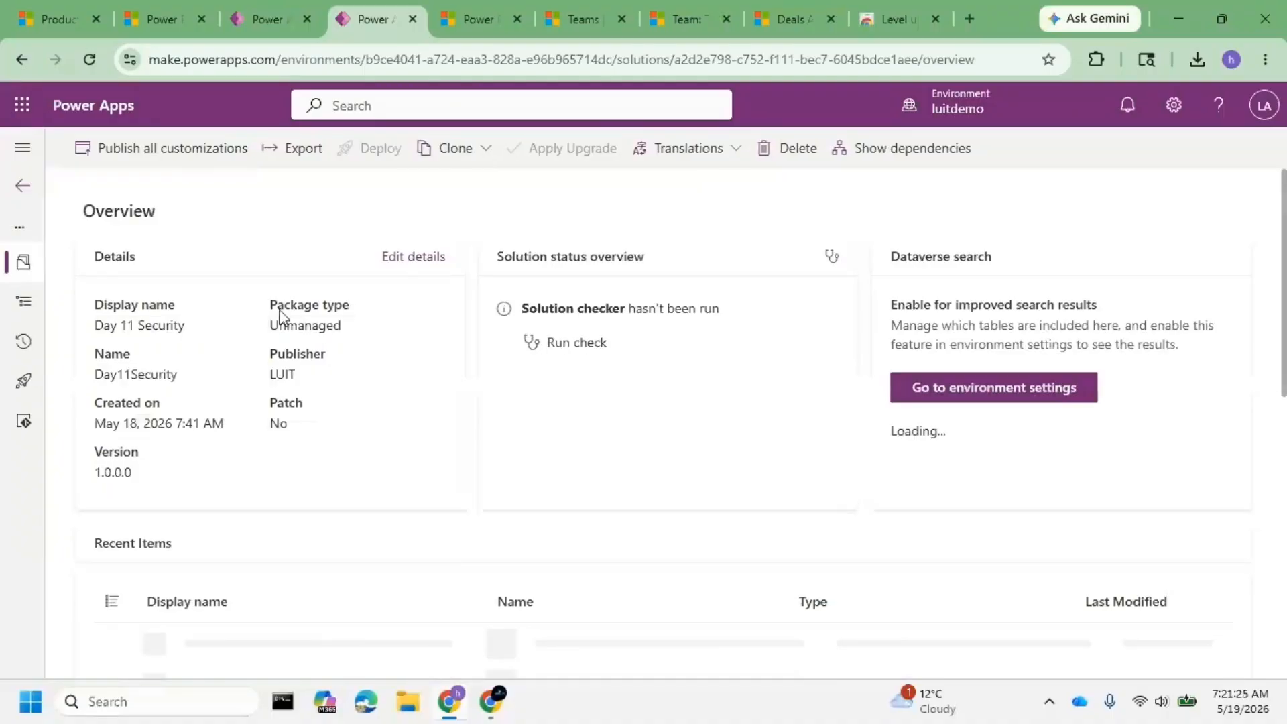
- Expand Objects > Tables > Products in Day 11 Security and open its table properties
left_click(22, 308)
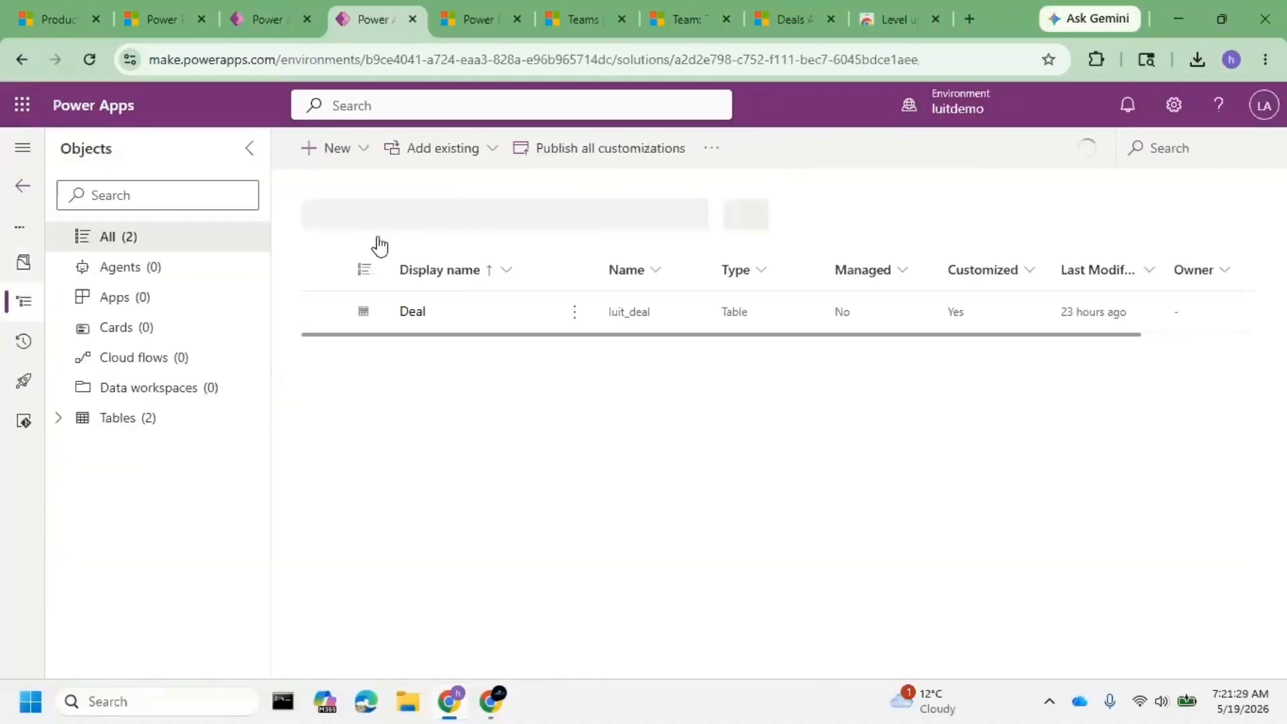
left_click(59, 419)
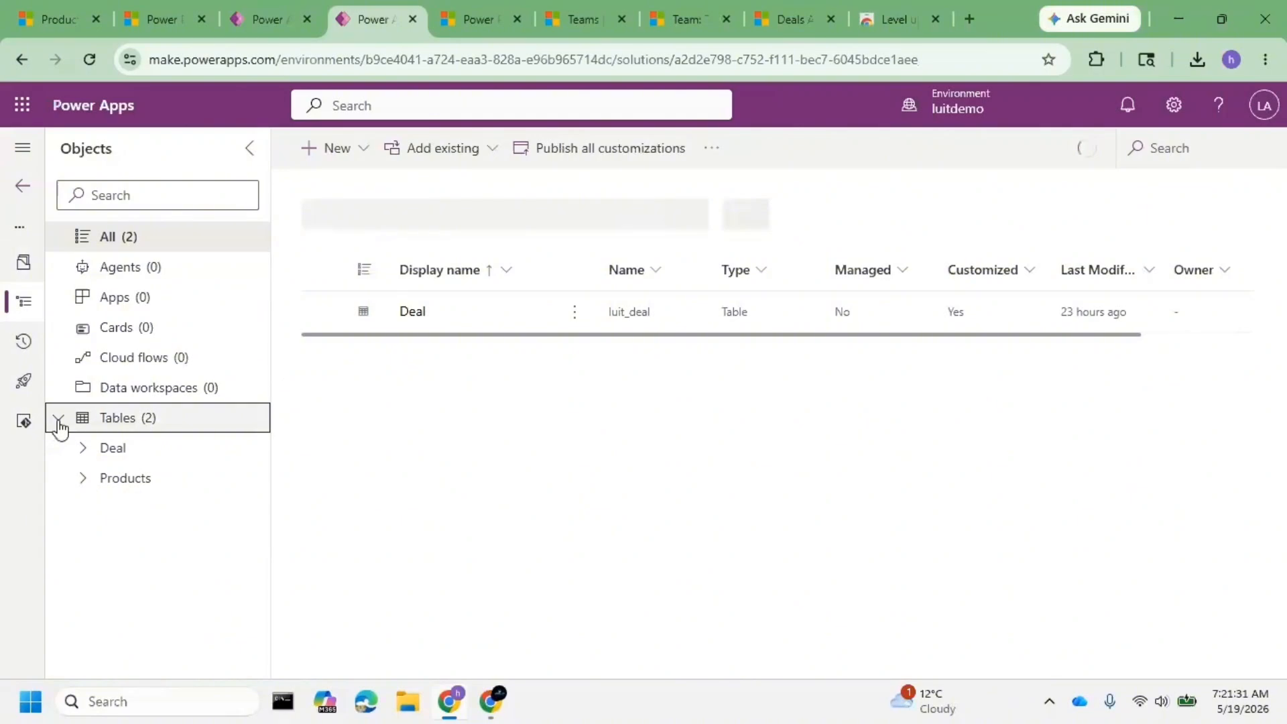
left_click(183, 483)
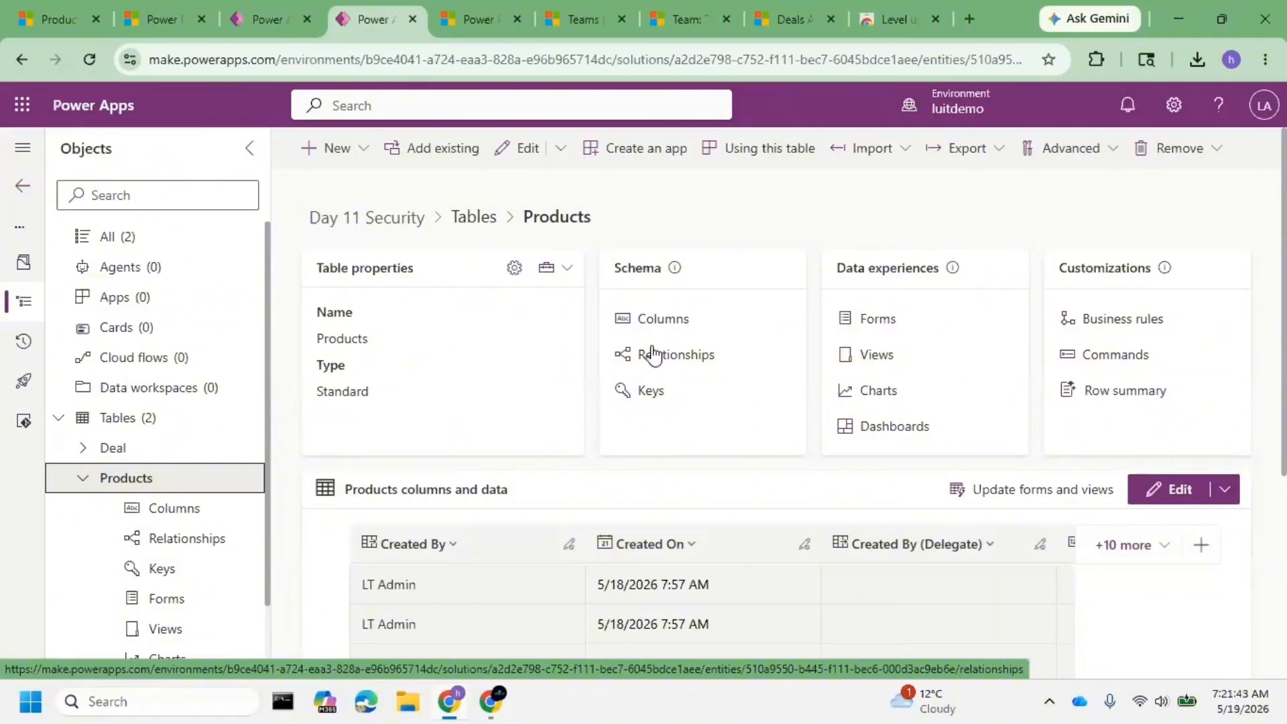
left_click(522, 266)
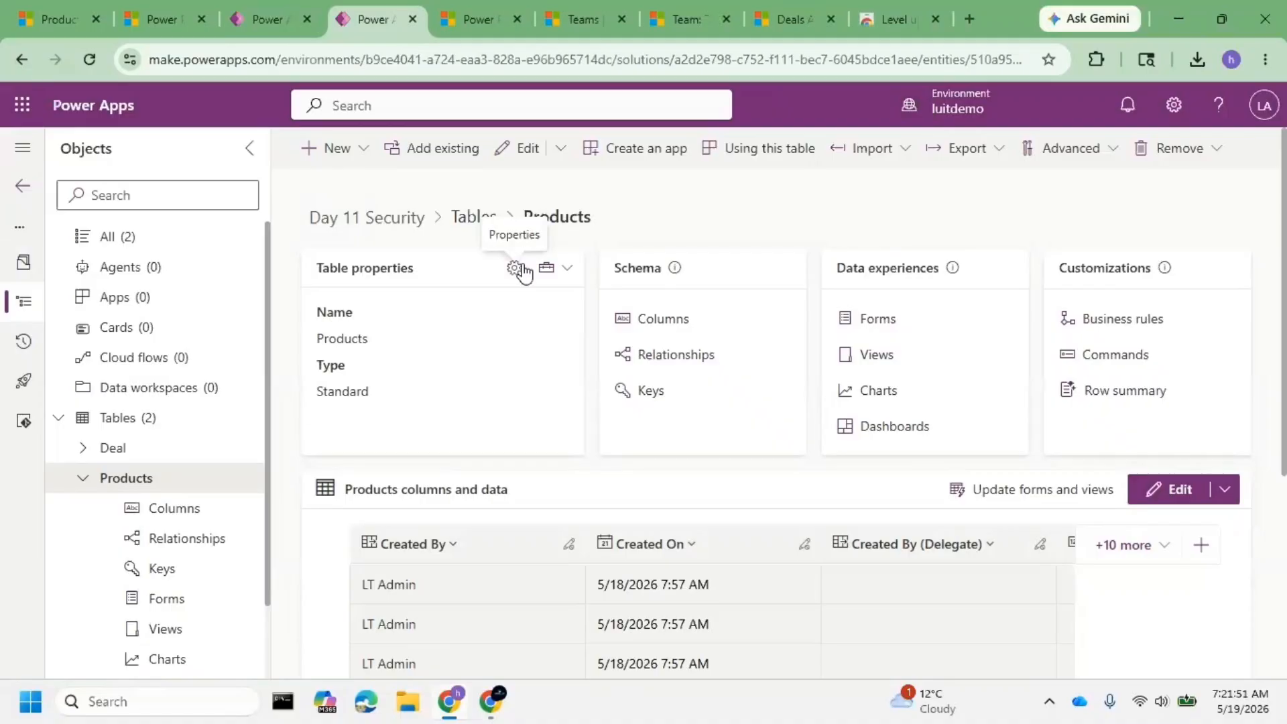
- Inspect the Products table's advanced options, including 'Have an access team', then cancel
left_click(515, 268)
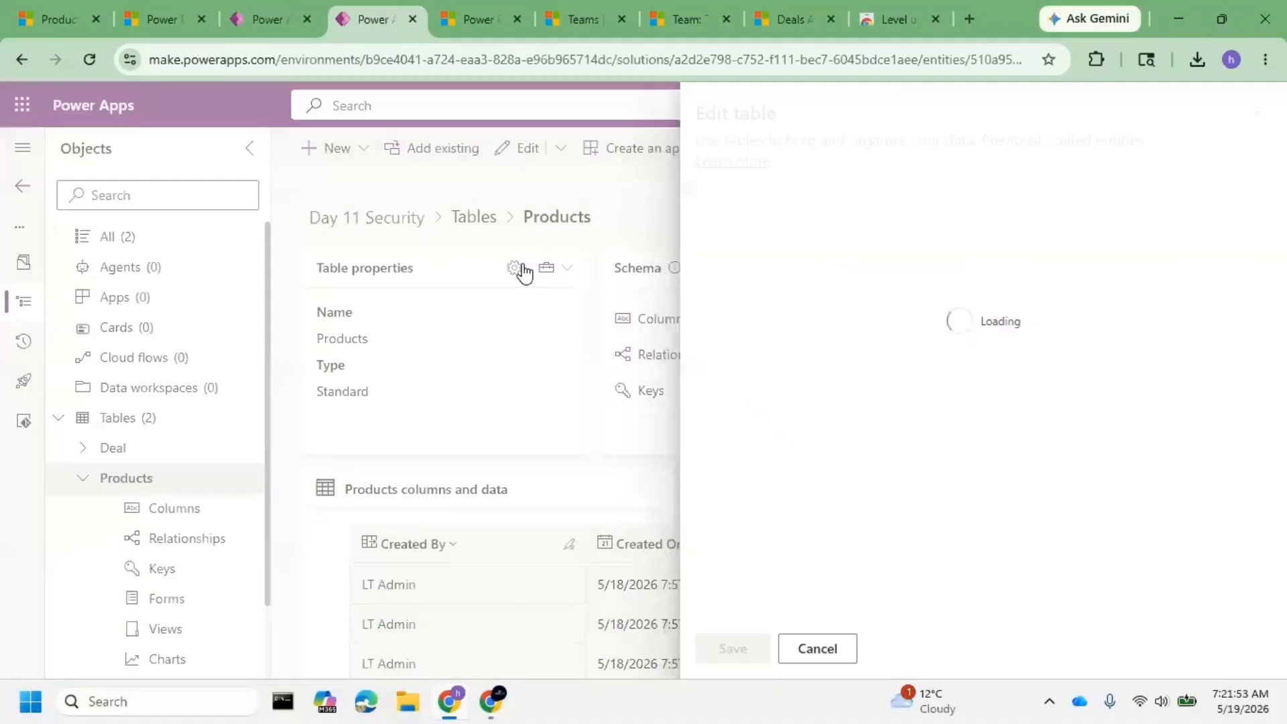
left_click(775, 523)
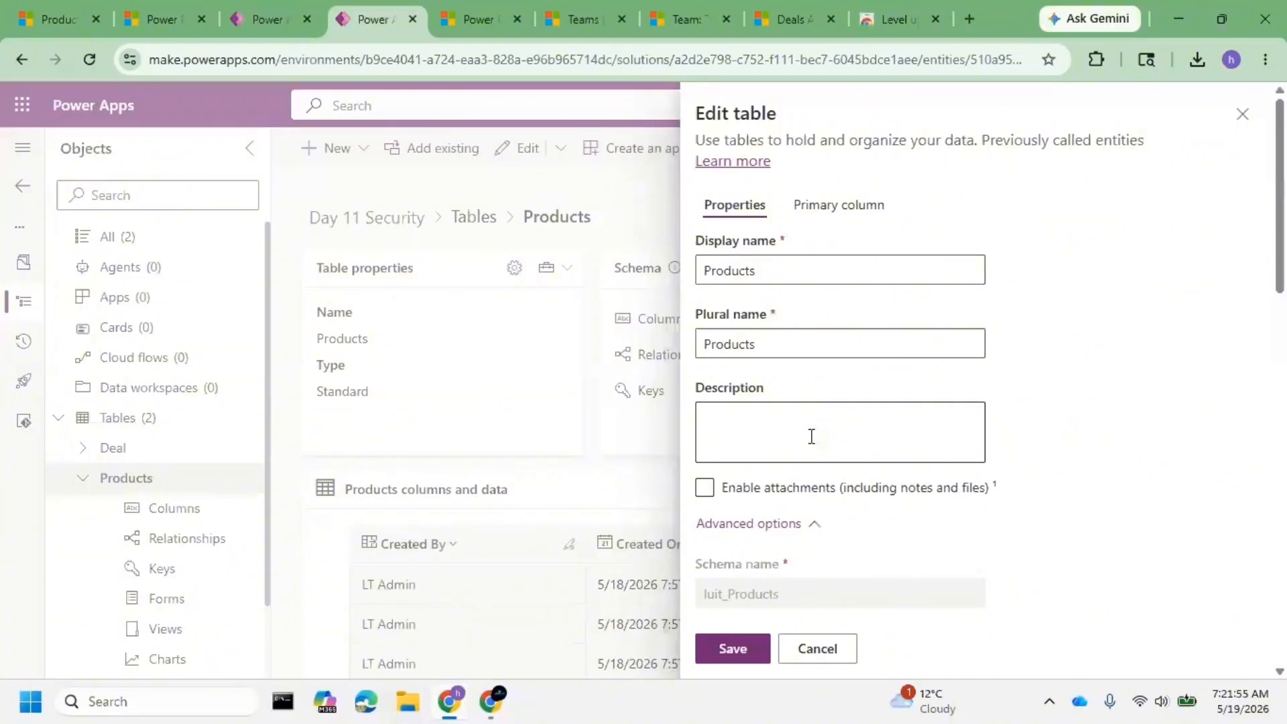
scroll(810, 436, "down", 10)
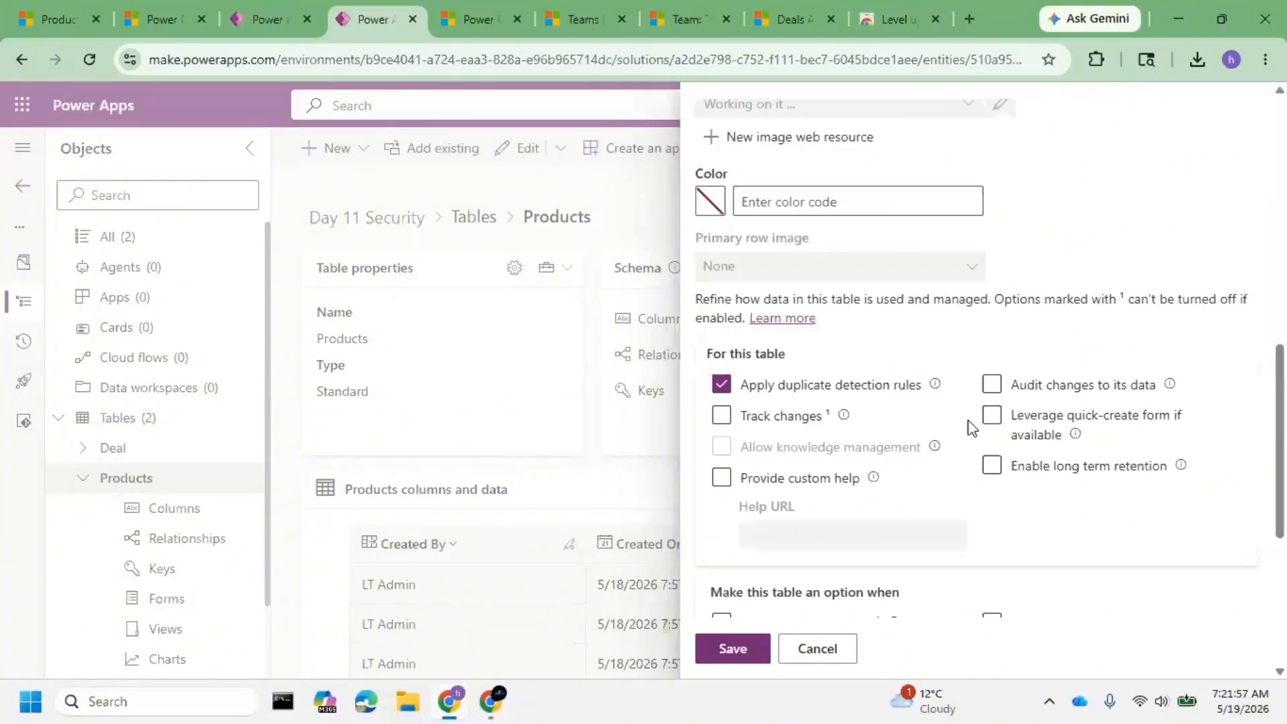
scroll(905, 406, "down", 3)
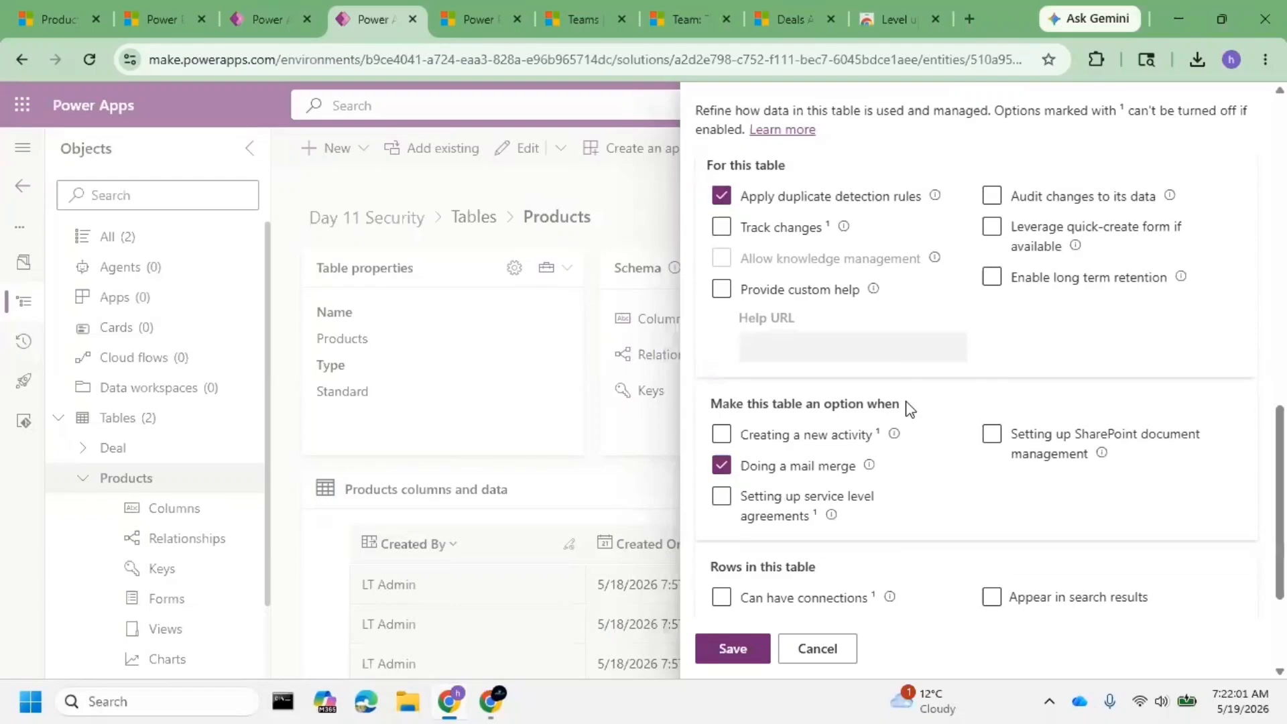
scroll(909, 408, "down", 3)
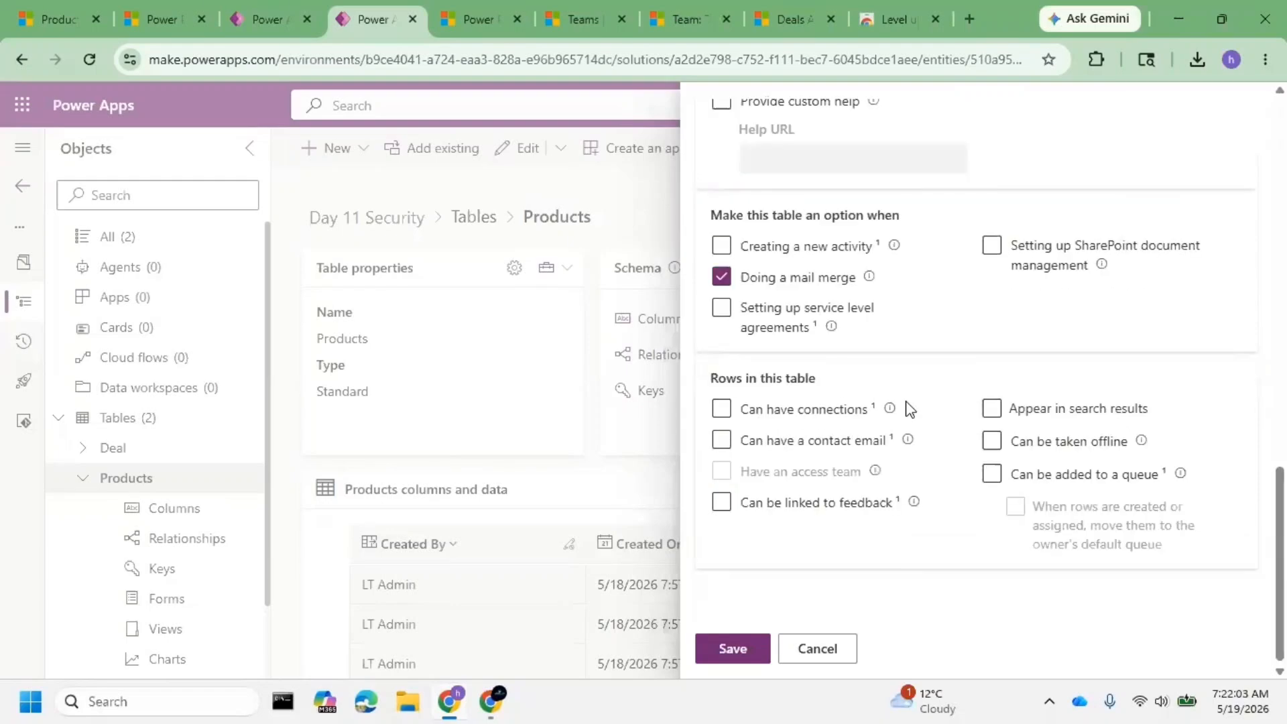
left_click(878, 443)
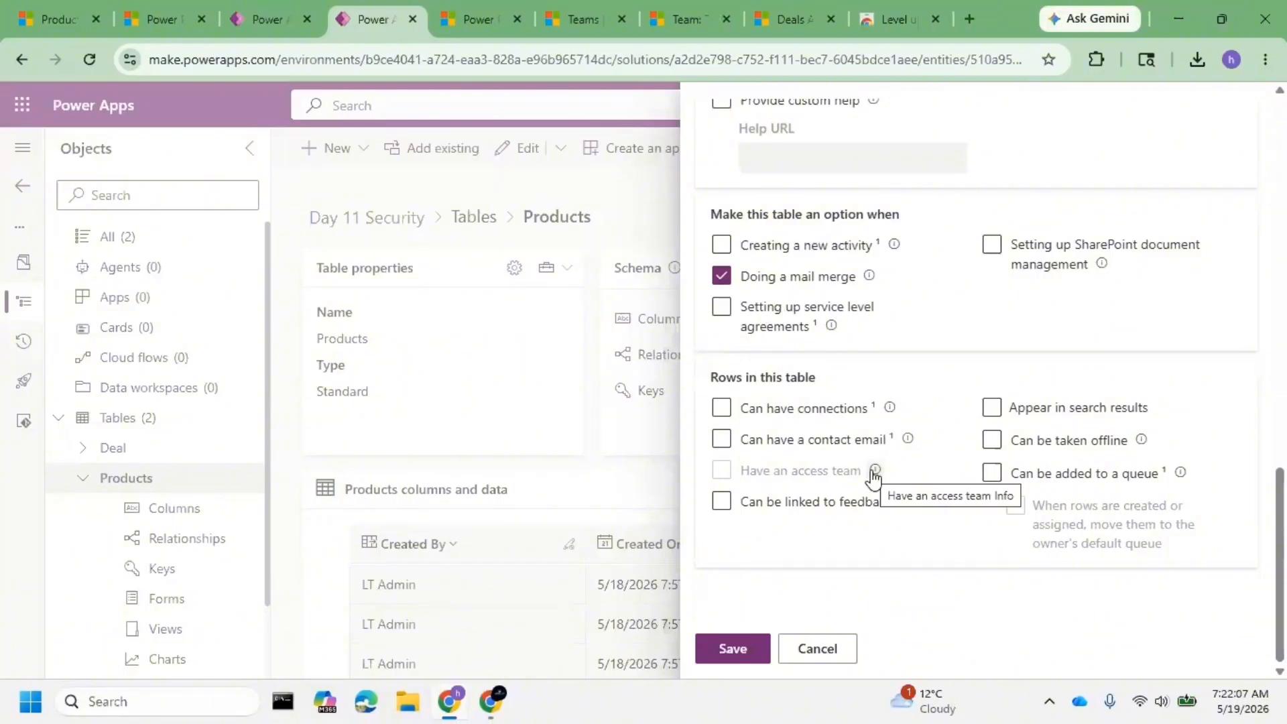
left_click(872, 471)
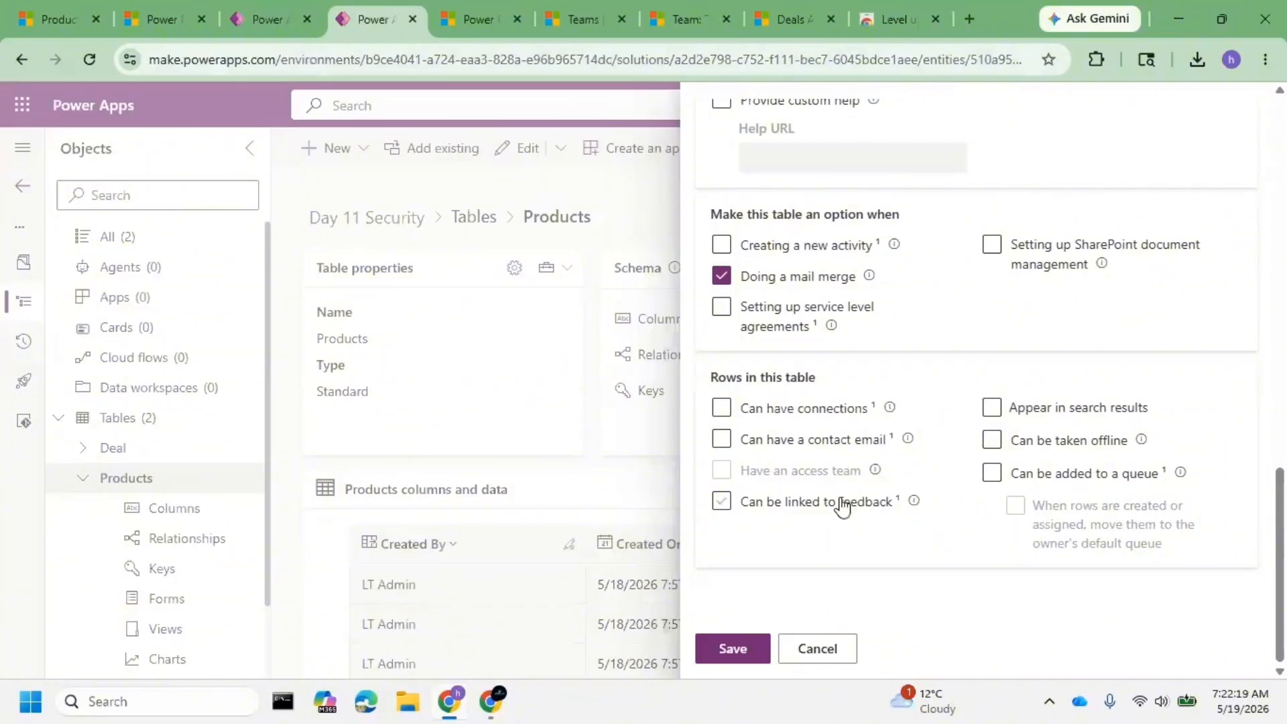
left_click(817, 648)
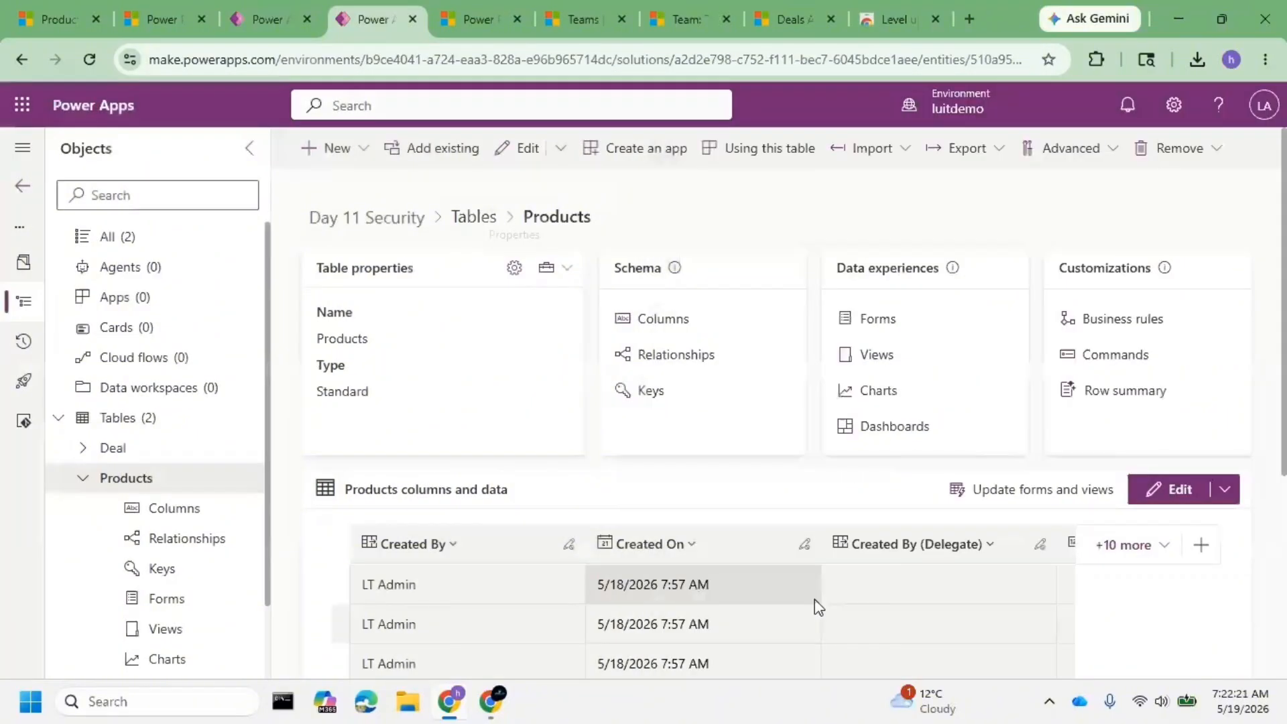
- Turn on 'Have an access team' in the Deal table's advanced properties and save the table
left_click(108, 449)
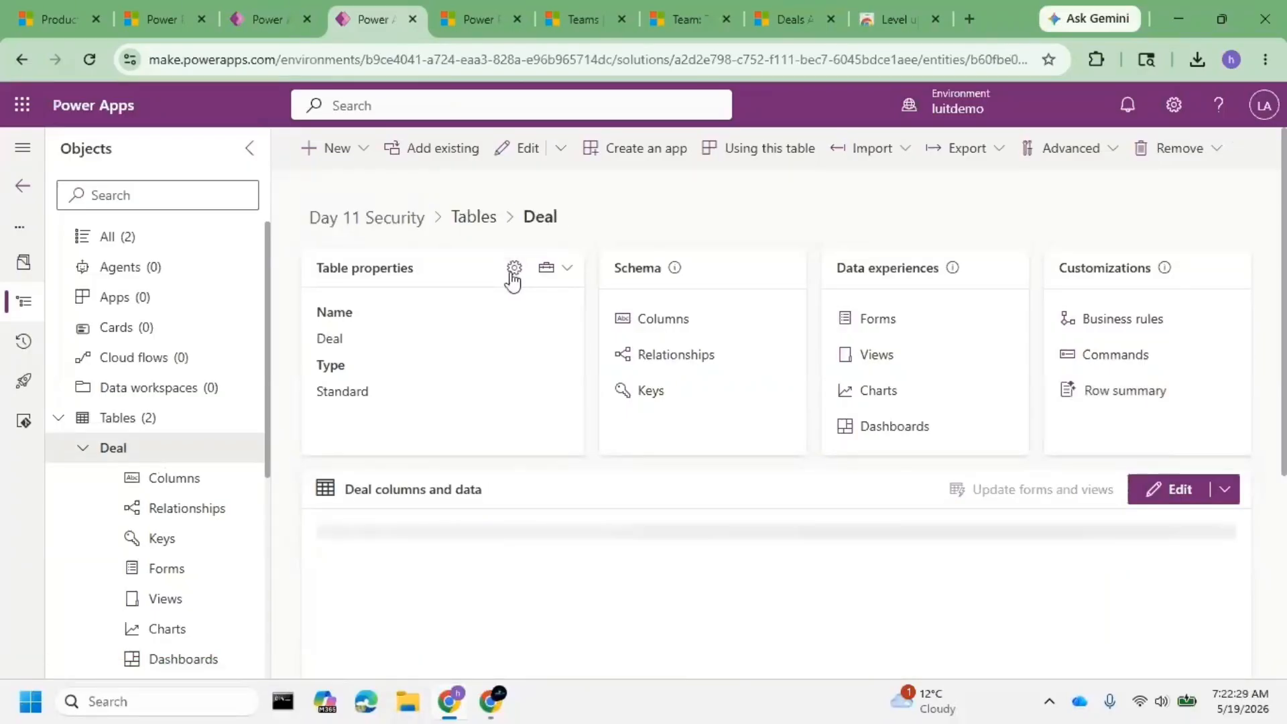
left_click(513, 268)
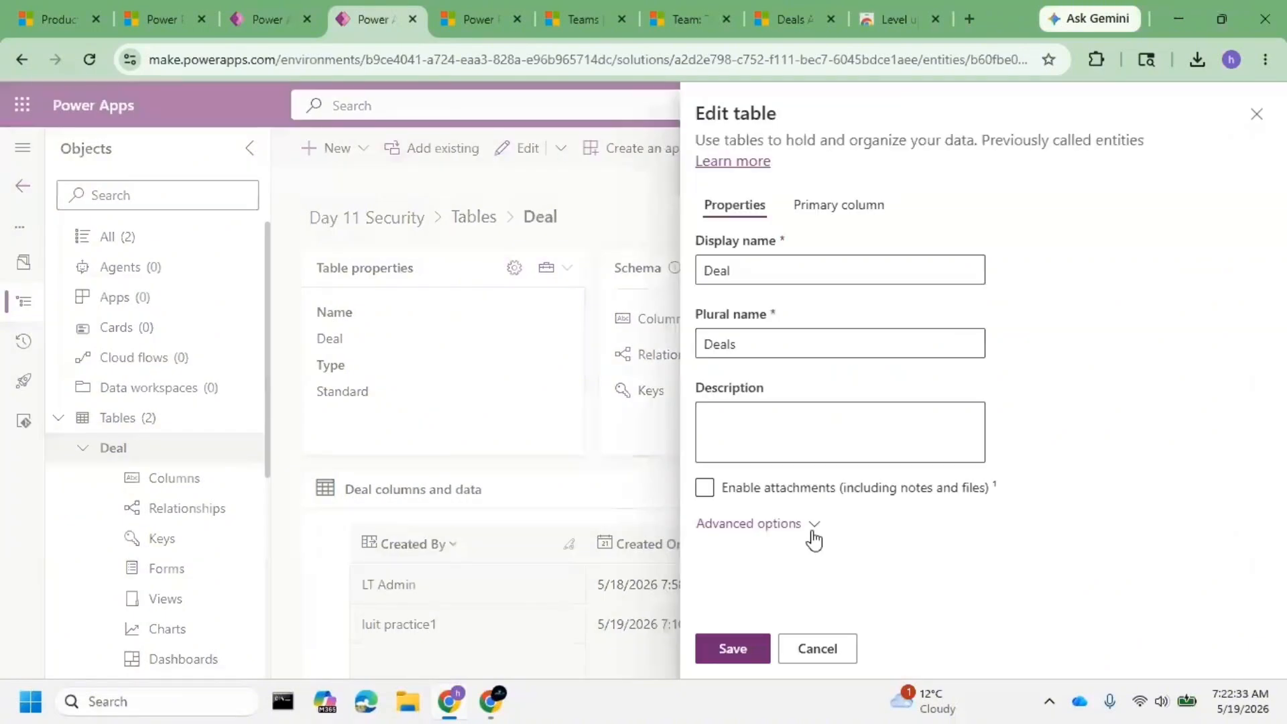
left_click(812, 533)
scroll(828, 432, "down", 5)
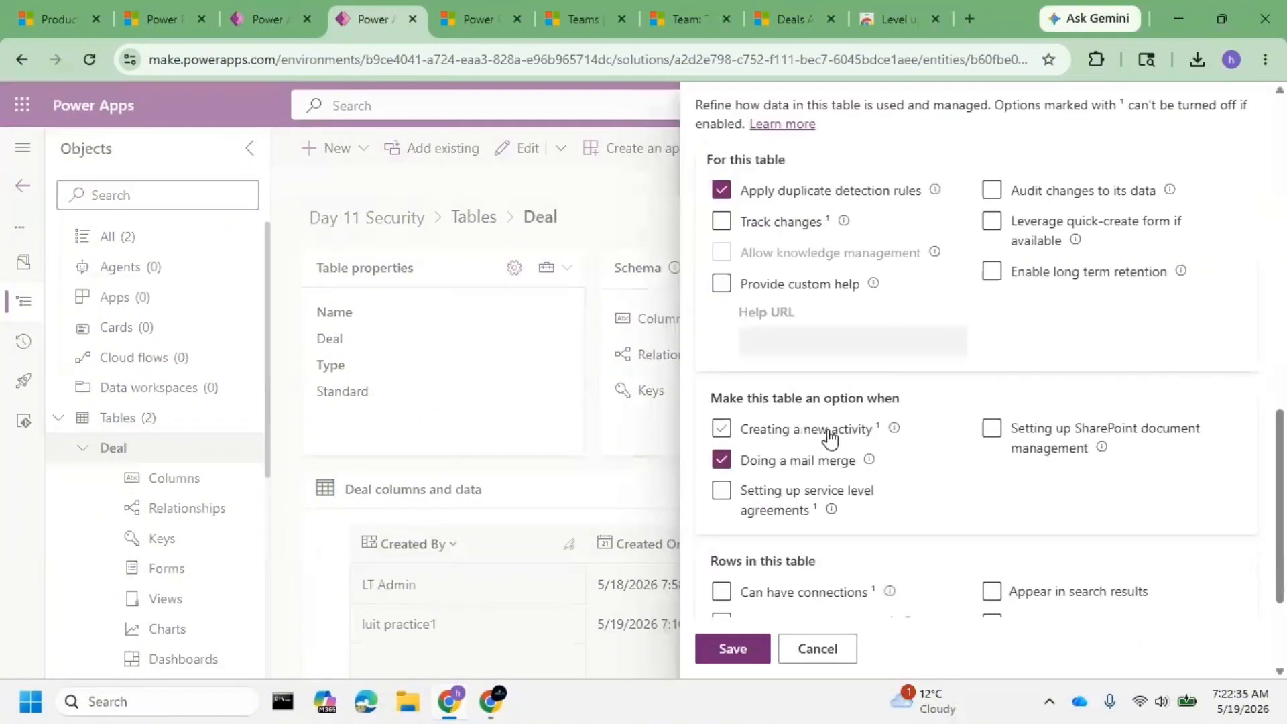
scroll(829, 437, "down", 3)
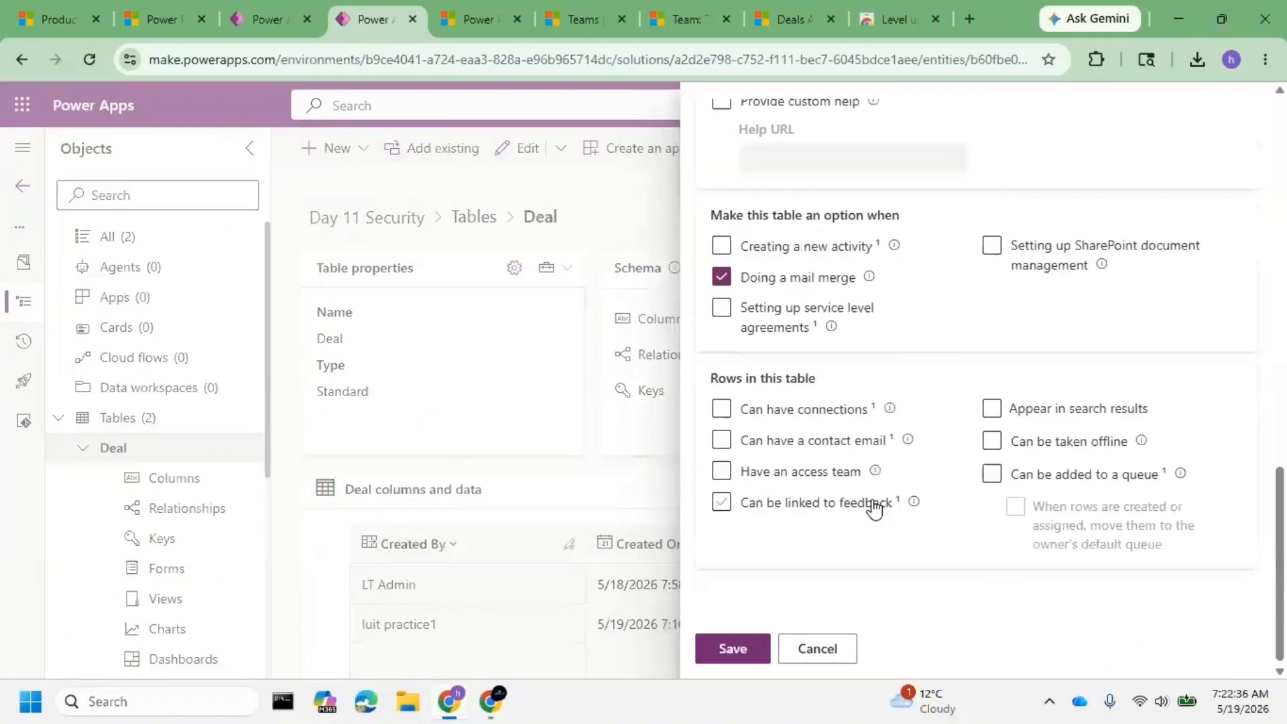
left_click(722, 472)
left_click(747, 643)
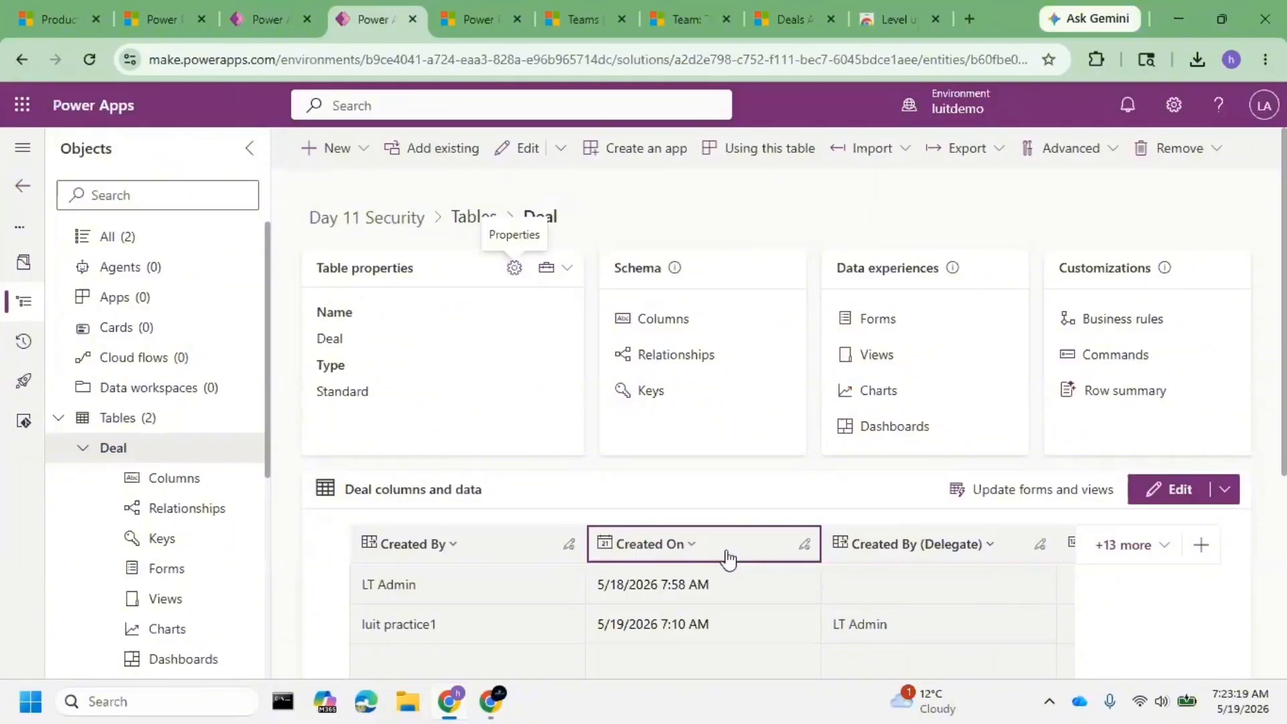
scroll(207, 412, "down", 4)
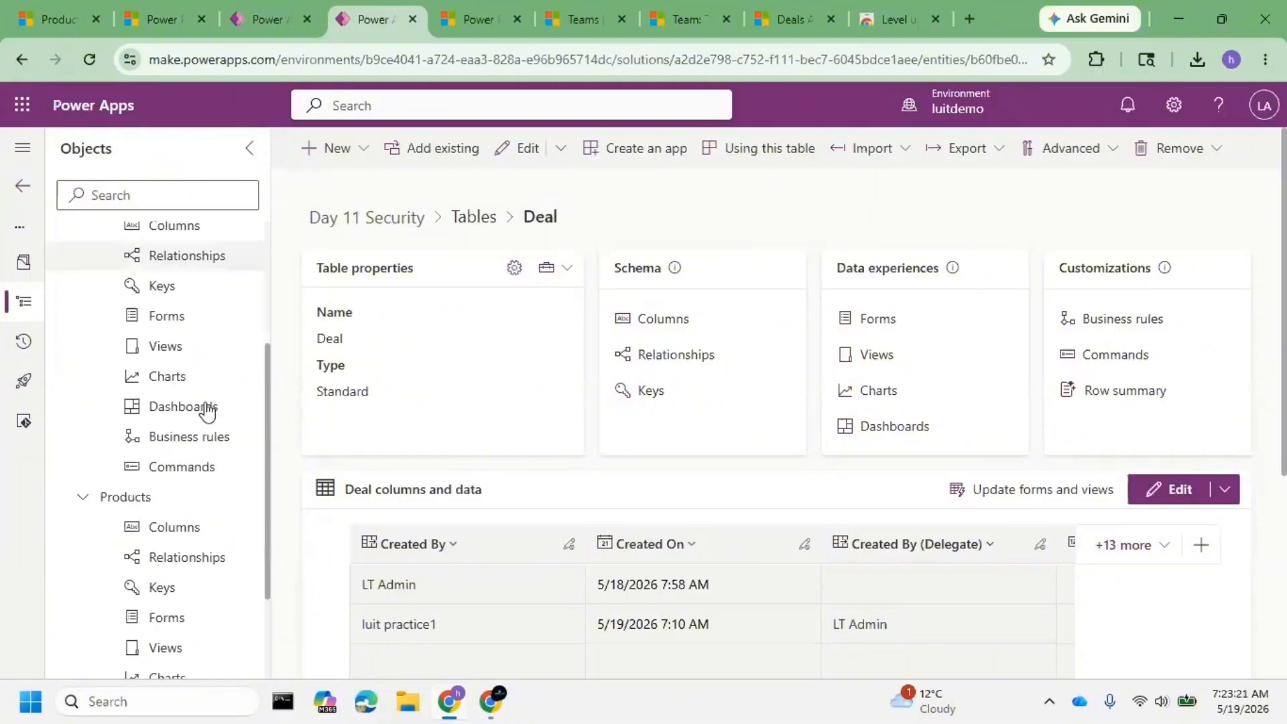
scroll(207, 402, "up", 4)
scroll(235, 423, "down", 3)
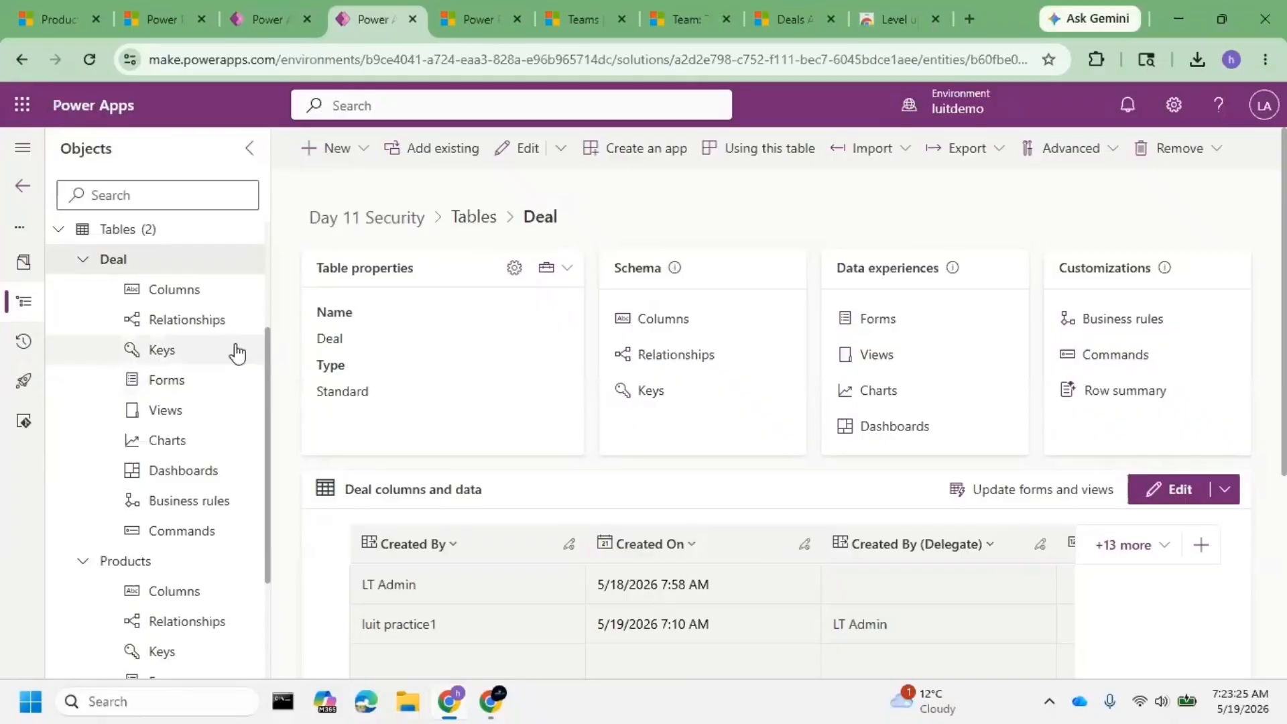
- Open Access team templates under Security (Preview) in the Dynamics 365 environment settings
left_click(158, 20)
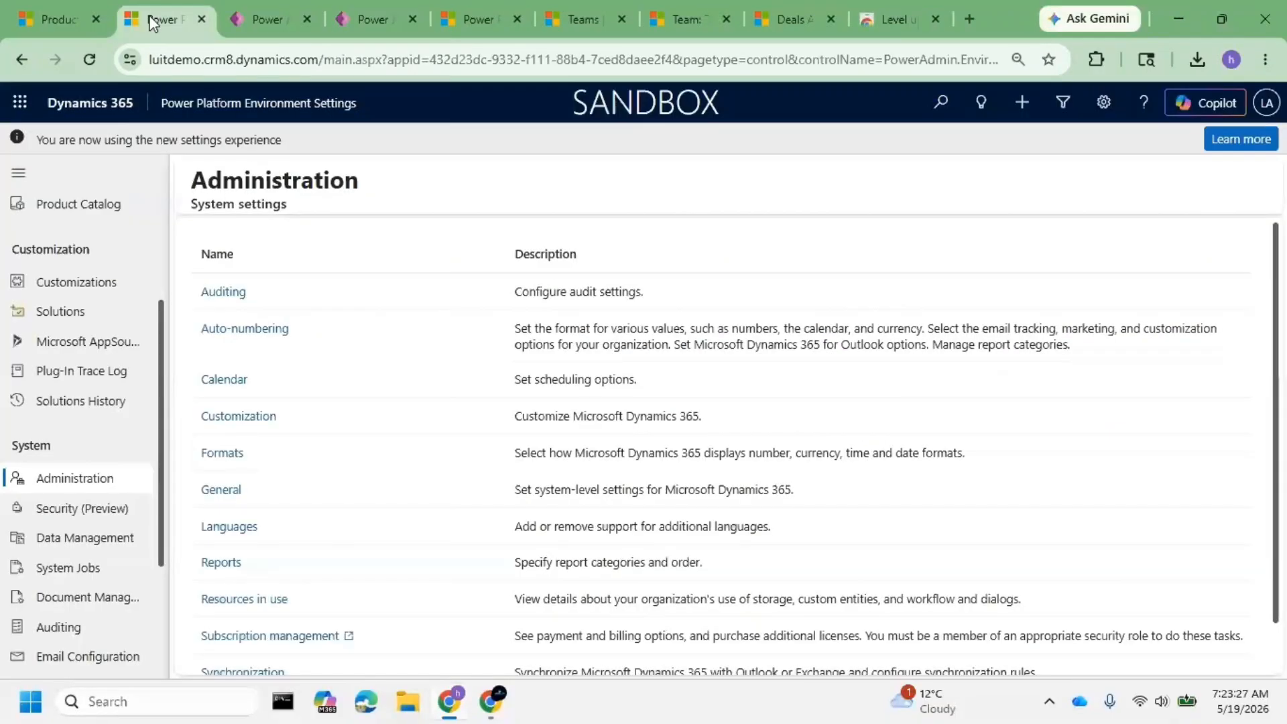
left_click(94, 508)
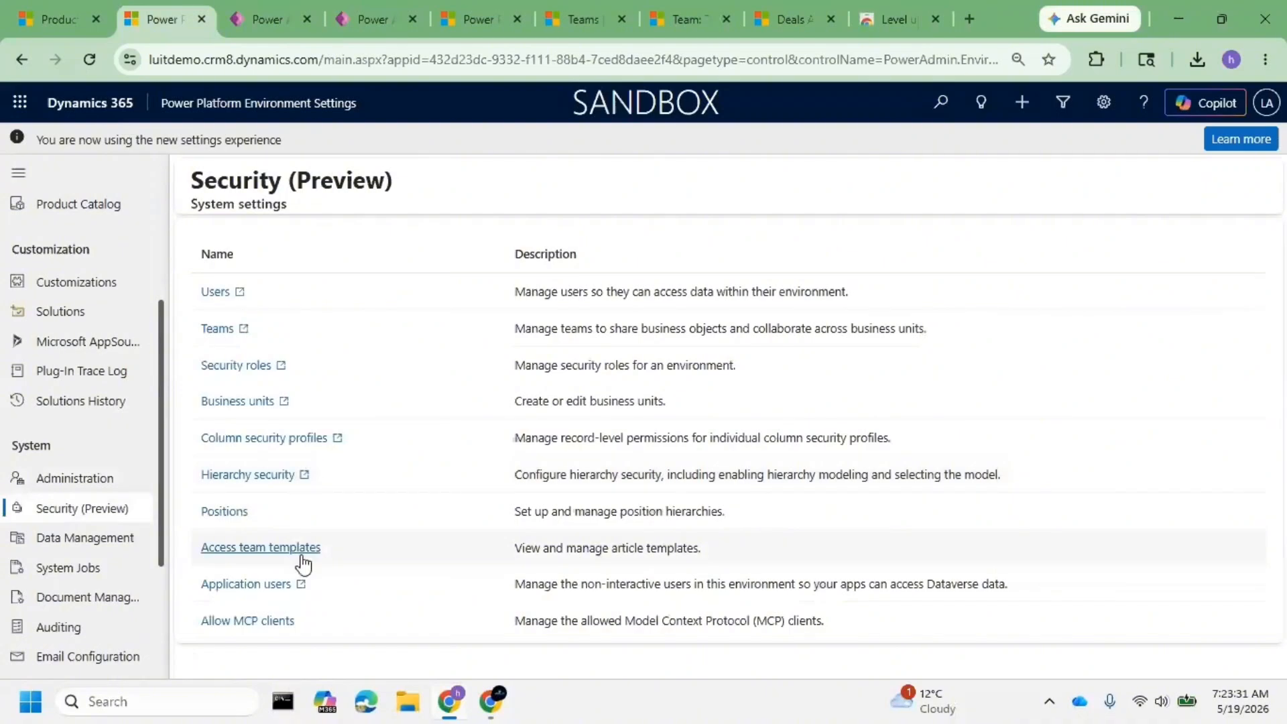
left_click(303, 549)
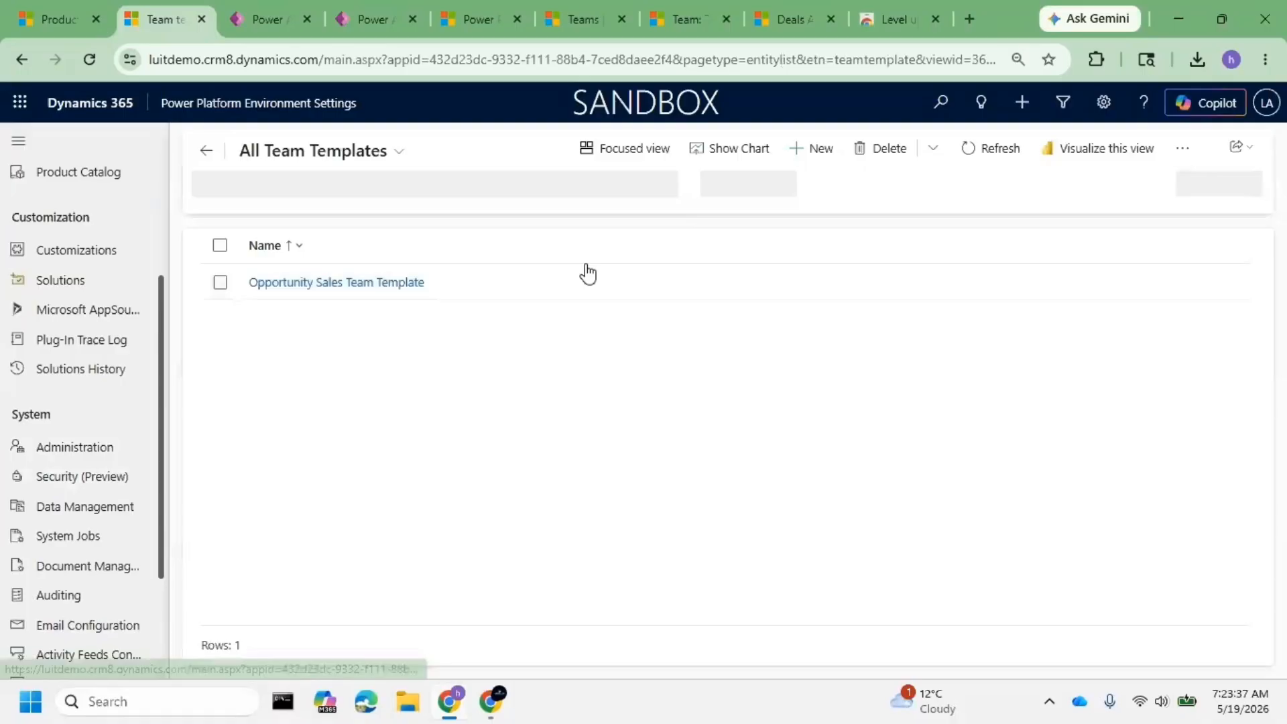
- Start a new team template and name it 'My Access team'
left_click(796, 158)
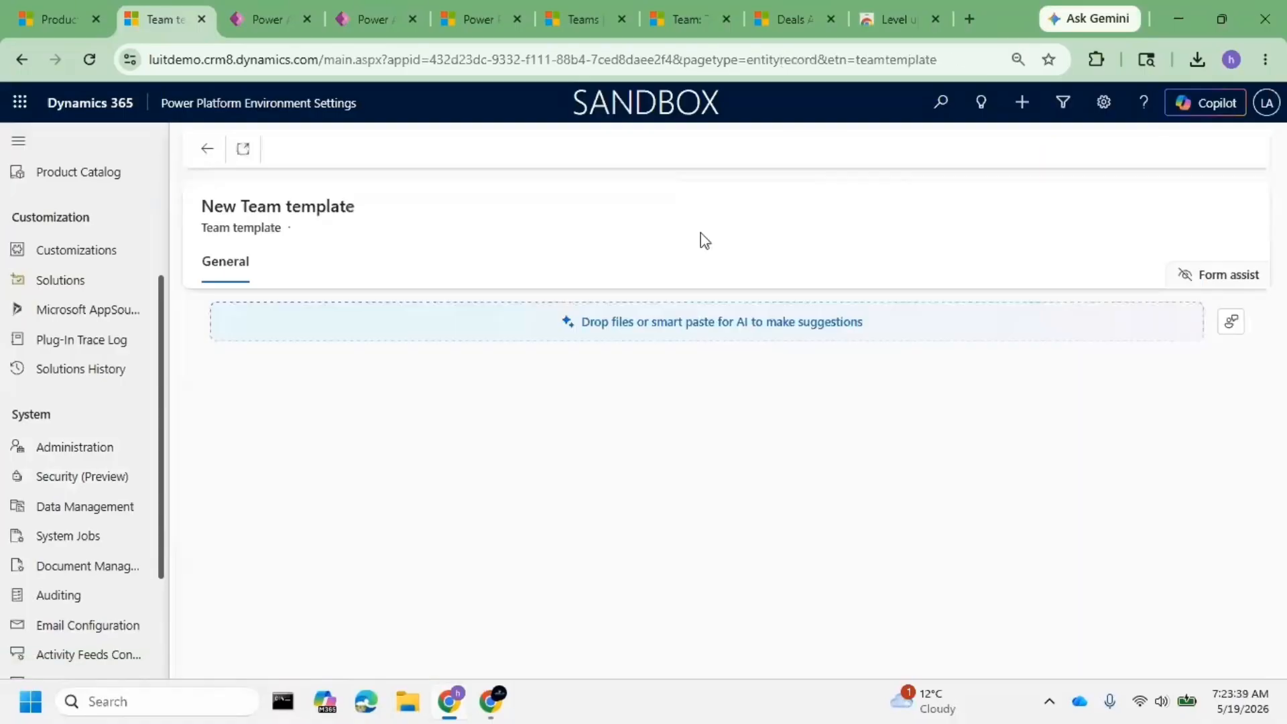
left_click(441, 391)
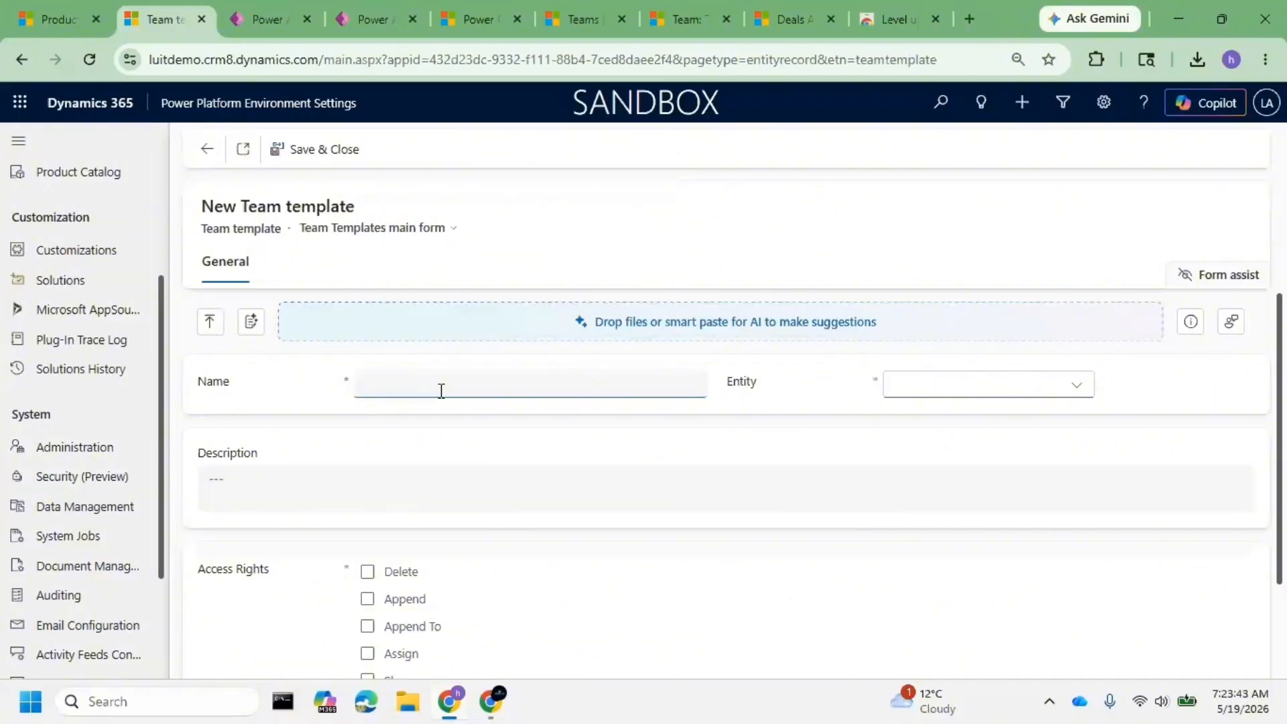
type("Access team")
key("Left")
key("Left")
key("Left")
key("Left")
key("Left")
key("Left")
key("Left")
key("Left")
key("Left")
key("Left")
type("My")
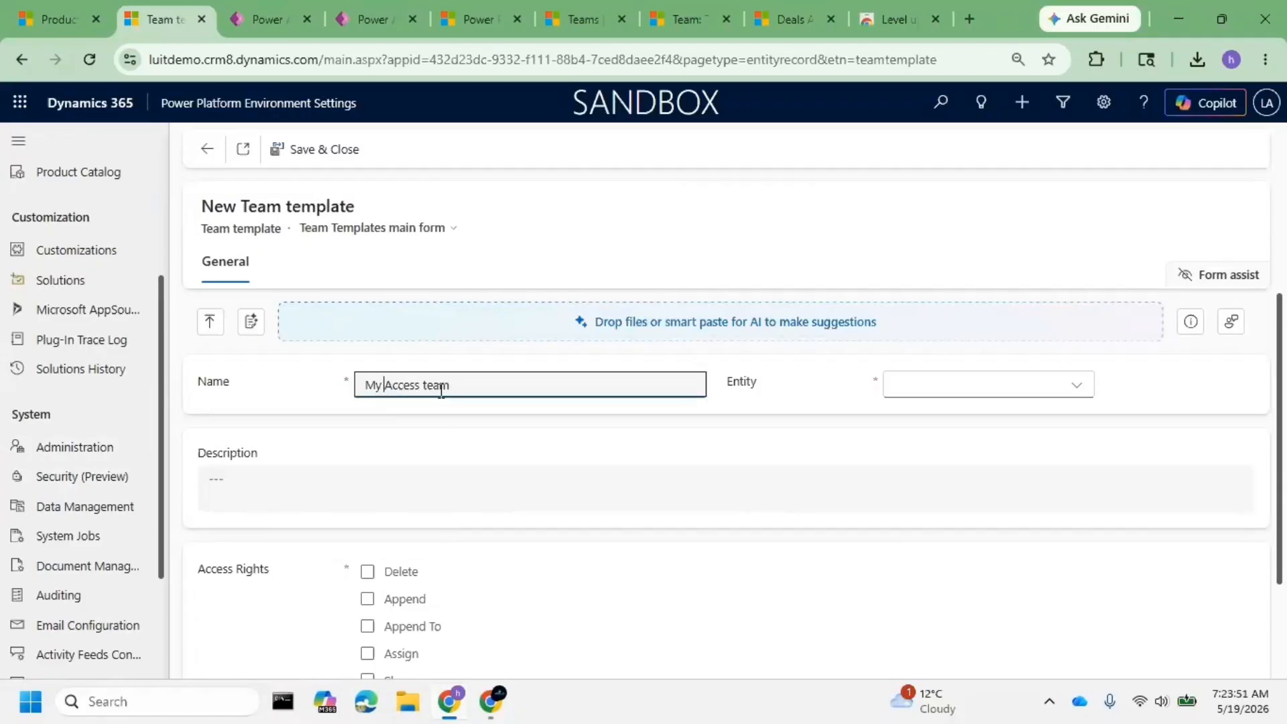
- Set the template's entity to Deal, grant Read and Write access rights, and save and close
left_click(905, 390)
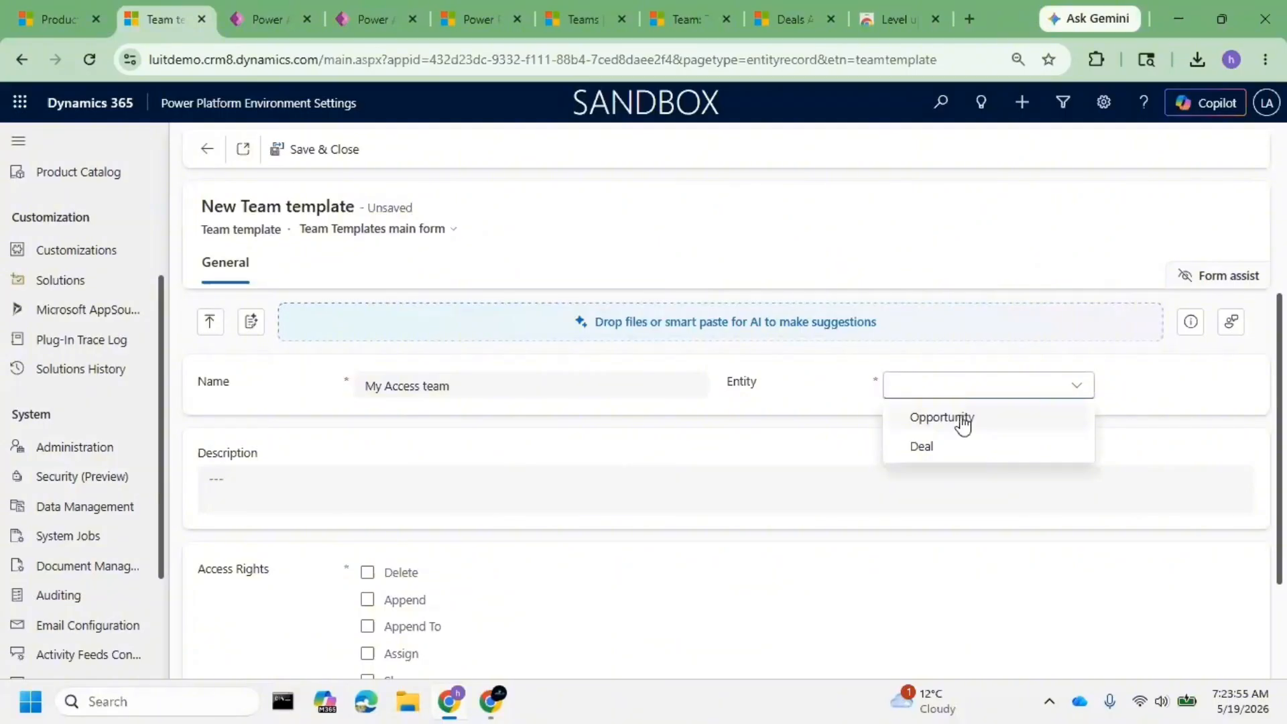
left_click(928, 447)
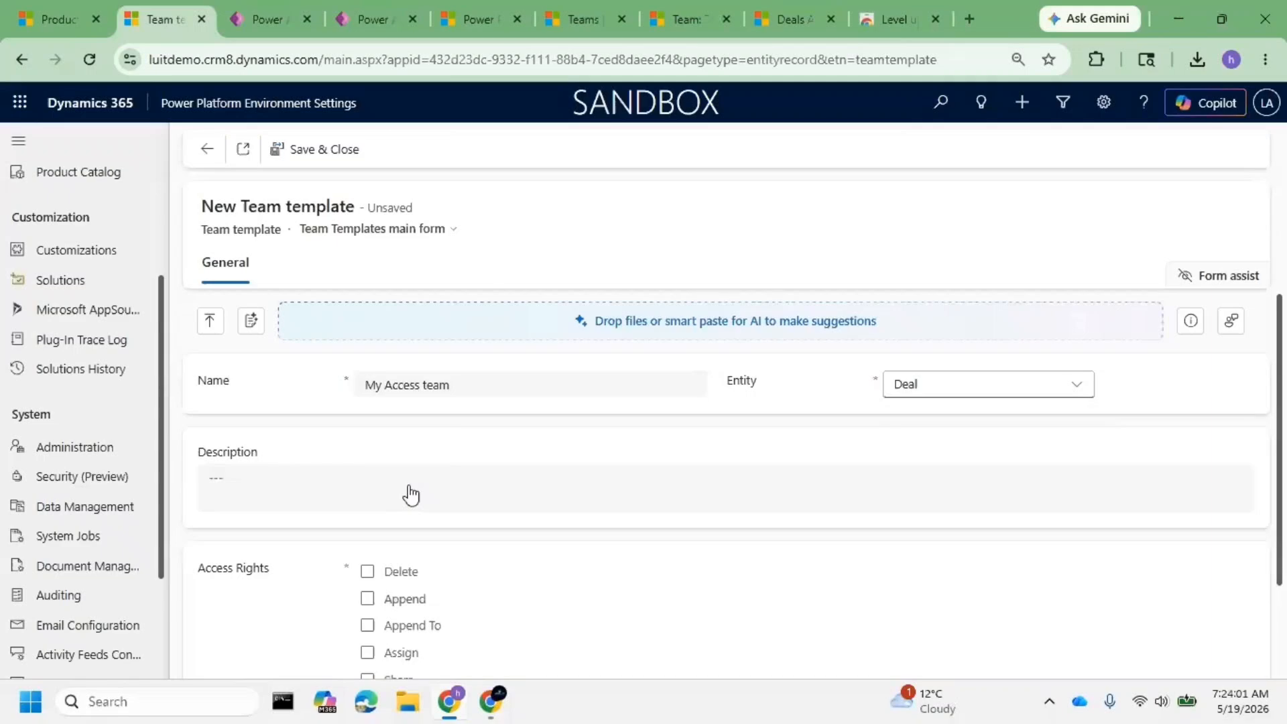
scroll(410, 494, "down", 2)
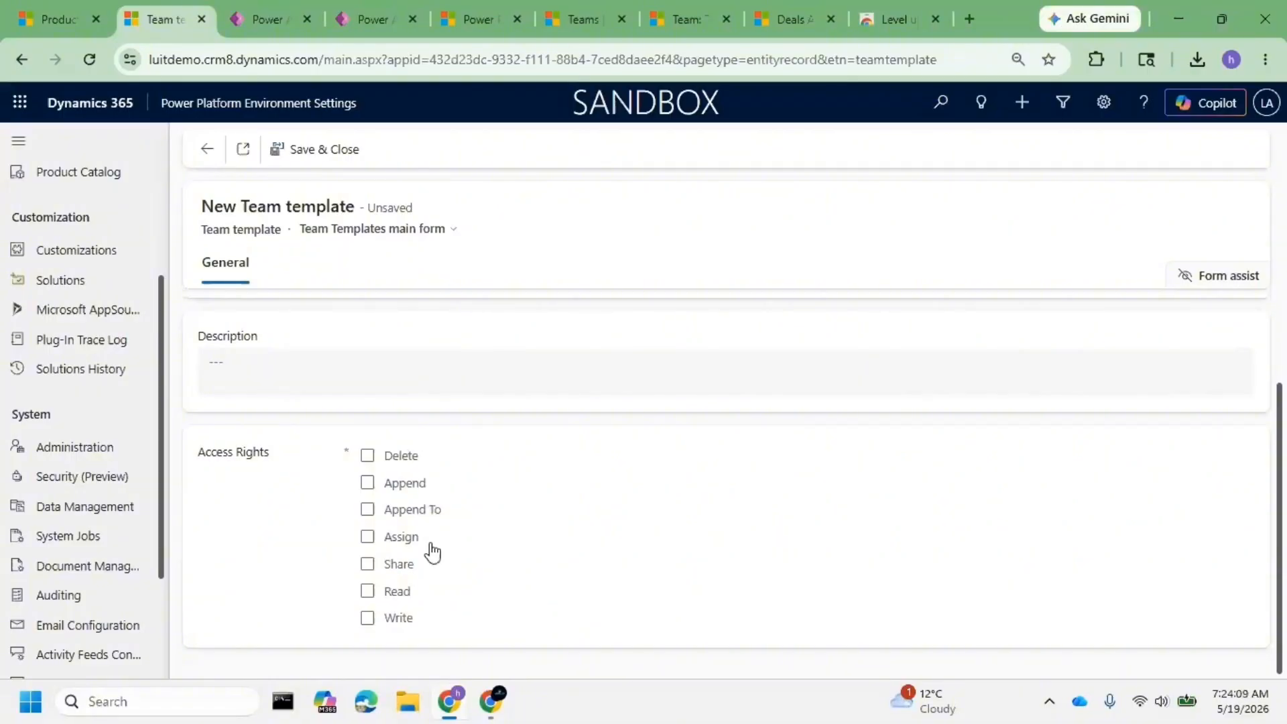
left_click(369, 594)
left_click(368, 619)
scroll(349, 436, "up", 2)
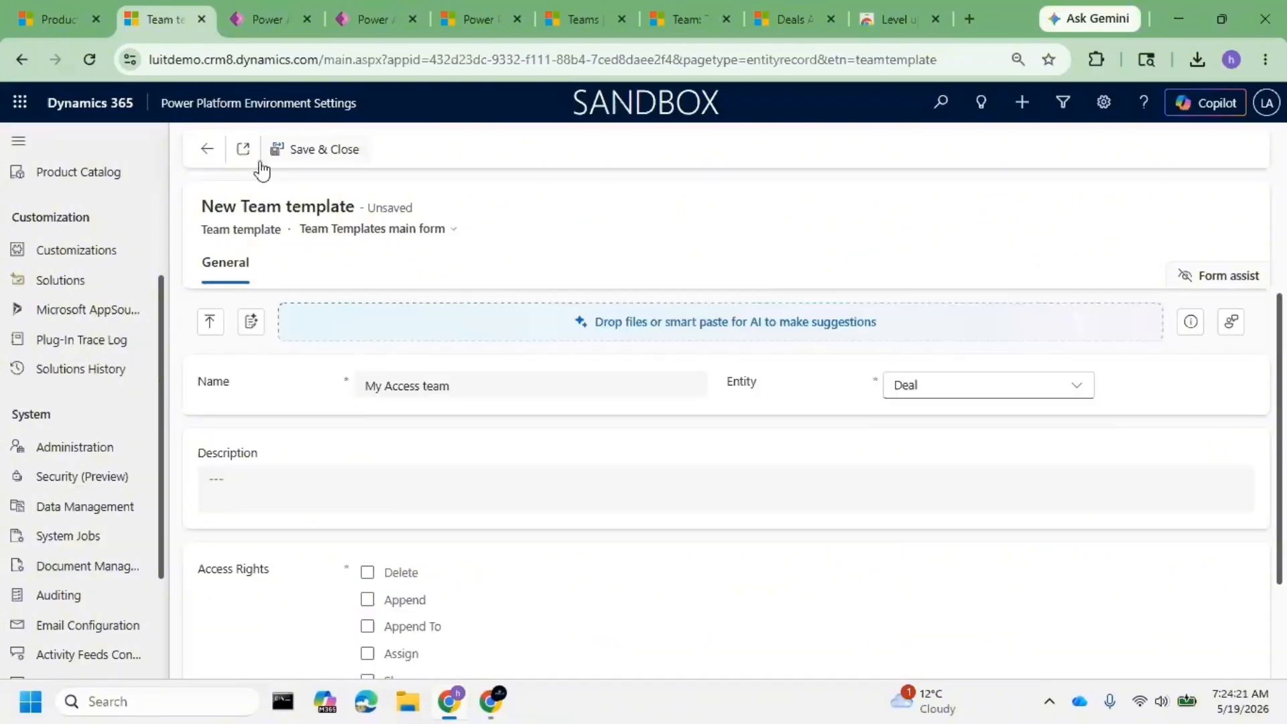
left_click(297, 156)
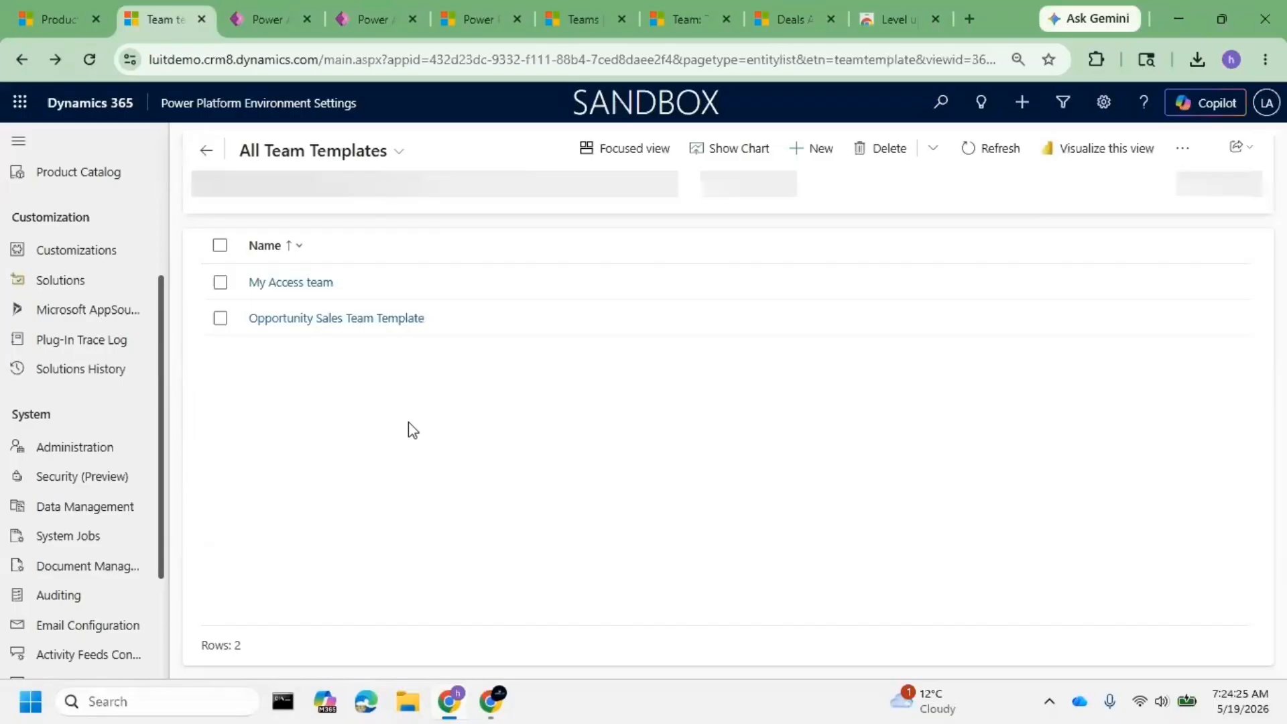
- Check that the My Access team template shows Deal with Read and Write, then save and close
left_click(303, 281)
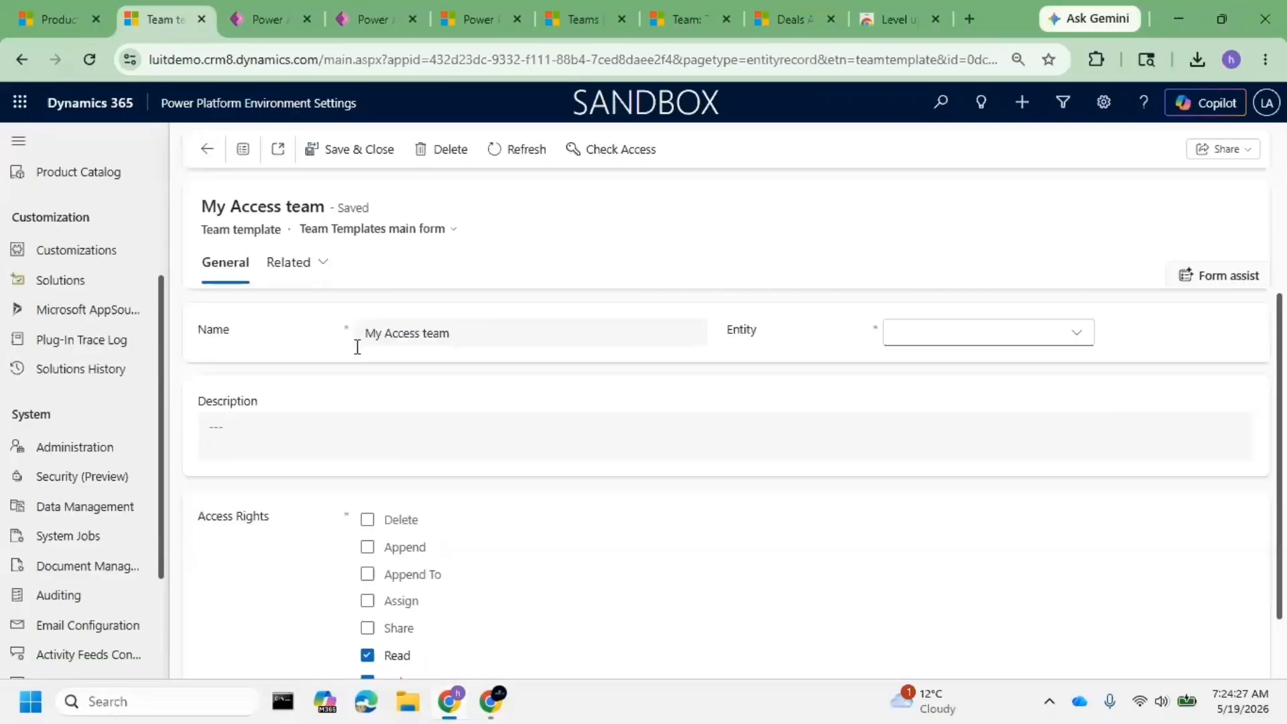
scroll(472, 522, "down", 1)
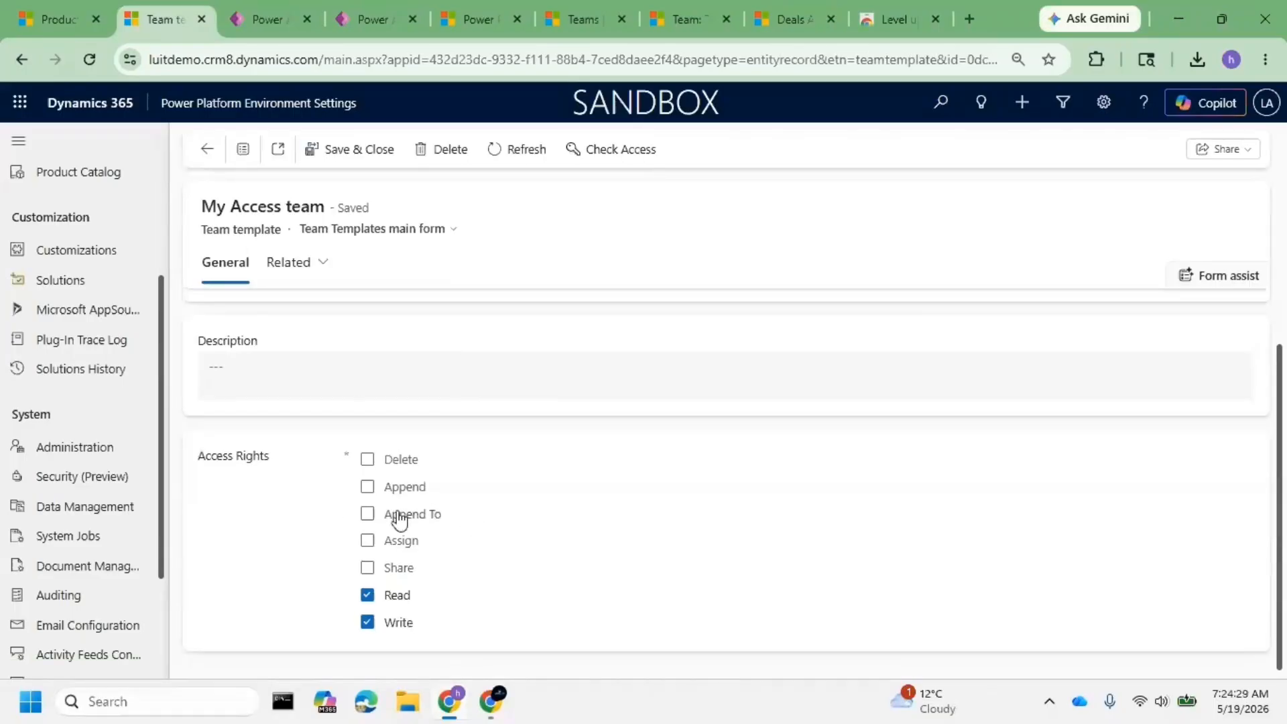
scroll(553, 320, "up", 1)
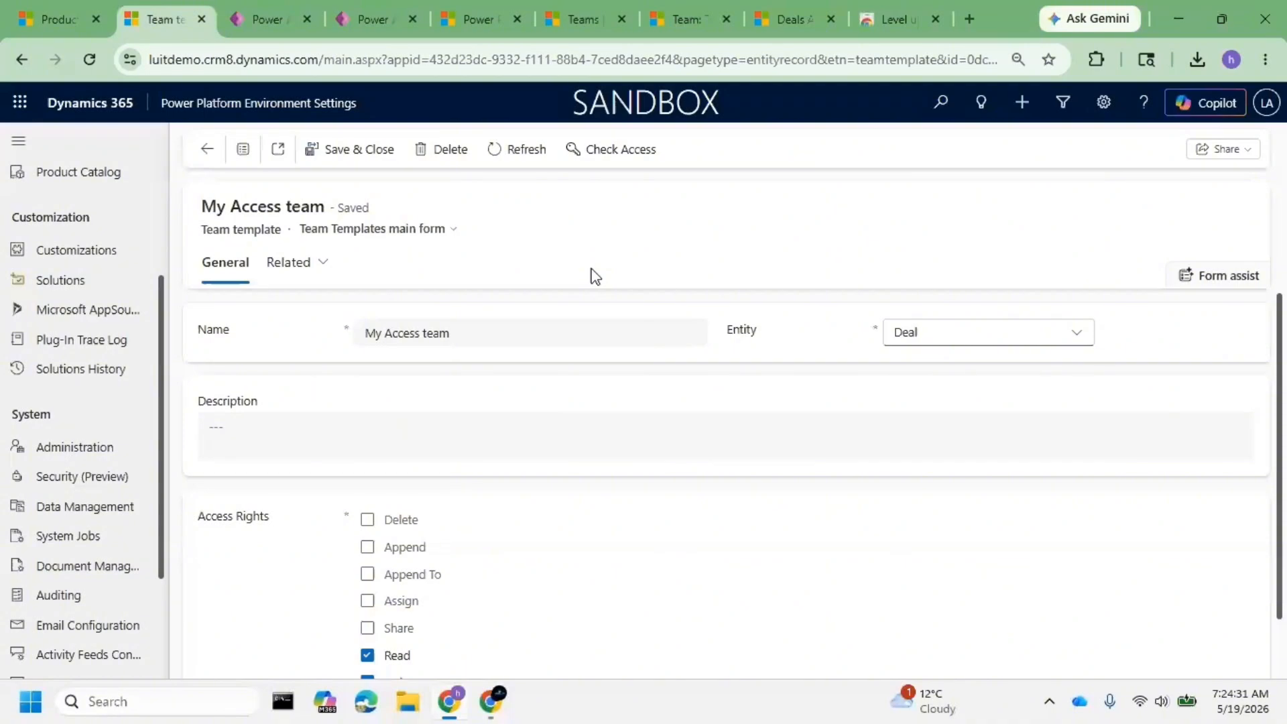
left_click(374, 151)
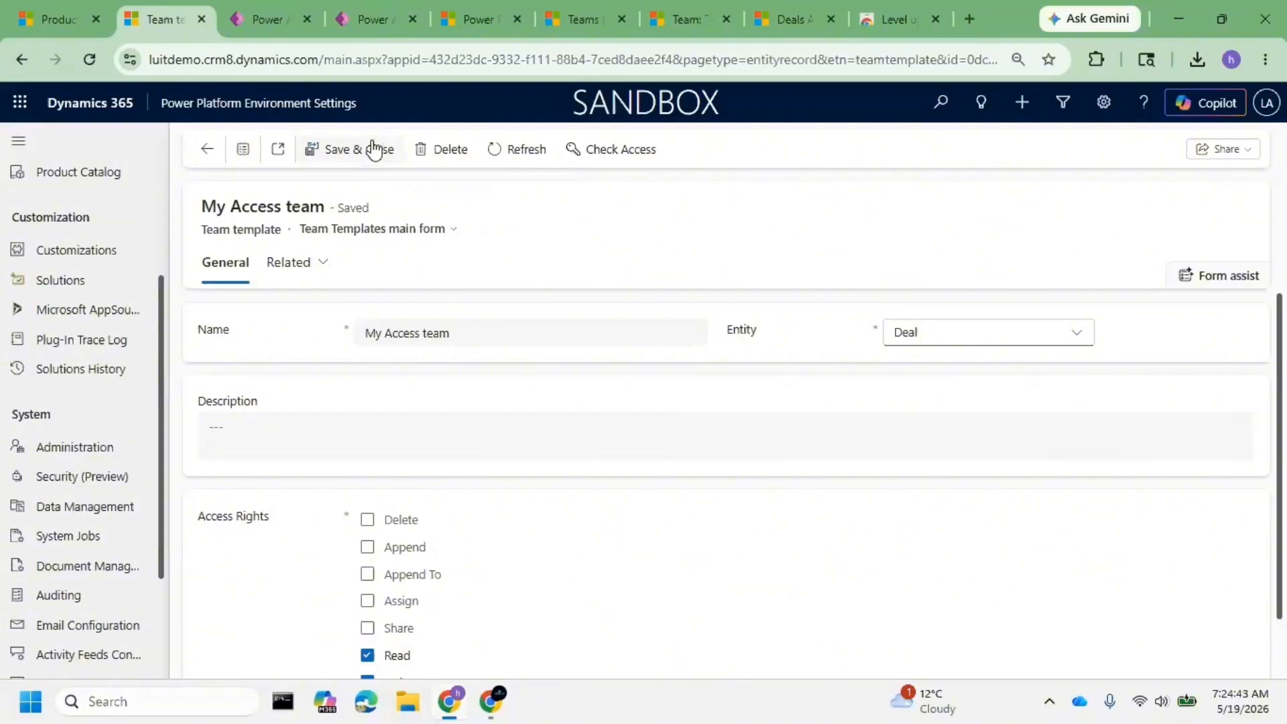
- Open the Deal table's Main 'Information' form in the Power Apps form designer
left_click(333, 27)
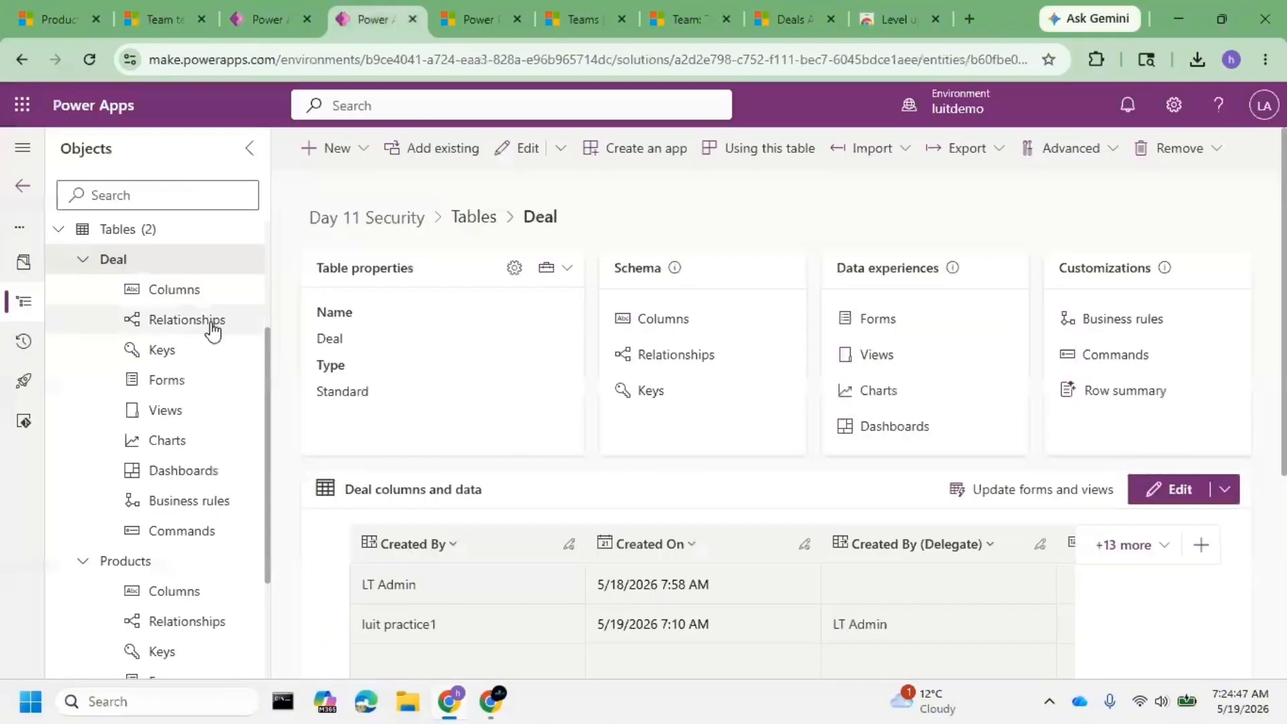
left_click(185, 394)
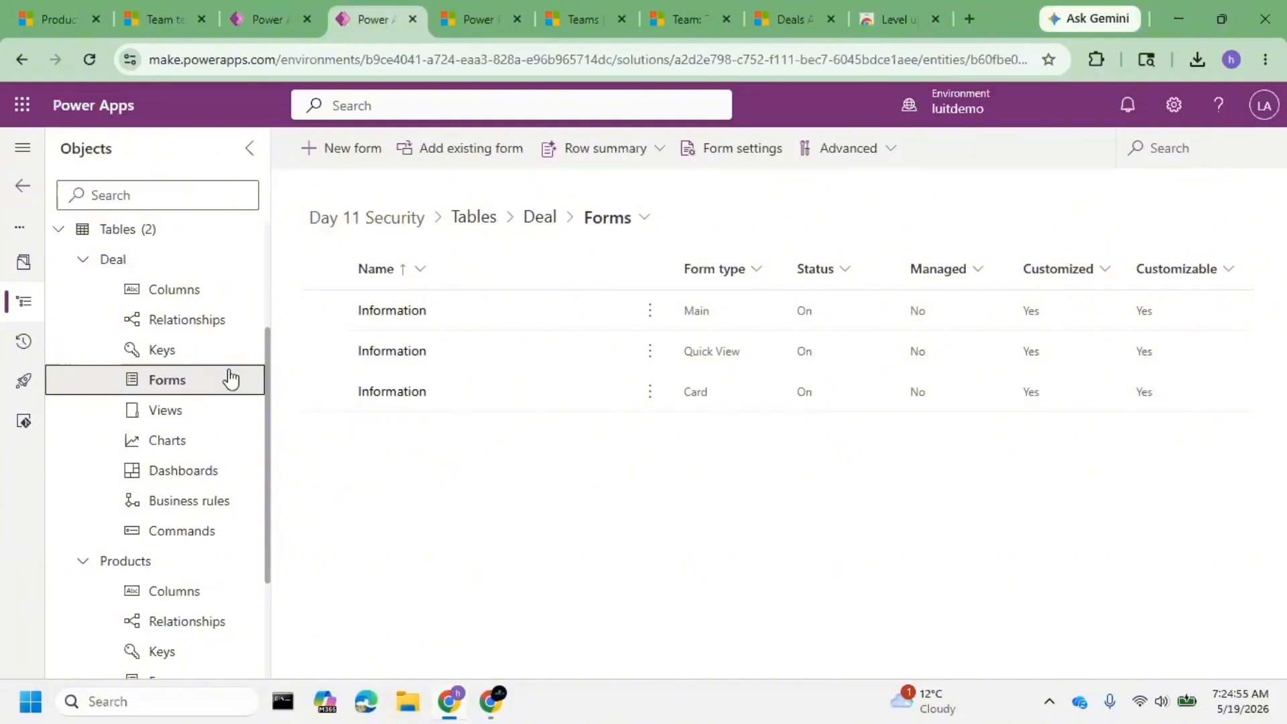
left_click(391, 321)
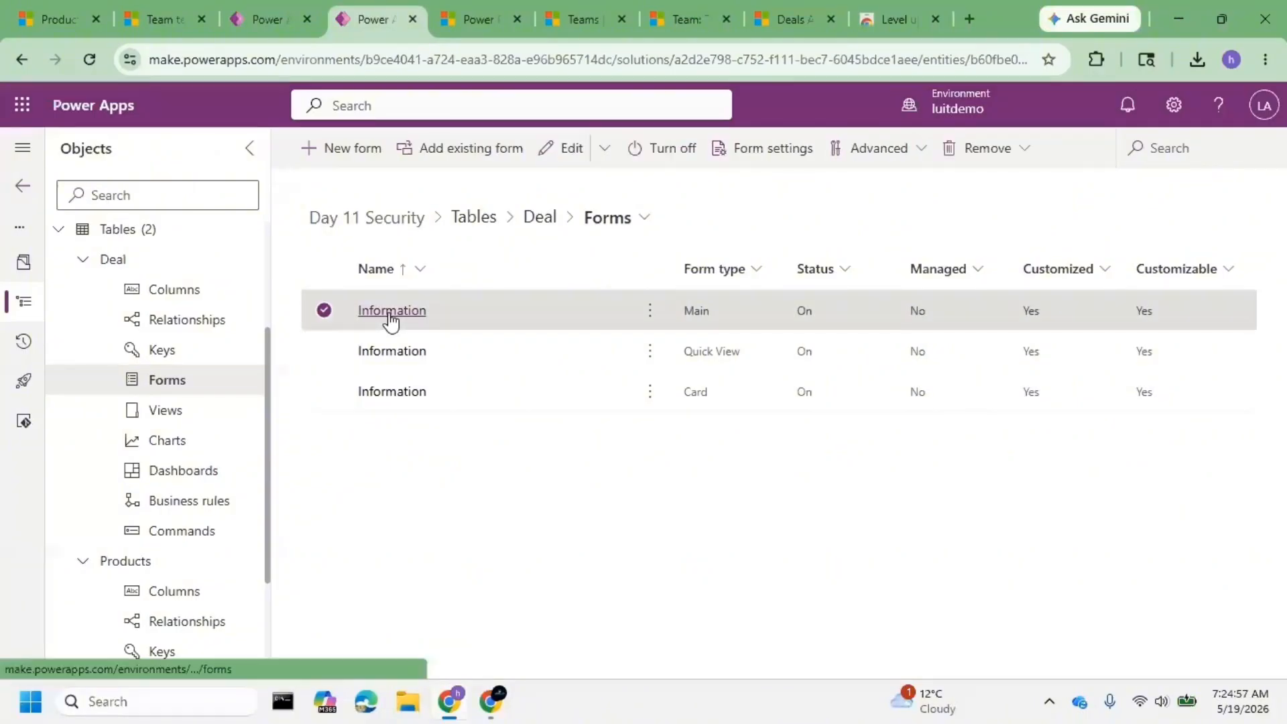
left_click(388, 317)
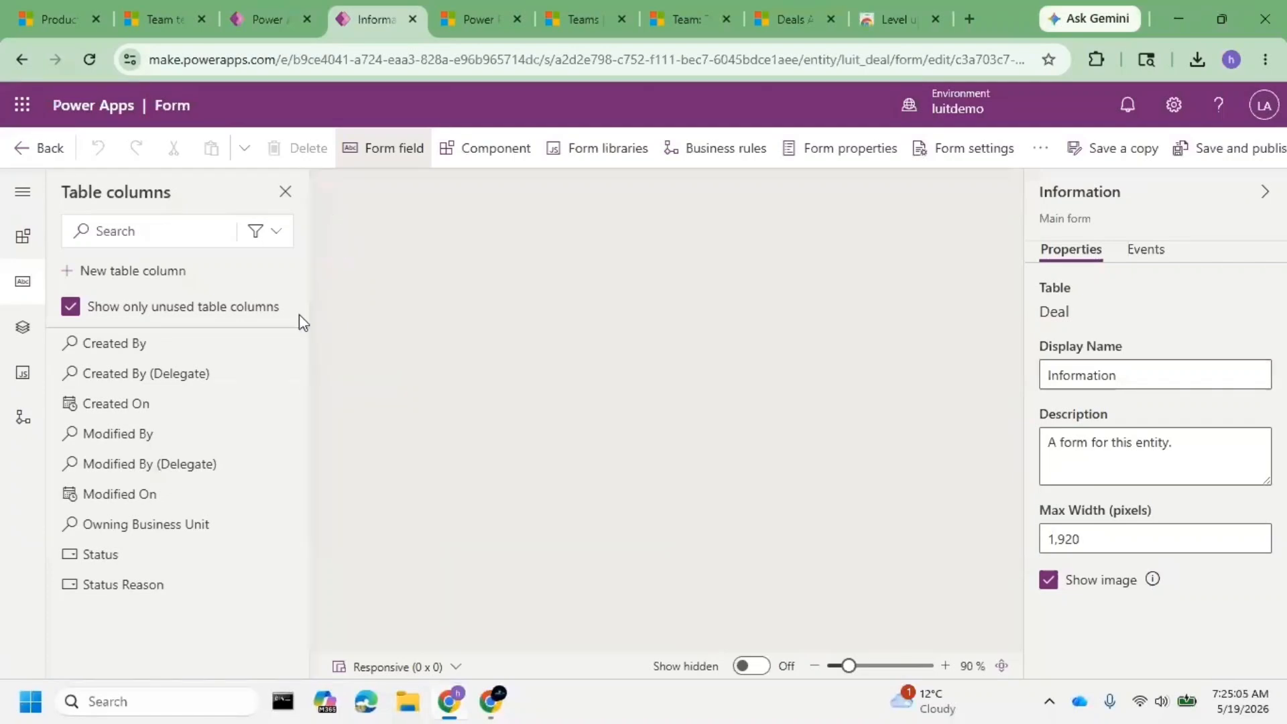
- Add a subgrid component to the Deal form and list its available tables
left_click(485, 156)
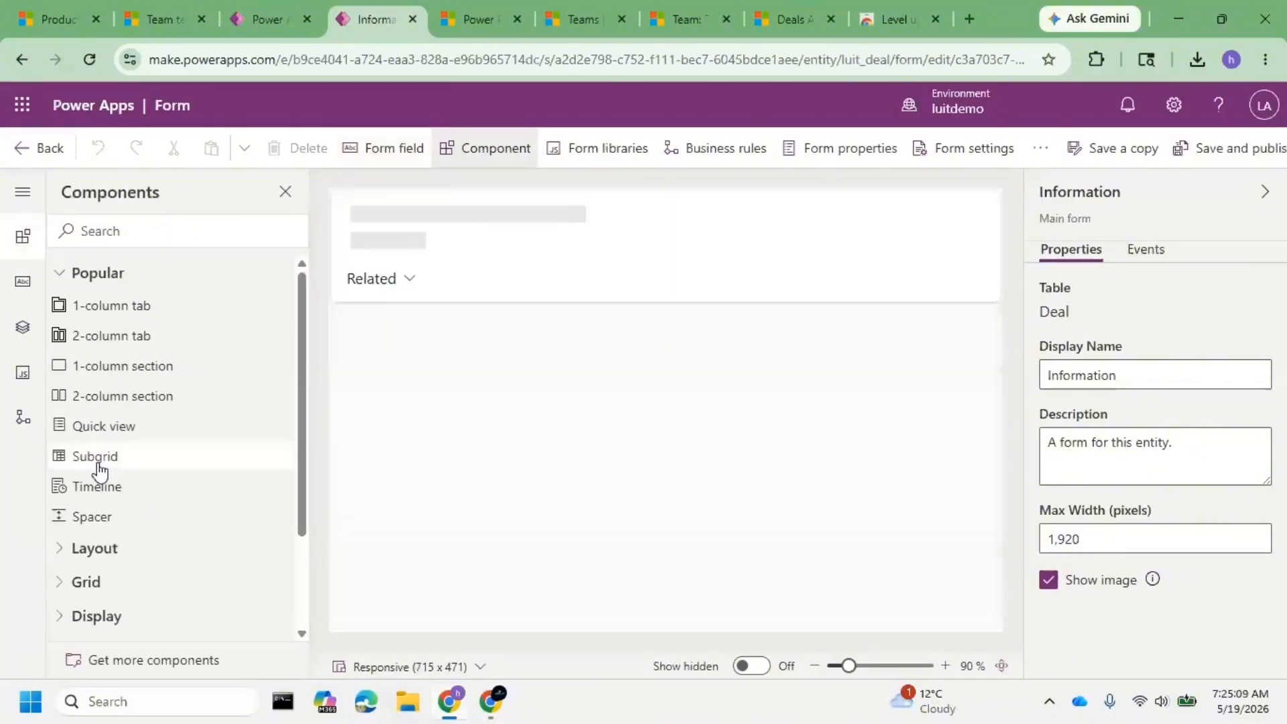
left_click(98, 463)
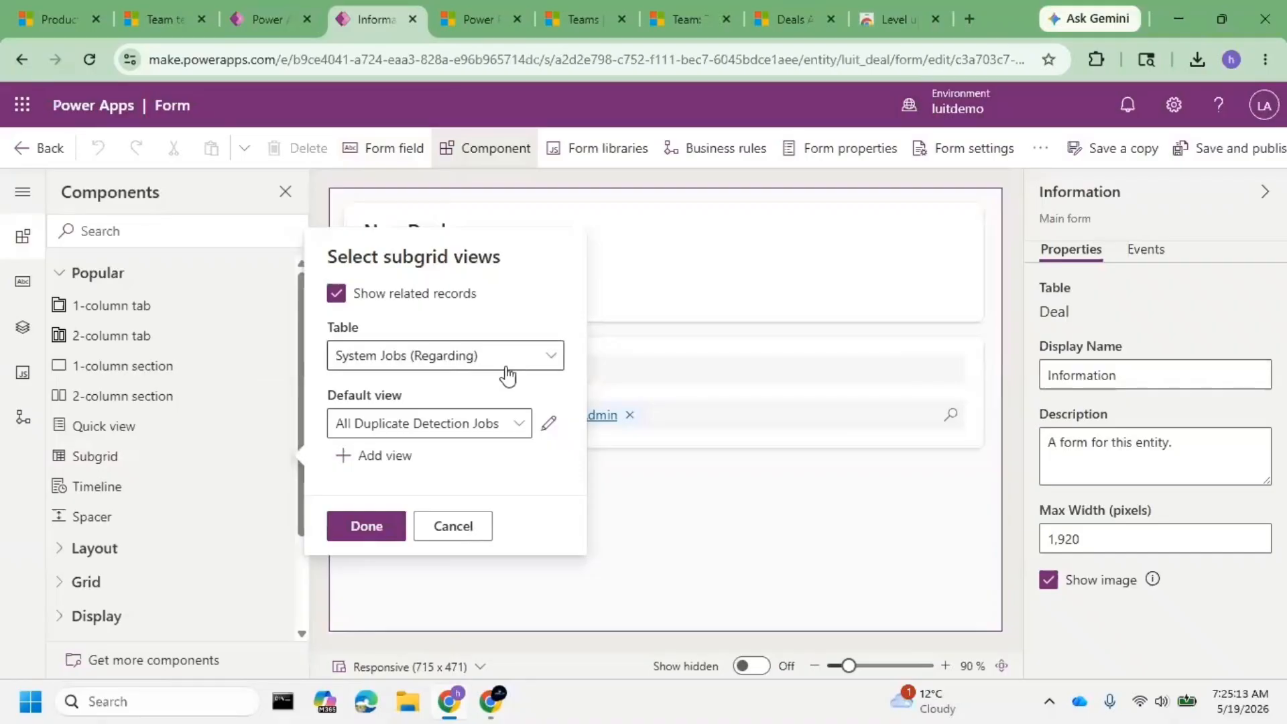
left_click(507, 376)
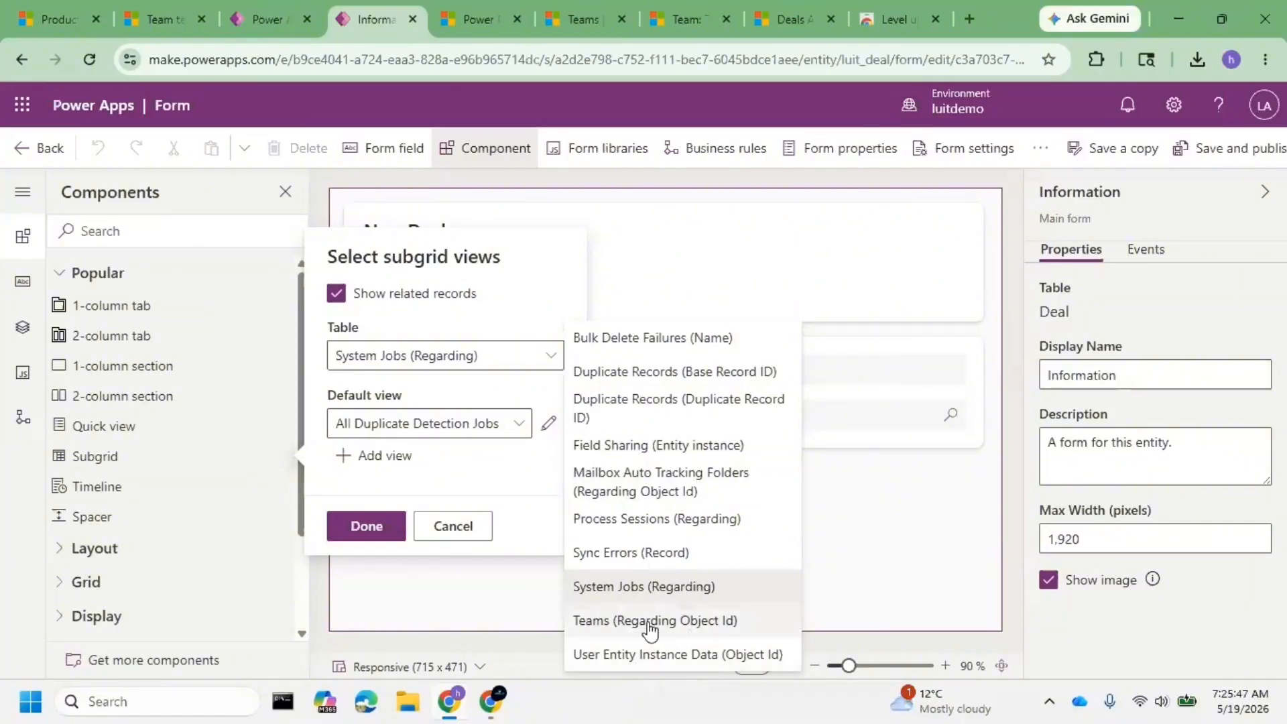
- Untick Show related records so the subgrid can use any table
left_click(427, 355)
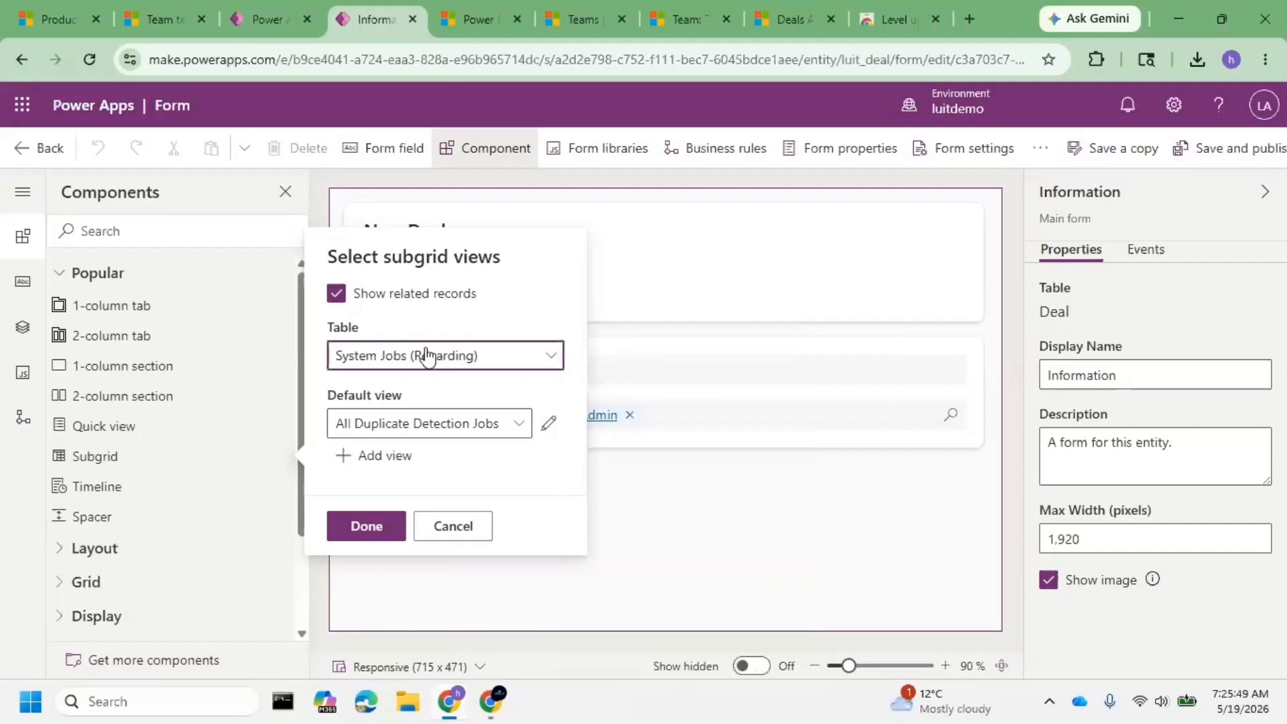
left_click(337, 295)
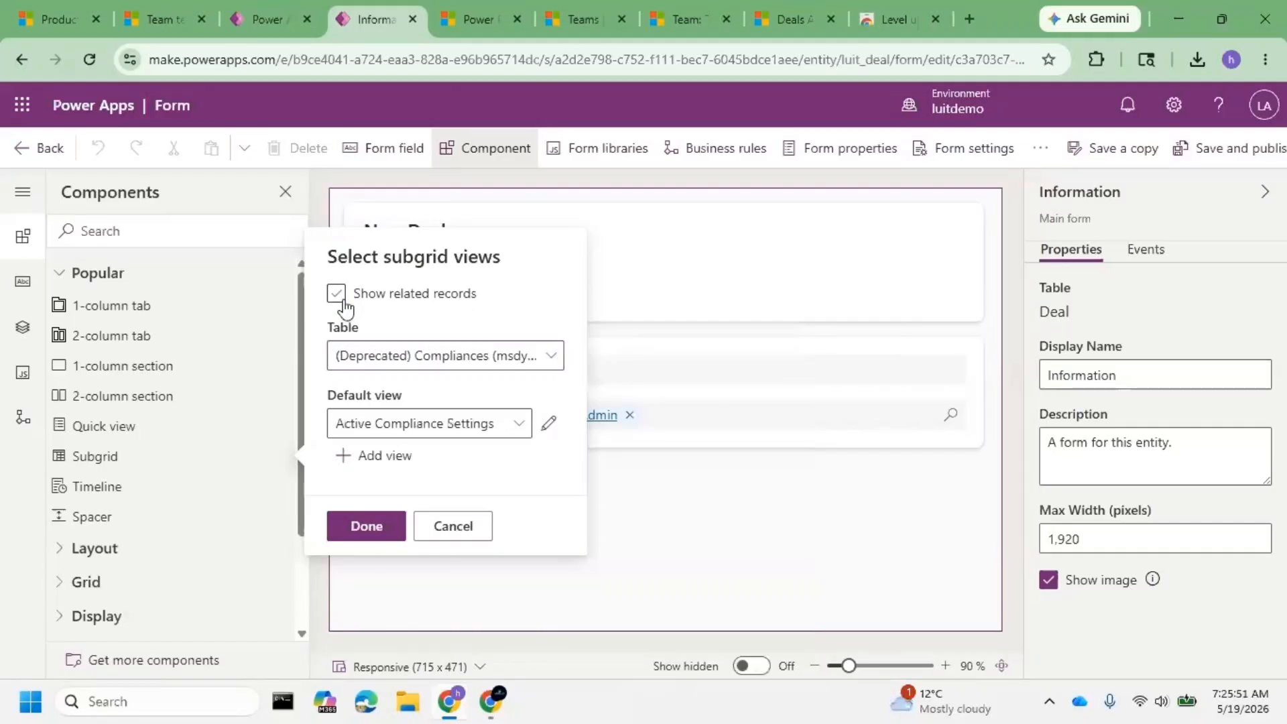
left_click(341, 299)
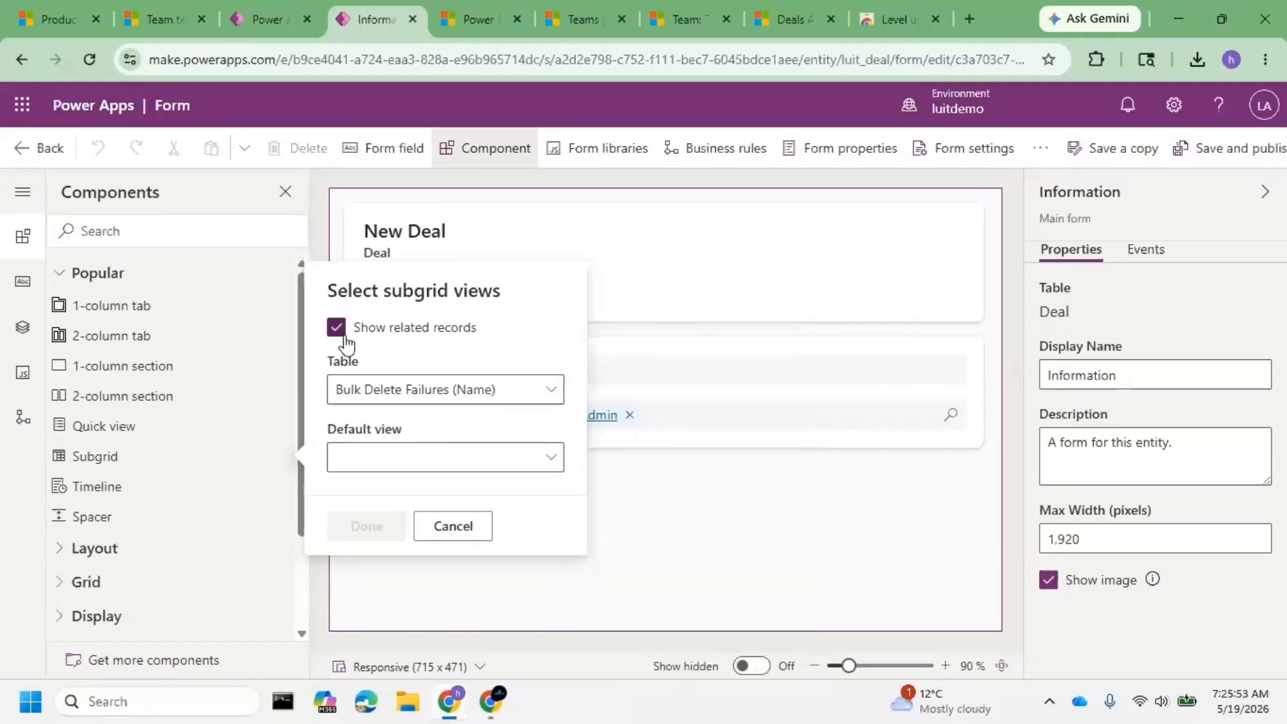
left_click(343, 333)
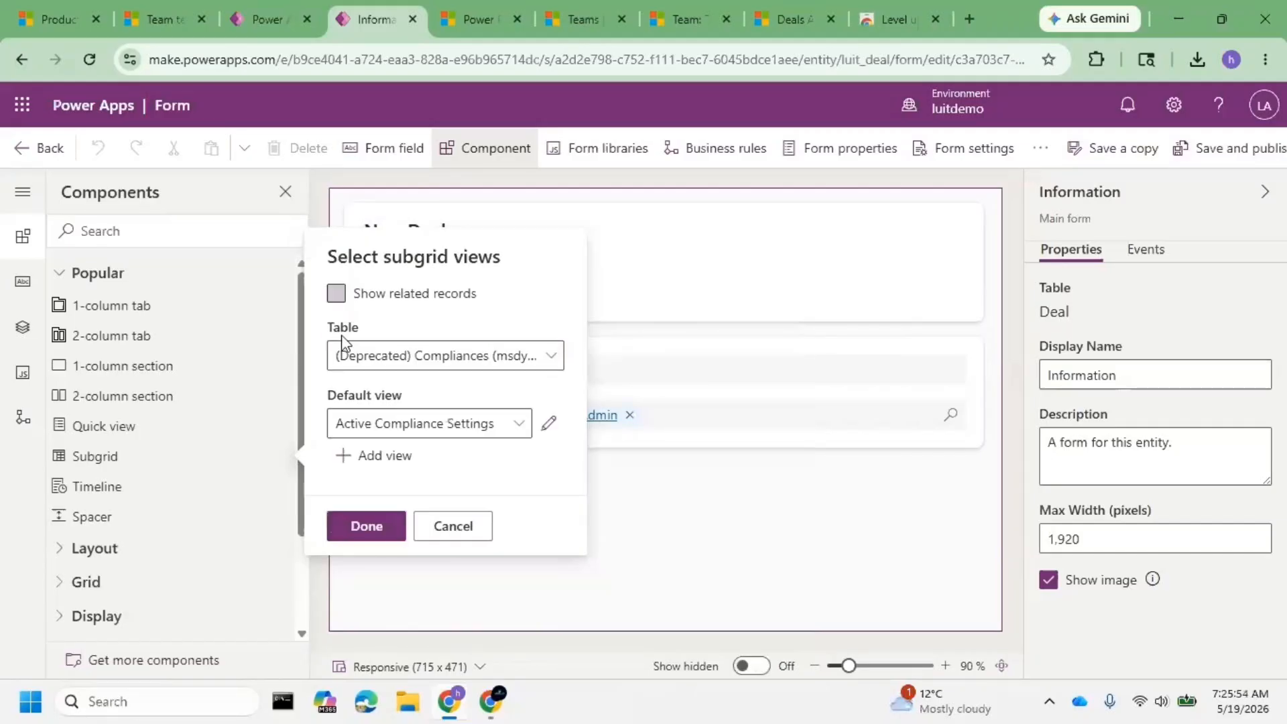
- Choose Users as the subgrid's table, giving Enabled Users as the default view
left_click(481, 375)
scroll(745, 457, "down", 5)
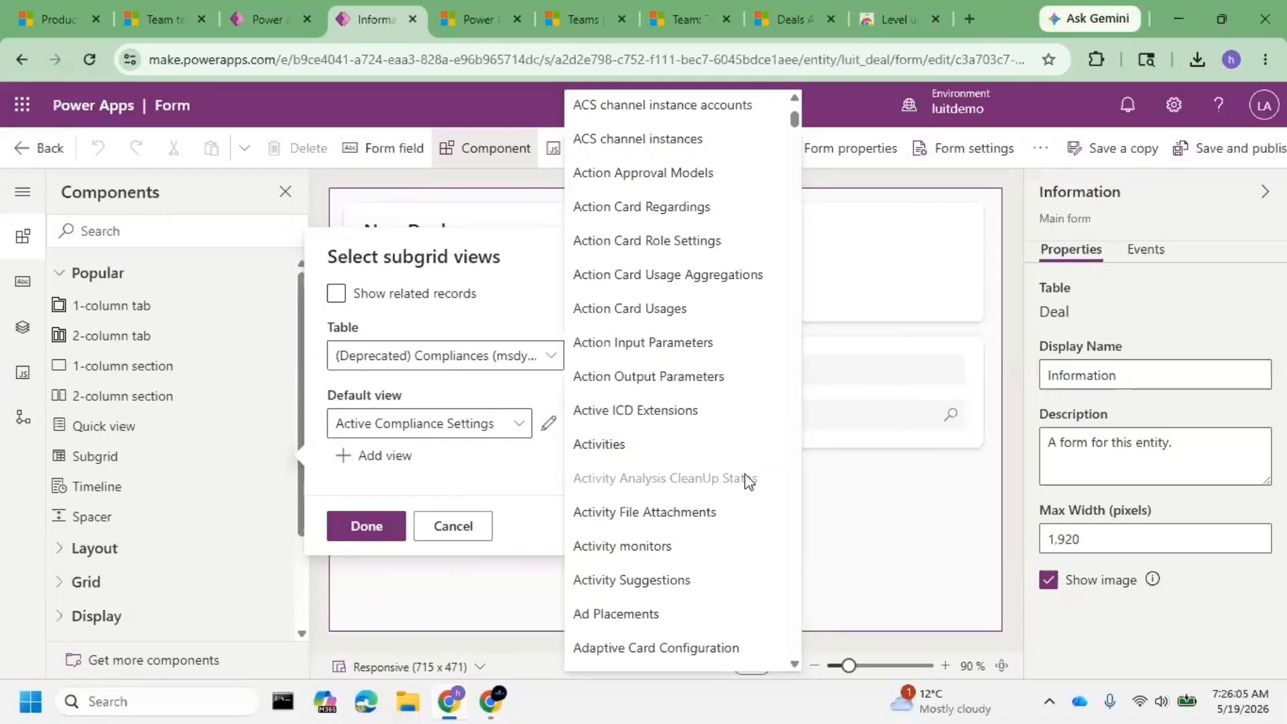
scroll(744, 486, "down", 10)
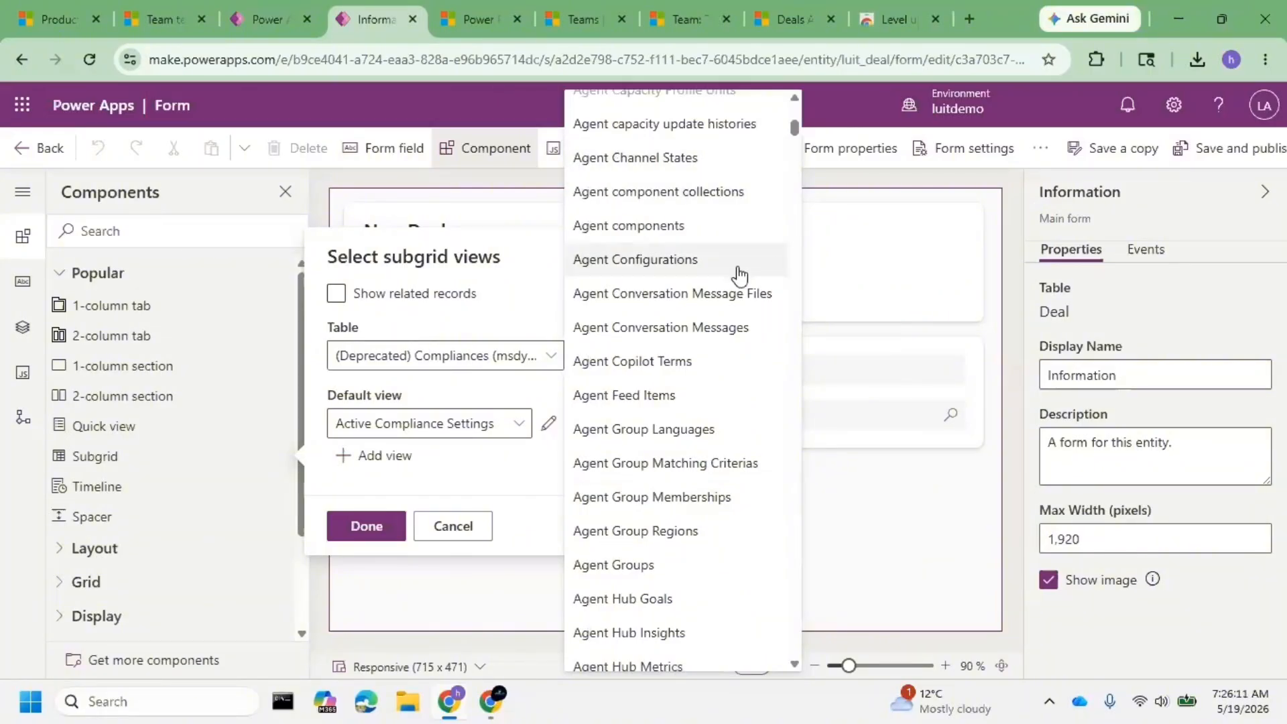
key("Escape")
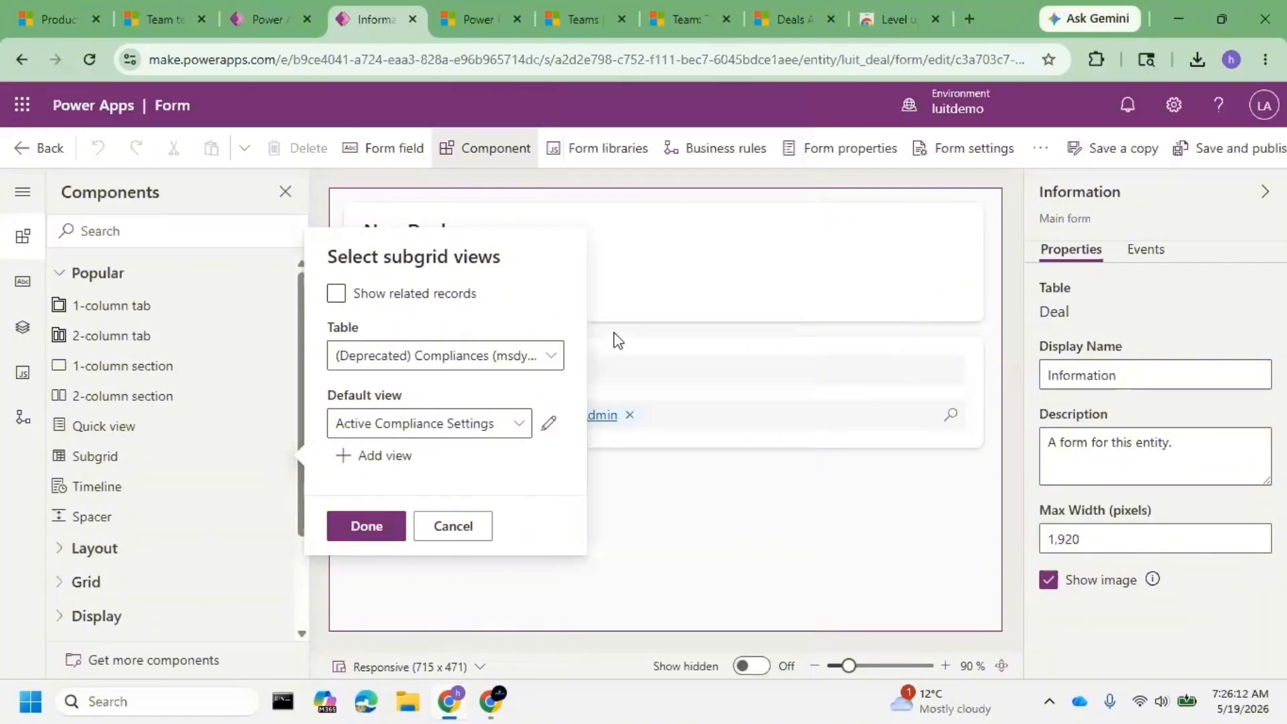
left_click(499, 368)
left_click_drag(794, 114, 816, 625)
scroll(696, 471, "up", 1)
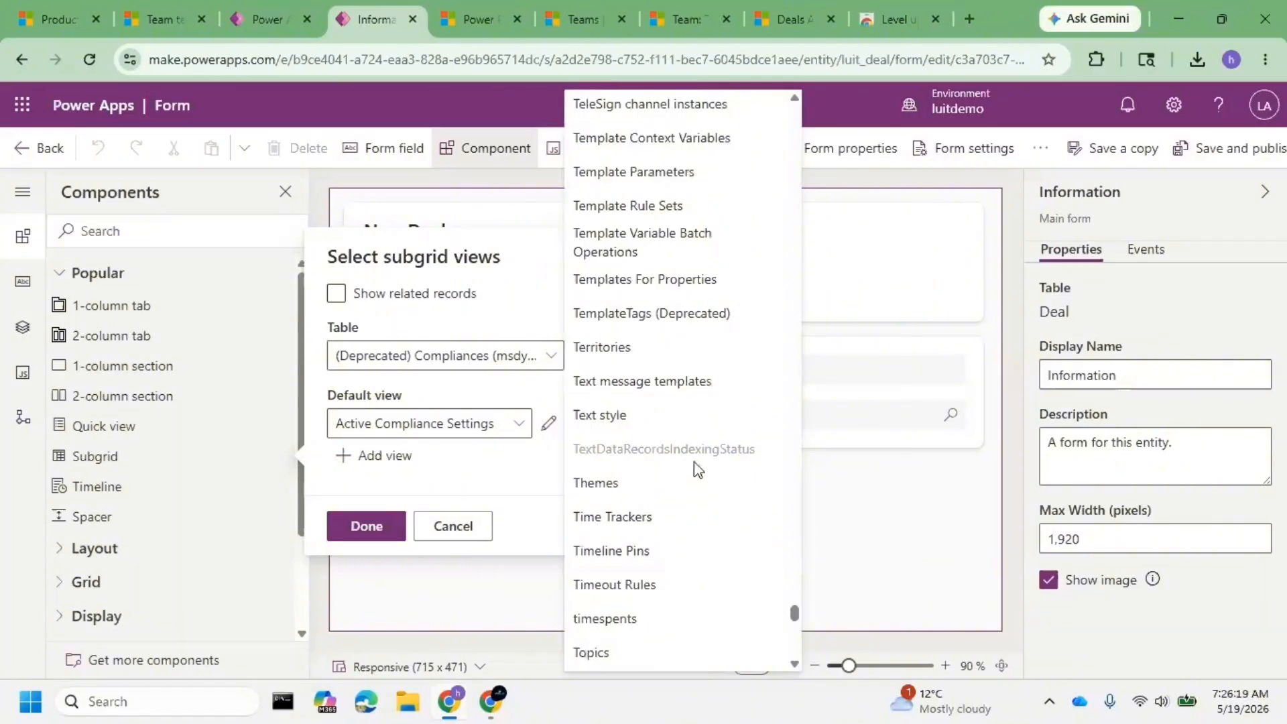
scroll(696, 469, "up", 5)
scroll(696, 471, "up", 4)
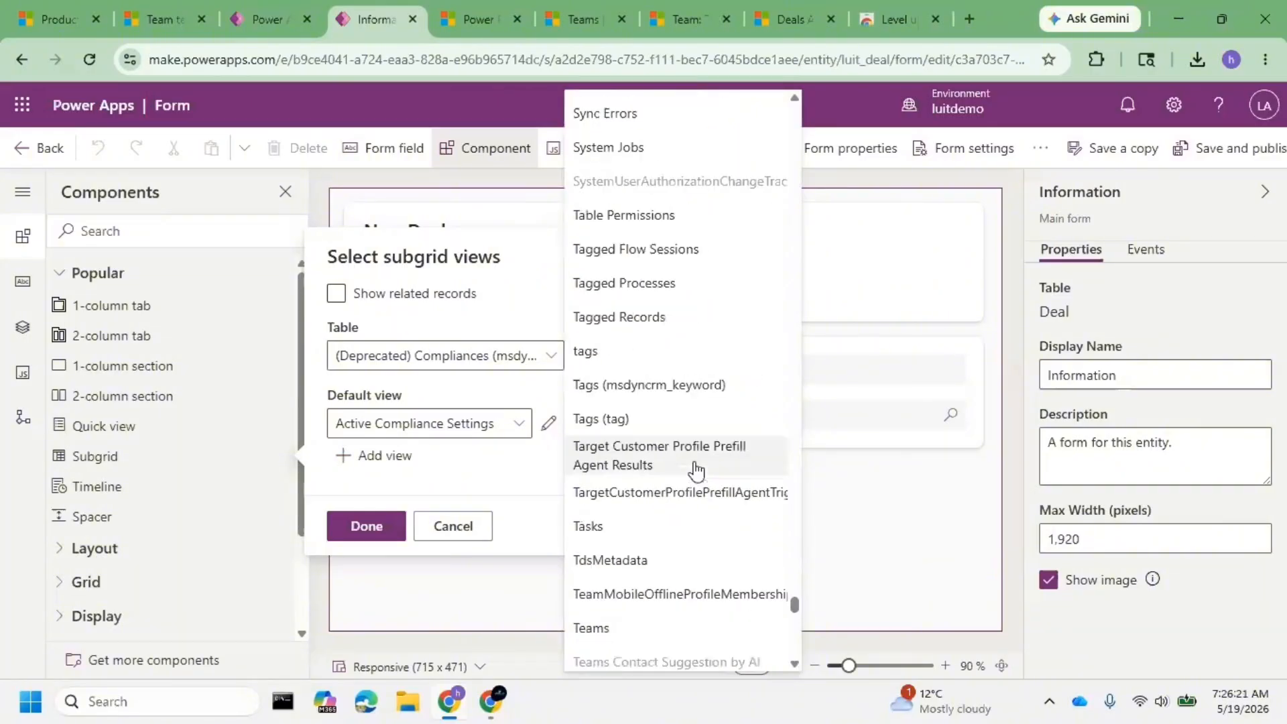
scroll(696, 469, "up", 5)
scroll(694, 462, "up", 4)
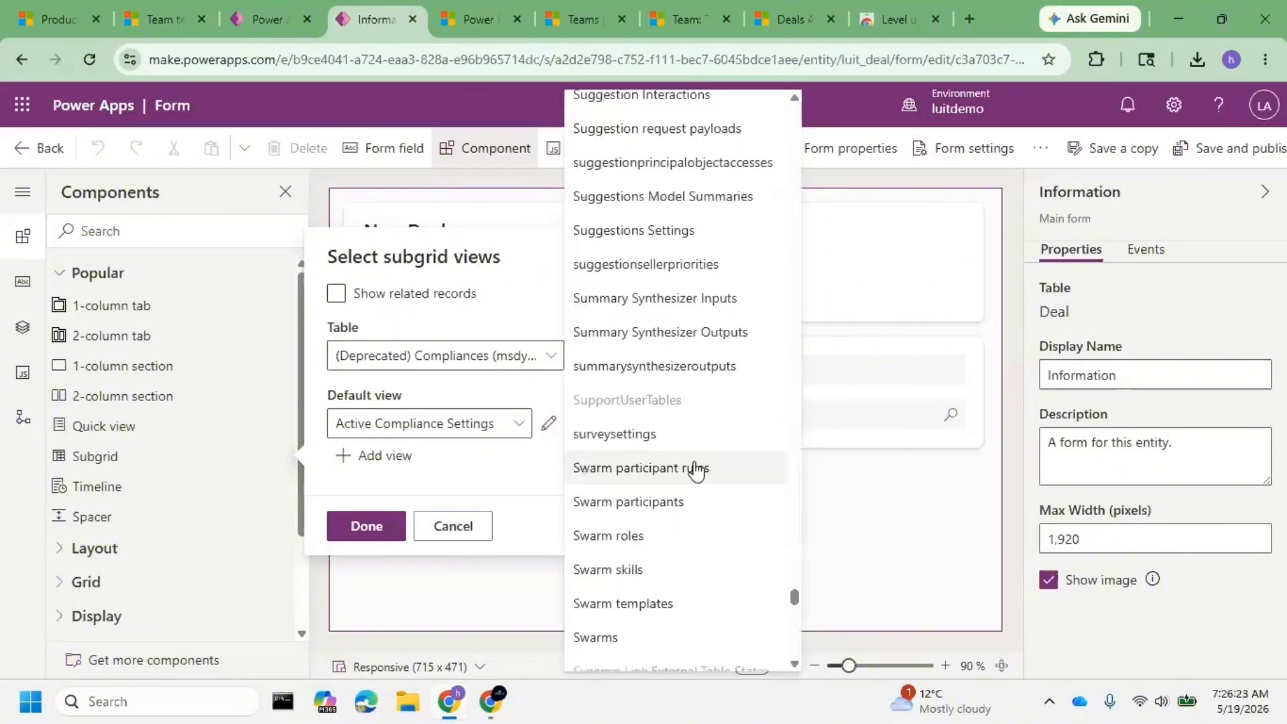
scroll(677, 587, "down", 8)
scroll(636, 524, "down", 14)
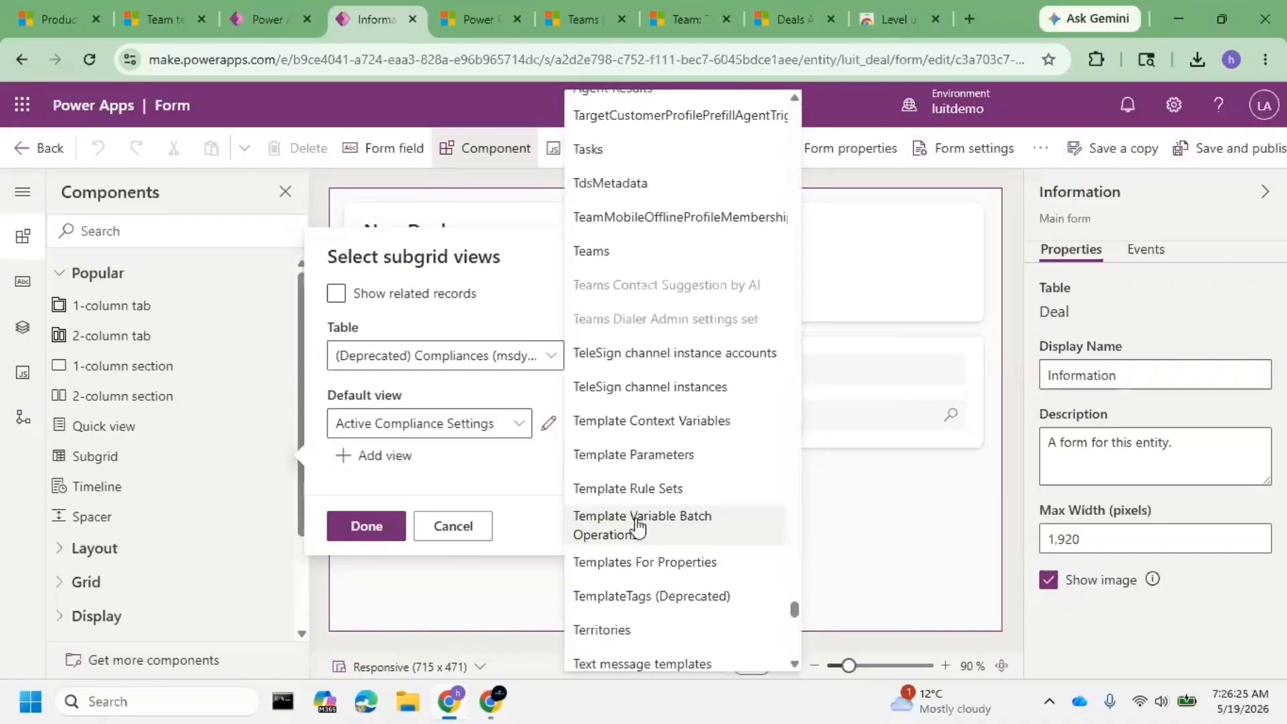
scroll(635, 522, "down", 4)
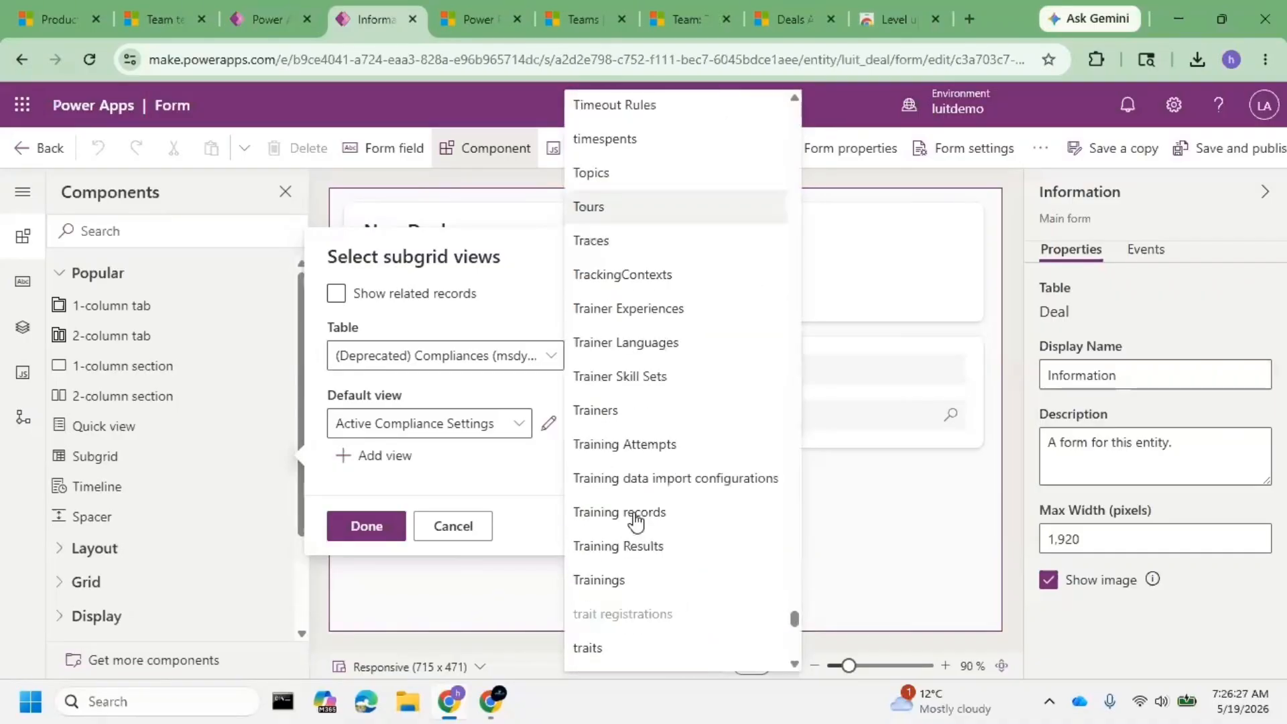
scroll(635, 522, "down", 8)
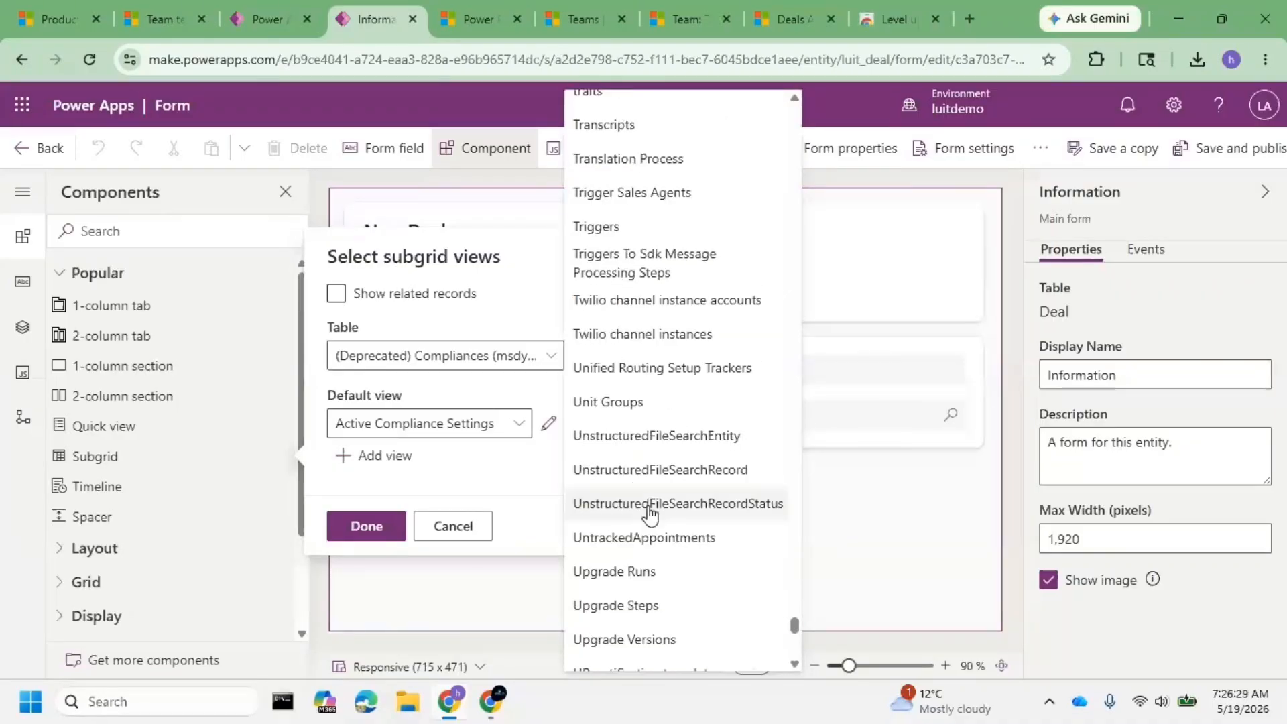
scroll(649, 515, "down", 3)
scroll(656, 516, "down", 3)
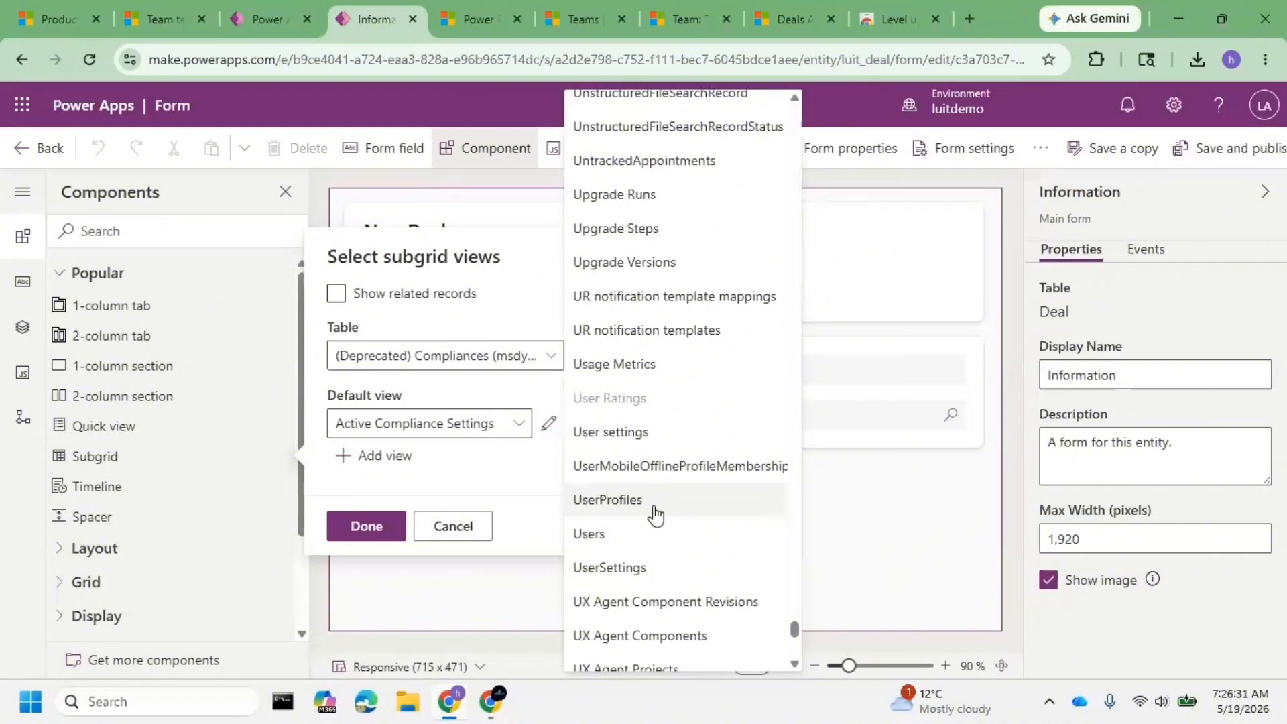
left_click(650, 531)
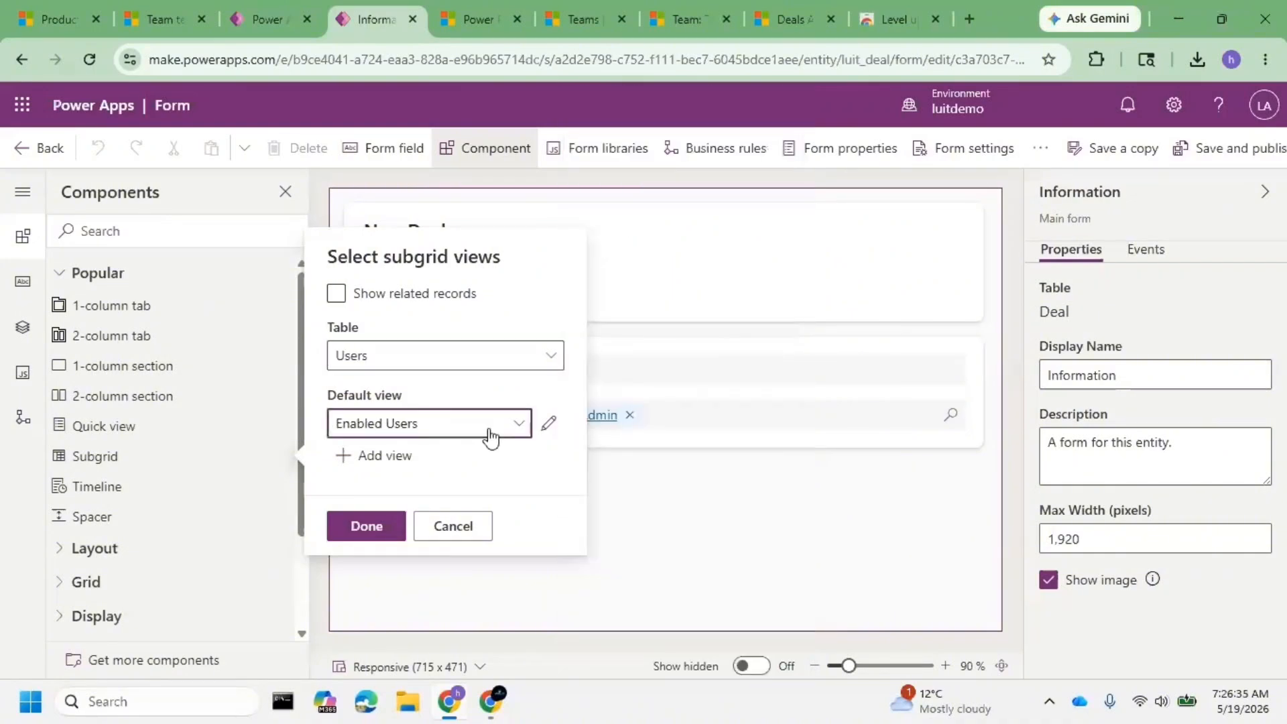
- Keep Enabled Users as the subgrid's default view and leave the subgrid settings
left_click(518, 426)
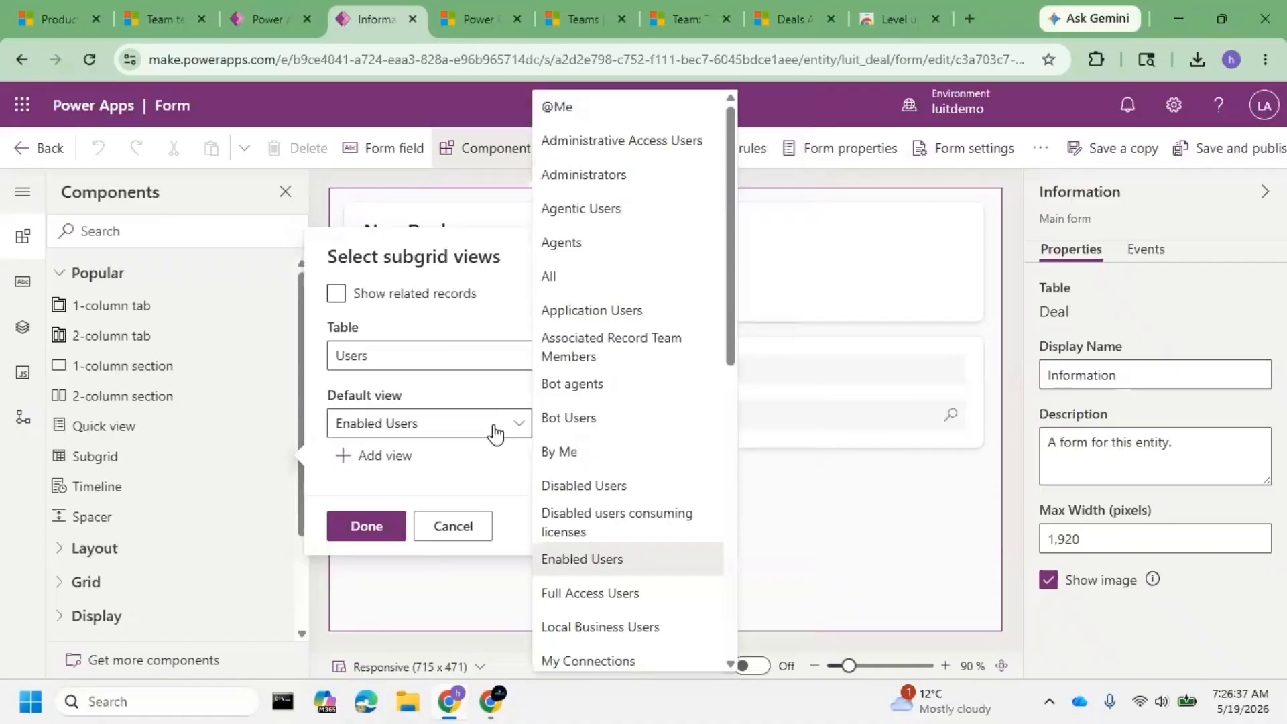
scroll(637, 558, "down", 2)
scroll(637, 557, "down", 5)
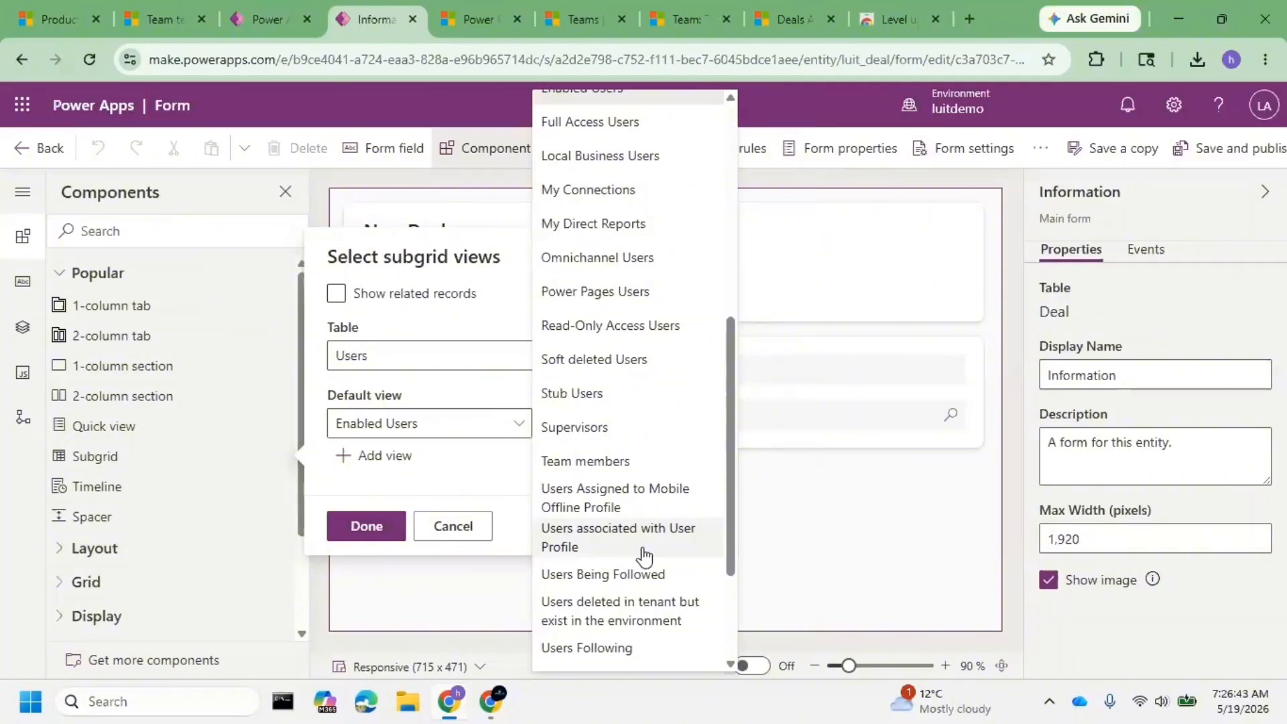
scroll(644, 555, "down", 2)
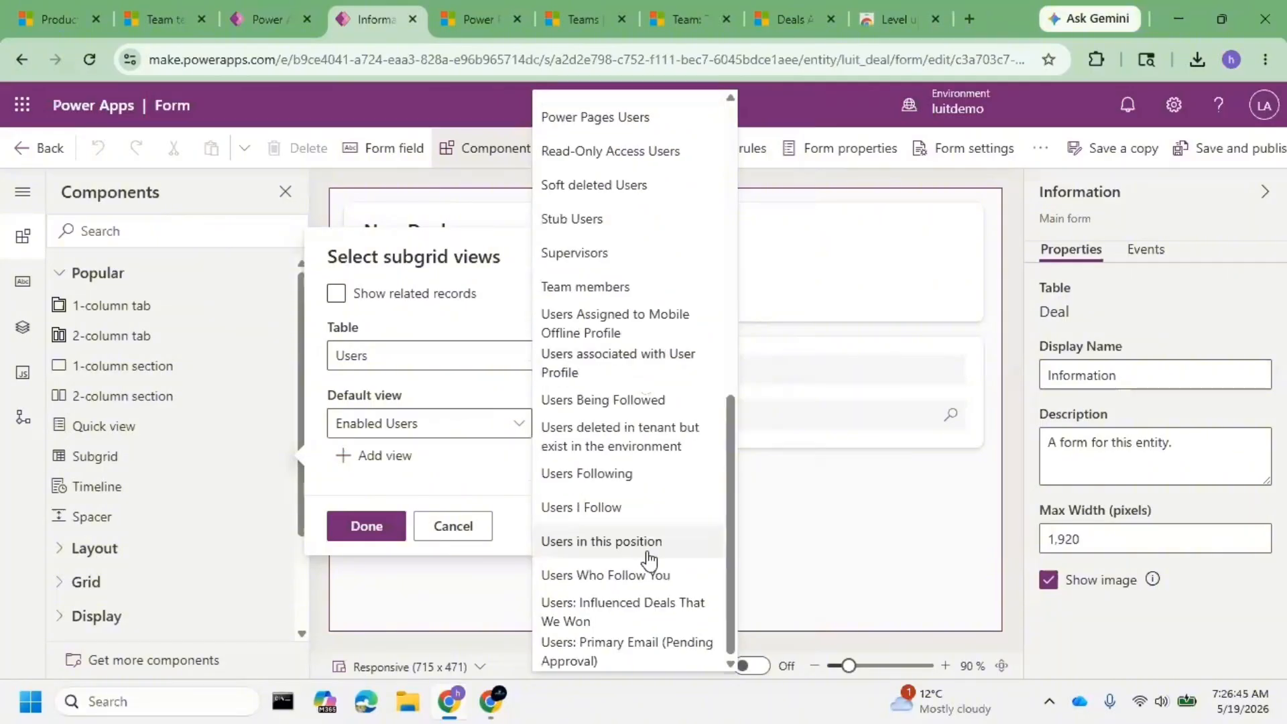
scroll(648, 558, "up", 4)
scroll(656, 549, "up", 1)
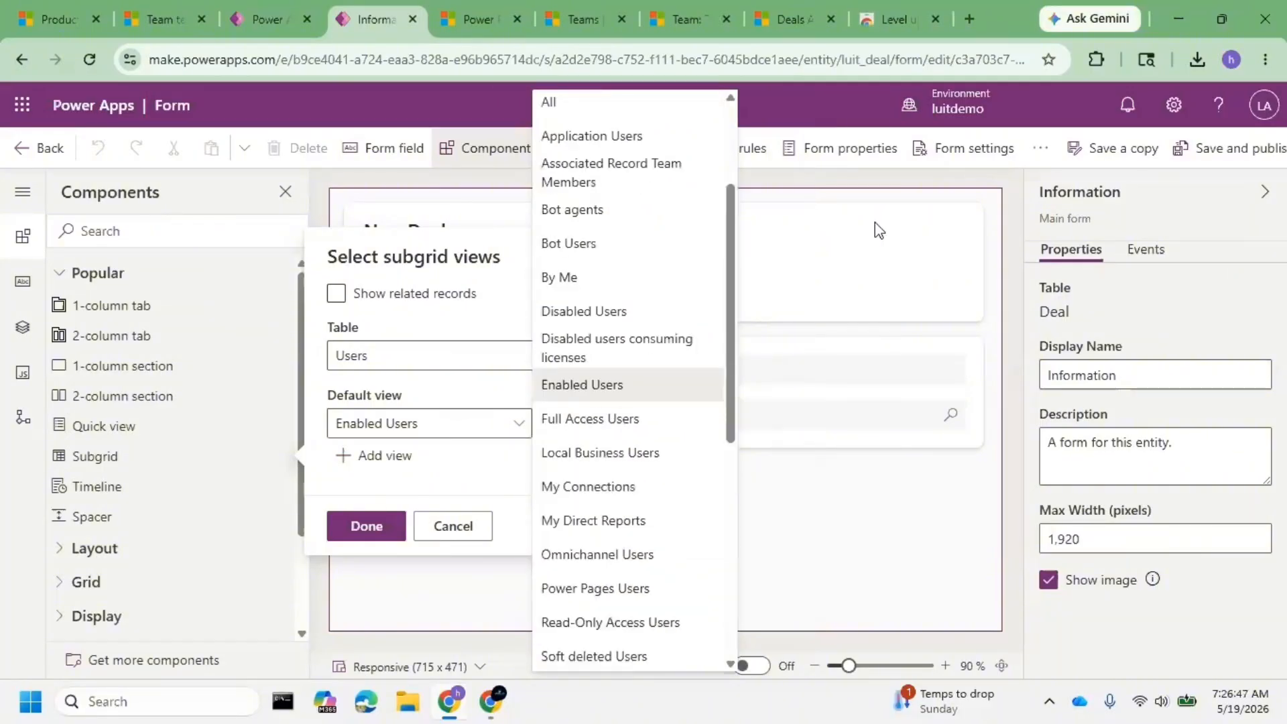
left_click(879, 231)
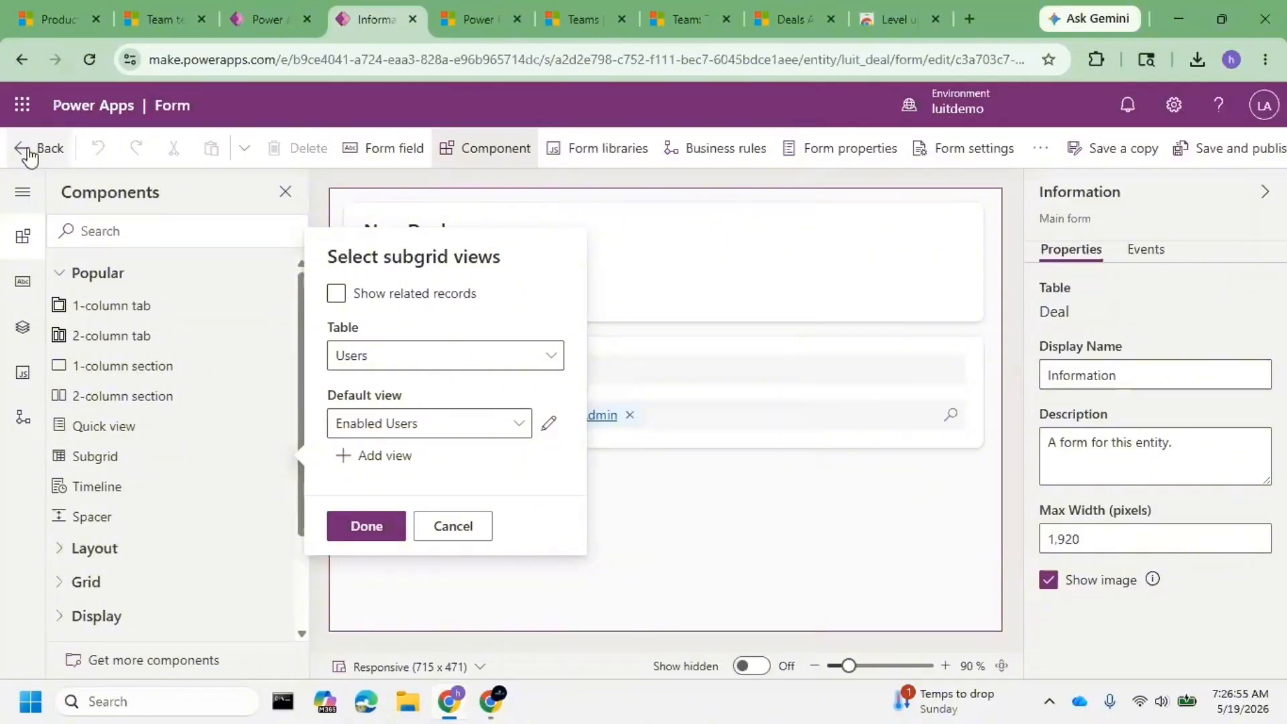
left_click(466, 525)
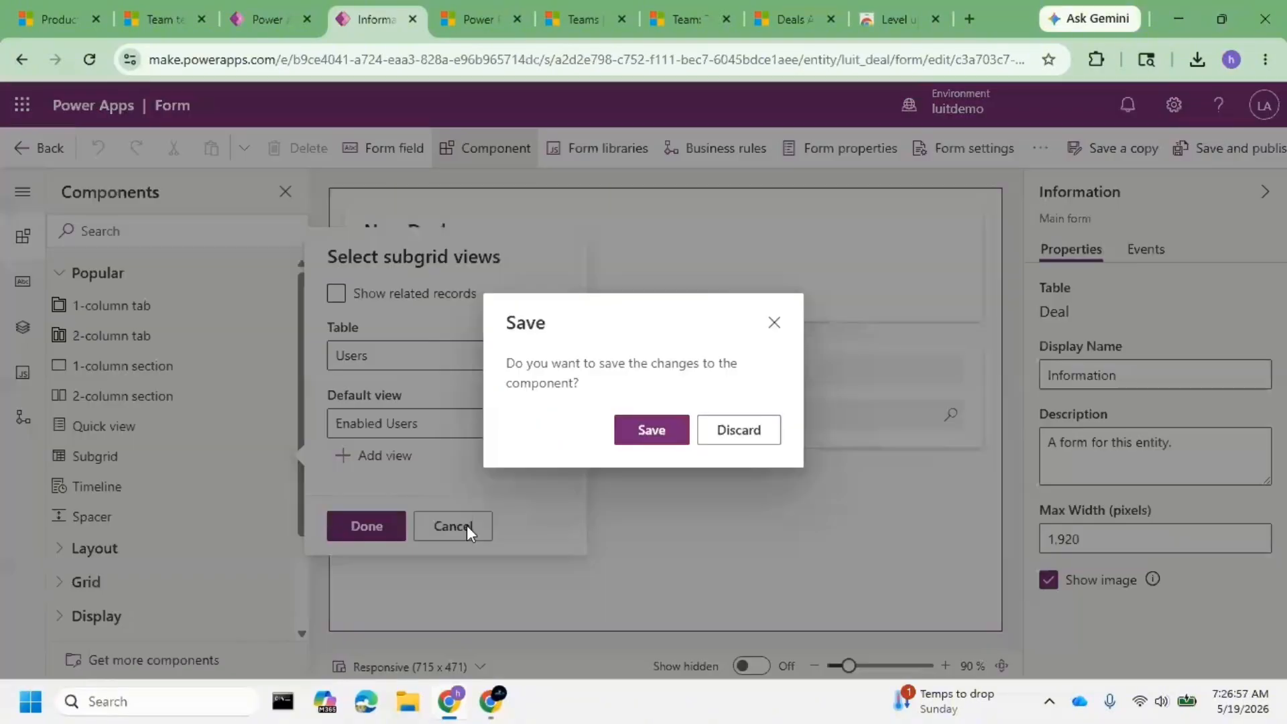
- Keep the subgrid changes, save and publish the Deal form, retrying after the error, then exit the designer
left_click(622, 438)
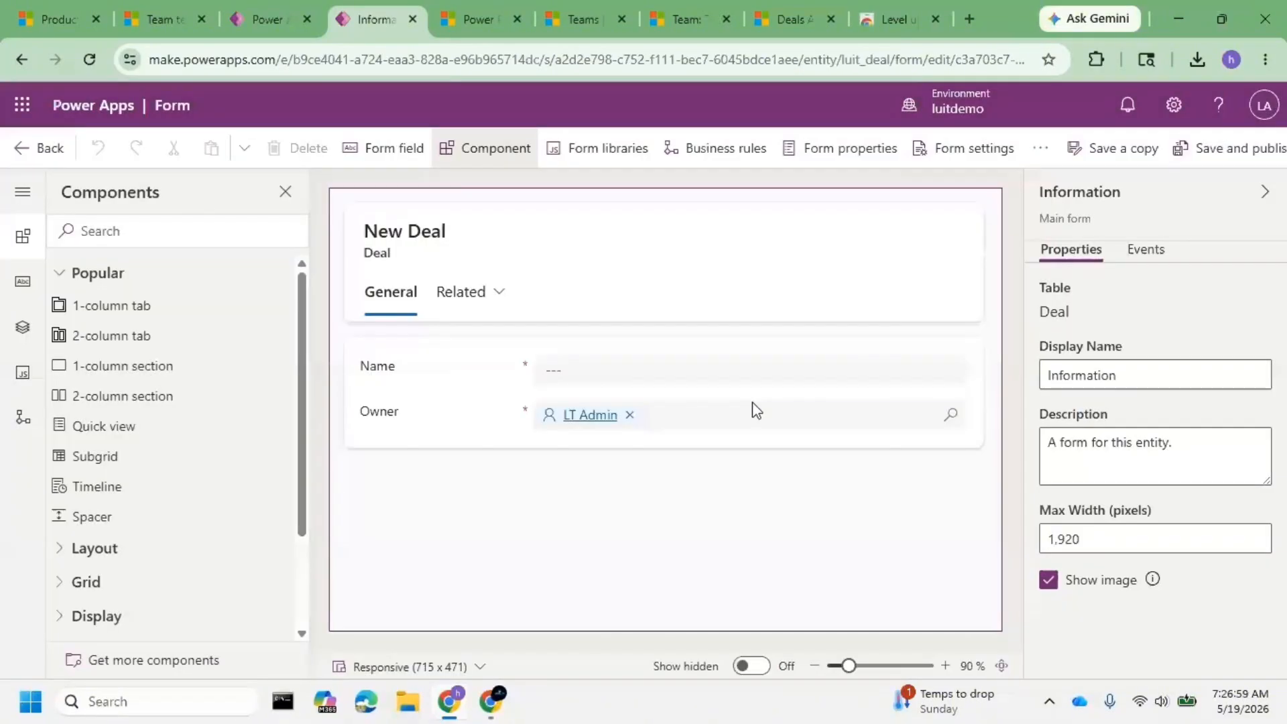
left_click(1222, 151)
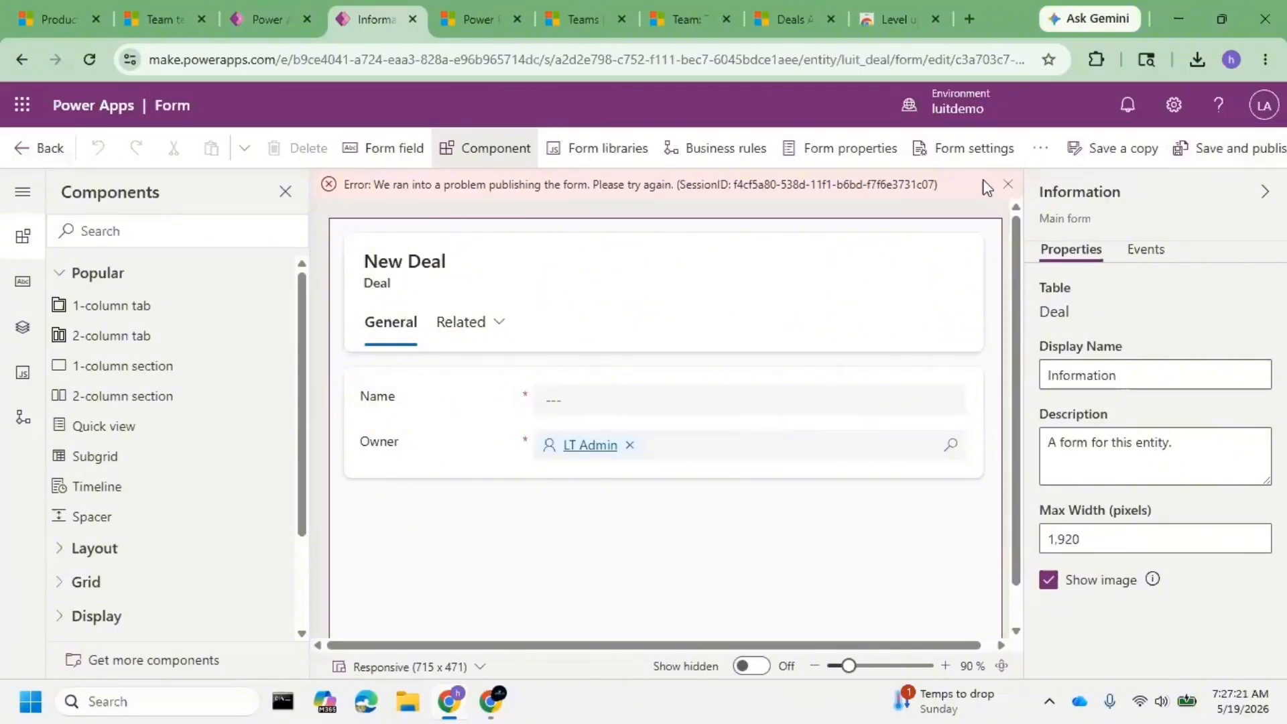
left_click(1243, 158)
left_click(32, 151)
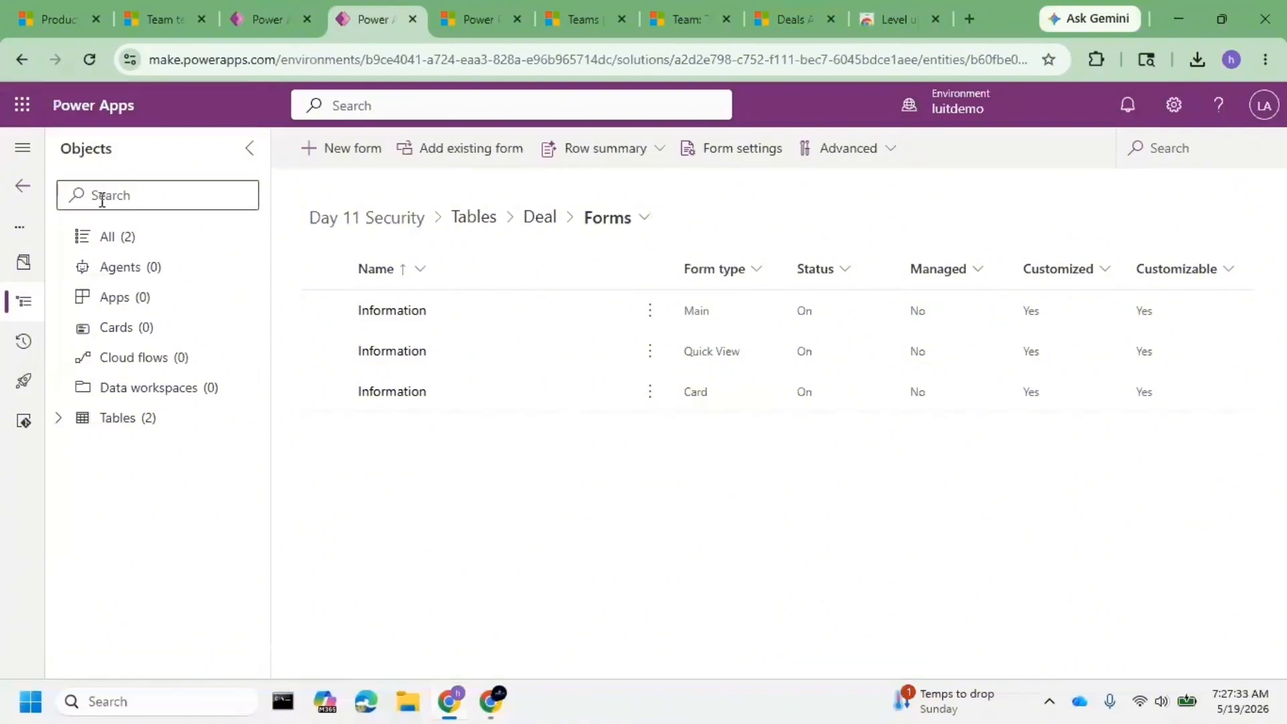
- Return to Solutions and publish all customizations
left_click(20, 188)
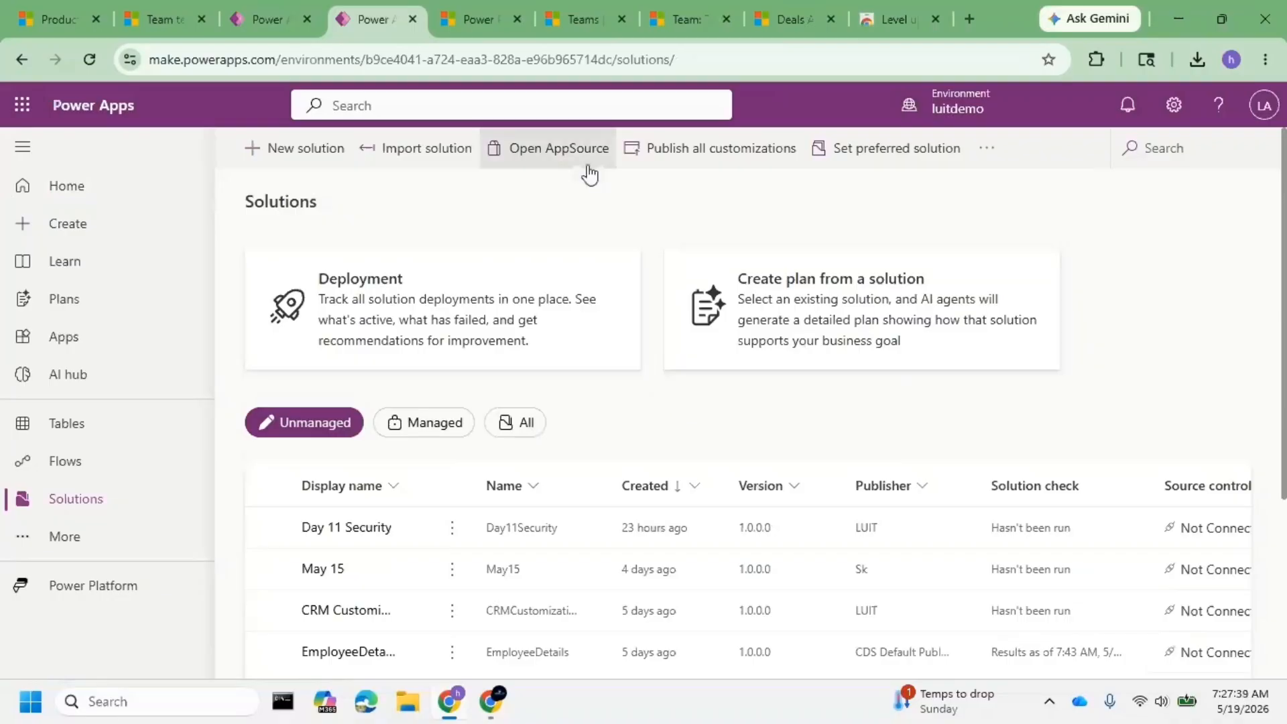
left_click(679, 153)
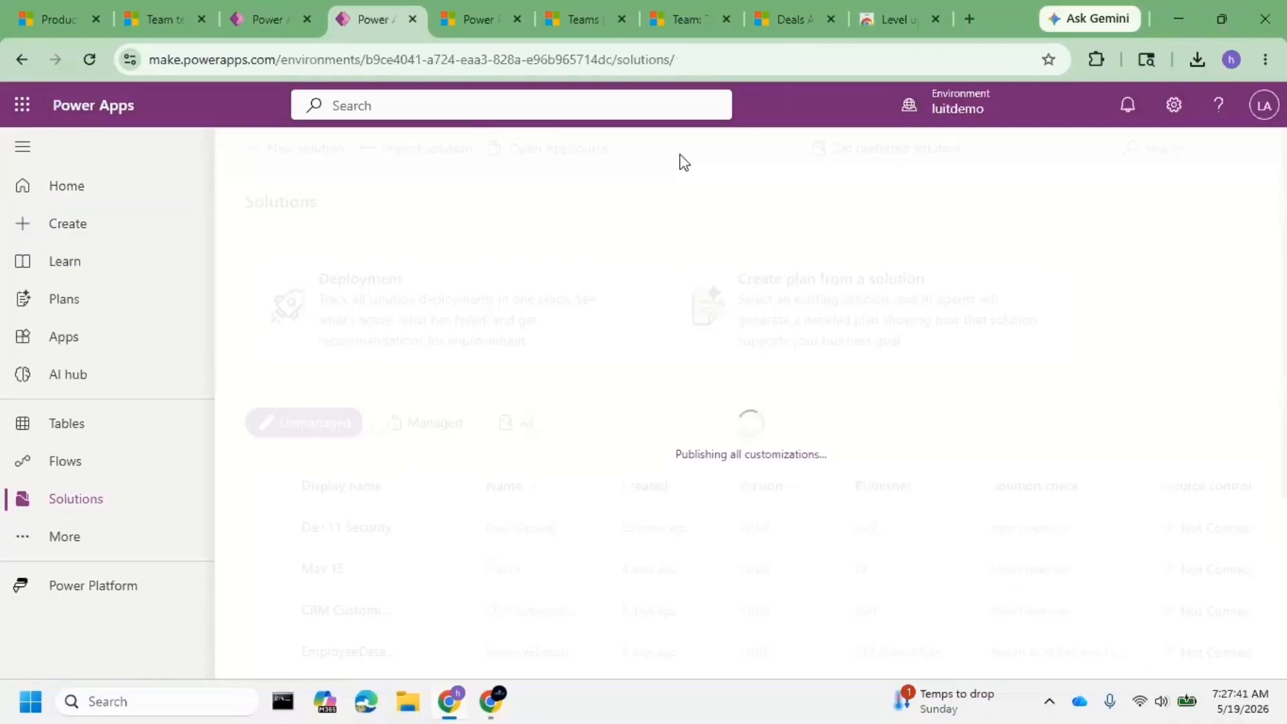
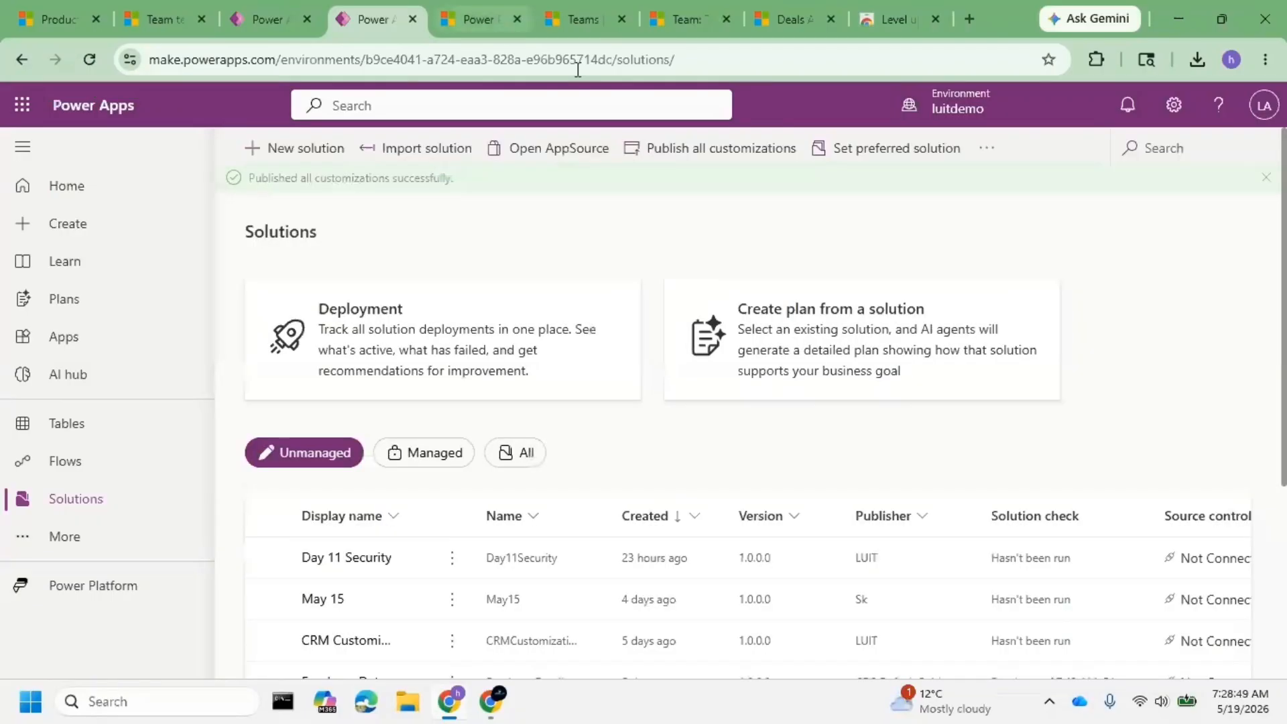
- In the Day 11 Security solution, go to Tables > Deal > Forms and open the Information main form
left_click(360, 561)
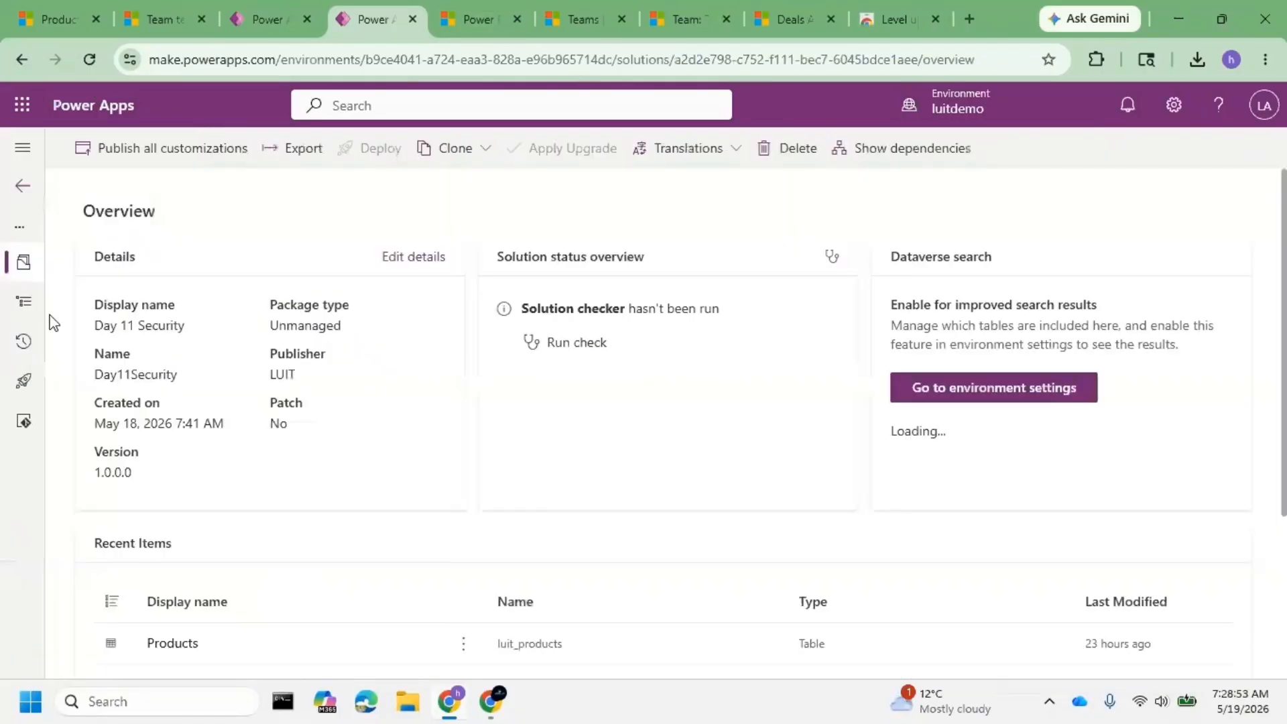
left_click(24, 303)
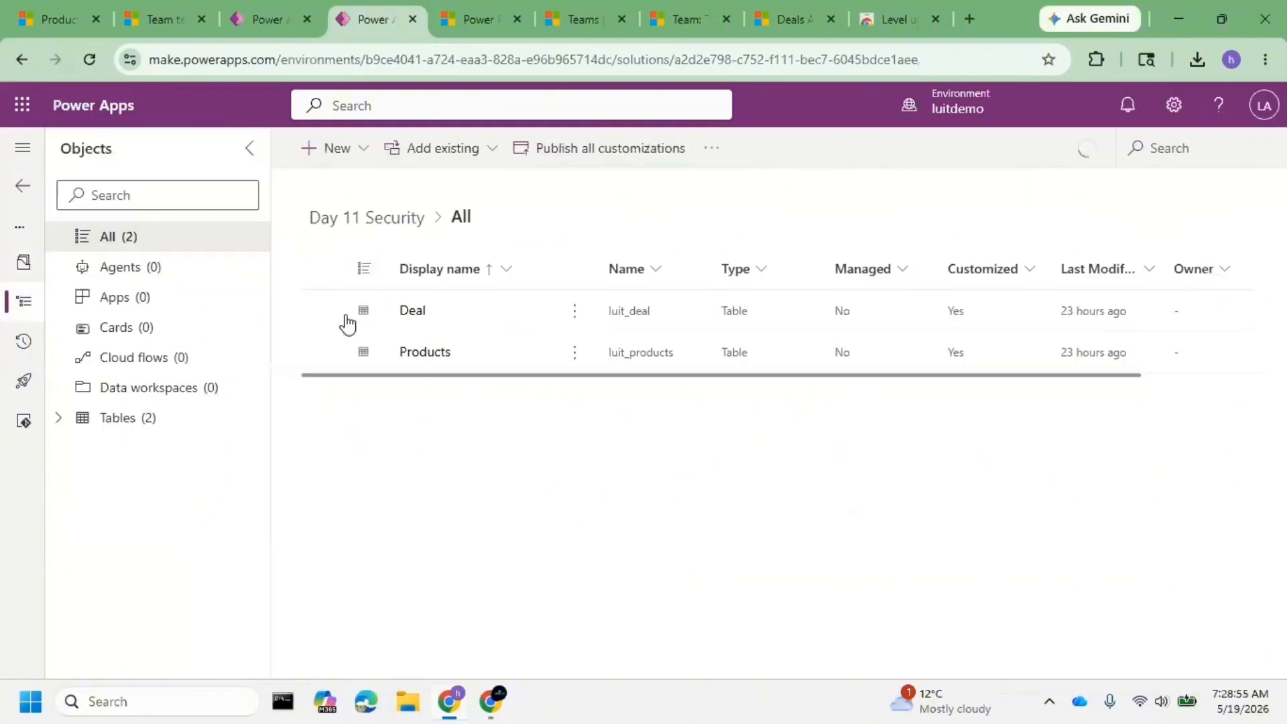
left_click(60, 421)
left_click(82, 451)
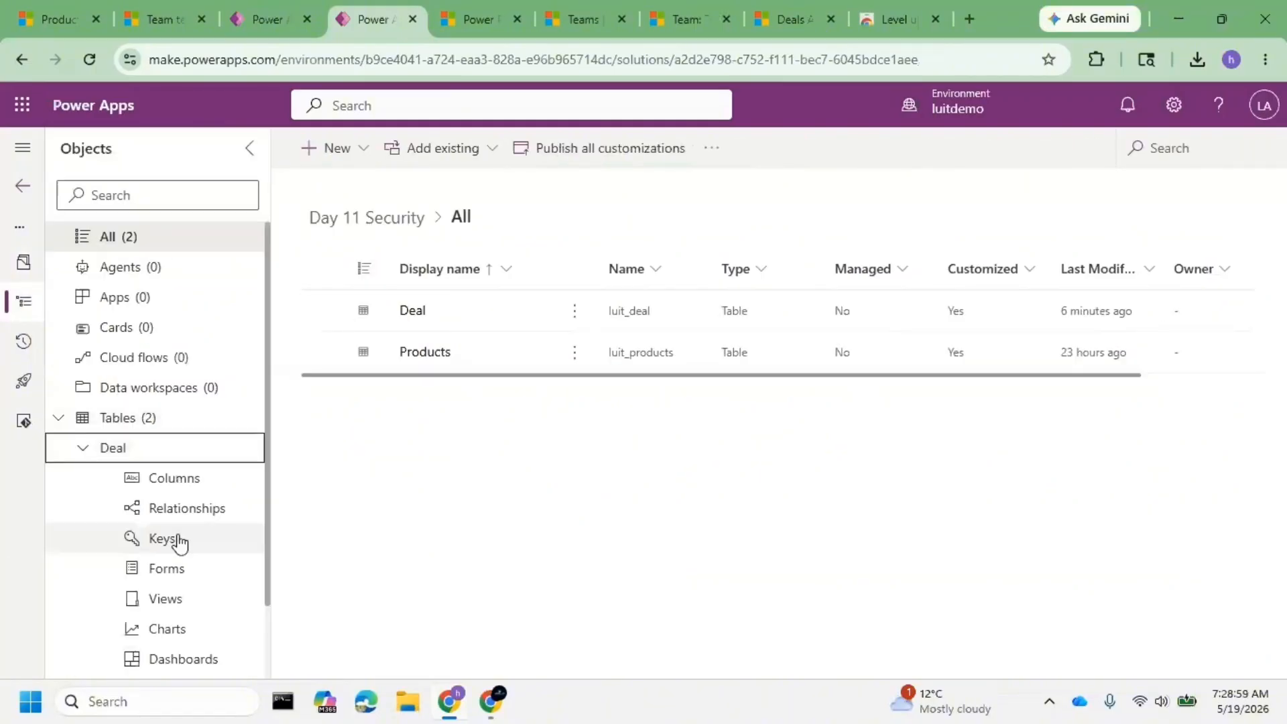
left_click(188, 569)
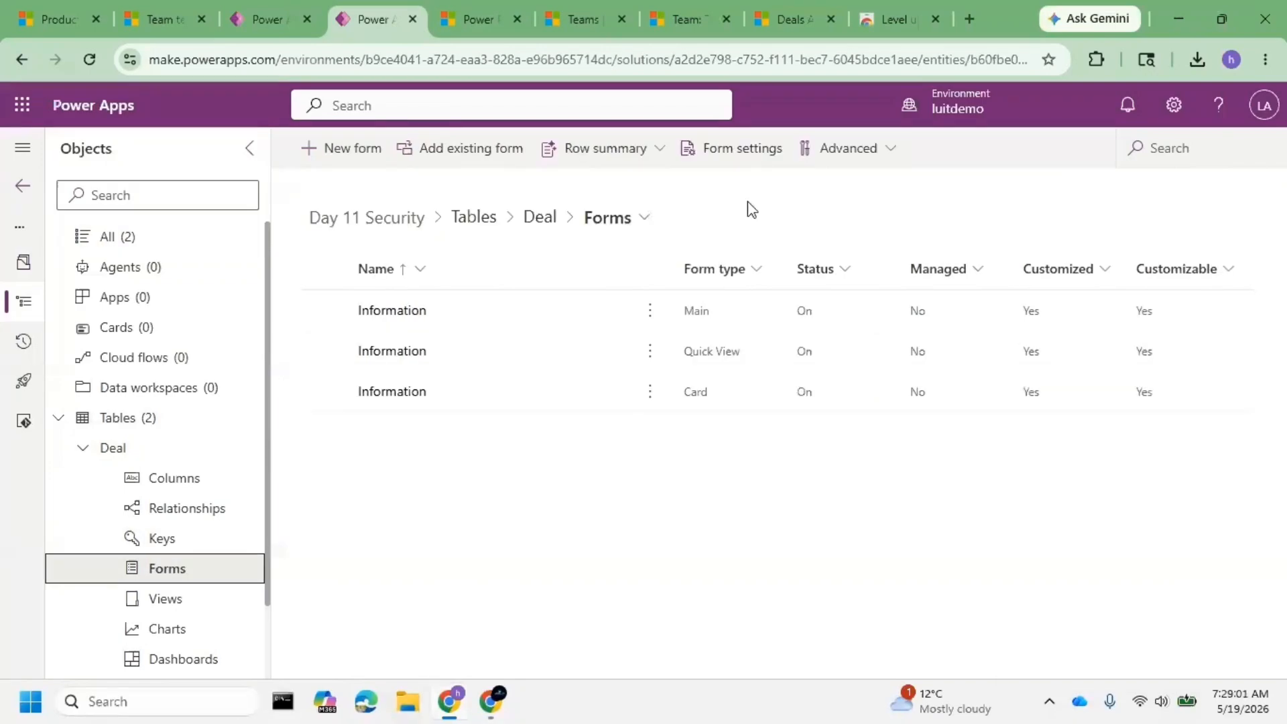
left_click(391, 311)
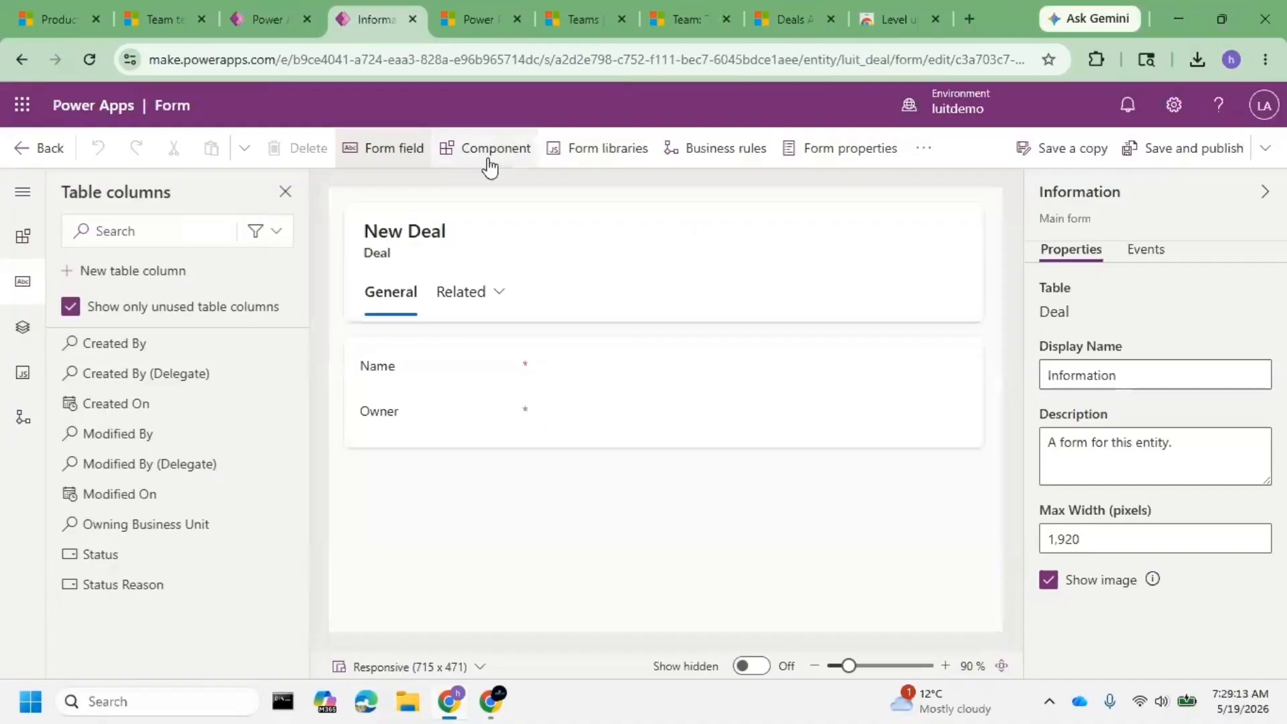
- Start a Subgrid from Components, look at its related tables, then cancel without adding it
left_click(490, 168)
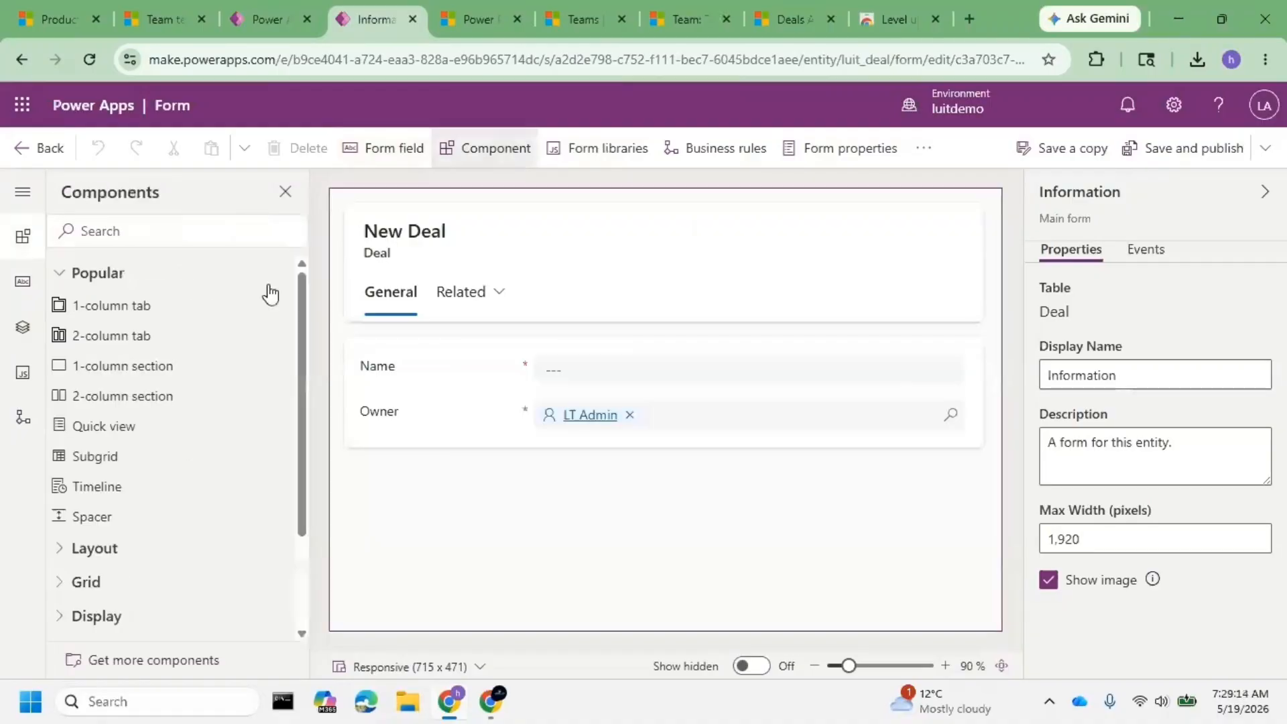
left_click(137, 457)
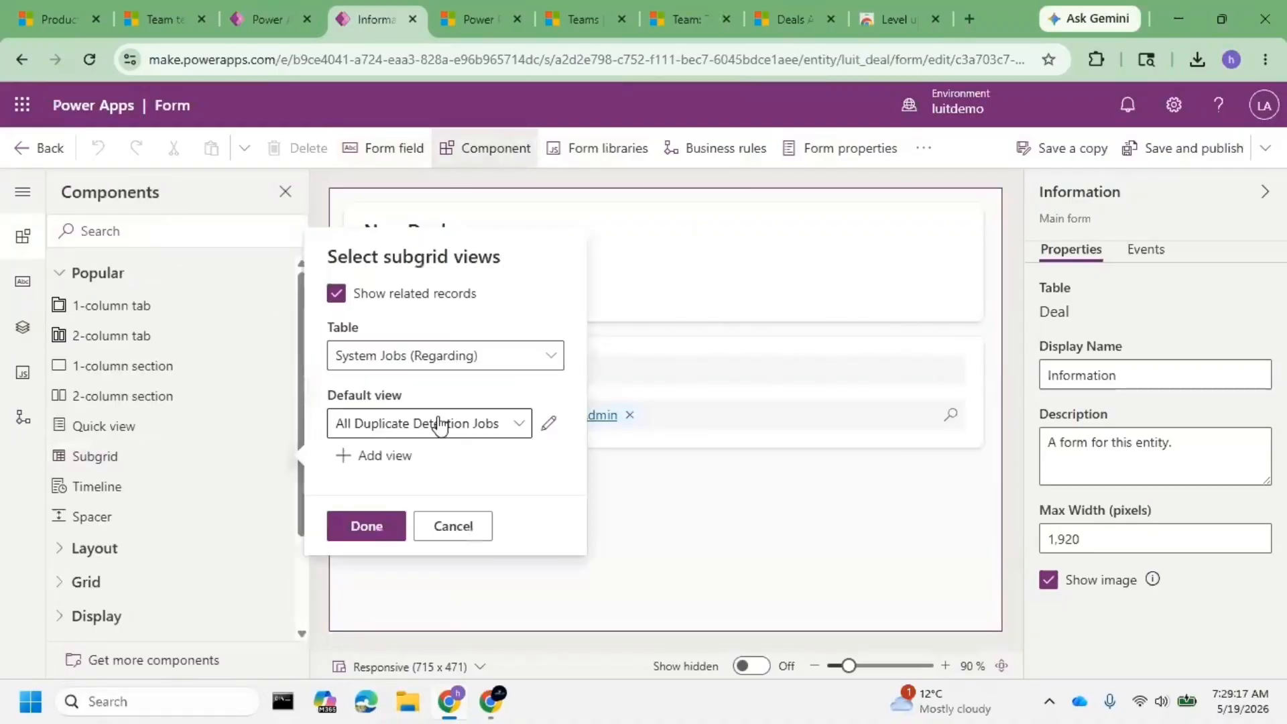
left_click(514, 358)
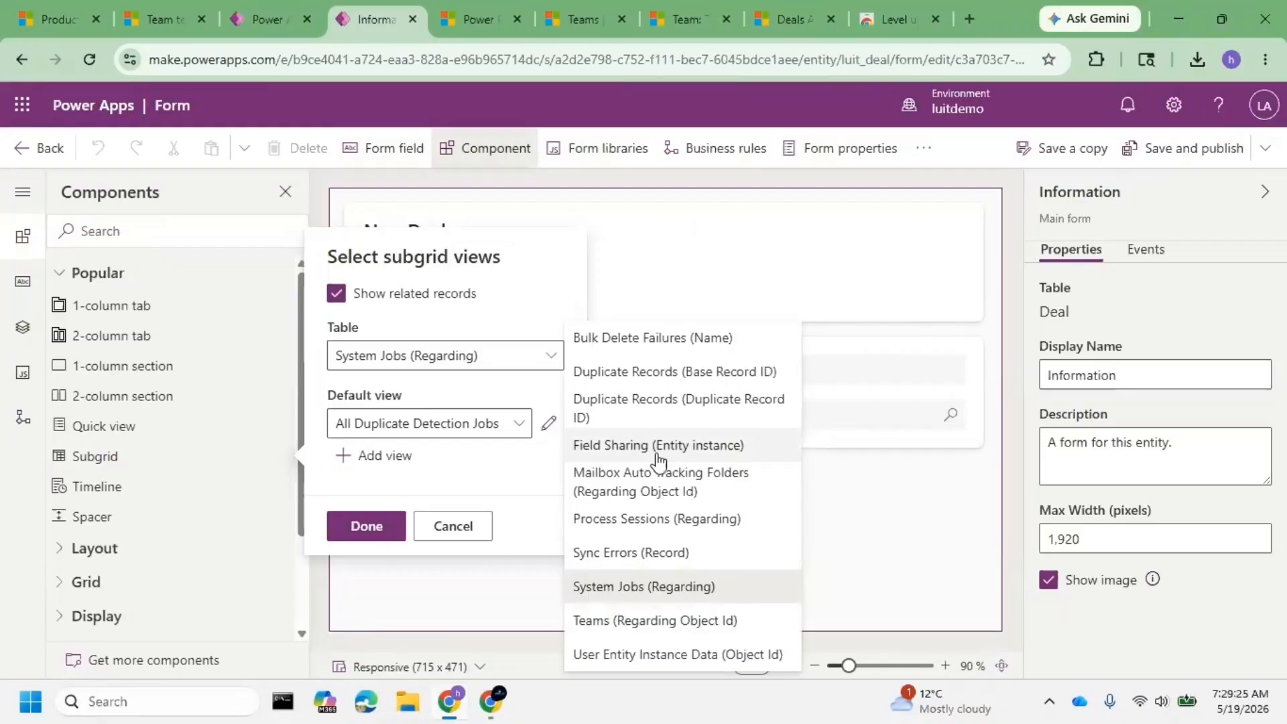
left_click(742, 290)
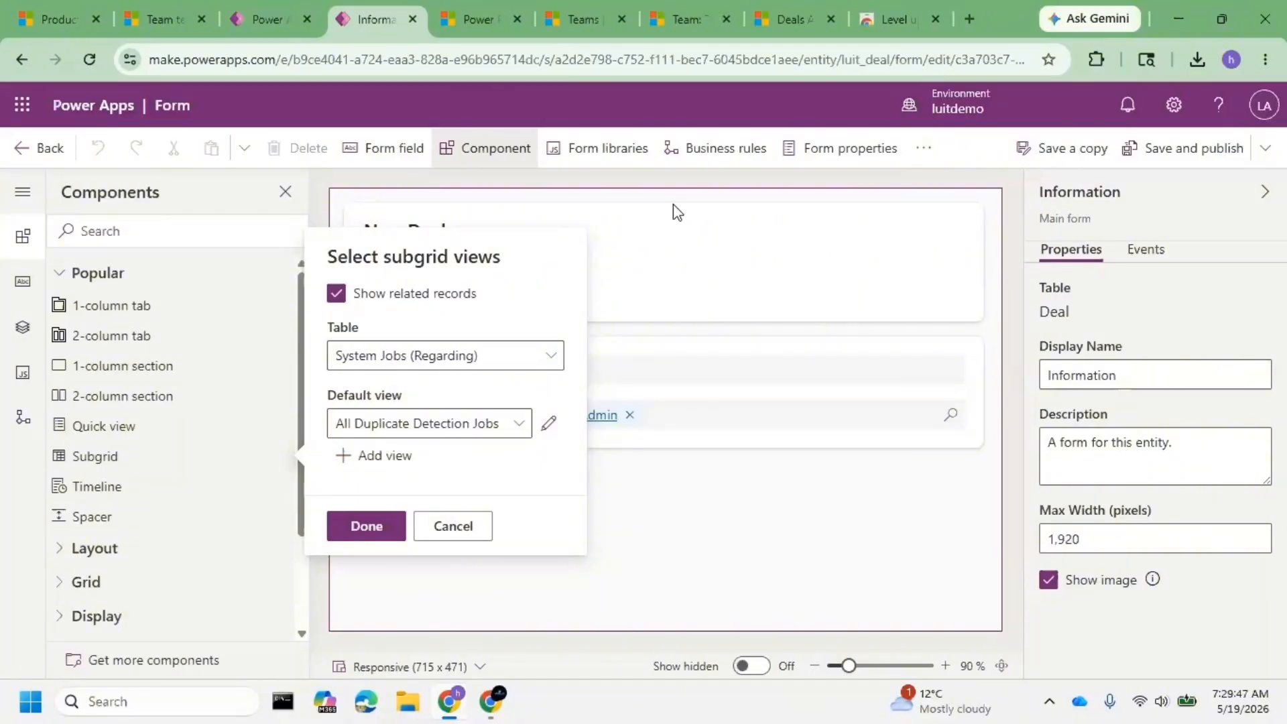
left_click(476, 533)
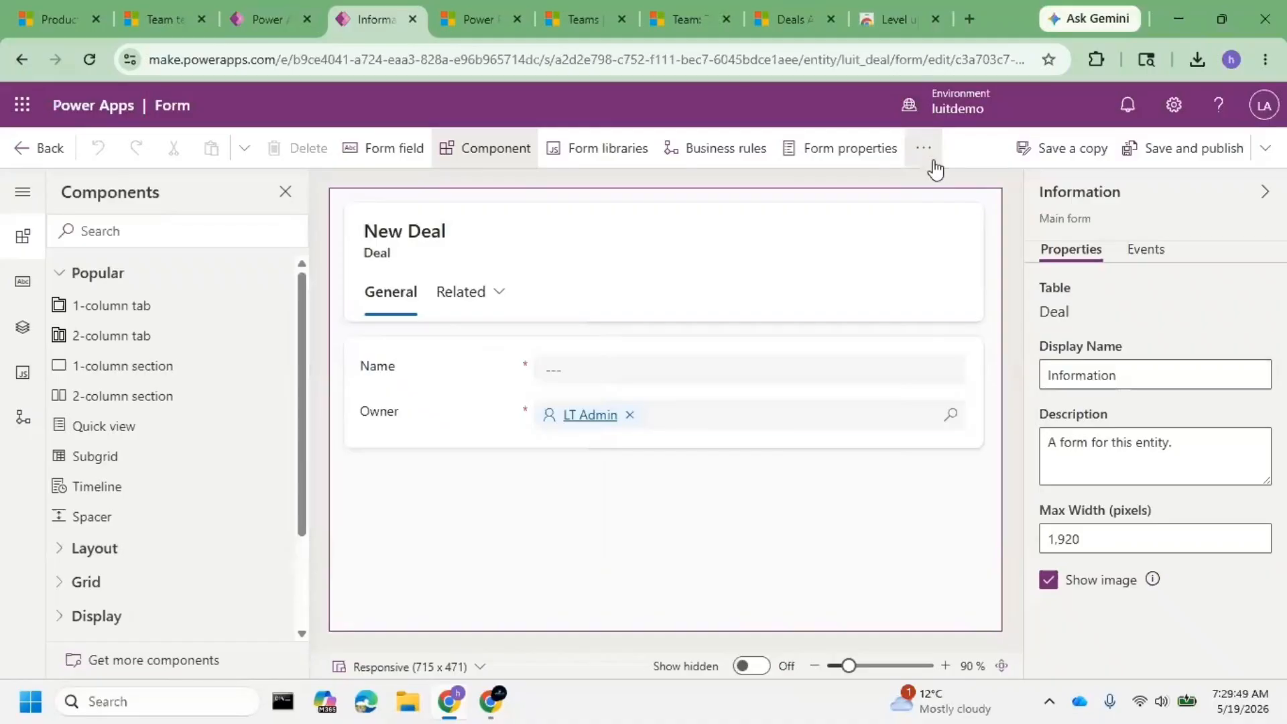
- Switch the Deal form to the classic designer, giving couldn't-find-it as the reason
left_click(935, 170)
left_click(1001, 216)
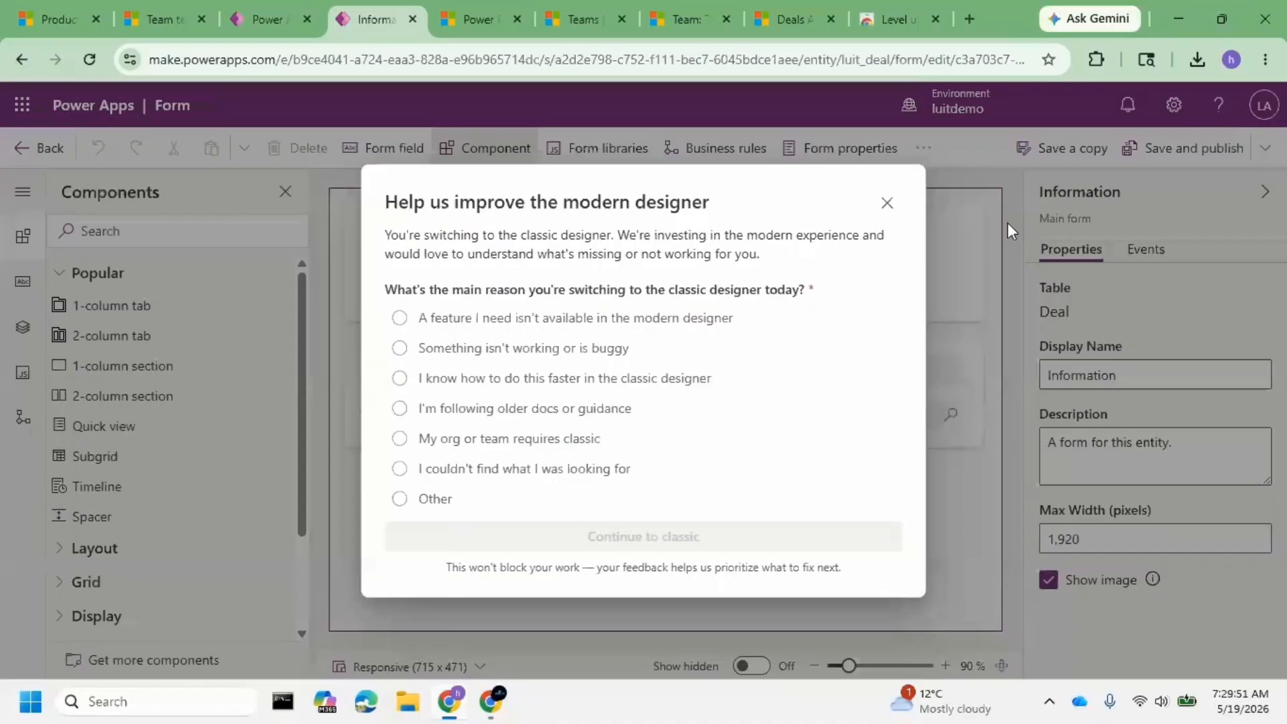
left_click(463, 473)
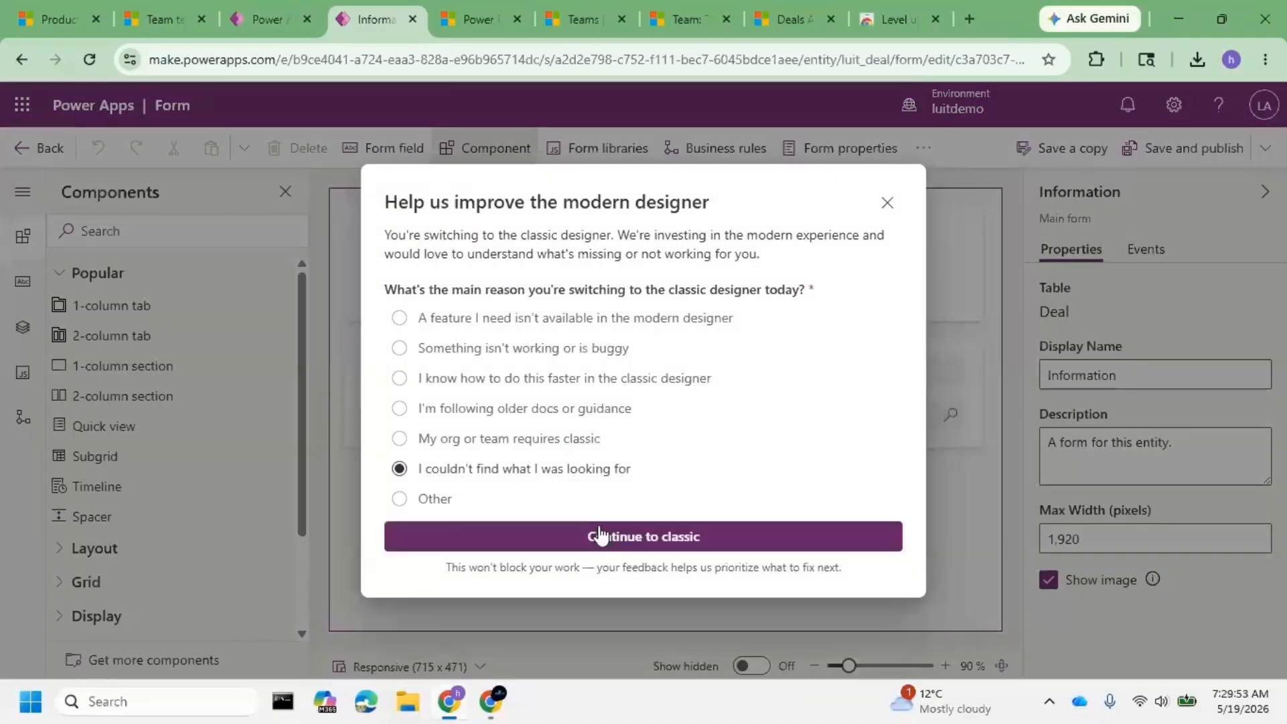
left_click(600, 536)
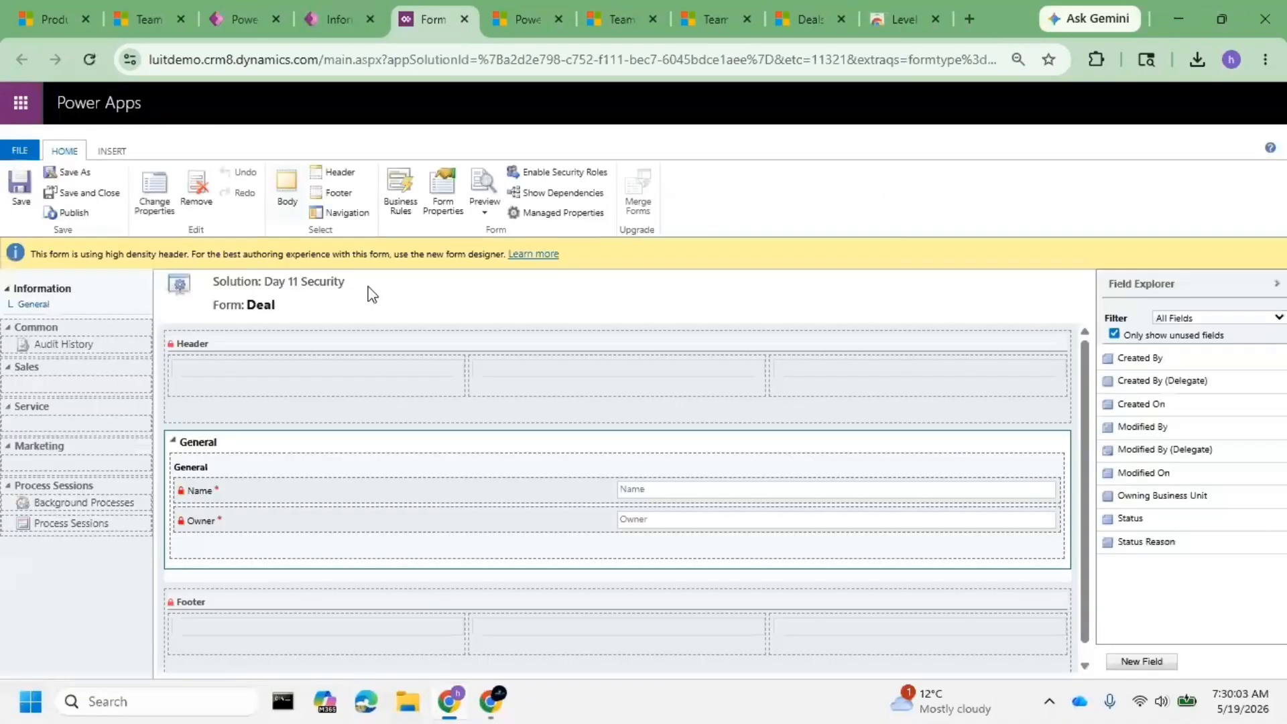
- Insert a new sub-grid into the General section of the Deal form
left_click(295, 493)
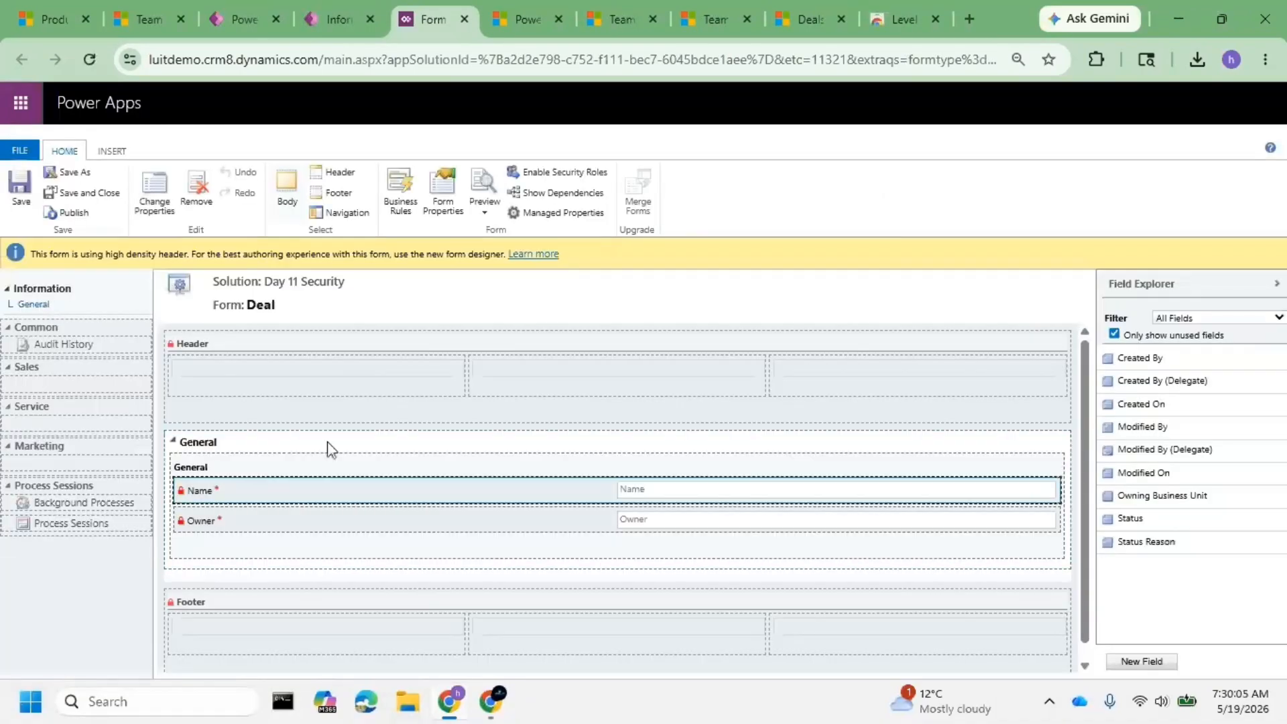
left_click(328, 455)
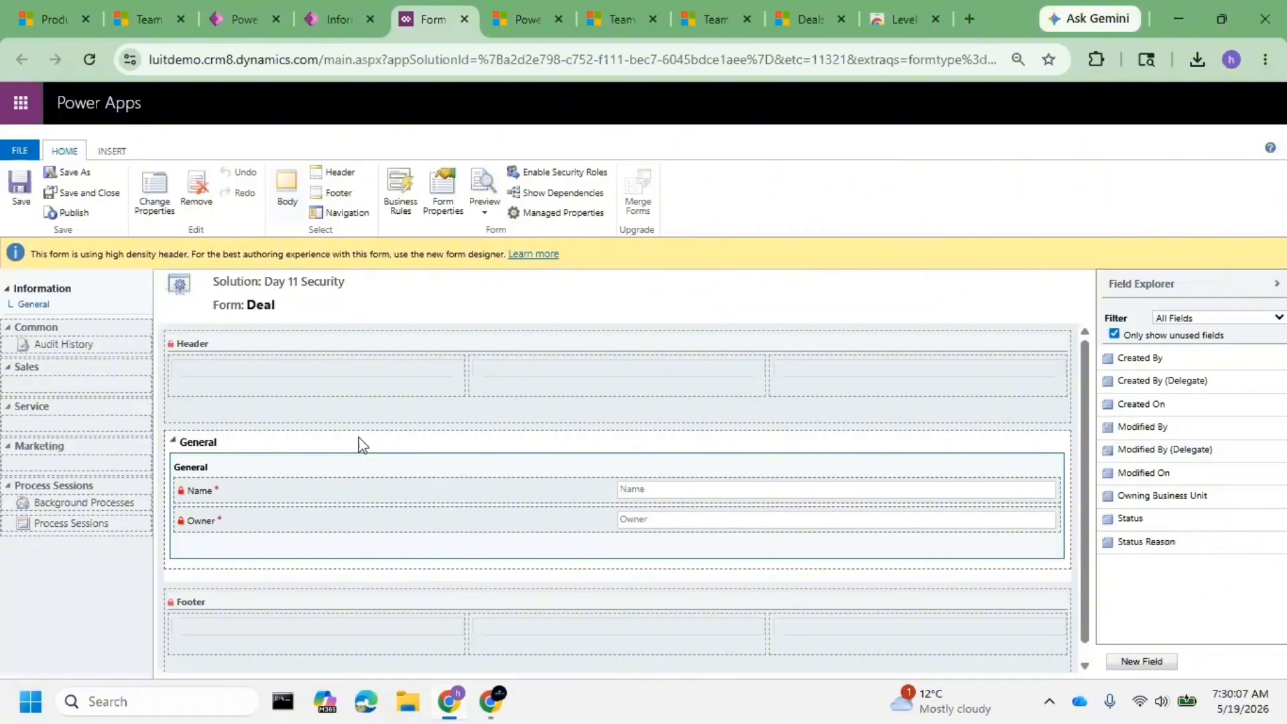
left_click(99, 155)
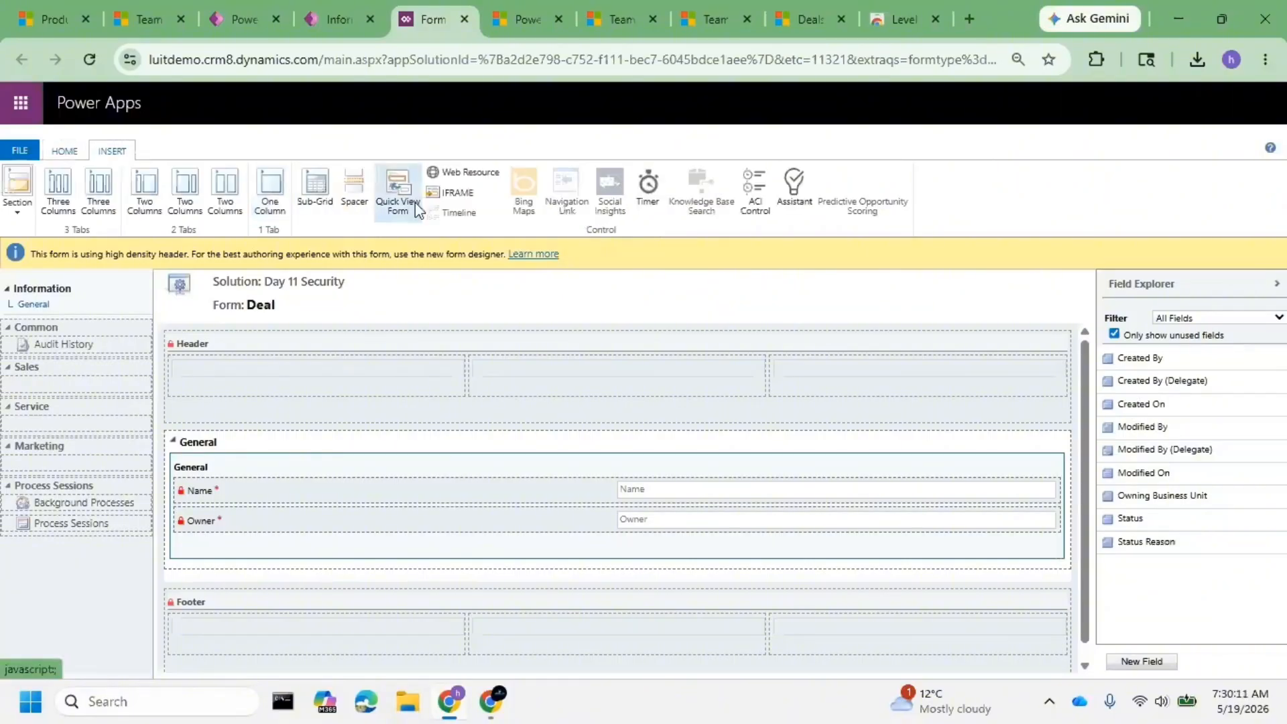
left_click(311, 186)
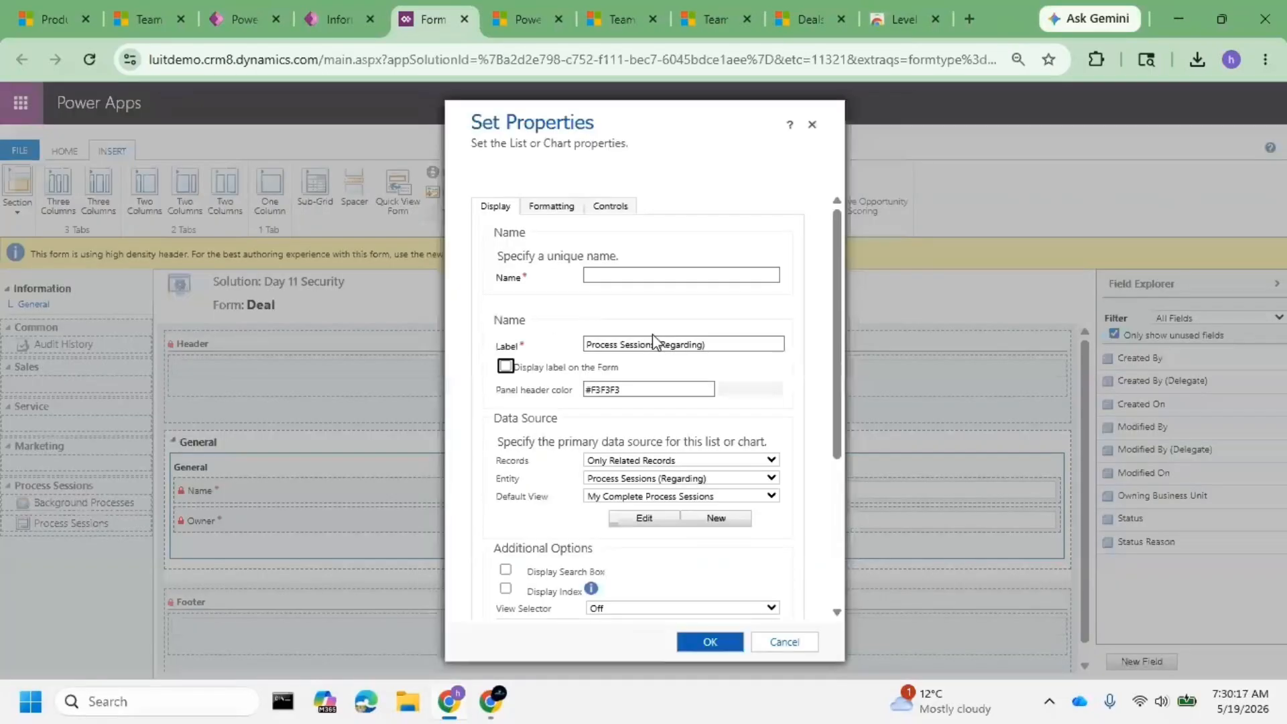
- Point the sub-grid at related Teams (Regarding Object Id) records with All User Access Teams as default view
left_click(659, 478)
left_click(659, 485)
left_click(637, 461)
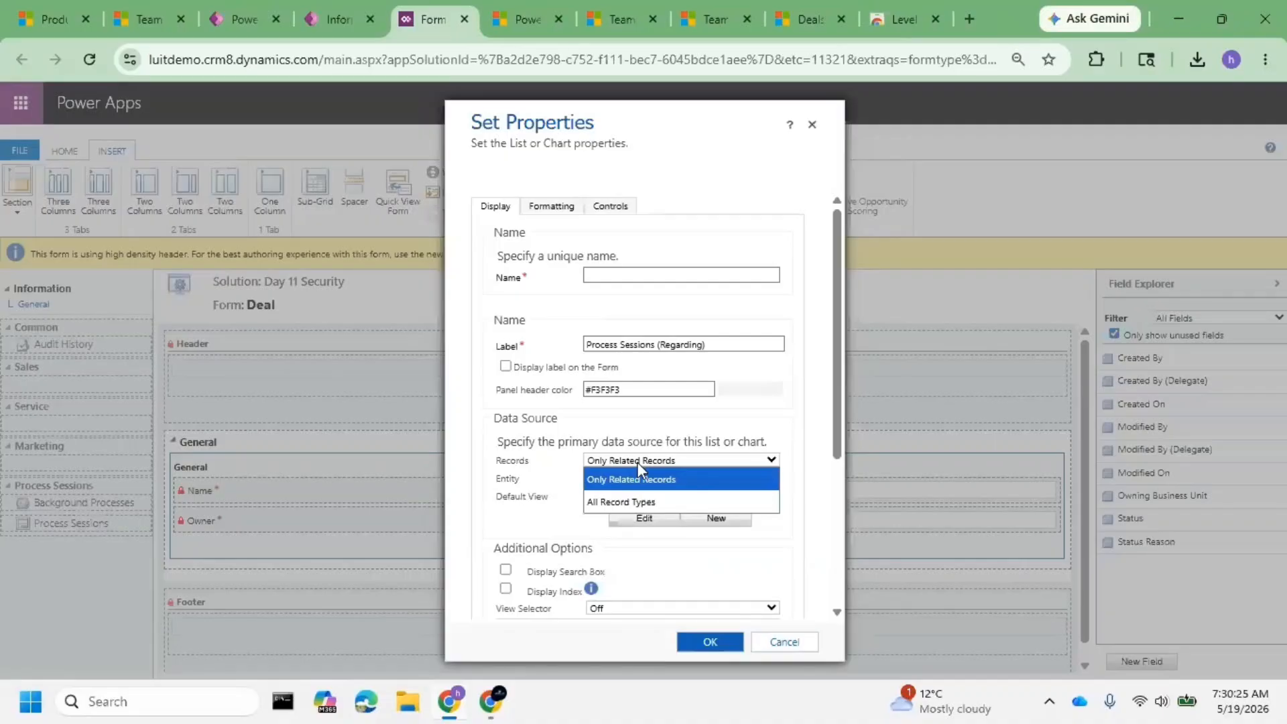
left_click(645, 478)
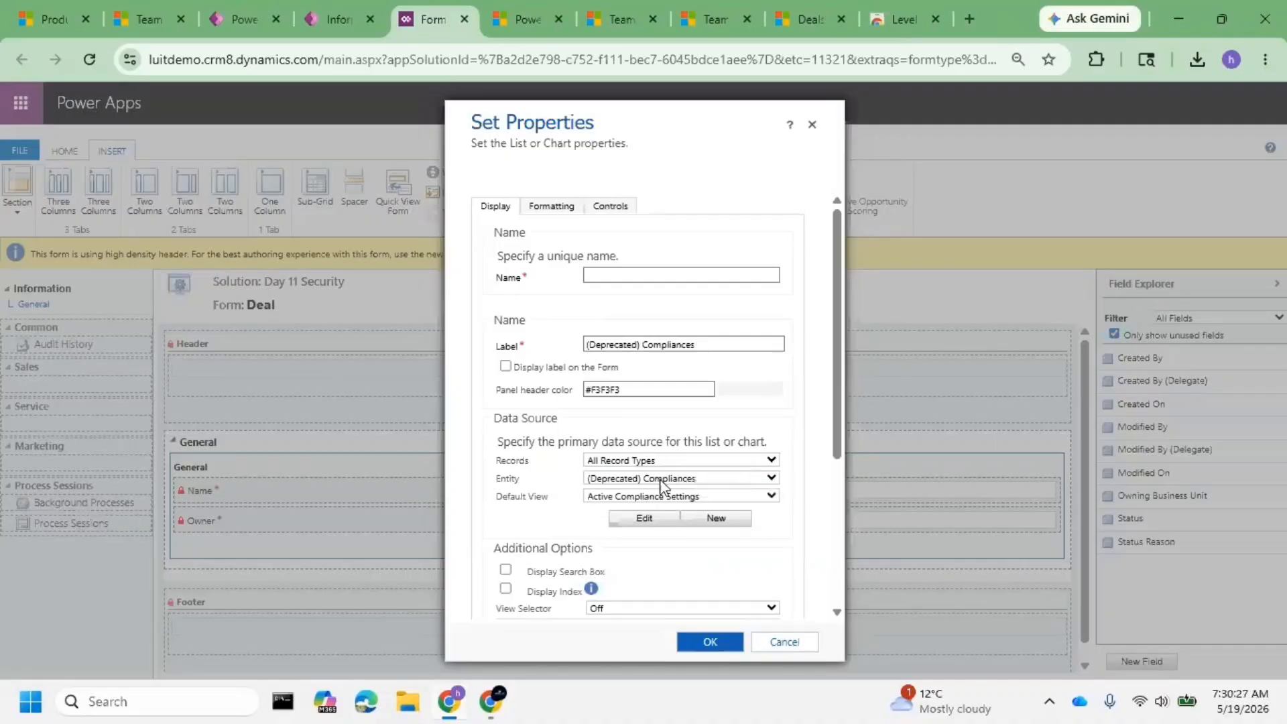
left_click(663, 461)
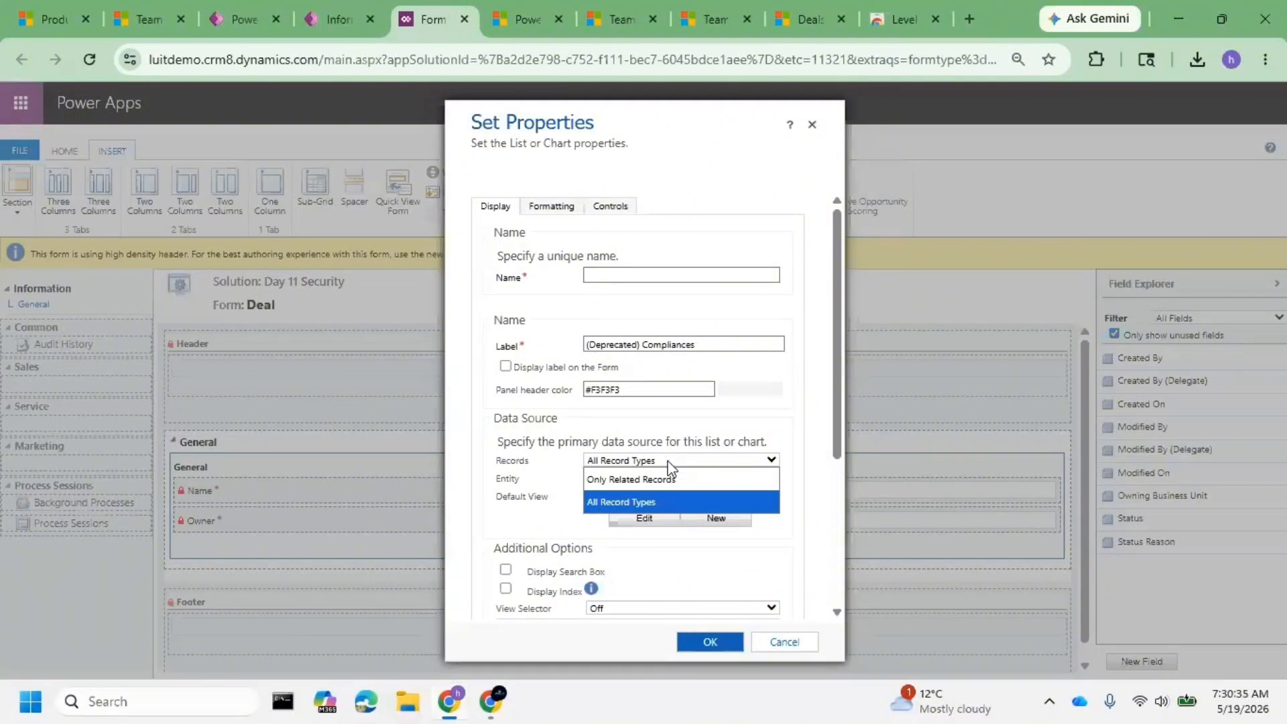
left_click(670, 501)
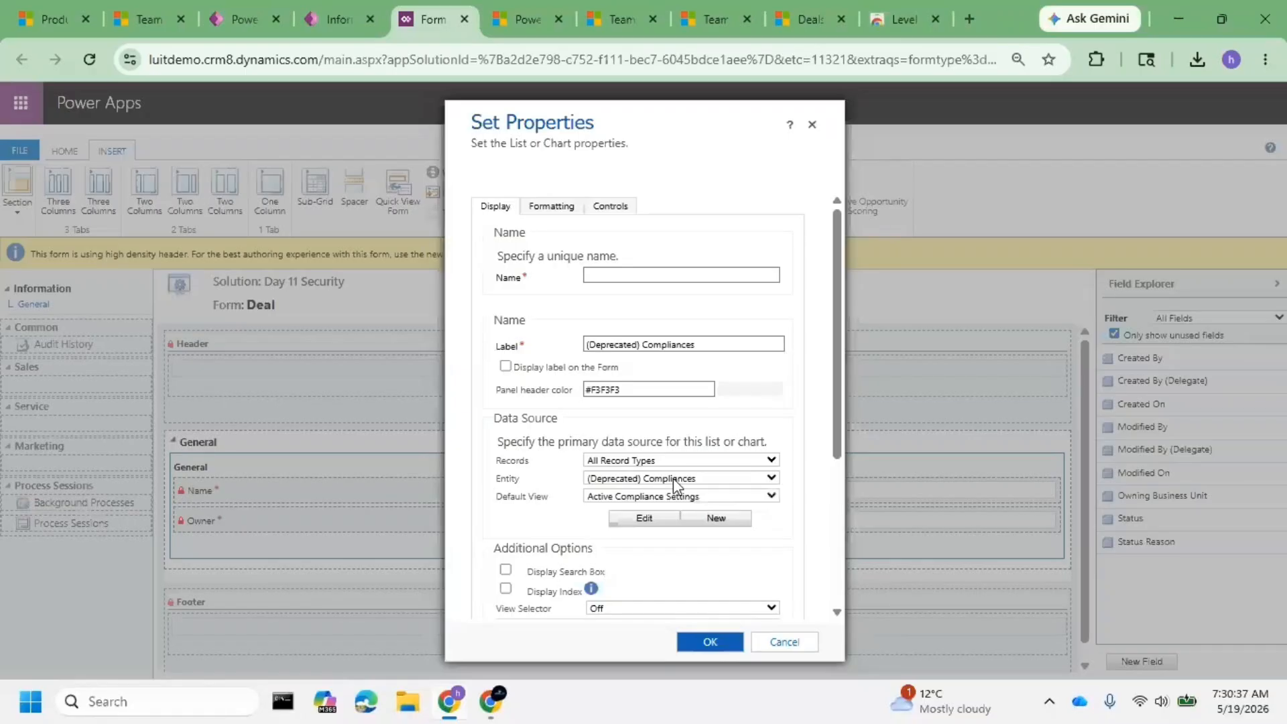
left_click(673, 478)
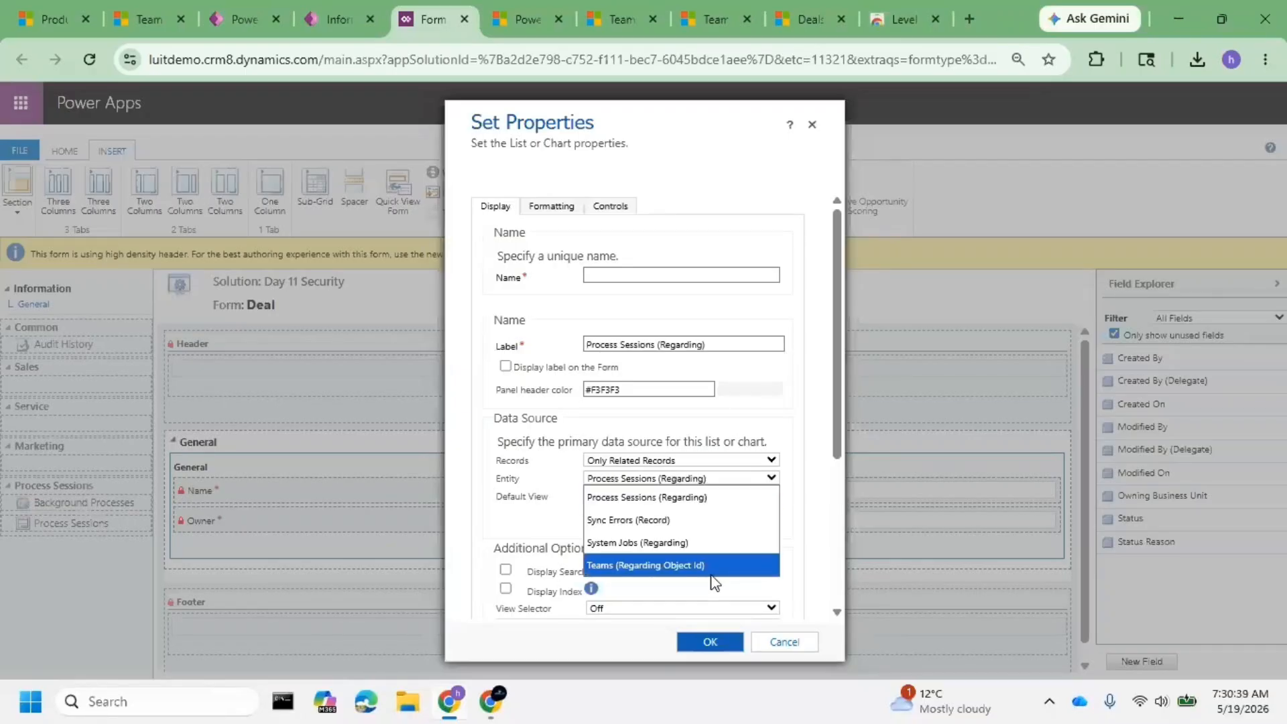
left_click(691, 566)
left_click(694, 497)
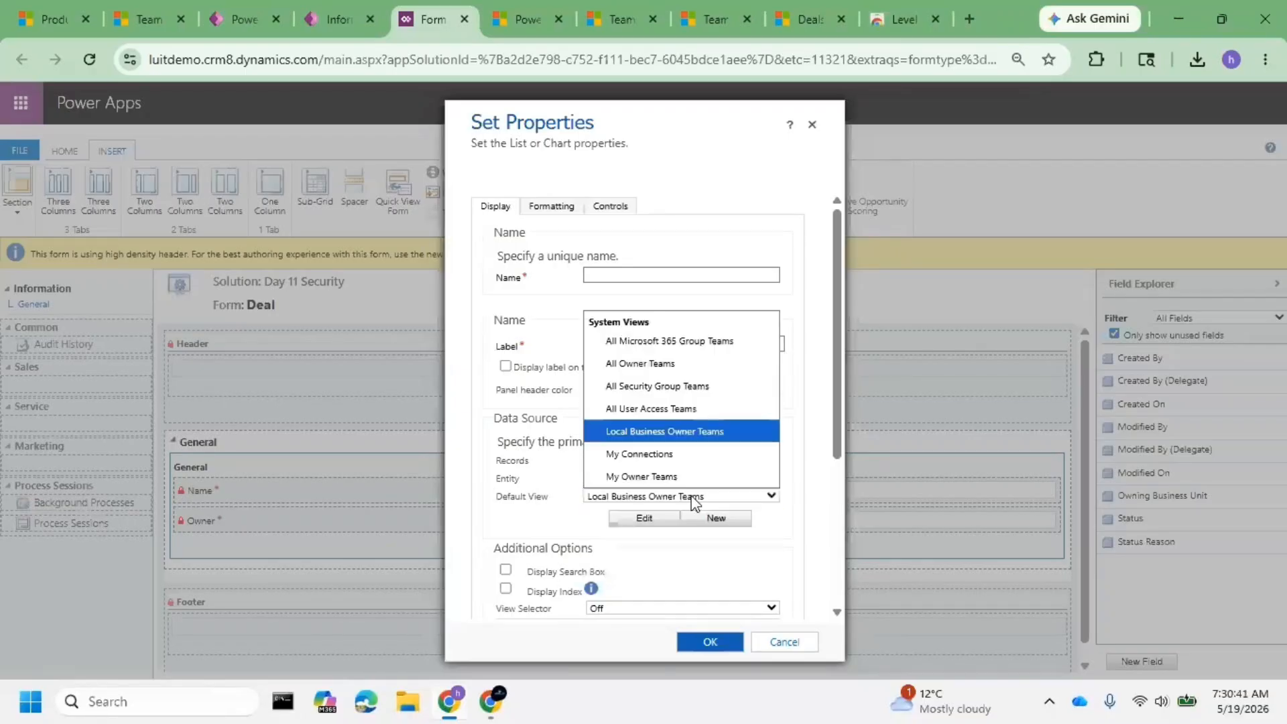
left_click(707, 410)
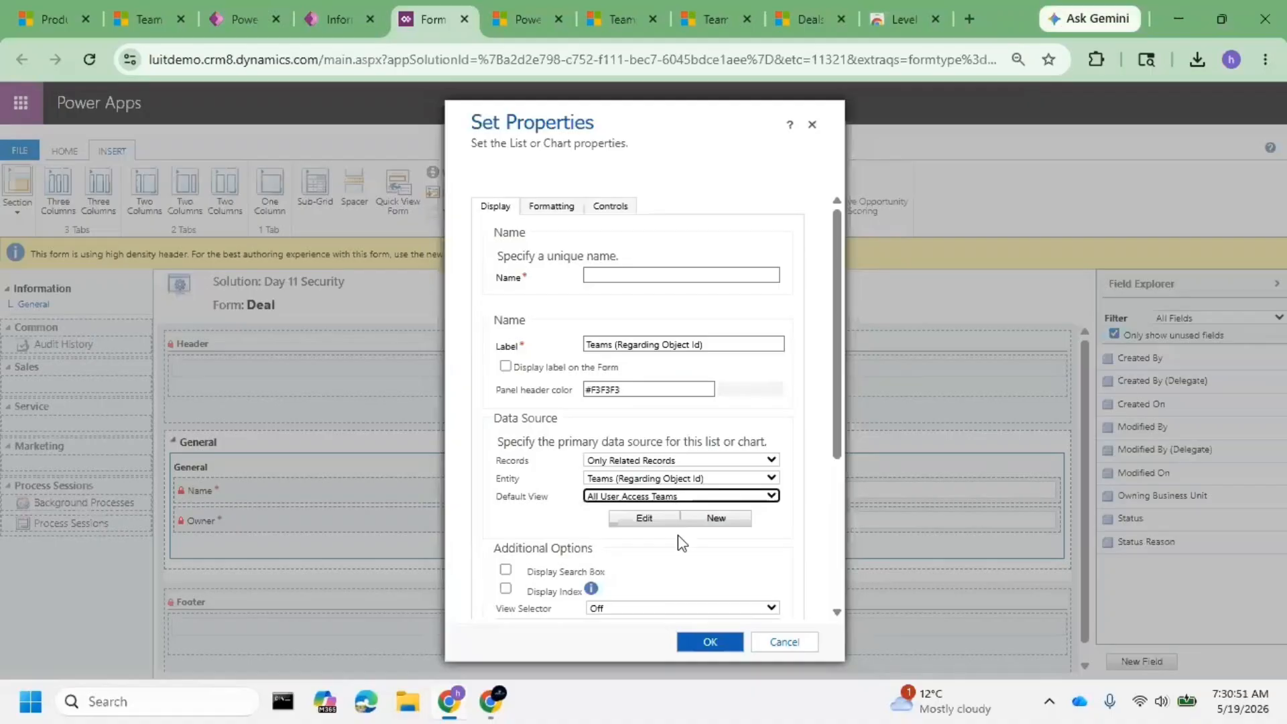
- Enter 'Access Team' as the sub-grid name after the missing-name warning
scroll(678, 536, "down", 4)
scroll(616, 384, "up", 4)
scroll(682, 480, "down", 4)
left_click(709, 642)
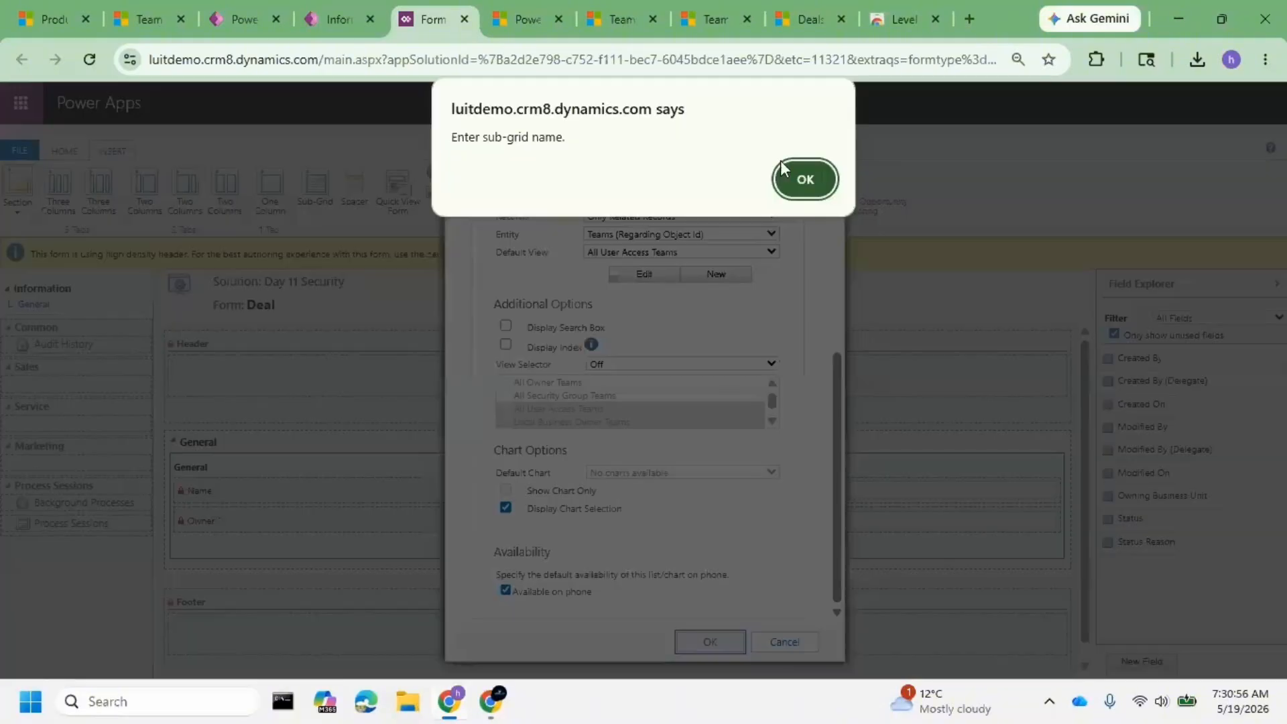
left_click(781, 163)
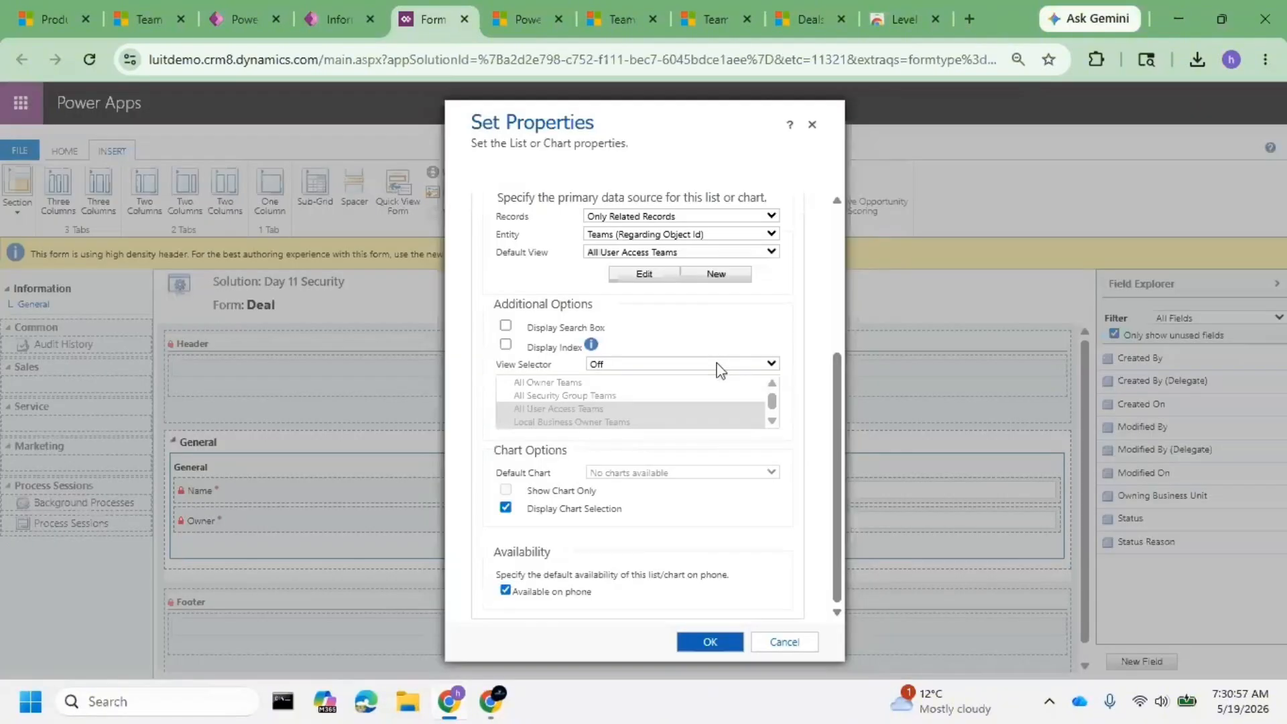
type("A")
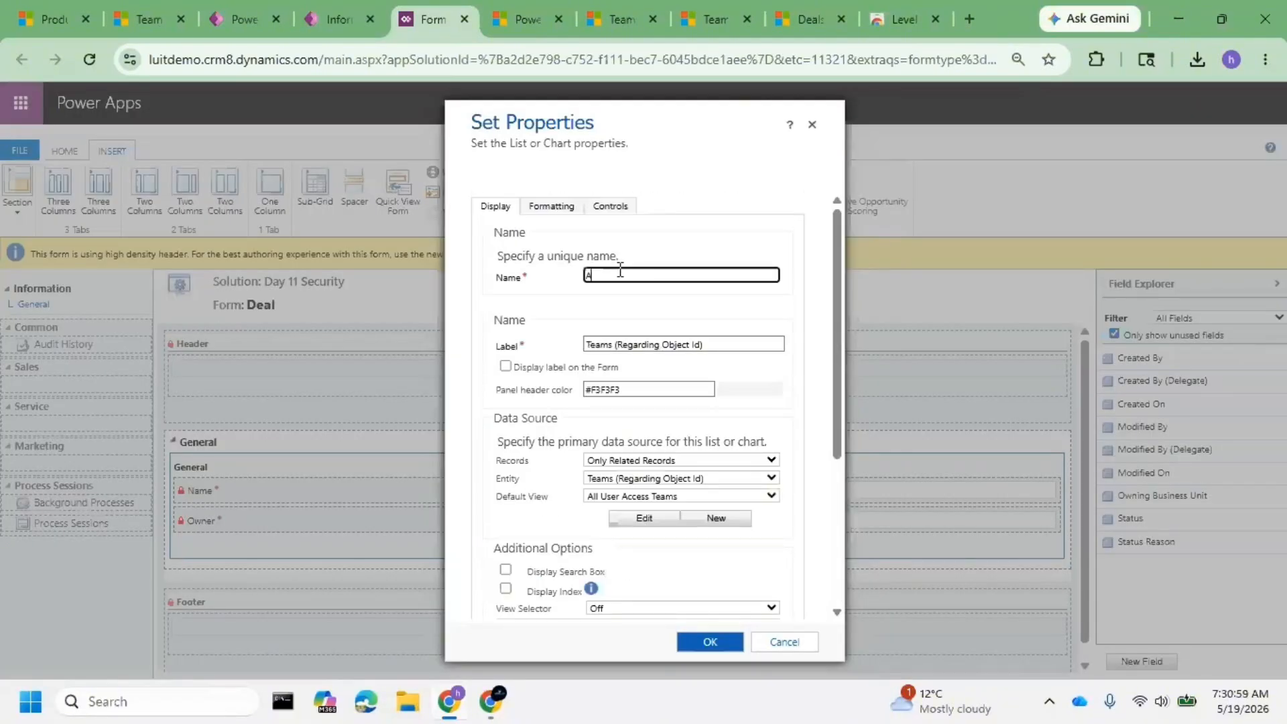
type("ccess Team")
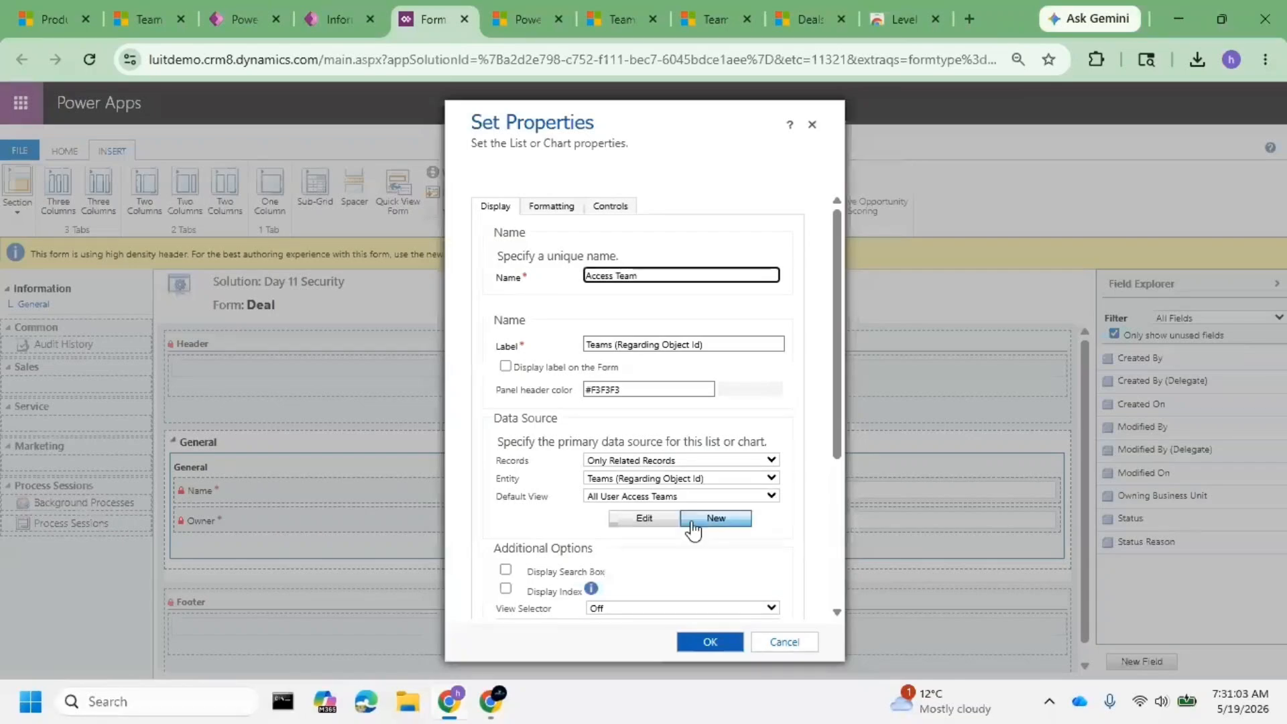
- Strip the spaces from the sub-grid label to make it 'TeamsRegardingObjectId'
left_click(716, 645)
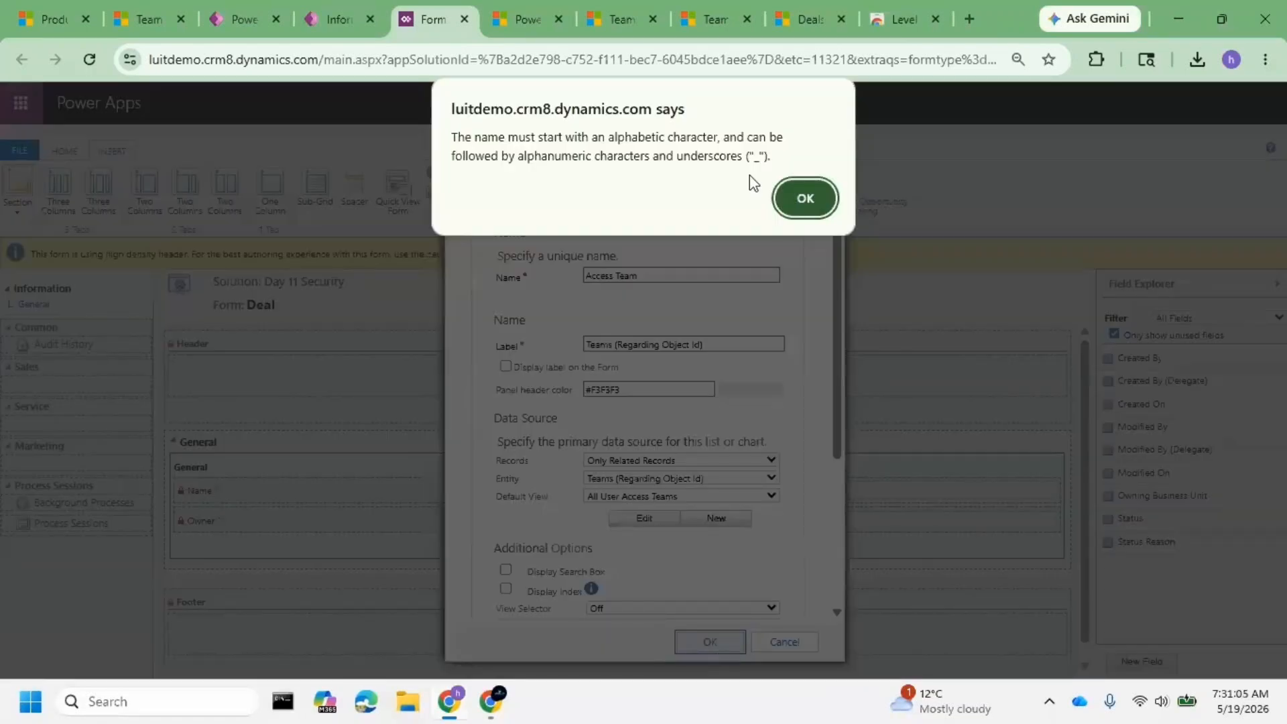
left_click(774, 196)
left_click(650, 281)
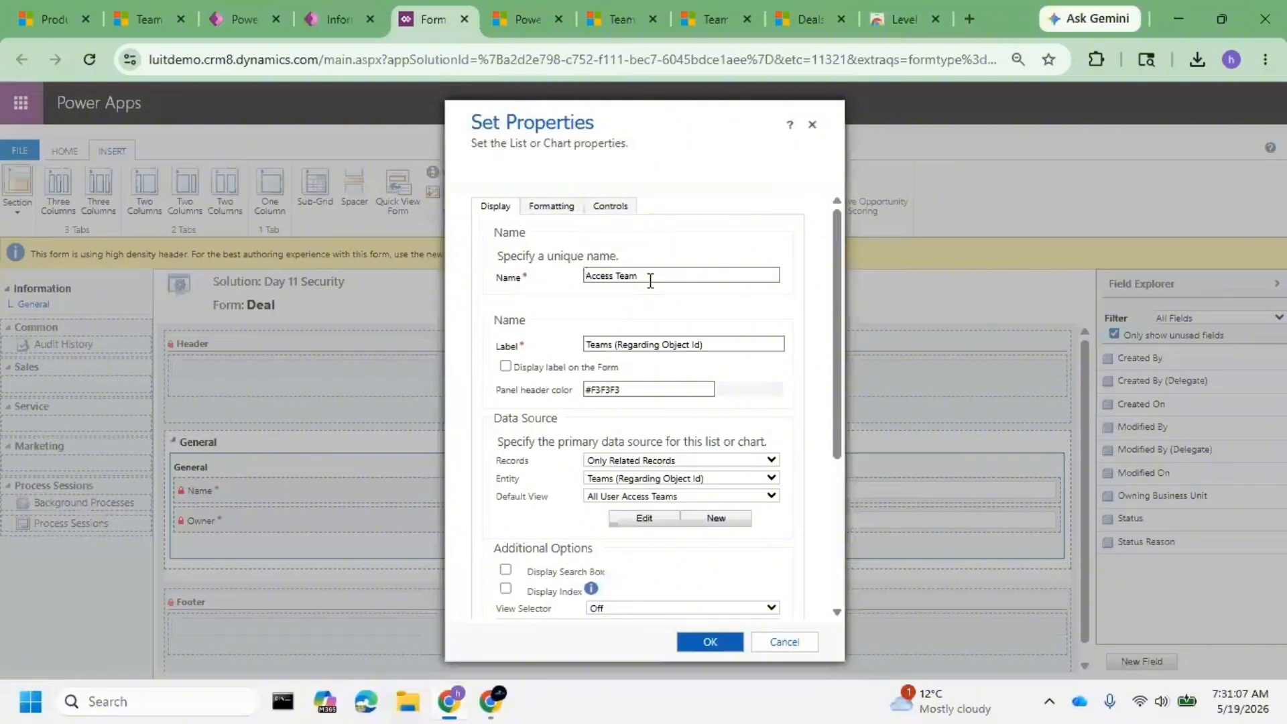
left_click(624, 276)
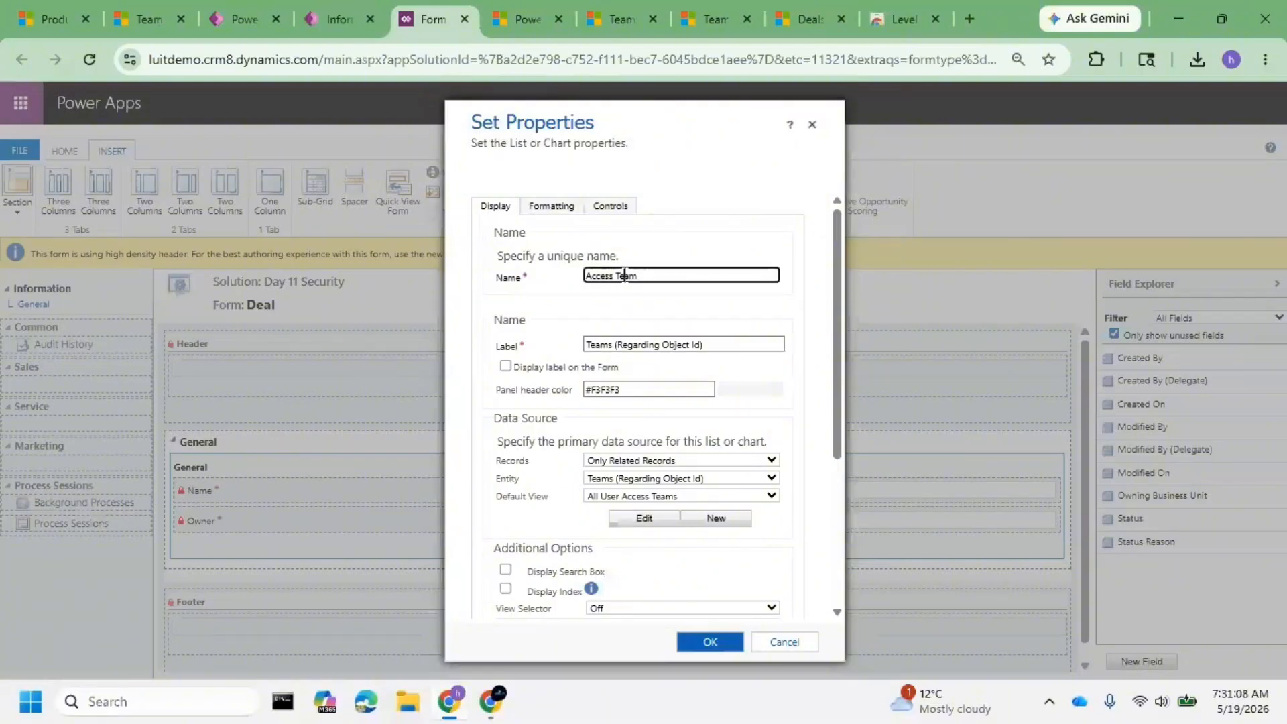
left_click(620, 343)
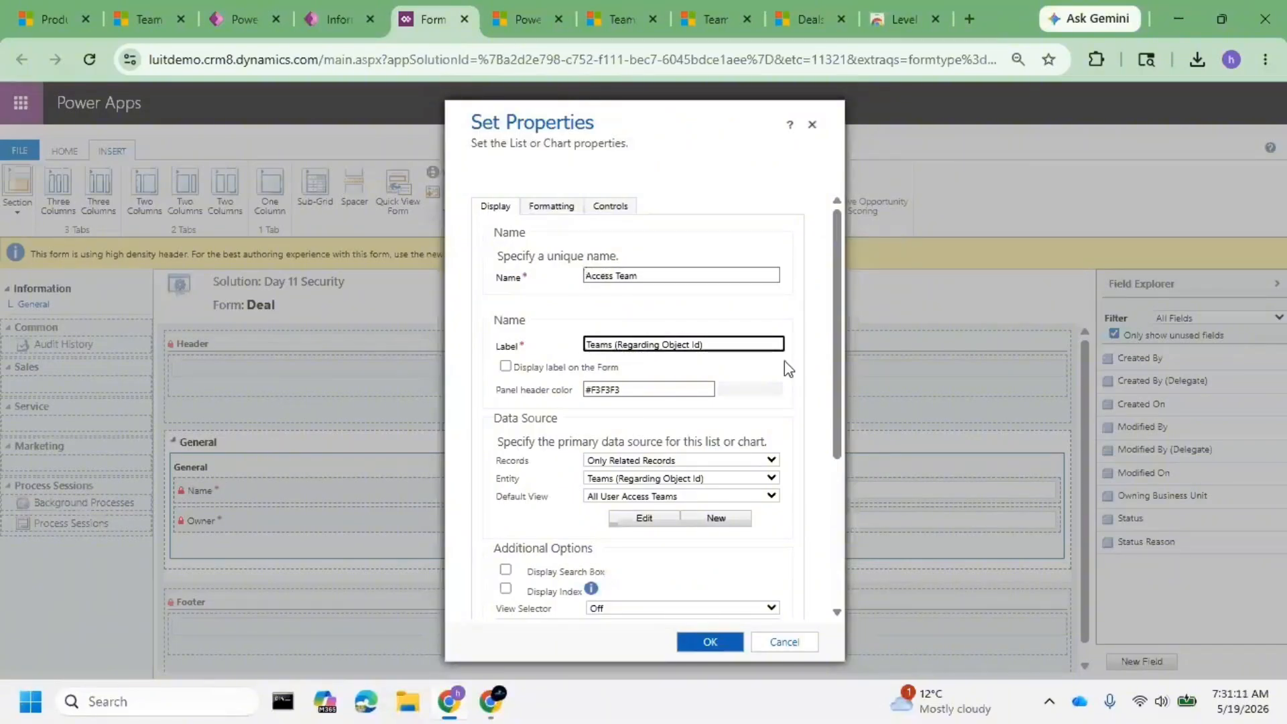
key("BackSpace")
key("Right")
key("Right")
key("Right")
key("Right")
key("Right")
key("Right")
key("Right")
key("BackSpace")
key("BackSpace")
key("BackSpace")
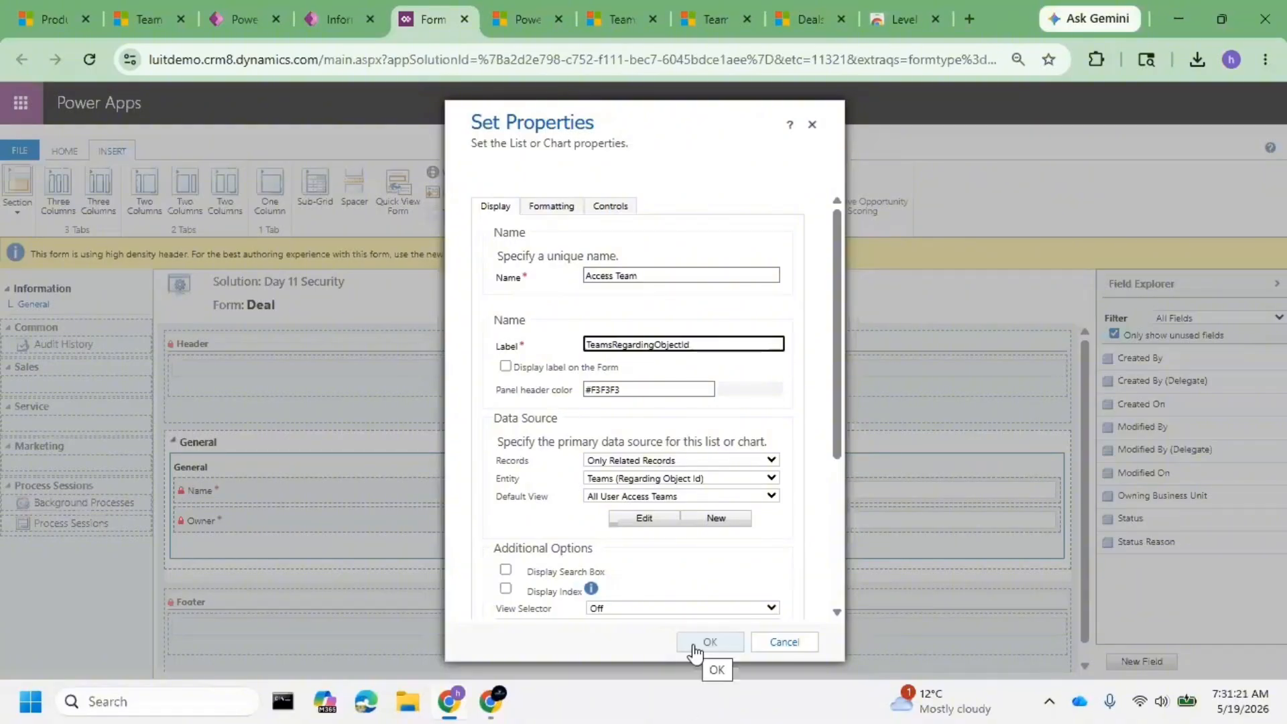
- Remove the space from the unique name to make it 'AccessTeam' and confirm the sub-grid
left_click(694, 648)
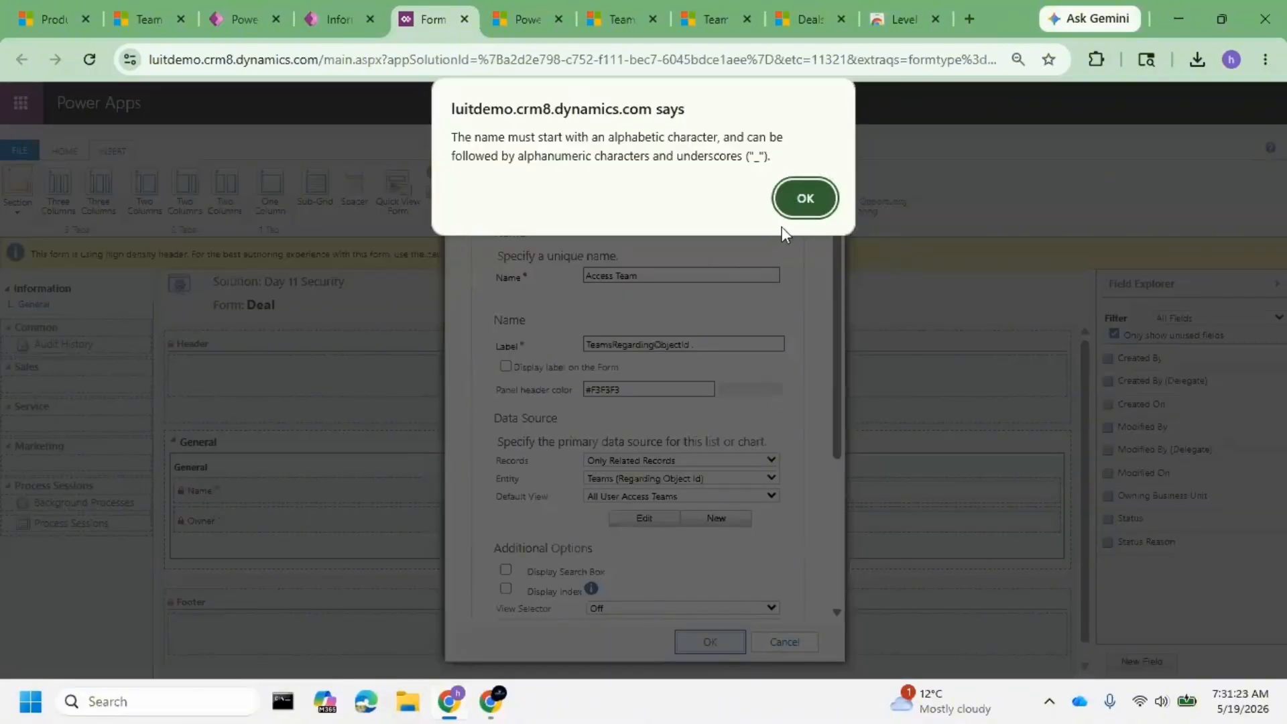
left_click(800, 199)
left_click(678, 342)
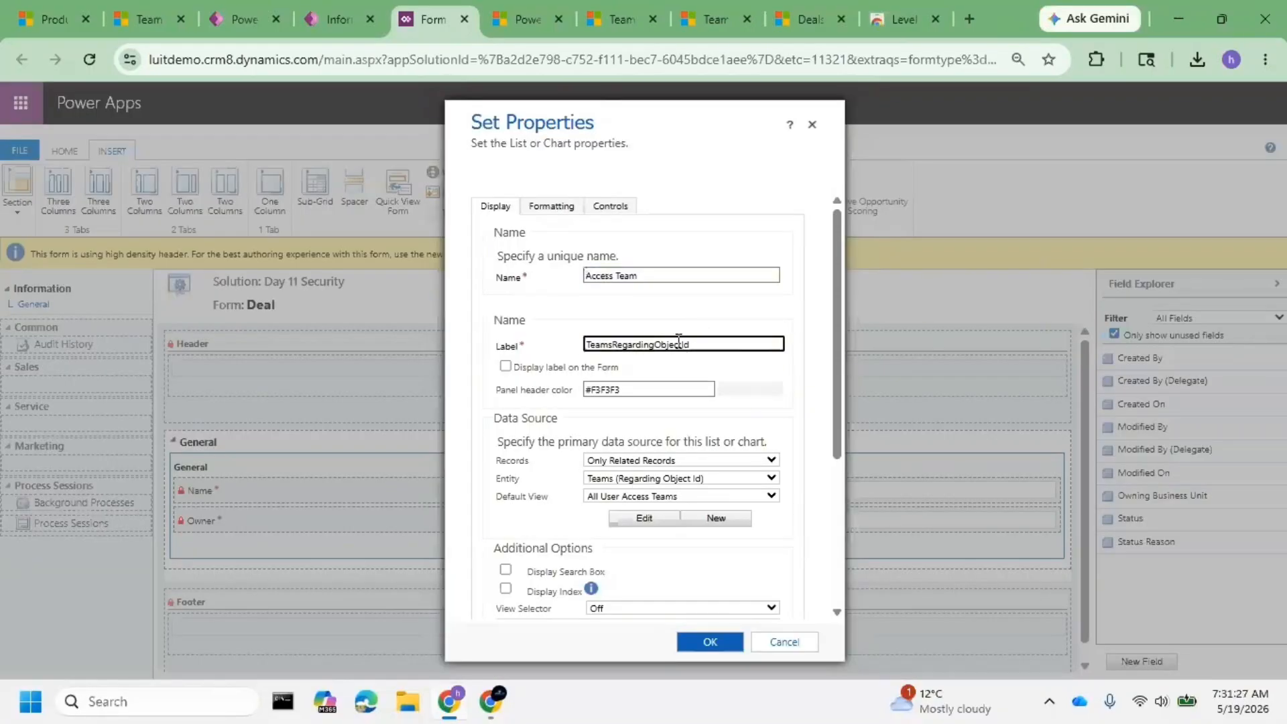
left_click(641, 286)
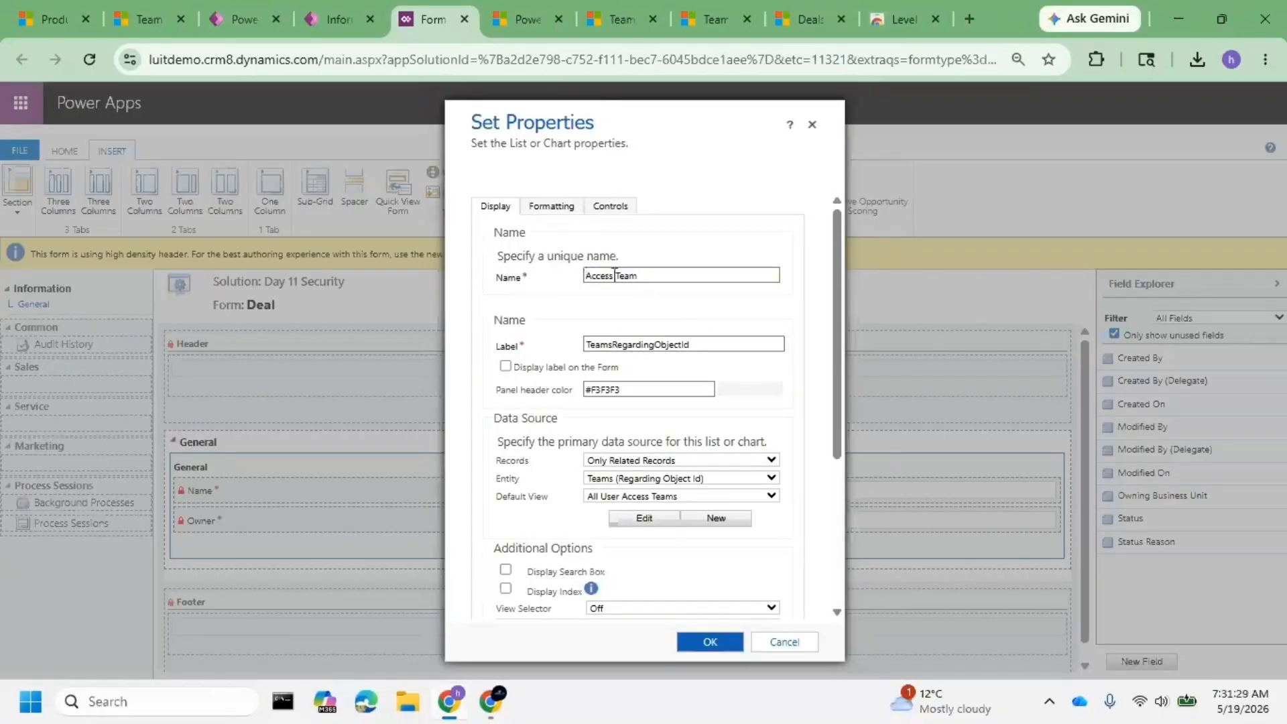
left_click(614, 275)
key("BackSpace")
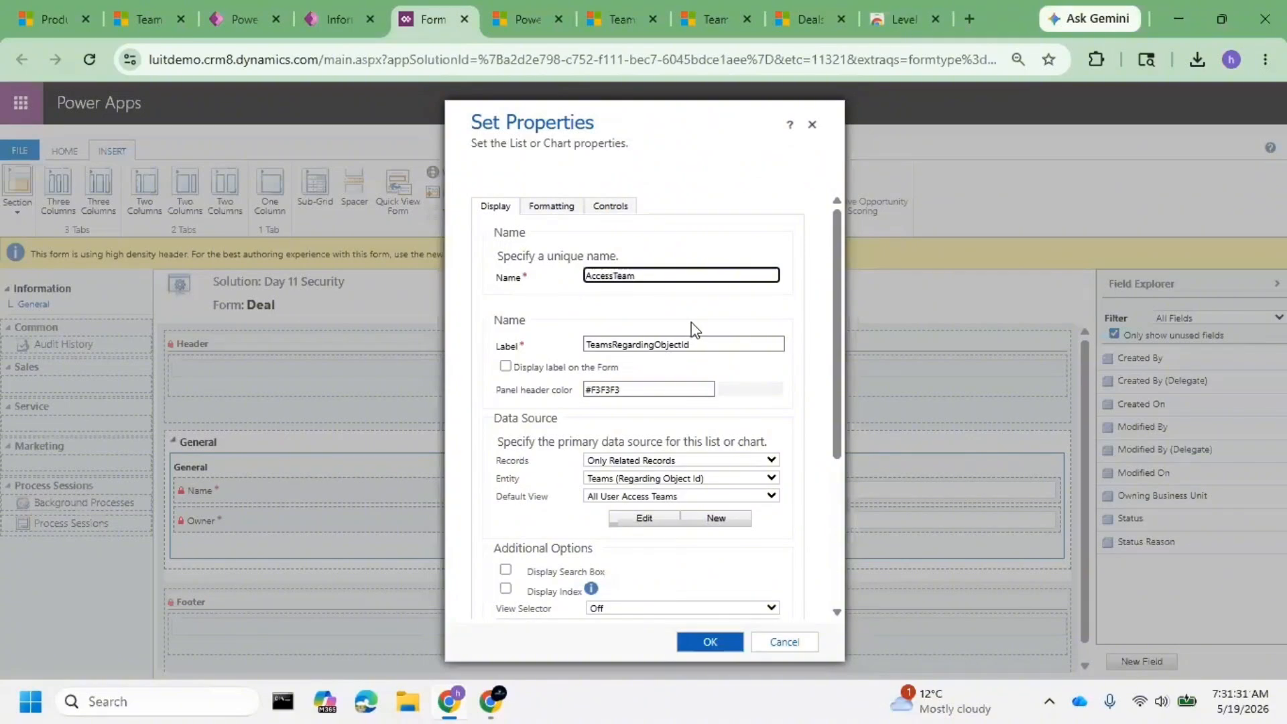
scroll(641, 456, "down", 1)
scroll(641, 456, "down", 3)
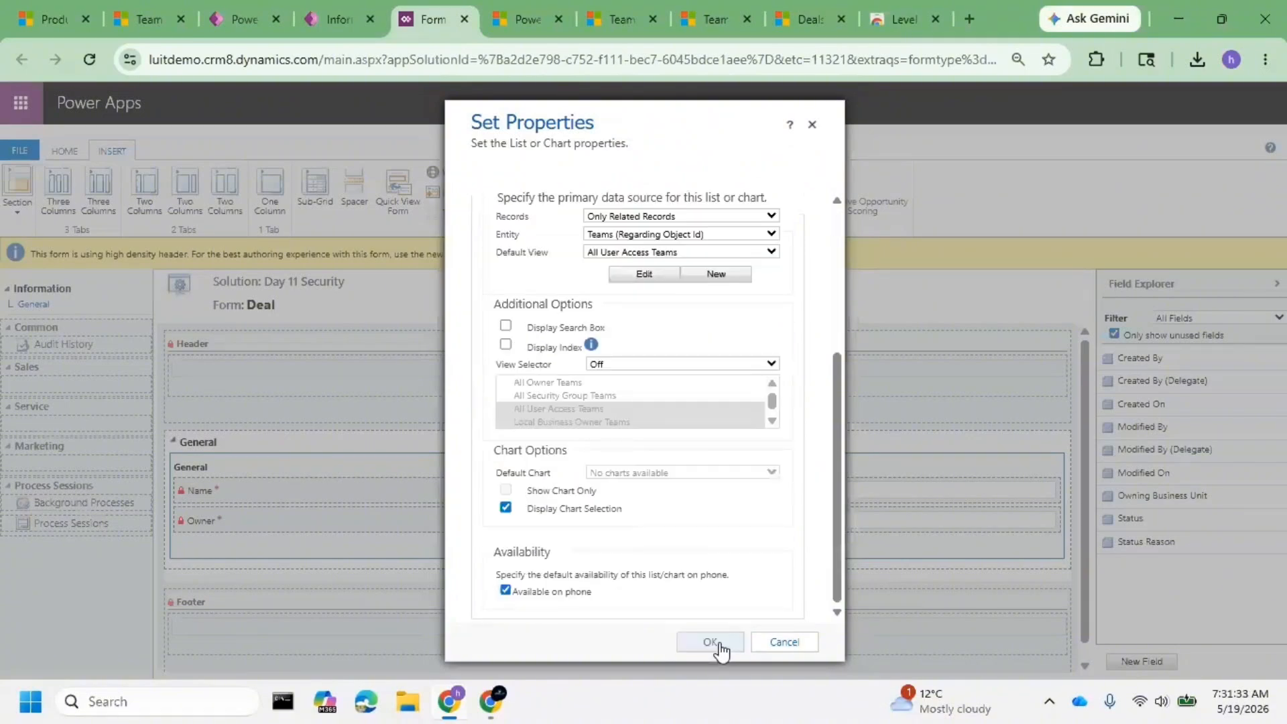
left_click(718, 645)
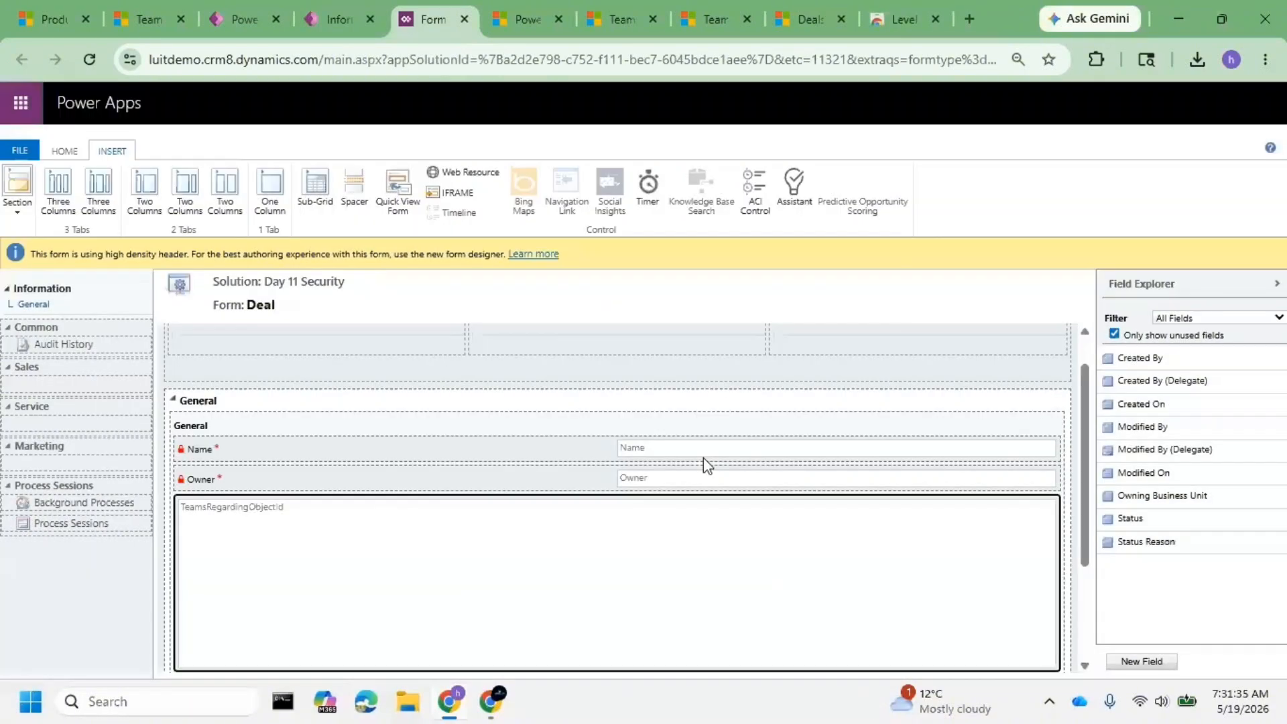
- Publish the Deal form with the AccessTeam sub-grid, then save and close the classic editor
left_click(70, 152)
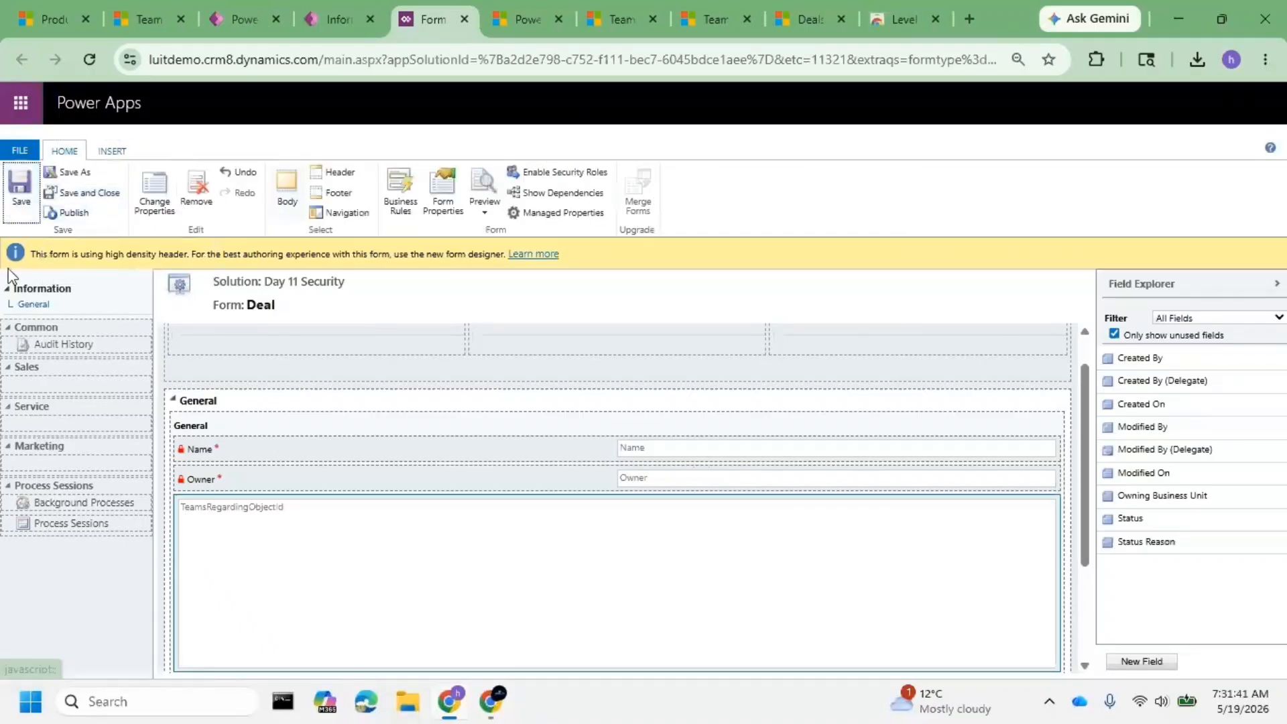
left_click(66, 213)
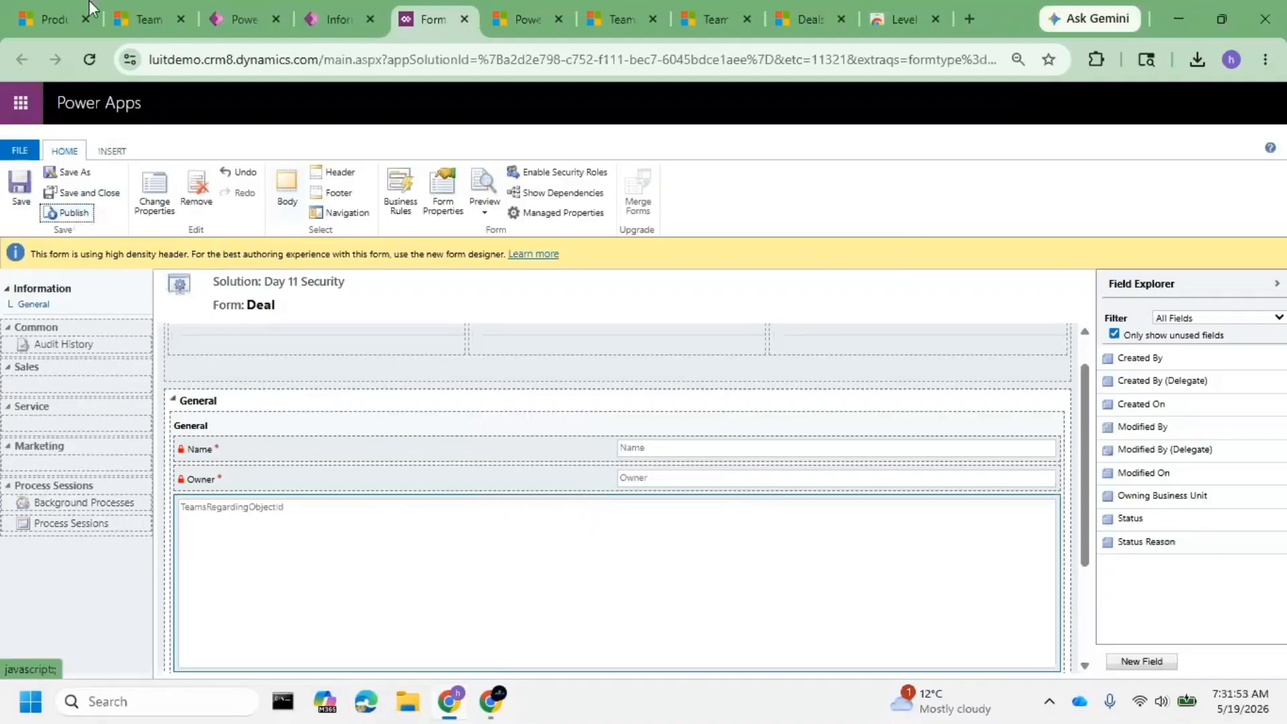
left_click(71, 212)
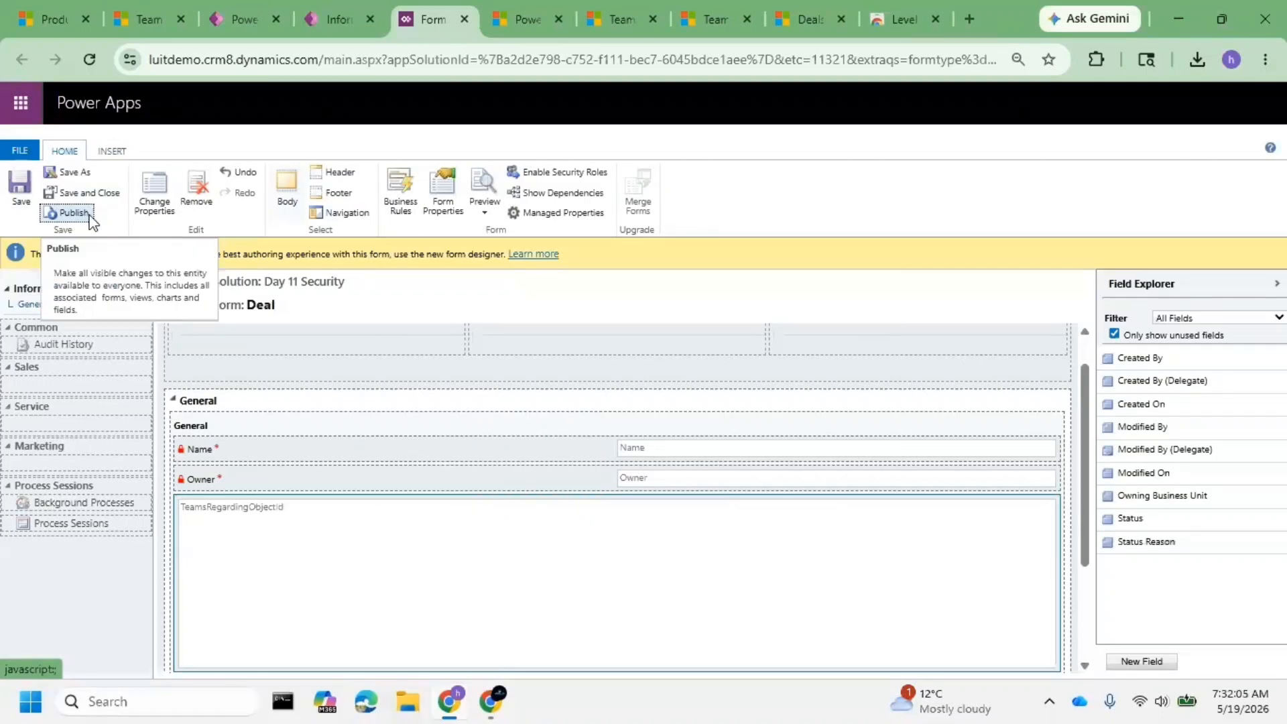
left_click(88, 219)
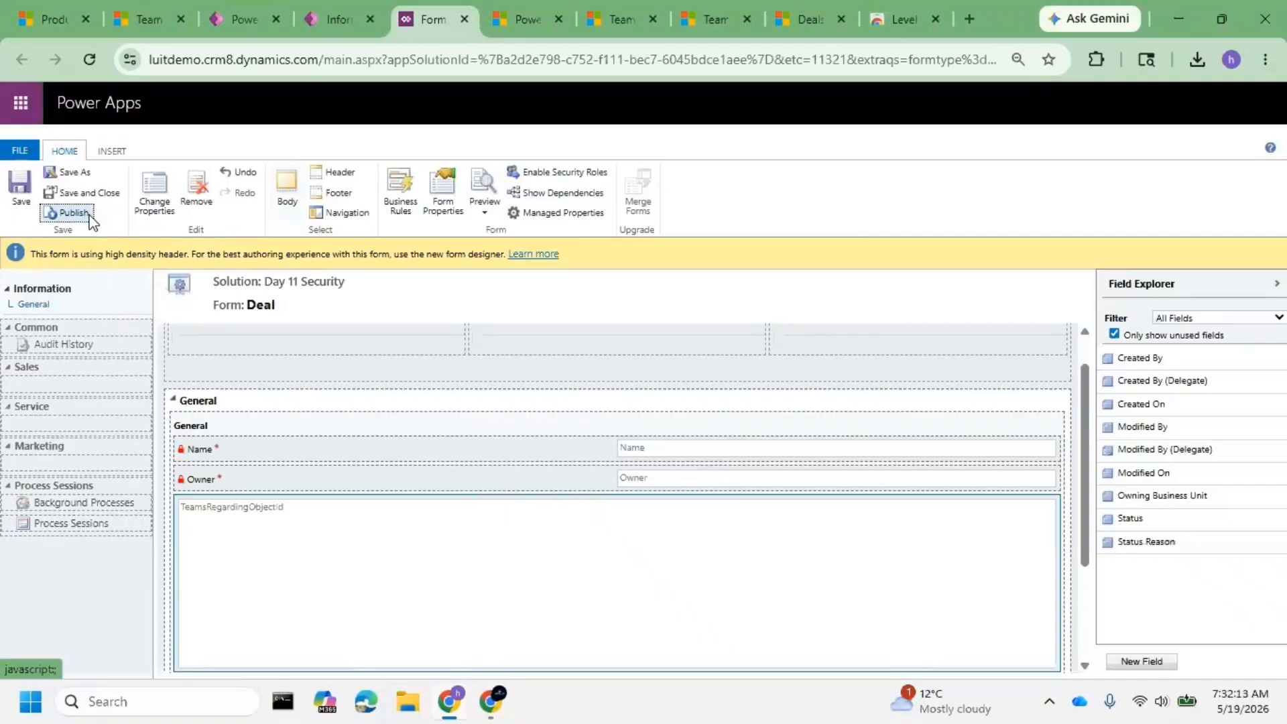
left_click(85, 198)
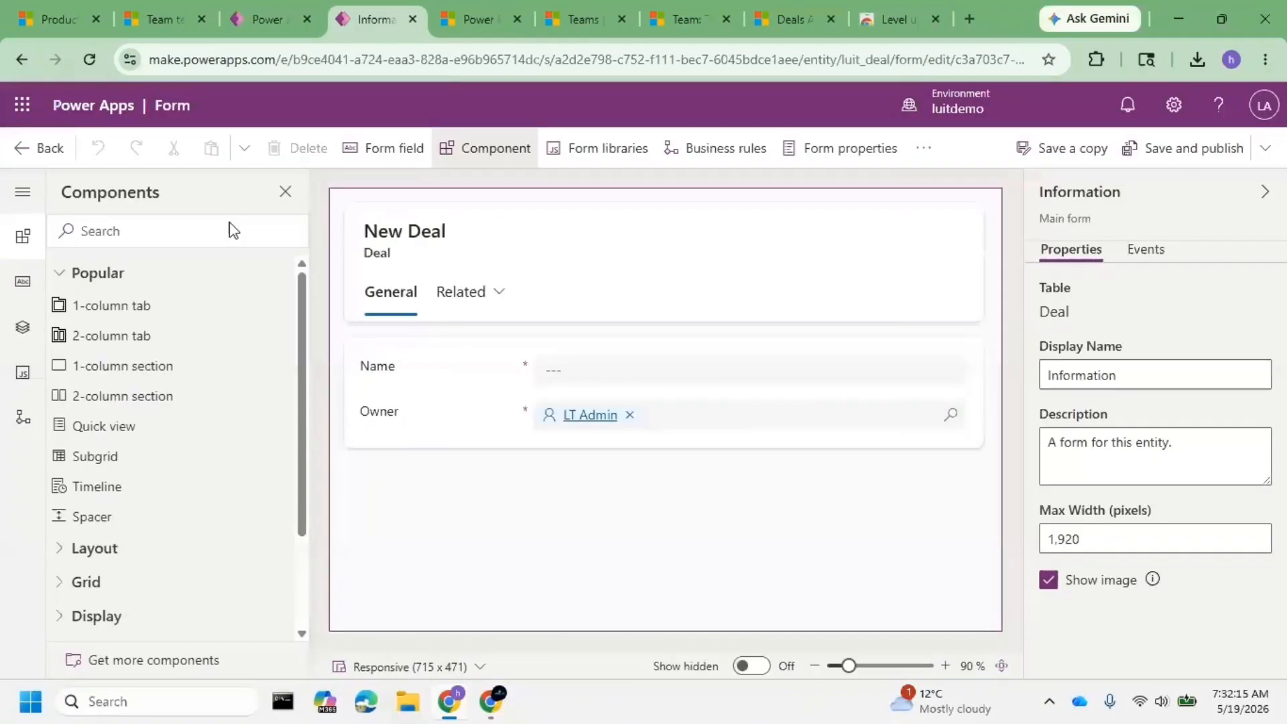
- Switch to the Dynamics 365 tab, reload it, and open the browser developer tools
key("ctrl+1")
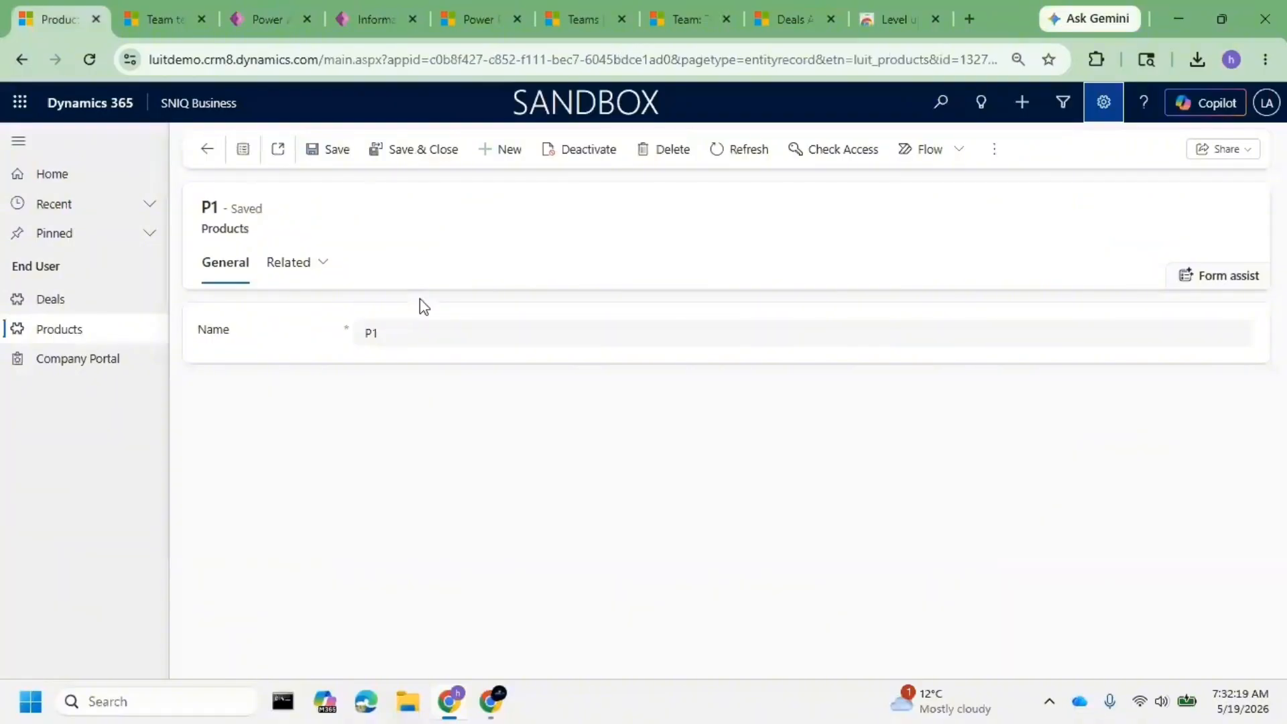
key("F5")
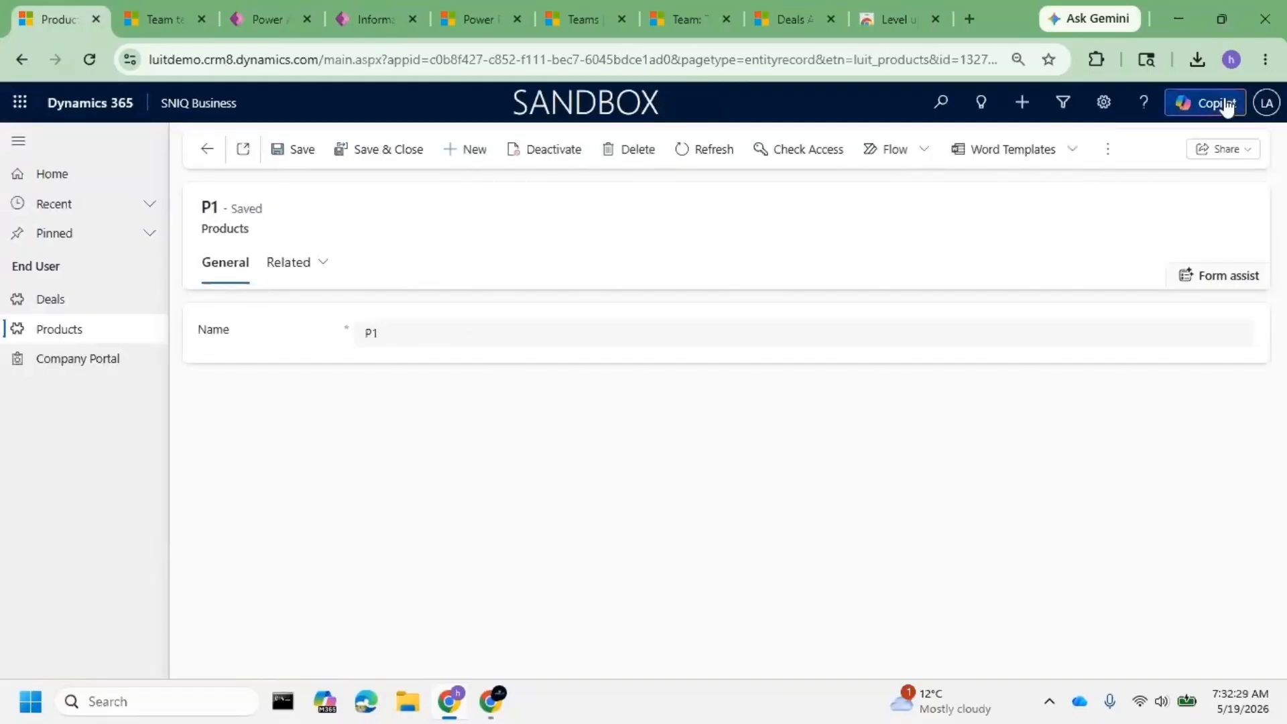
left_click(1265, 59)
scroll(1086, 562, "down", 3)
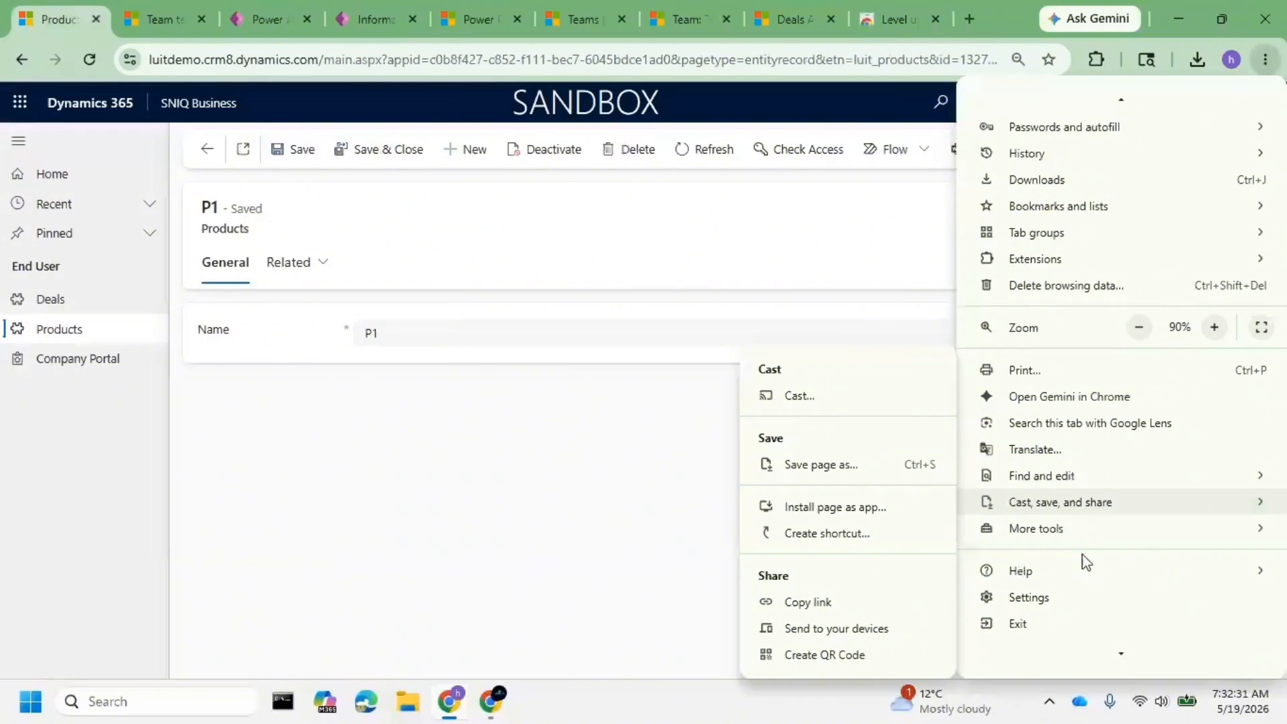
mouse_move(1007, 556)
left_click(746, 586)
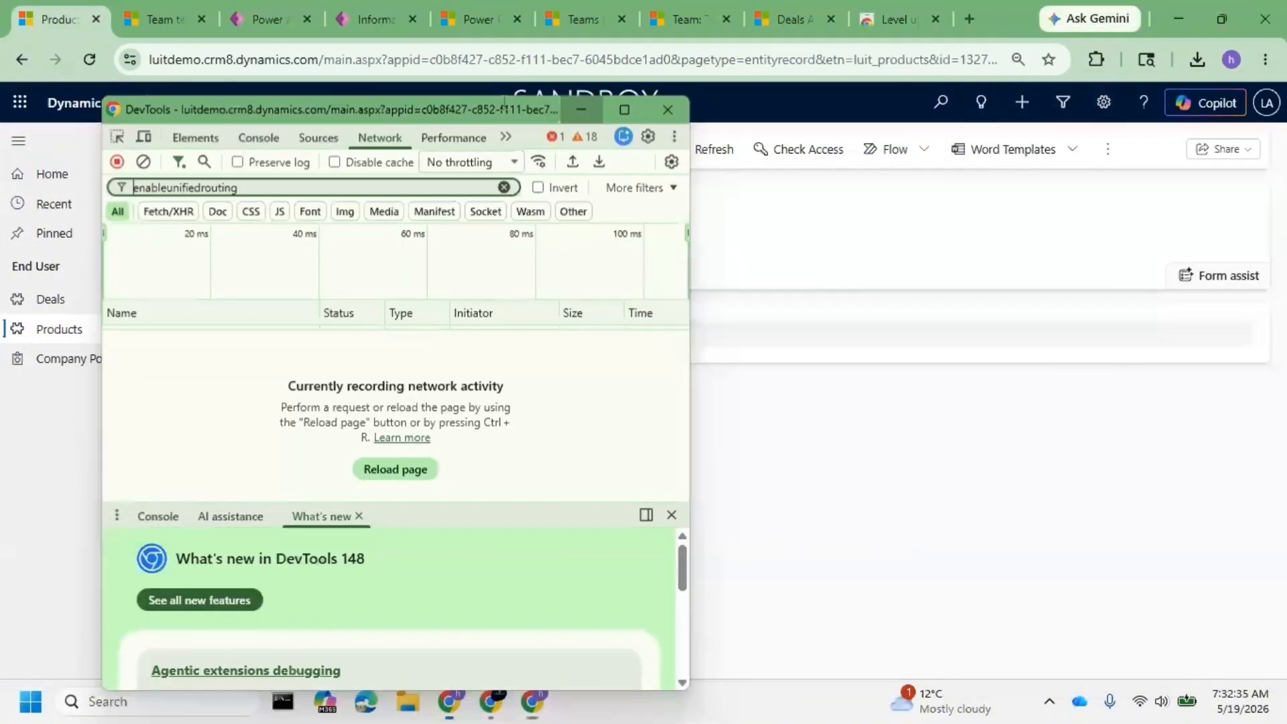
- Hard-reload the app and open the Active Deals list
left_click(96, 59)
right_click(97, 59)
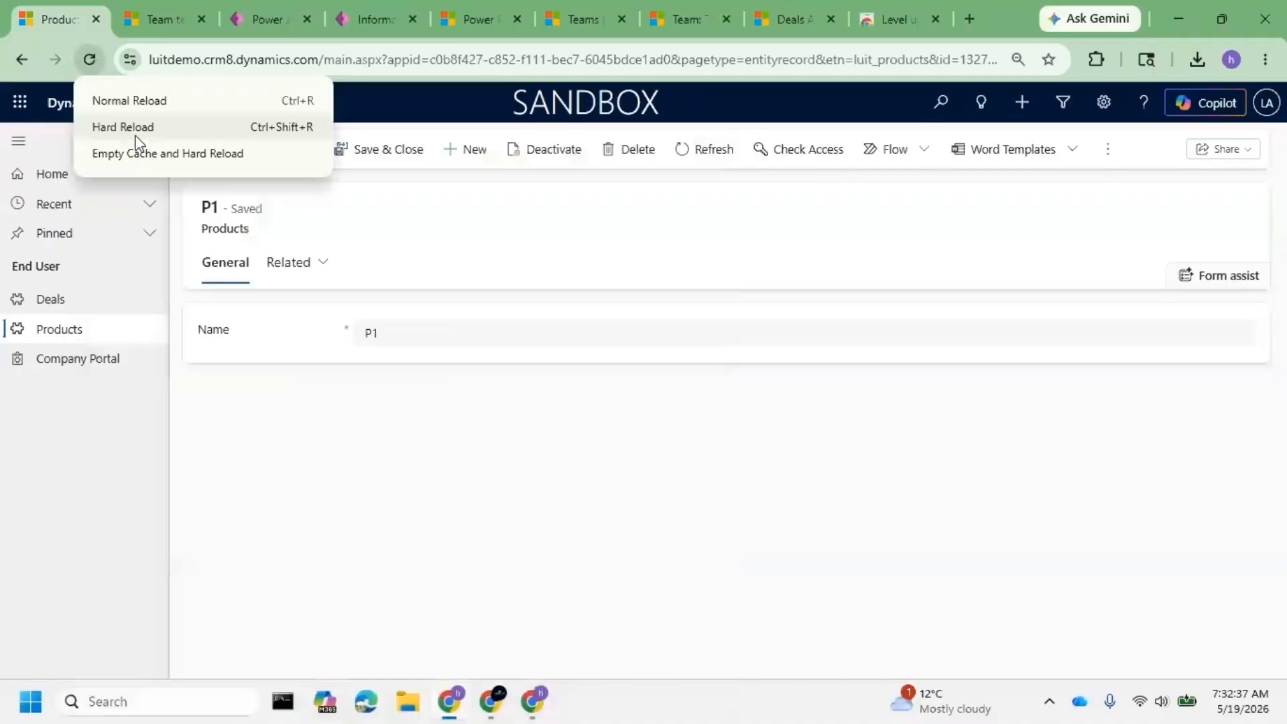
left_click(127, 127)
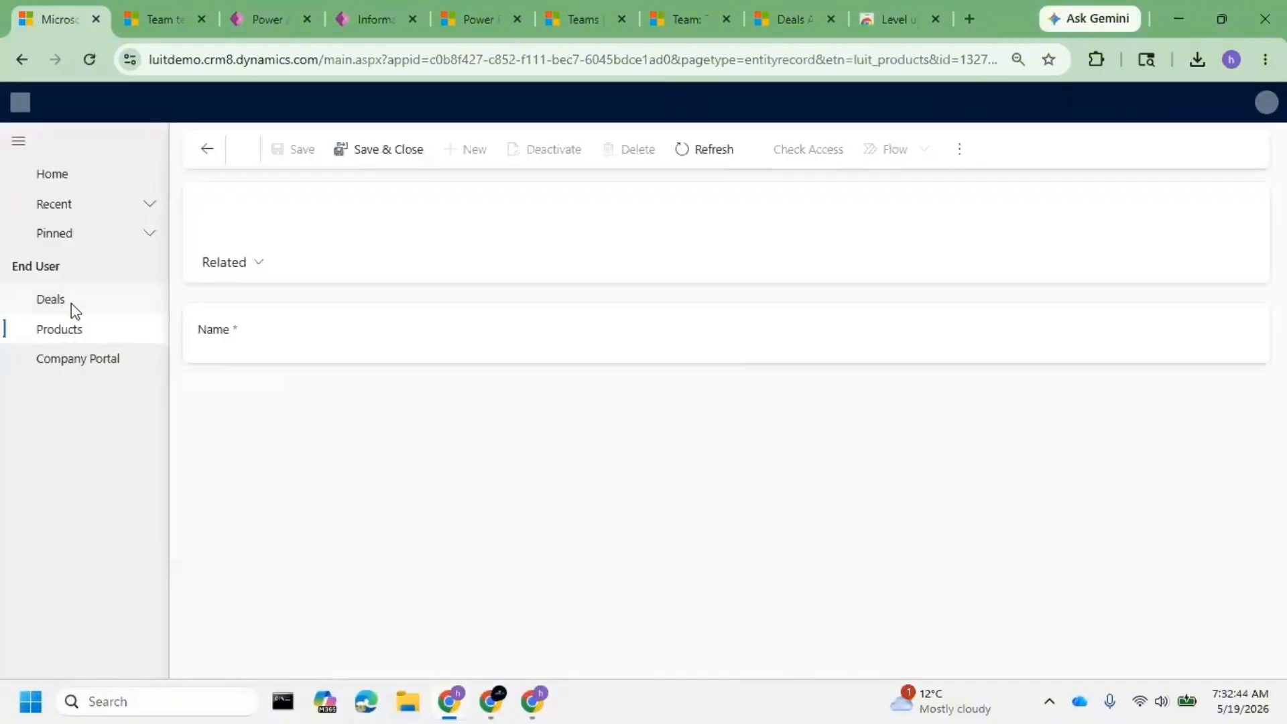
left_click(68, 305)
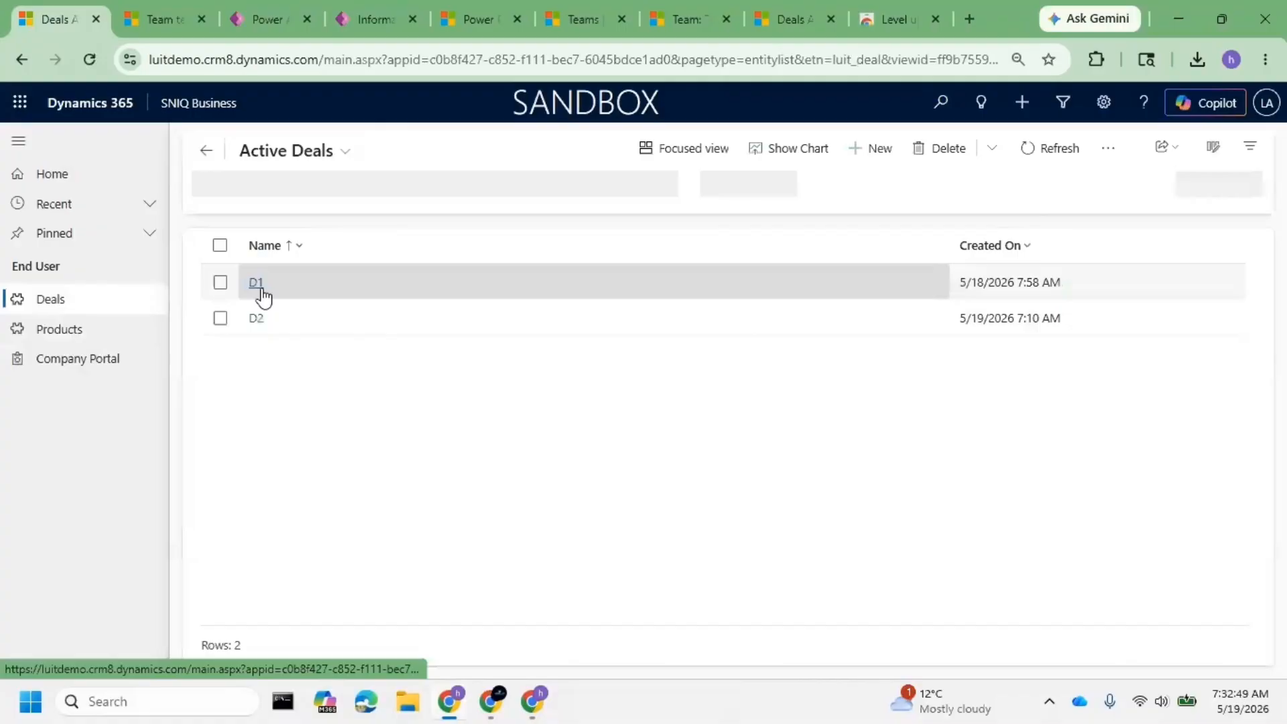
- Open deal D1 and browse all available teams from its Teams sub-grid lookup
left_click(256, 282)
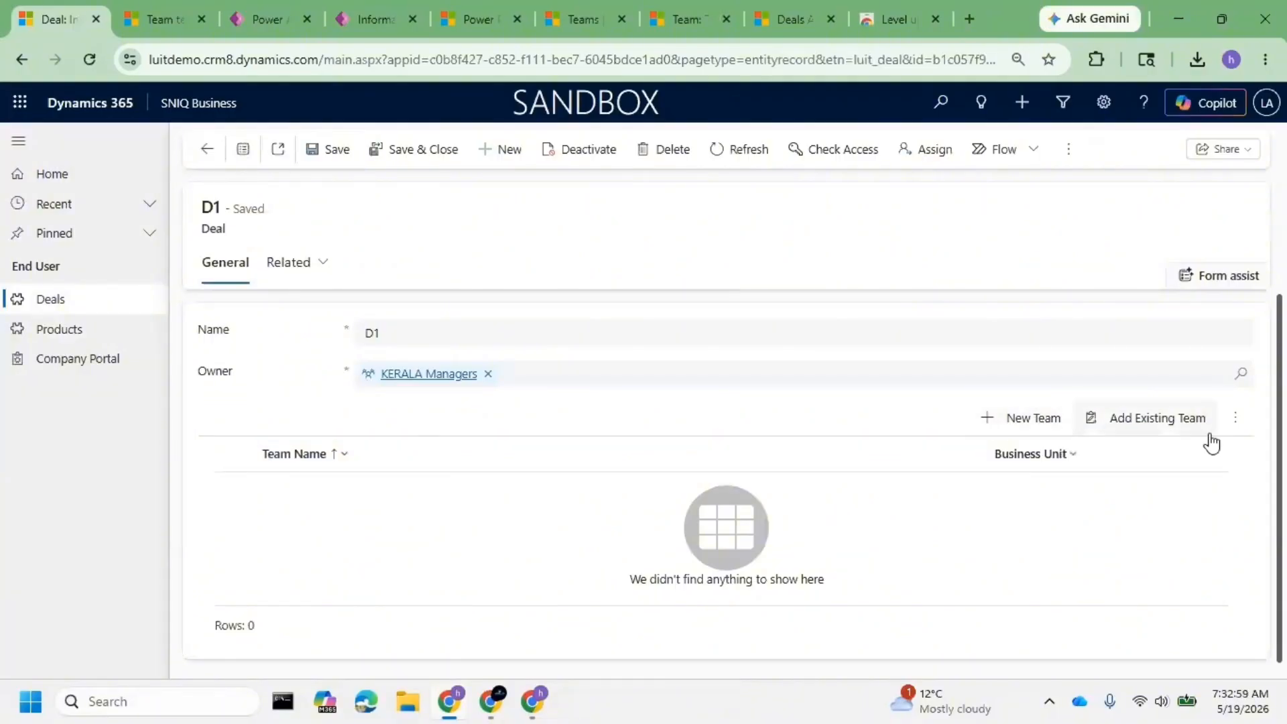
left_click(1181, 429)
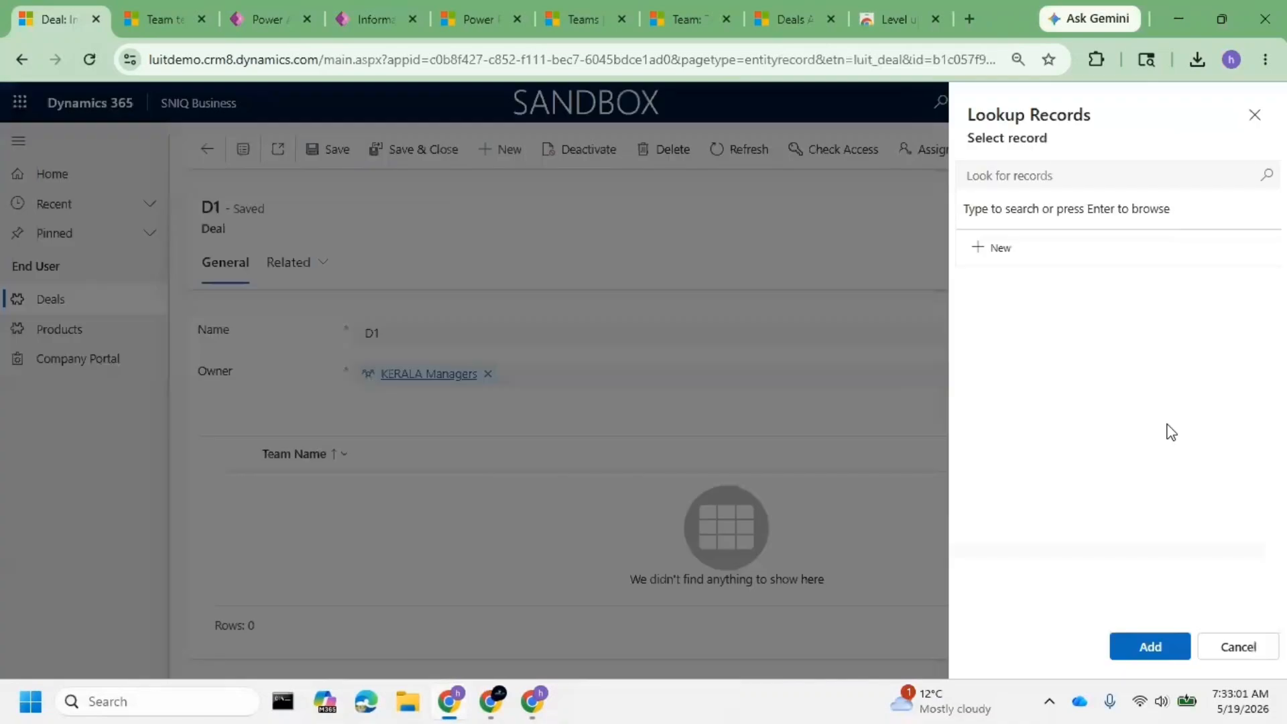
left_click(1264, 176)
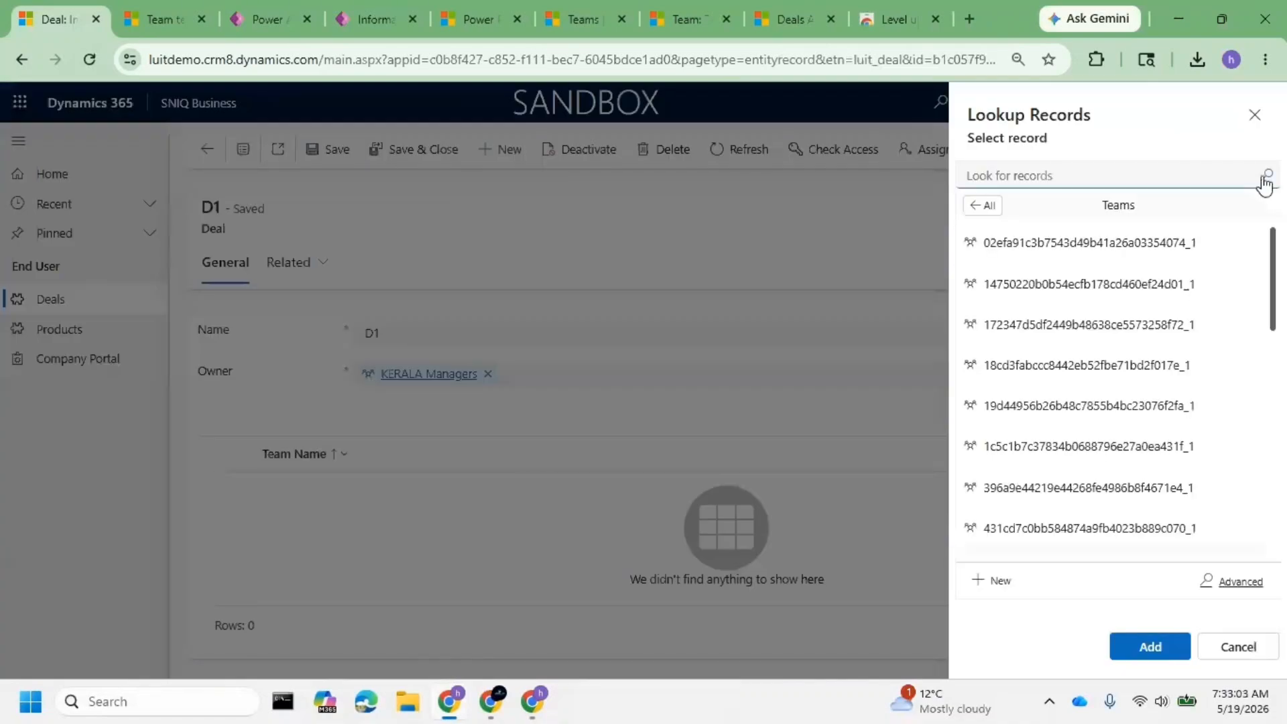
scroll(1206, 345, "down", 8)
scroll(1206, 345, "down", 2)
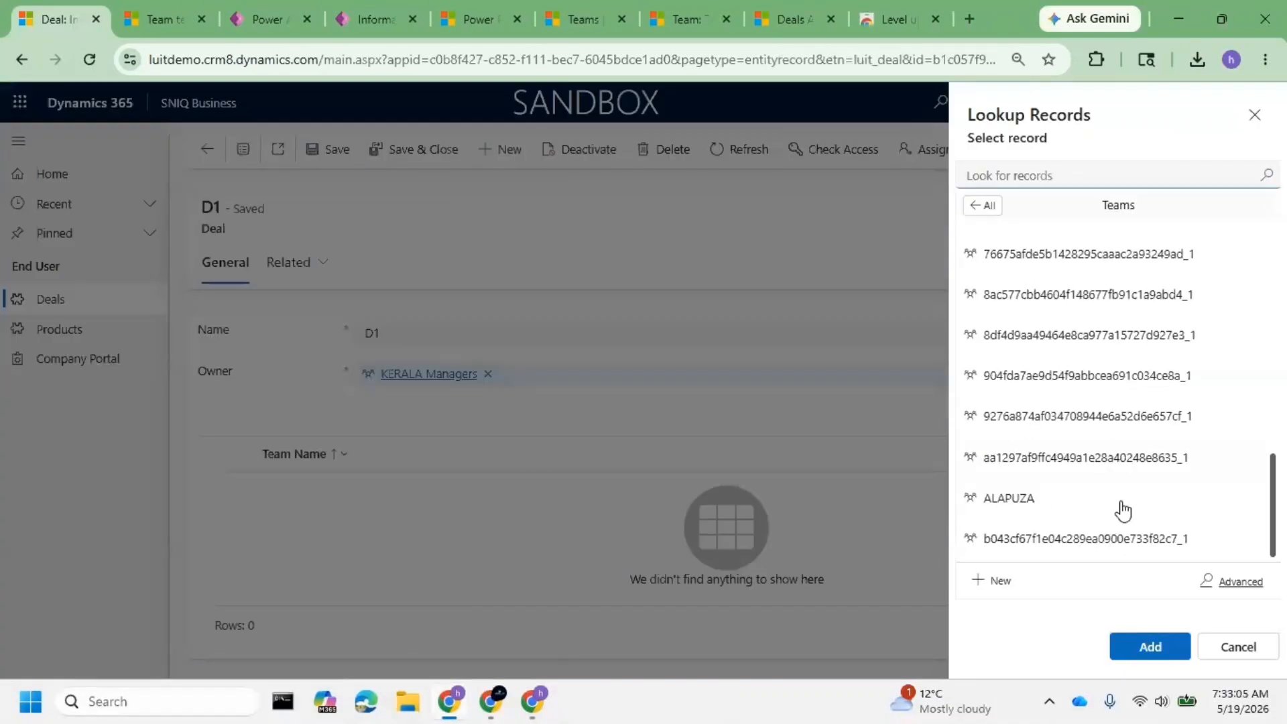
scroll(1123, 509, "down", 5)
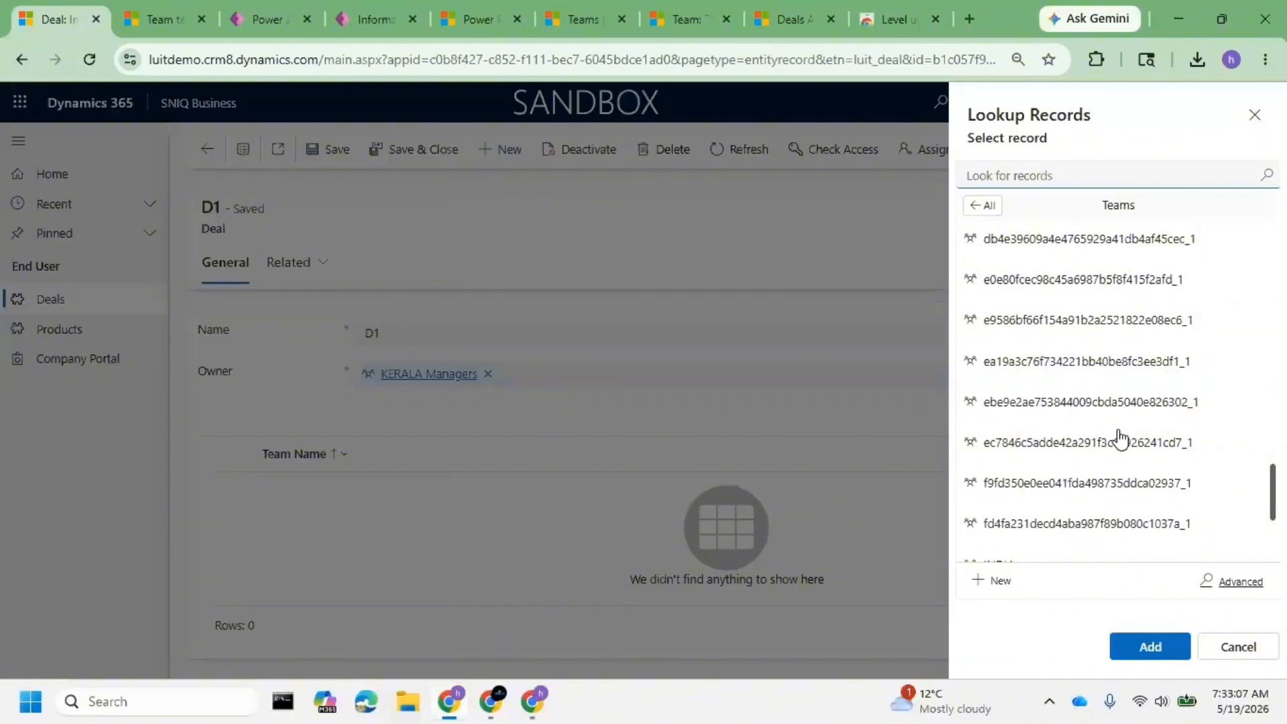
scroll(1126, 456, "down", 3)
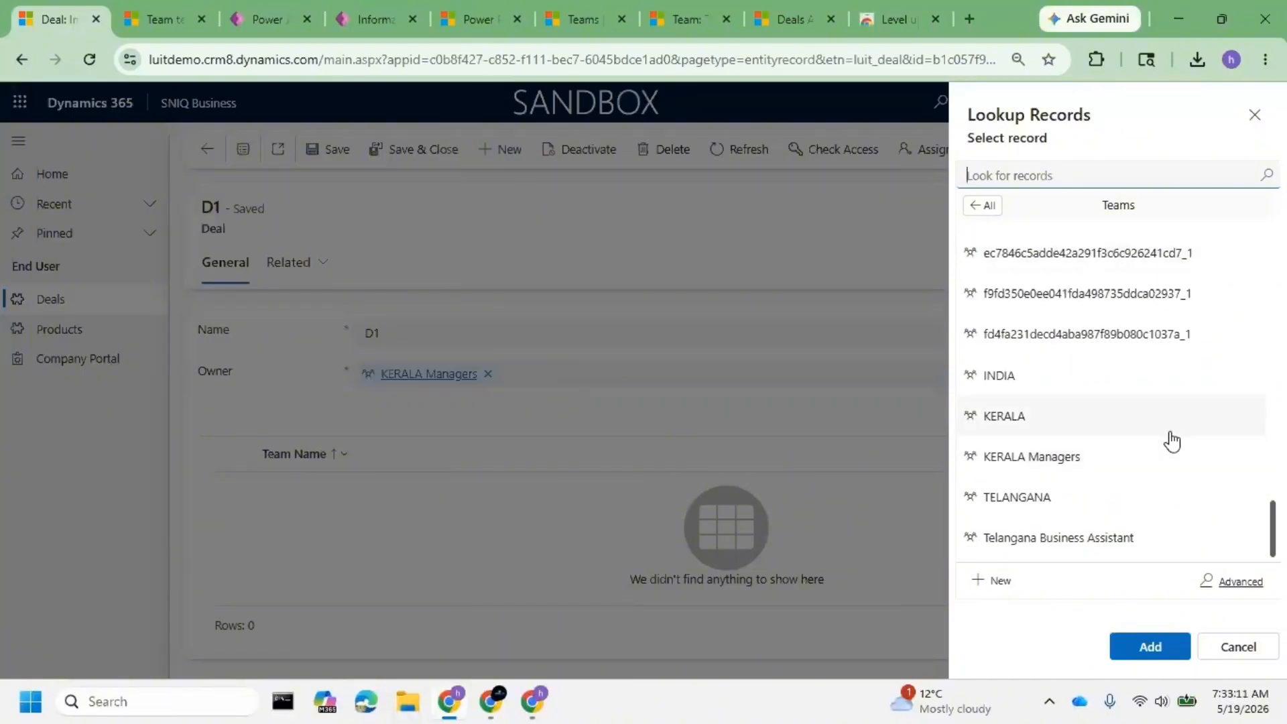
scroll(1171, 441, "up", 5)
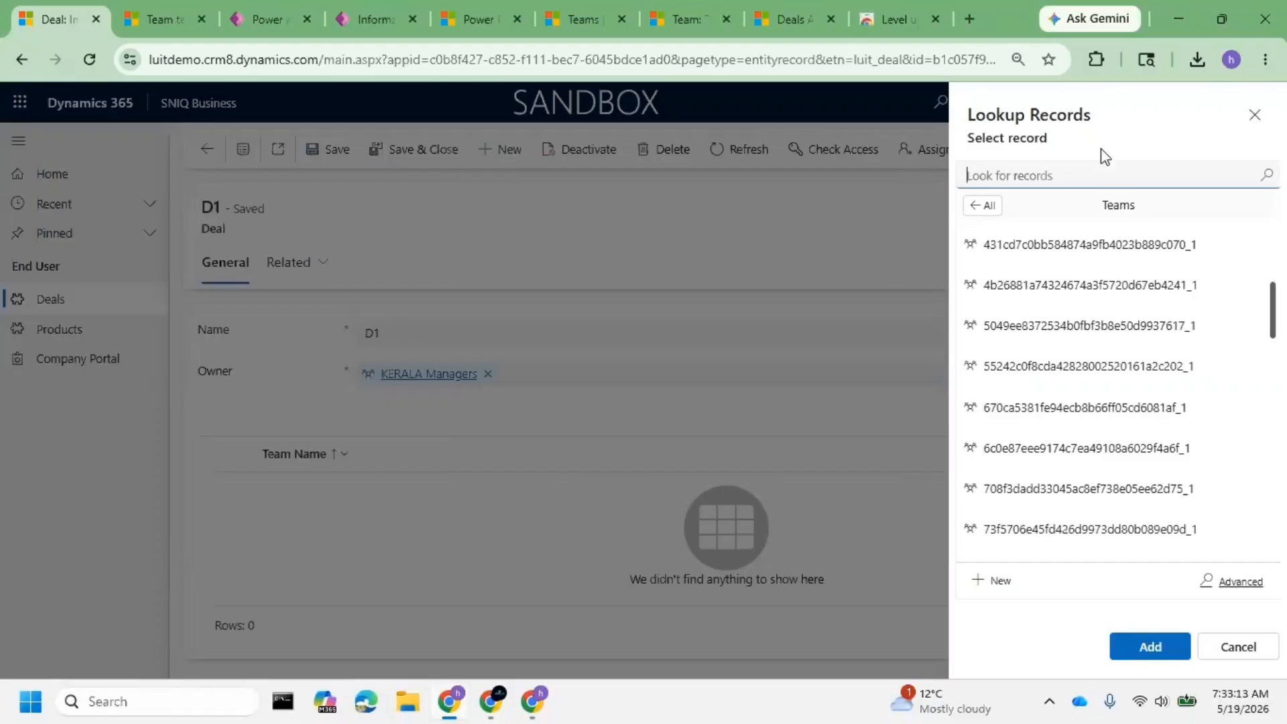
- Search the team lookup for 'acc', which finds no access team
type("my a")
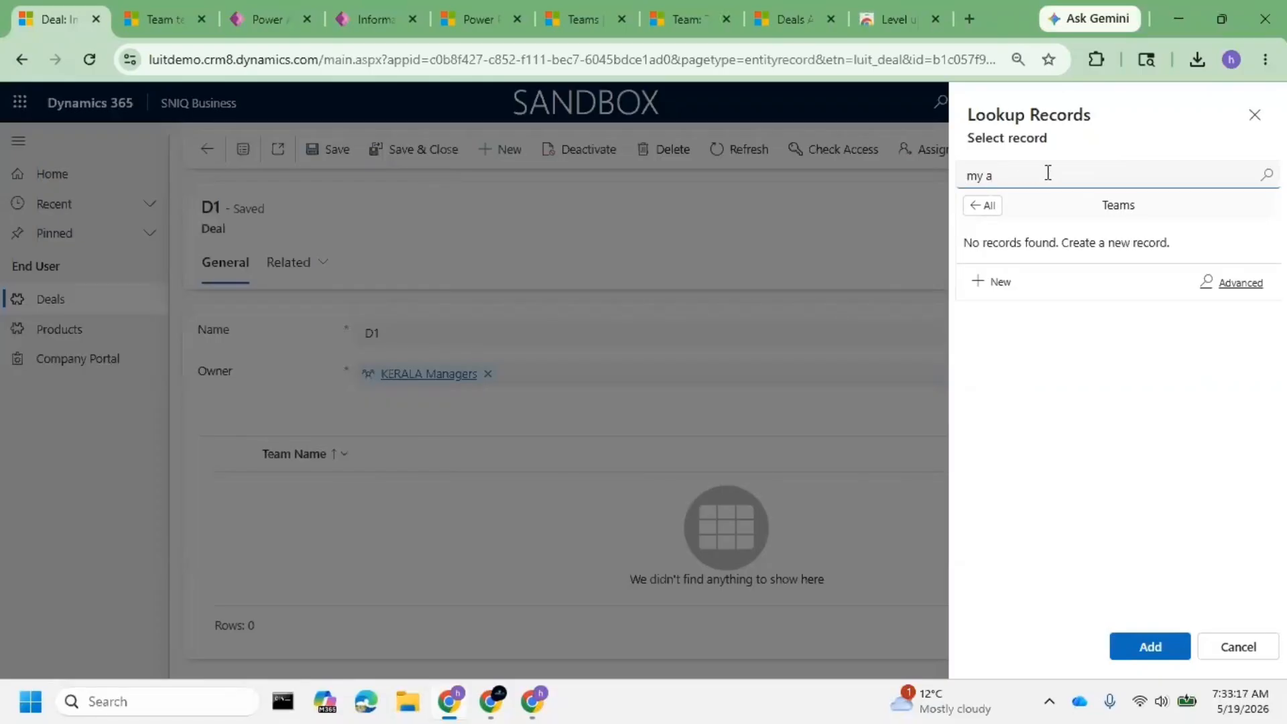
type("cc")
key("BackSpace")
key("BackSpace")
key("BackSpace")
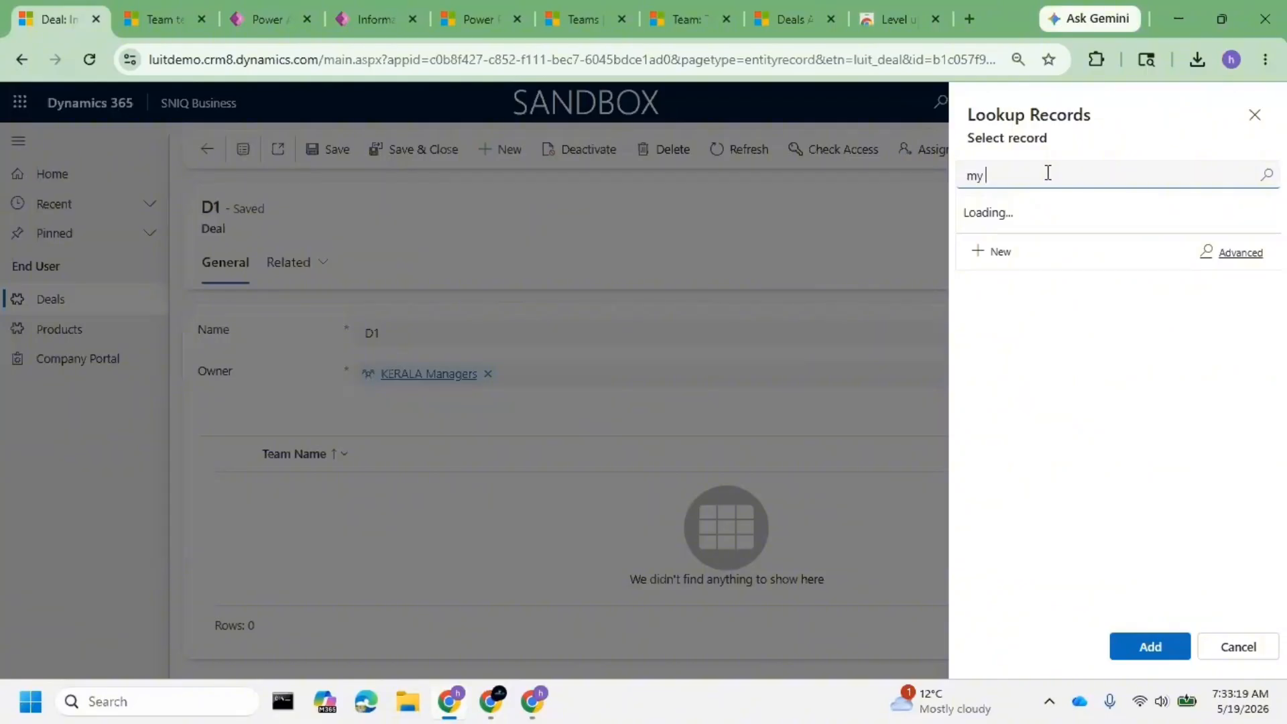
type("accee")
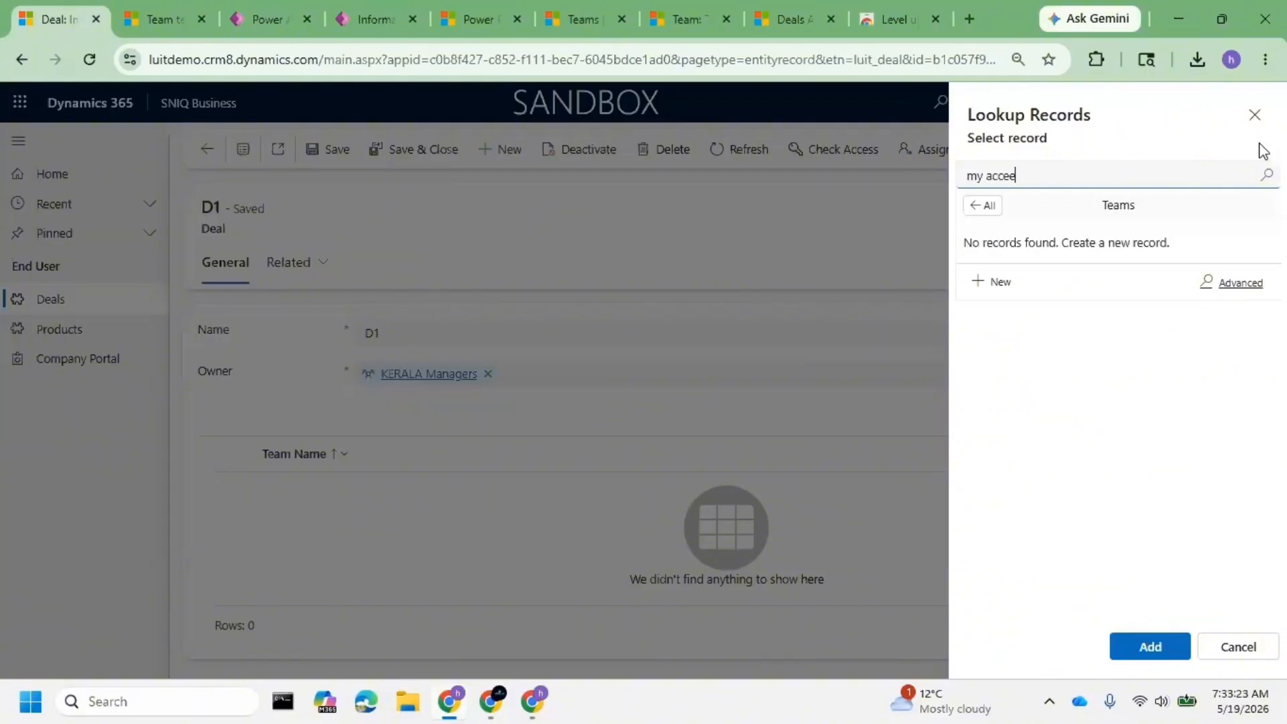
key("BackSpace")
key("BackSpace")
key("BackSpace")
key("BackSpace")
key("BackSpace")
key("BackSpace")
key("BackSpace")
key("BackSpace")
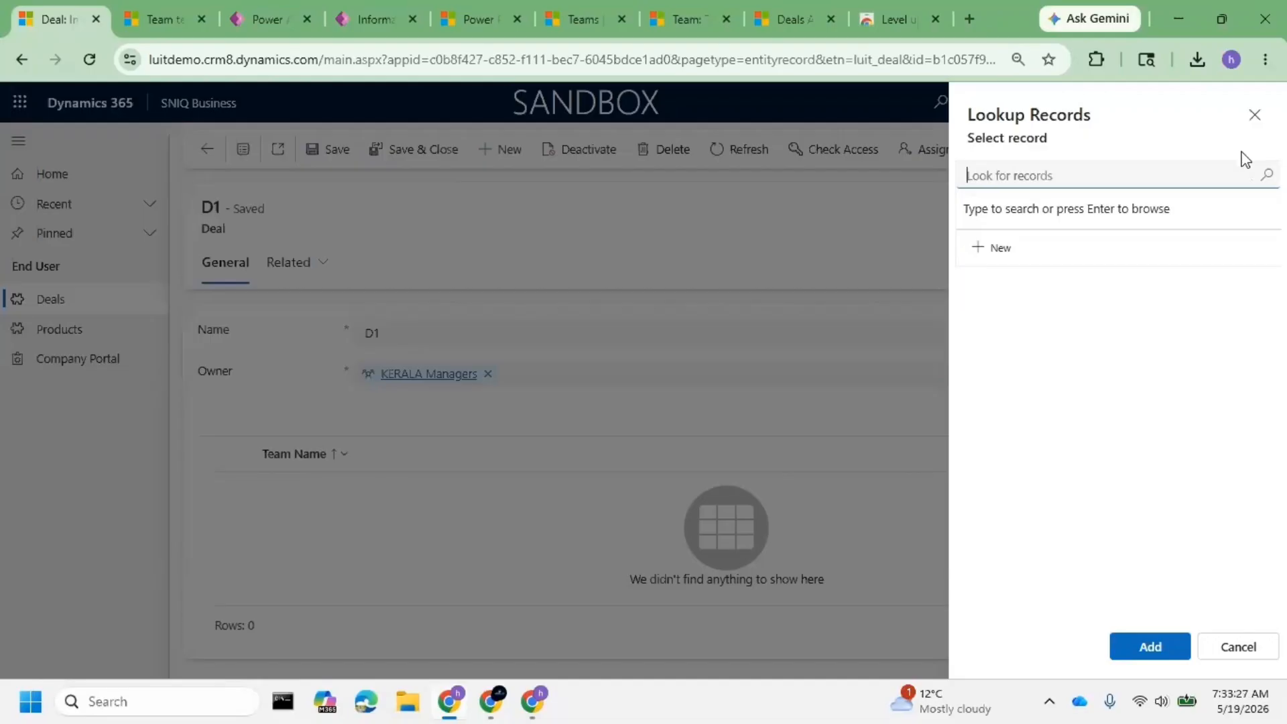
type("acc")
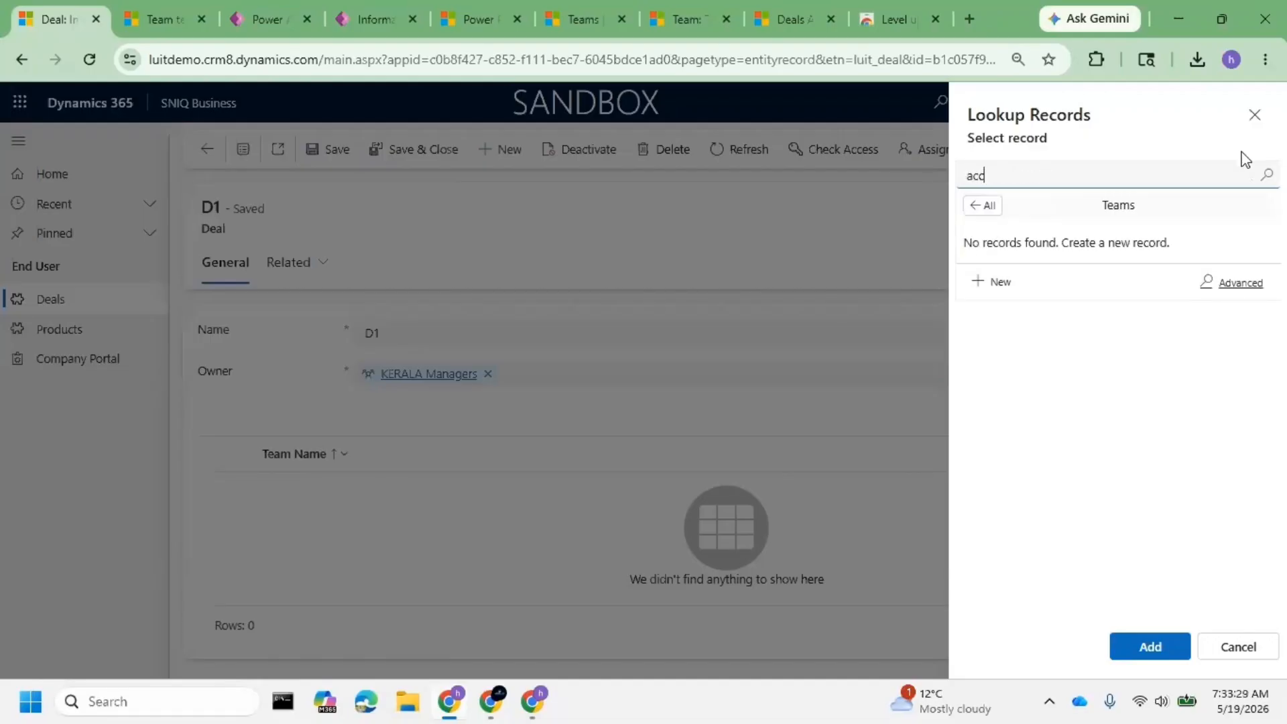
- Start a new team of type Access named 'Product Access Team'
left_click(1008, 288)
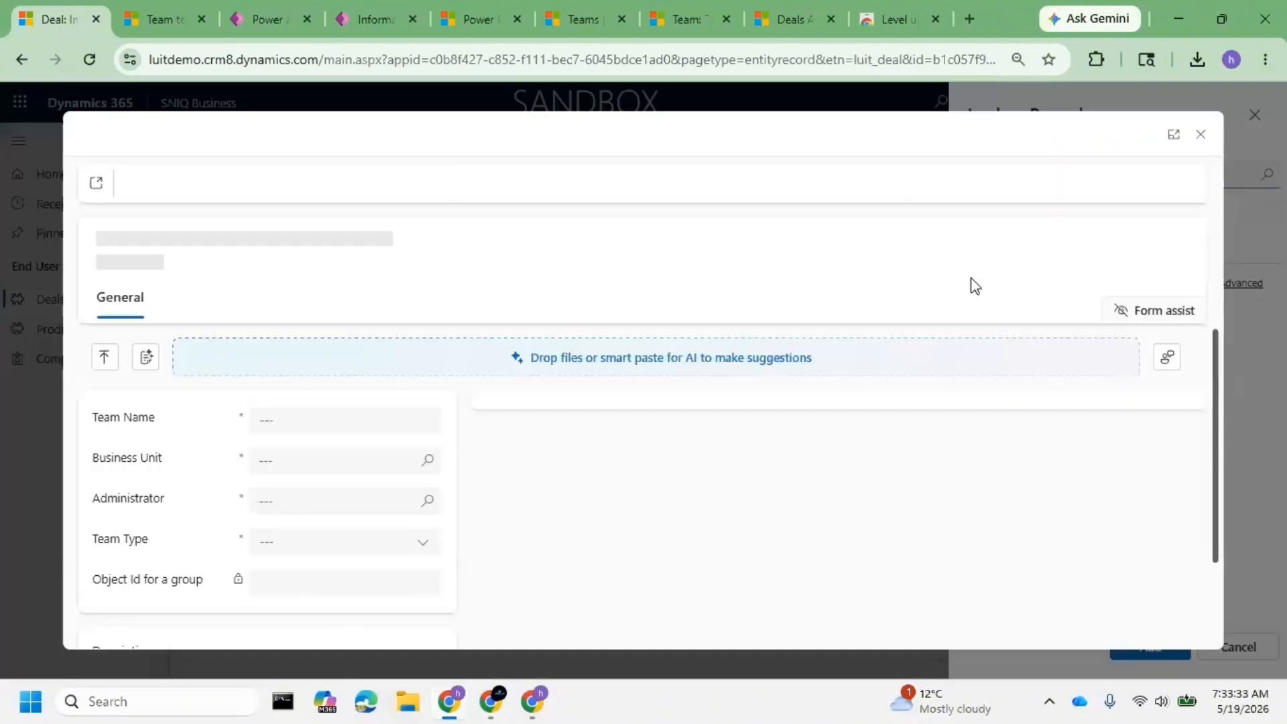
left_click(401, 546)
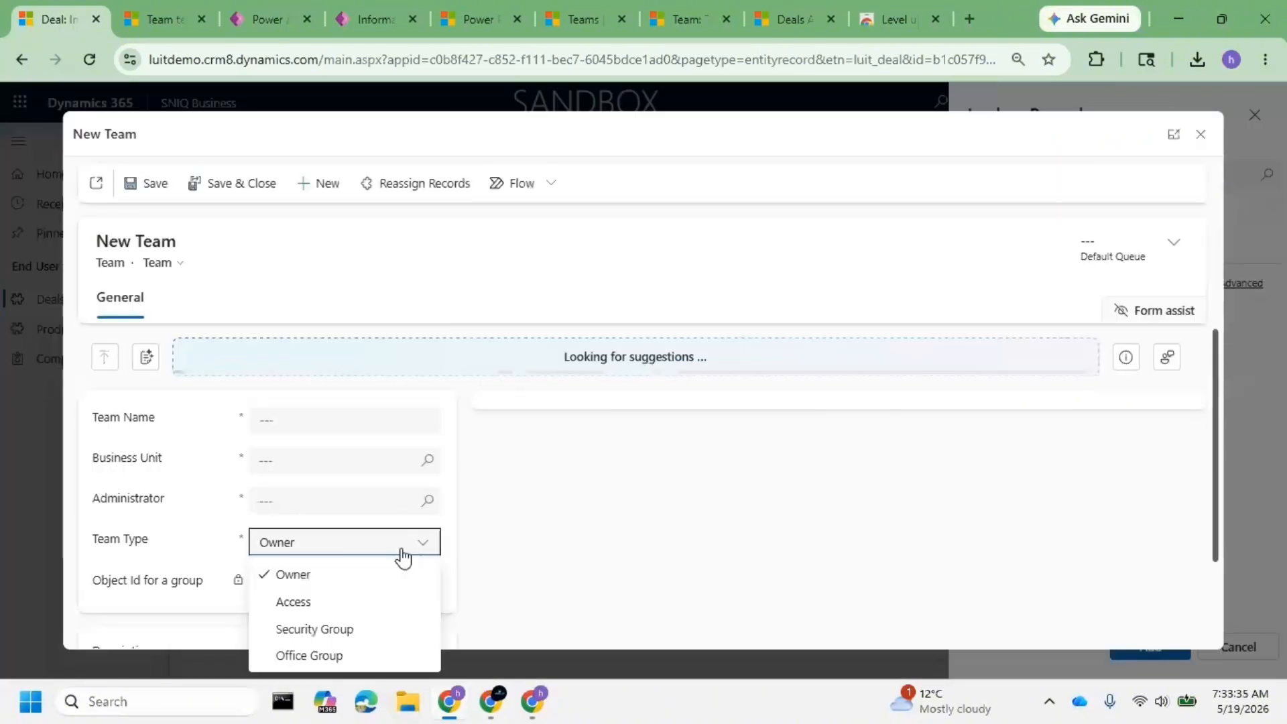
left_click(336, 600)
left_click(304, 428)
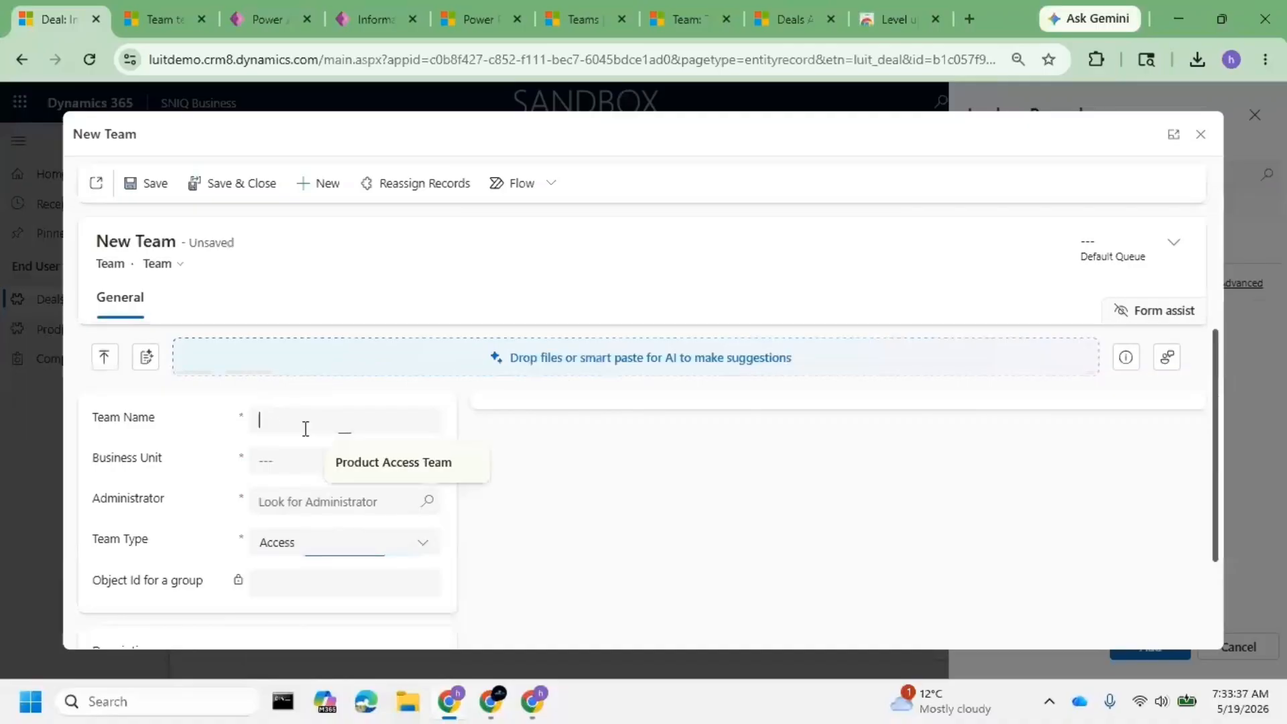
left_click(367, 462)
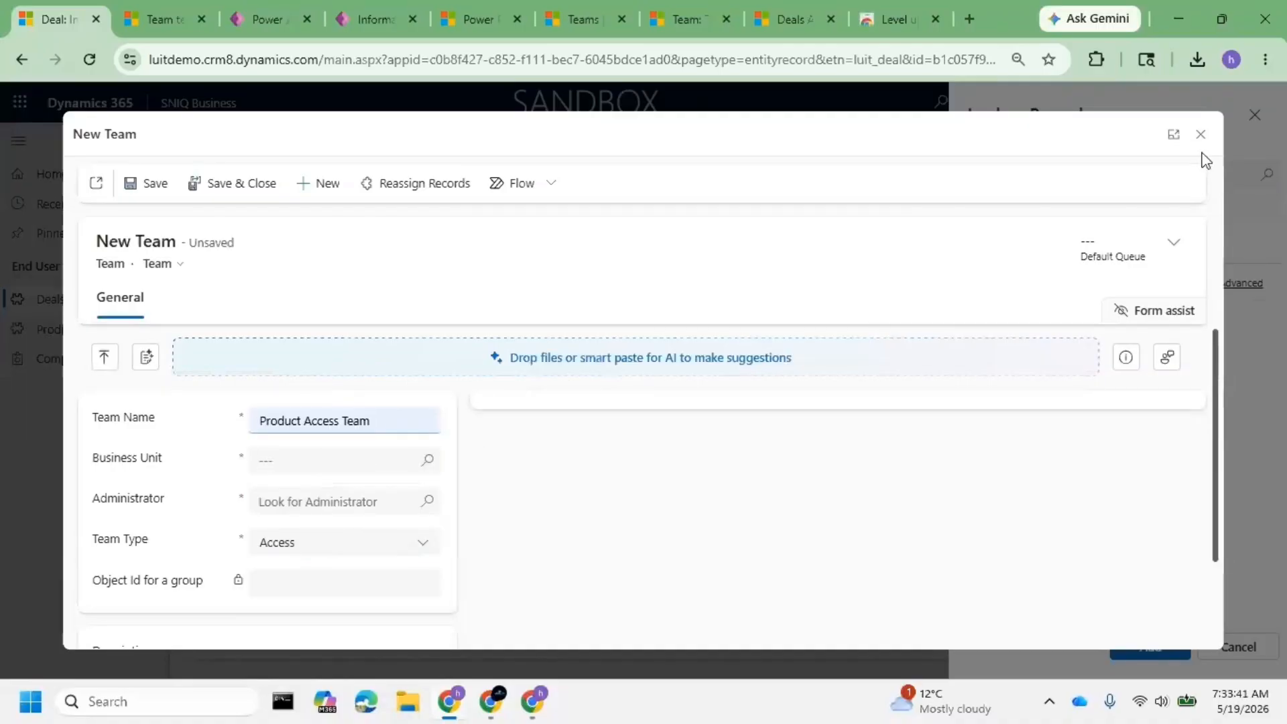
- Set business unit INDIA and the admin user as administrator, save, and download ErrorDetails.txt
left_click(432, 466)
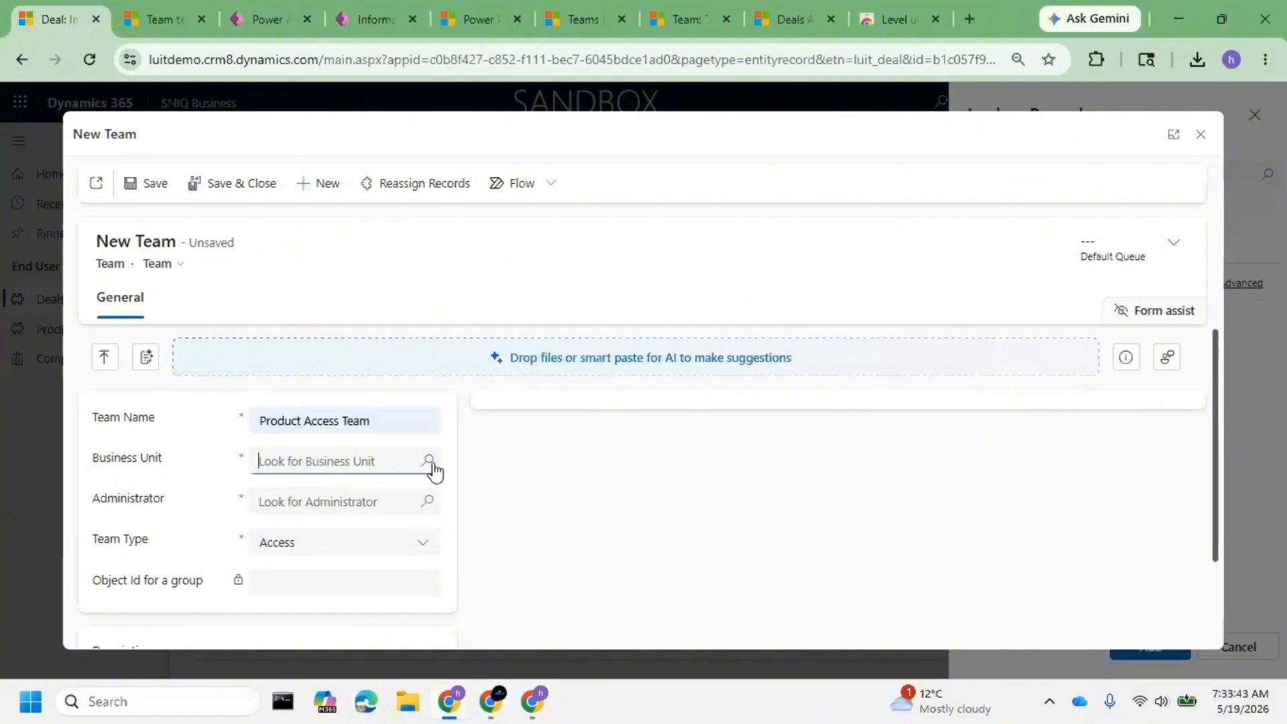
left_click(335, 344)
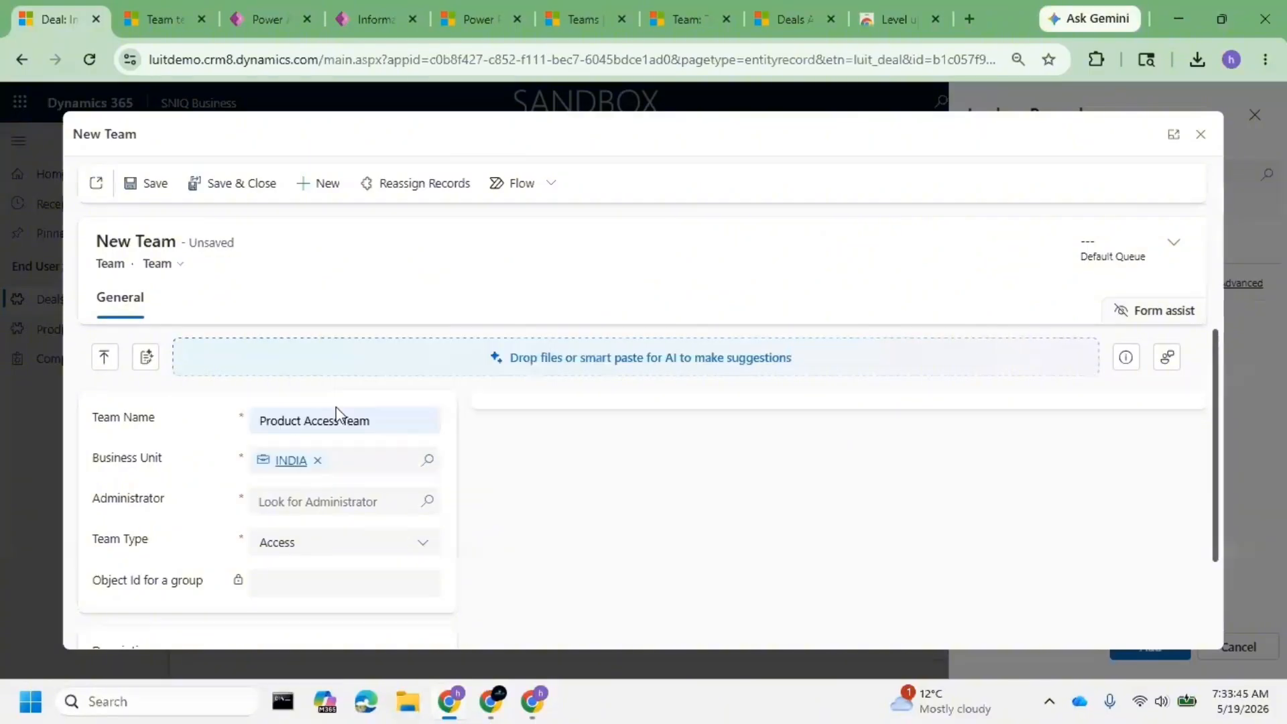
left_click(327, 504)
type("i")
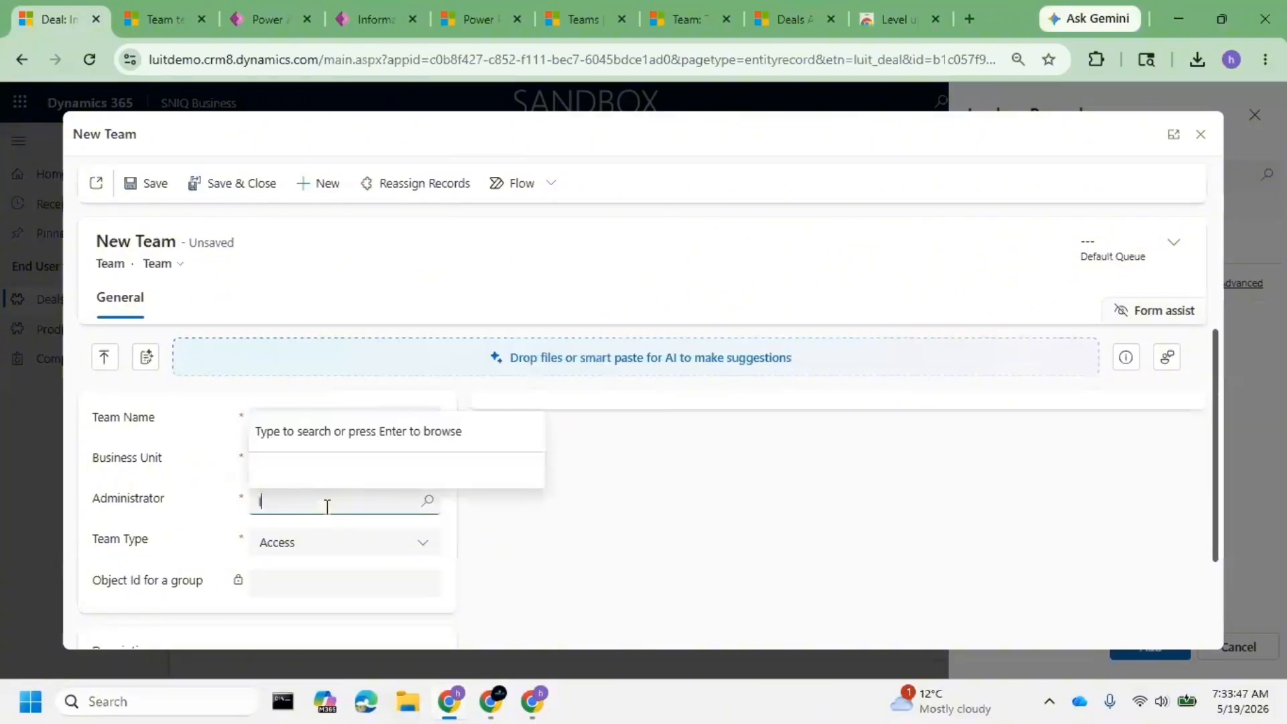
type("t")
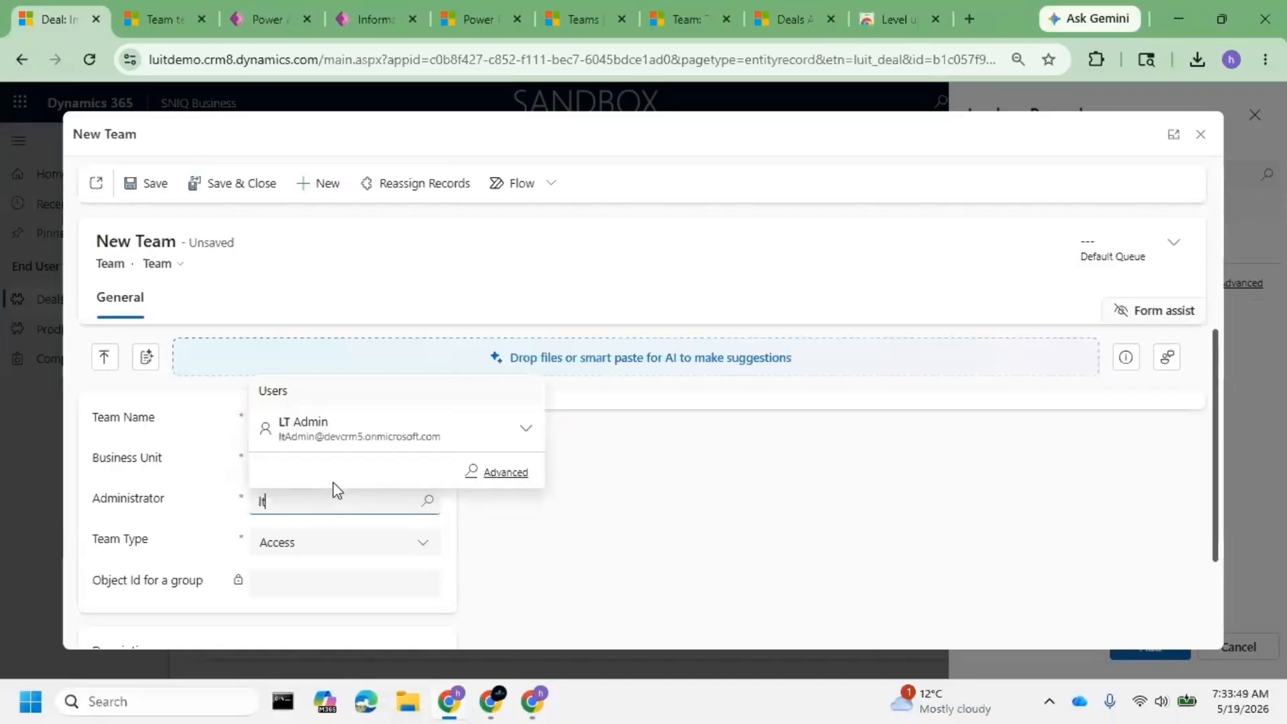
left_click(317, 431)
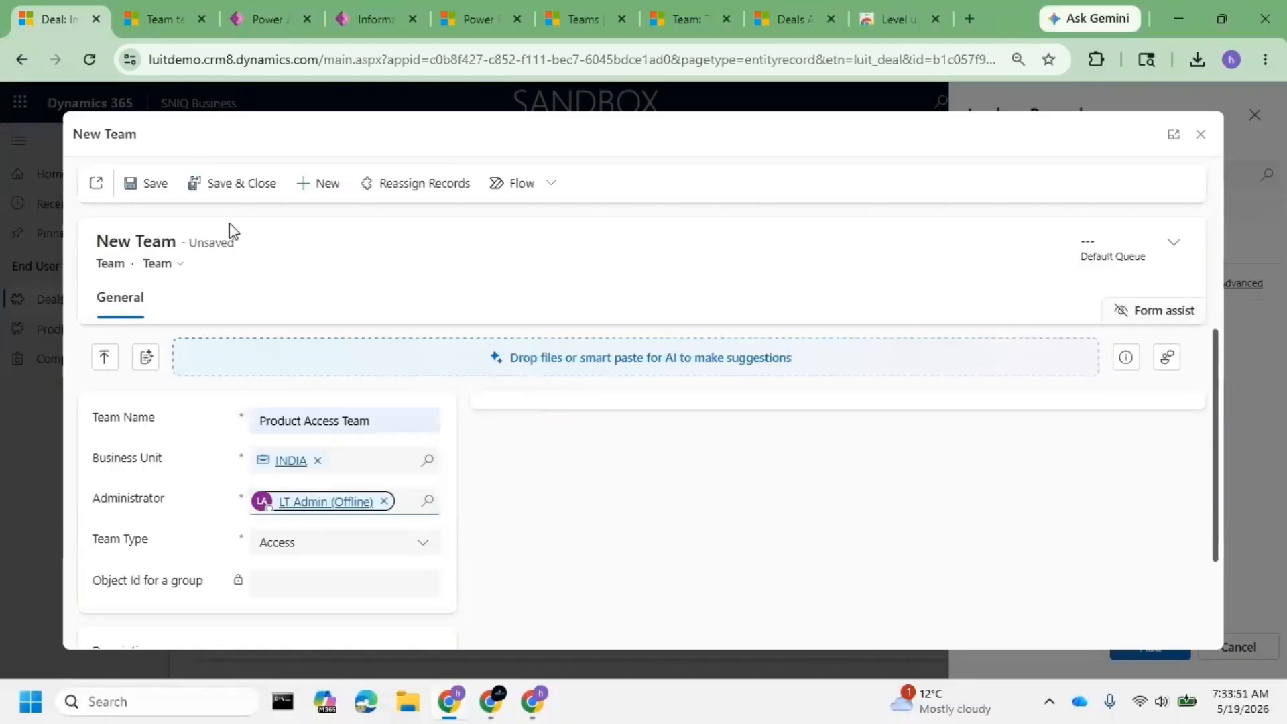
left_click(146, 192)
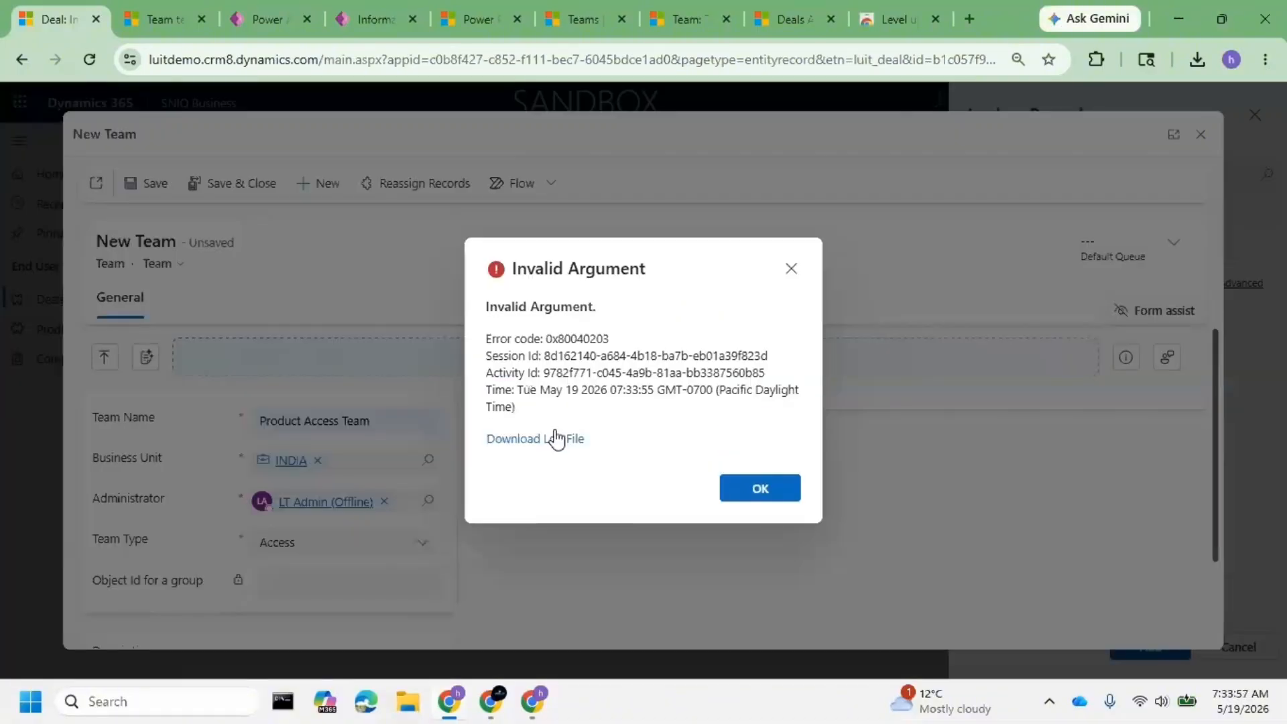
left_click(556, 439)
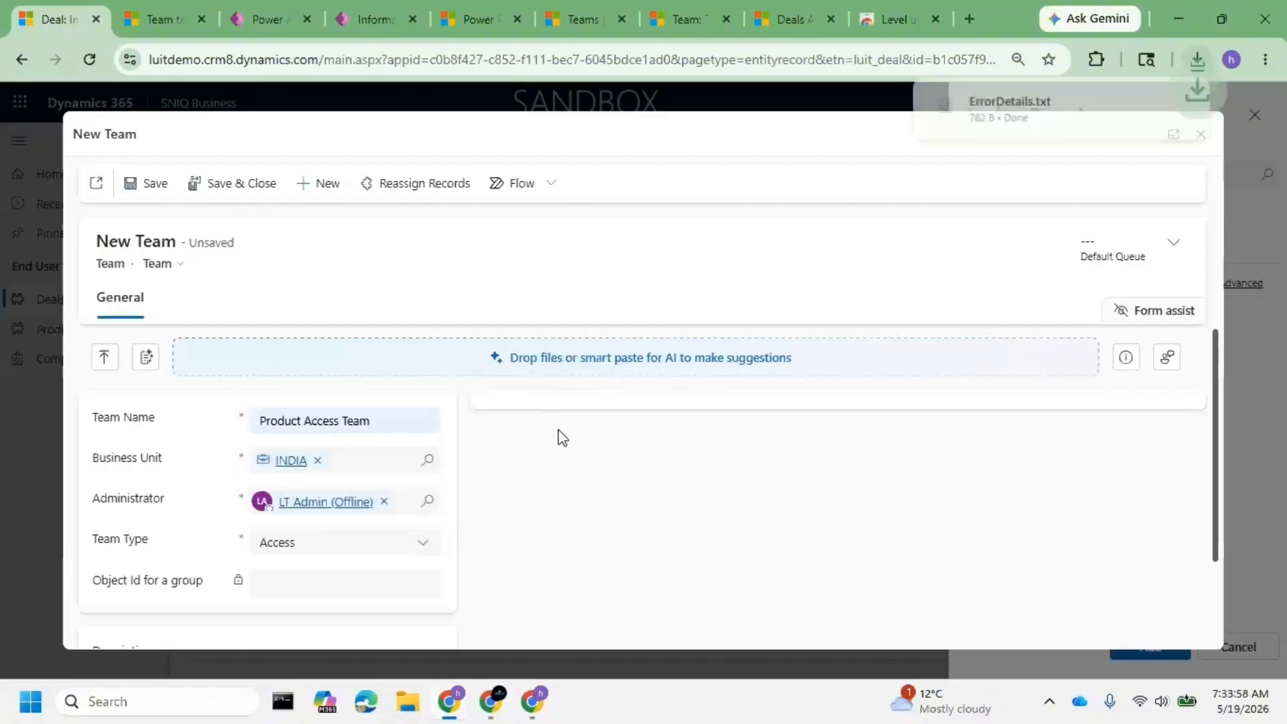
left_click(1012, 105)
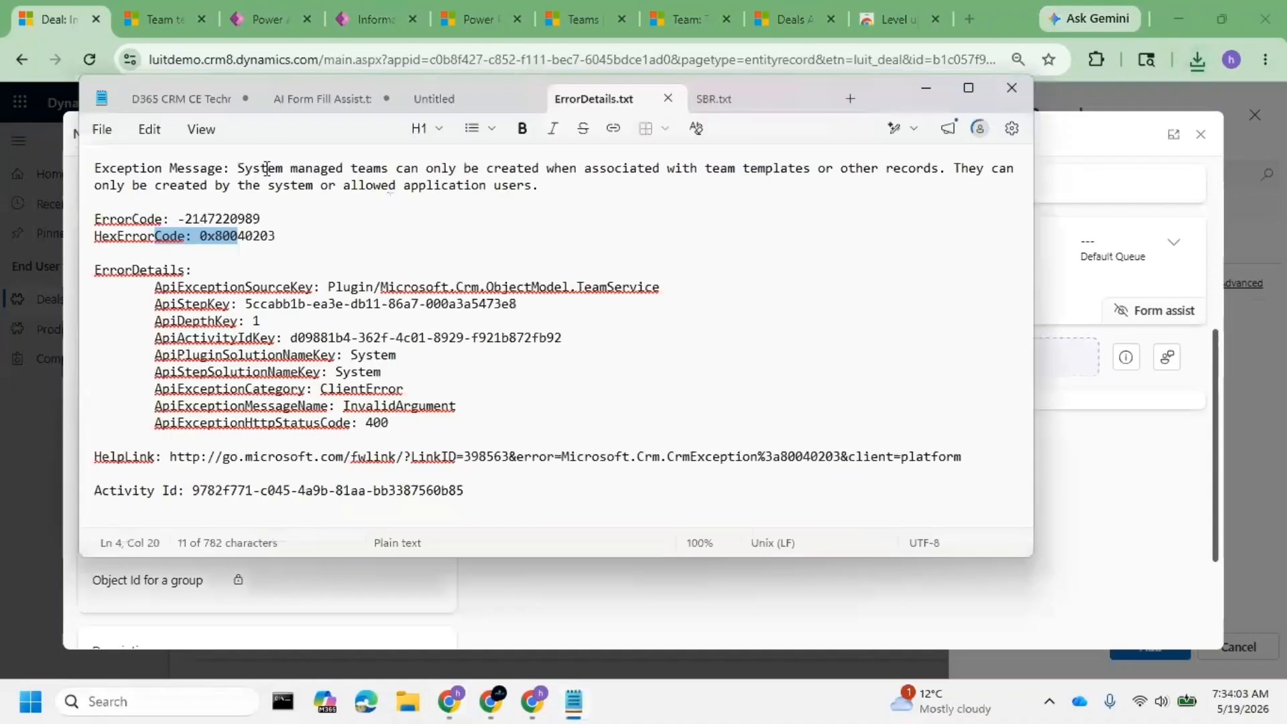
left_click_drag(266, 168, 569, 187)
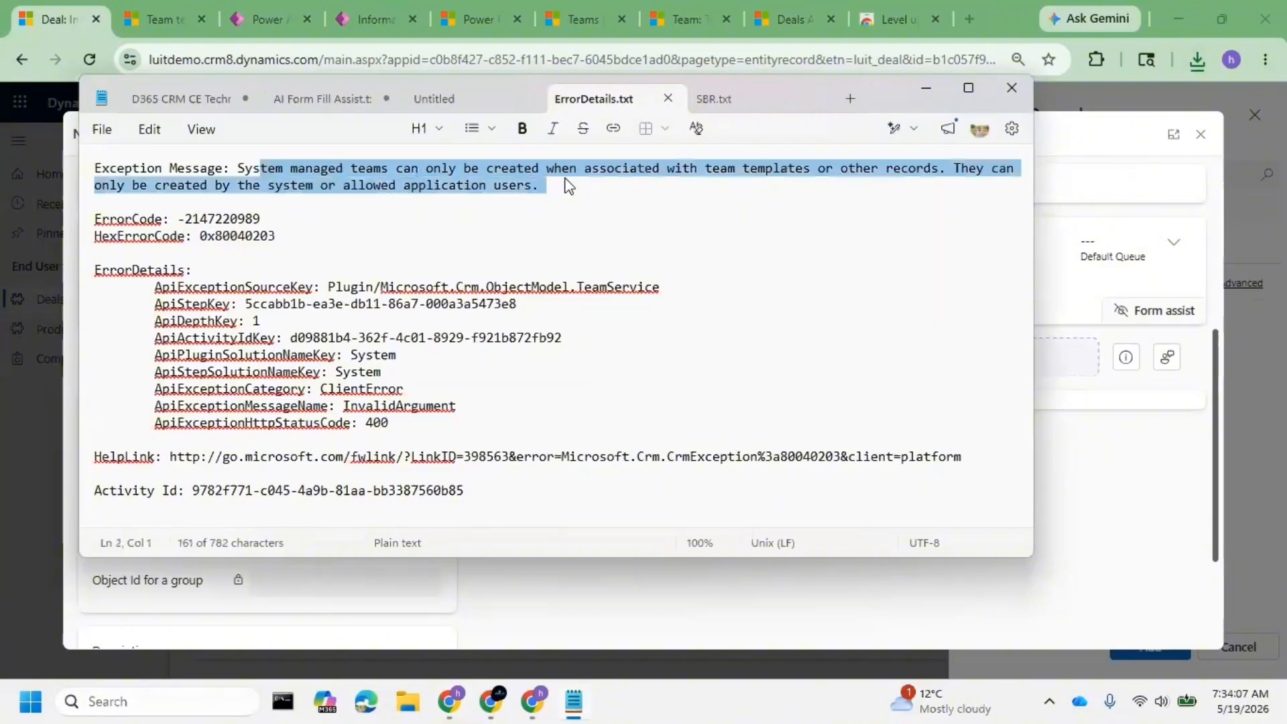
left_click(377, 191)
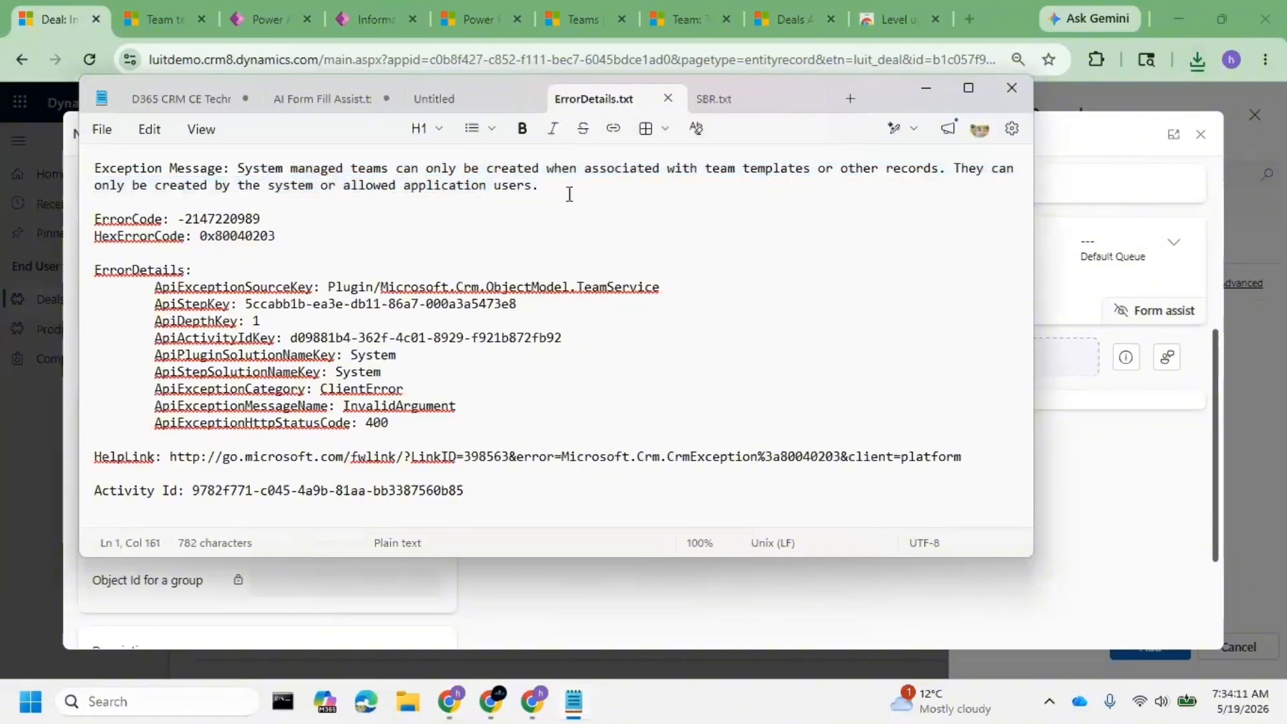
left_click_drag(537, 188, 273, 181)
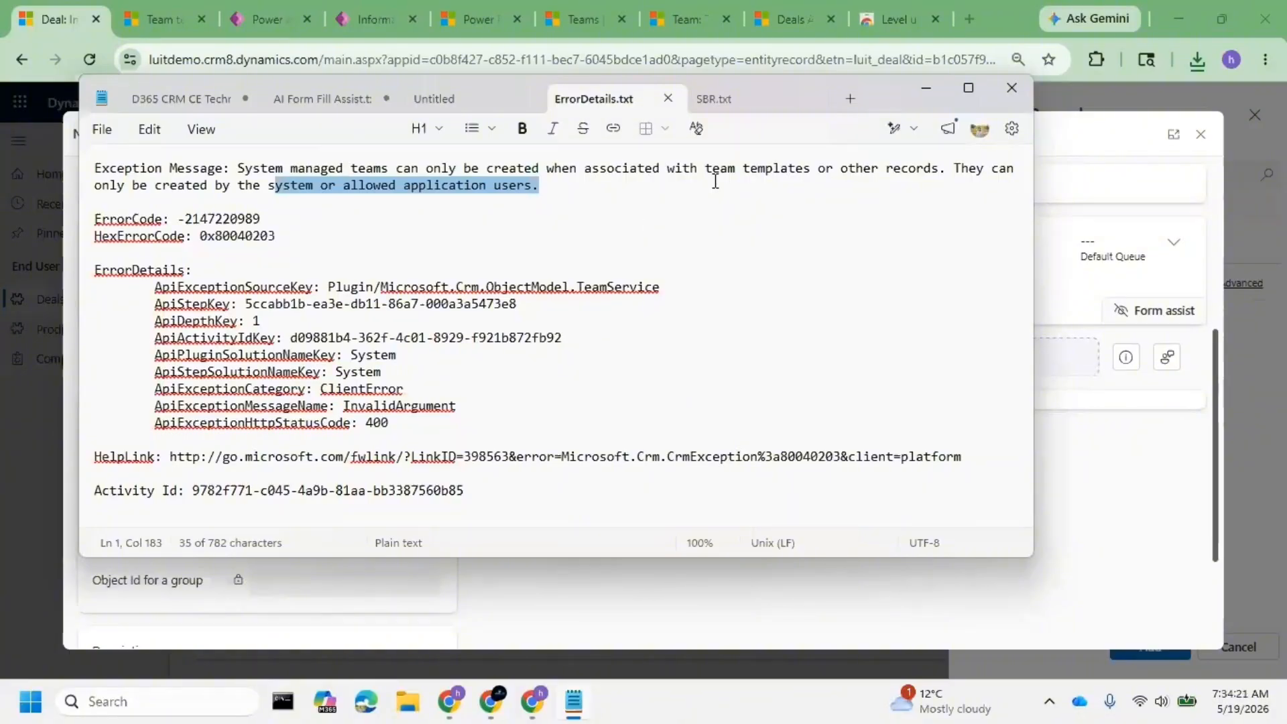
left_click_drag(630, 170, 963, 172)
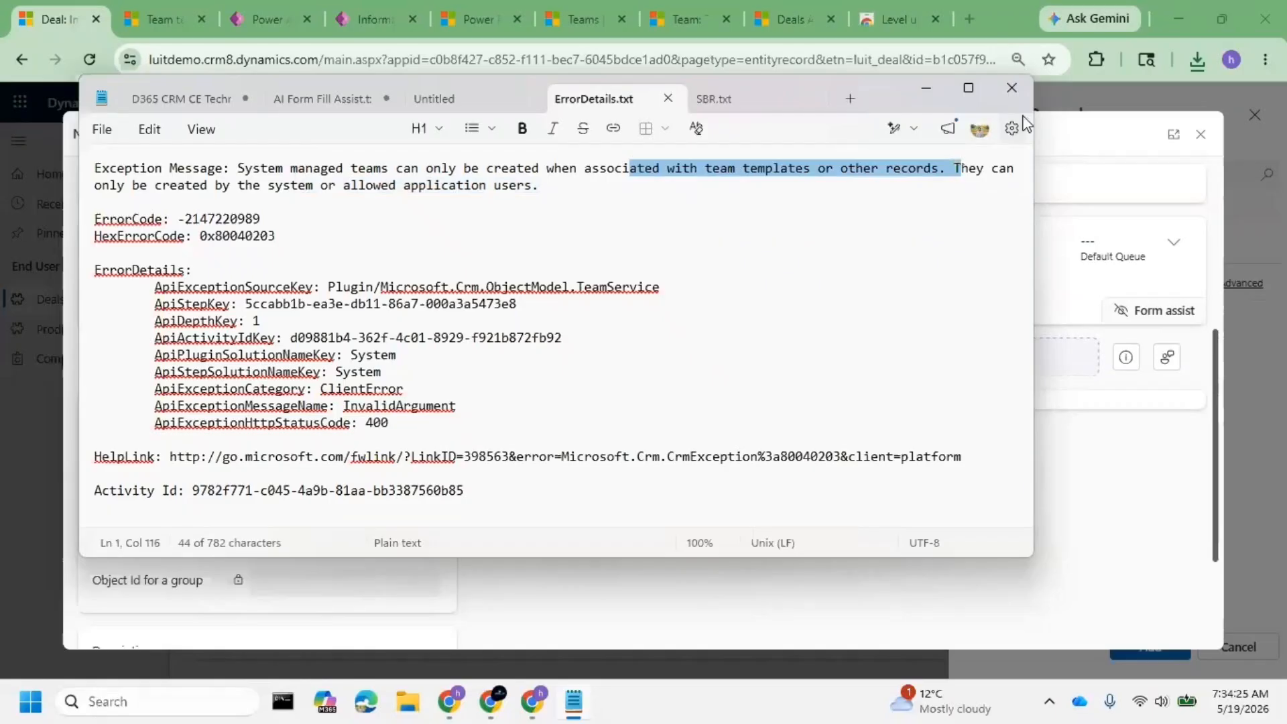
left_click(1012, 89)
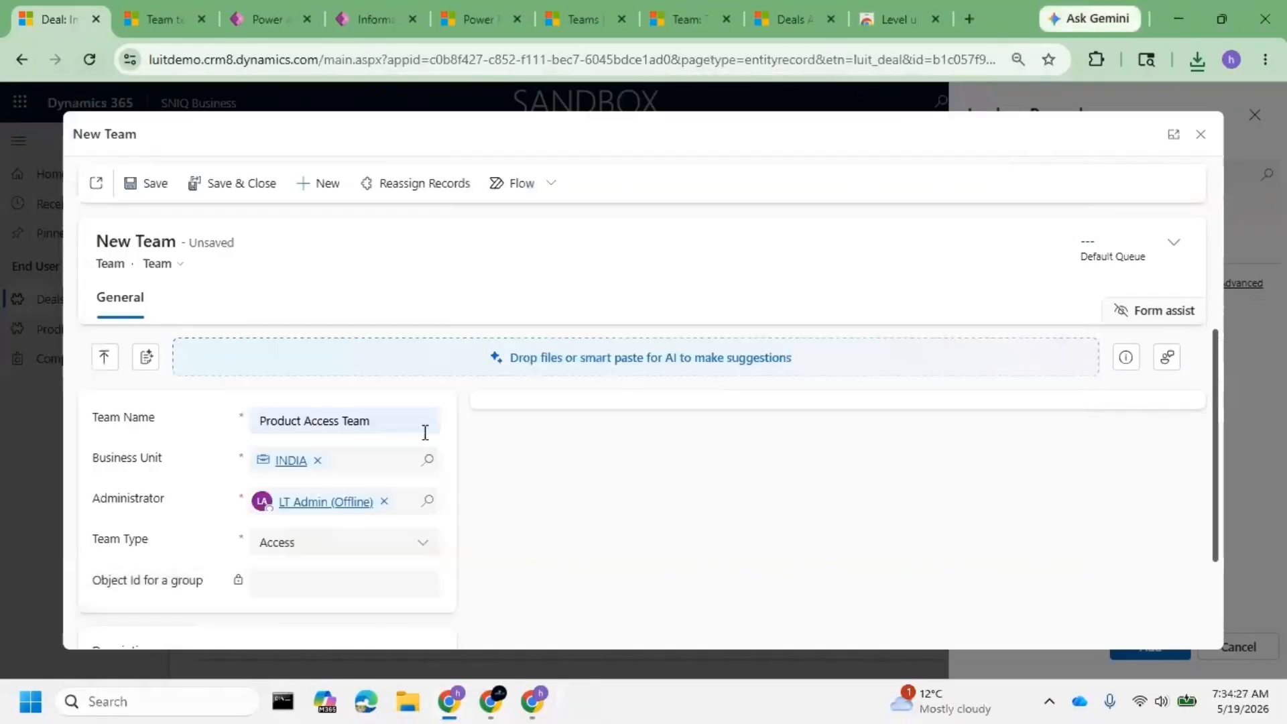
- Discard the new team, search the lookup for 'product access team', and close the panel
left_click(1200, 136)
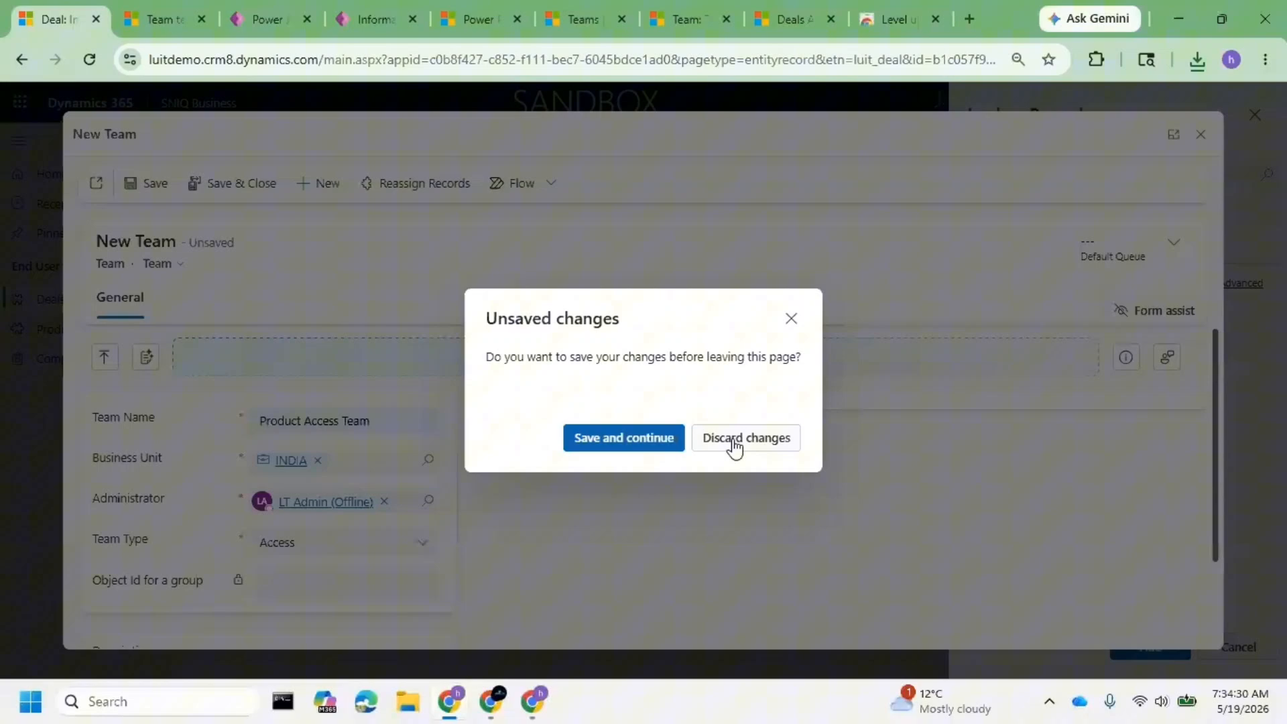
left_click(734, 443)
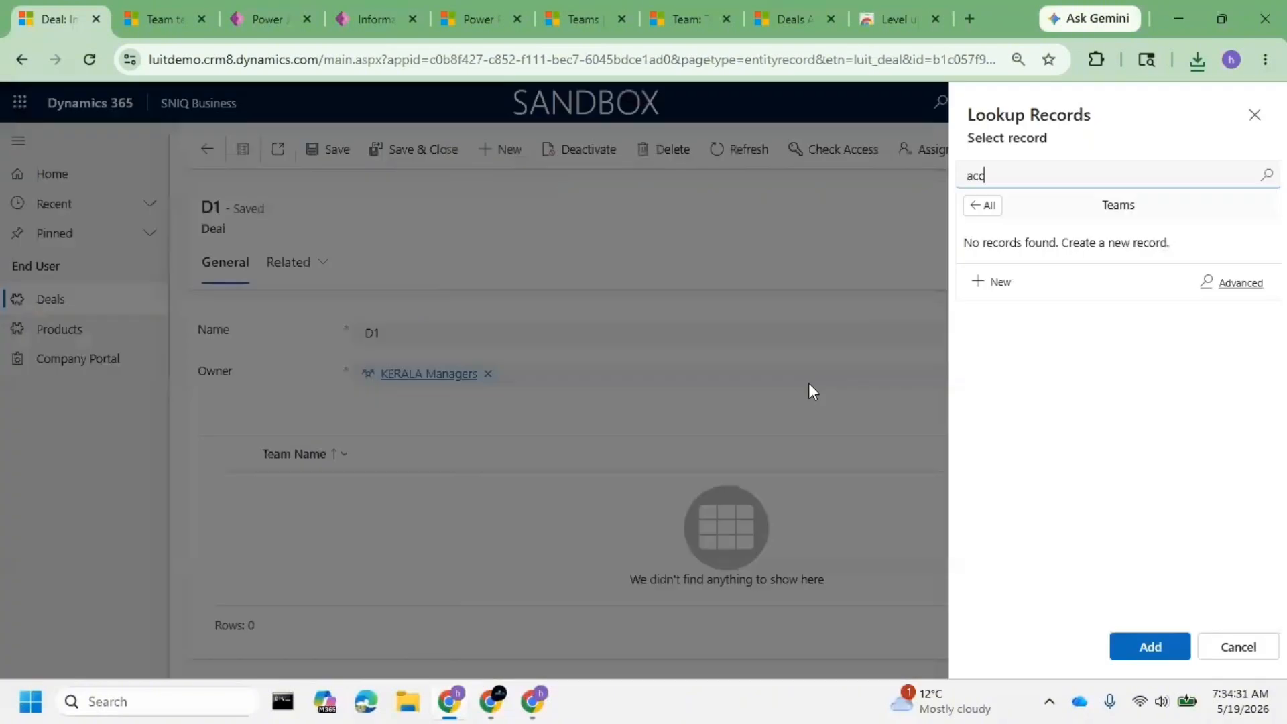
double_click(1056, 176)
type("produc")
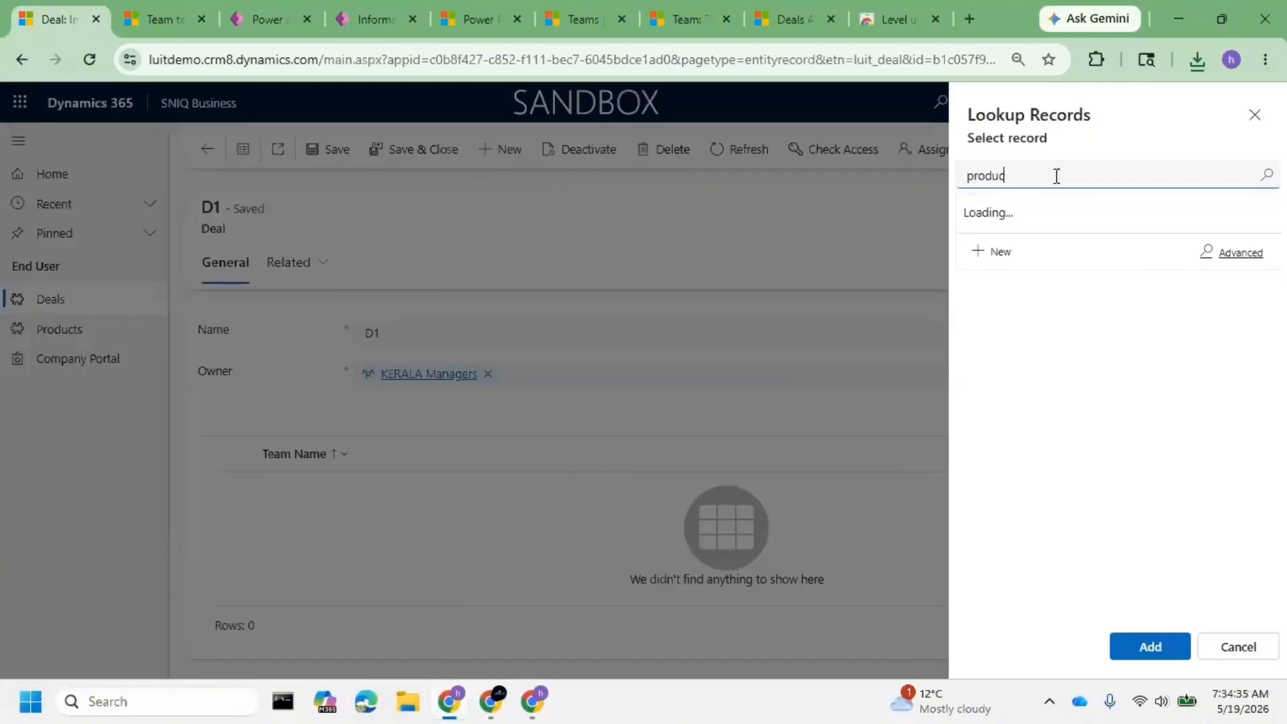
type("t access team")
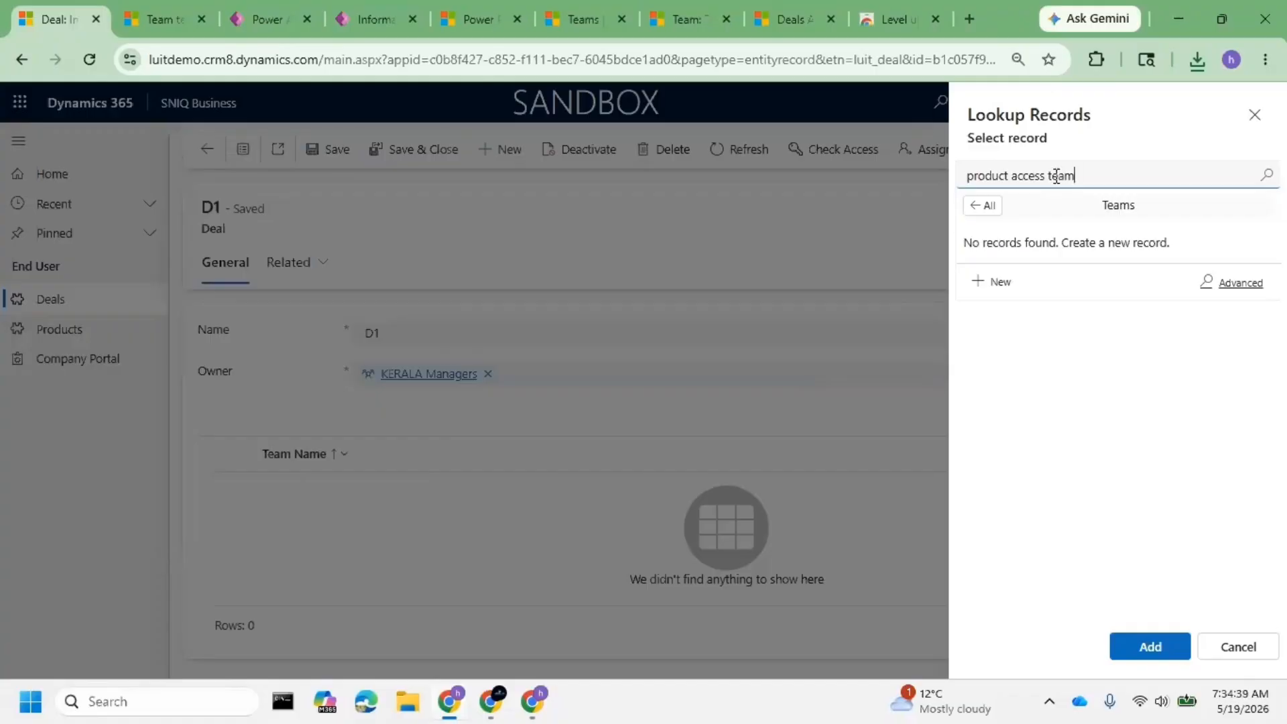
left_click(1254, 115)
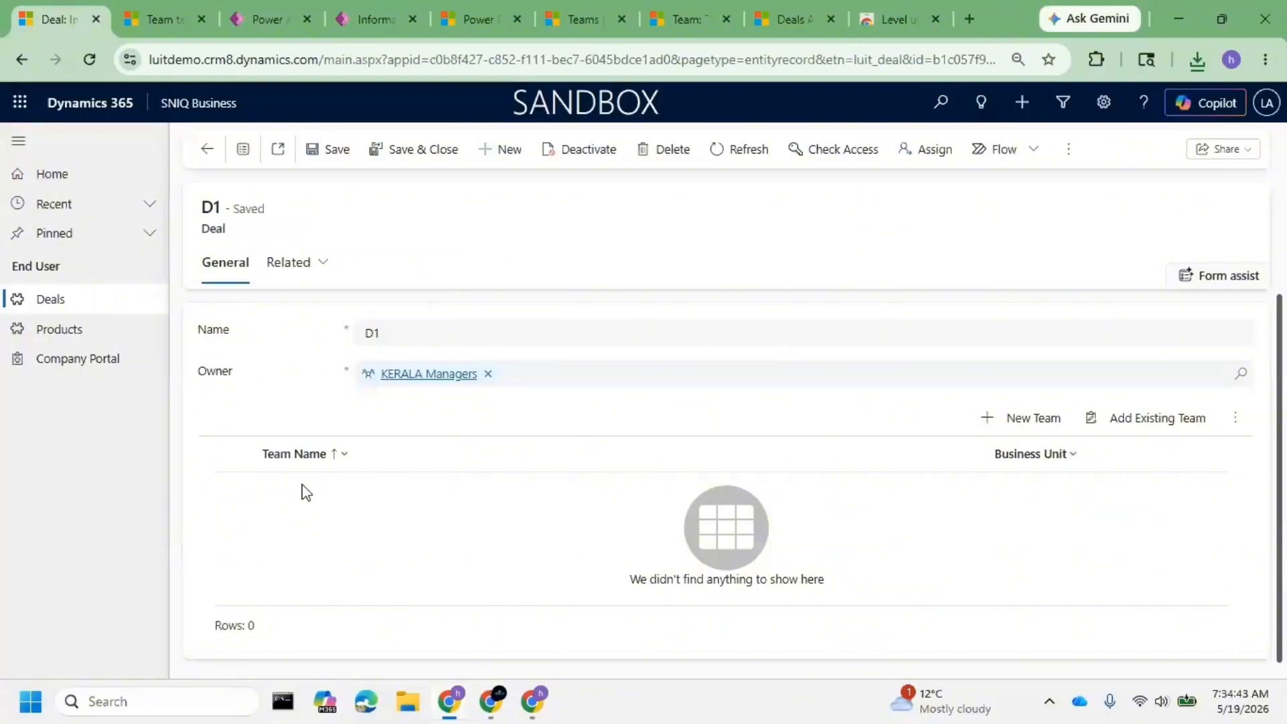
- Return to the Deal Information form editor tab and reload the page
left_click(266, 21)
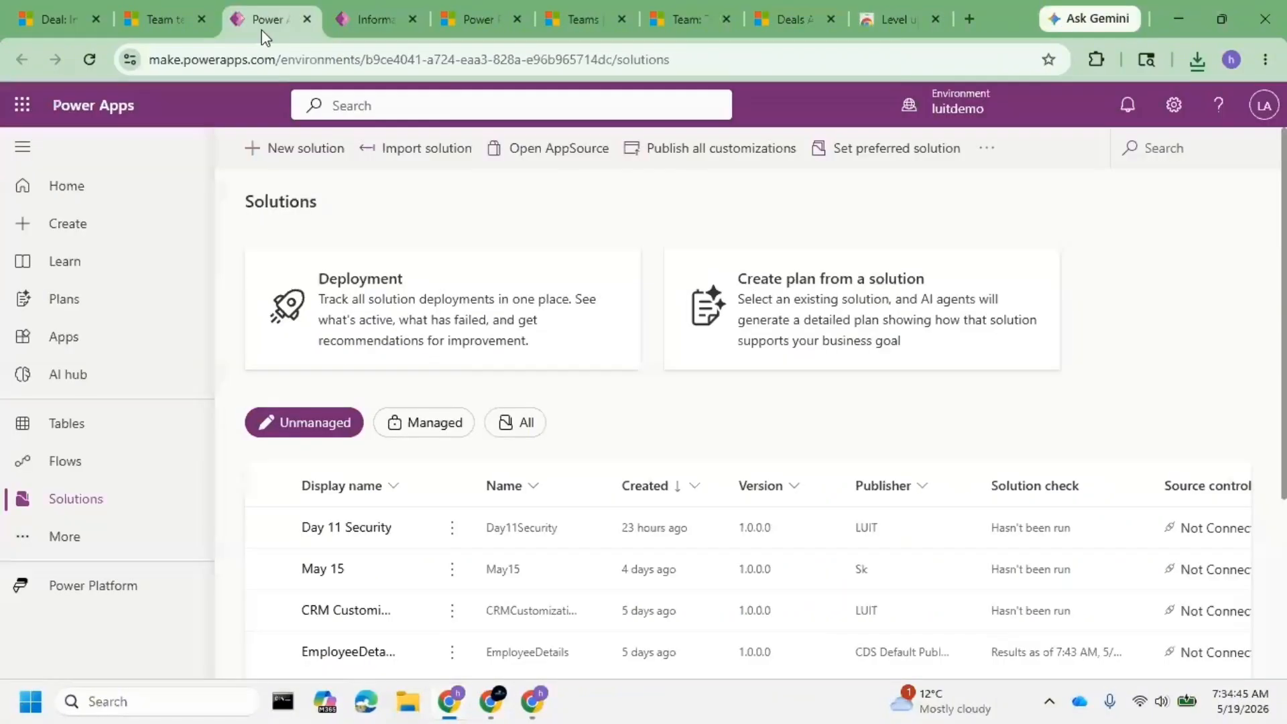
left_click(365, 22)
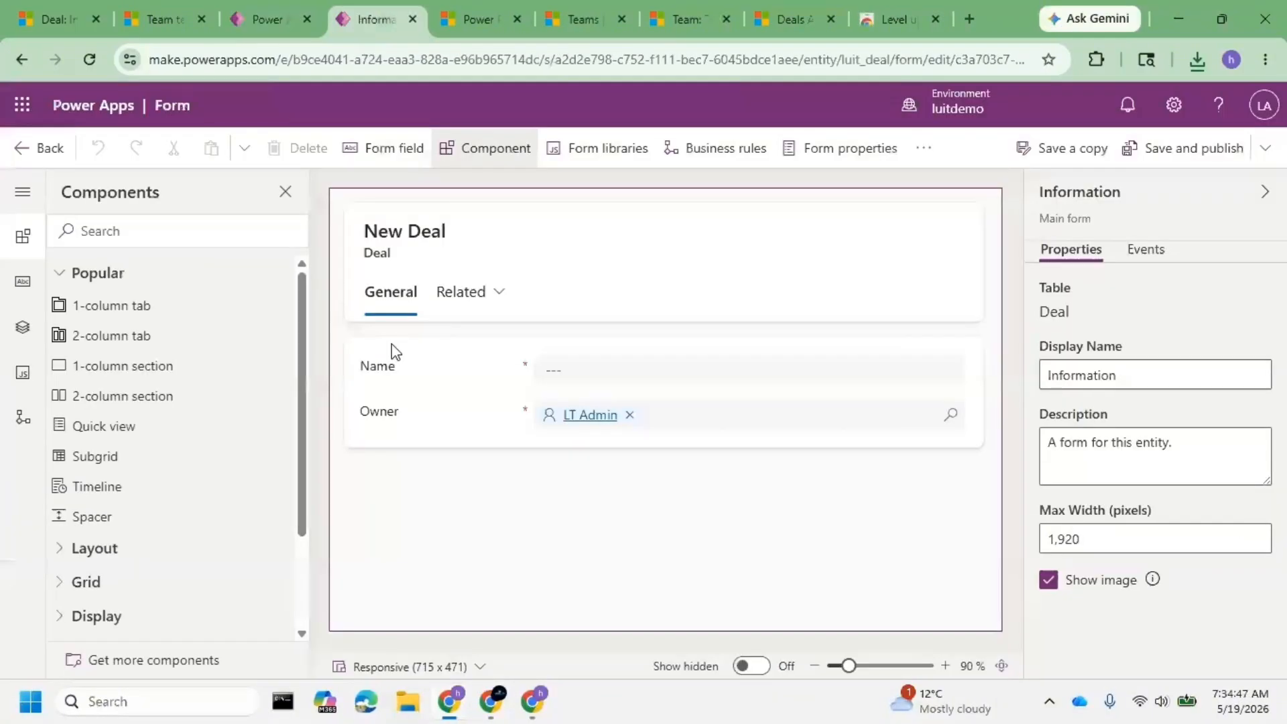
left_click(91, 63)
left_click(94, 71)
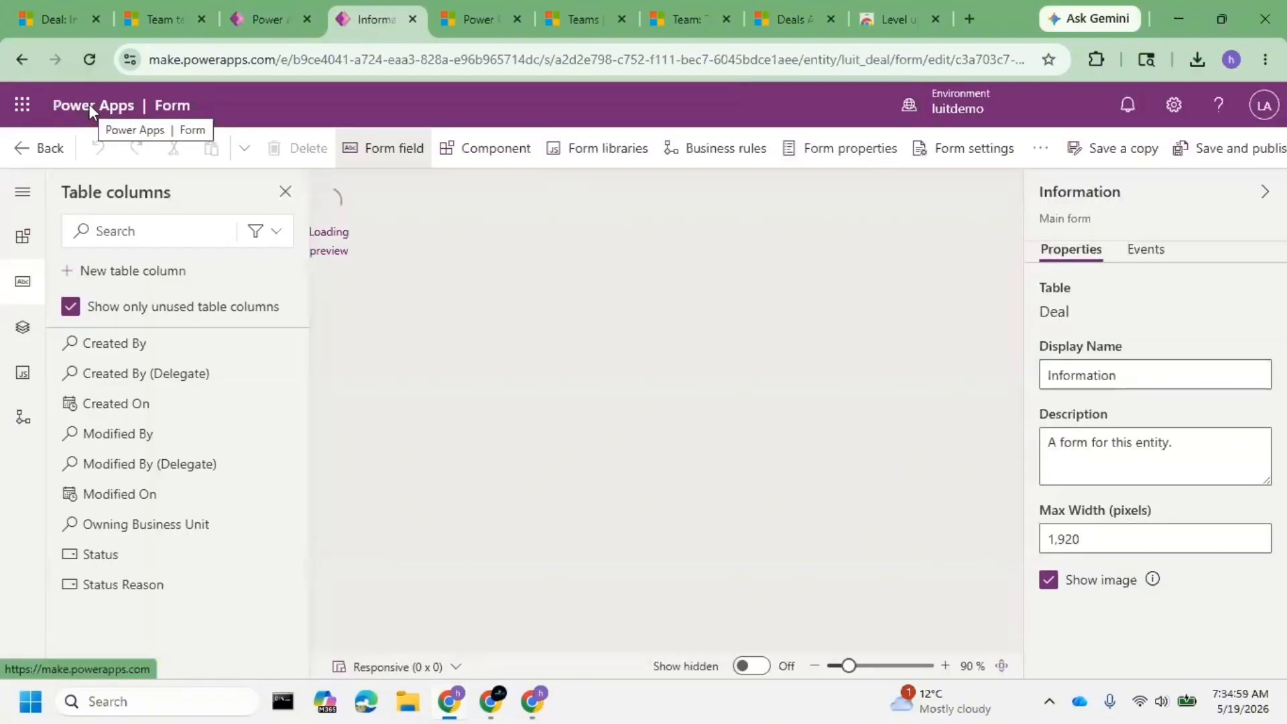
- Open chatgpt.com in a new browser tab
left_click(966, 17)
type("cha")
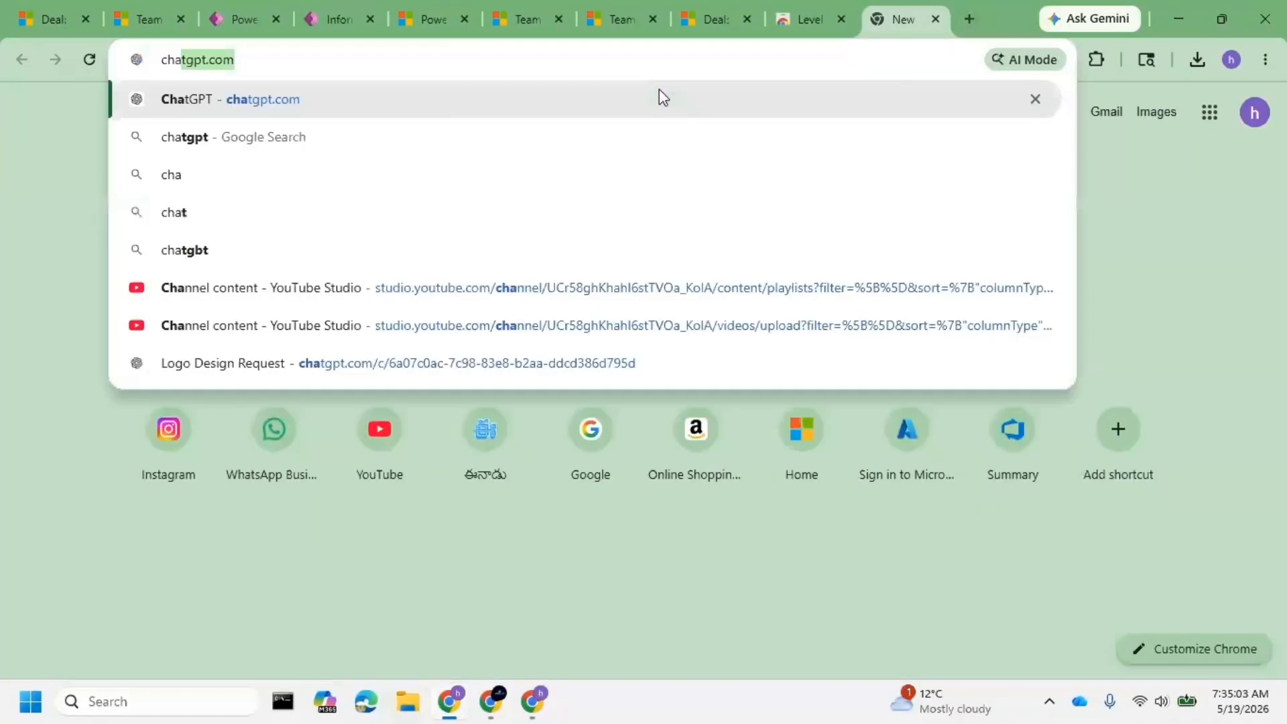
key("Return")
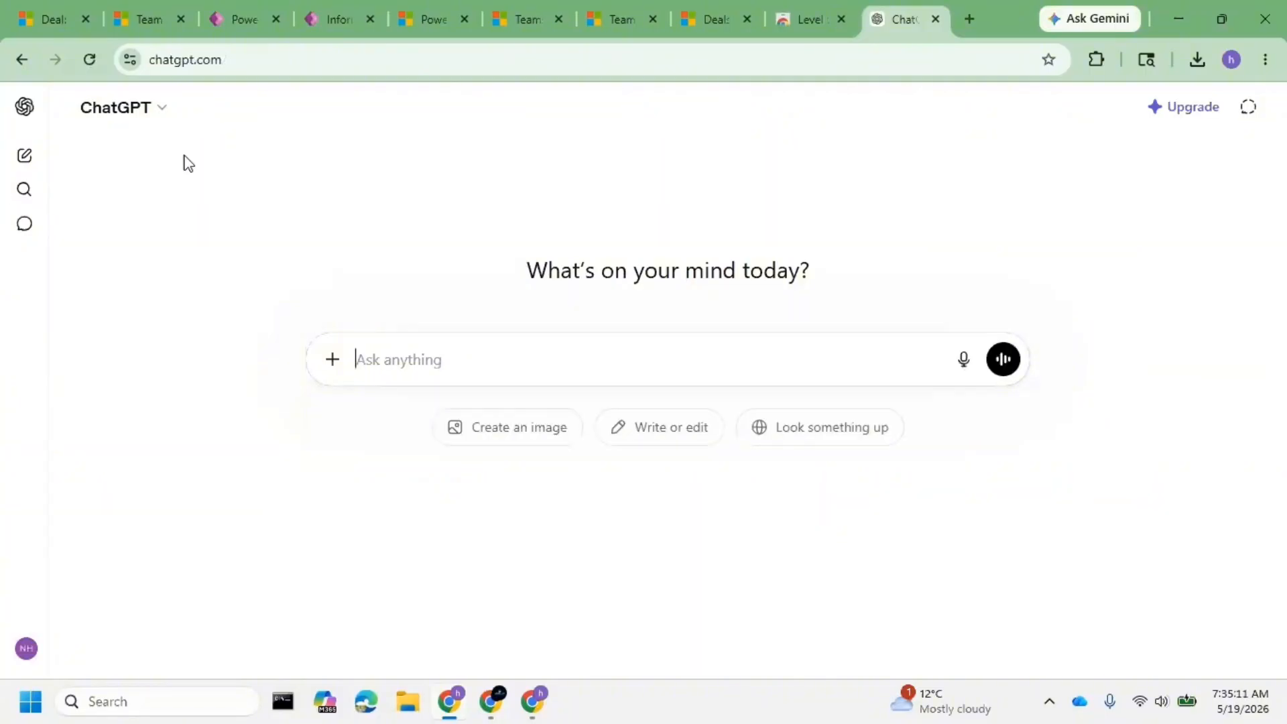
- Ask 'Unable to setup access teams in dynamics 365 crm' and select the sent question
left_click(405, 353)
type("Unable to setup acce")
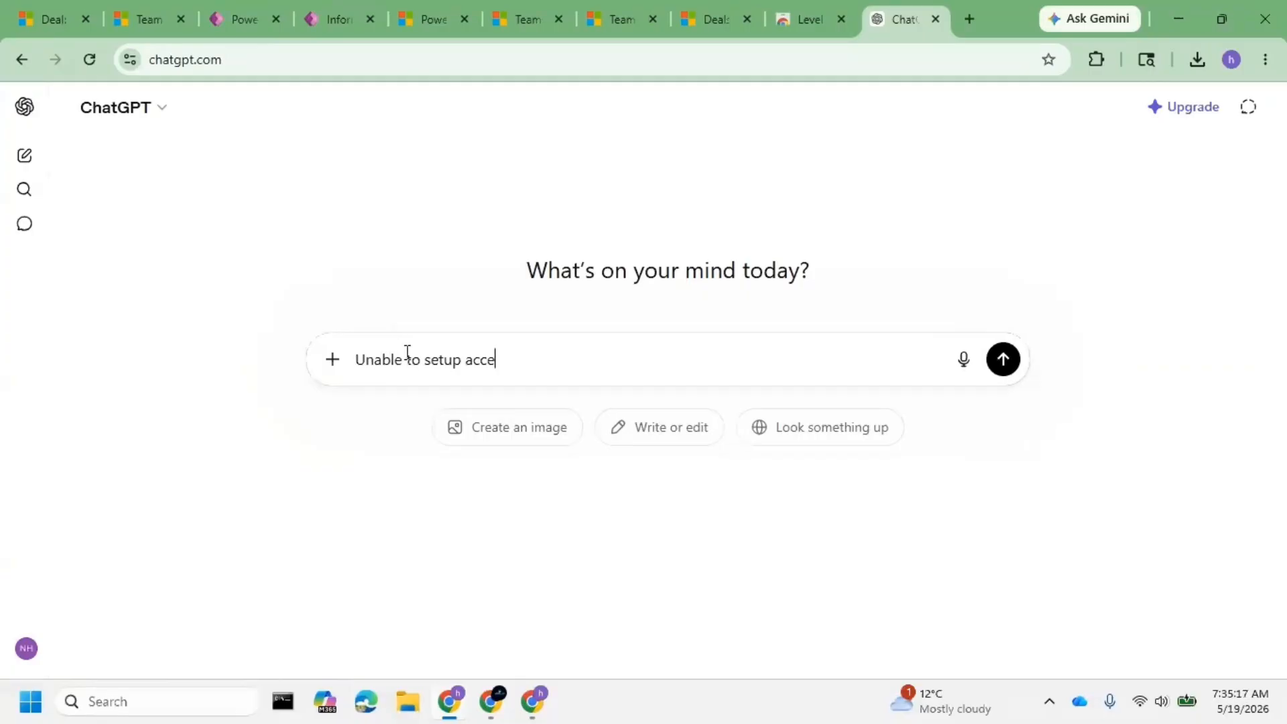
type("ss teams in dynamics ")
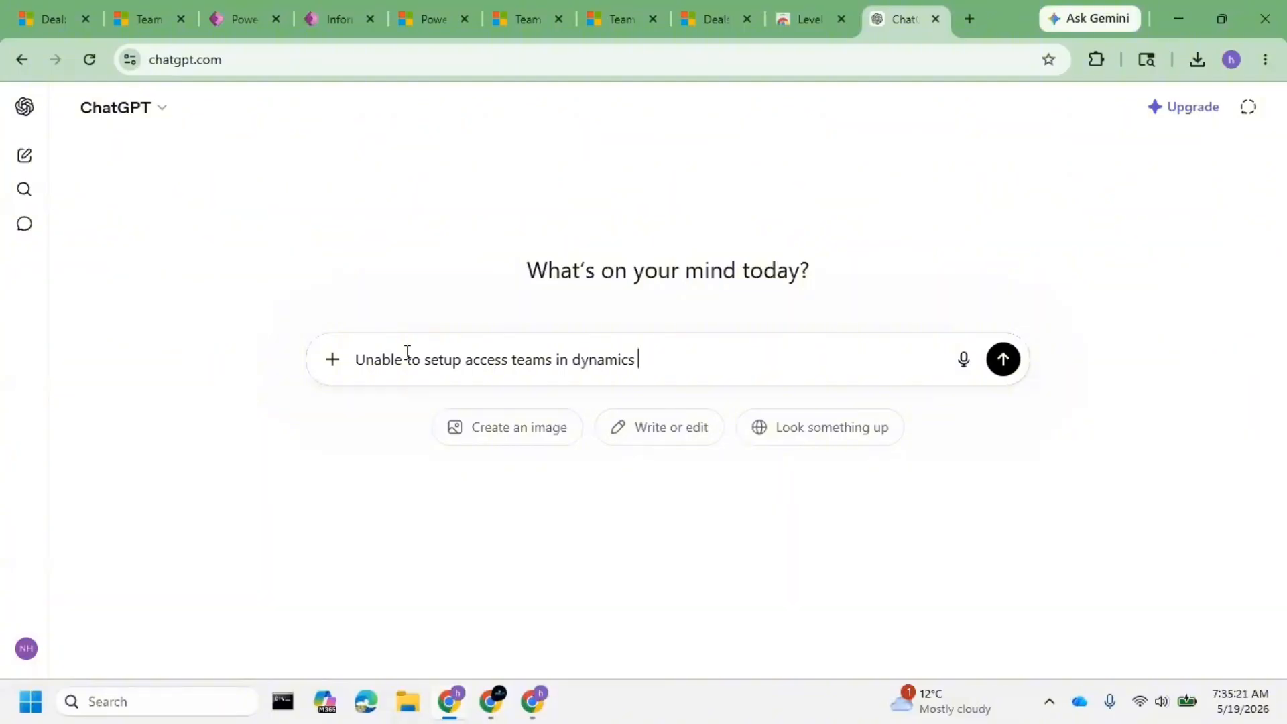
type("365 crm")
key("Return")
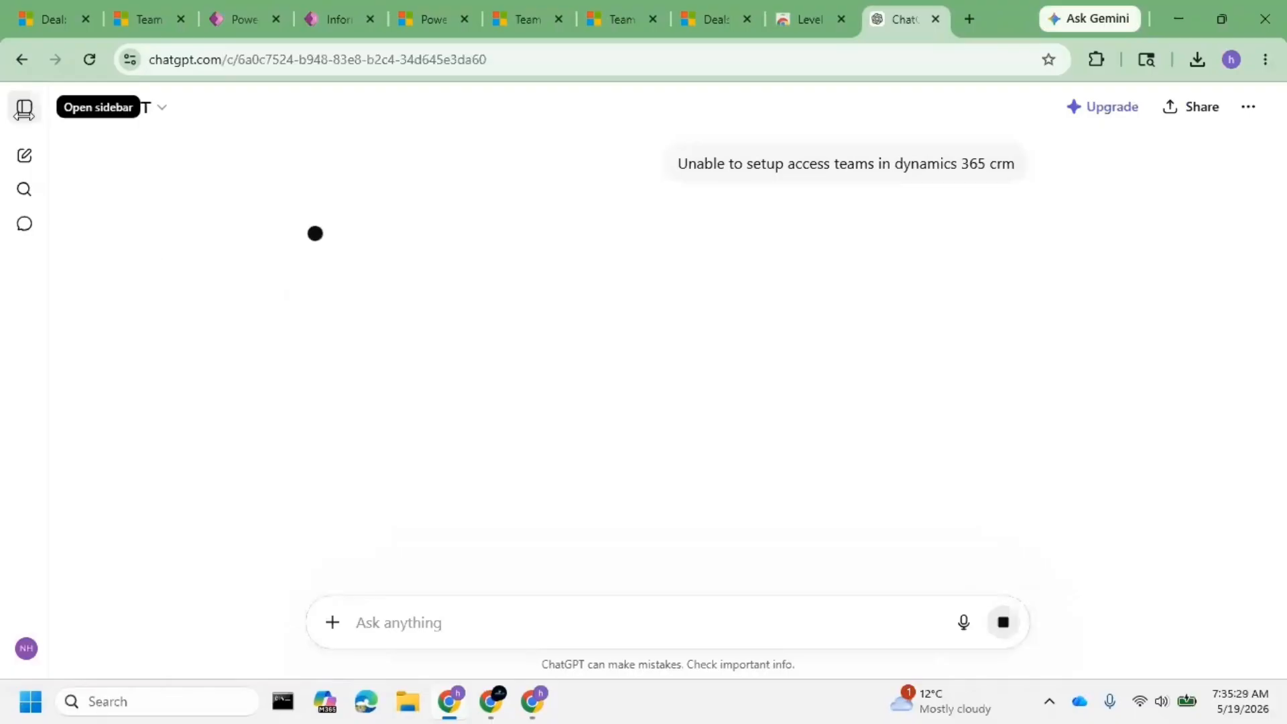
left_click(24, 109)
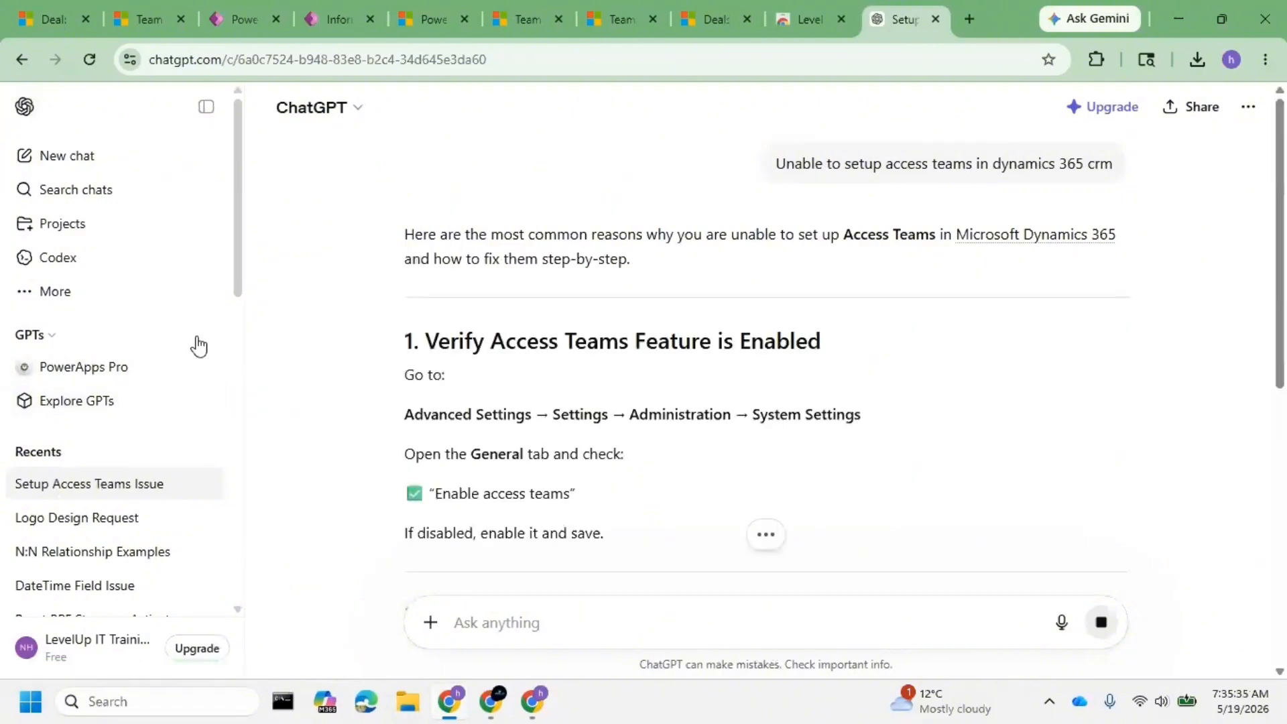
triple_click(869, 164)
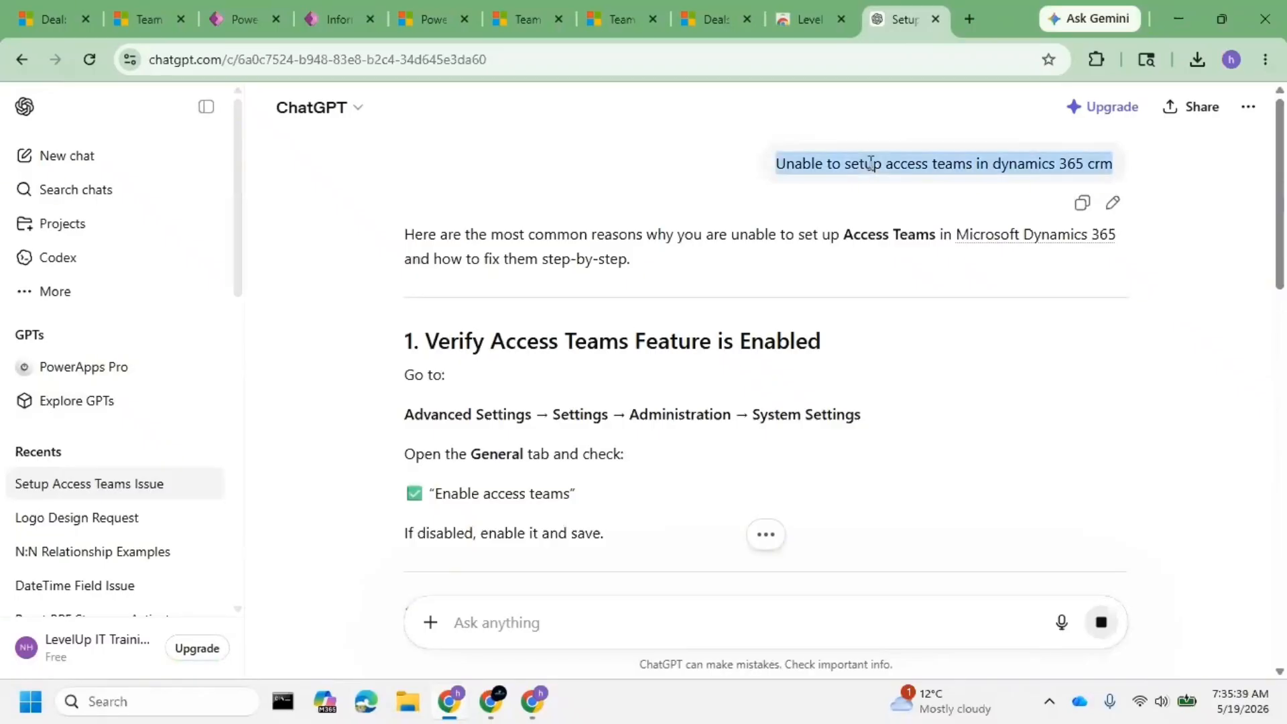
- Start a new chat, send 'Field' and scroll through the clarifying reply
left_click(29, 151)
type("F")
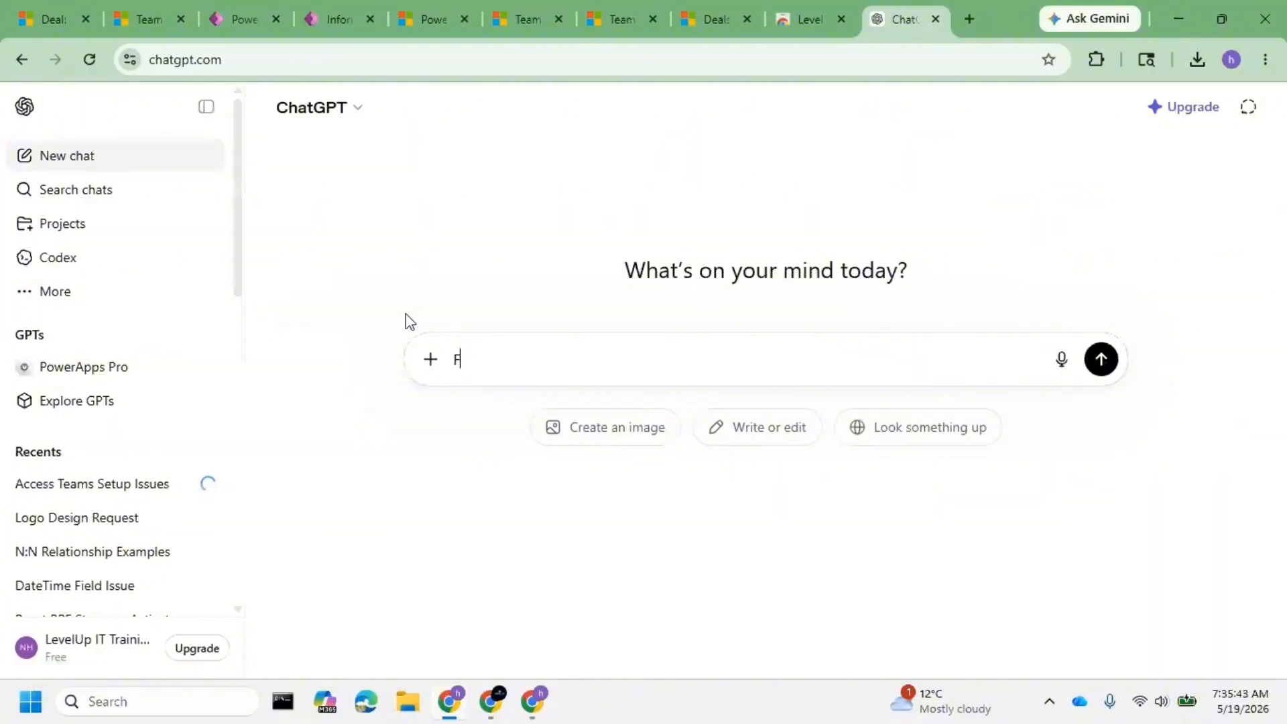
type("ield")
key("Return")
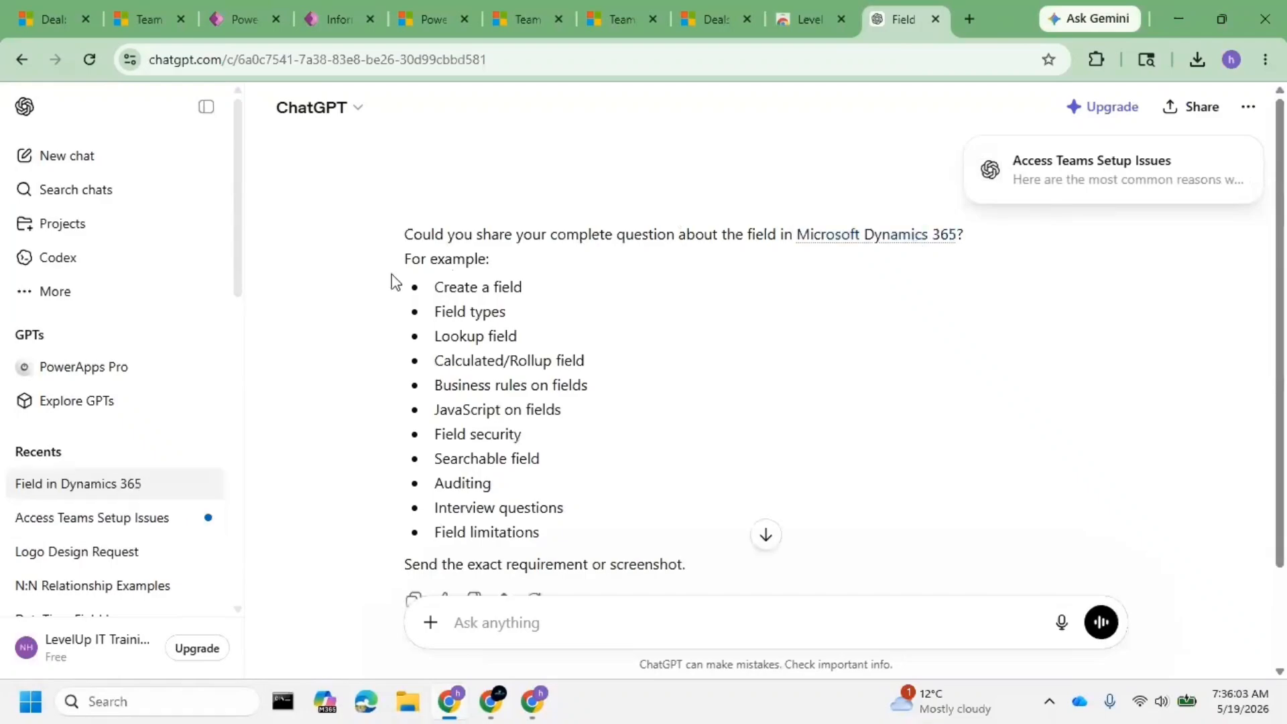
scroll(553, 387, "down", 2)
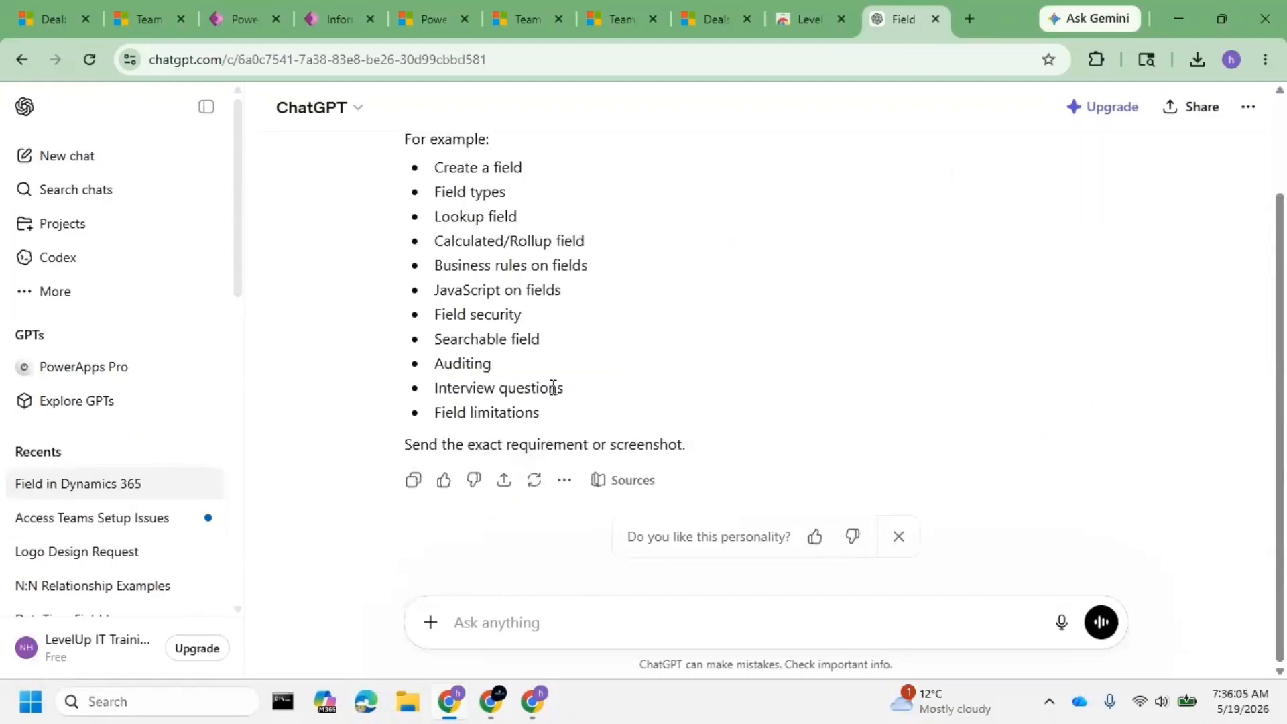
scroll(553, 387, "up", 2)
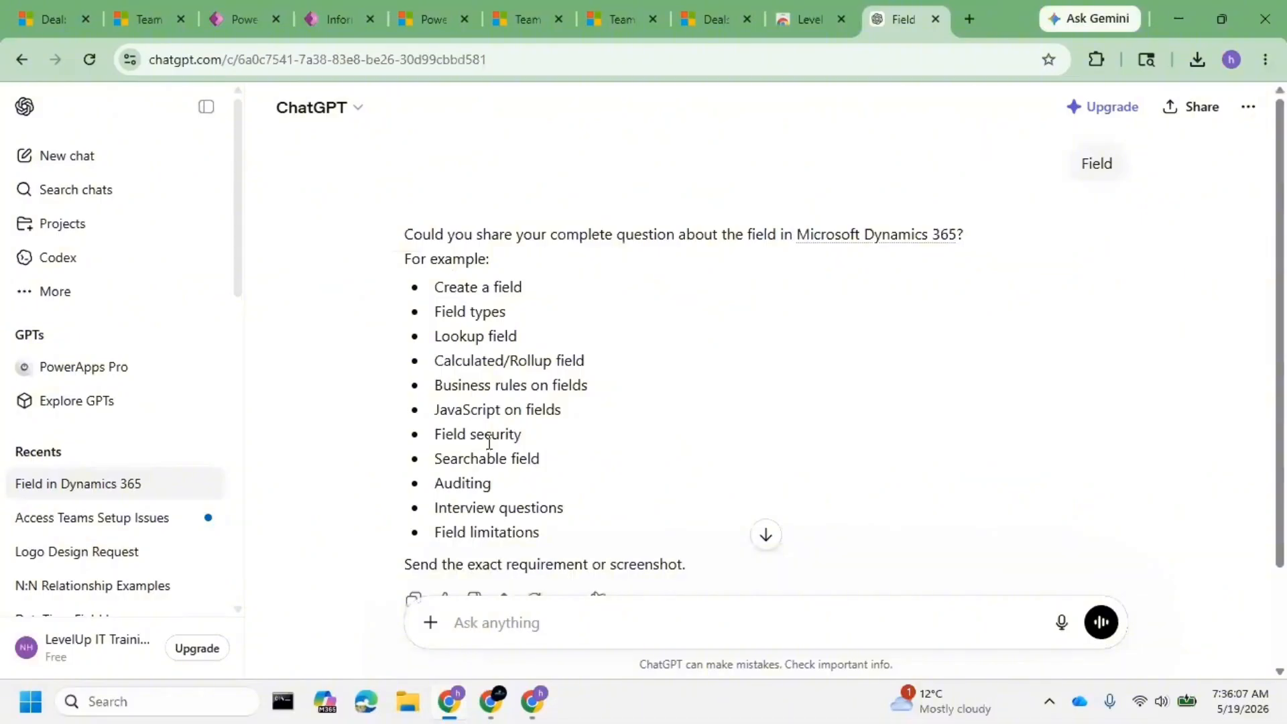
mouse_move(1151, 179)
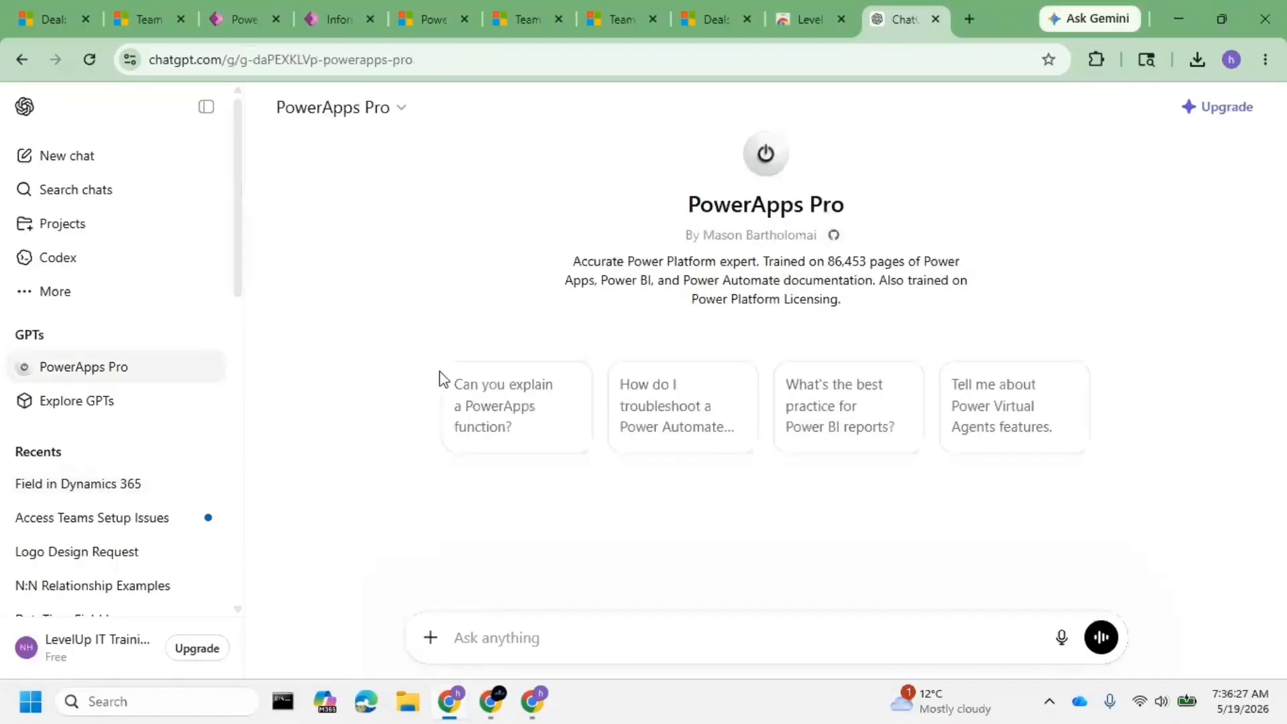
- Send 'Field' and then 'Table field' to the PowerApps Pro GPT
type("Field")
key("Return")
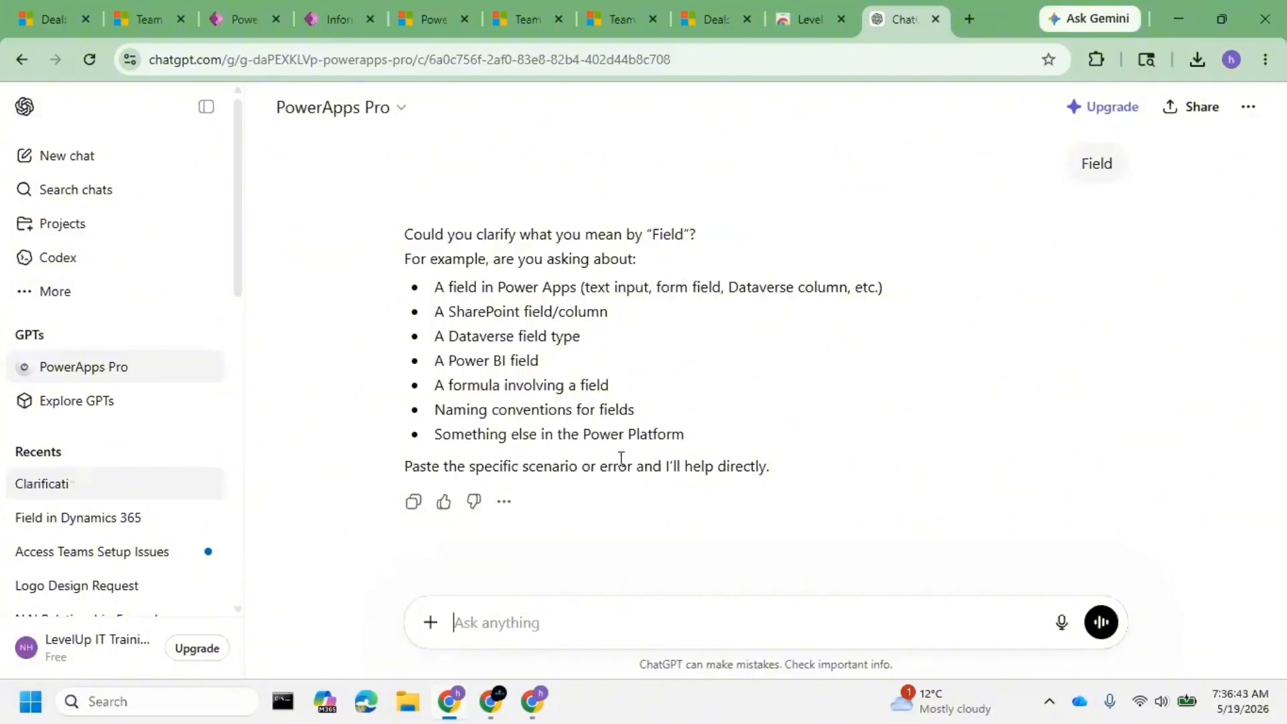
type("Ta")
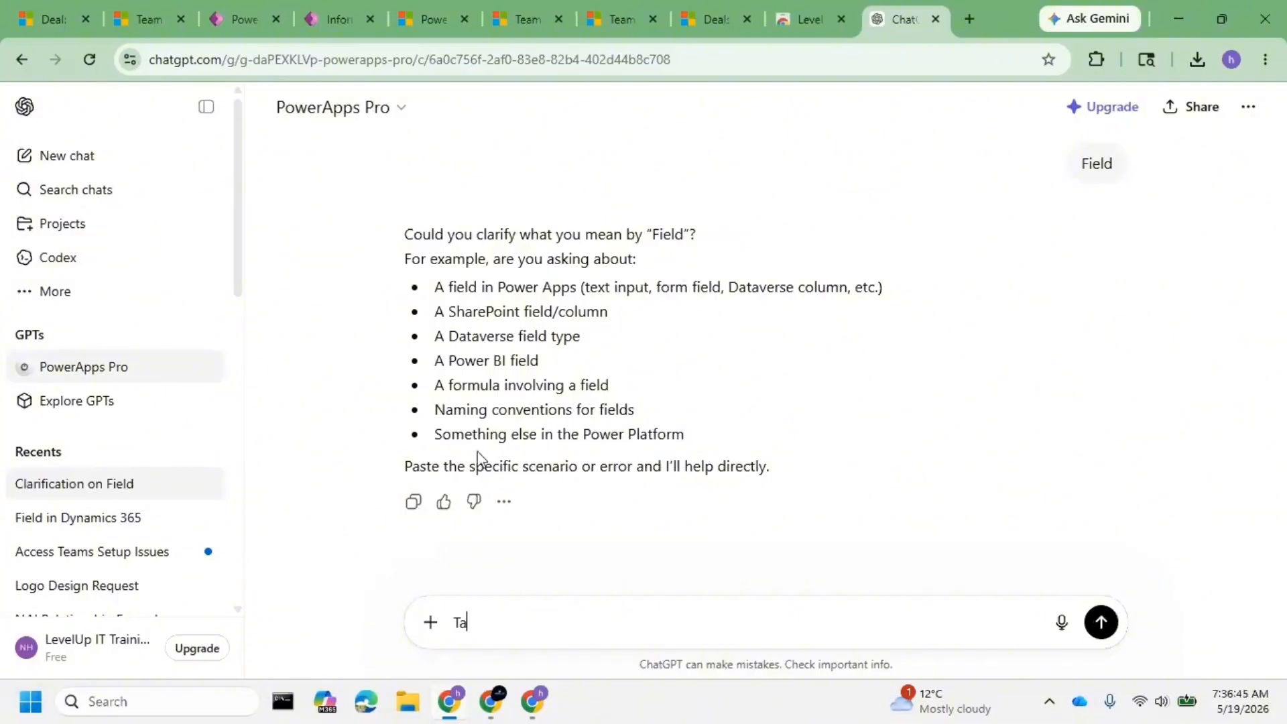
type("ble field")
key("Return")
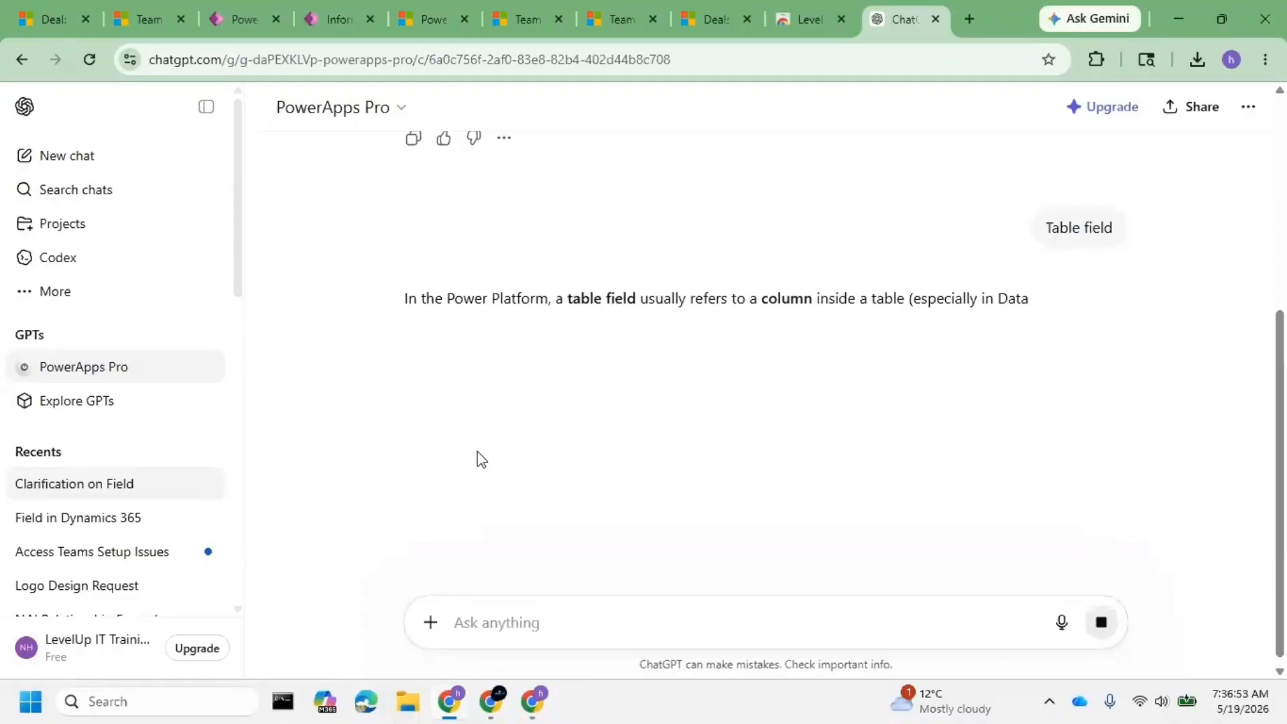
- Send 'Unable to setup access teams in dynamics 365, give the configurations steps step by step'
type("Uan")
key("BackSpace")
key("BackSpace")
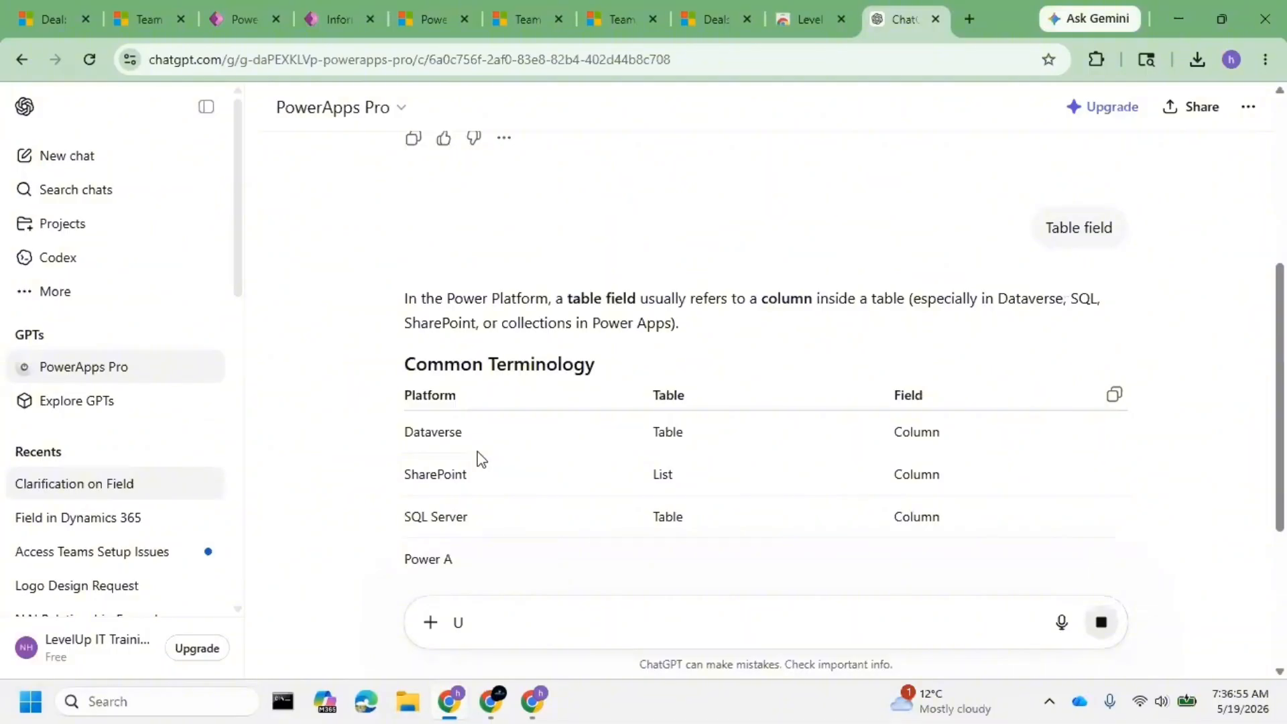
type("u")
key("BackSpace")
type("na")
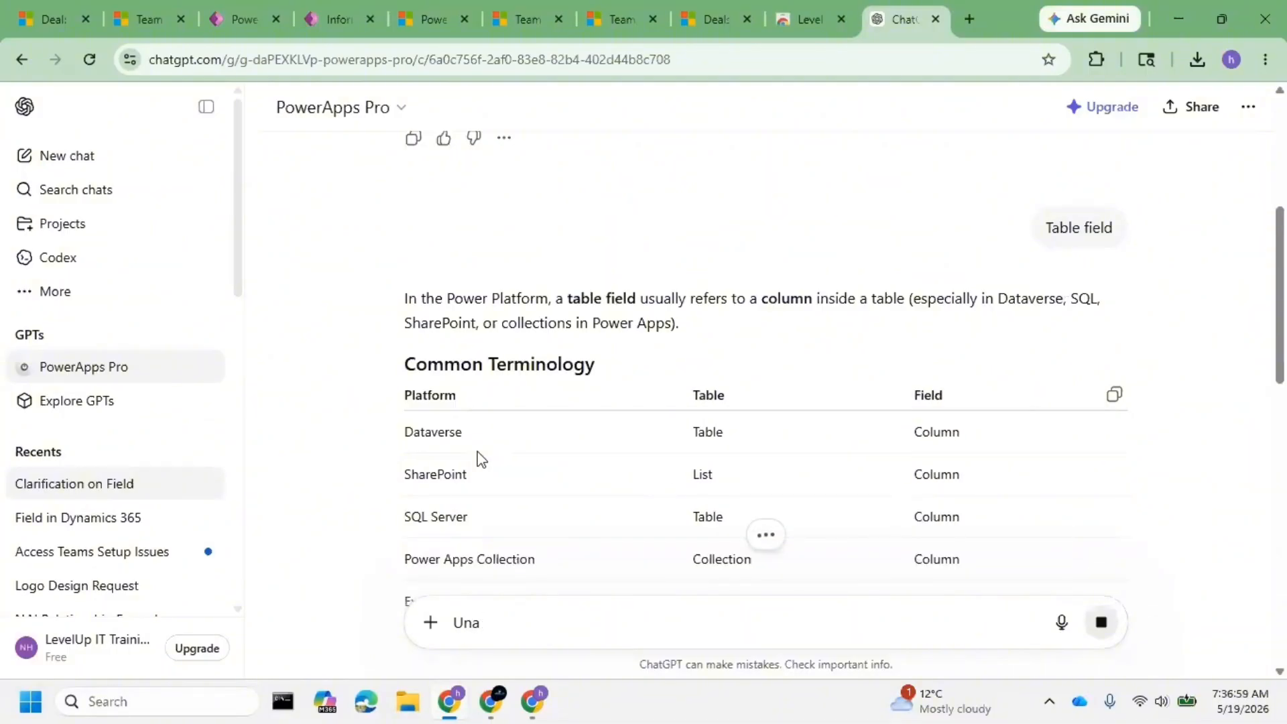
type("ble to setu")
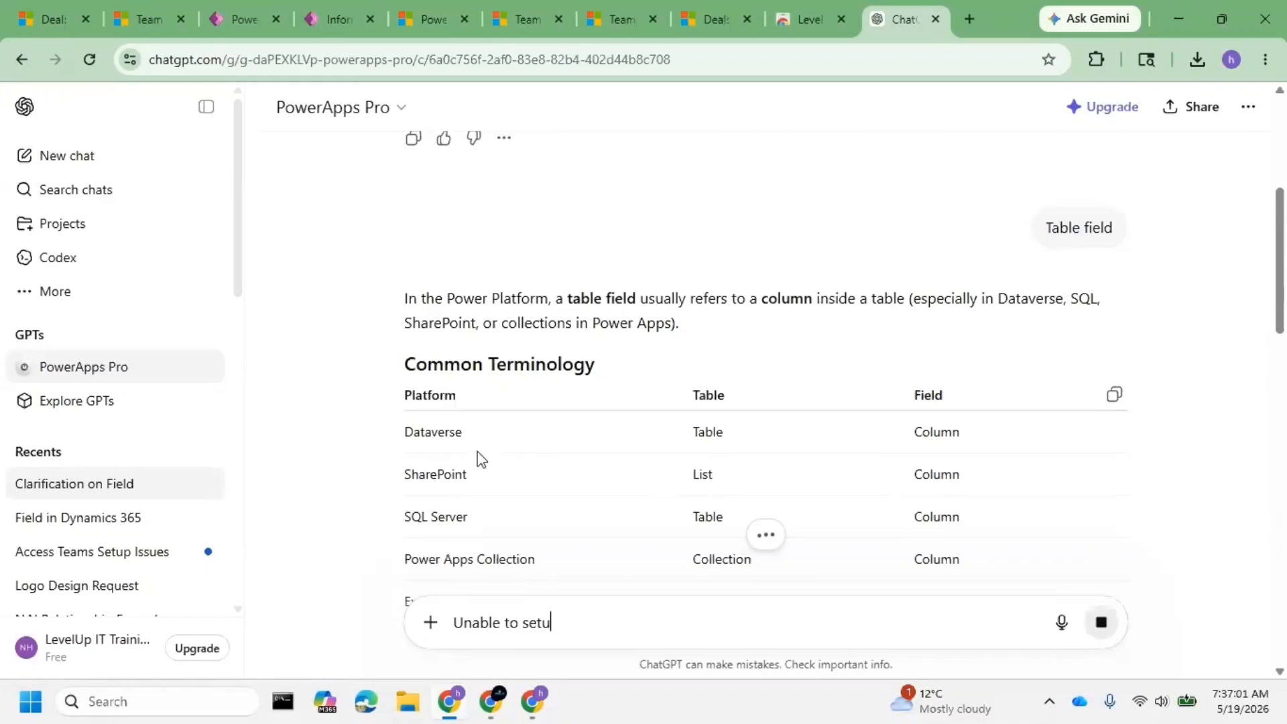
type("p access tea")
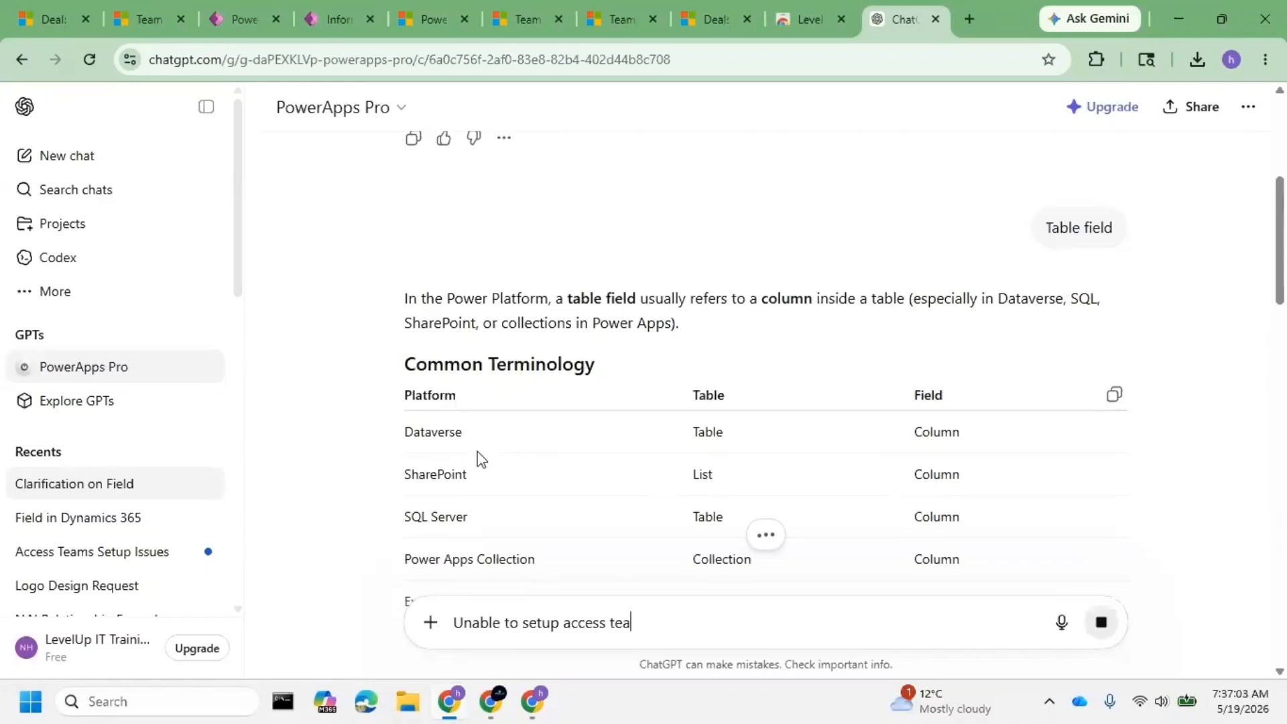
type("ms in dy")
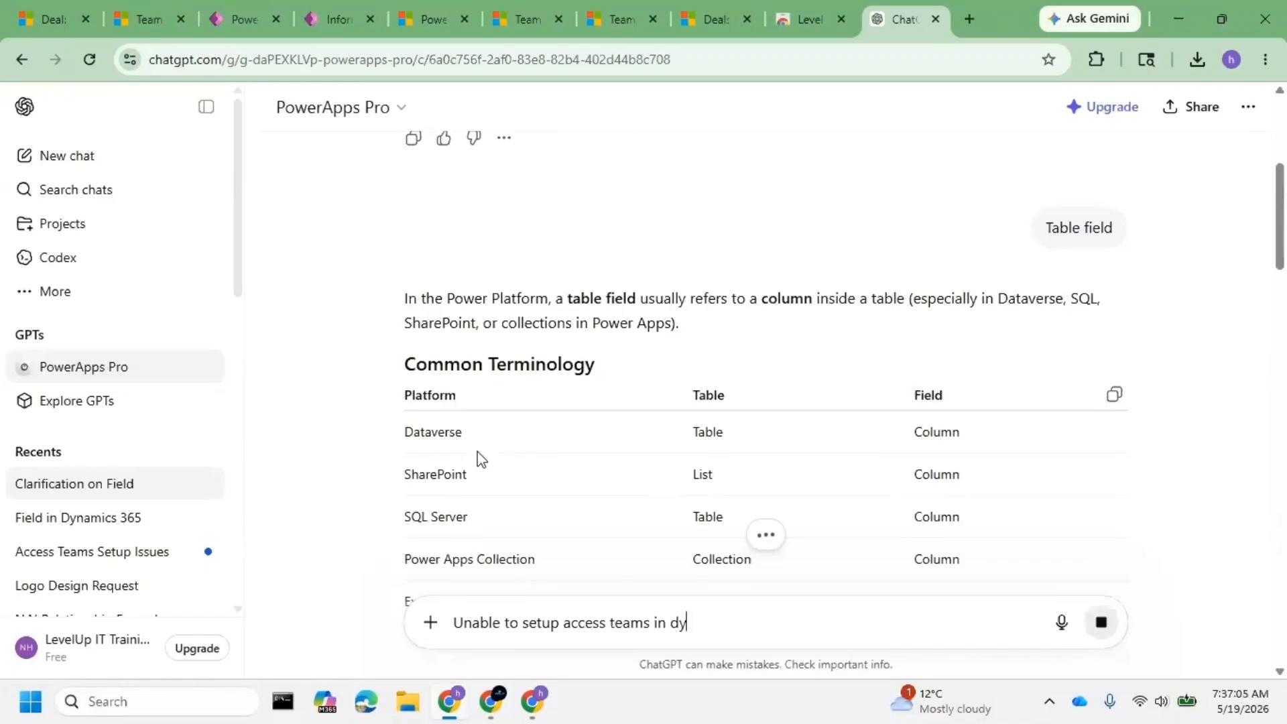
type("a")
key("BackSpace")
type("namics , ")
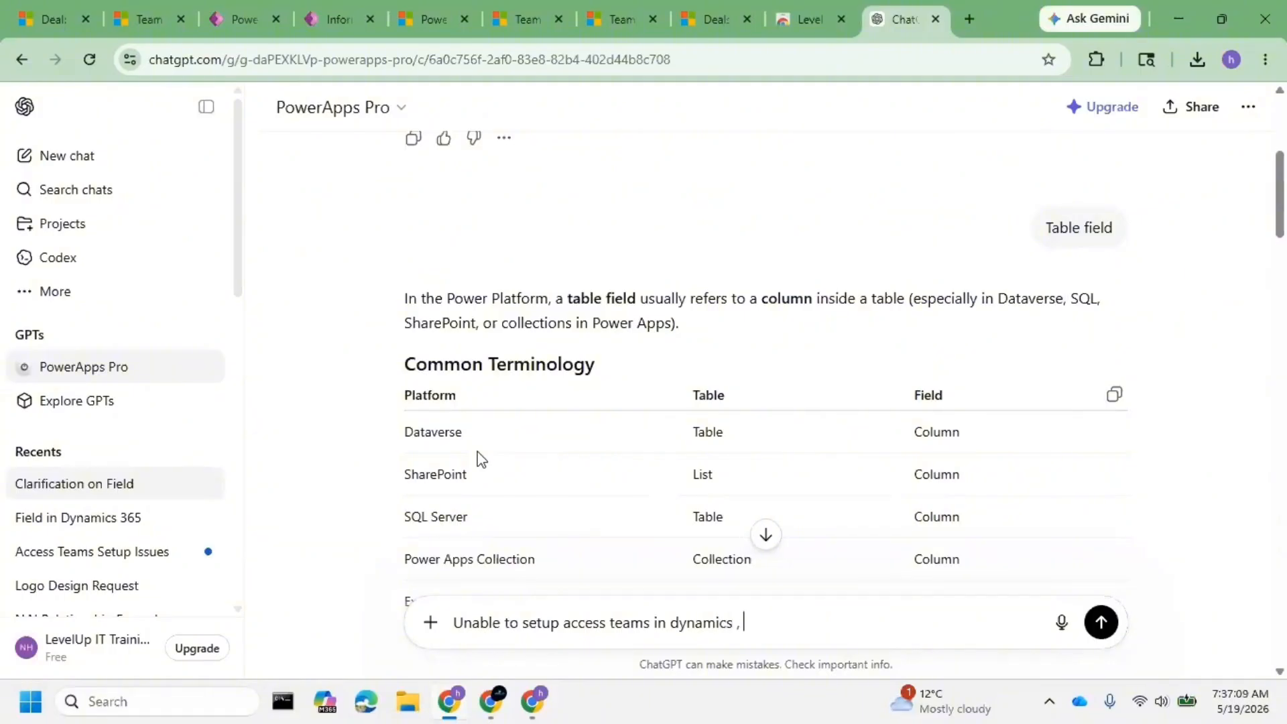
type("give the ste p")
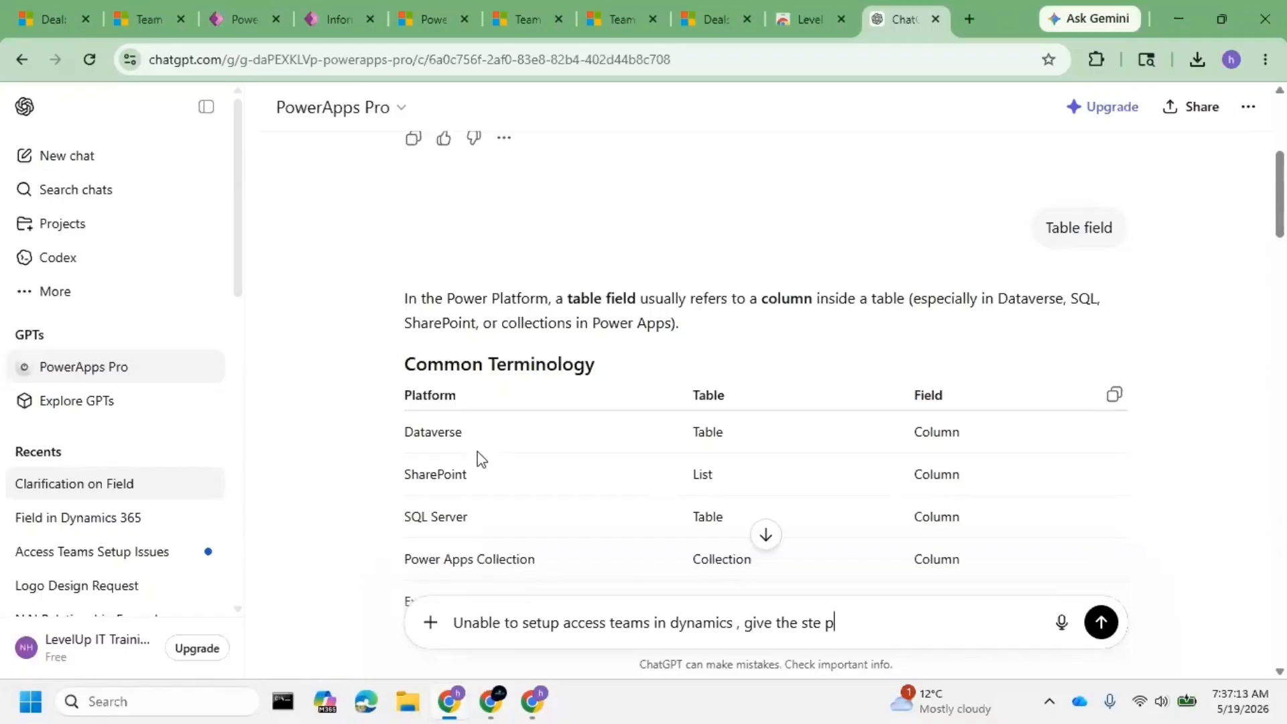
key("BackSpace")
type("p by step cn")
key("BackSpace")
key("BackSpace")
key("BackSpace")
key("ctrl+Left")
key("ctrl+Left")
key("ctrl+Left")
type("configurat")
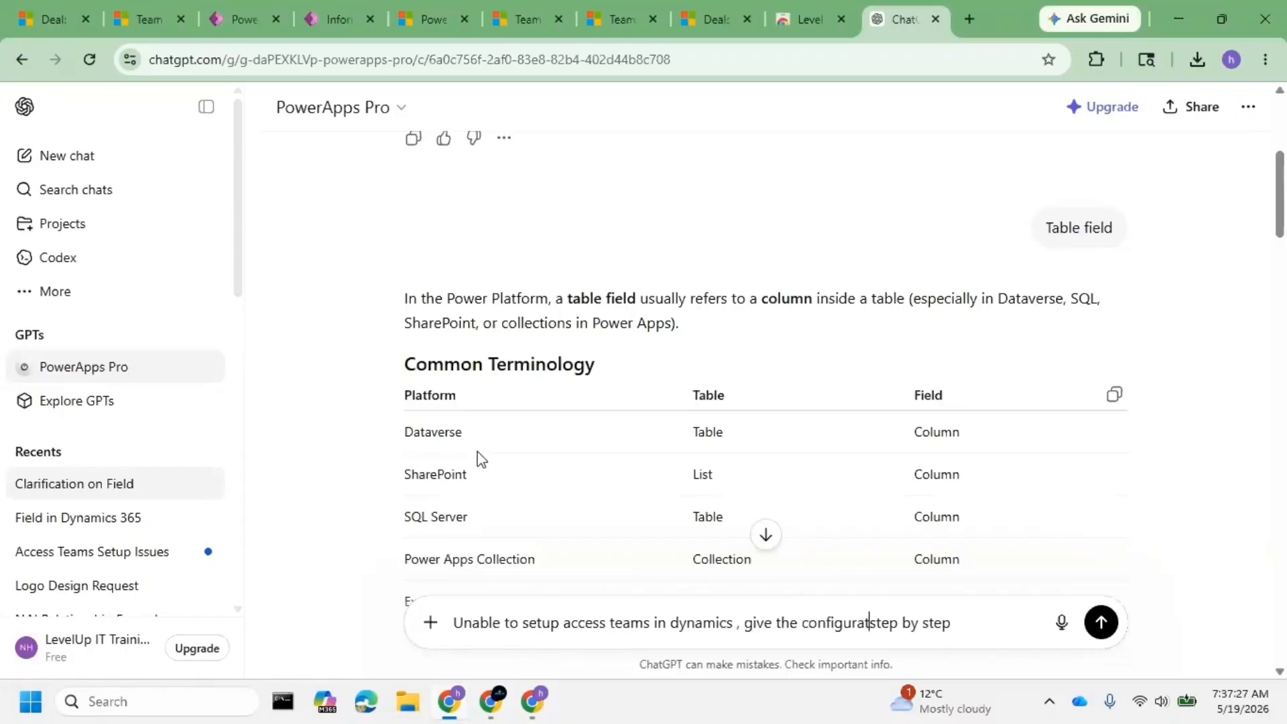
type("ions t")
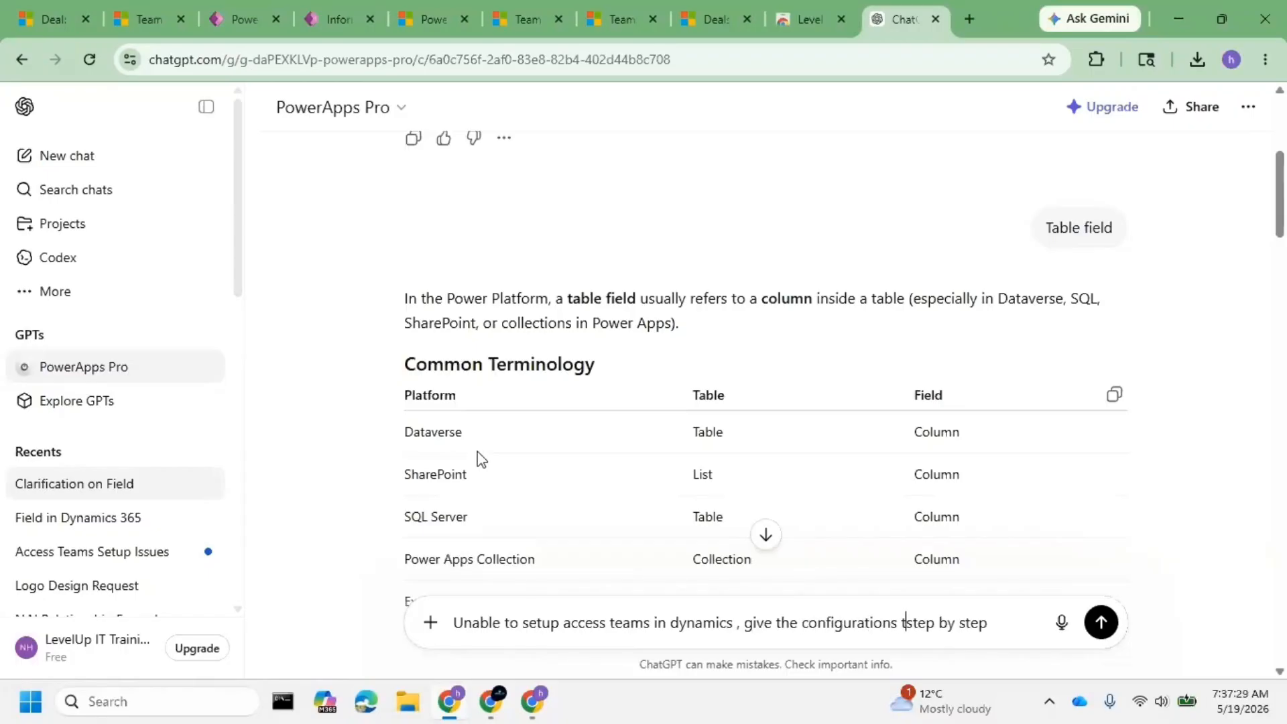
key("BackSpace")
type("steps")
key("Return")
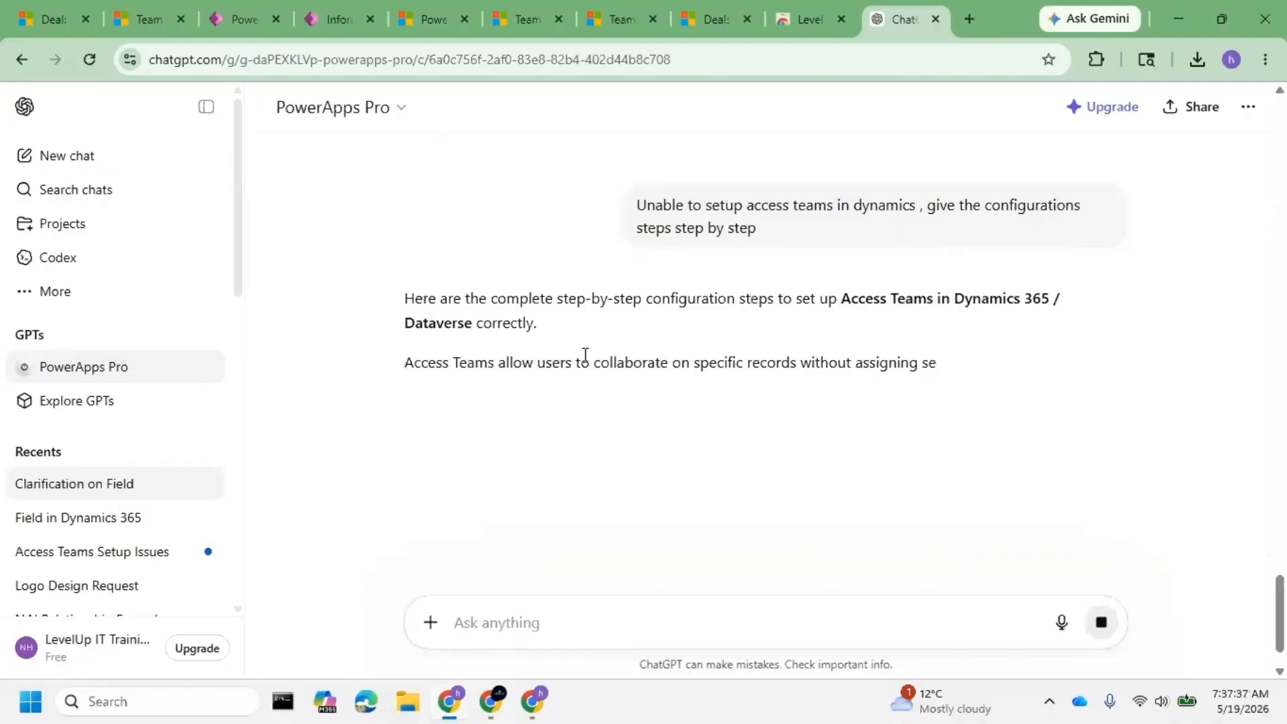
- Read the reply's Steps 1–4, highlighting the Access Teams enablement and template notes
scroll(567, 256, "down", 4)
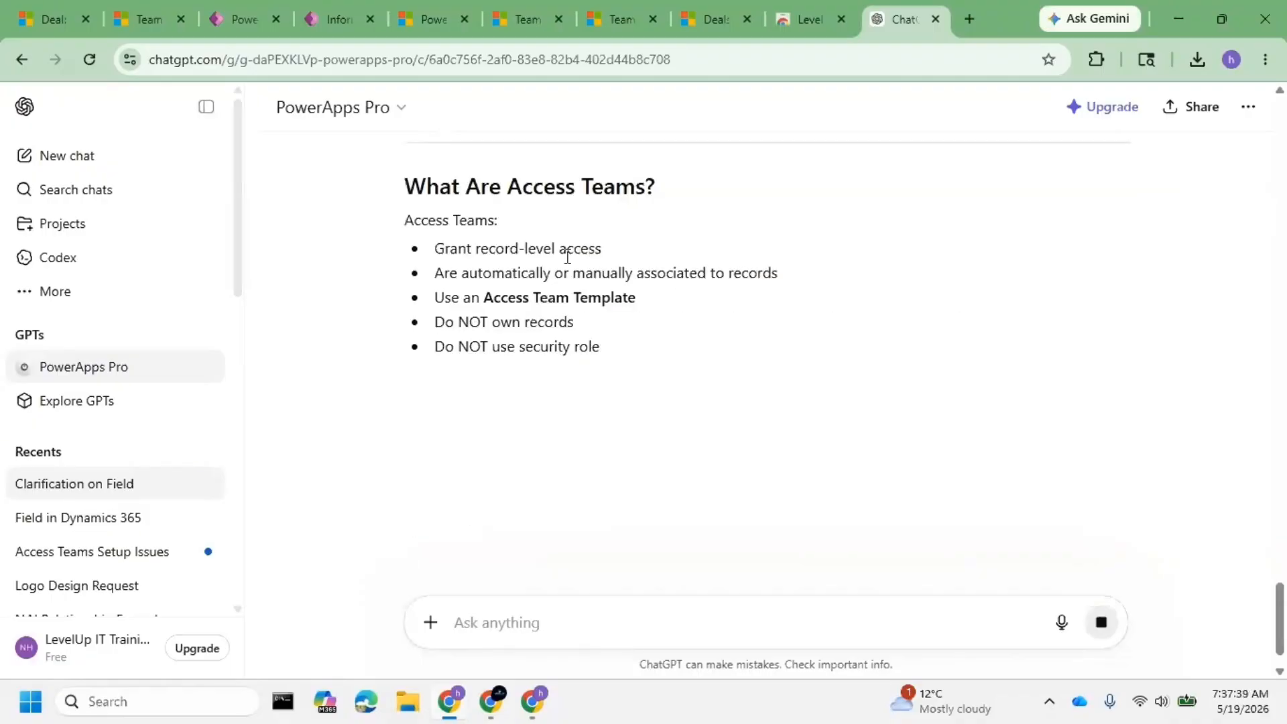
left_click_drag(543, 273, 762, 274)
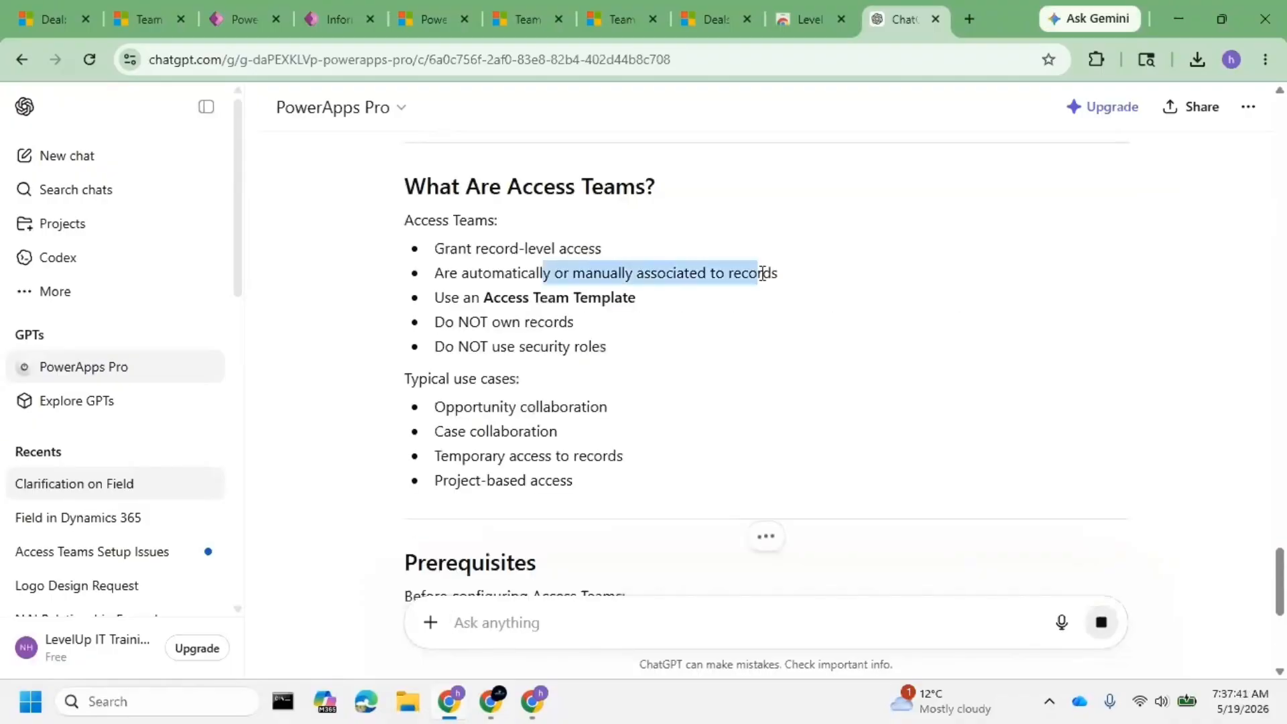
left_click(469, 311)
left_click_drag(445, 297, 637, 299)
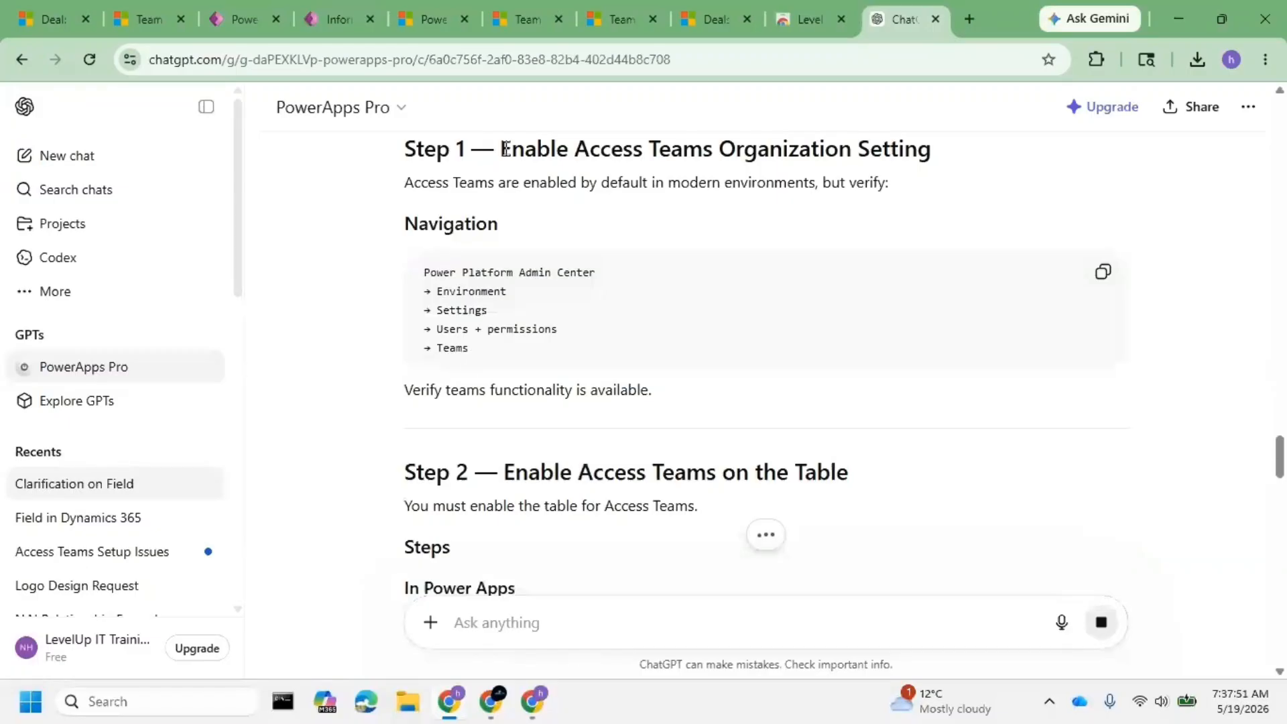
left_click_drag(504, 148, 888, 188)
scroll(551, 342, "down", 4)
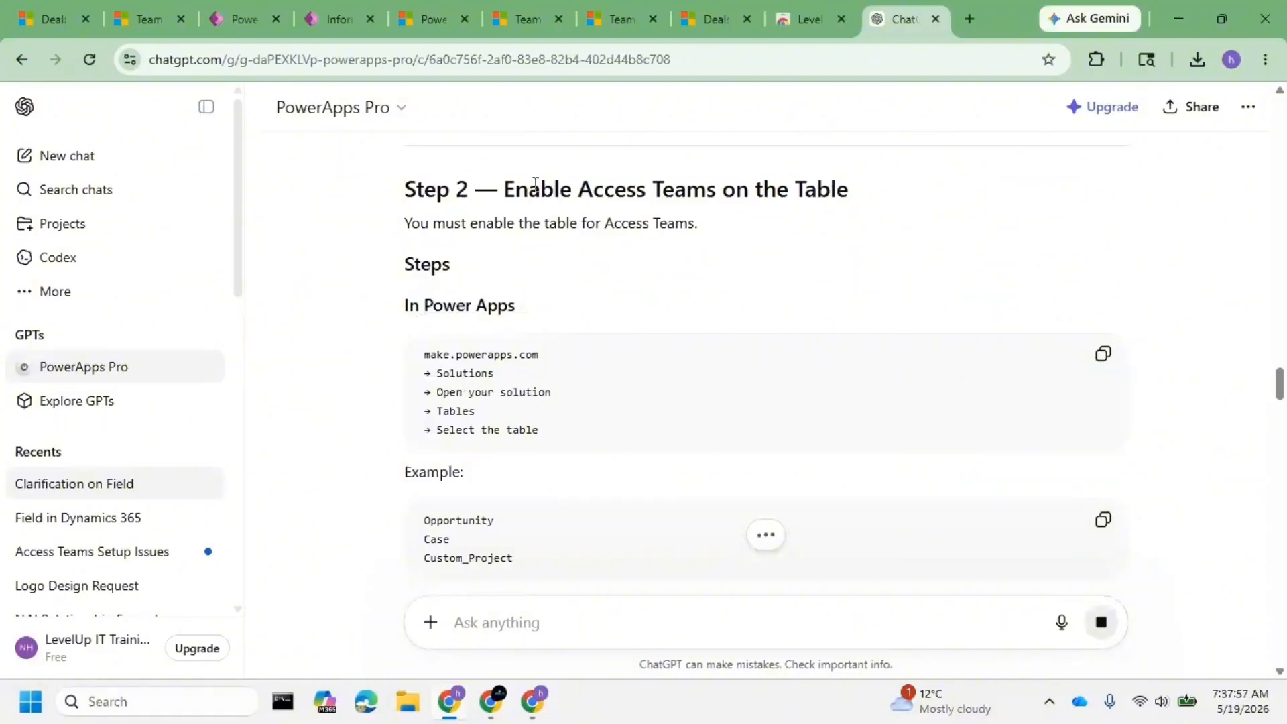
left_click_drag(536, 184, 467, 360)
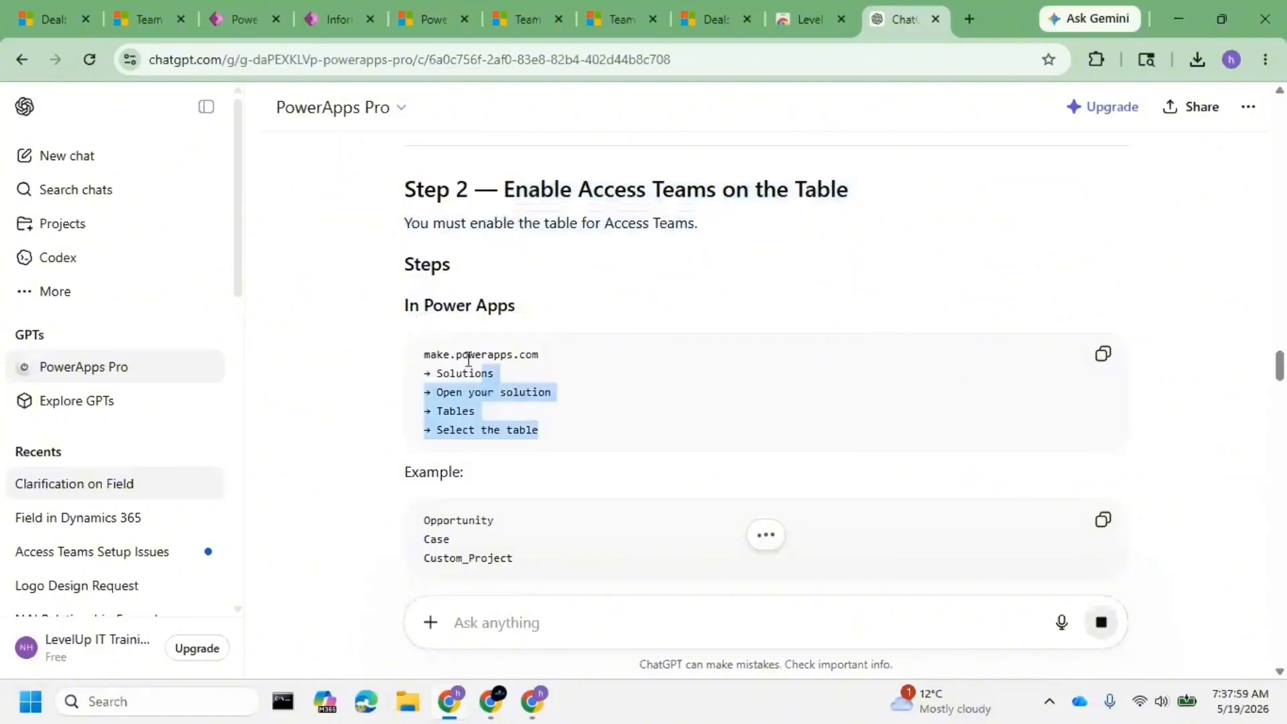
scroll(496, 365, "down", 3)
scroll(504, 394, "down", 2)
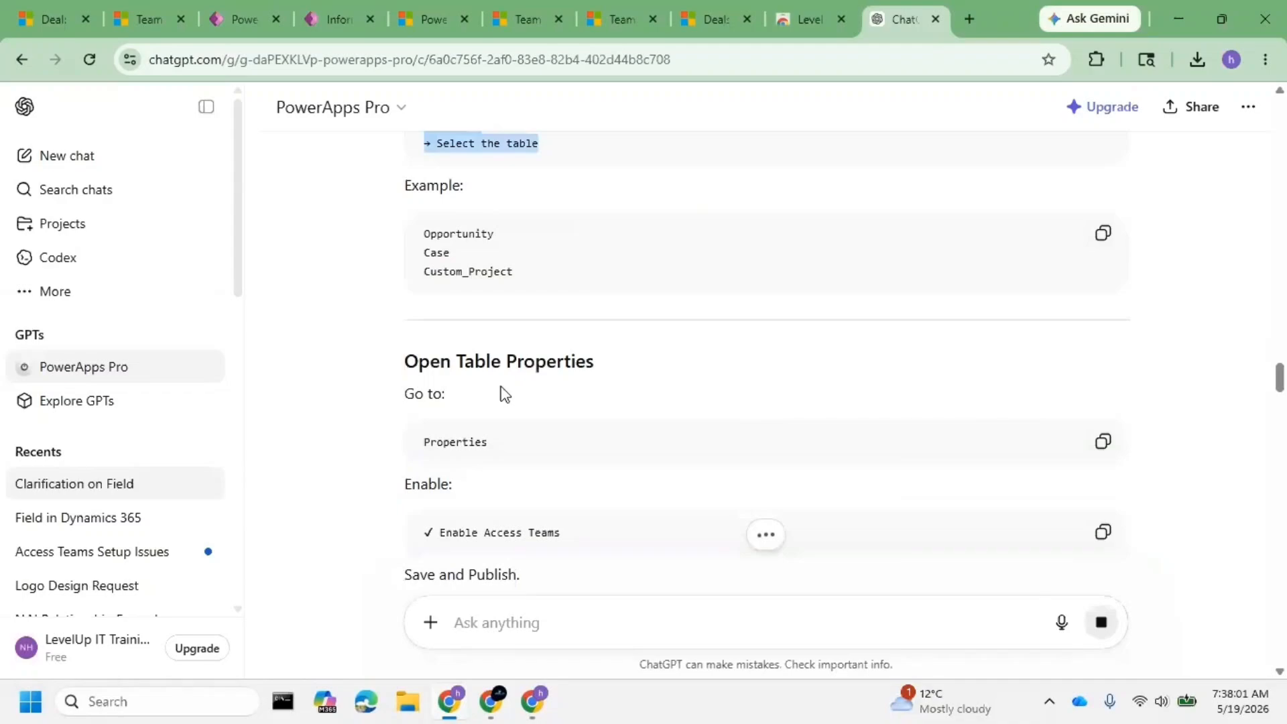
scroll(592, 360, "down", 3)
scroll(593, 359, "down", 3)
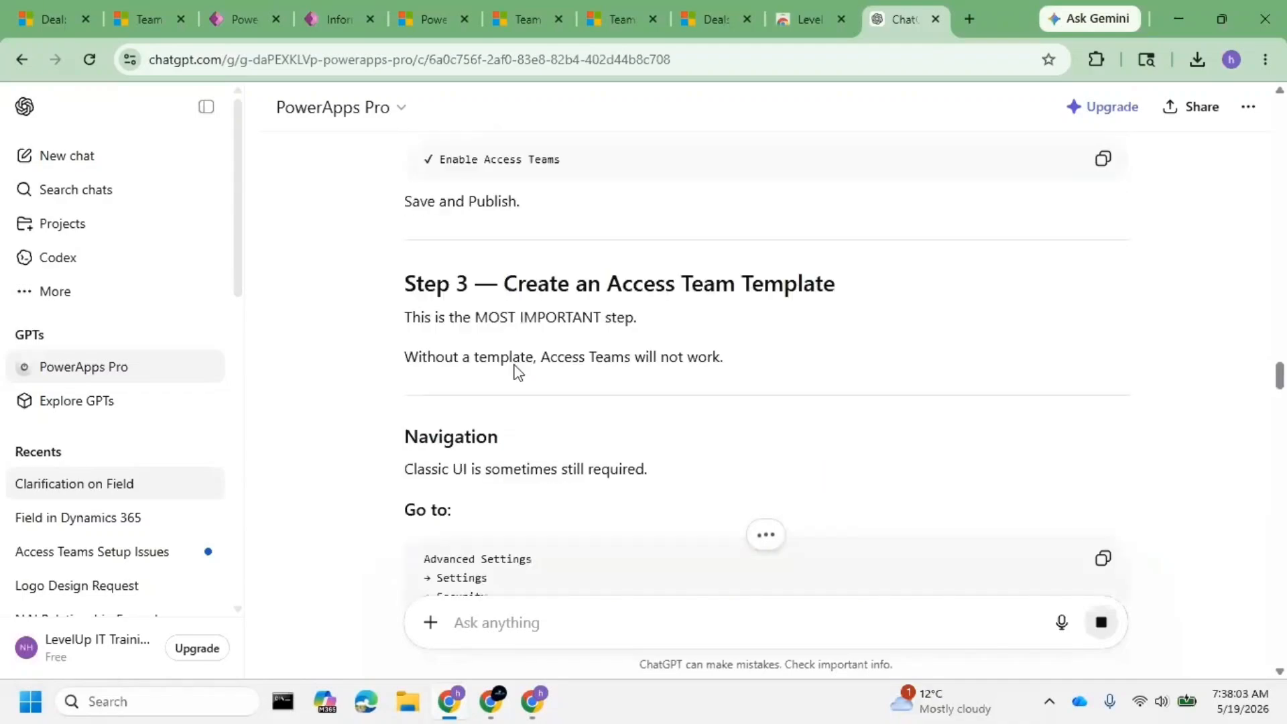
scroll(481, 367, "down", 2)
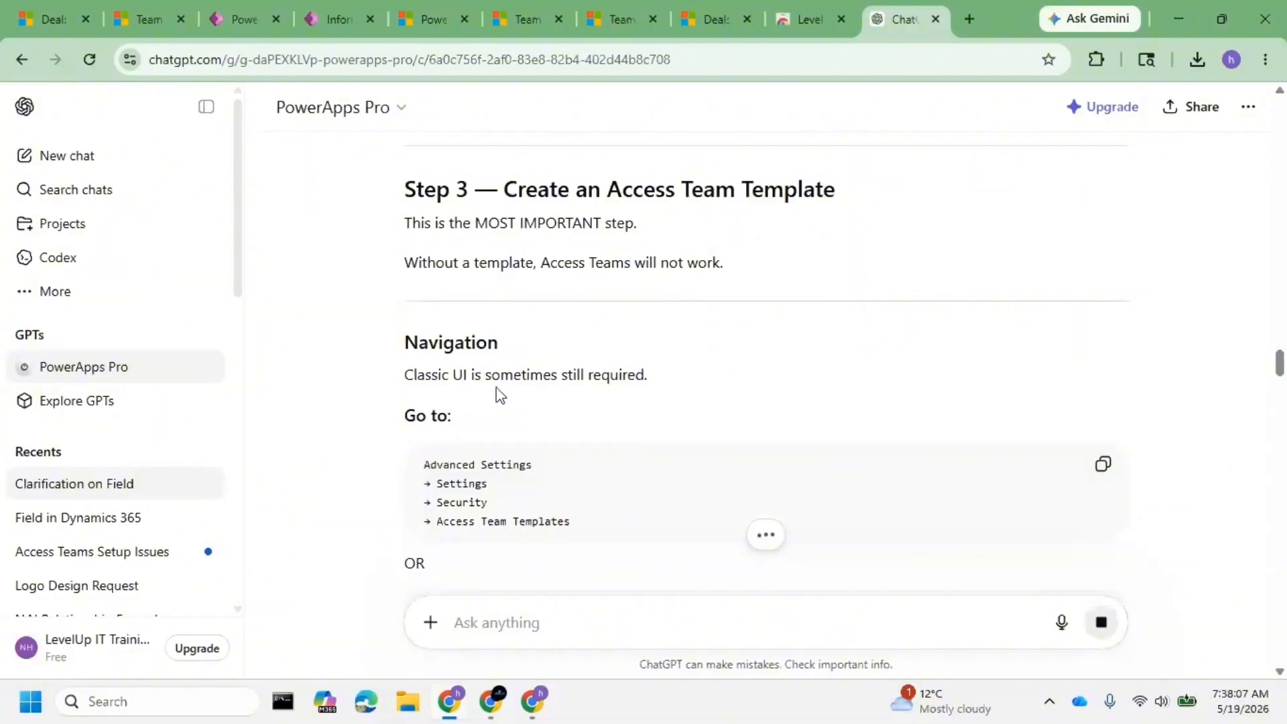
scroll(558, 427, "down", 2)
scroll(558, 427, "down", 5)
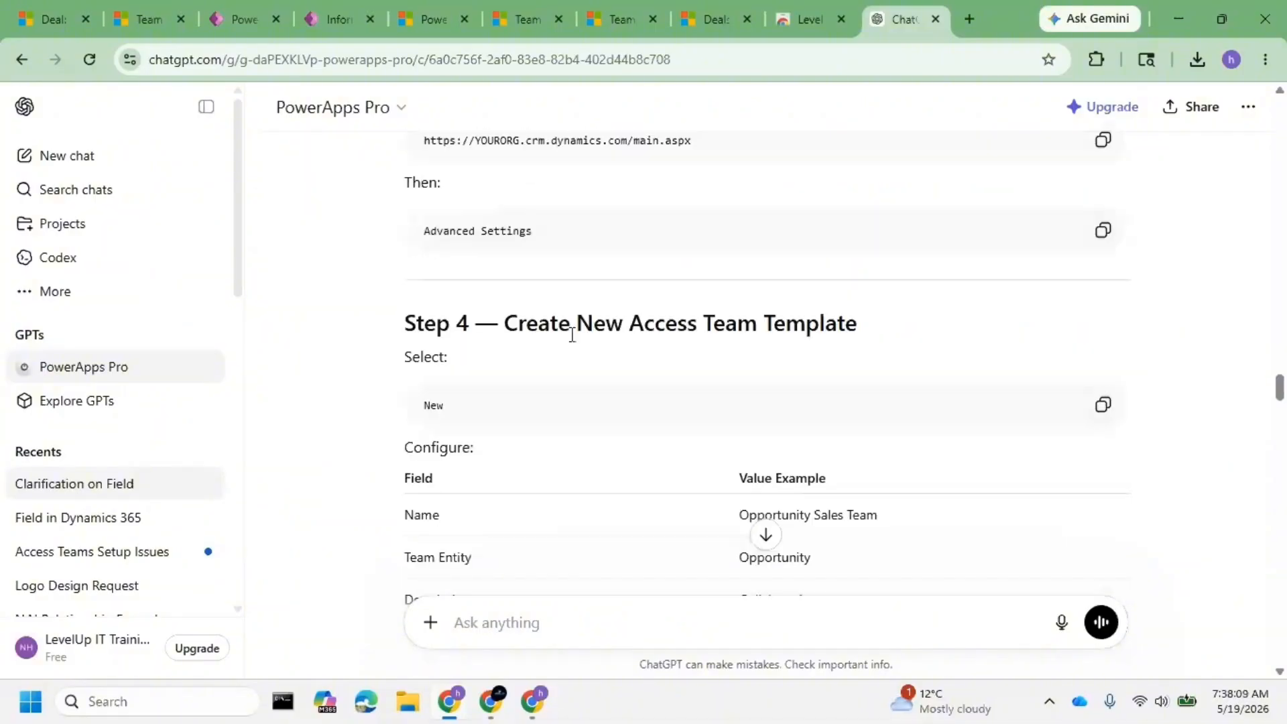
left_click_drag(518, 324, 871, 327)
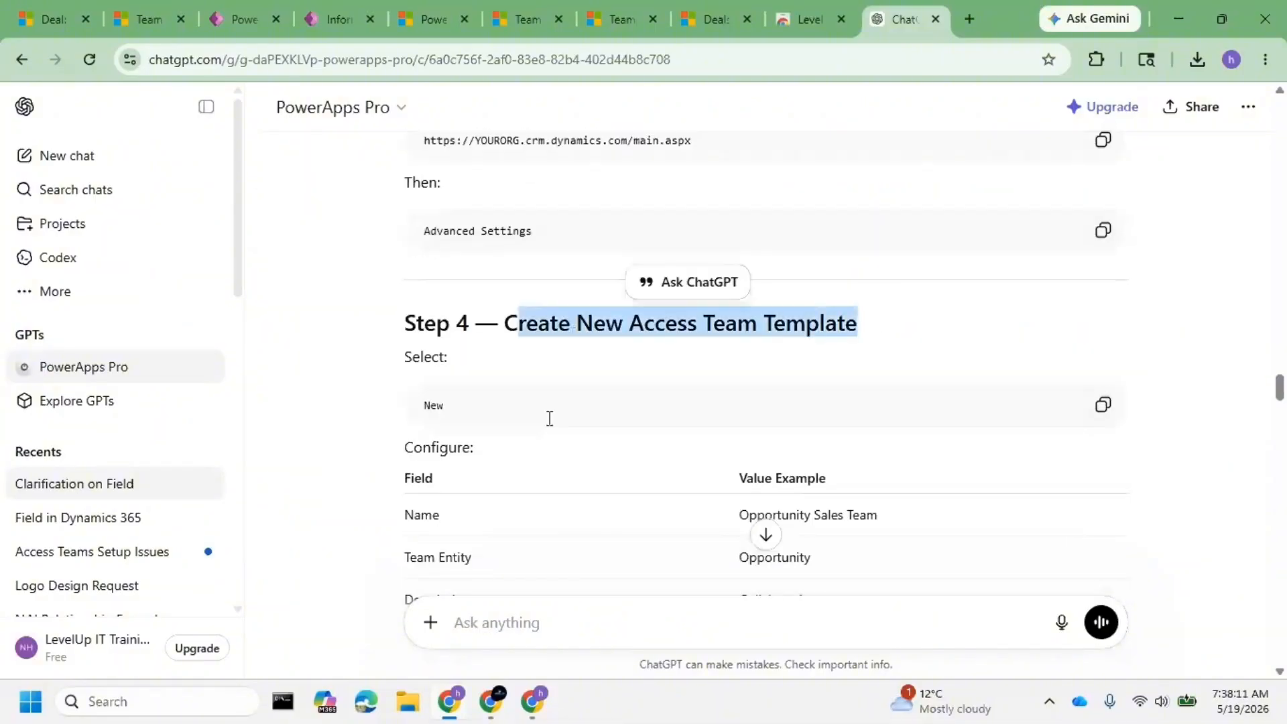
scroll(549, 418, "up", 3)
scroll(550, 420, "up", 3)
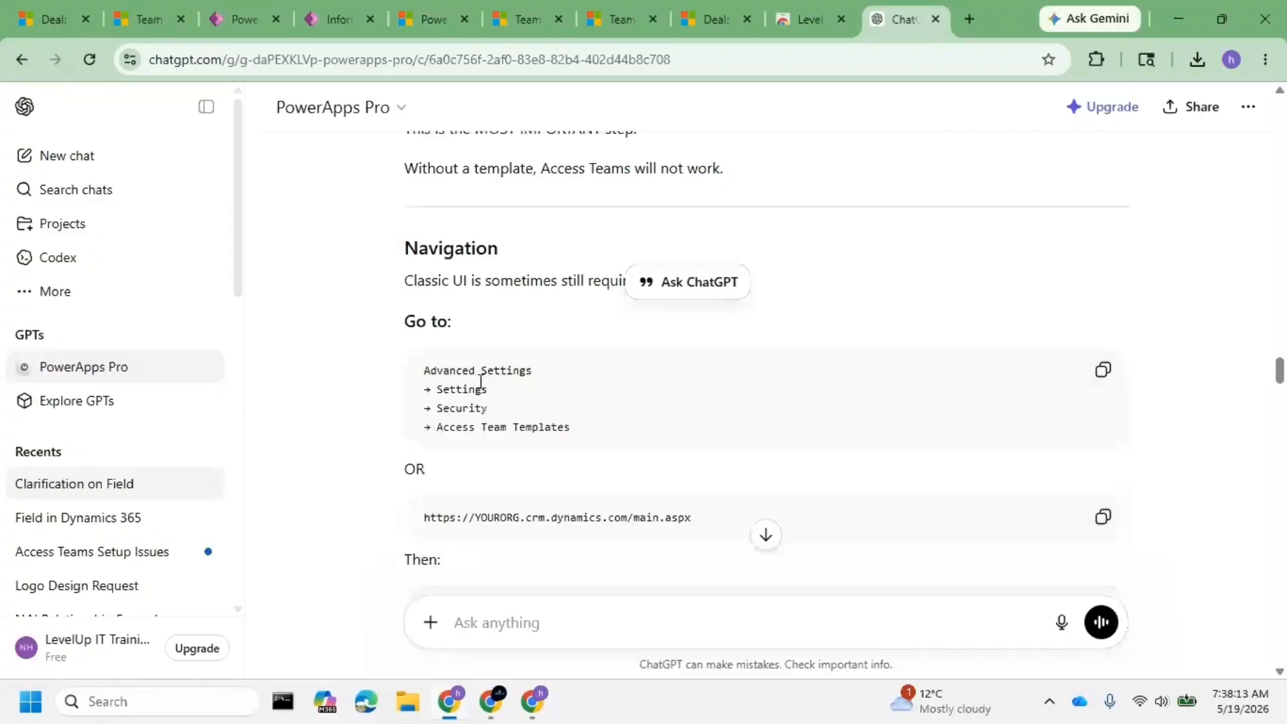
scroll(765, 376, "up", 3)
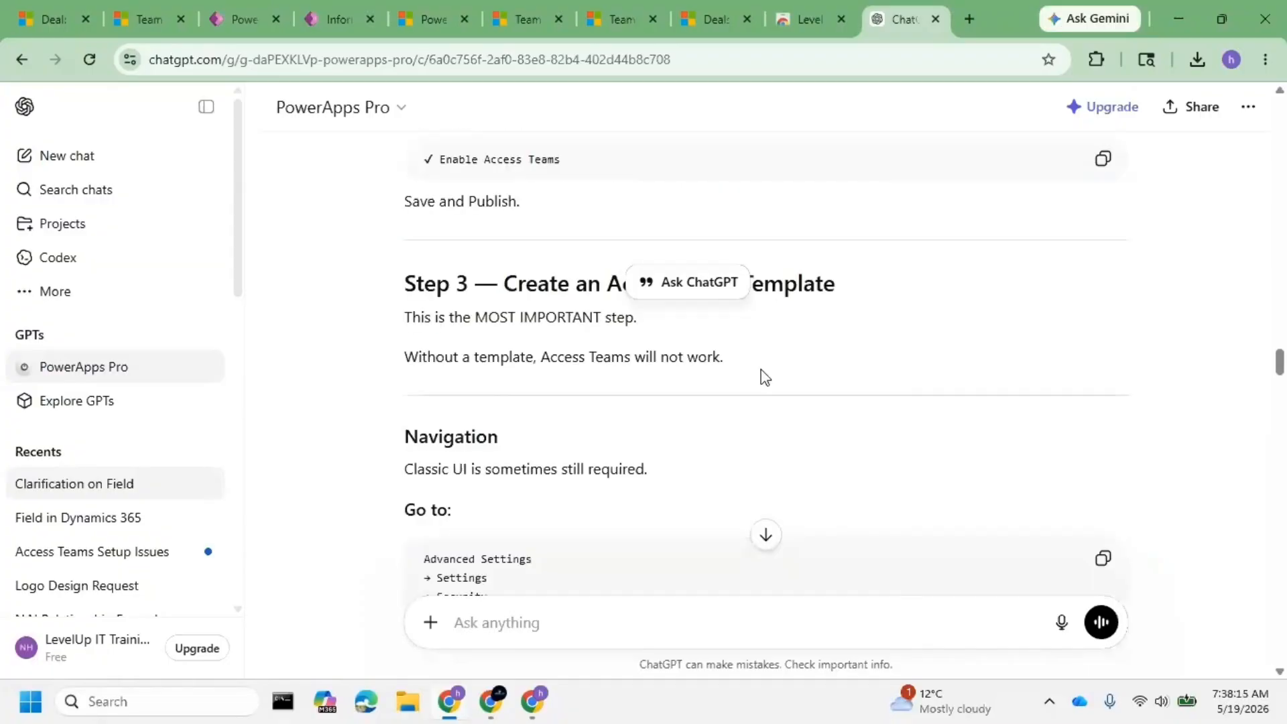
left_click(760, 369)
- Read on to Step 7 and select its Users entity and Associated View values
scroll(568, 379, "down", 6)
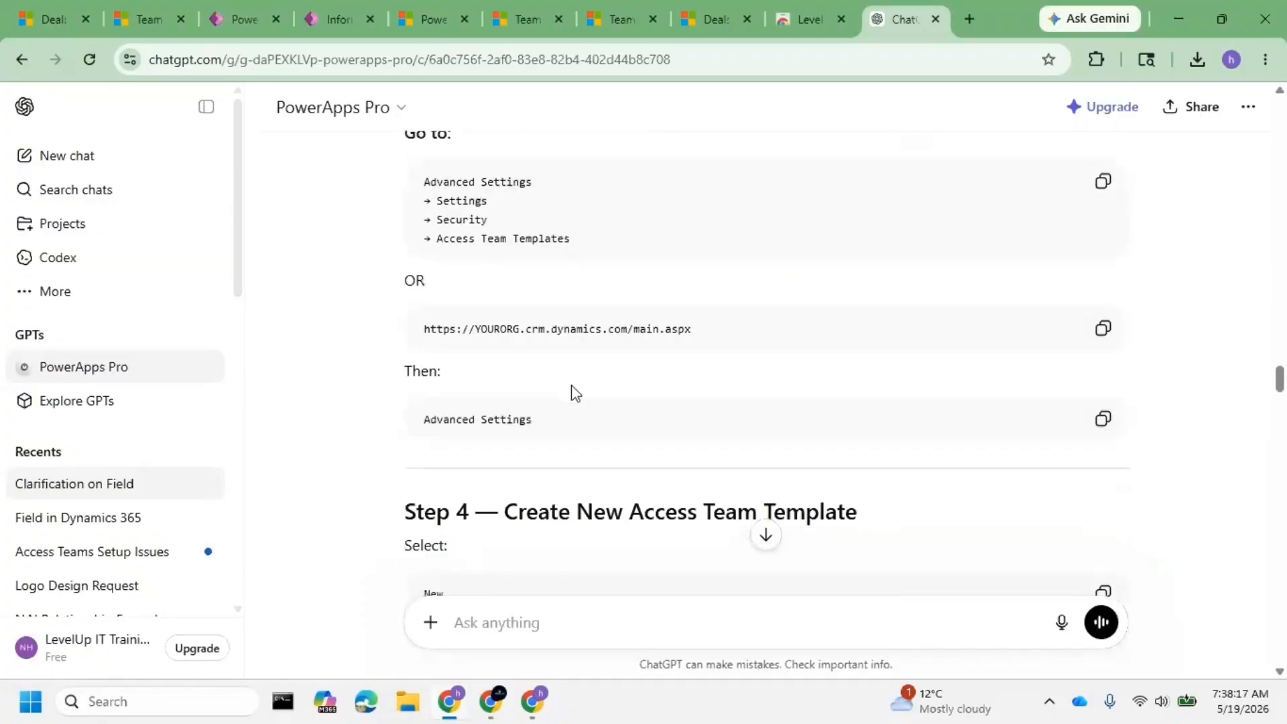
scroll(575, 393, "down", 4)
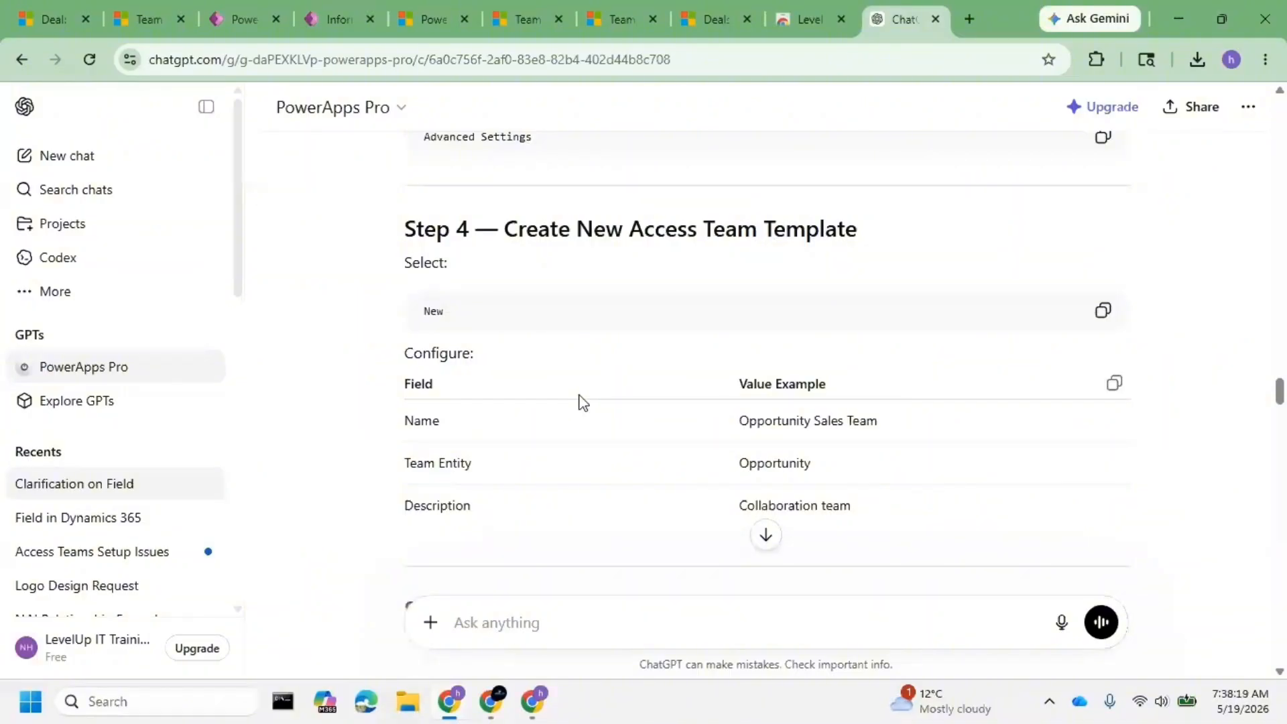
scroll(536, 363, "down", 1)
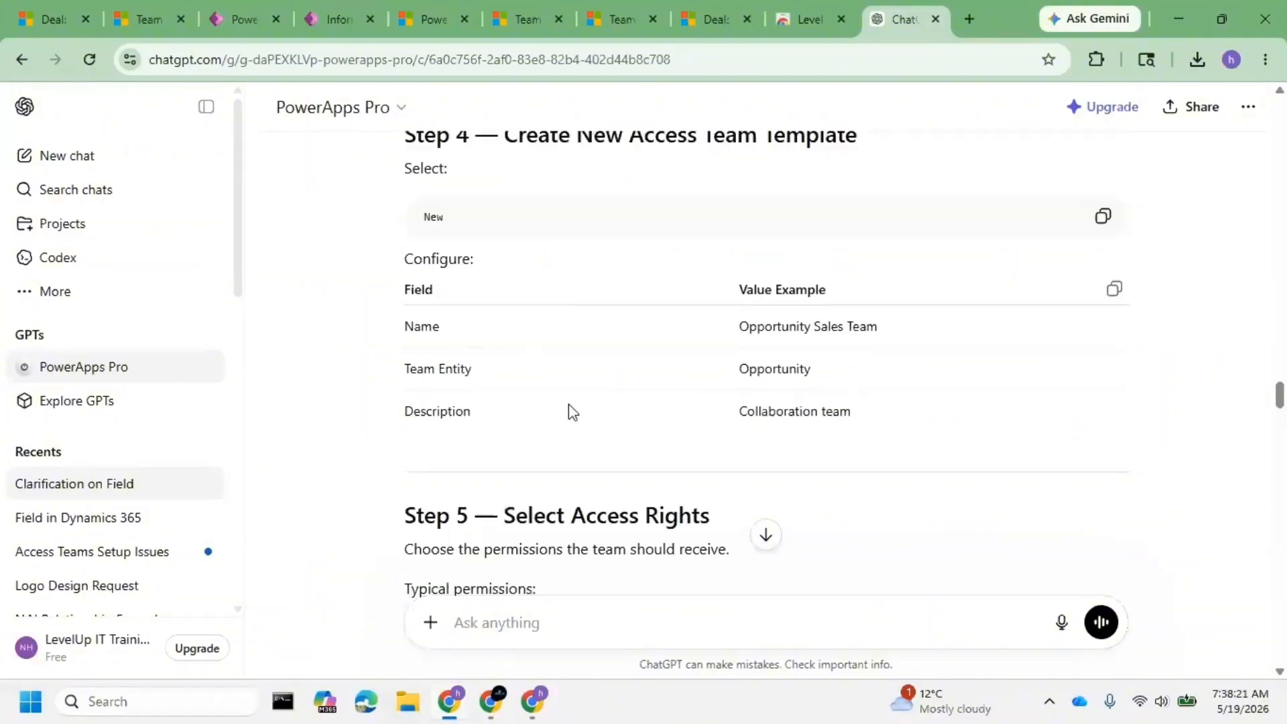
scroll(572, 411, "down", 2)
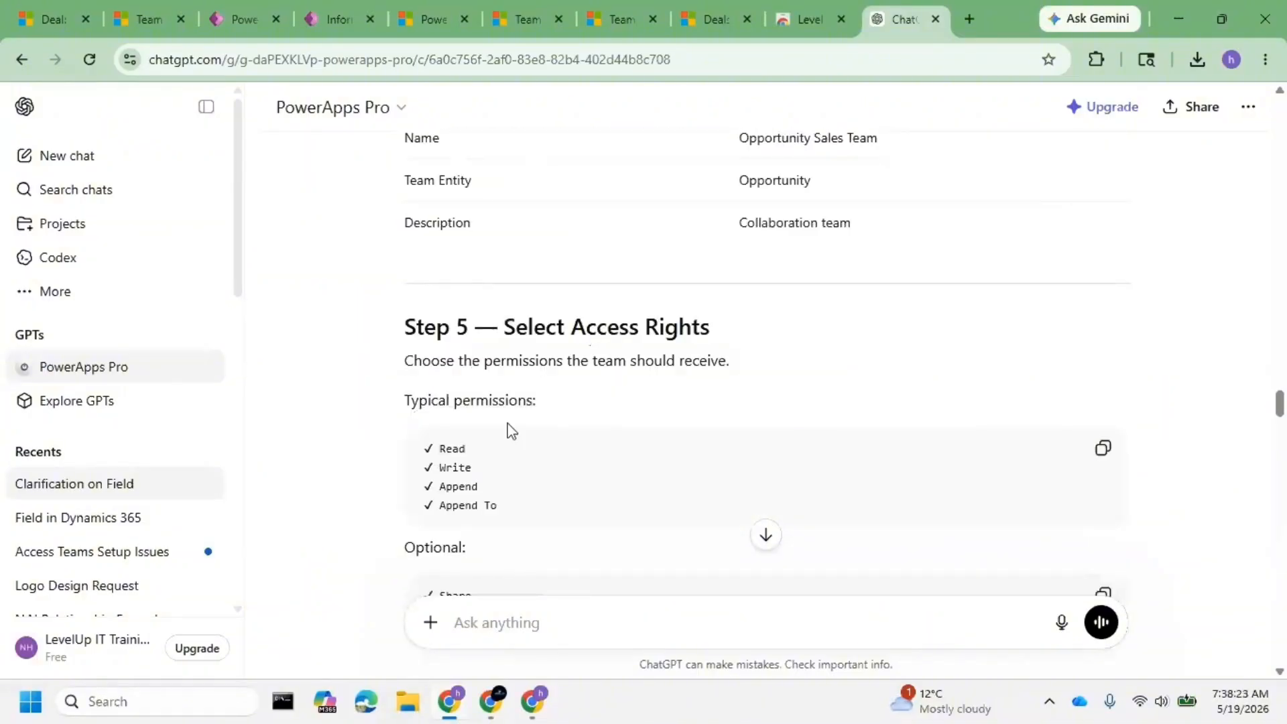
scroll(511, 430, "down", 5)
scroll(560, 456, "down", 1)
left_click_drag(504, 326, 857, 332)
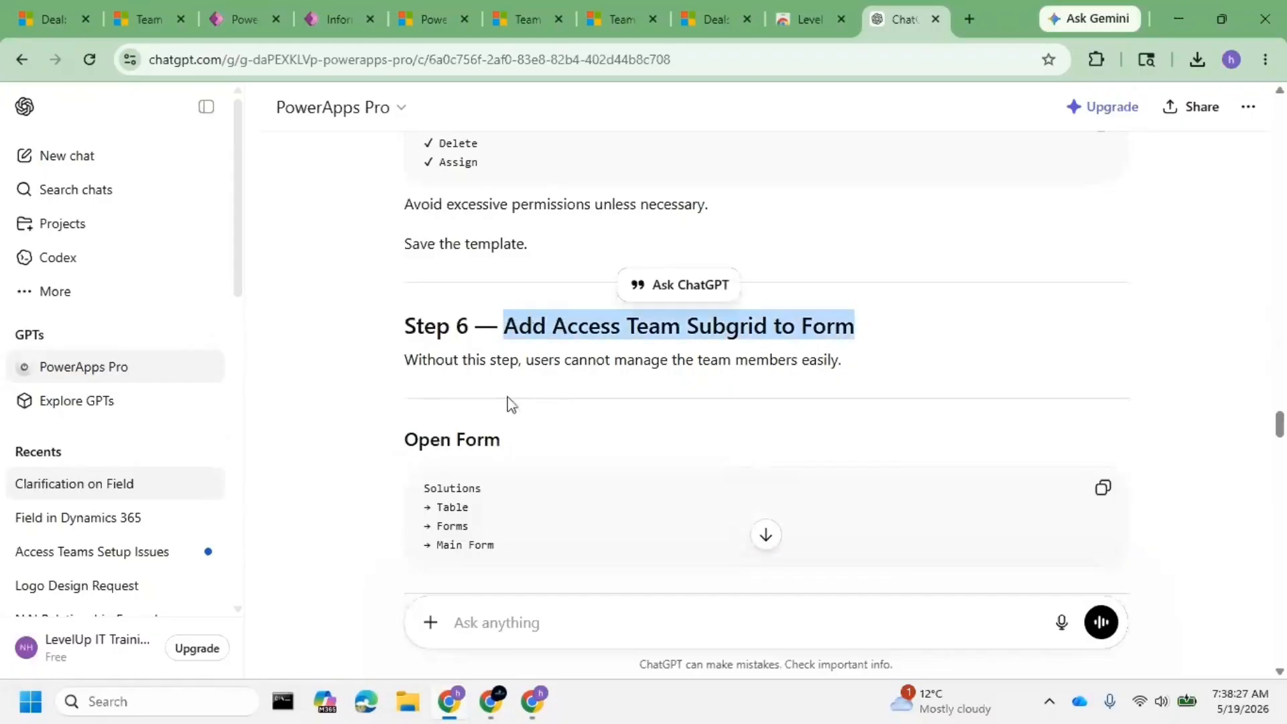
left_click_drag(527, 362, 841, 362)
scroll(500, 448, "down", 1)
scroll(526, 334, "down", 3)
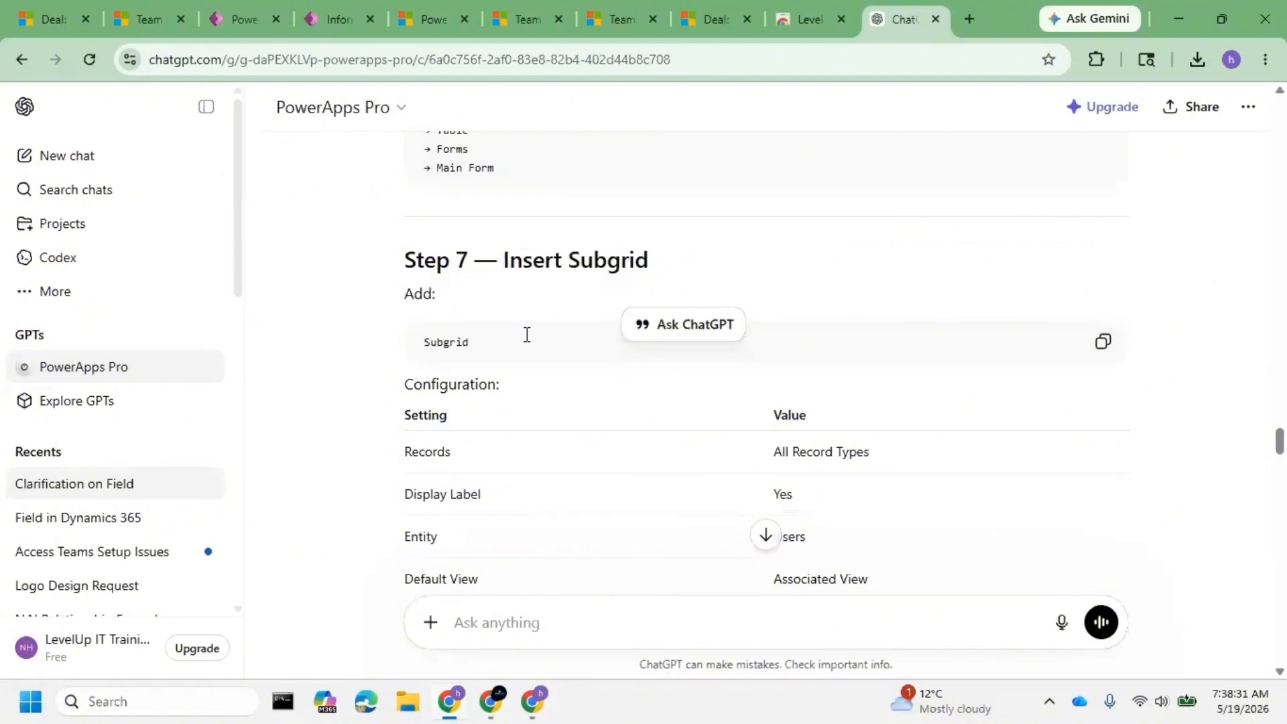
scroll(526, 334, "down", 3)
scroll(855, 304, "up", 1)
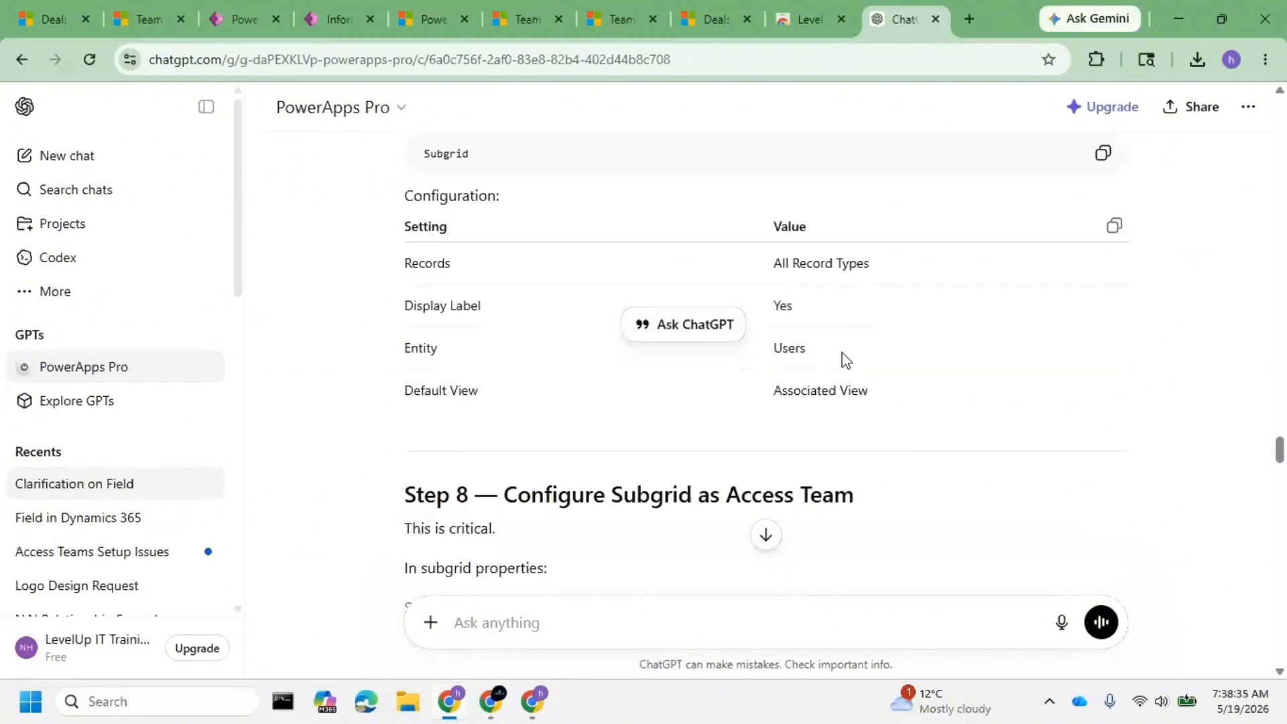
left_click_drag(844, 360, 781, 365)
double_click(787, 383)
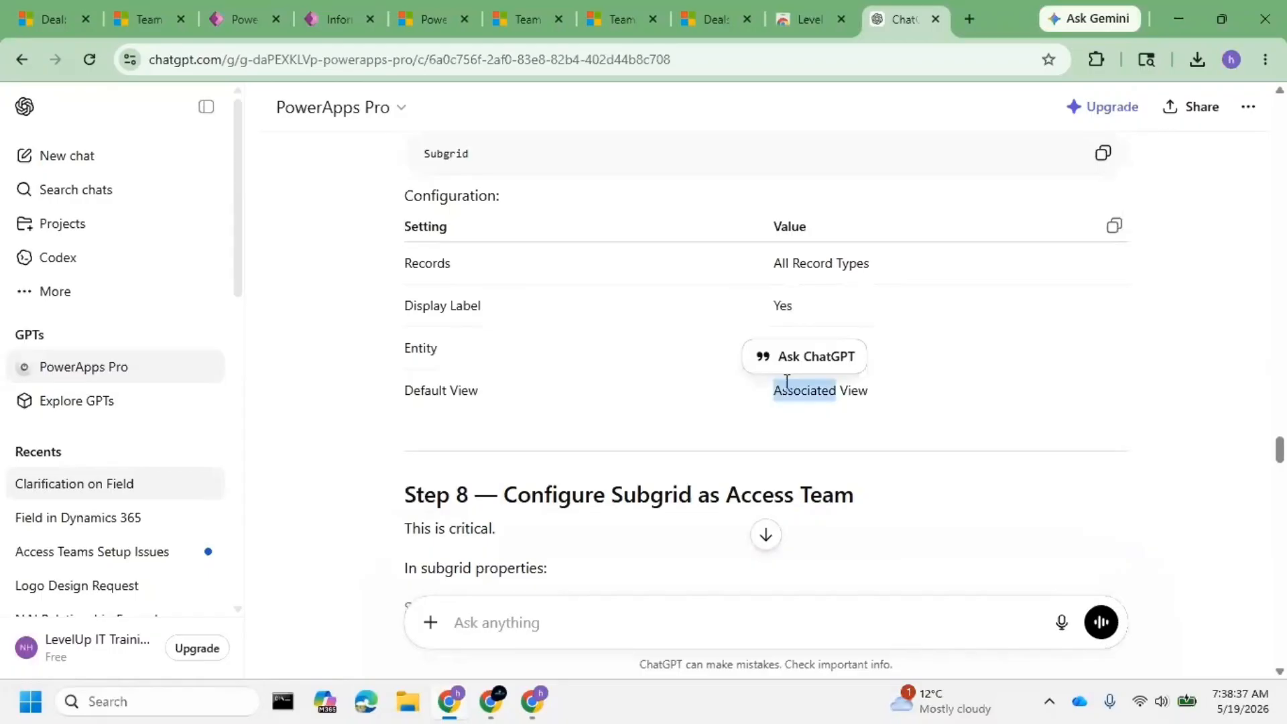
triple_click(787, 381)
scroll(526, 368, "up", 2)
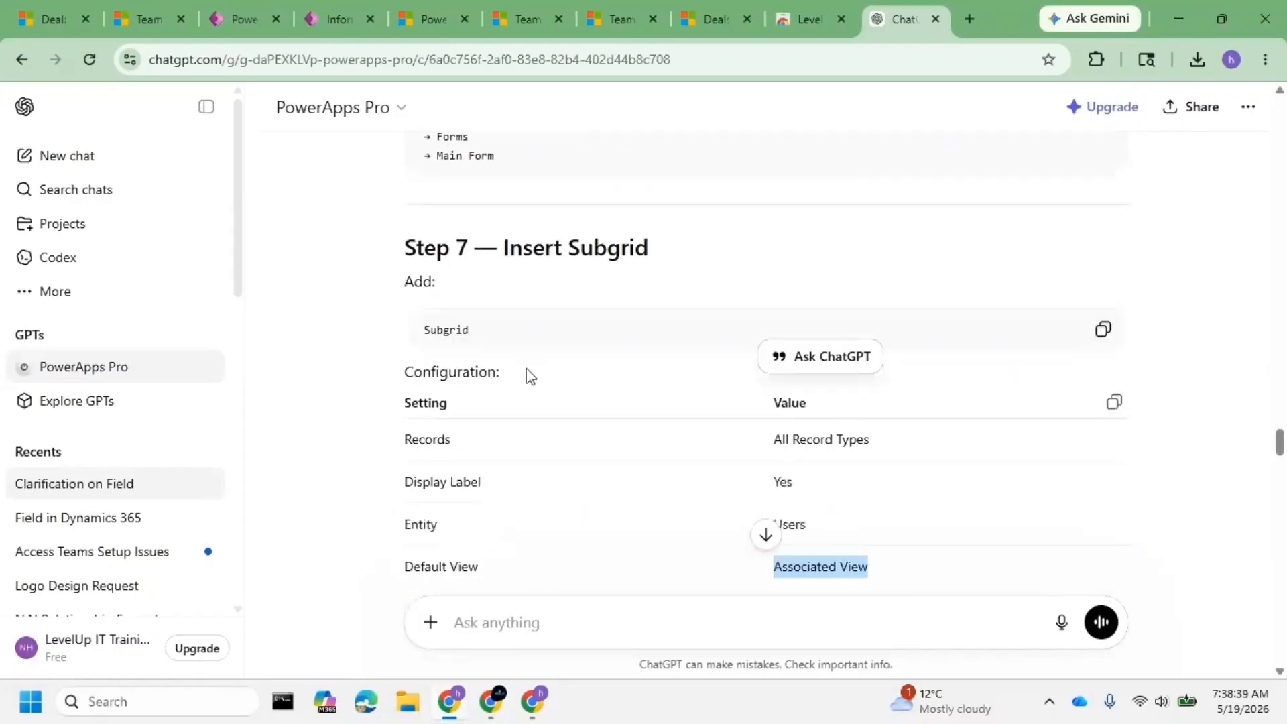
scroll(526, 376, "down", 1)
- Delete the existing Teams subgrid from the New Deal form
left_click(241, 19)
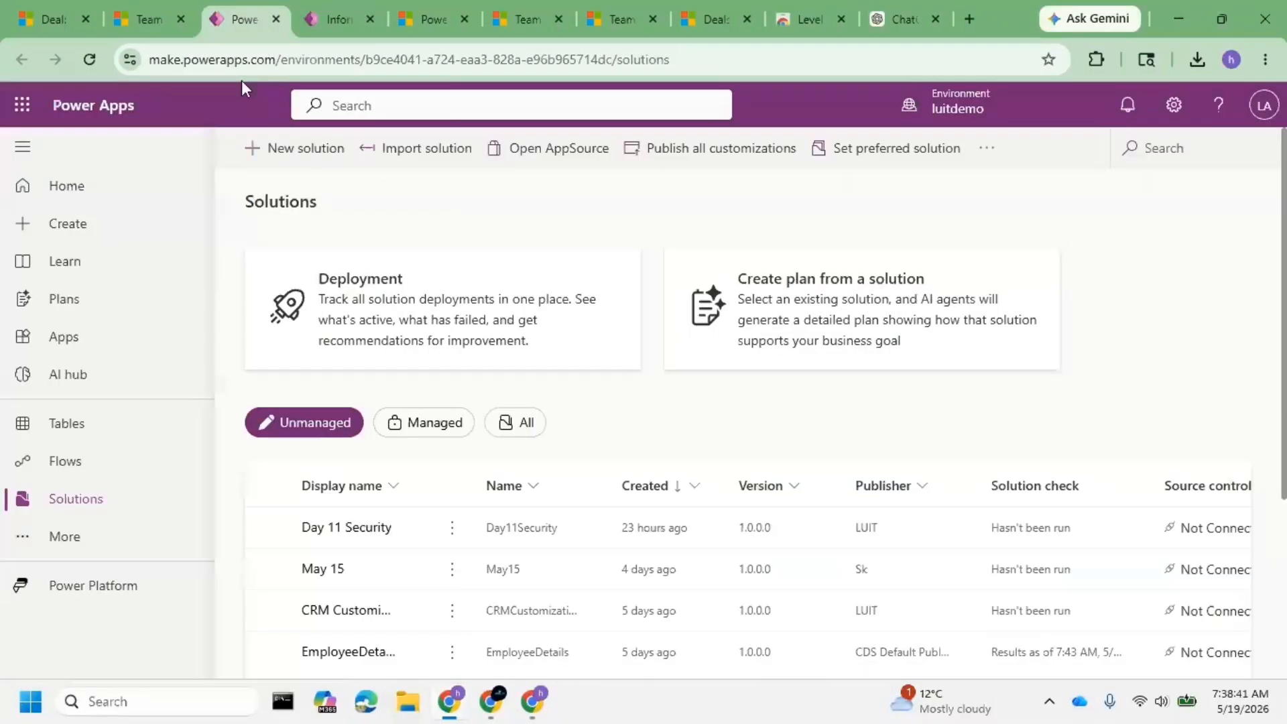
left_click(381, 5)
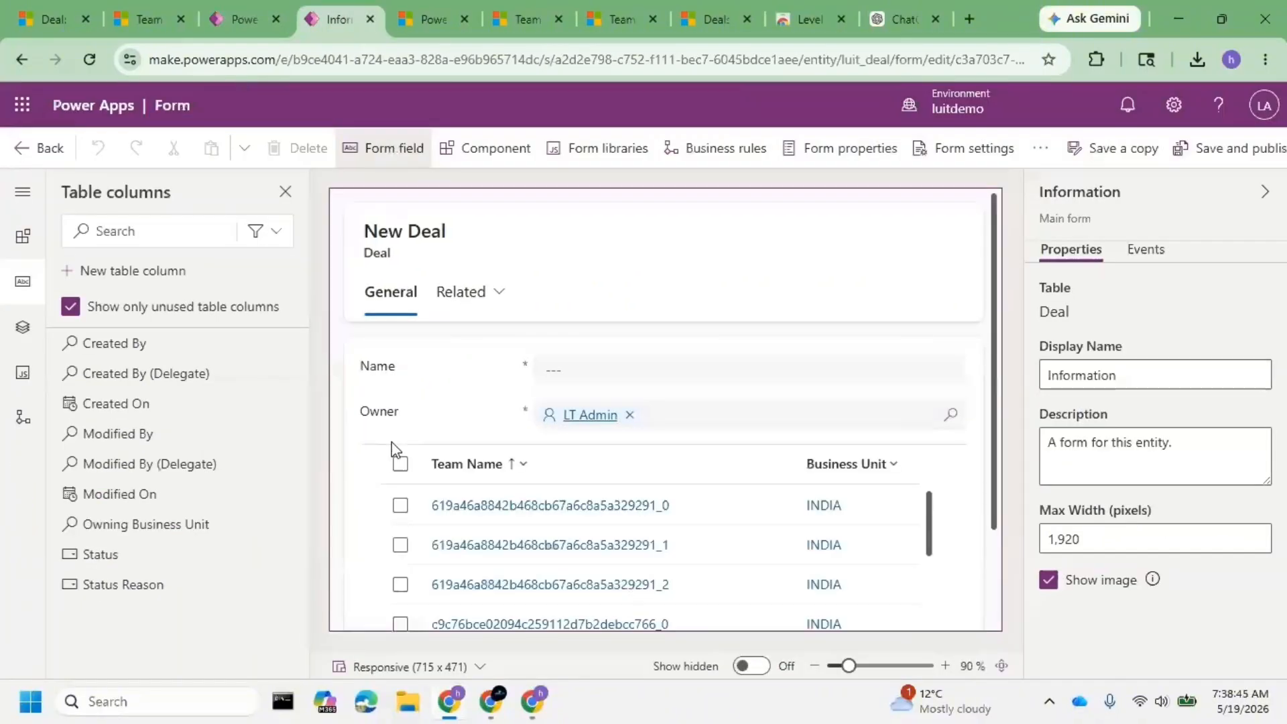
scroll(670, 402, "down", 1)
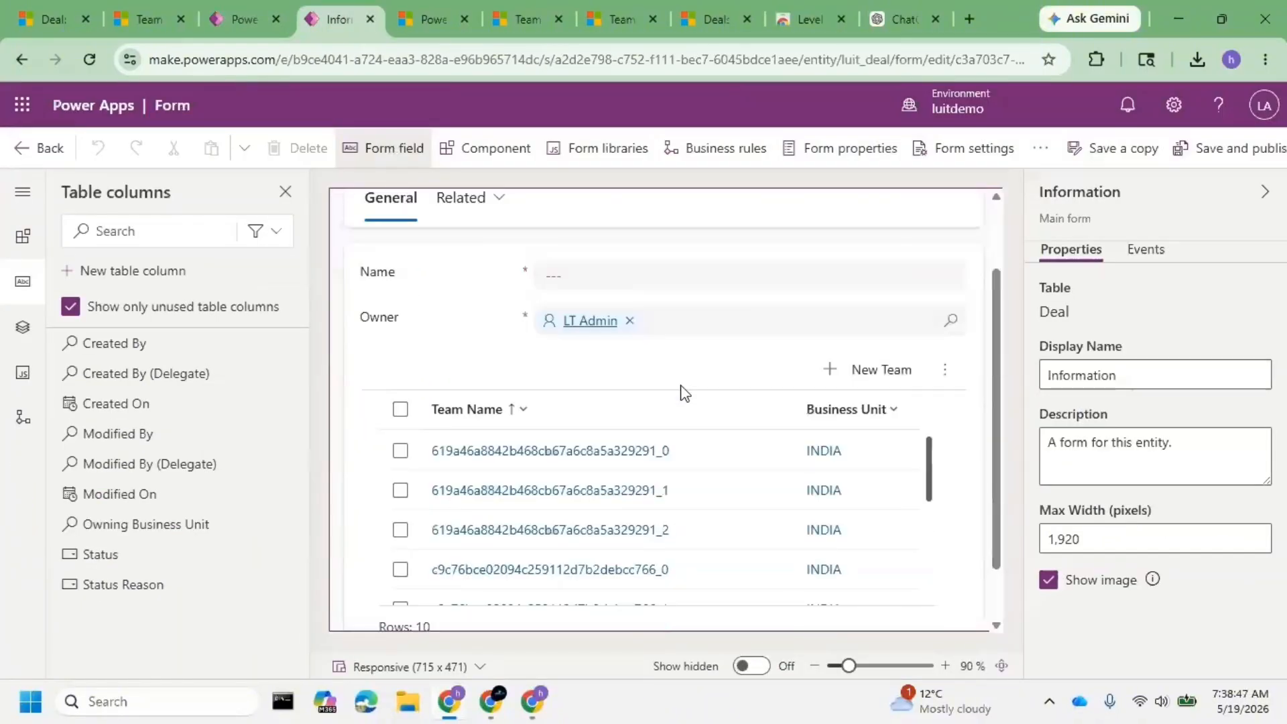
left_click(683, 392)
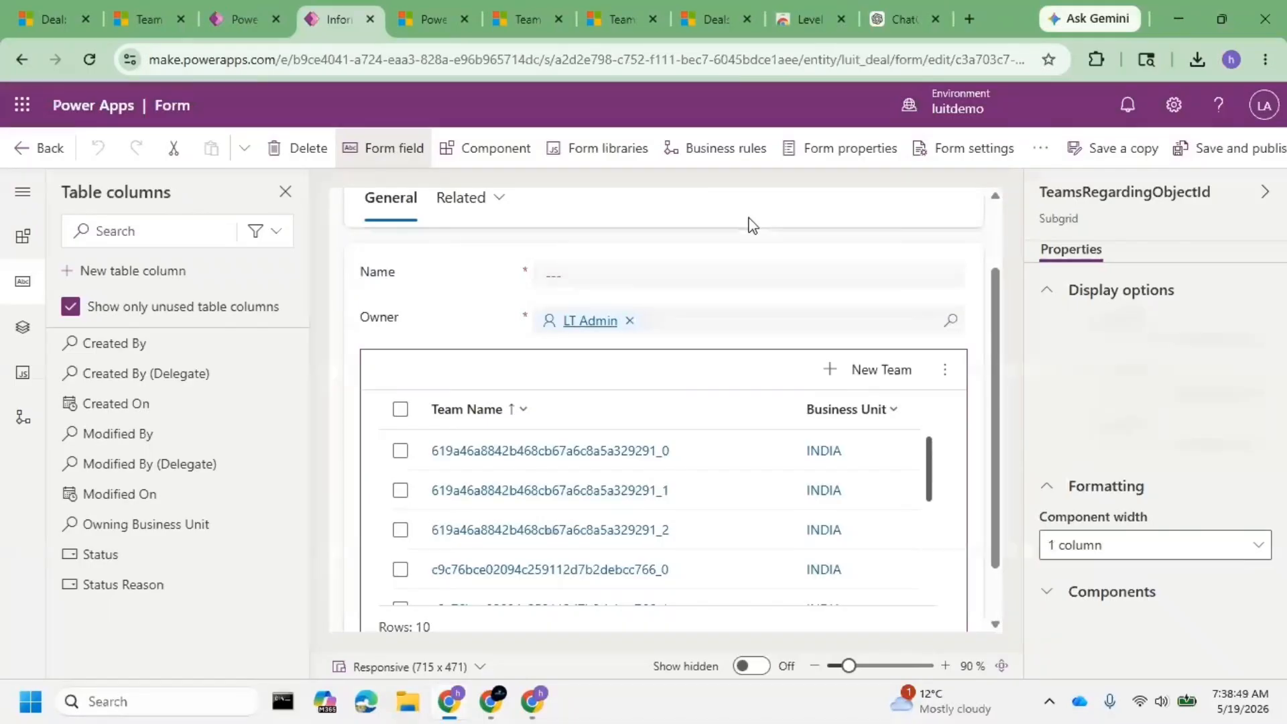
left_click(299, 149)
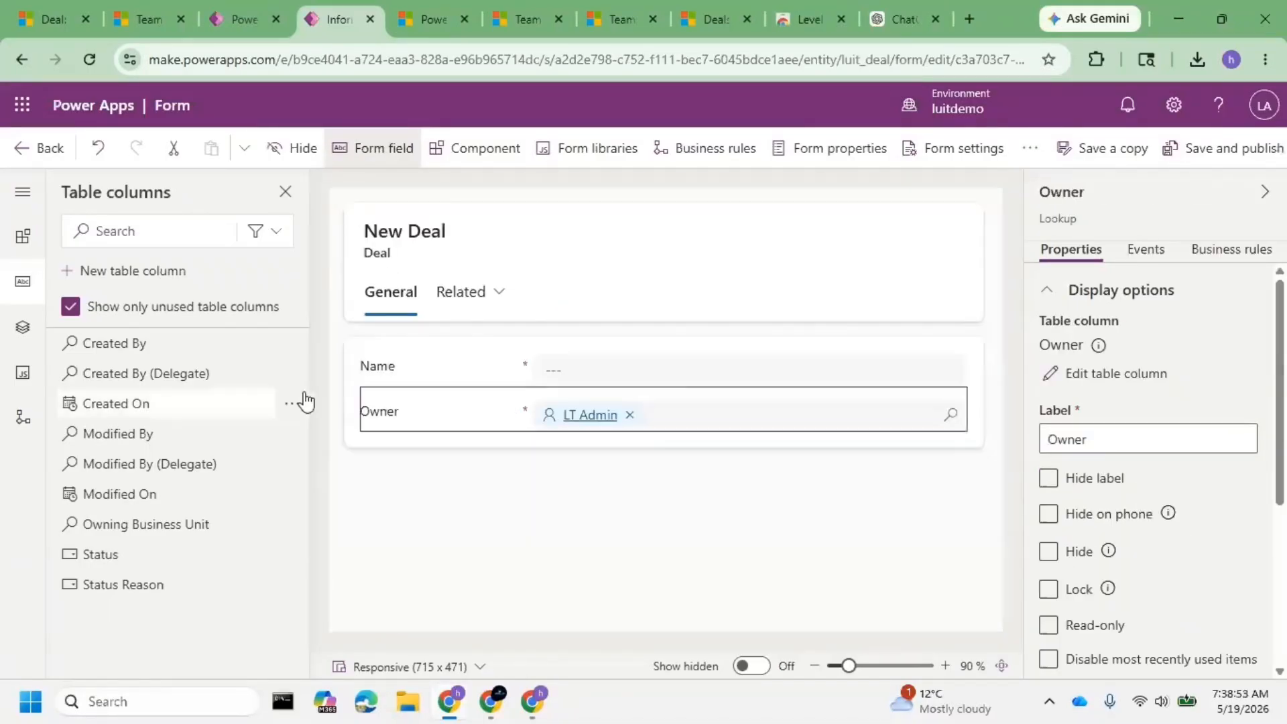
- Add a new Subgrid component and open its Table dropdown
left_click(467, 150)
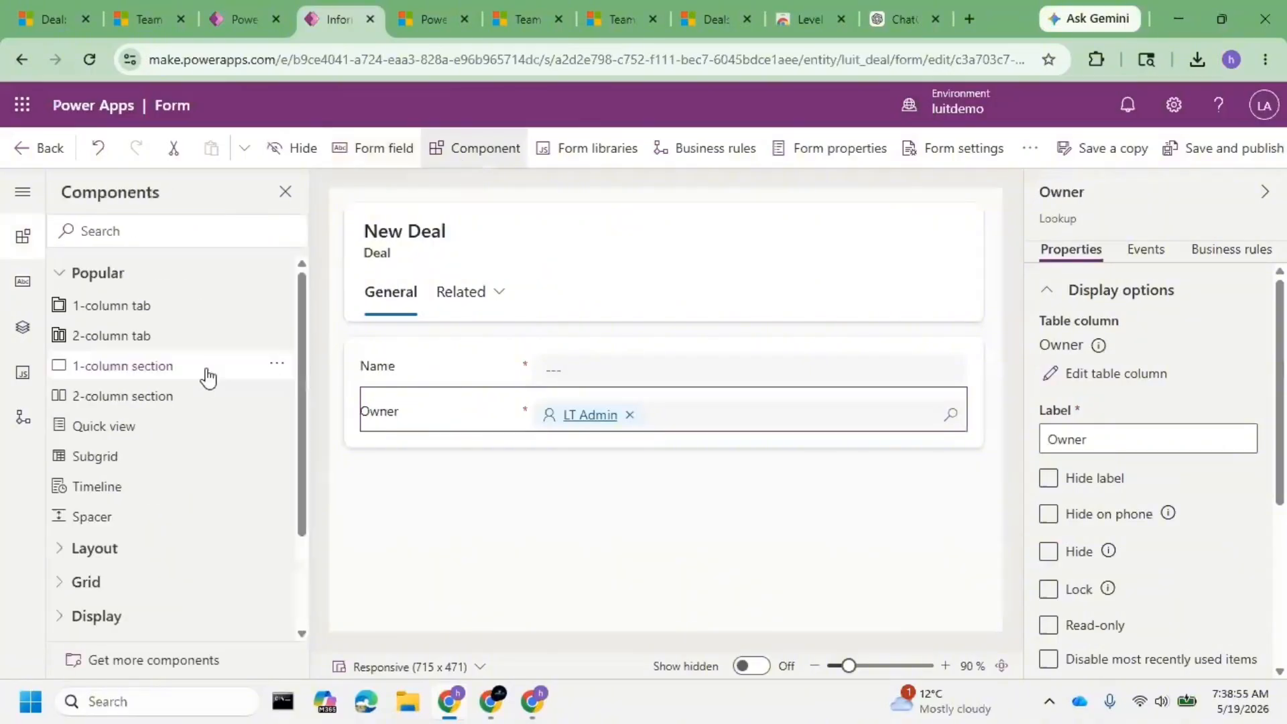
left_click(156, 461)
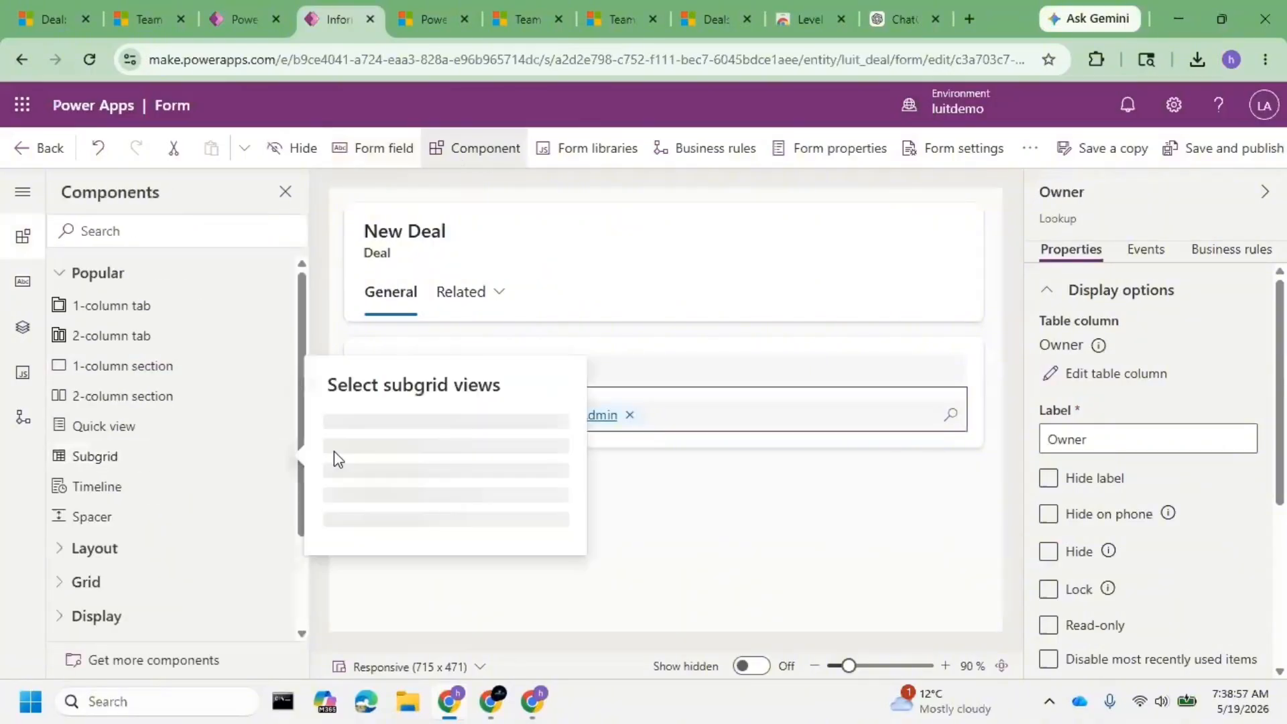
left_click(477, 396)
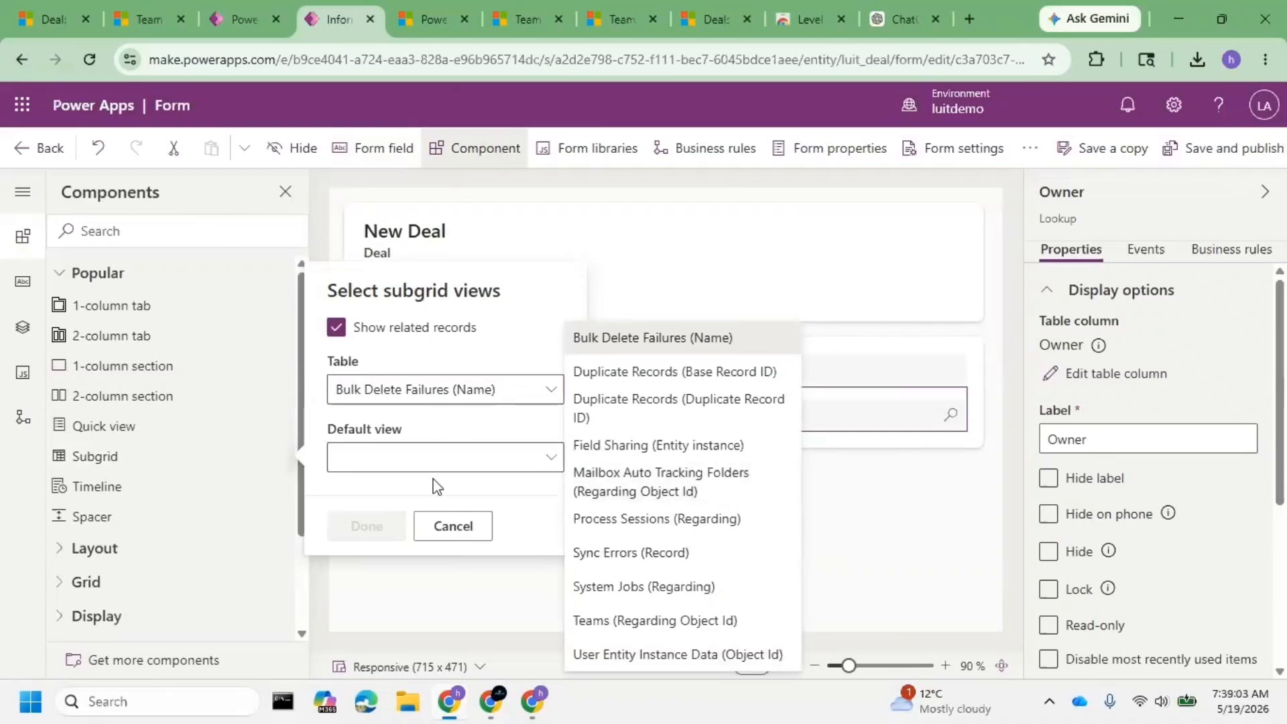
- Review Step 8's Use Access Team Template instruction, then return to the Step 7 subgrid table
left_click(898, 20)
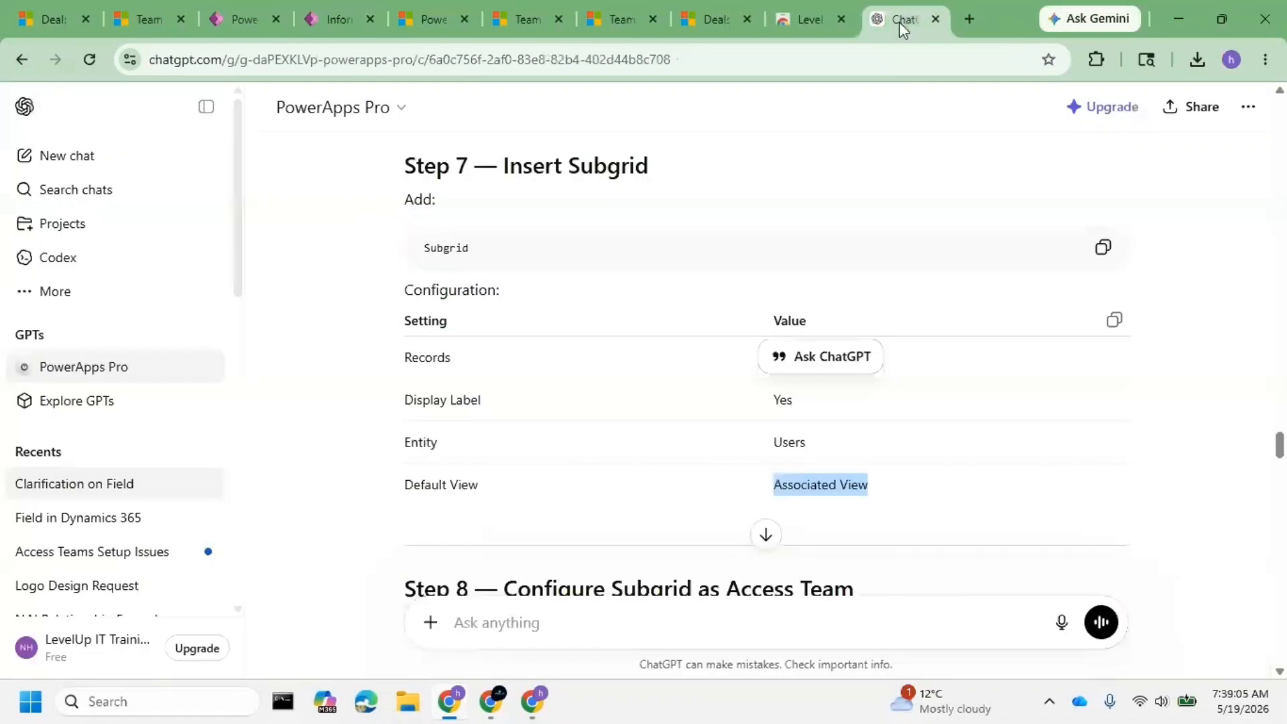
scroll(481, 449, "down", 3)
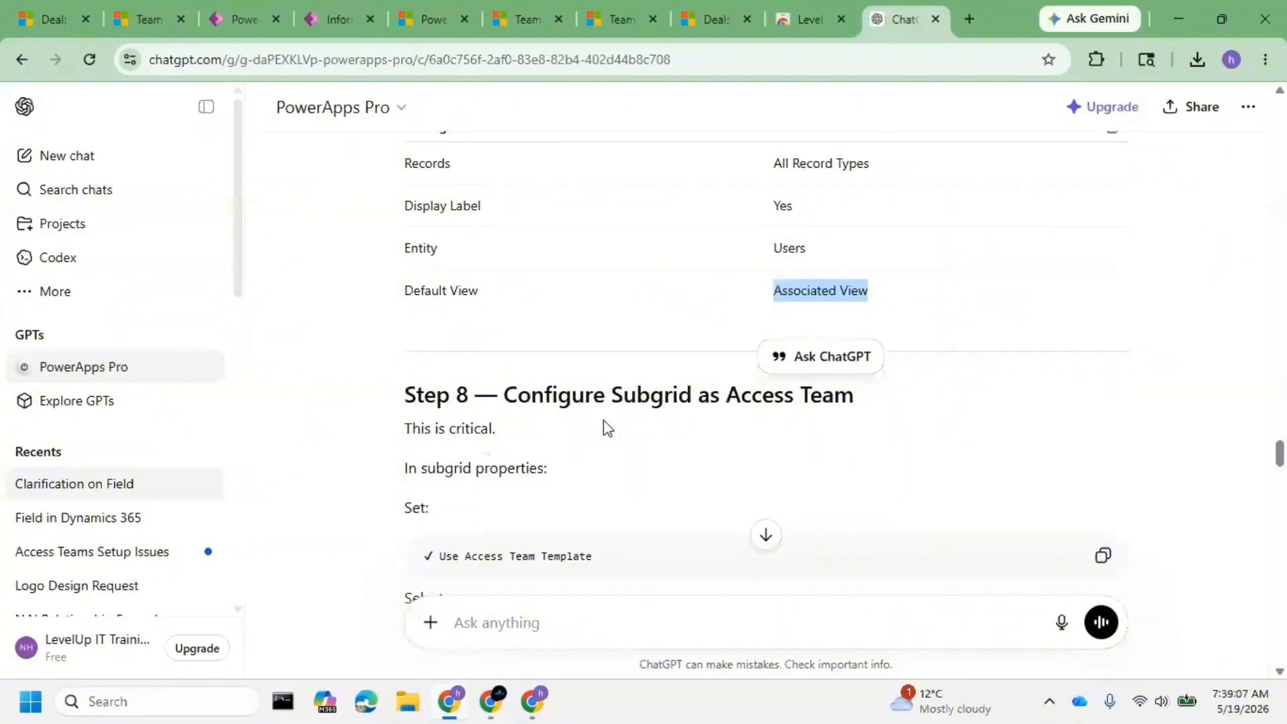
scroll(607, 427, "down", 3)
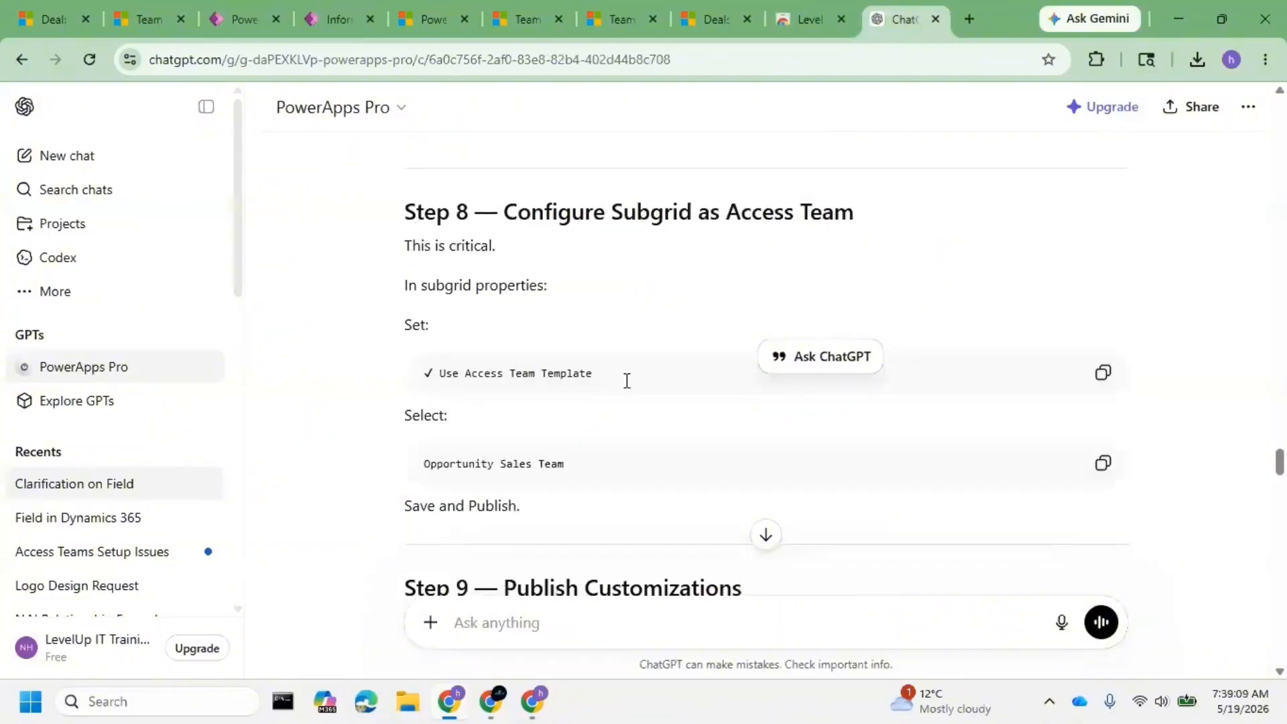
left_click_drag(626, 381, 439, 390)
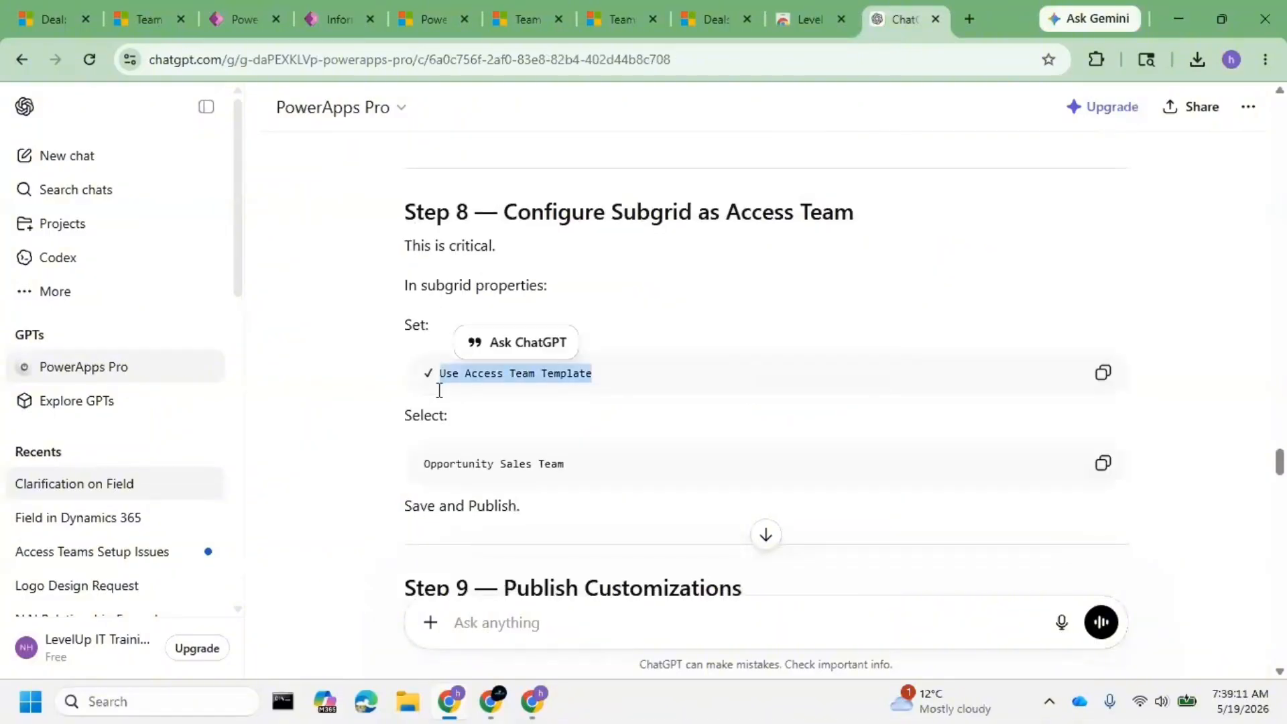
left_click(772, 383)
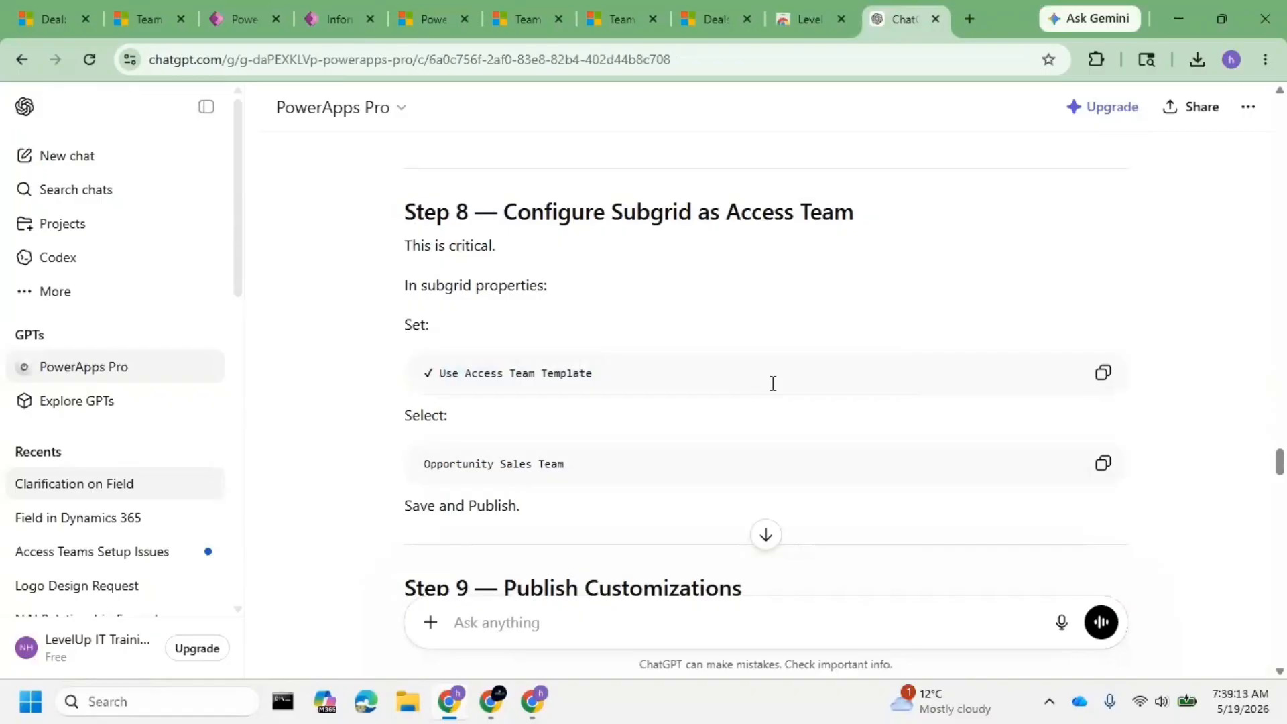
scroll(772, 383, "up", 5)
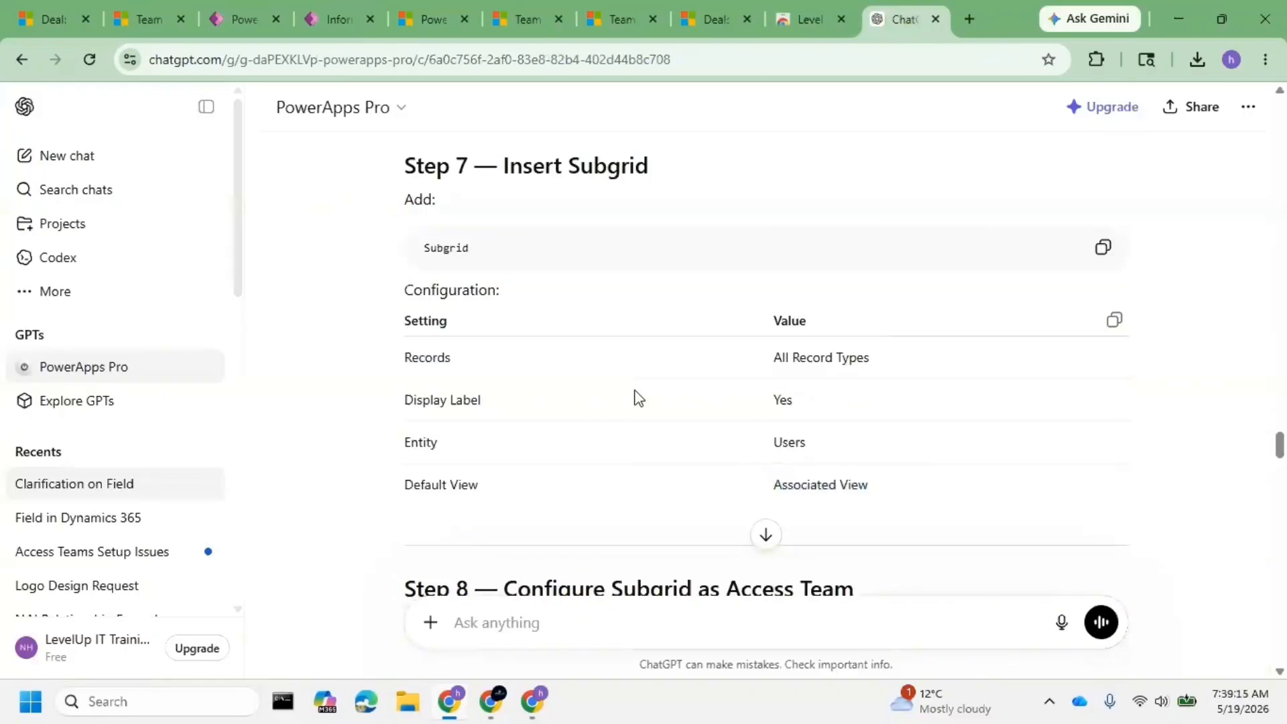
key("alt+Tab")
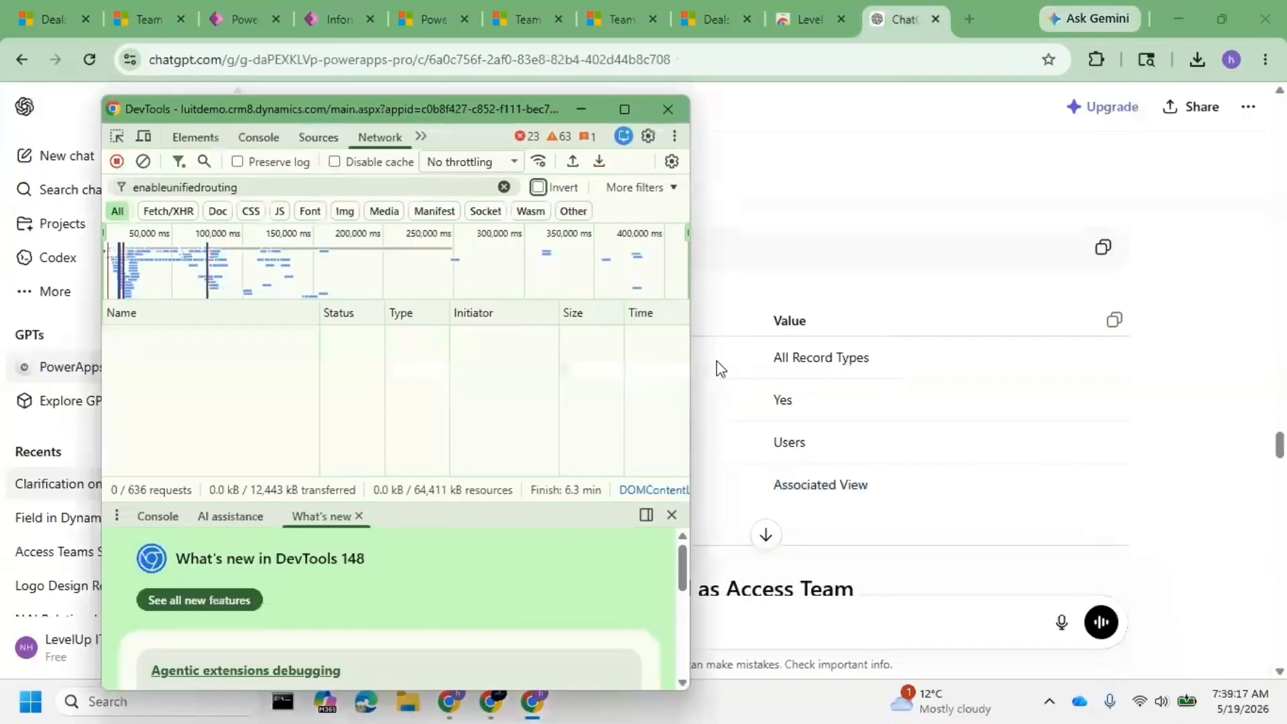
key("alt+Tab")
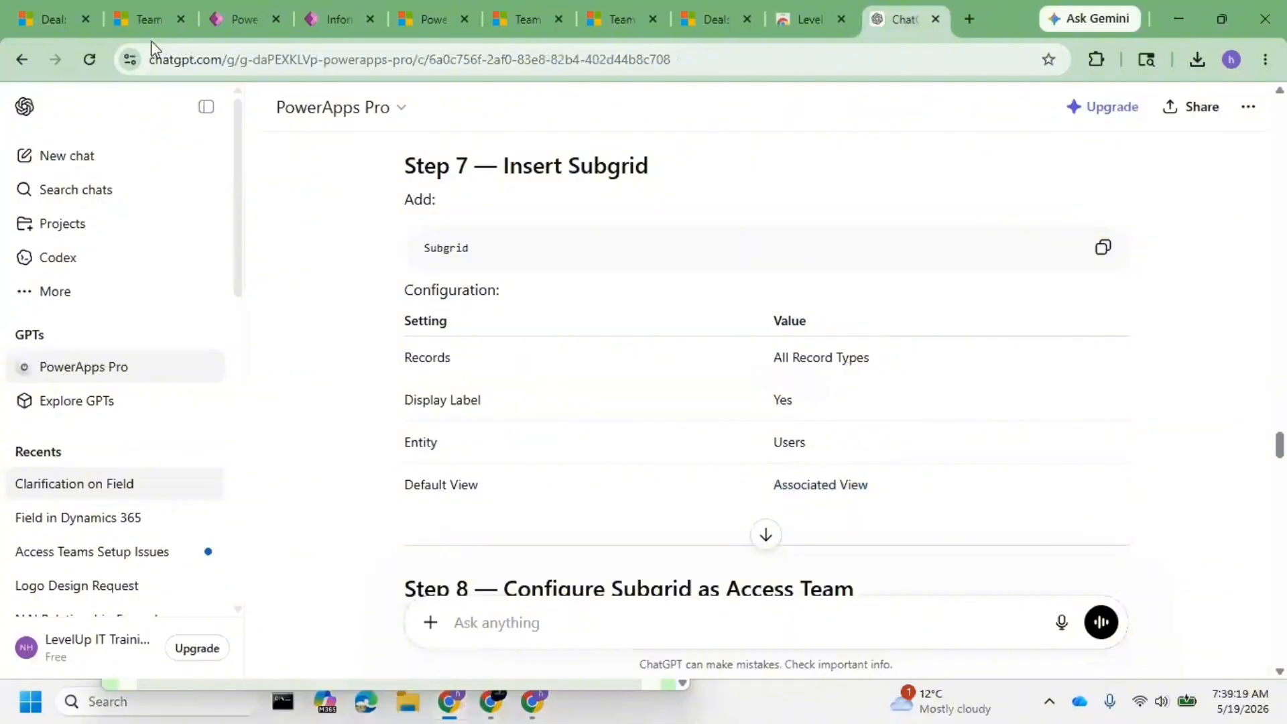
- Uncheck Show related records and pick Users as the subgrid's table
left_click(330, 20)
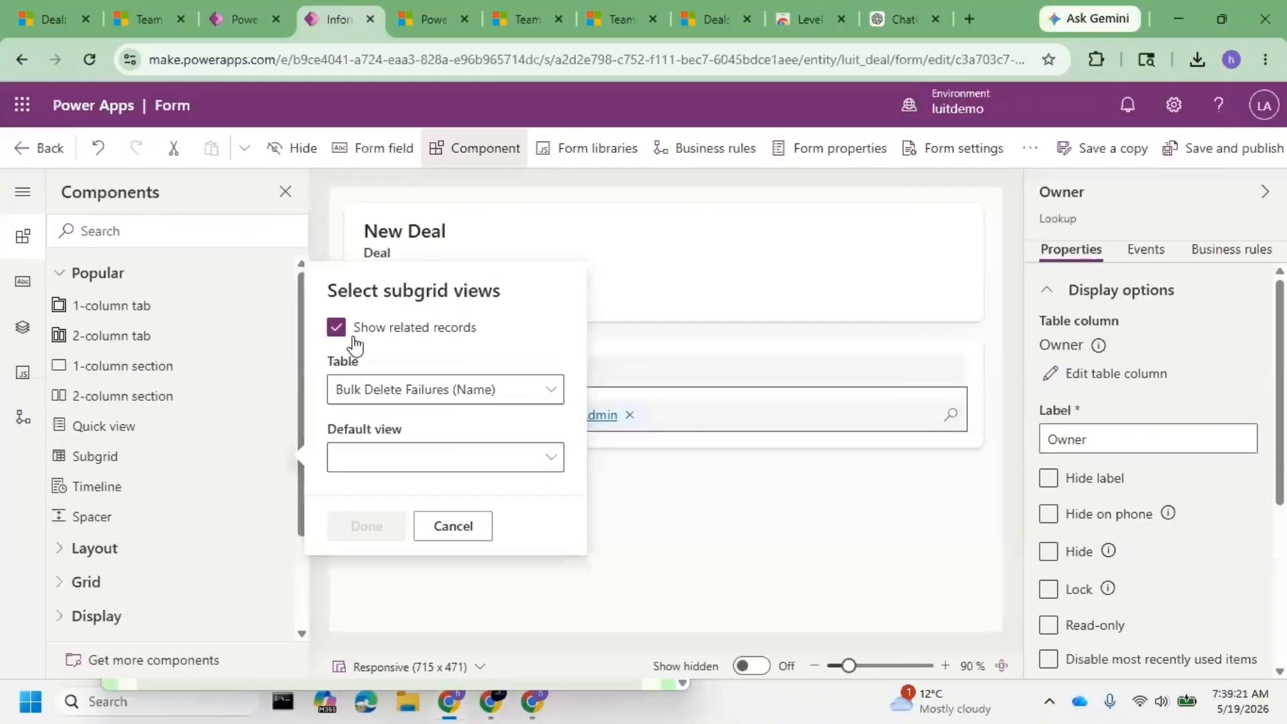
left_click(470, 397)
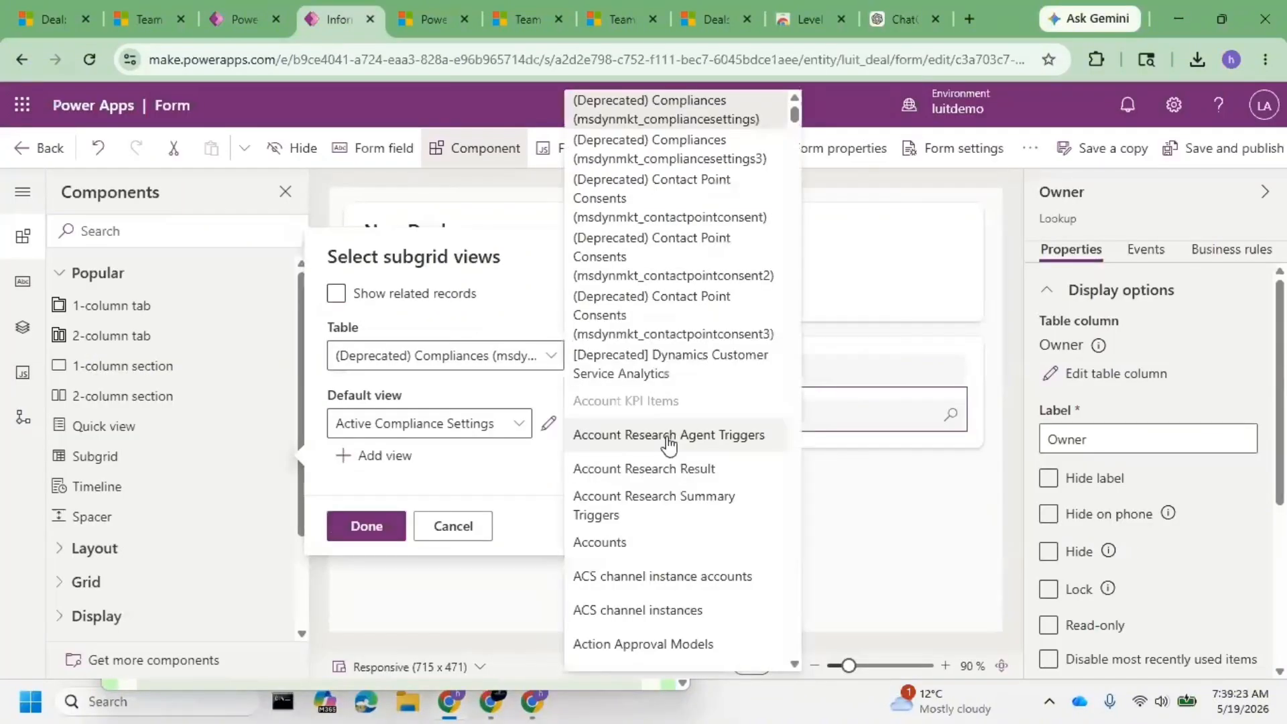
scroll(716, 501, "down", 1)
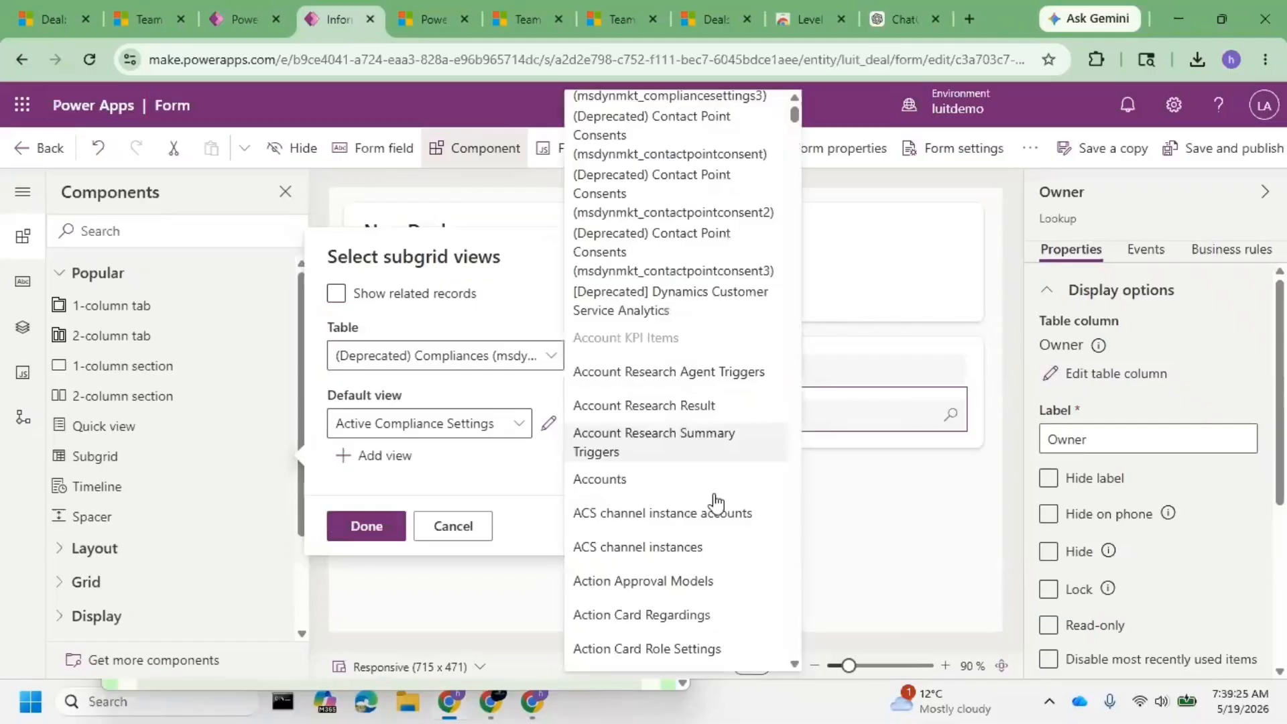
scroll(716, 501, "down", 9)
scroll(716, 502, "down", 10)
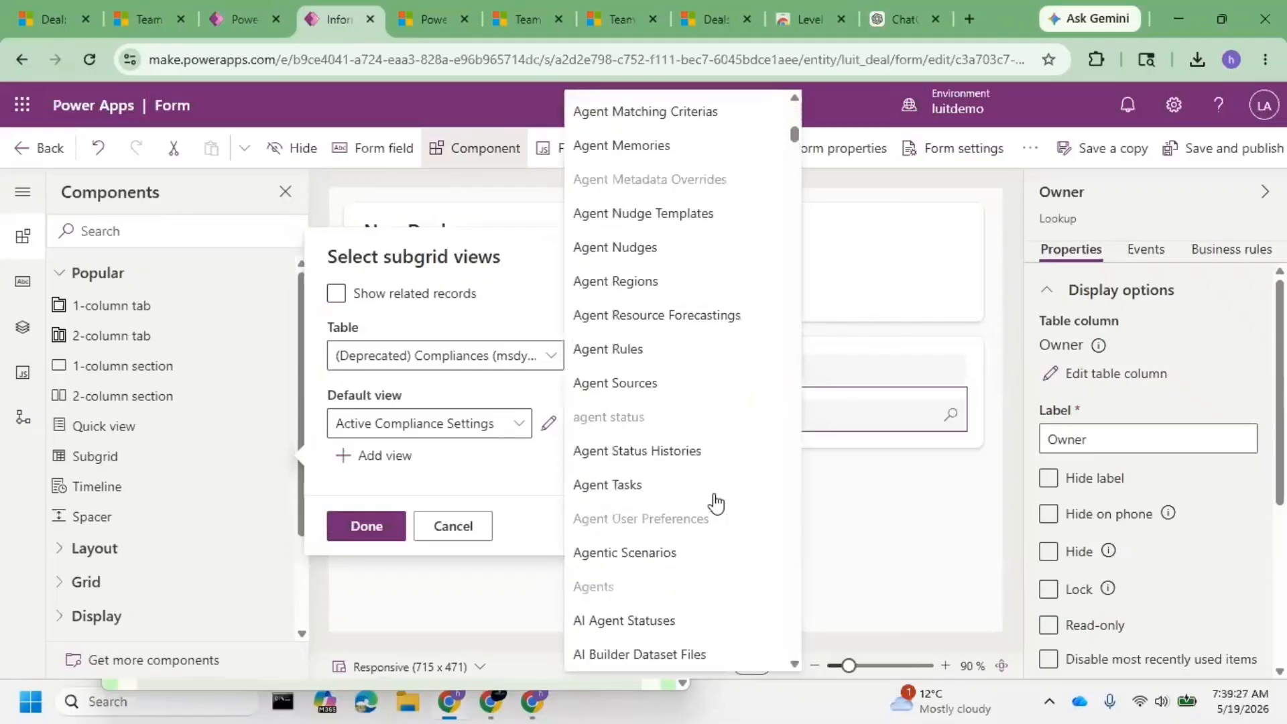
scroll(716, 501, "down", 5)
key("F12")
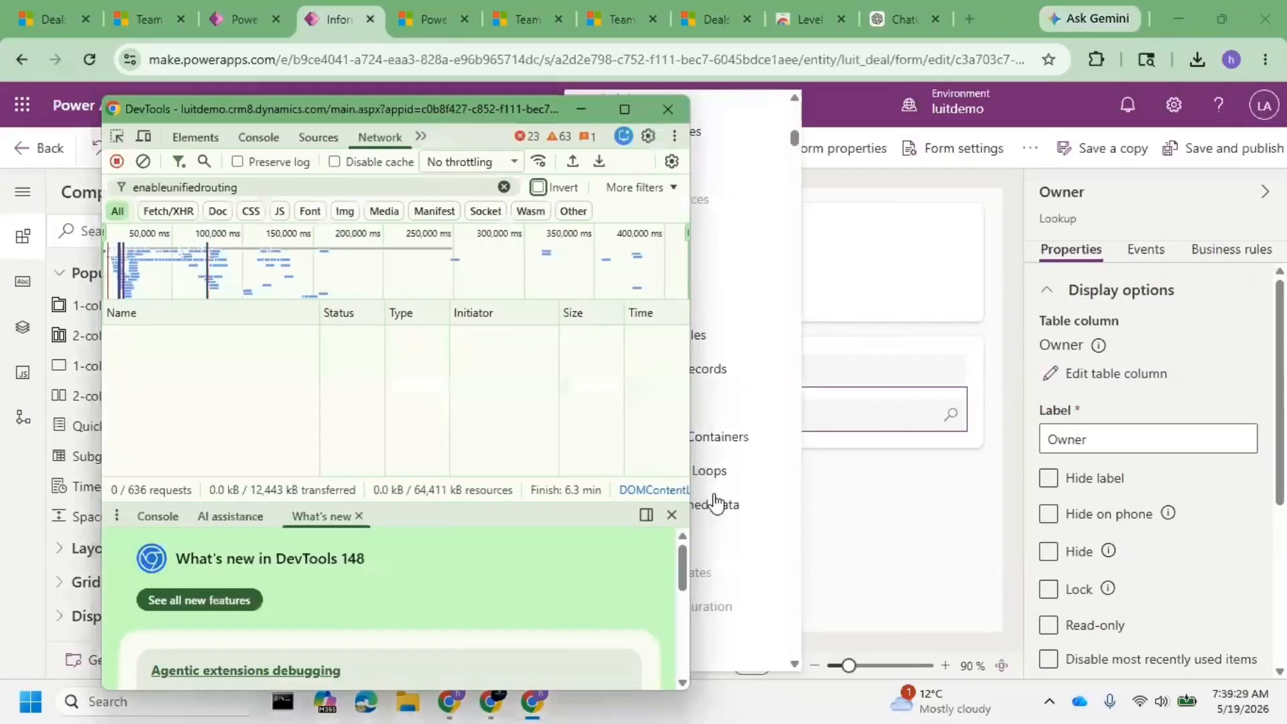
key("F12")
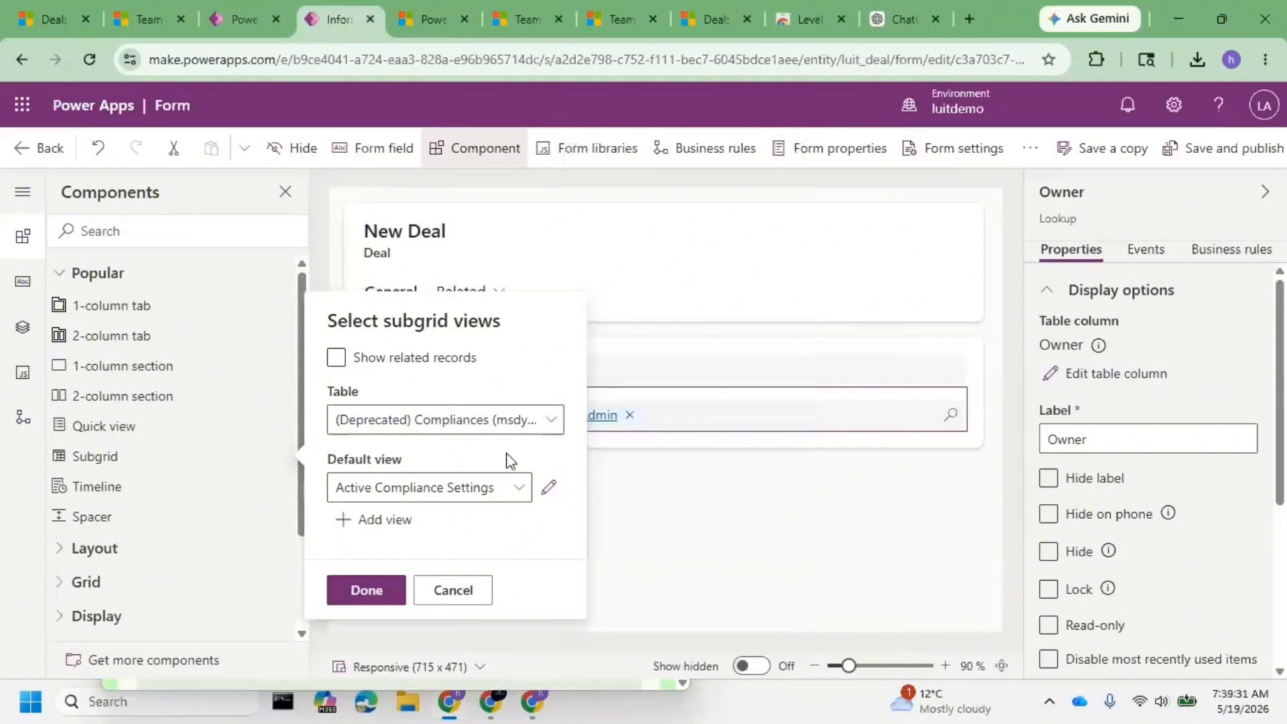
left_click(546, 421)
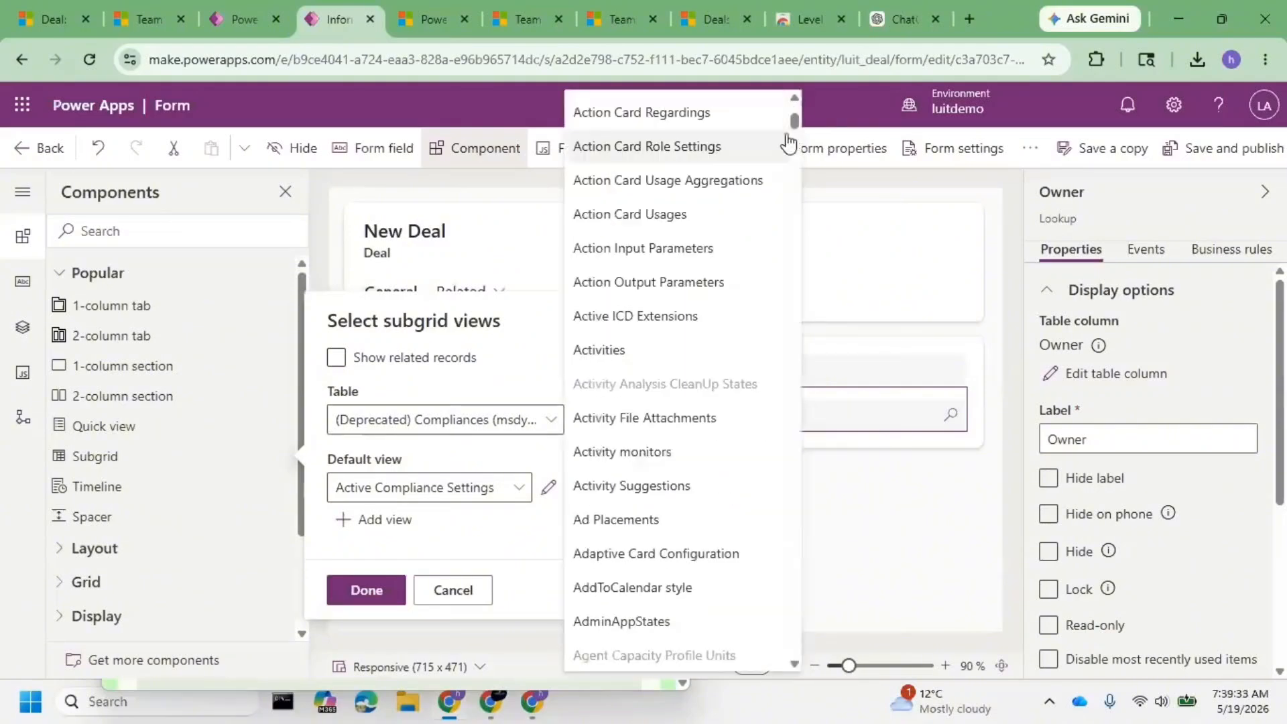
left_click_drag(793, 122, 816, 650)
scroll(701, 576, "down", 5)
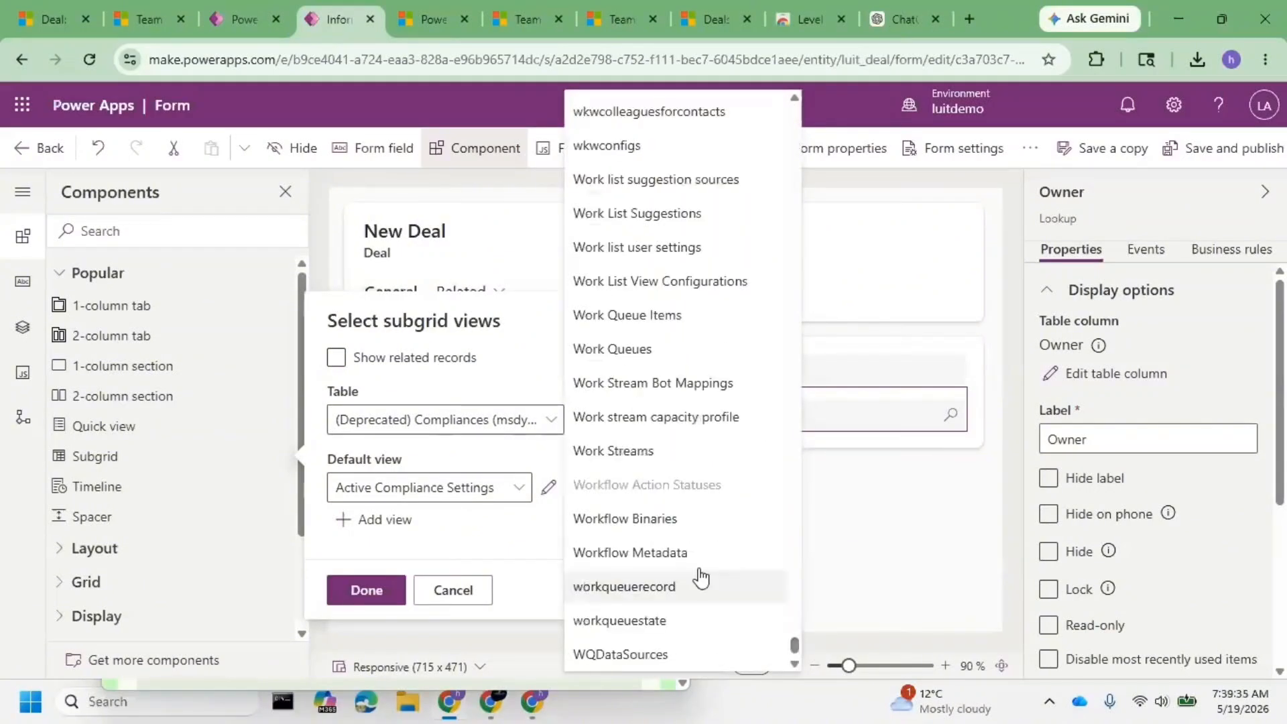
scroll(700, 577, "up", 10)
scroll(670, 570, "up", 1)
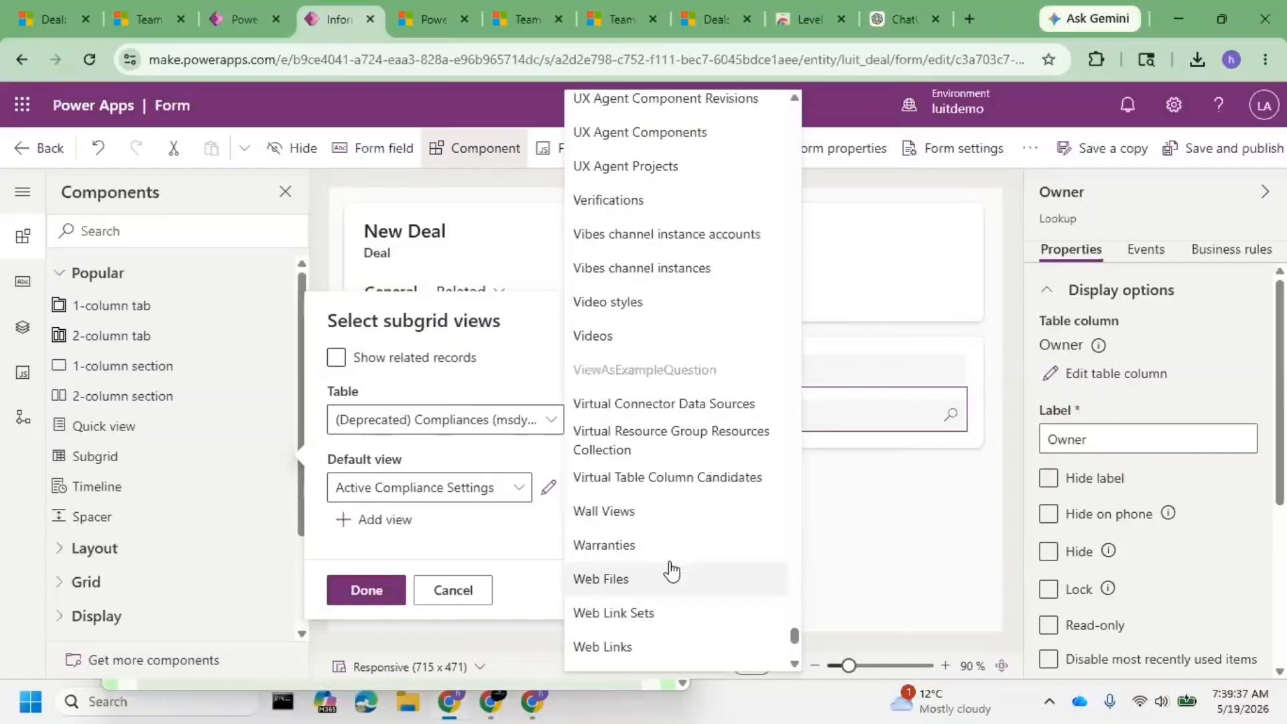
scroll(670, 571, "up", 8)
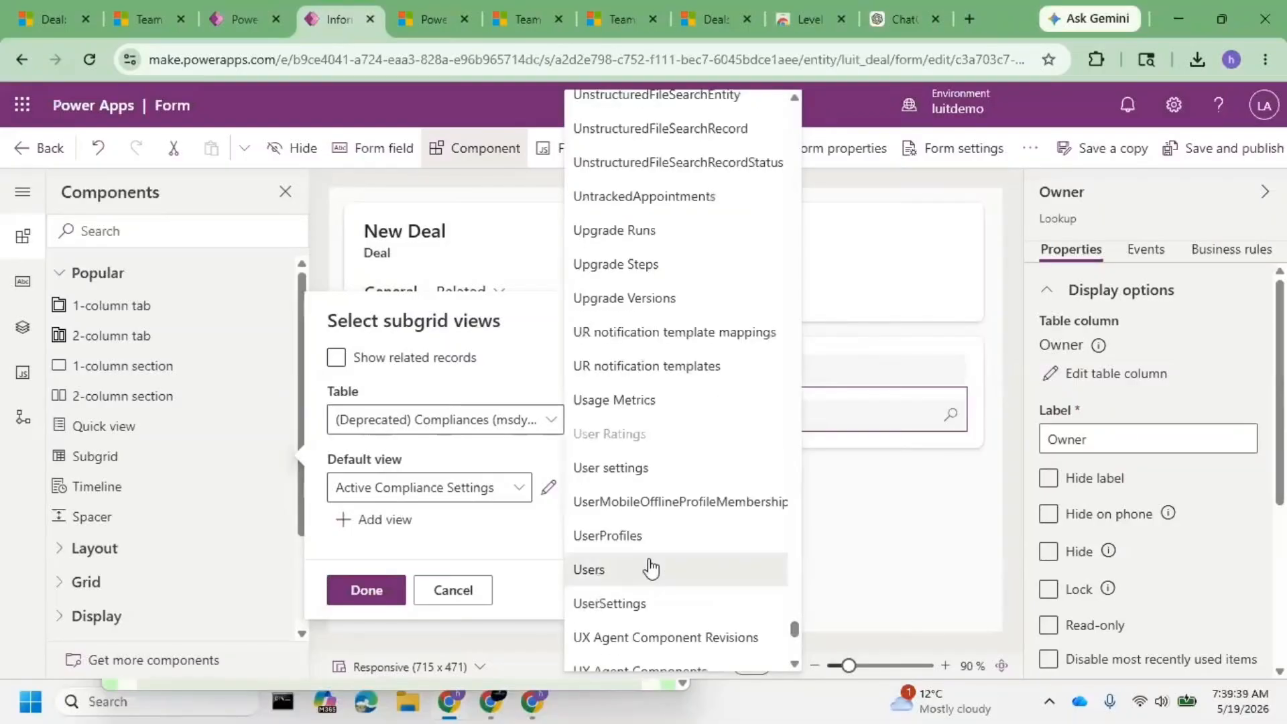
left_click(650, 568)
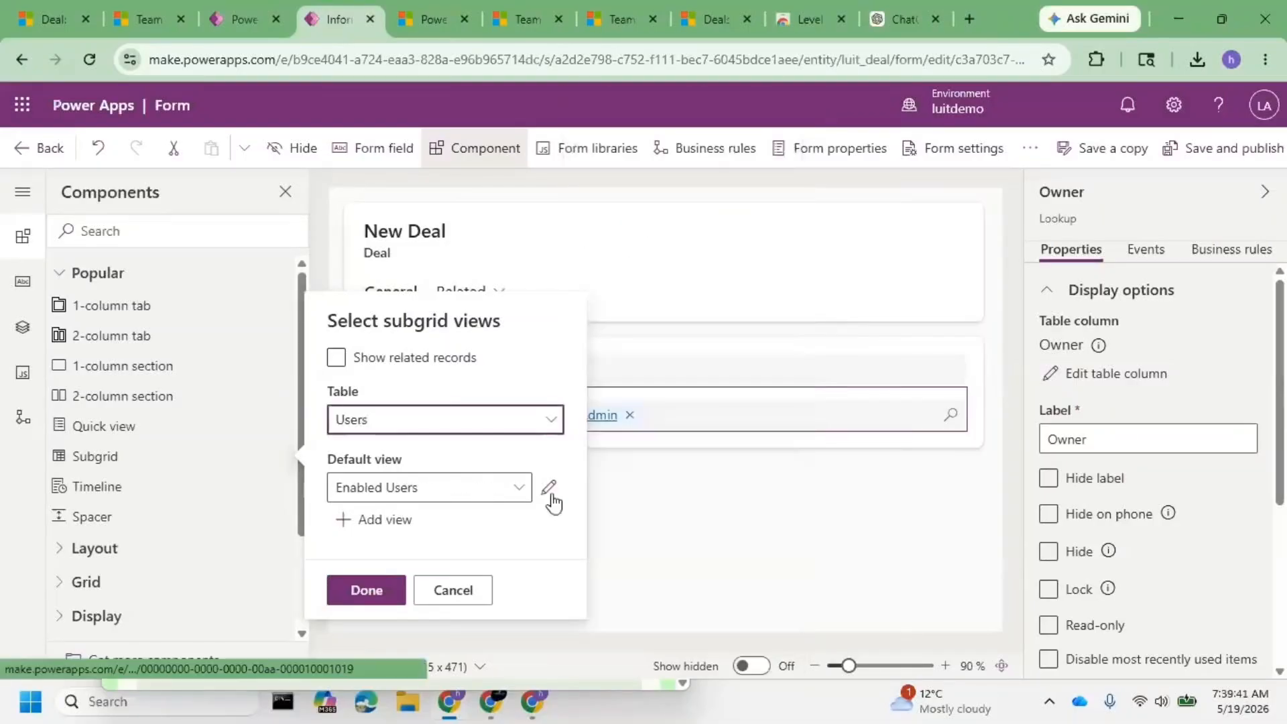
- Browse the Users default views, leaving Enabled Users selected, and recheck the ChatGPT guide
left_click(518, 488)
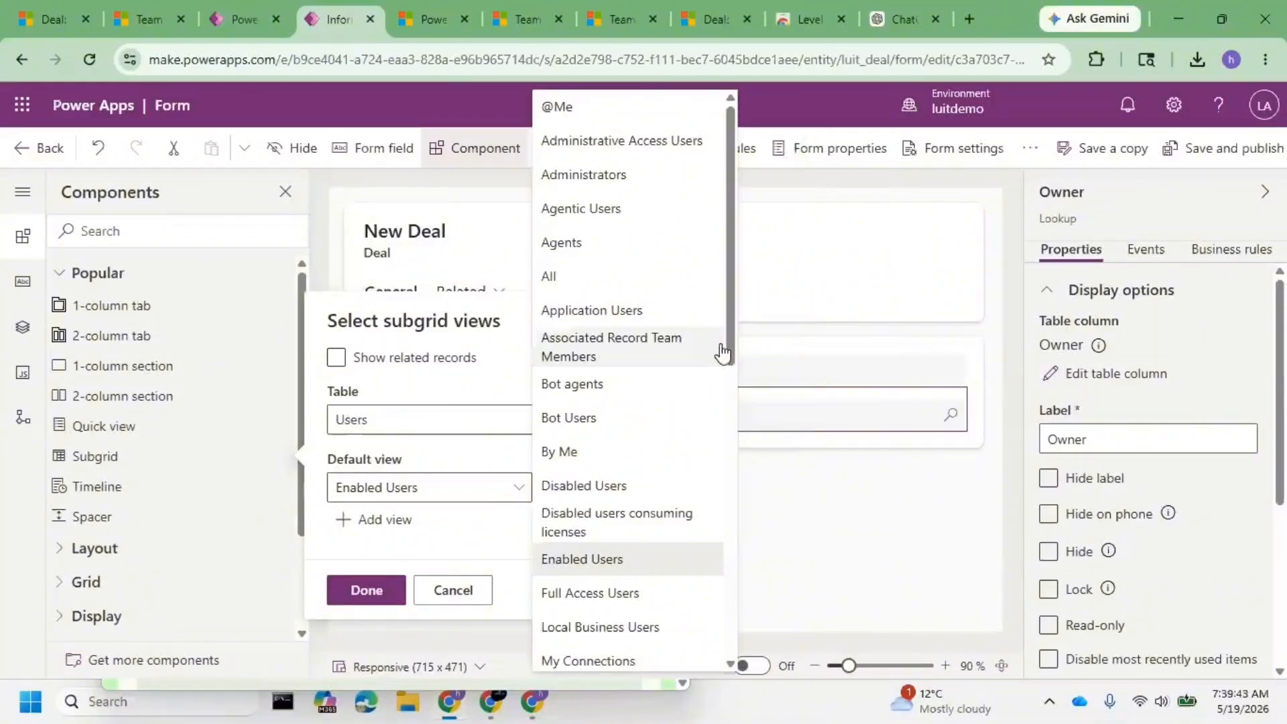
left_click_drag(738, 318, 731, 634)
scroll(695, 518, "up", 1)
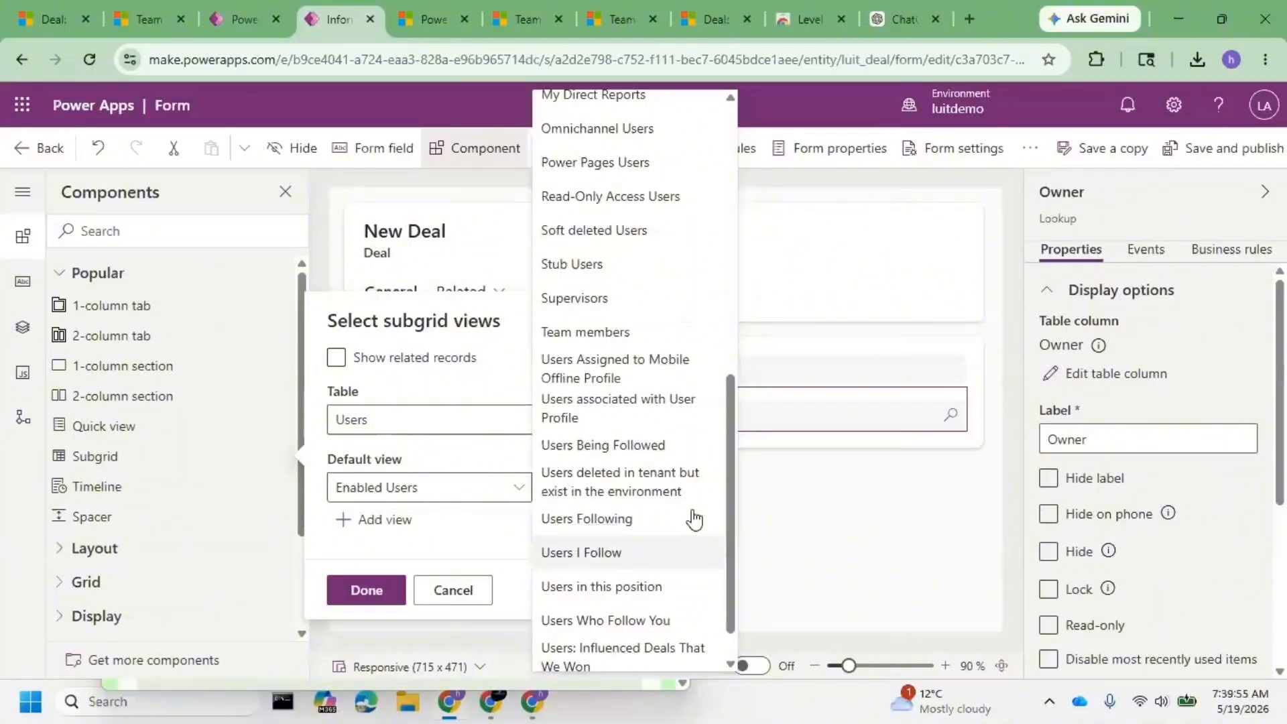
scroll(694, 518, "up", 8)
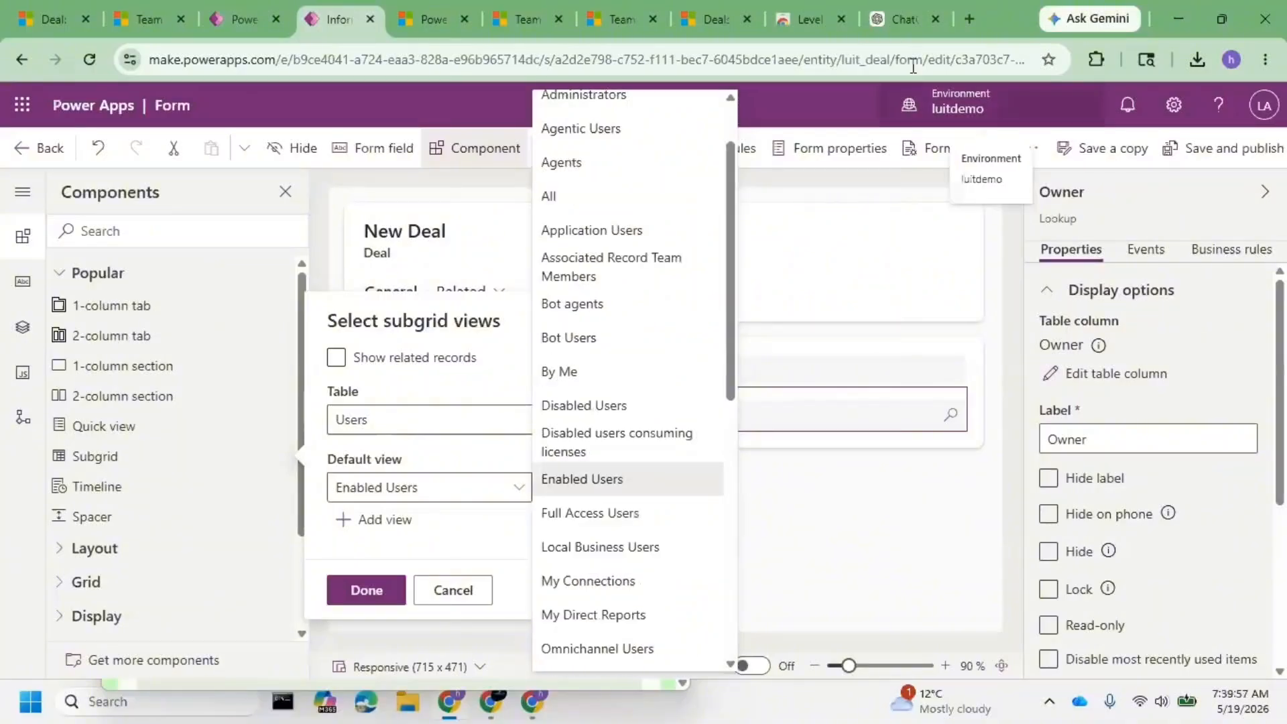
left_click(905, 19)
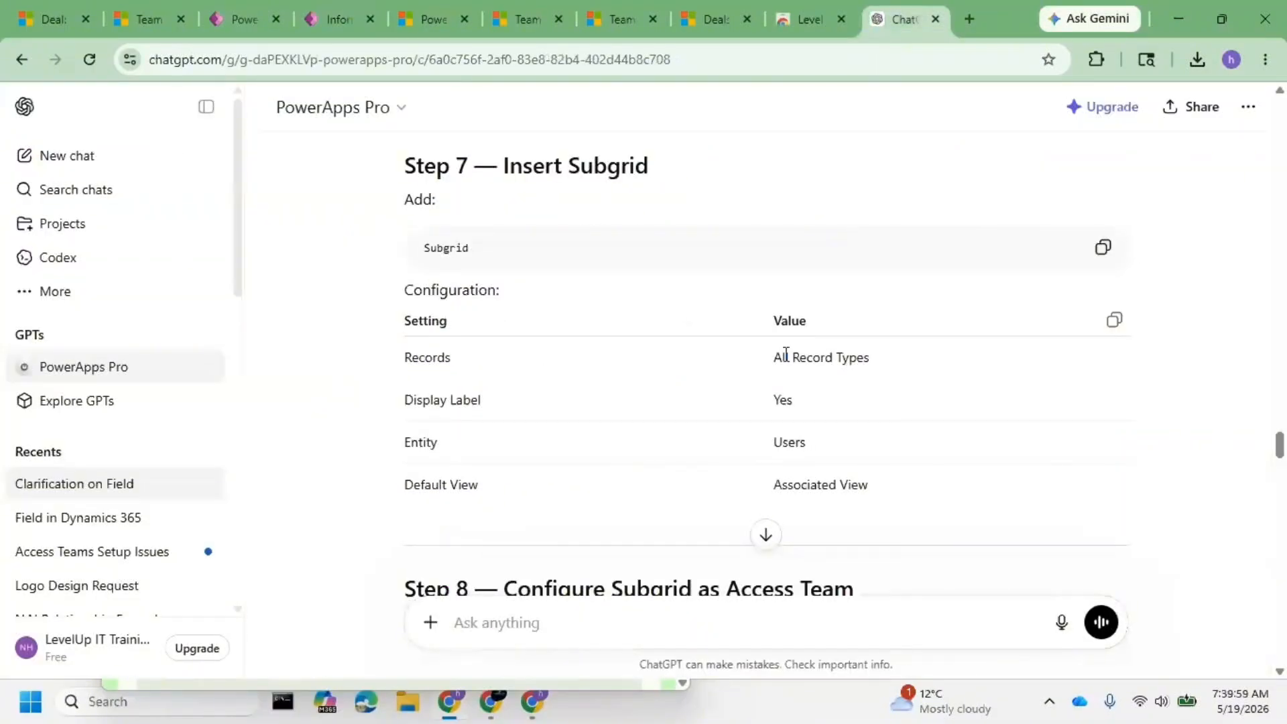
- Check Step 7's Records and Users entity values, then reopen the subgrid's default view list
left_click_drag(800, 357, 869, 359)
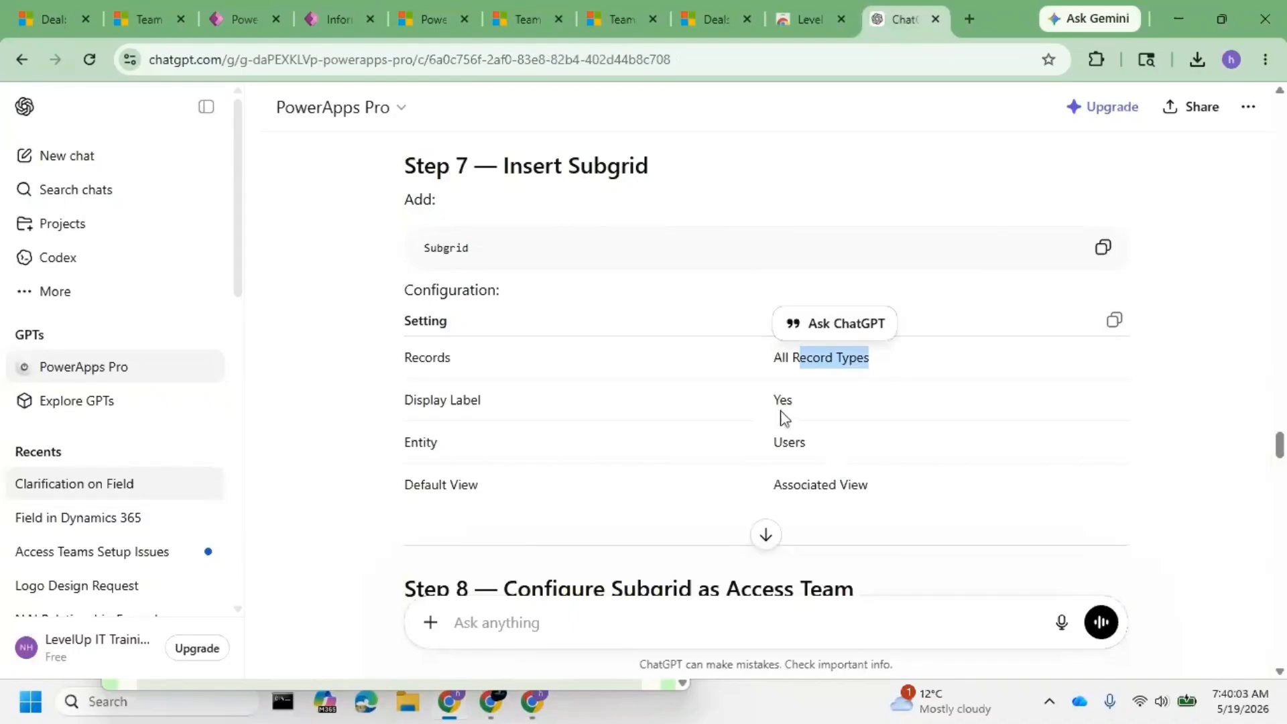
left_click_drag(489, 453, 819, 460)
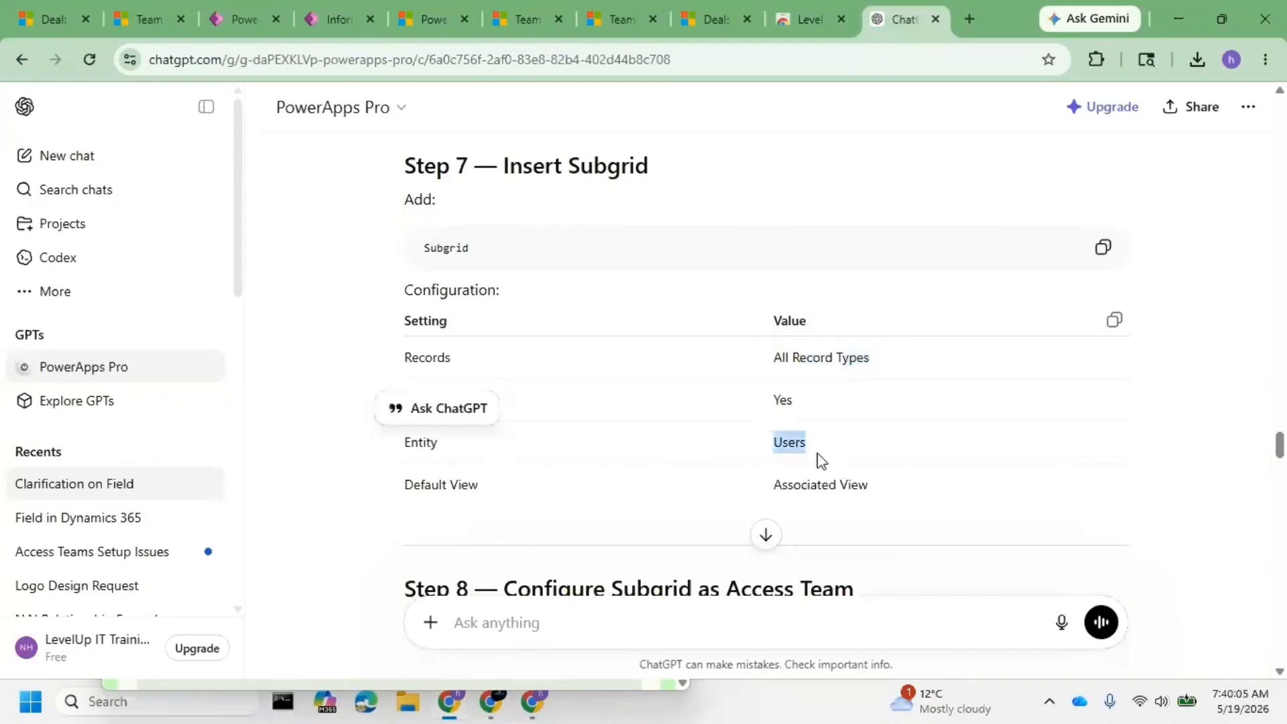
key("alt+Tab")
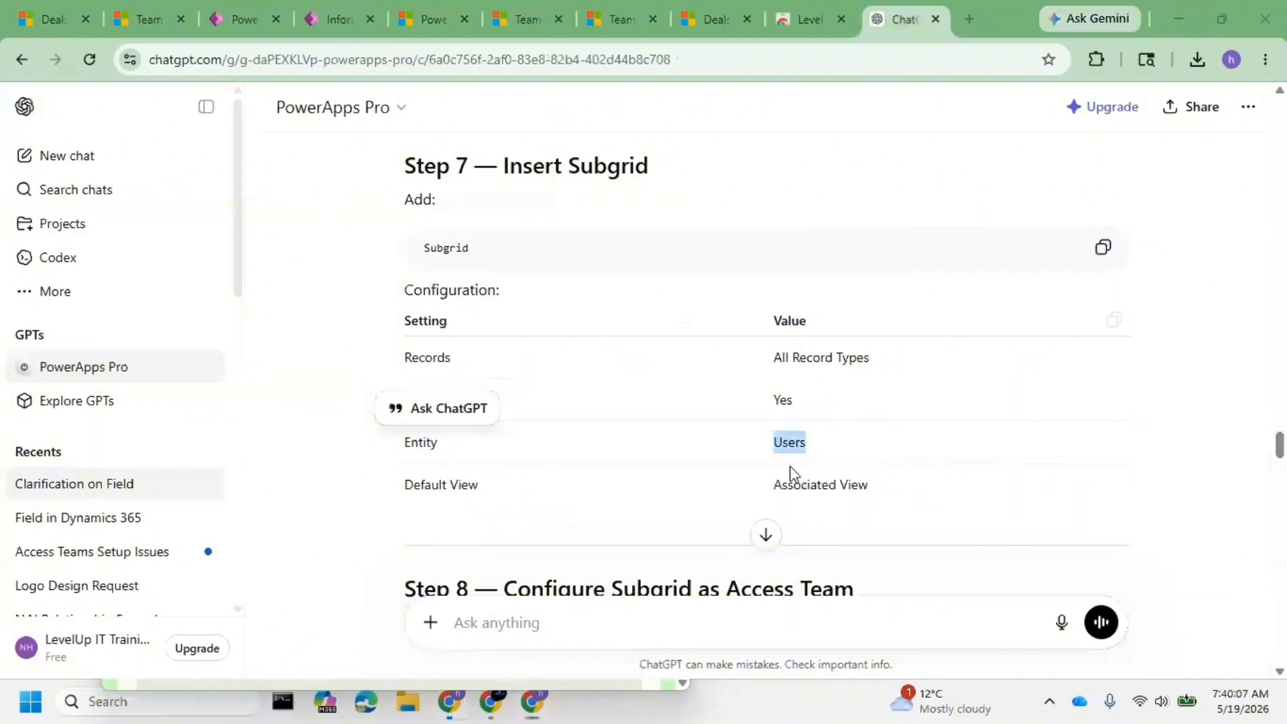
left_click(322, 21)
left_click(492, 487)
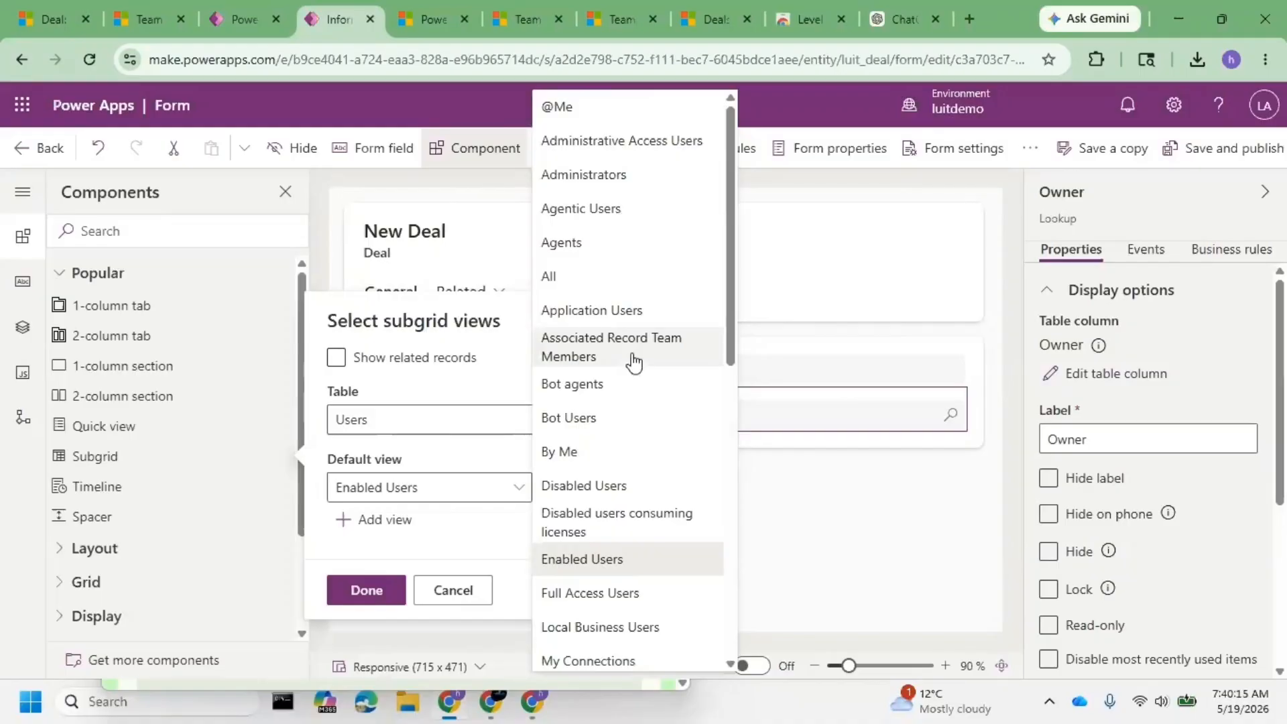
- Set the default view to Associated Record Team Members and the team template to My Access team
left_click_drag(733, 370, 720, 444)
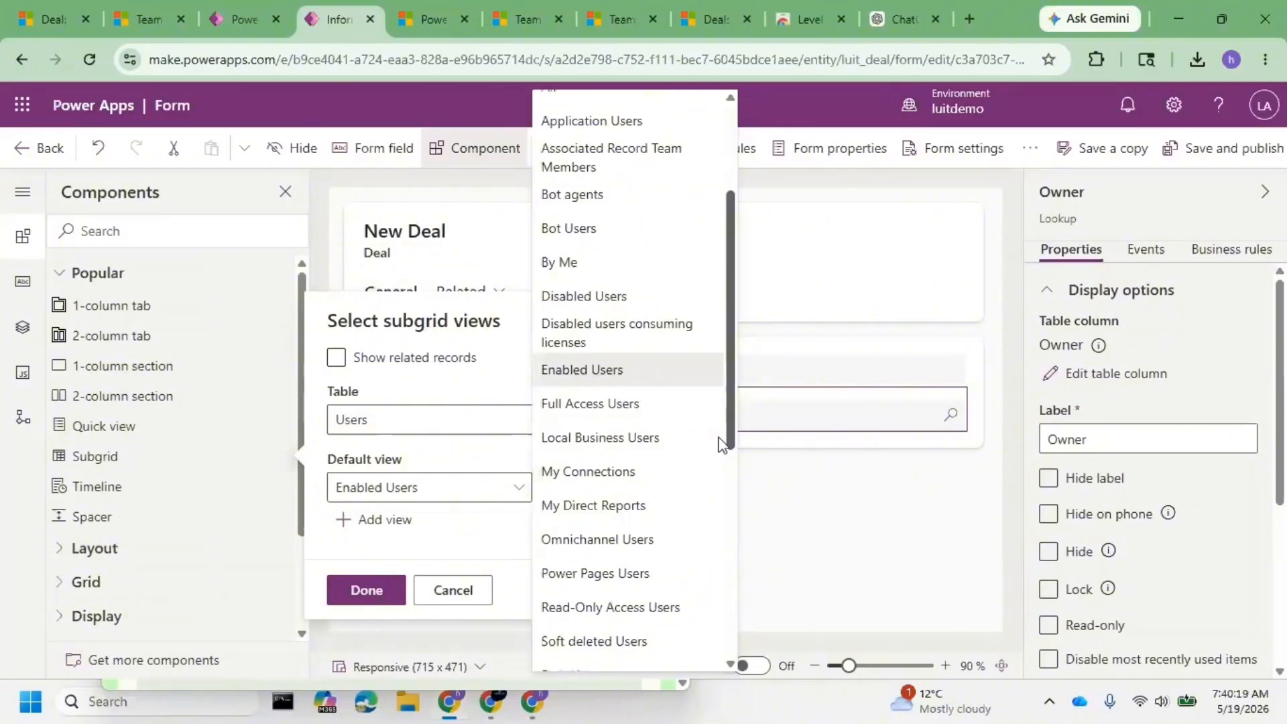
left_click(641, 167)
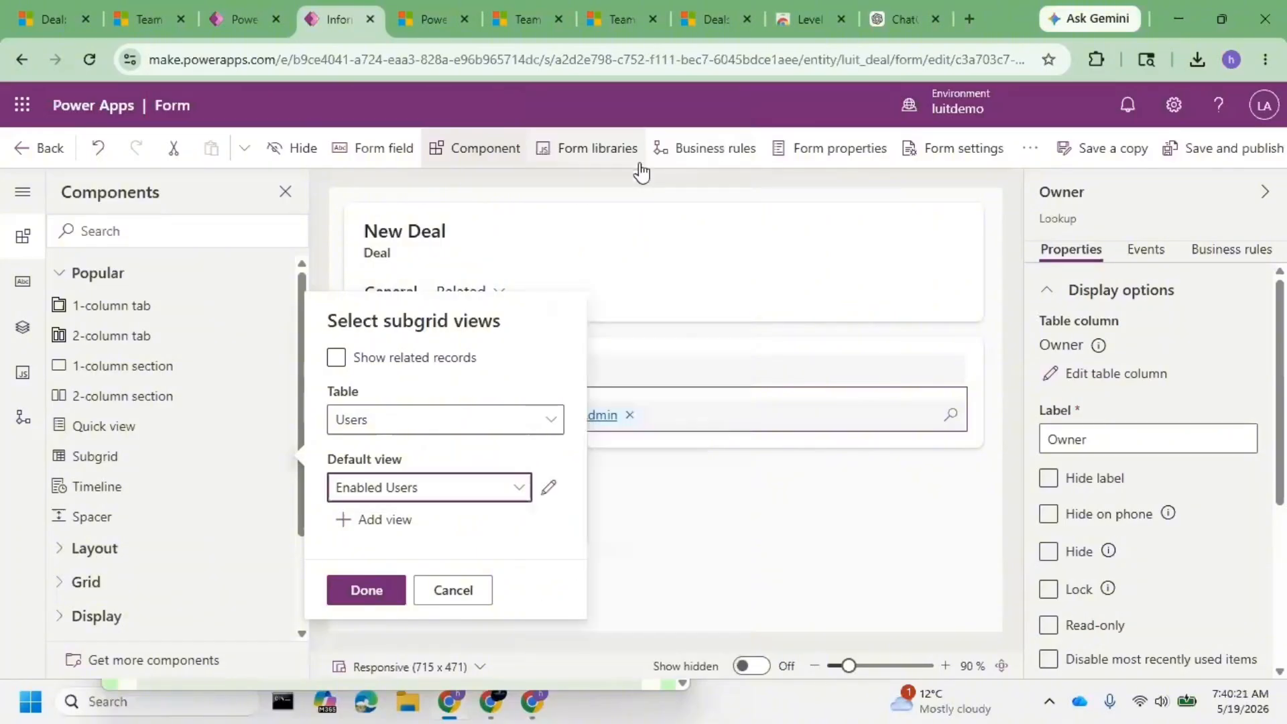
left_click(506, 534)
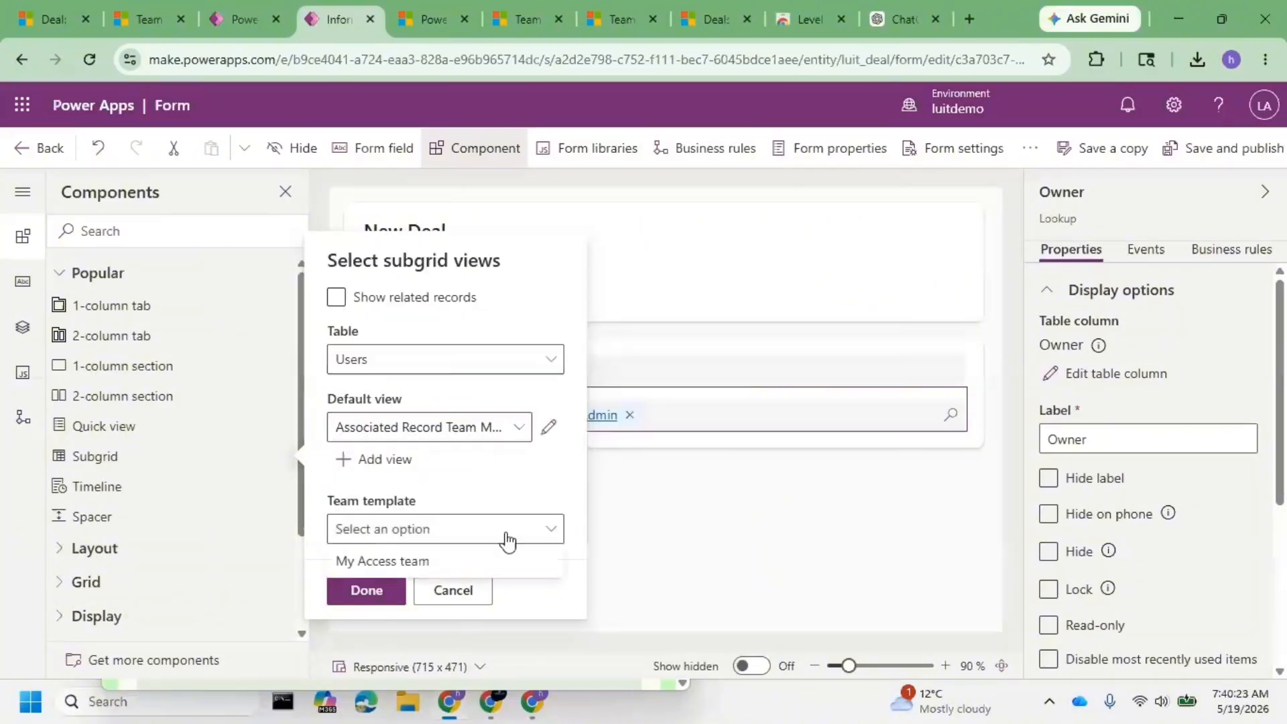
left_click(415, 560)
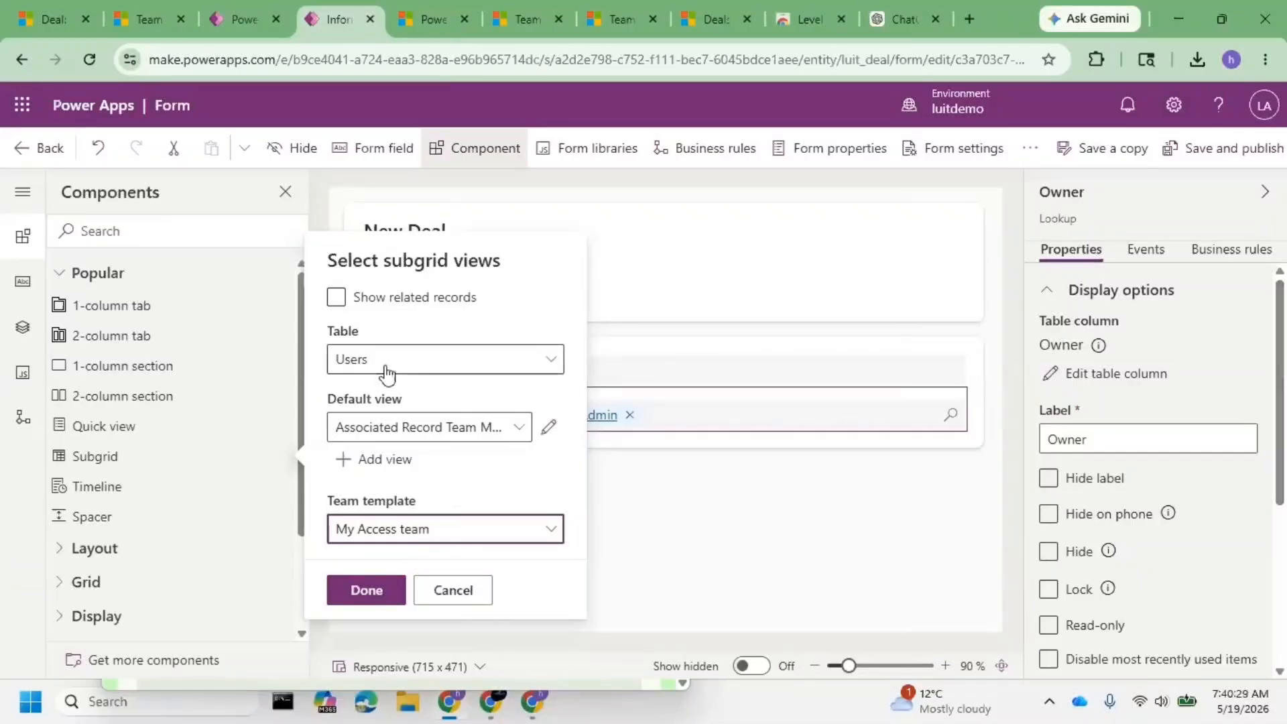
- Toggle Show related records on and off again, then re-pick Users as the table
left_click(416, 373)
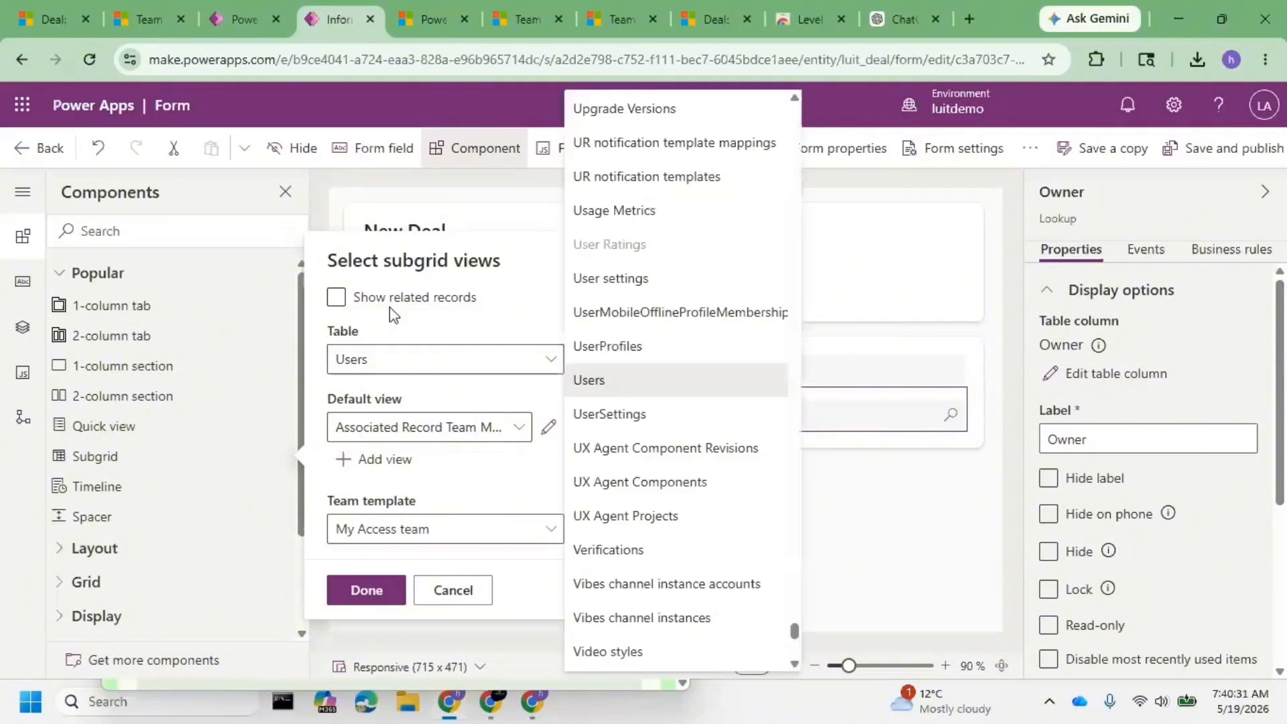
left_click(343, 305)
left_click(344, 305)
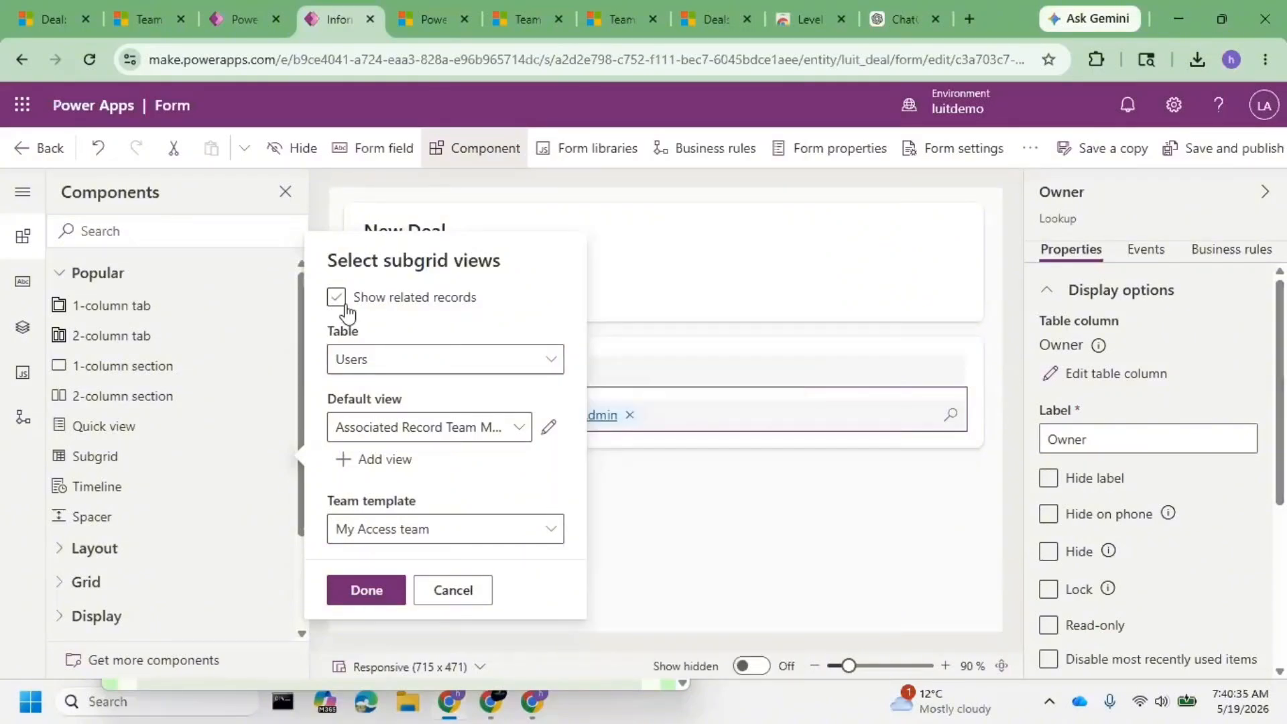
left_click(345, 306)
left_click(370, 460)
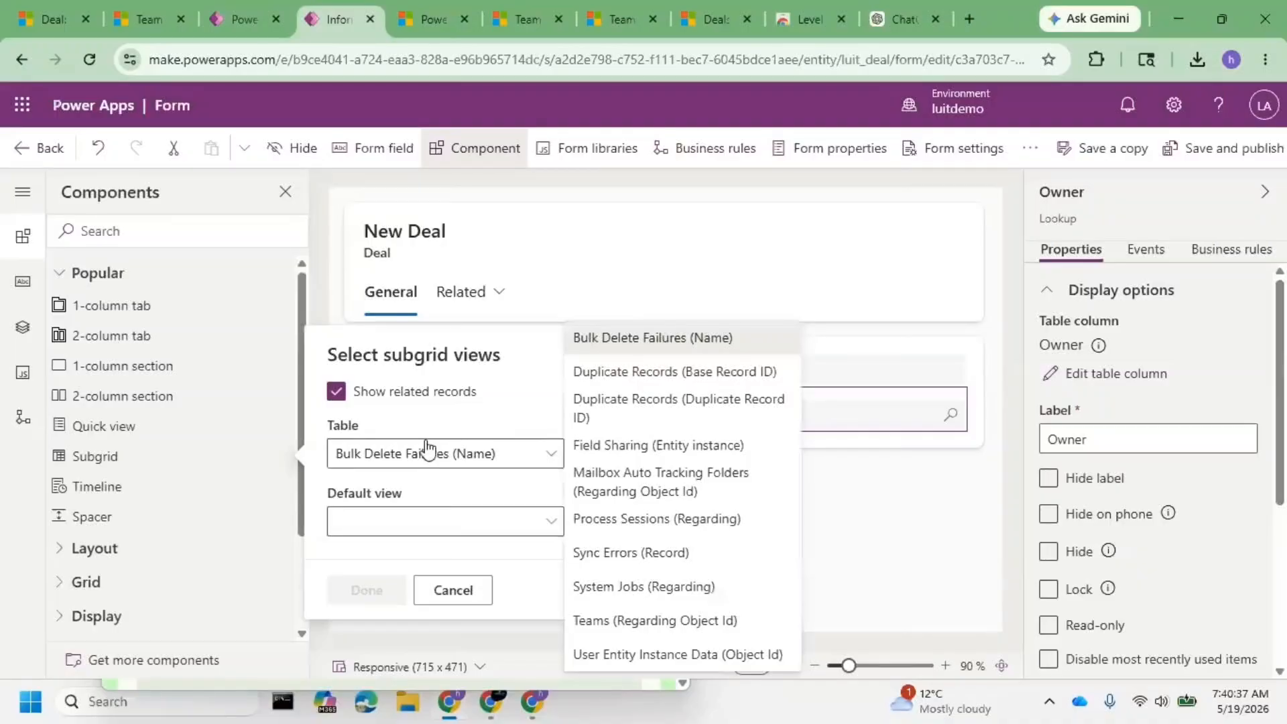
left_click(368, 419)
left_click(389, 391)
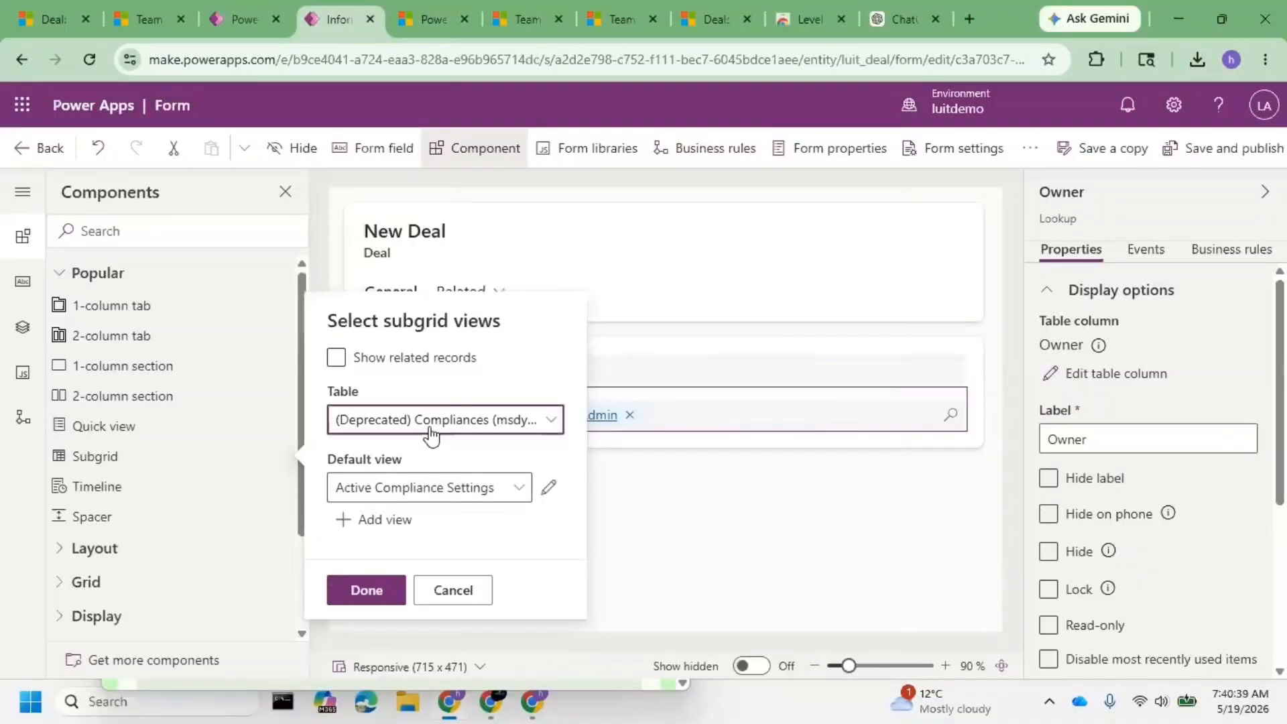
left_click(430, 434)
scroll(782, 220, "down", 20)
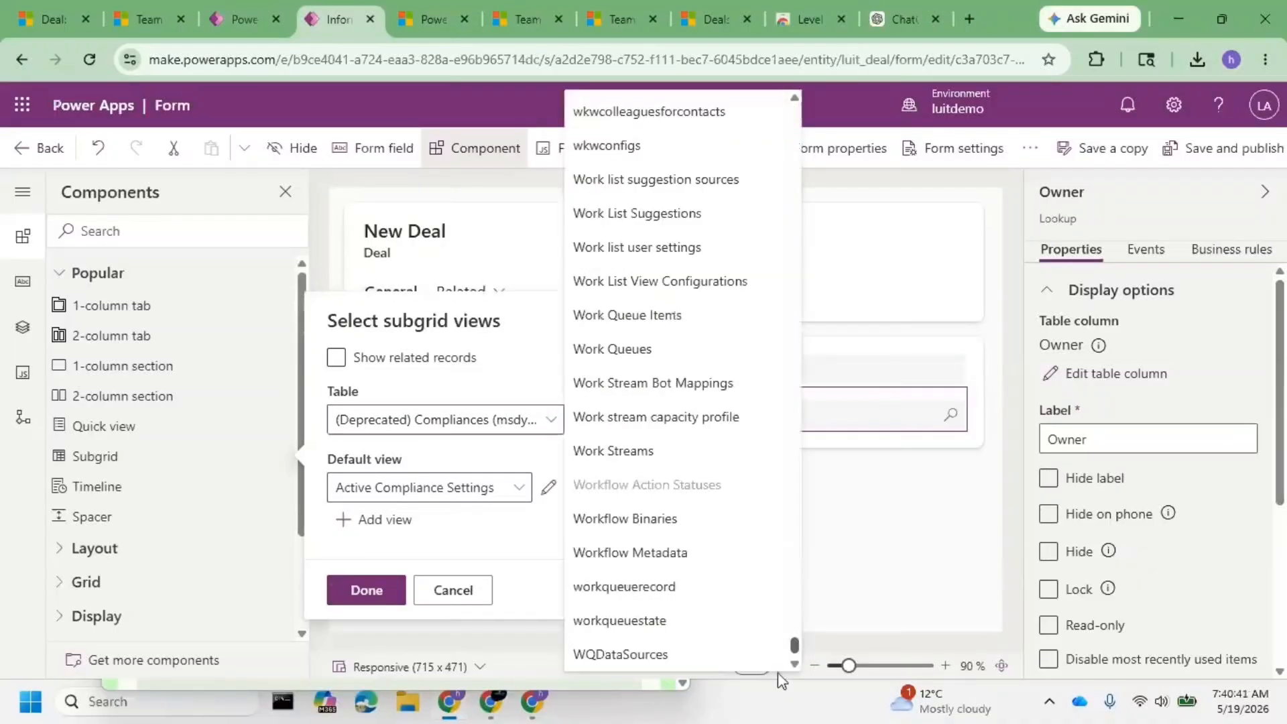
scroll(673, 482, "up", 4)
scroll(673, 482, "up", 4)
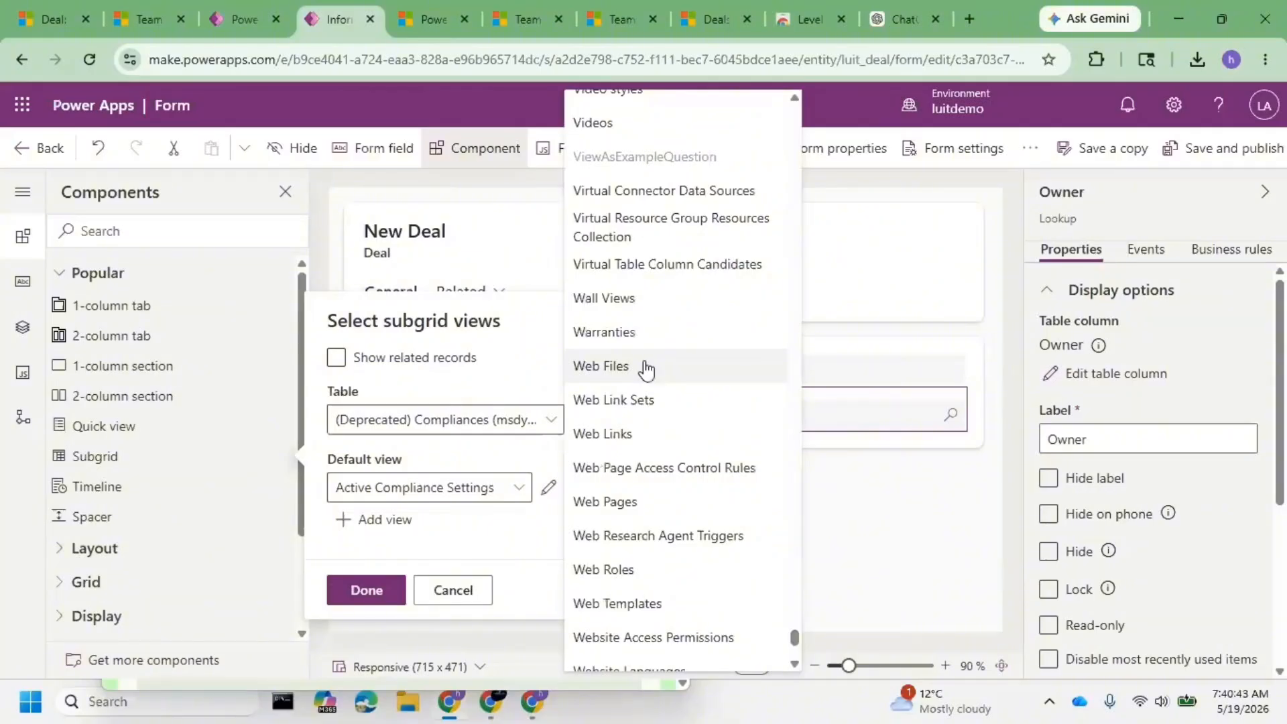
scroll(646, 368, "up", 8)
left_click(630, 473)
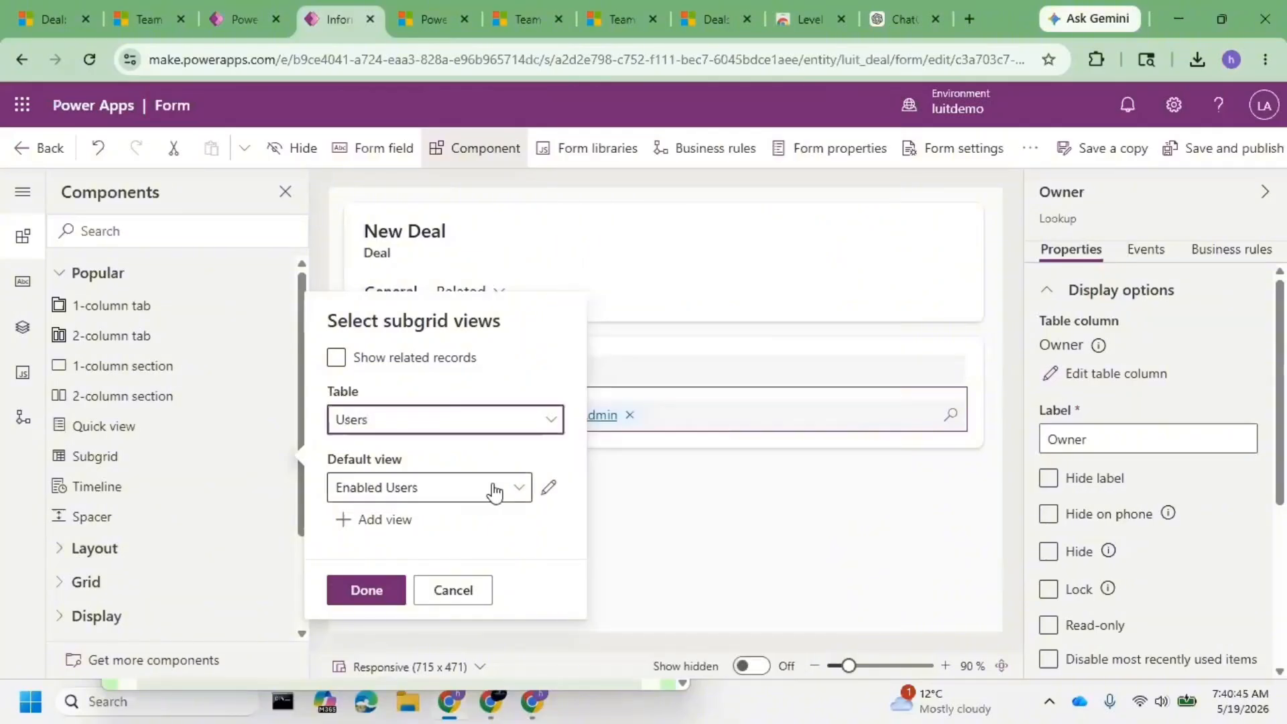
- Reselect Associated Record Team Members and verify the name of the My Access team template record
left_click(439, 493)
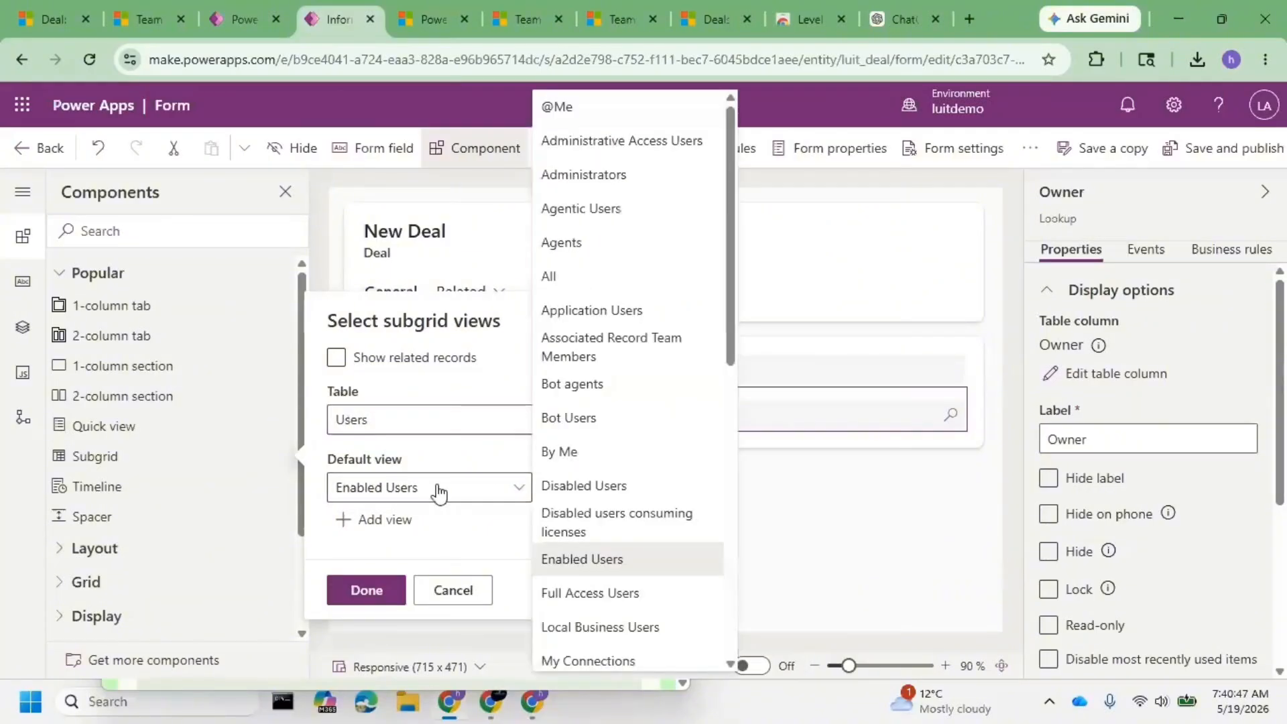
left_click(647, 348)
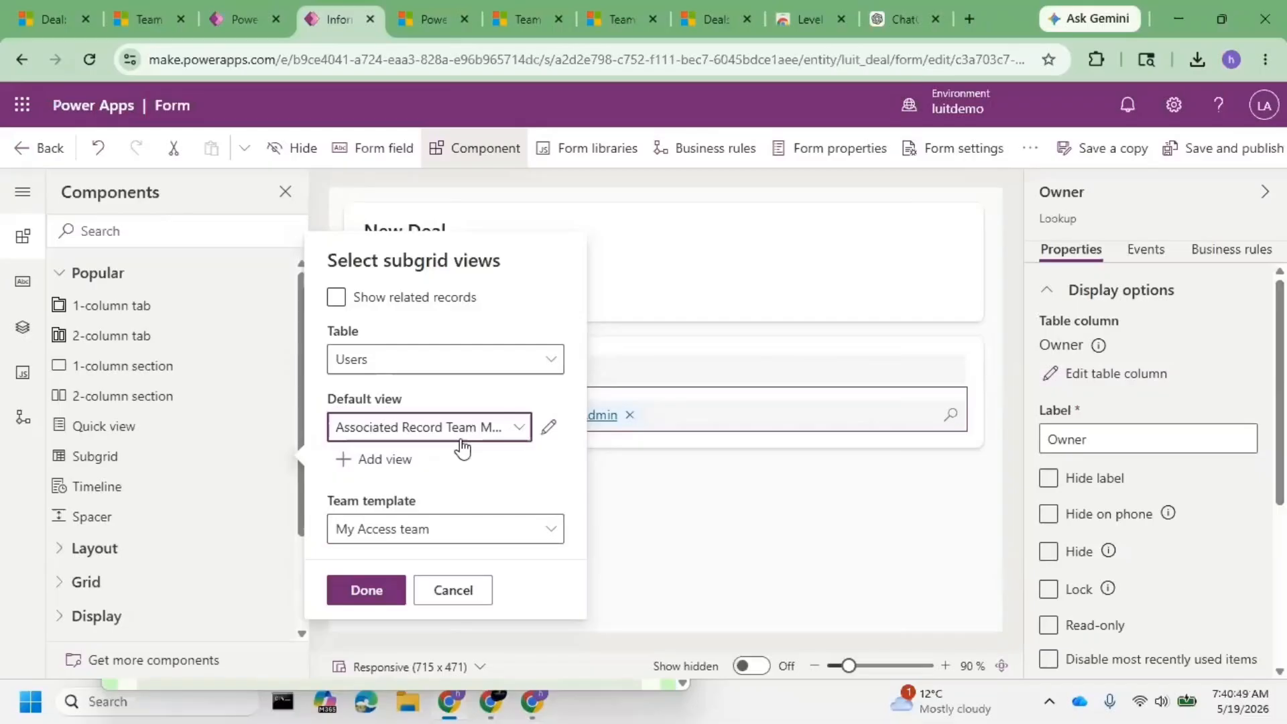
left_click(432, 529)
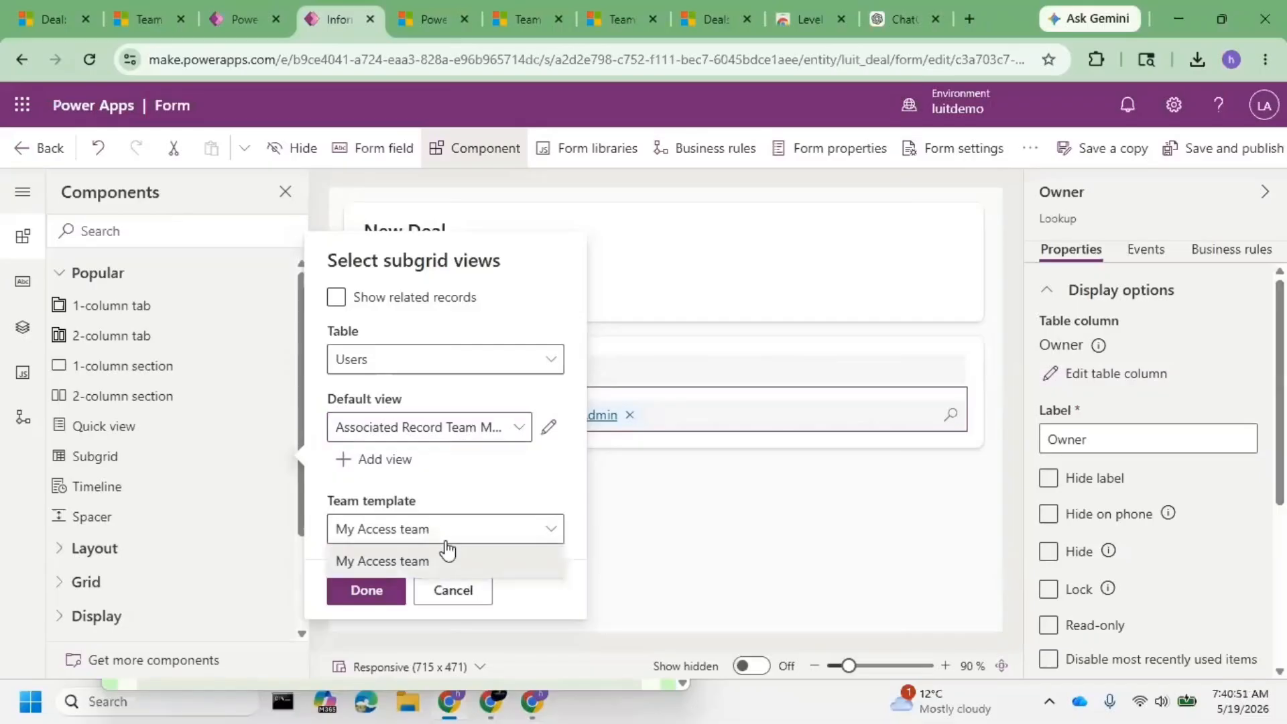
left_click(146, 20)
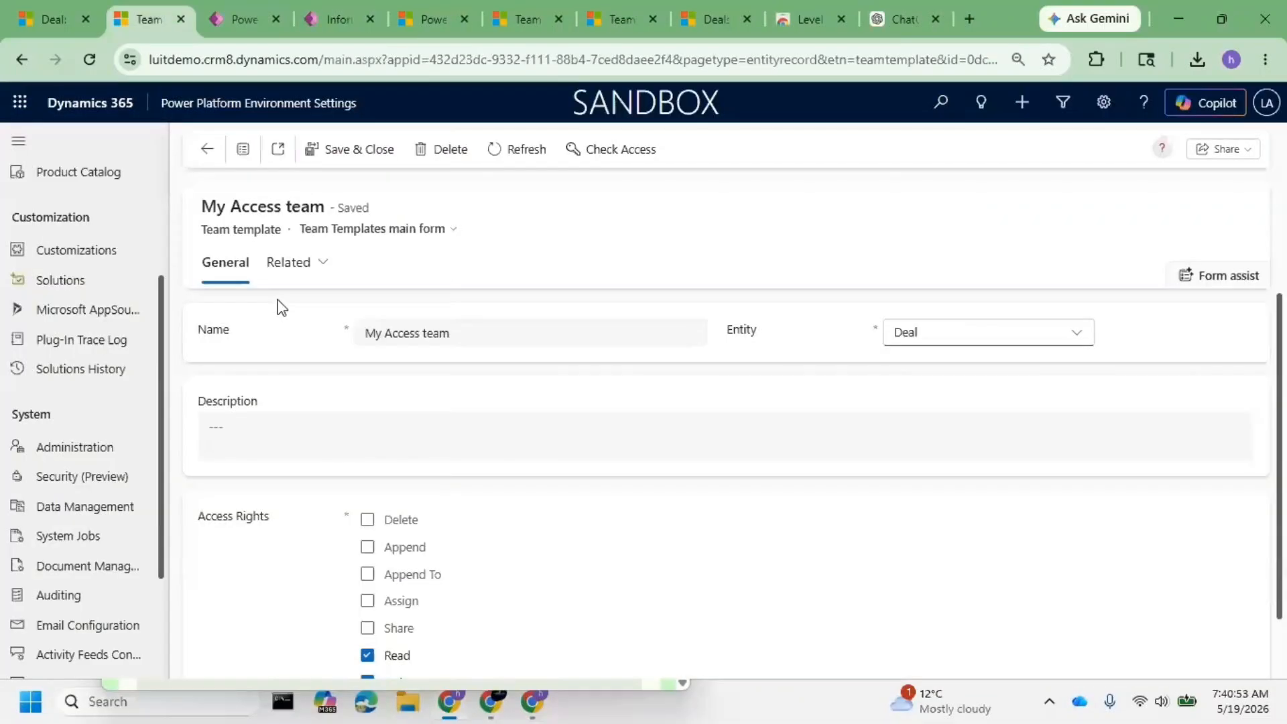
triple_click(244, 210)
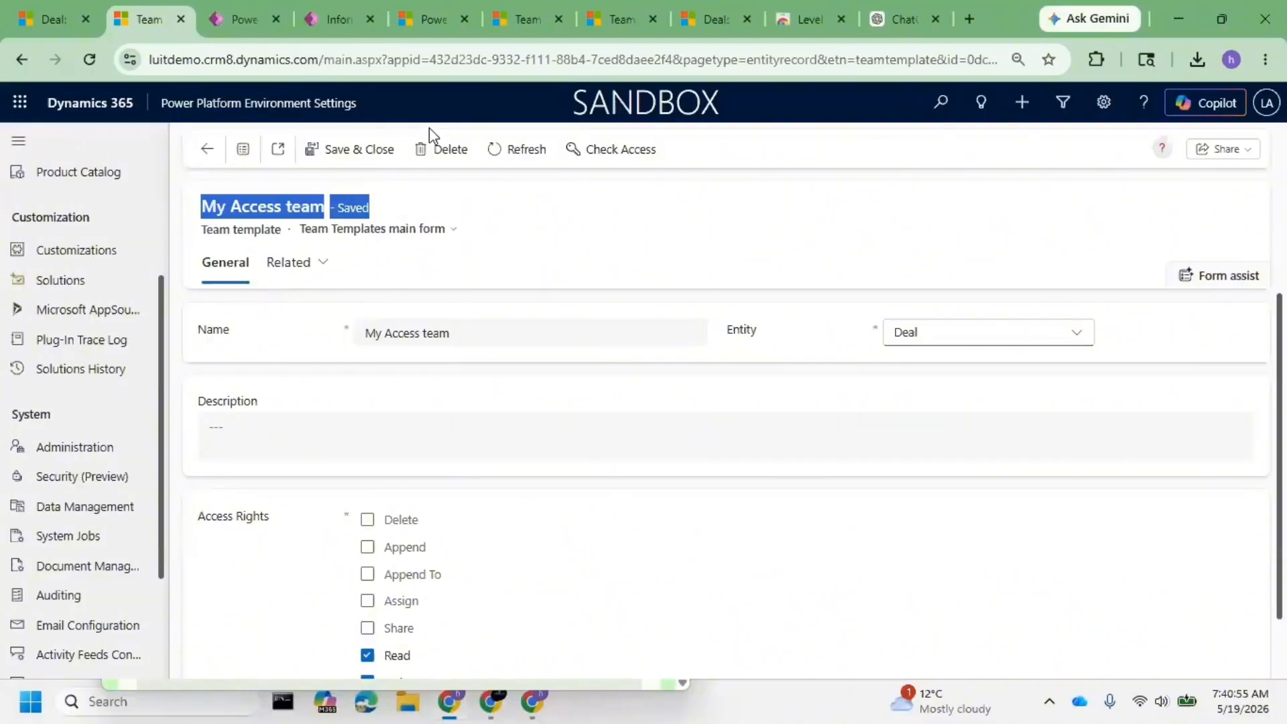
left_click(335, 20)
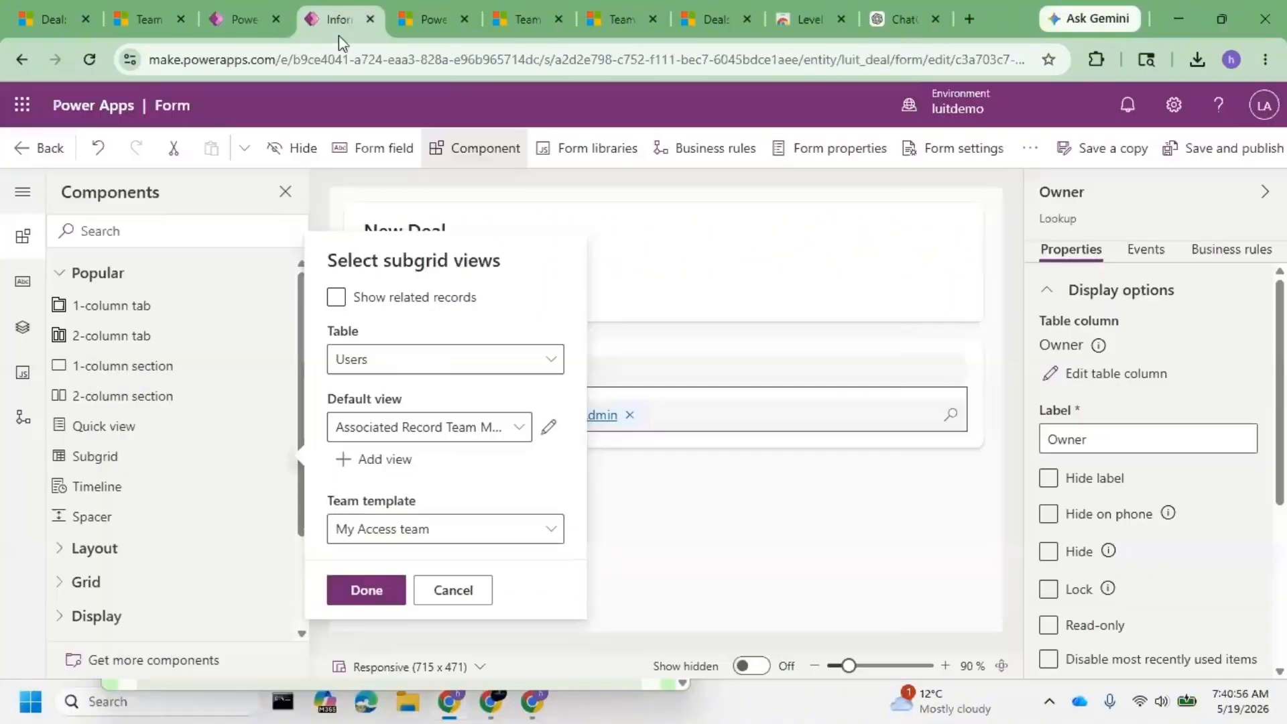
- Add the Users subgrid, relabel it 'Access Teams', and save and publish the Deal form
left_click(366, 591)
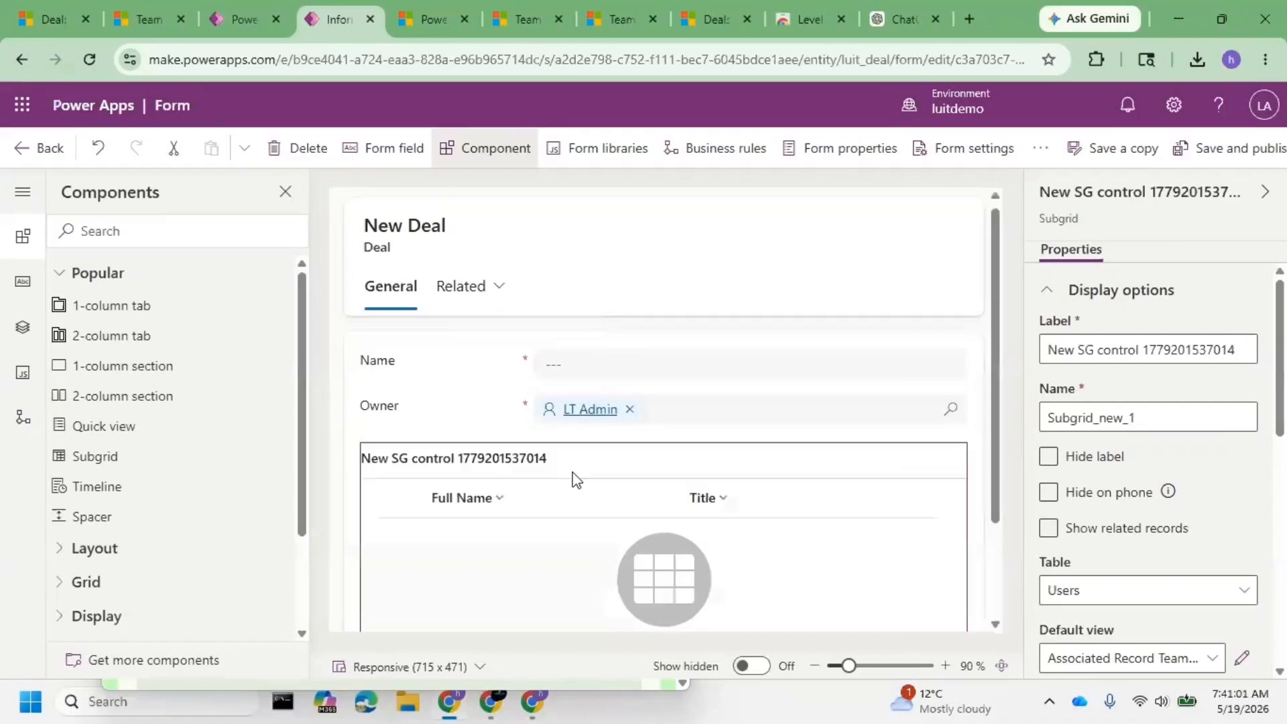
triple_click(1110, 349)
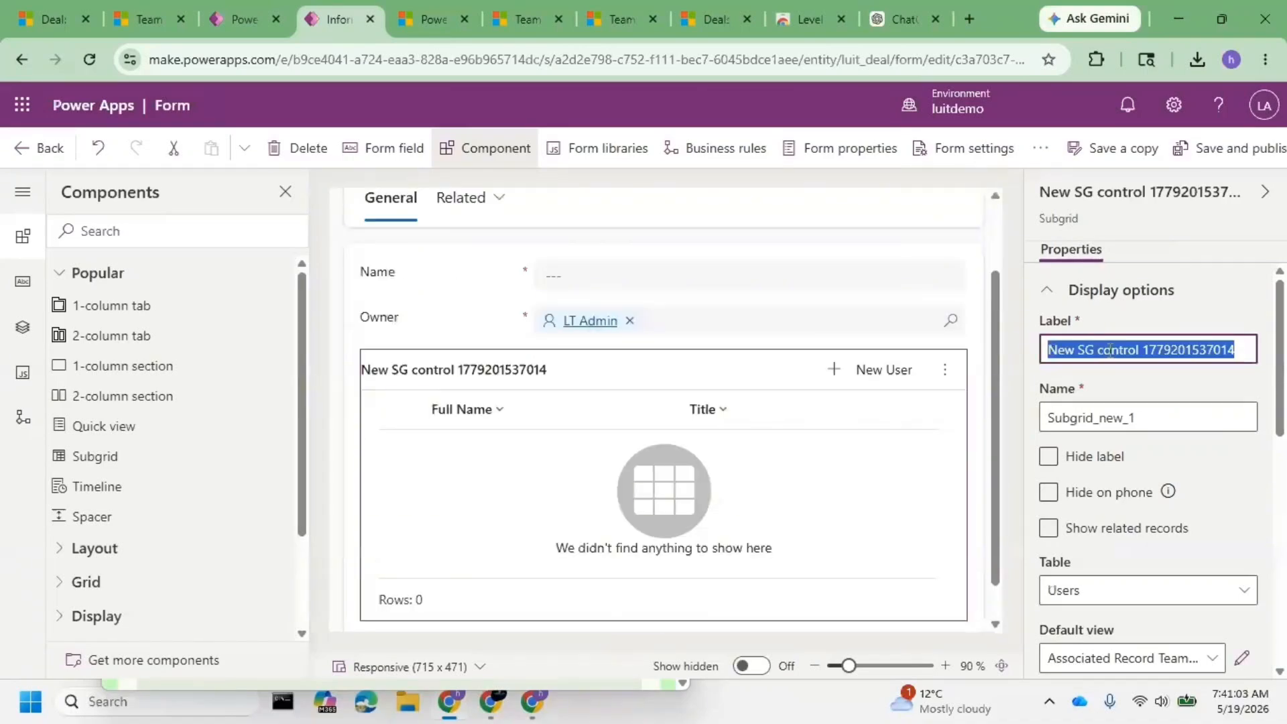
type("Access ")
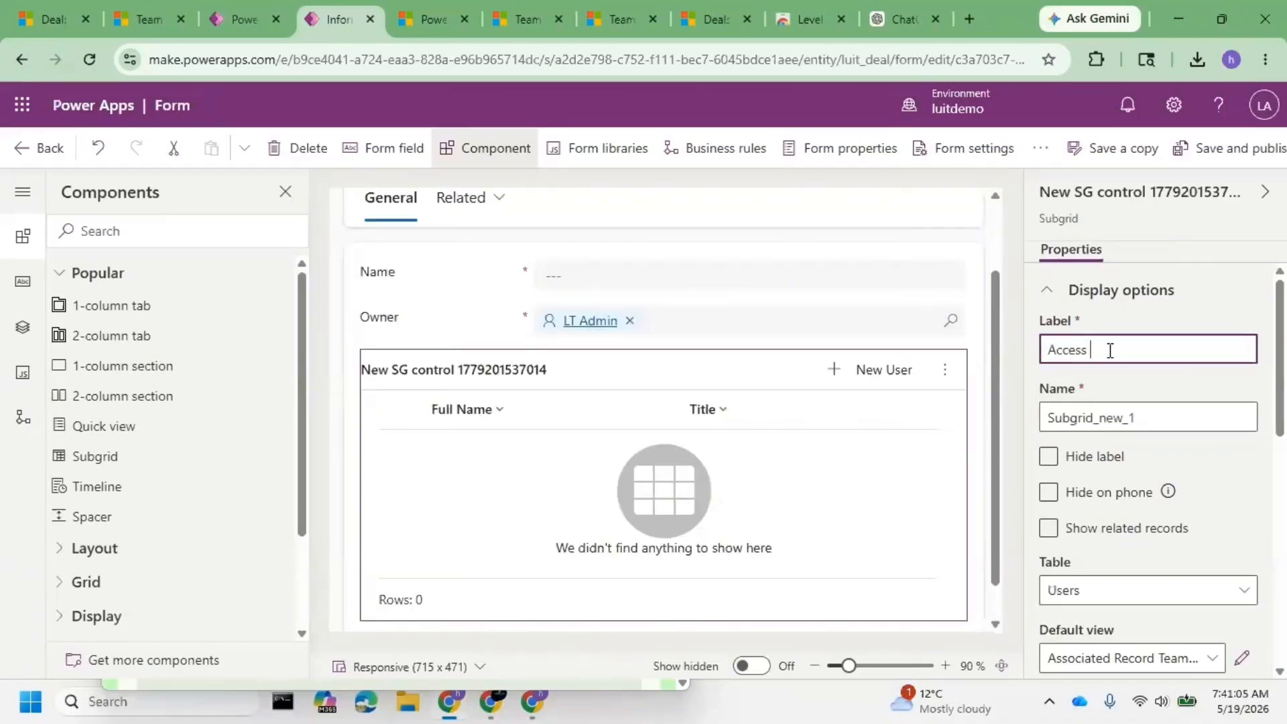
type("Teams")
left_click(1248, 164)
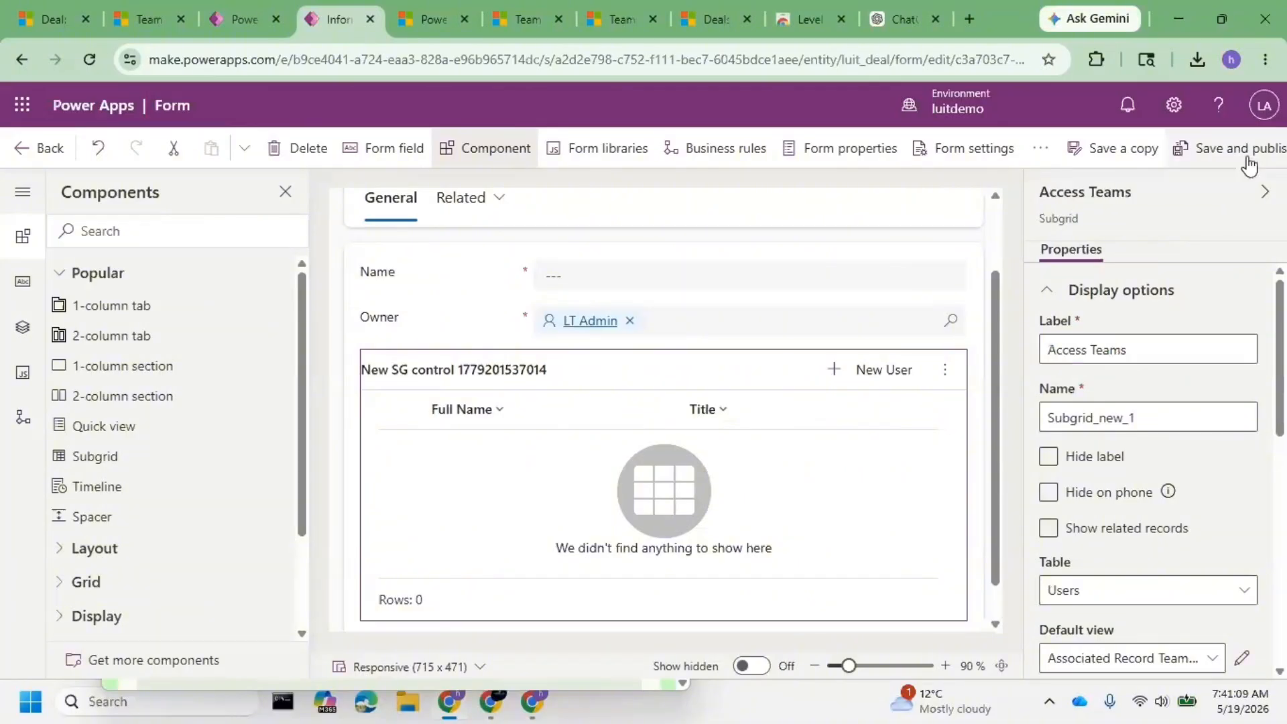
left_click(1244, 158)
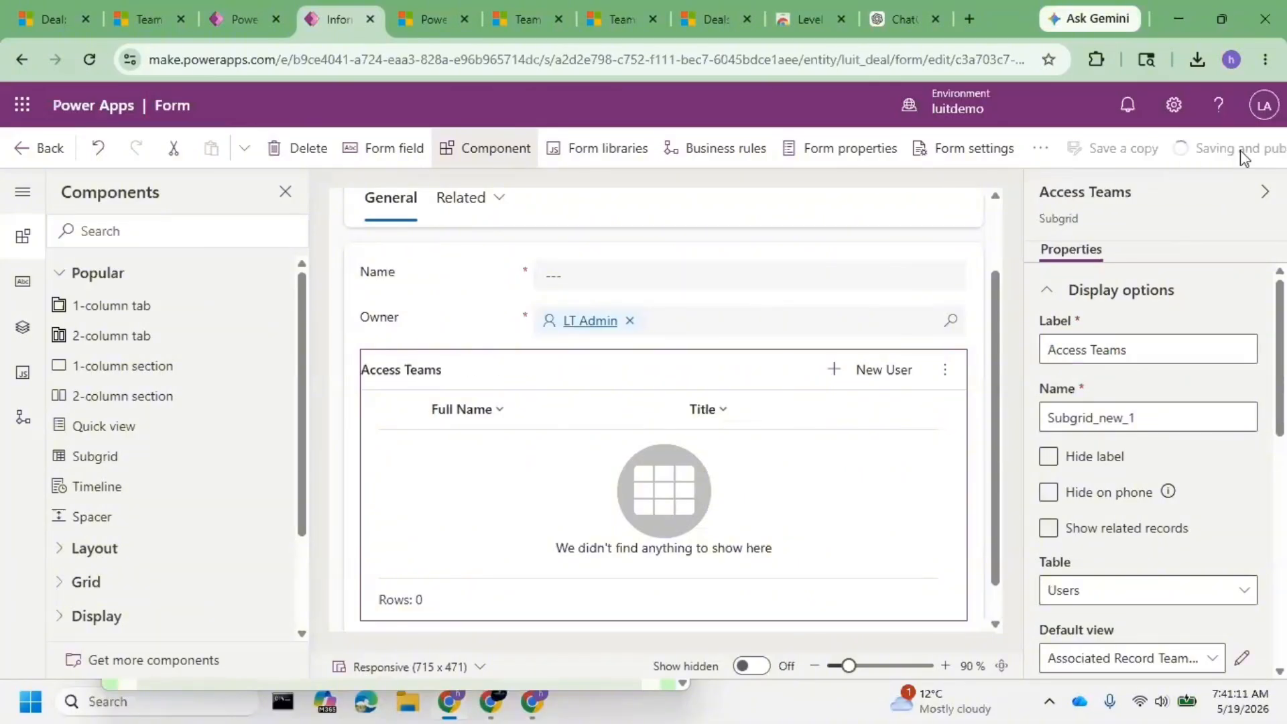
left_click(906, 19)
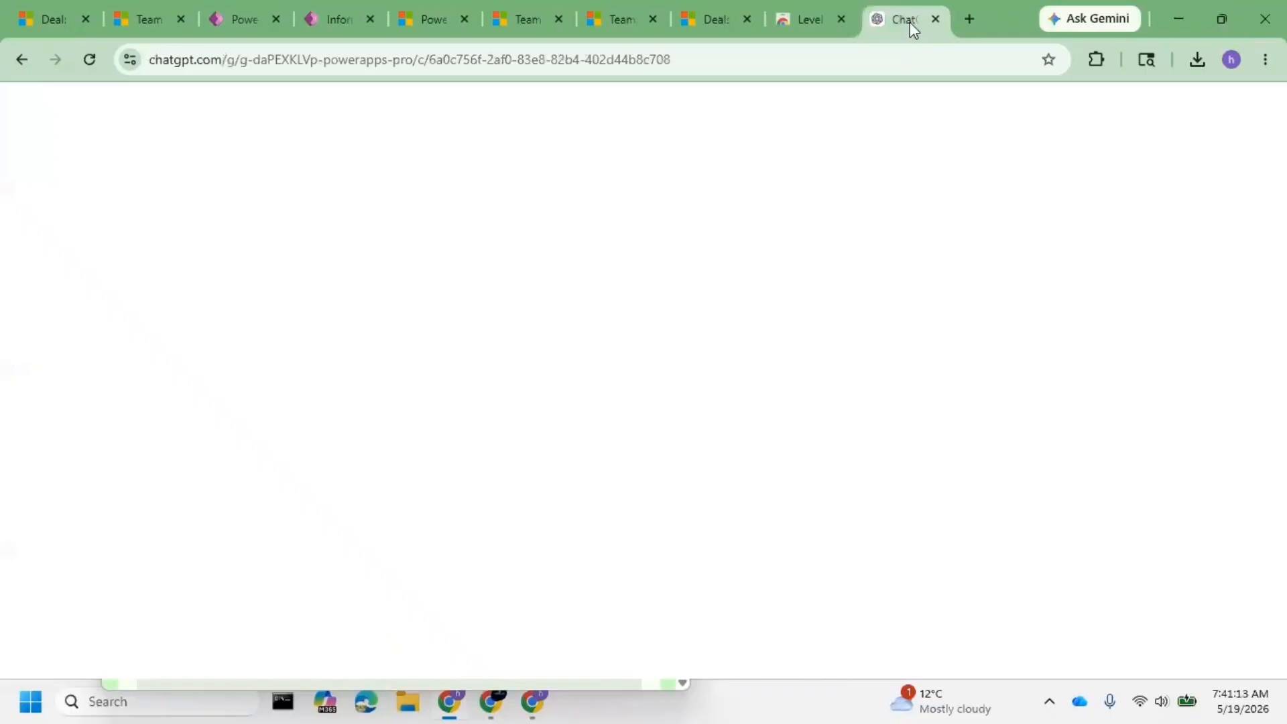
- Review the guide's subgrid steps, highlighting why users can't see records and the Access Team Template Not Showing issue
scroll(668, 335, "down", 2)
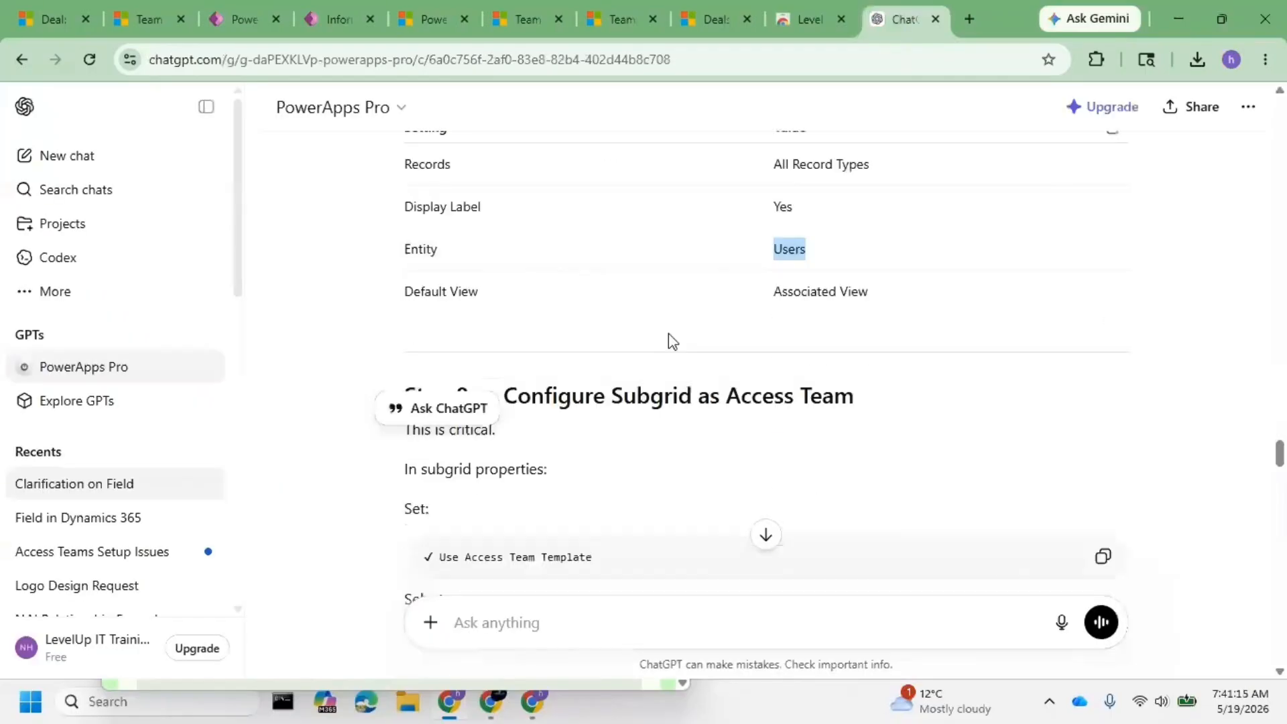
scroll(668, 334, "up", 3)
left_click(416, 351)
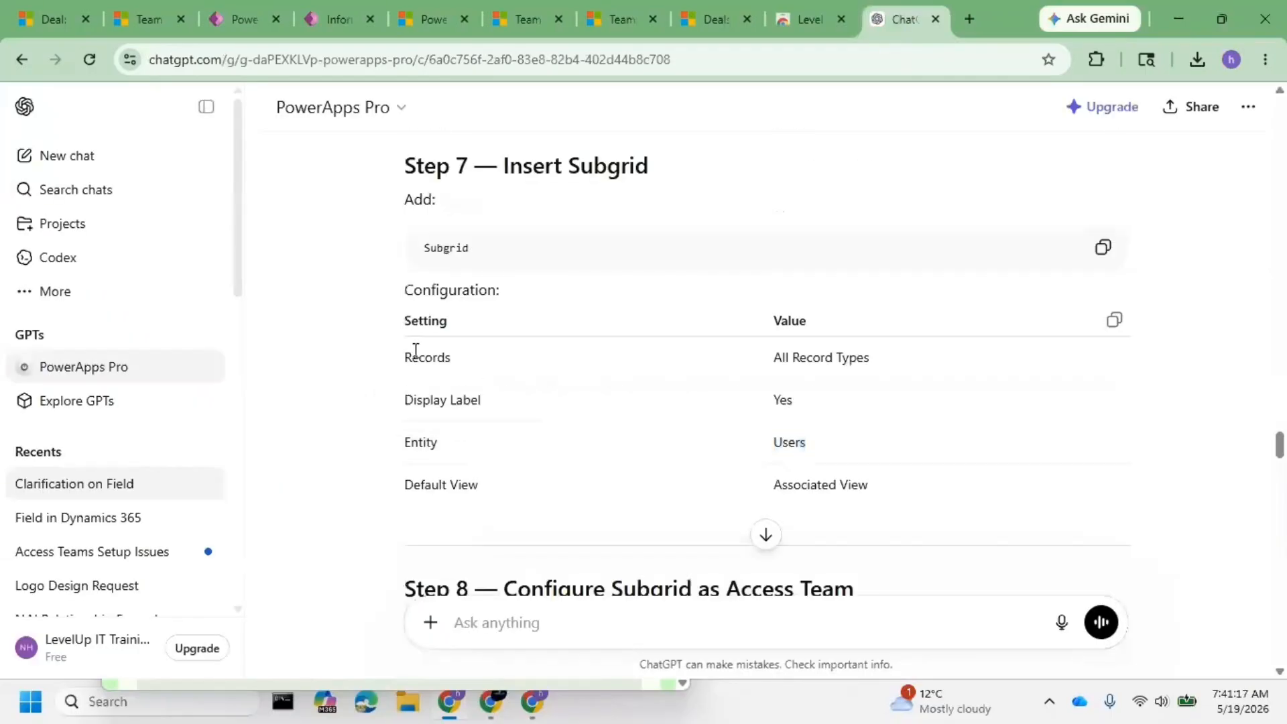
scroll(884, 482, "down", 4)
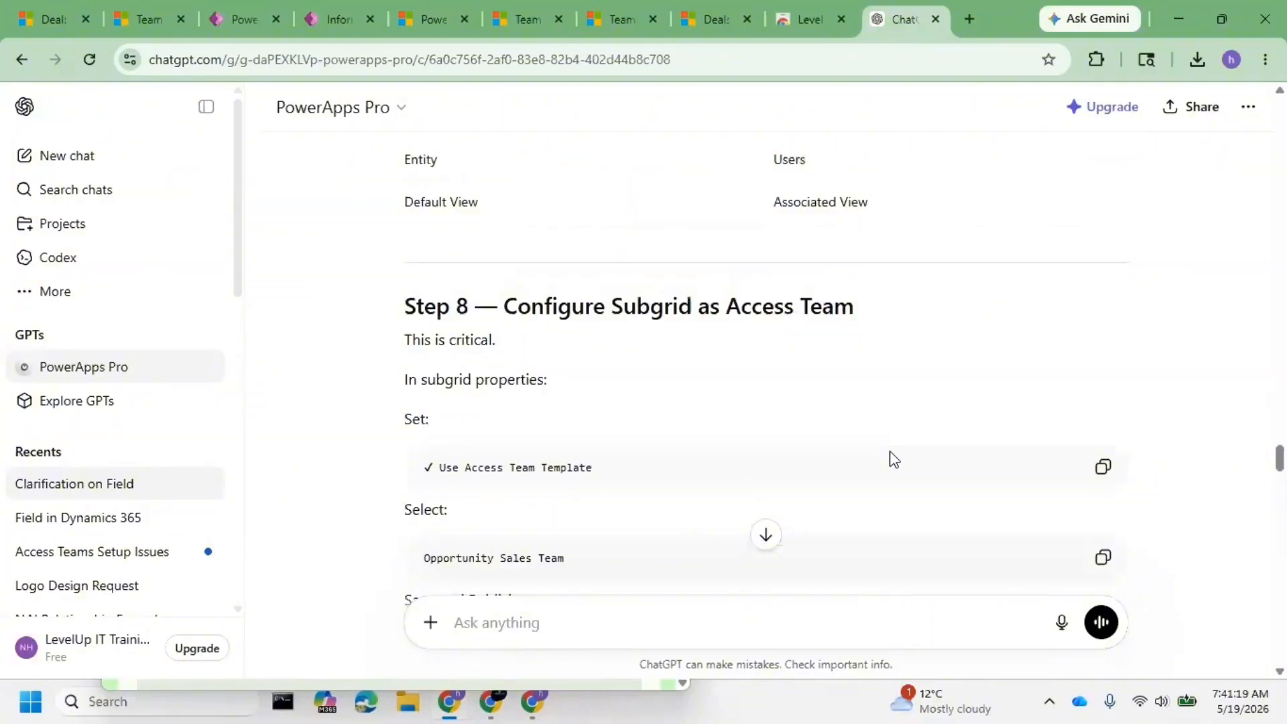
scroll(754, 322, "down", 10)
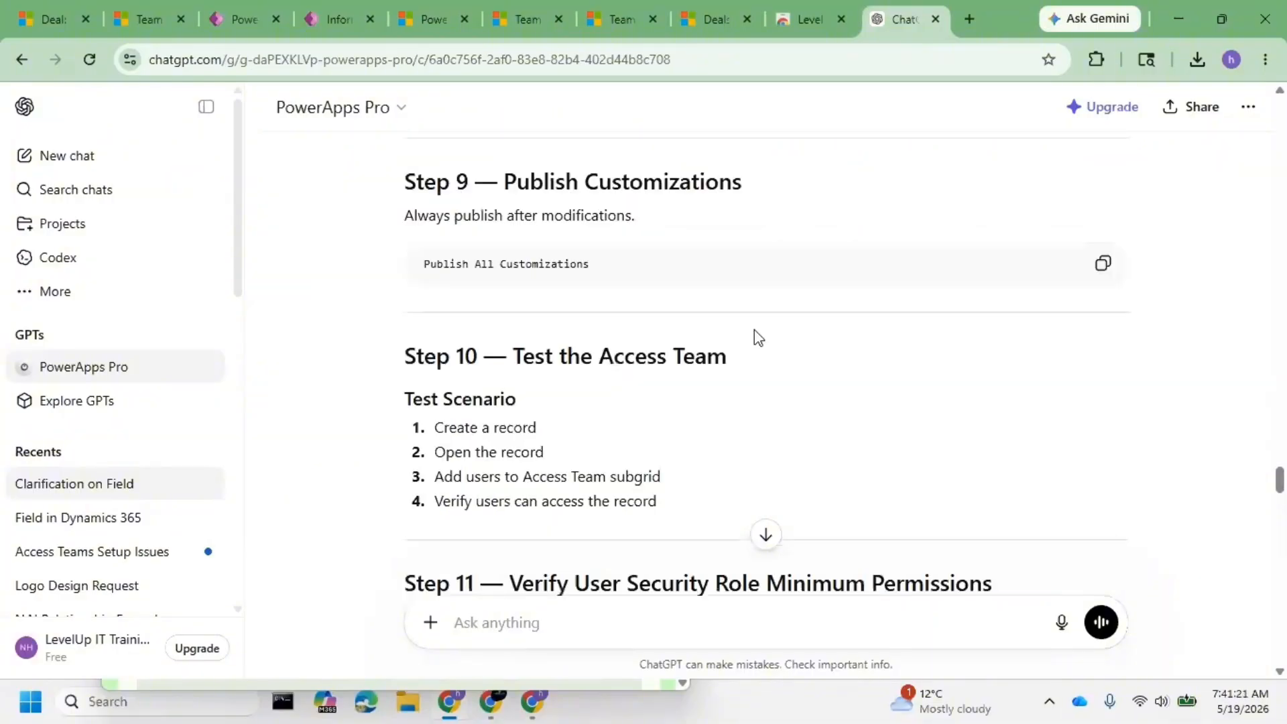
scroll(729, 399, "down", 6)
scroll(729, 400, "down", 7)
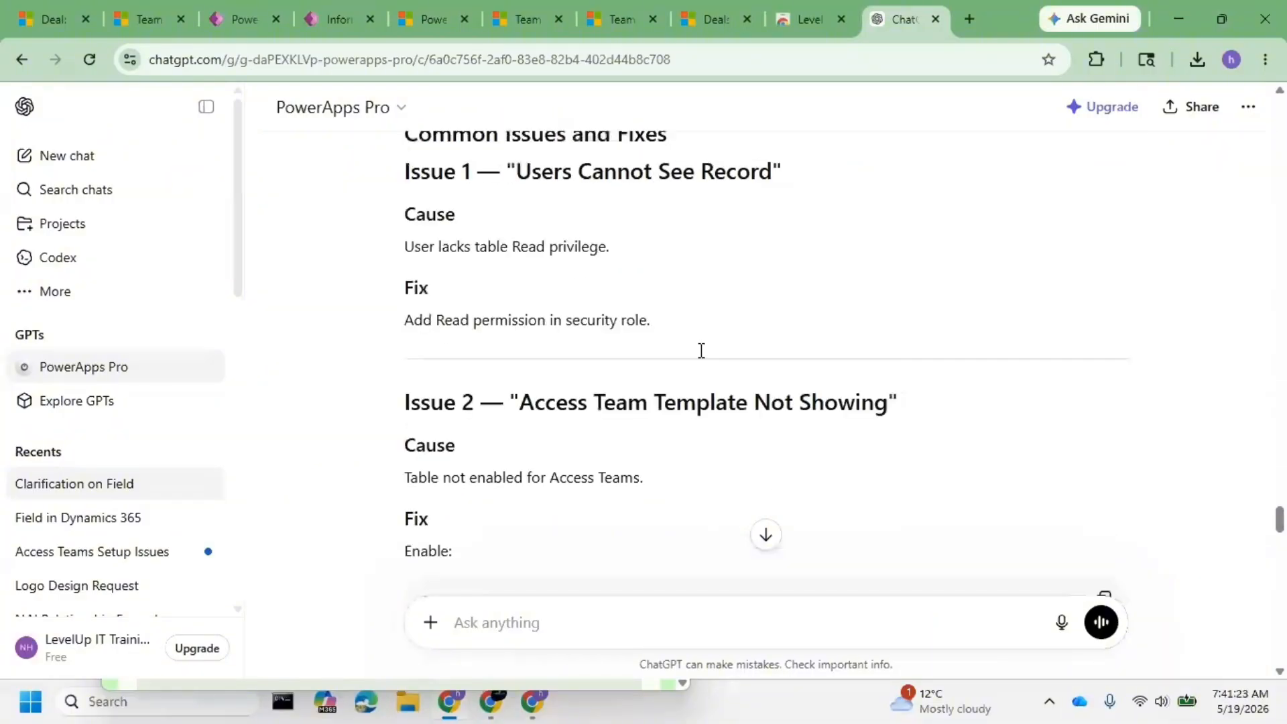
left_click_drag(439, 235, 630, 236)
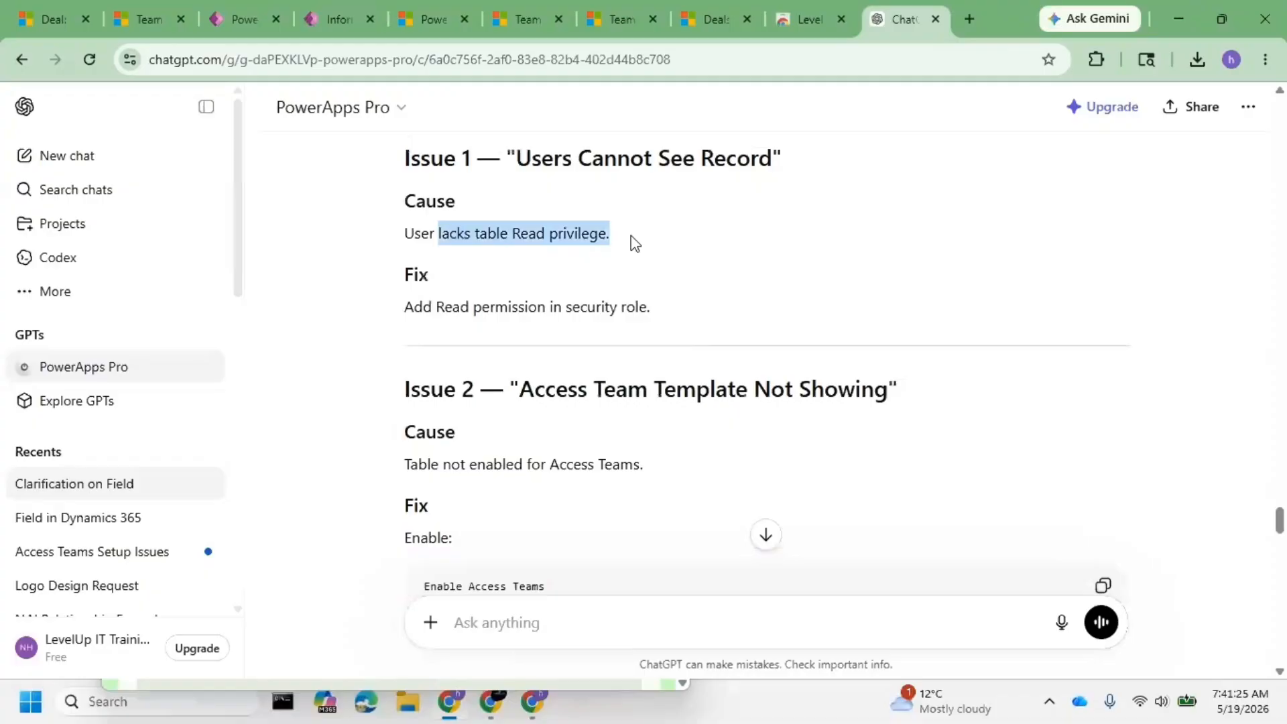
left_click_drag(520, 390, 792, 391)
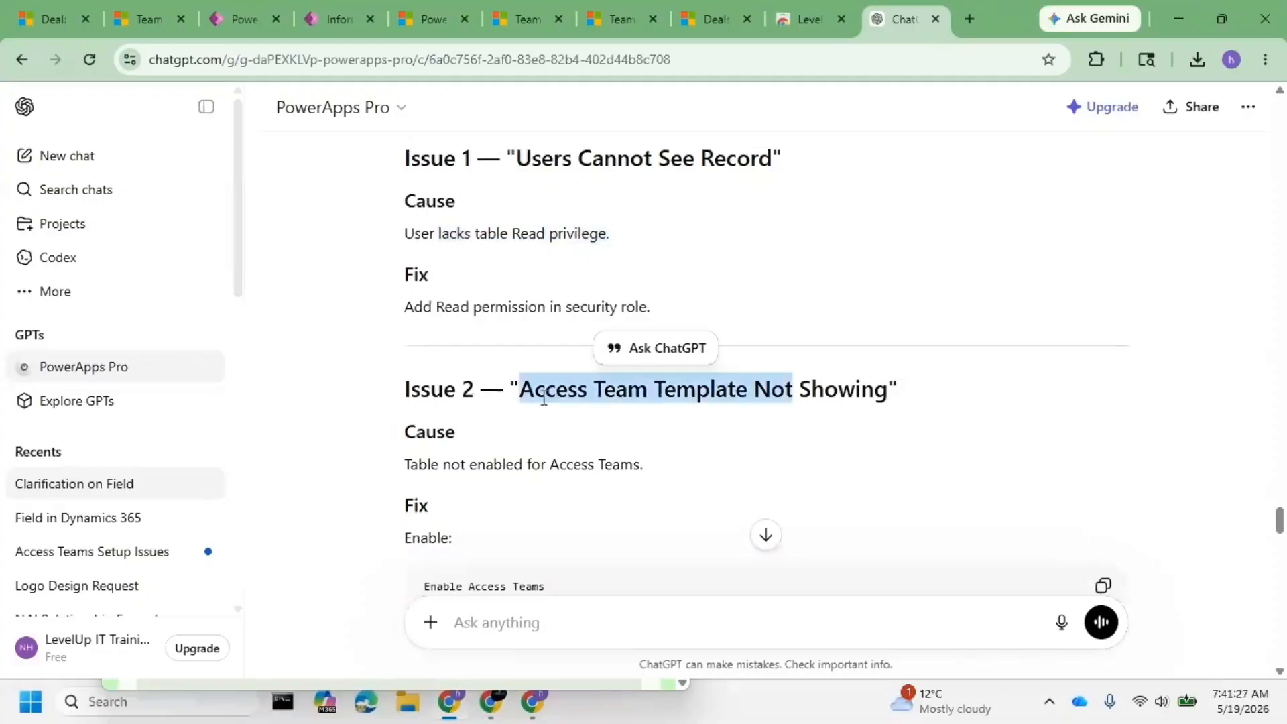
- Highlight the Issue 3 cause and the 'Use Access Team Template = Yes' setting, then return to Power Apps
scroll(543, 398, "down", 4)
left_click(441, 182)
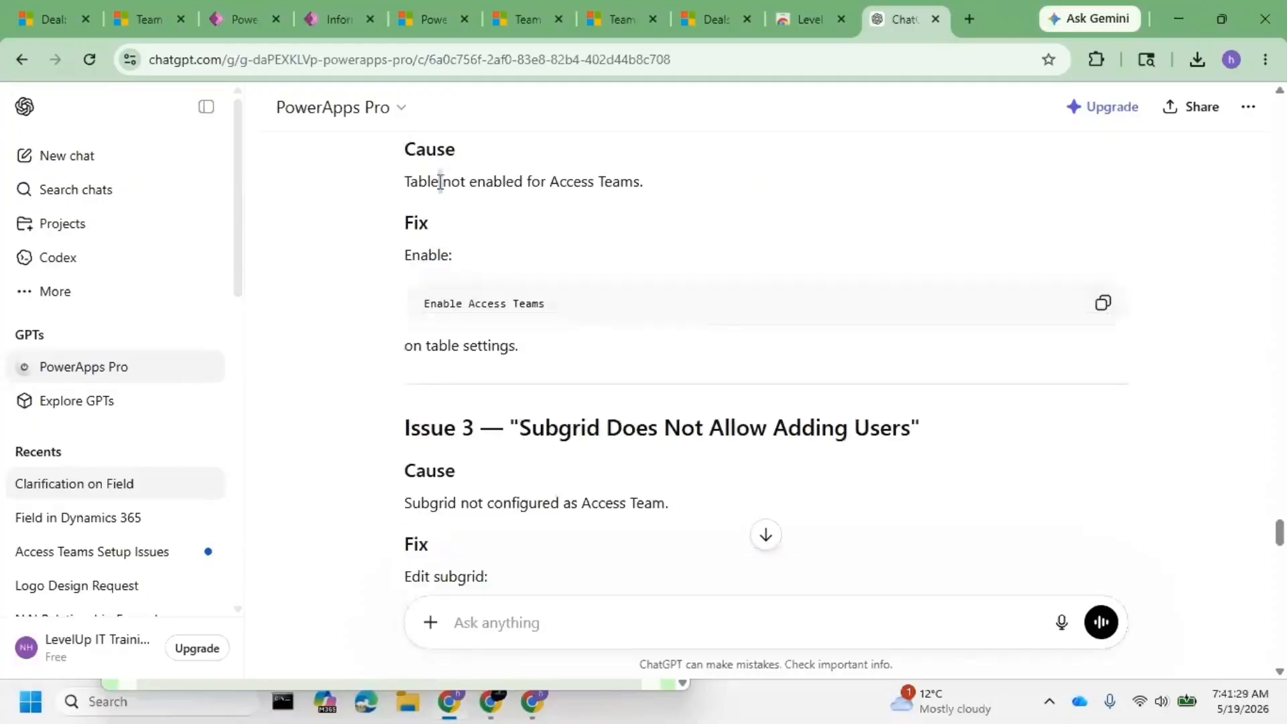
scroll(505, 452, "down", 1)
scroll(506, 450, "down", 1)
triple_click(483, 410)
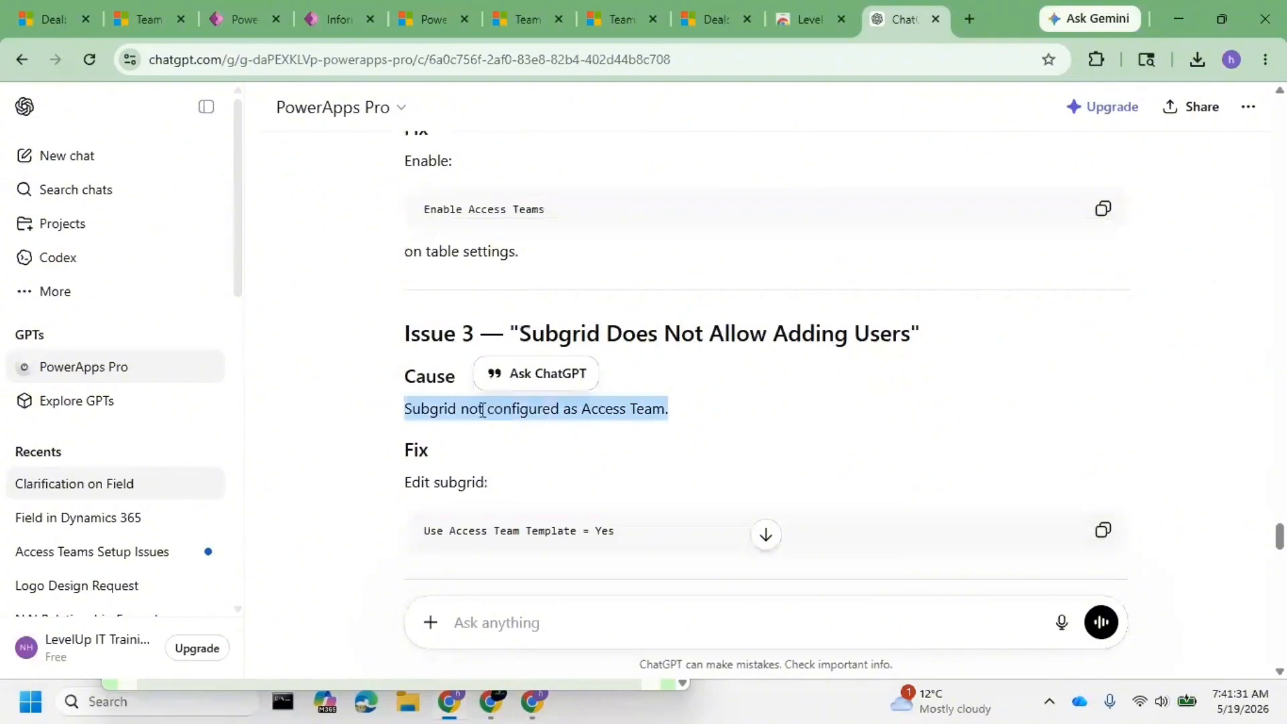
scroll(580, 471, "down", 2)
left_click(429, 421)
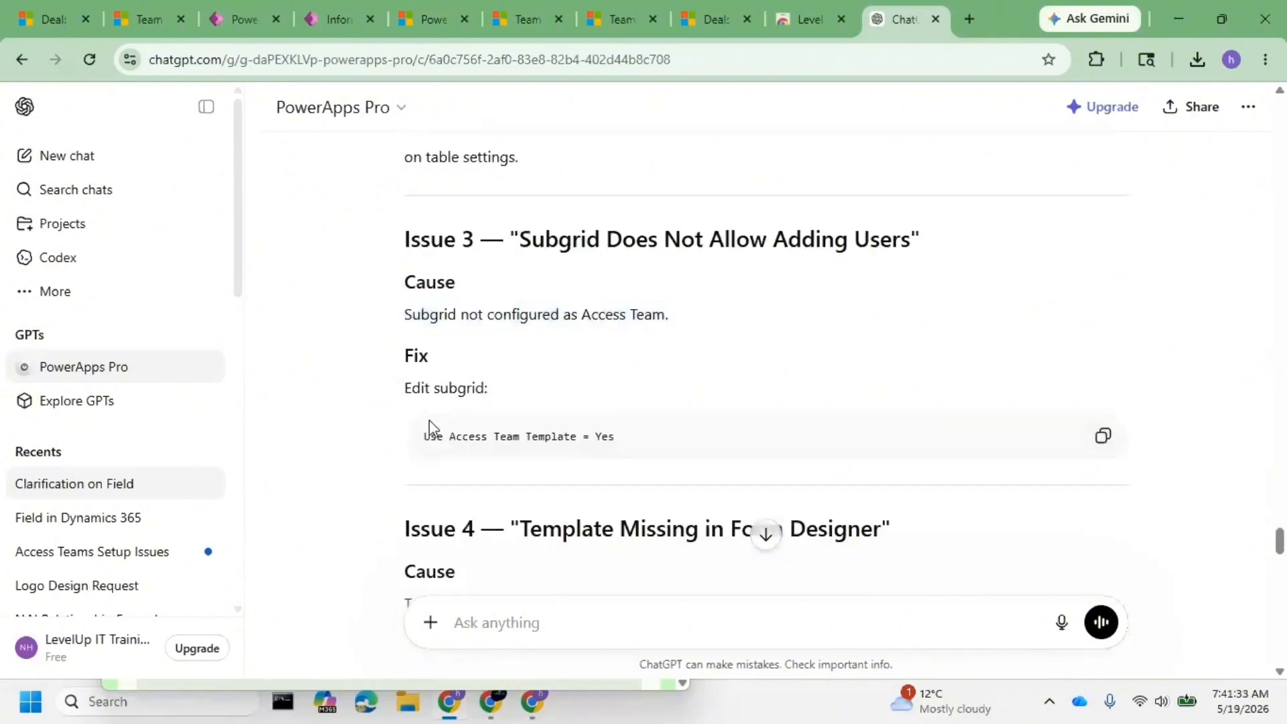
left_click_drag(429, 419, 646, 429)
scroll(646, 422, "down", 4)
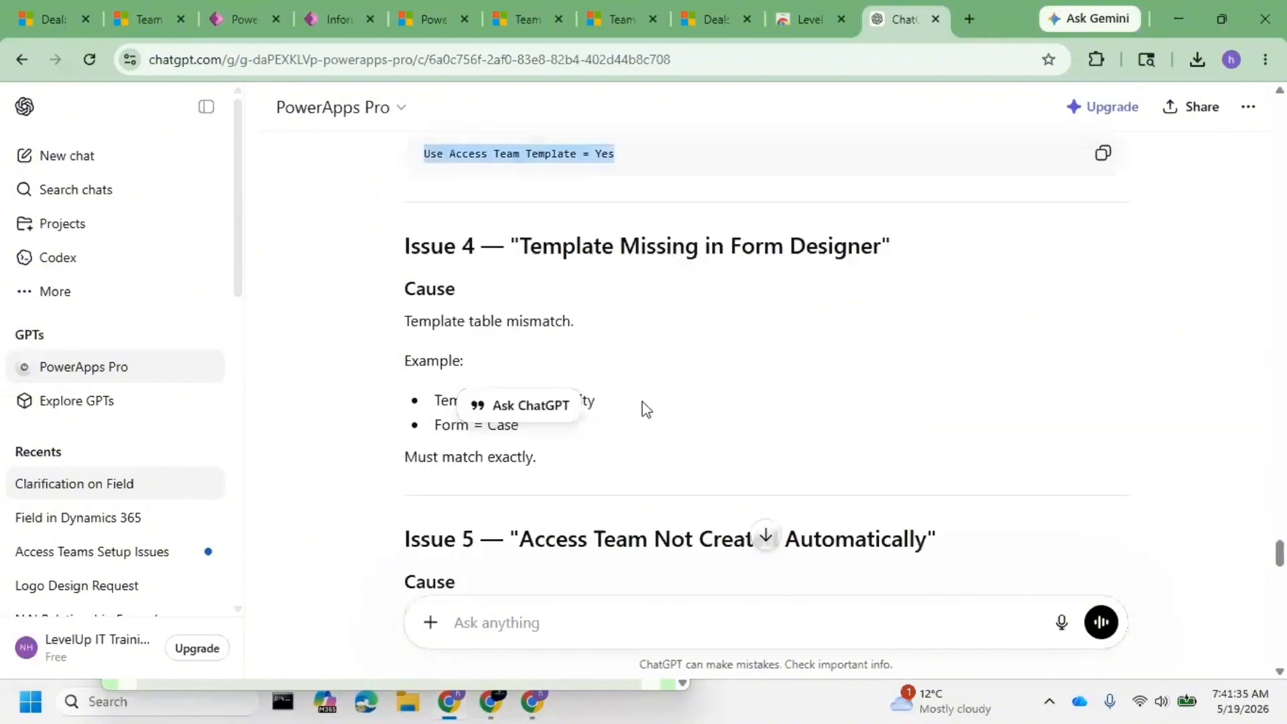
left_click(330, 19)
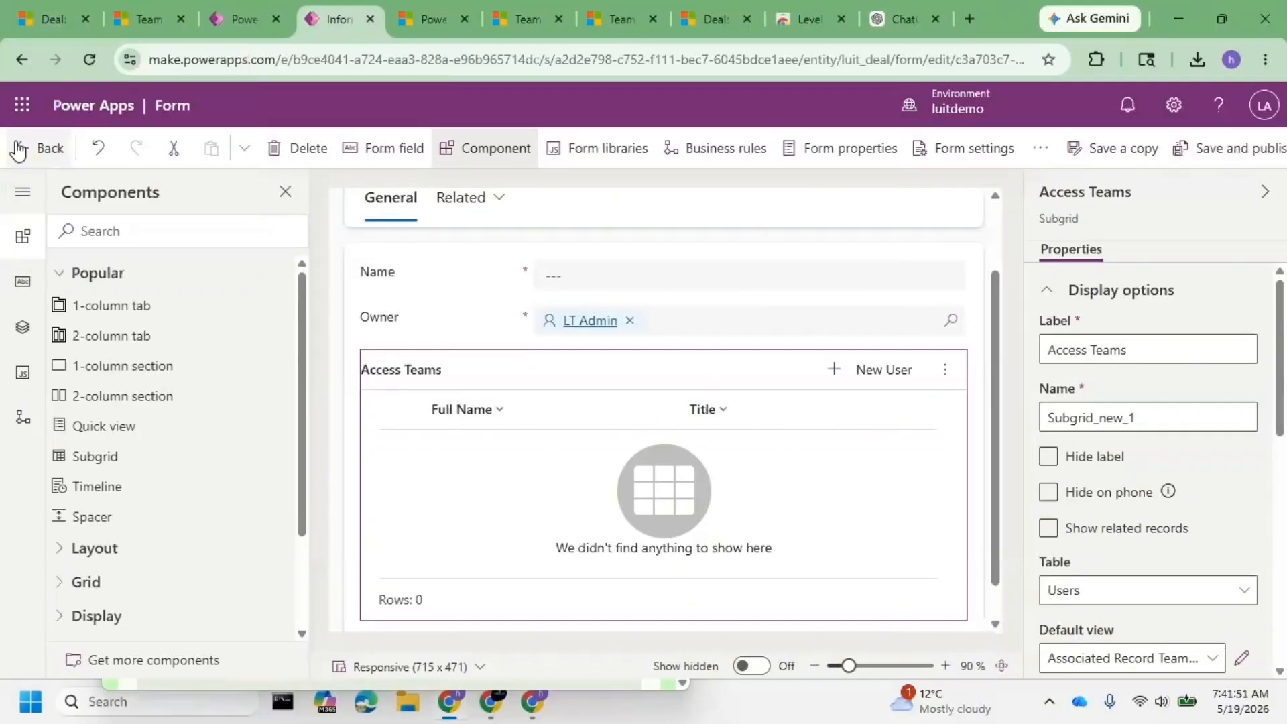
- Leave the form editor, check deal D1's old Teams subgrid, and publish all customizations from Solutions
left_click(19, 150)
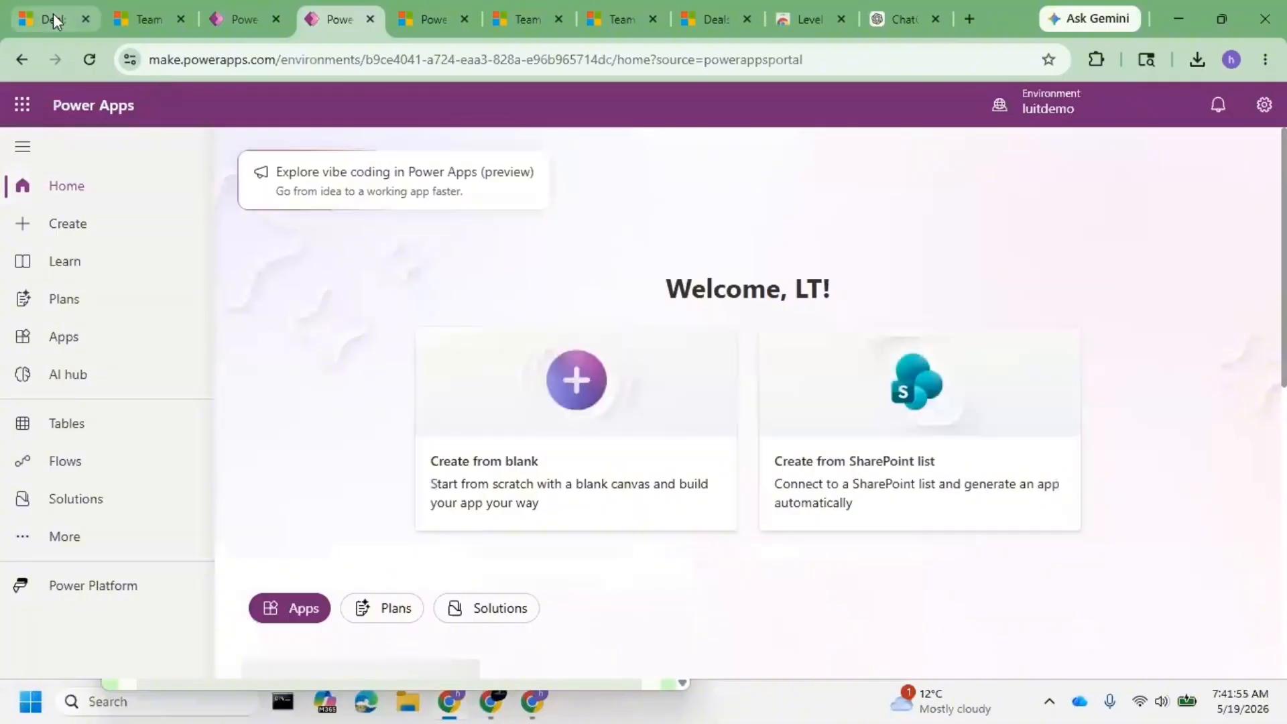
left_click(54, 19)
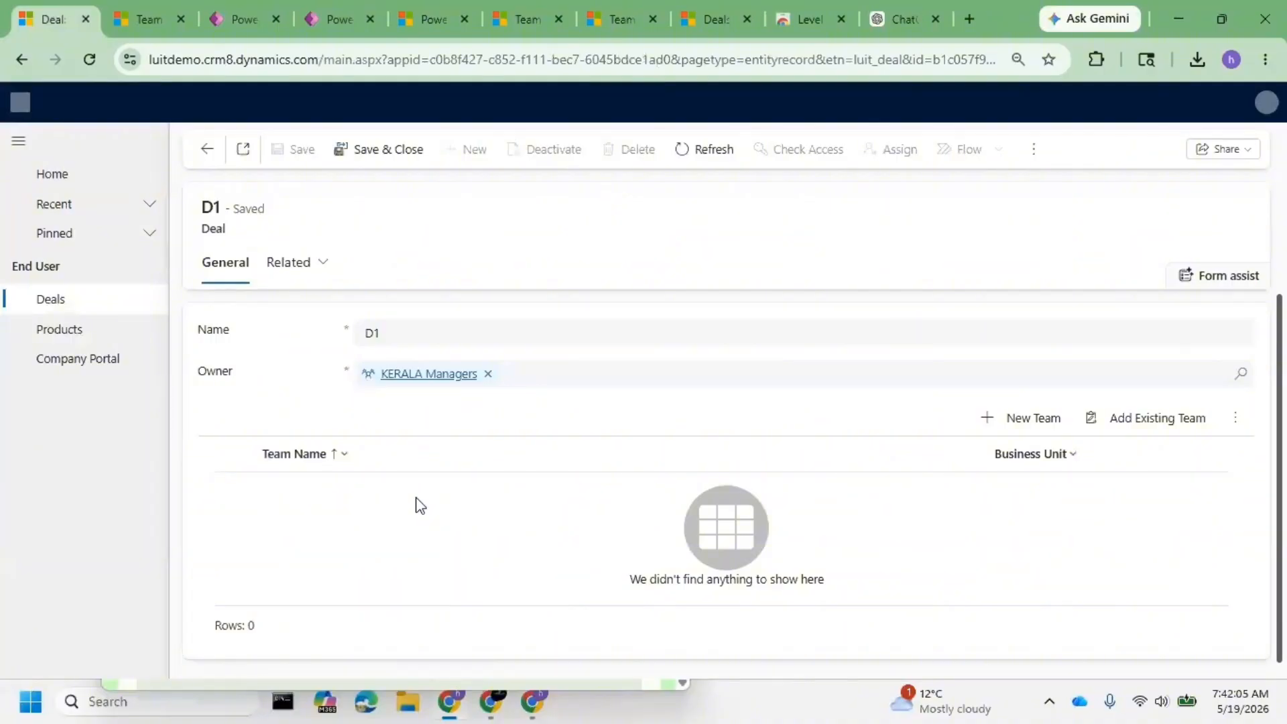
left_click(335, 21)
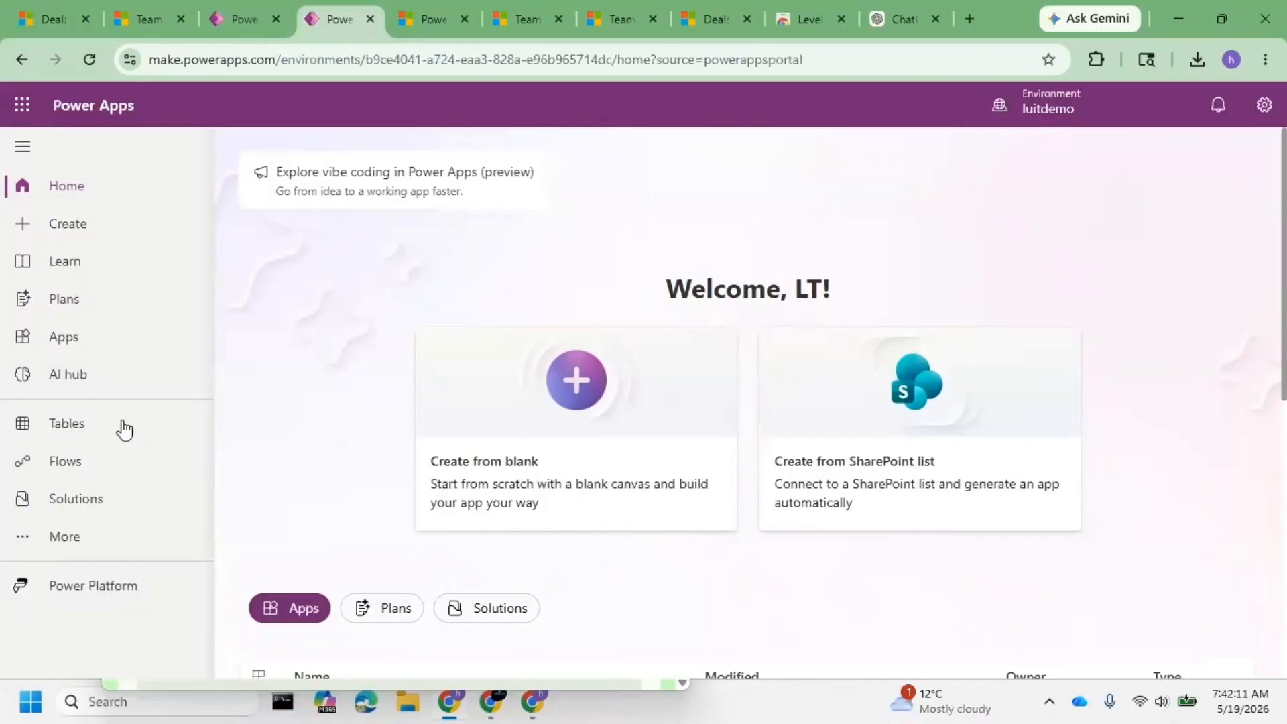
left_click(248, 22)
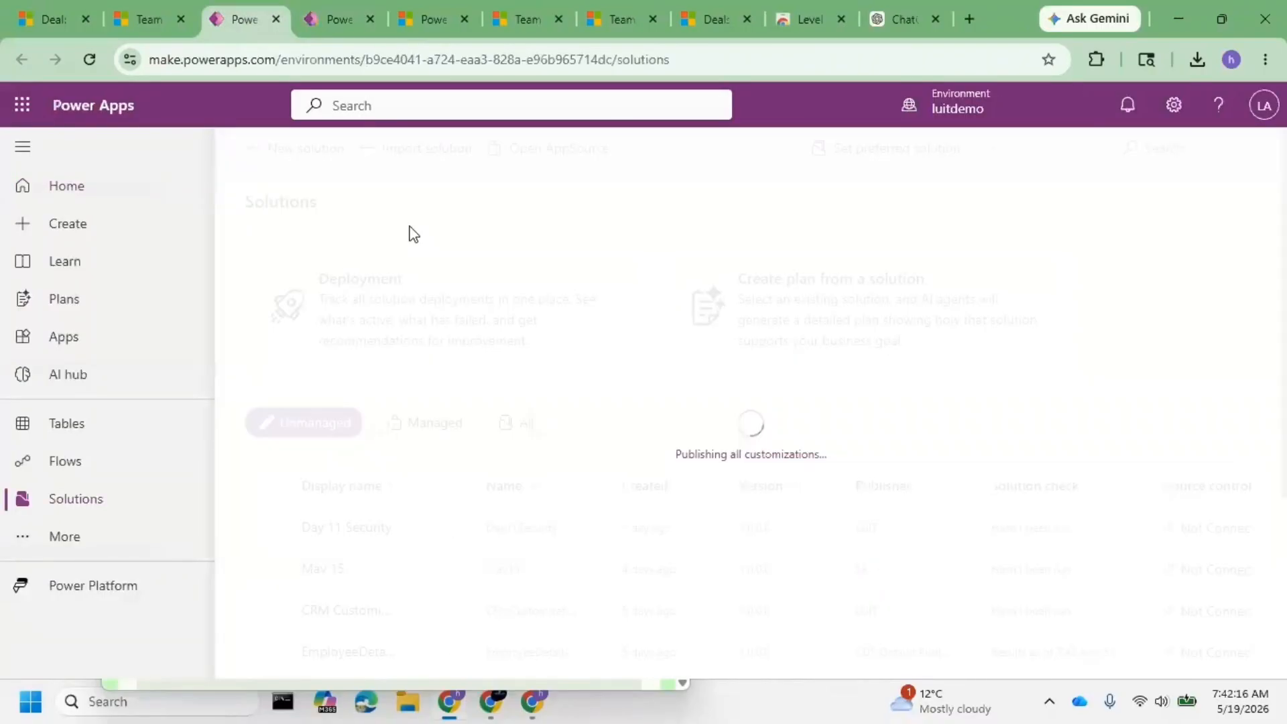
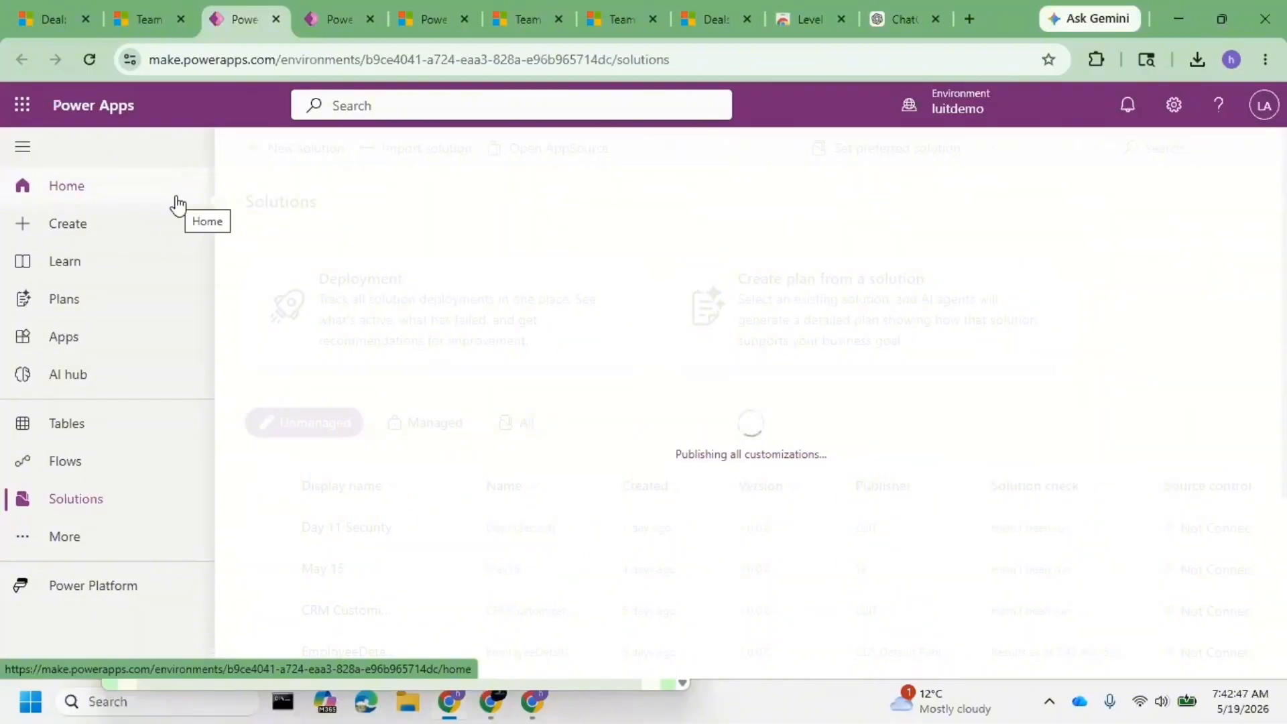
- Hard-reload the D1 deal page in Dynamics 365 so it picks up the published customizations
left_click(27, 9)
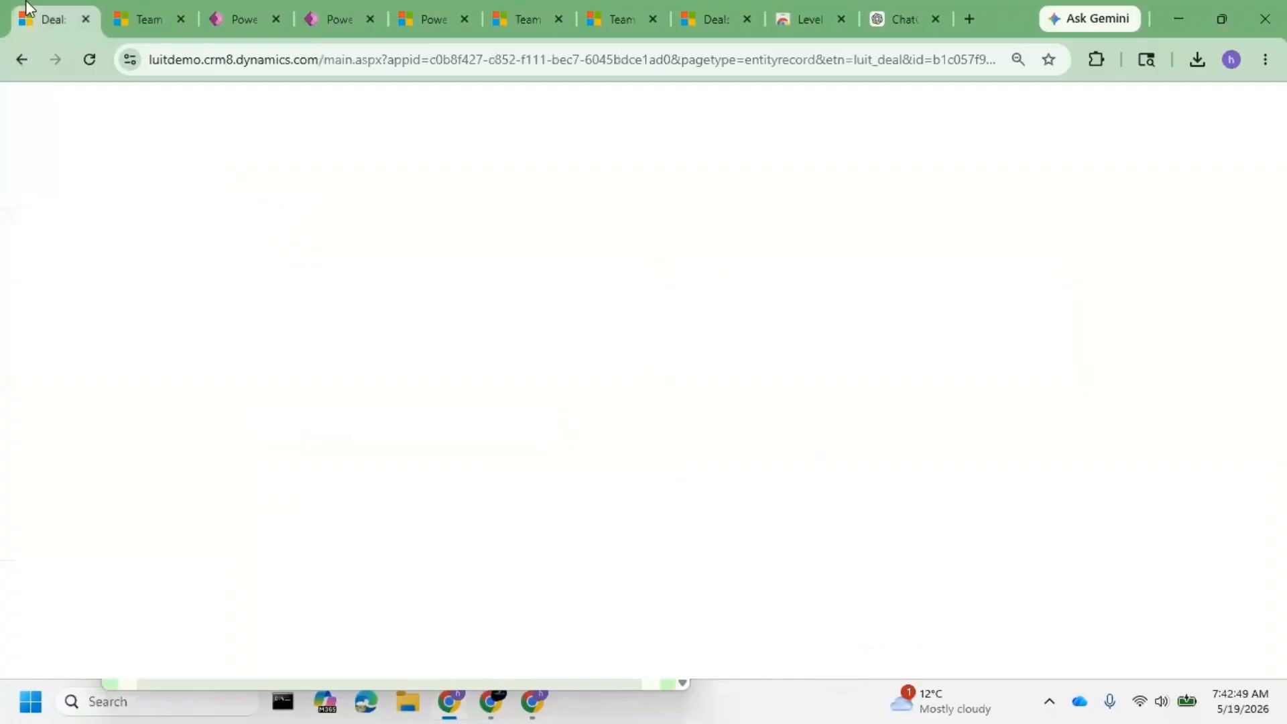
right_click(89, 59)
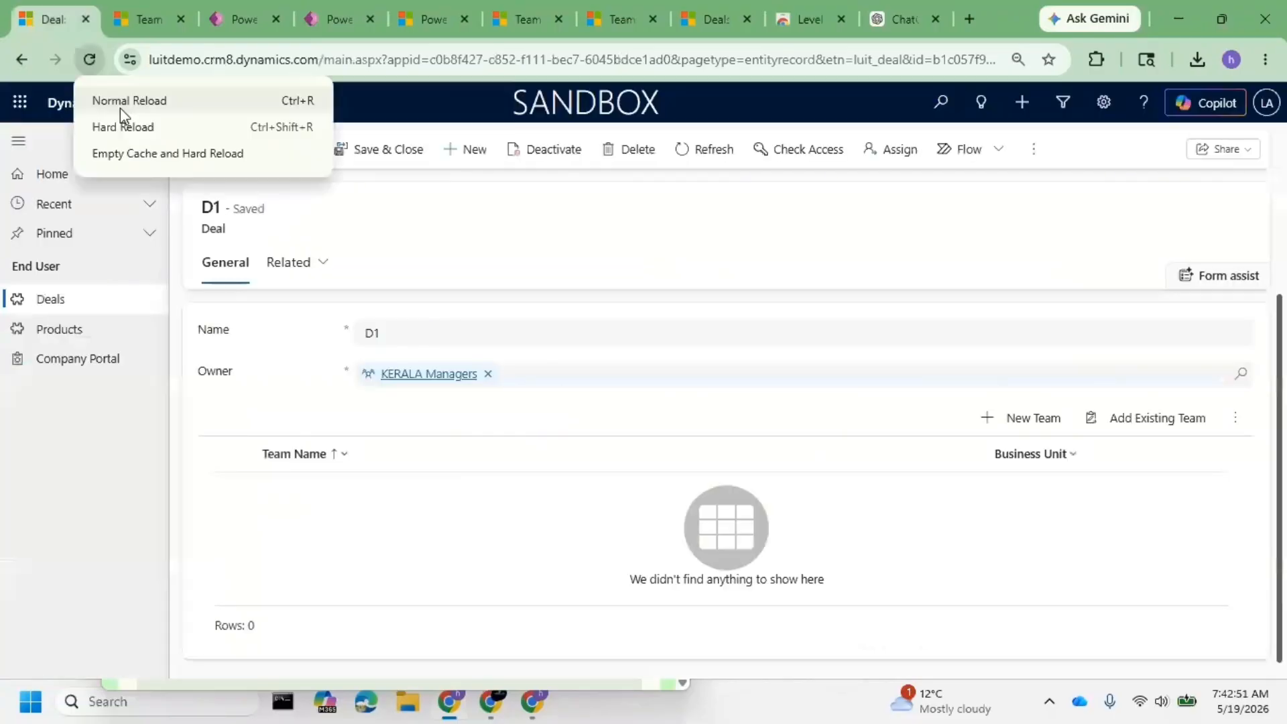
left_click(120, 107)
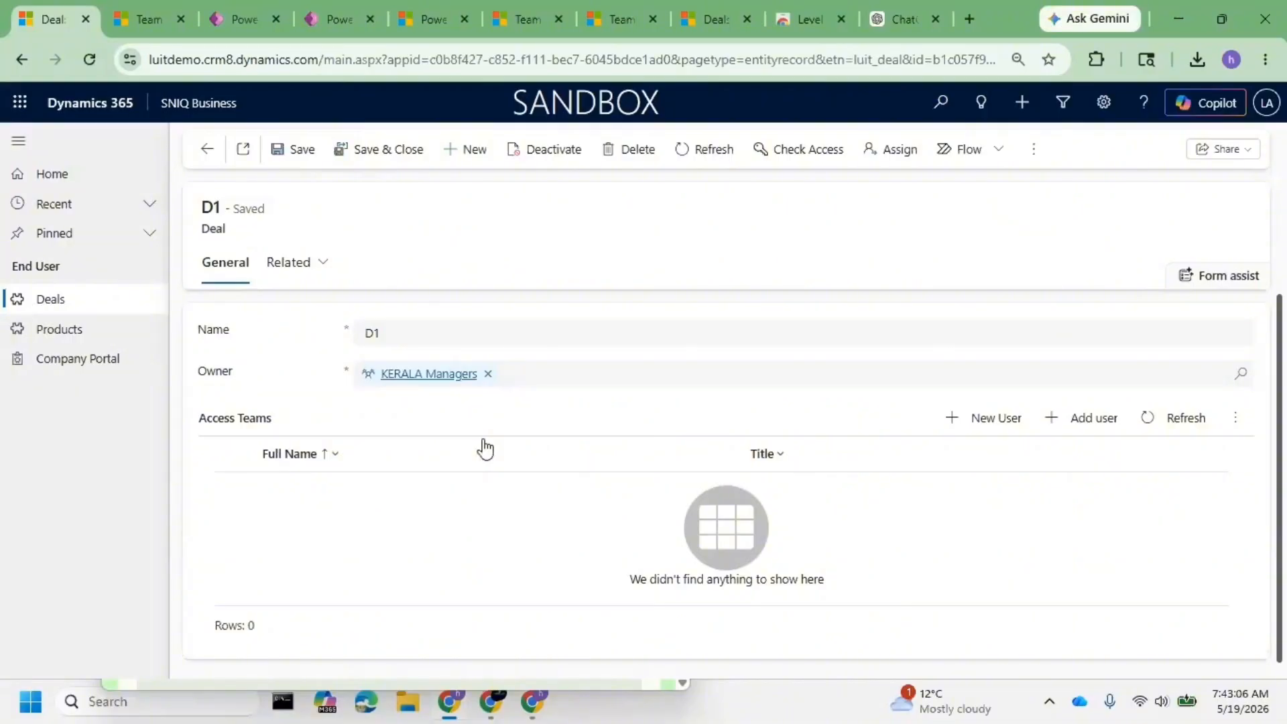
- Add the practice test user to deal D1's Access Teams subgrid and refresh the list
left_click(1075, 419)
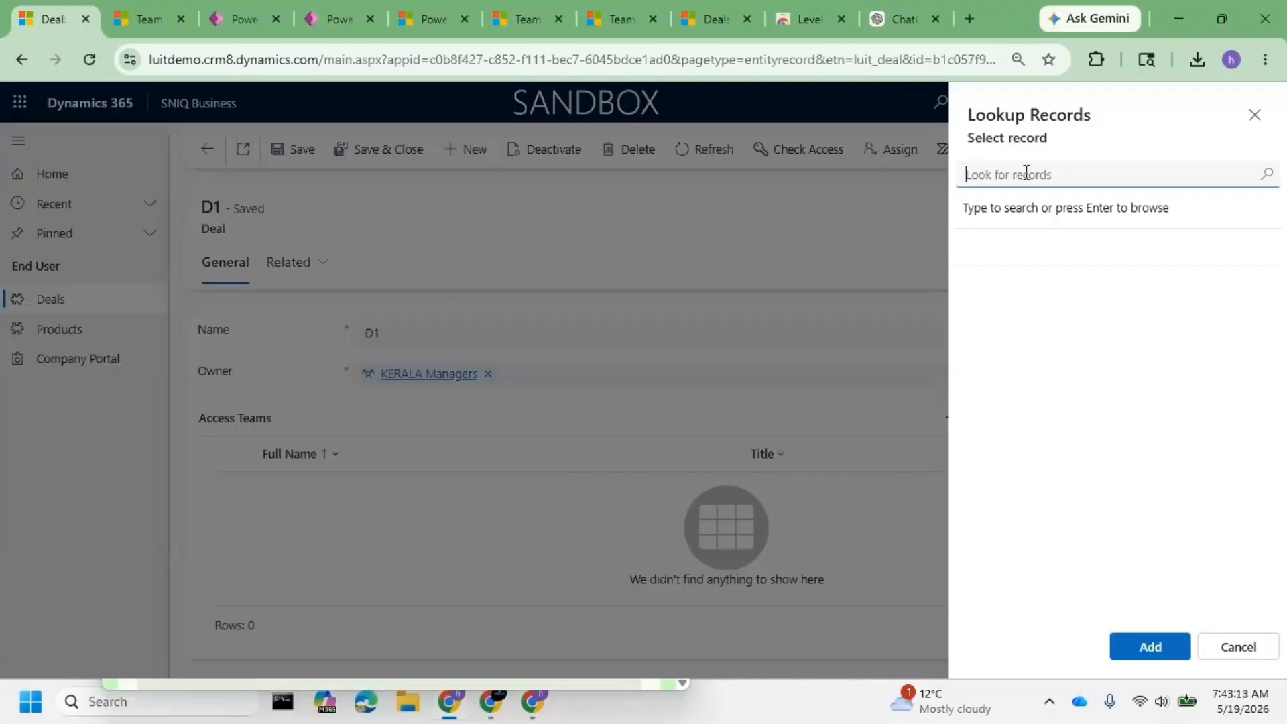
type("khasim")
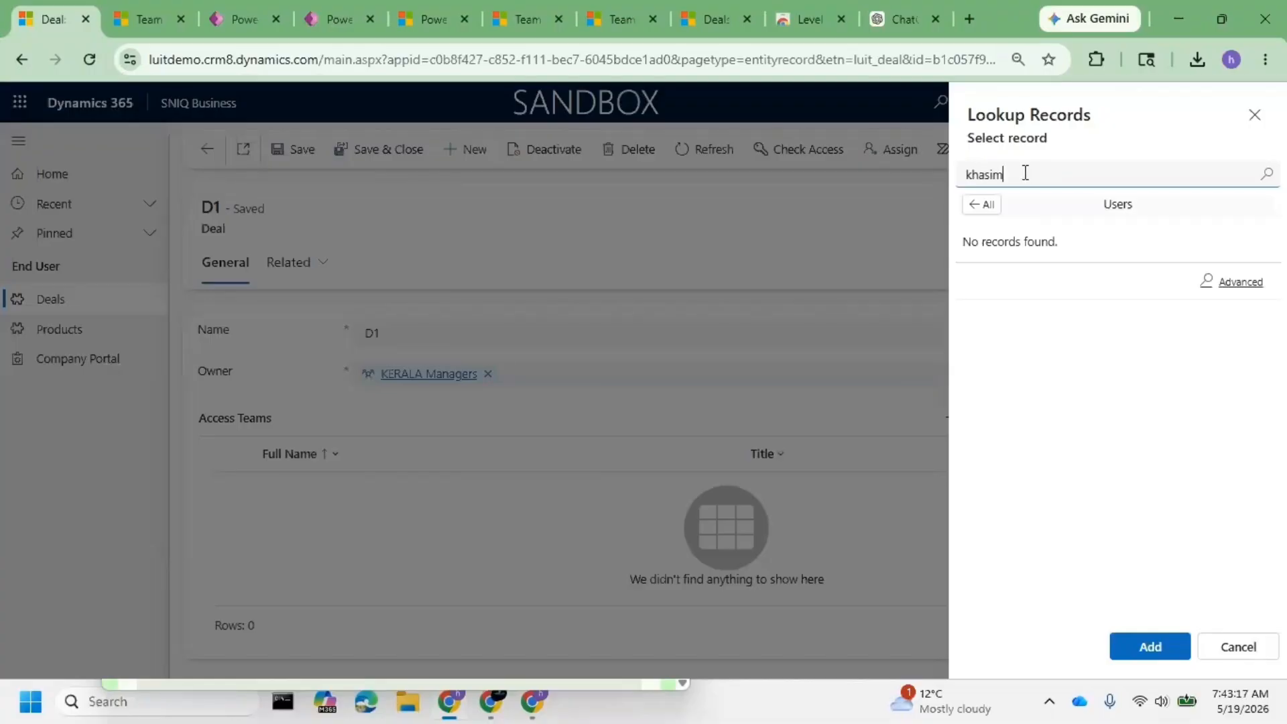
double_click(1024, 173)
type("lui2")
key("BackSpace")
type("t2")
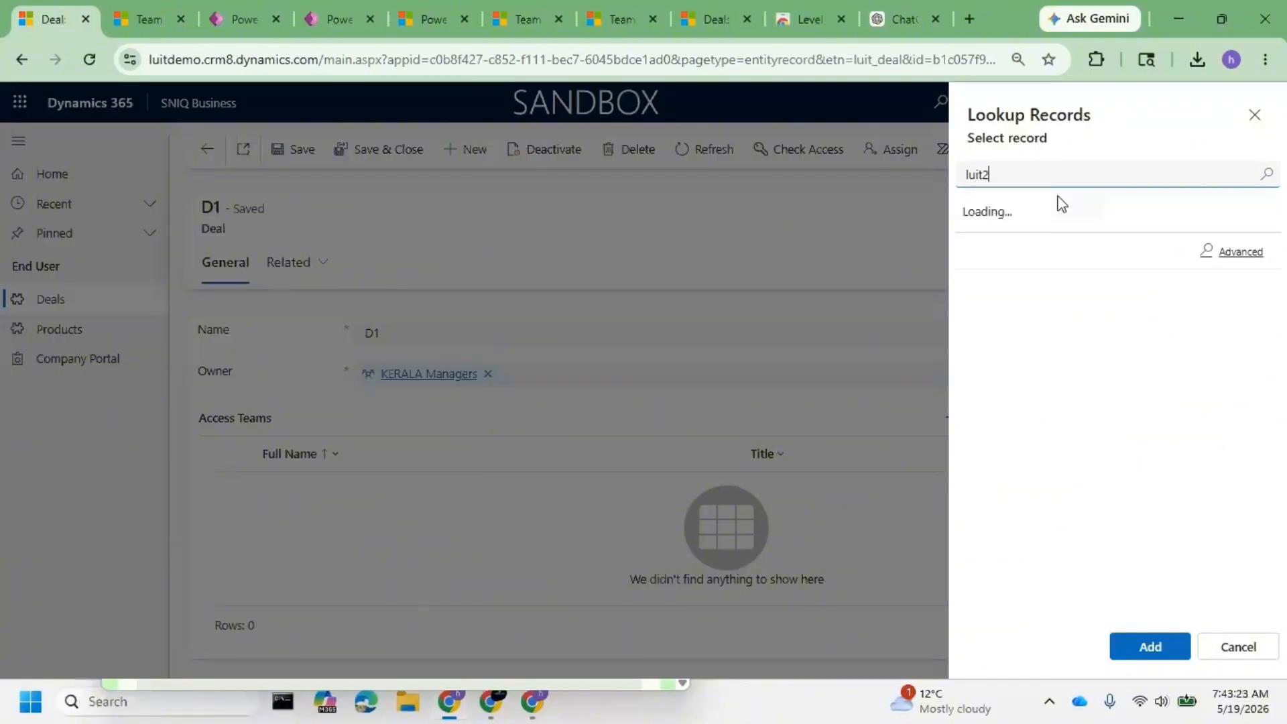
left_click(1051, 258)
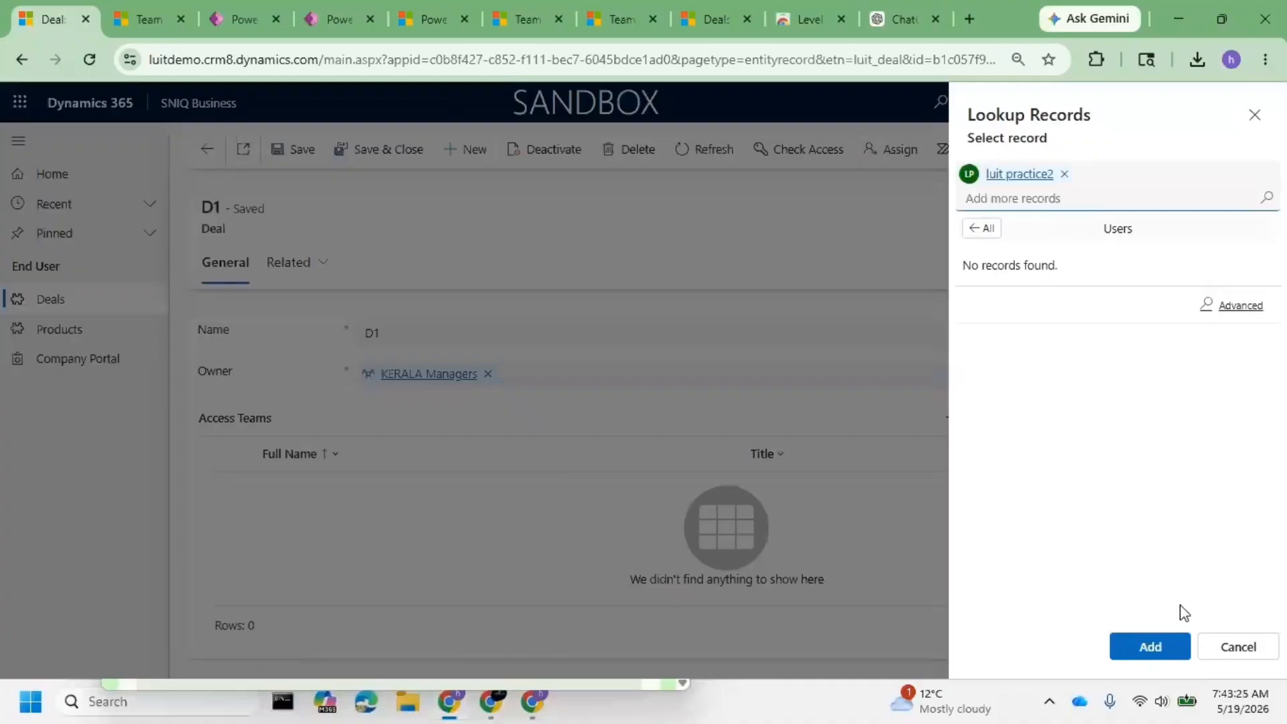
left_click(1163, 645)
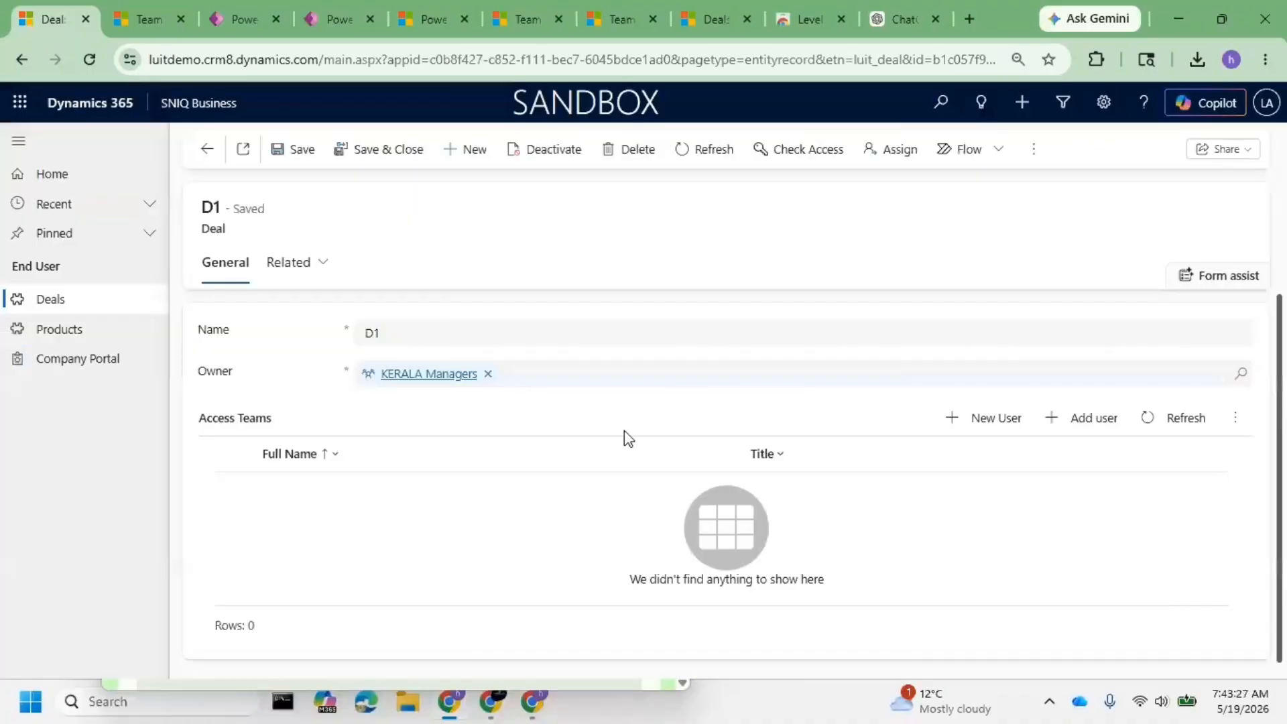
left_click(1156, 419)
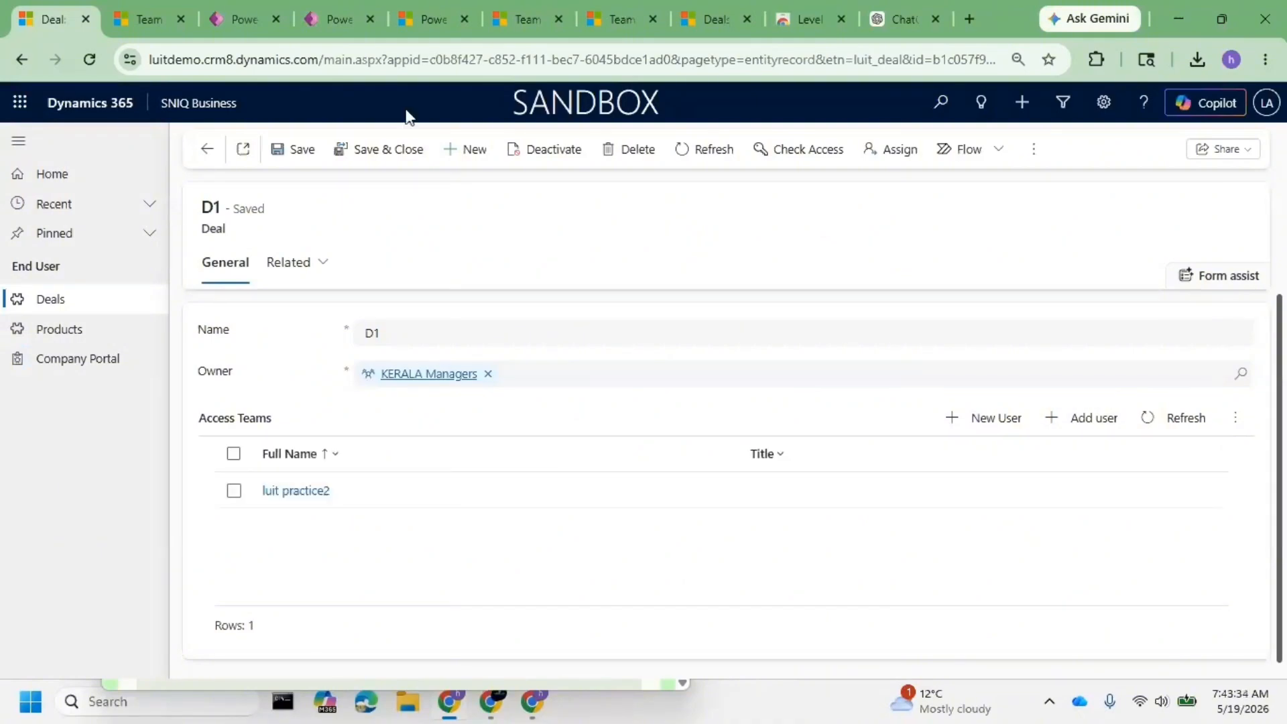
- Launch the Level up for Dynamics 365 extension and go to its Impersonate options
left_click(1095, 59)
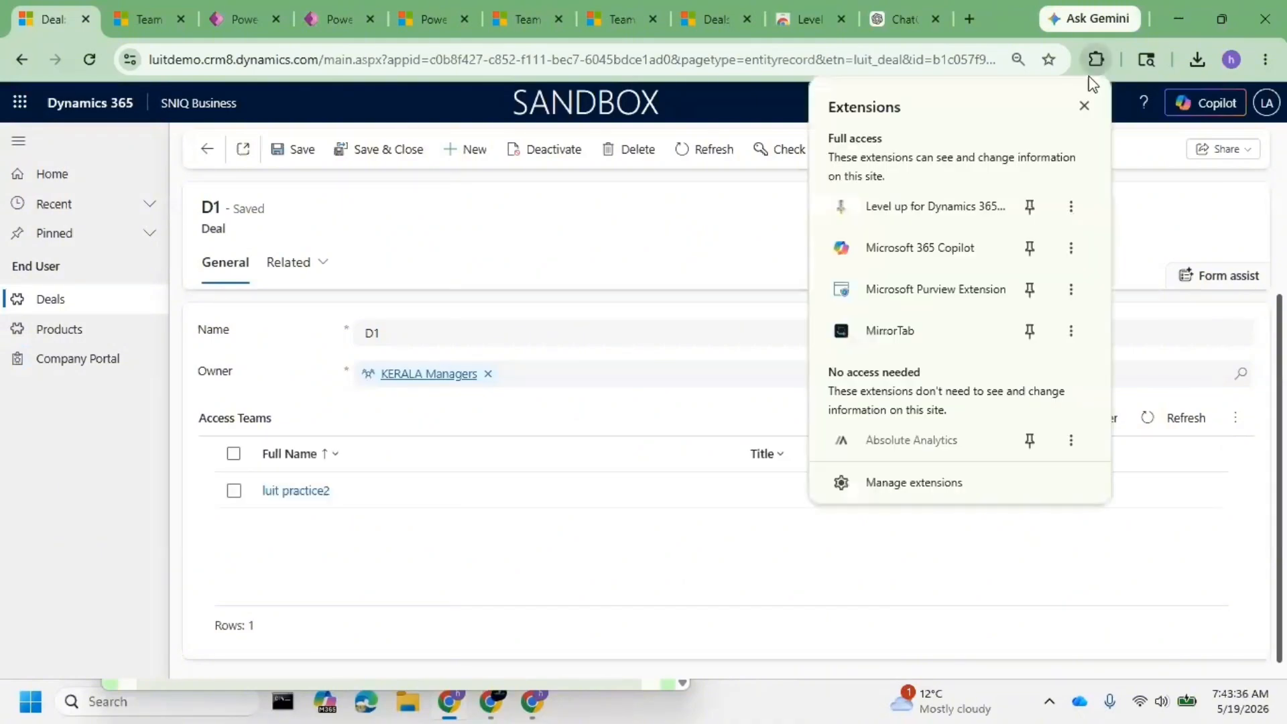
left_click(955, 208)
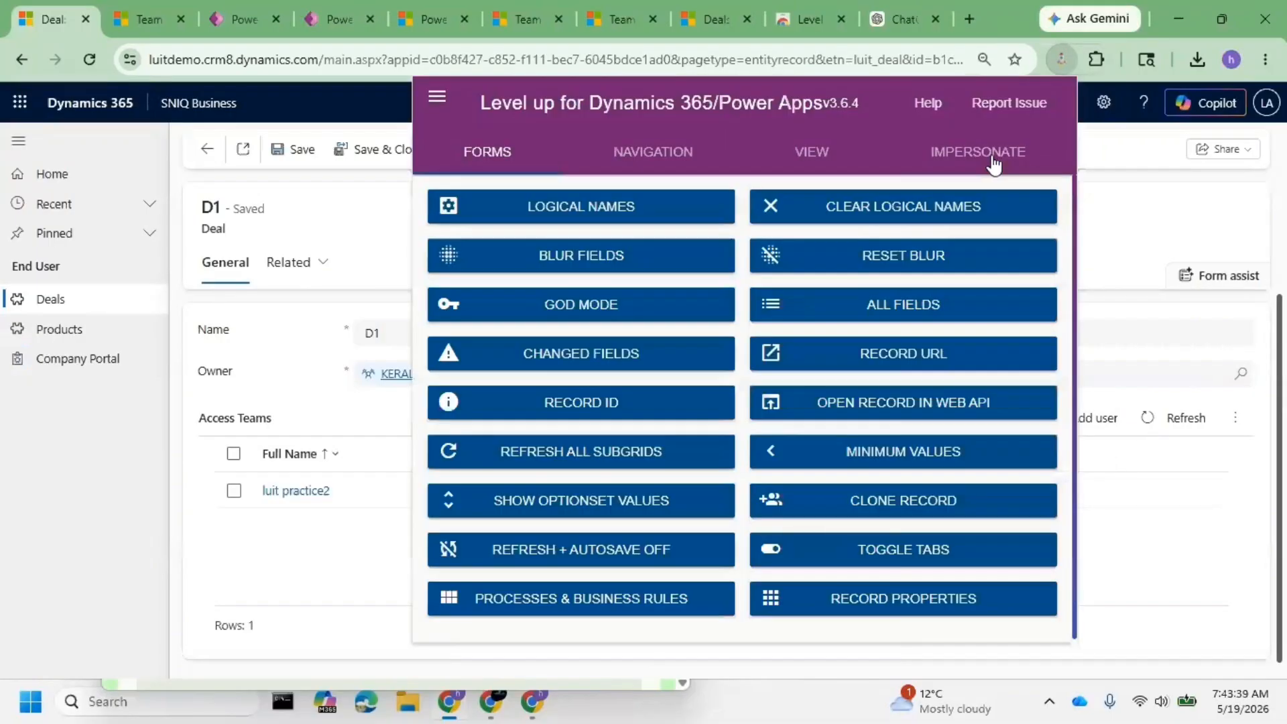
left_click(994, 160)
- Find the practice test user's account, impersonate it, and close the extension panel
left_click(564, 229)
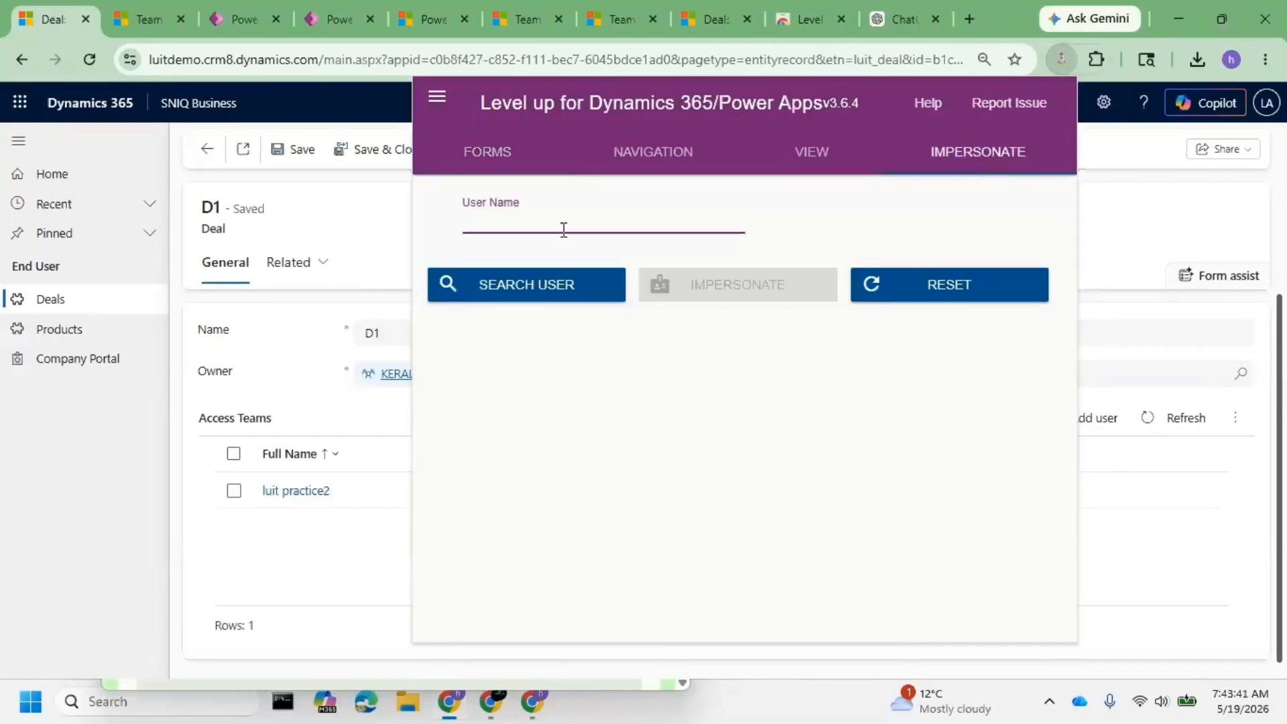
type("luit2@")
left_click(501, 302)
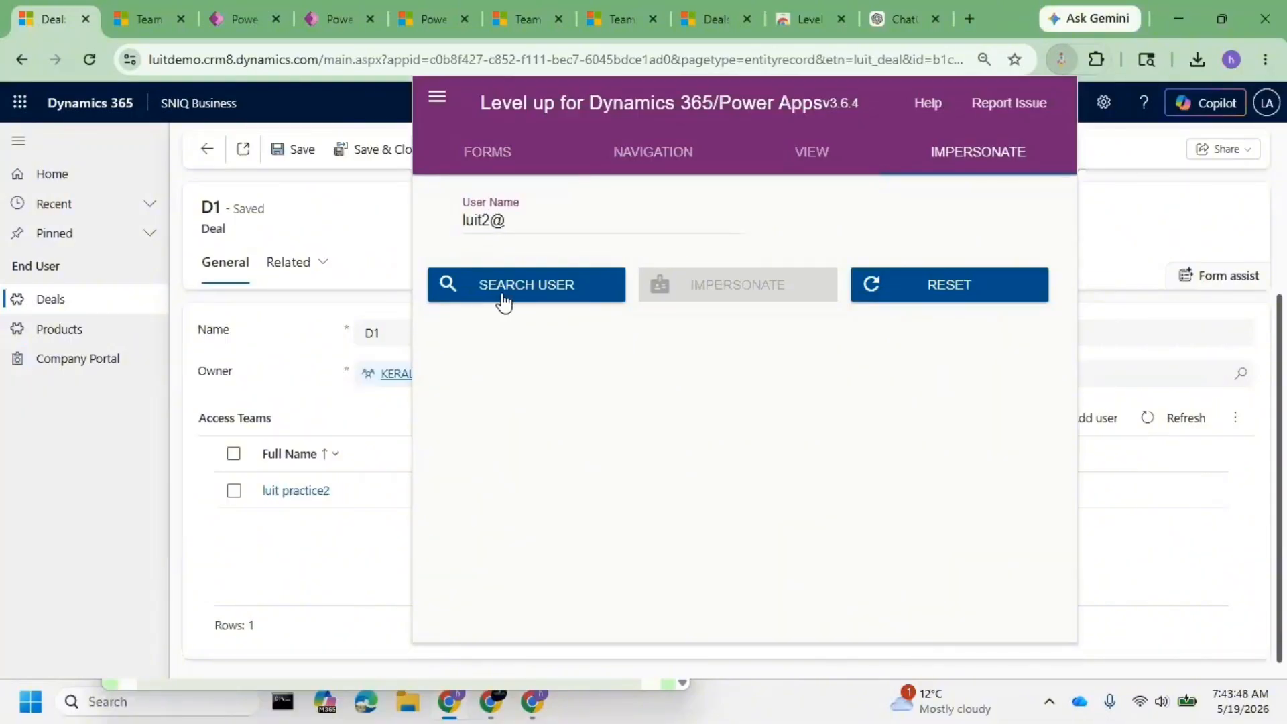
left_click(735, 223)
left_click(585, 264)
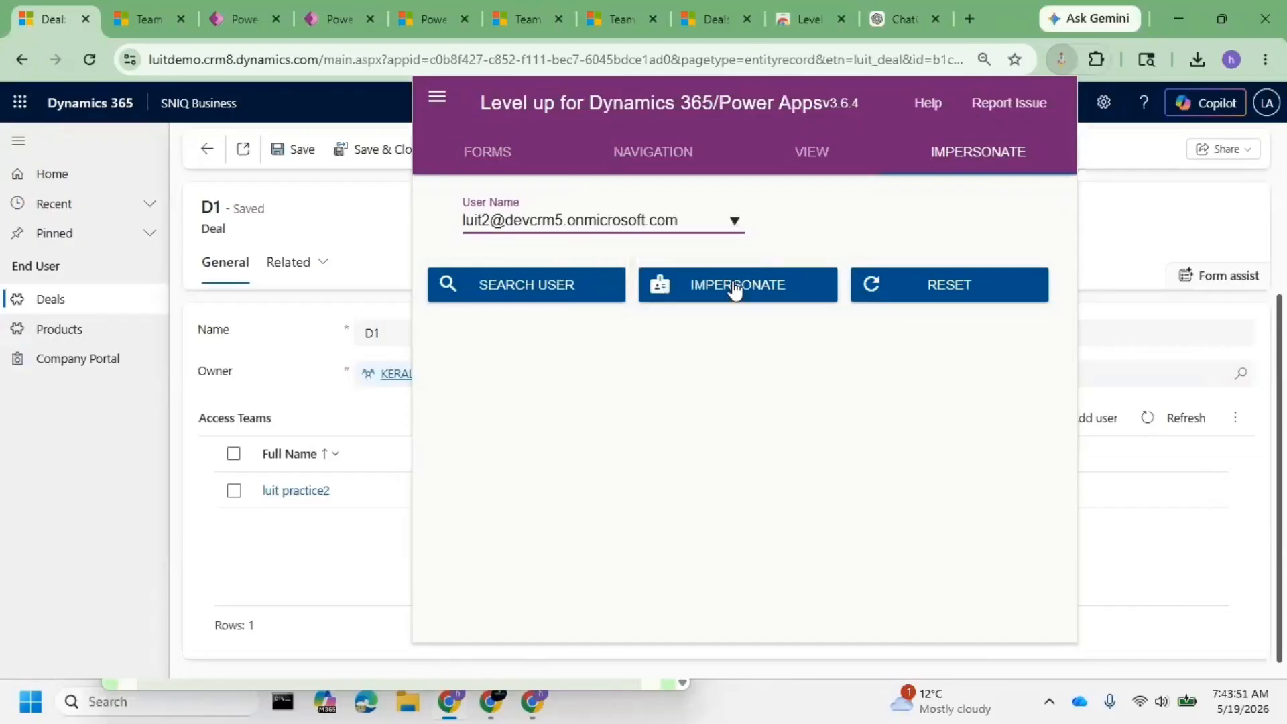
left_click(735, 288)
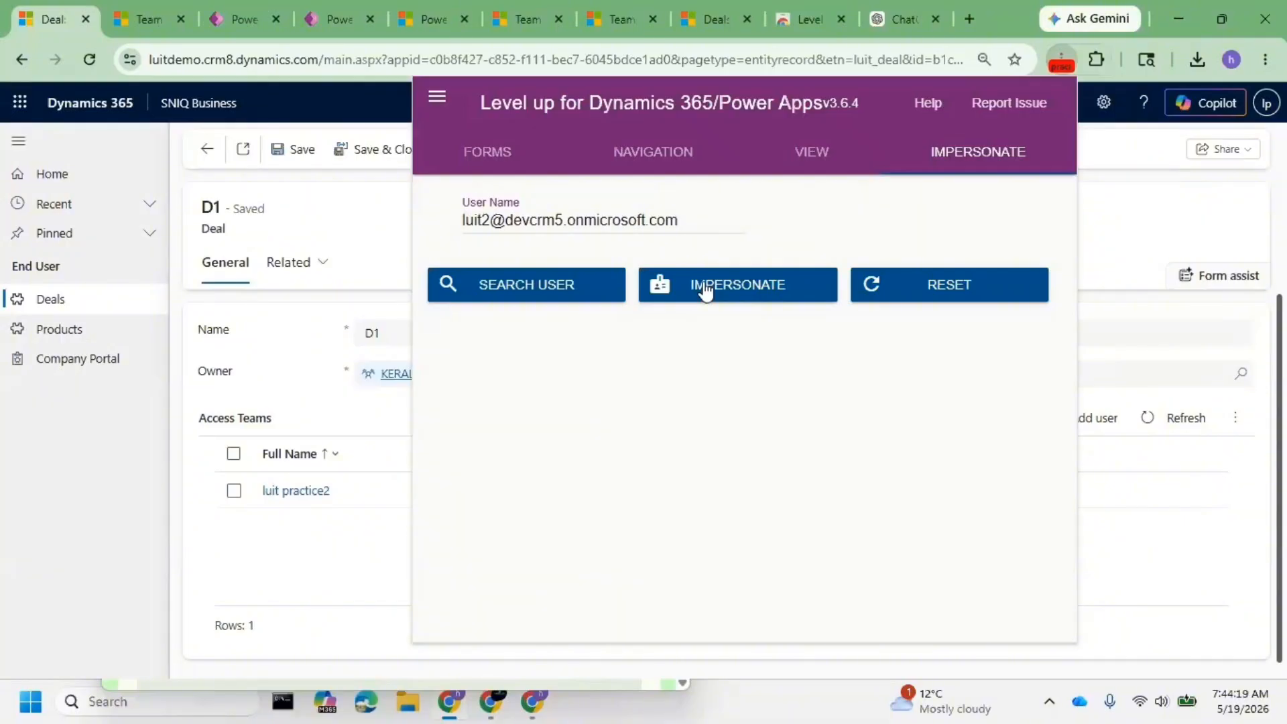
left_click(43, 397)
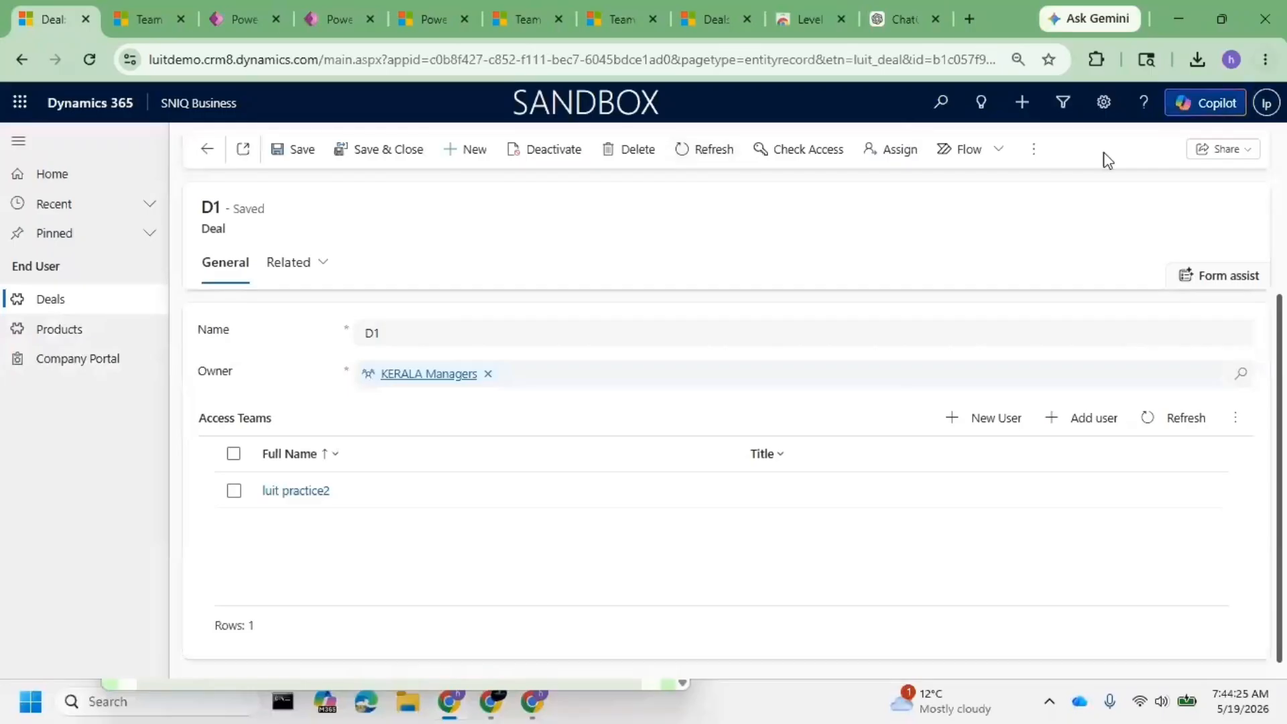
- Open deal D1 from the Deals list, rename it to 'D1 Modified', and save
left_click(52, 298)
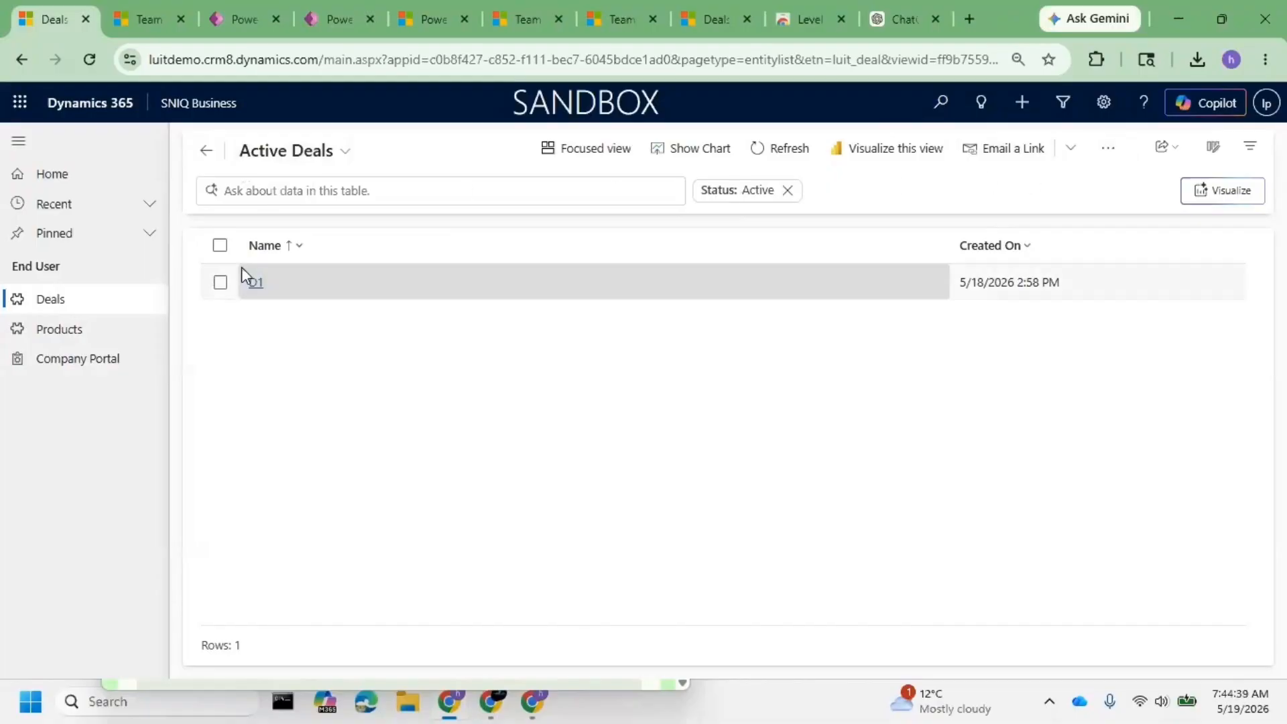
left_click(265, 288)
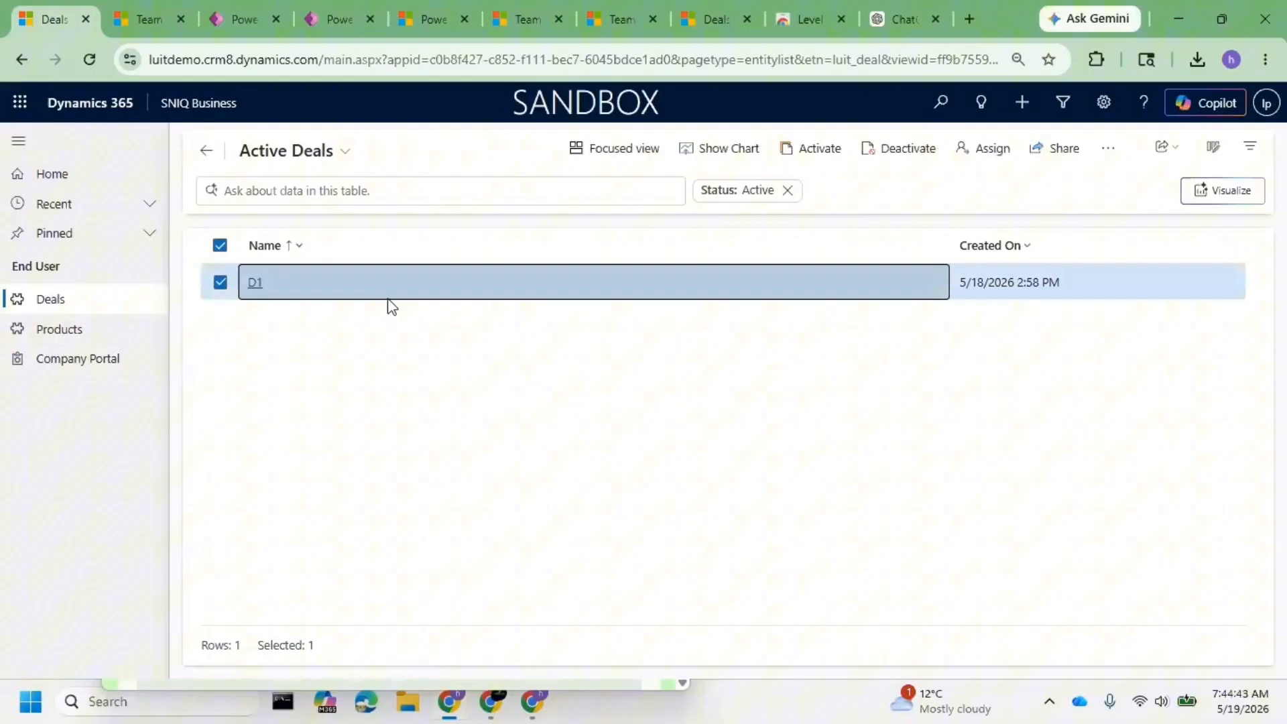
left_click(253, 283)
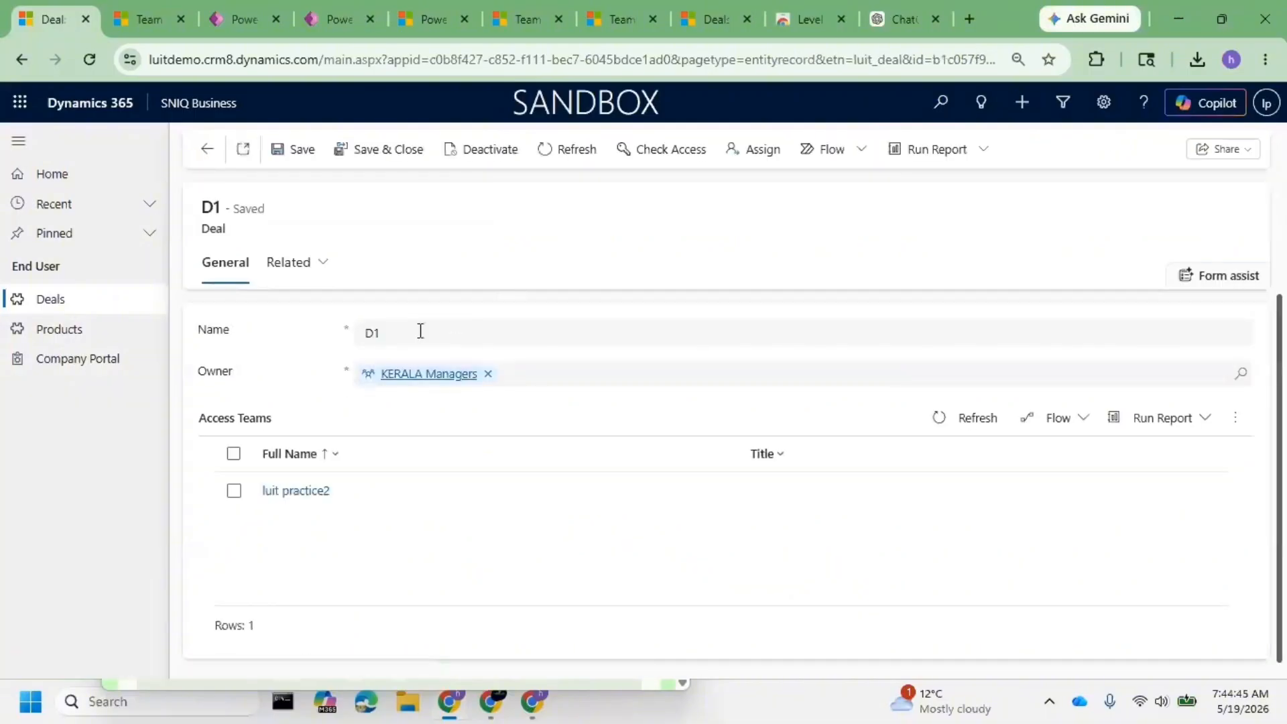
left_click(427, 327)
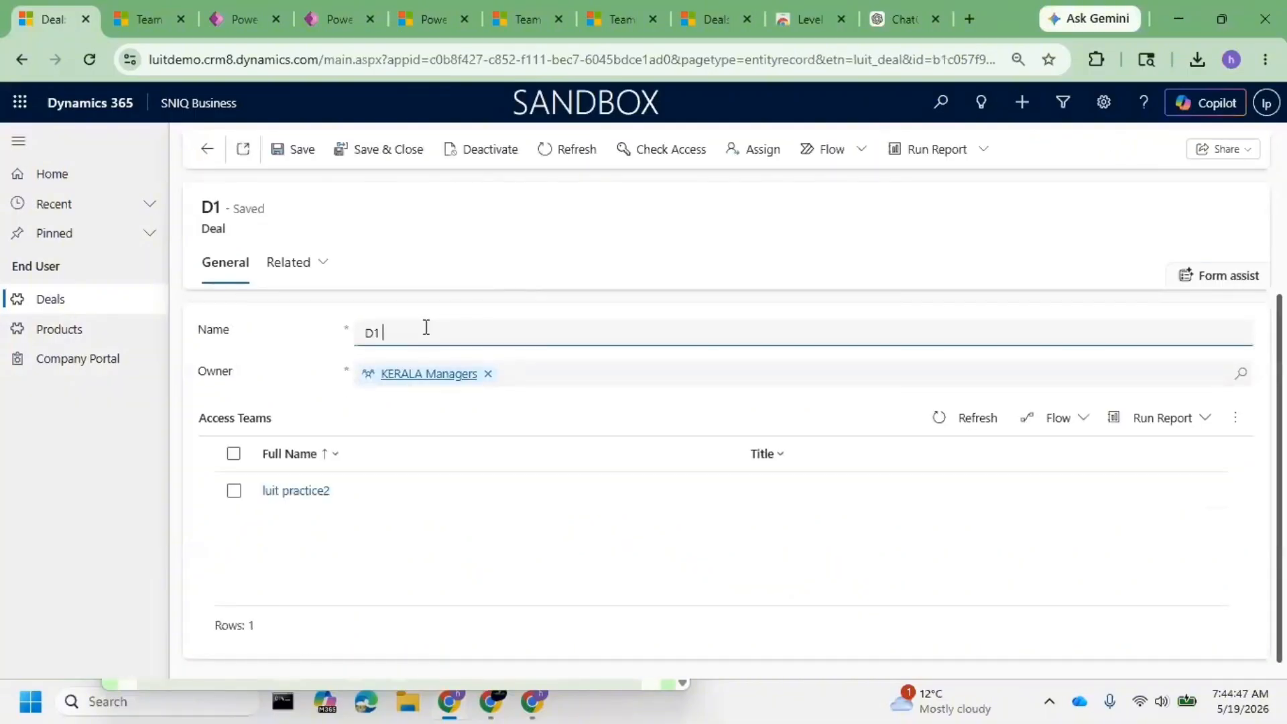
type("a")
key("BackSpace")
key("BackSpace")
type("Modified")
left_click(286, 159)
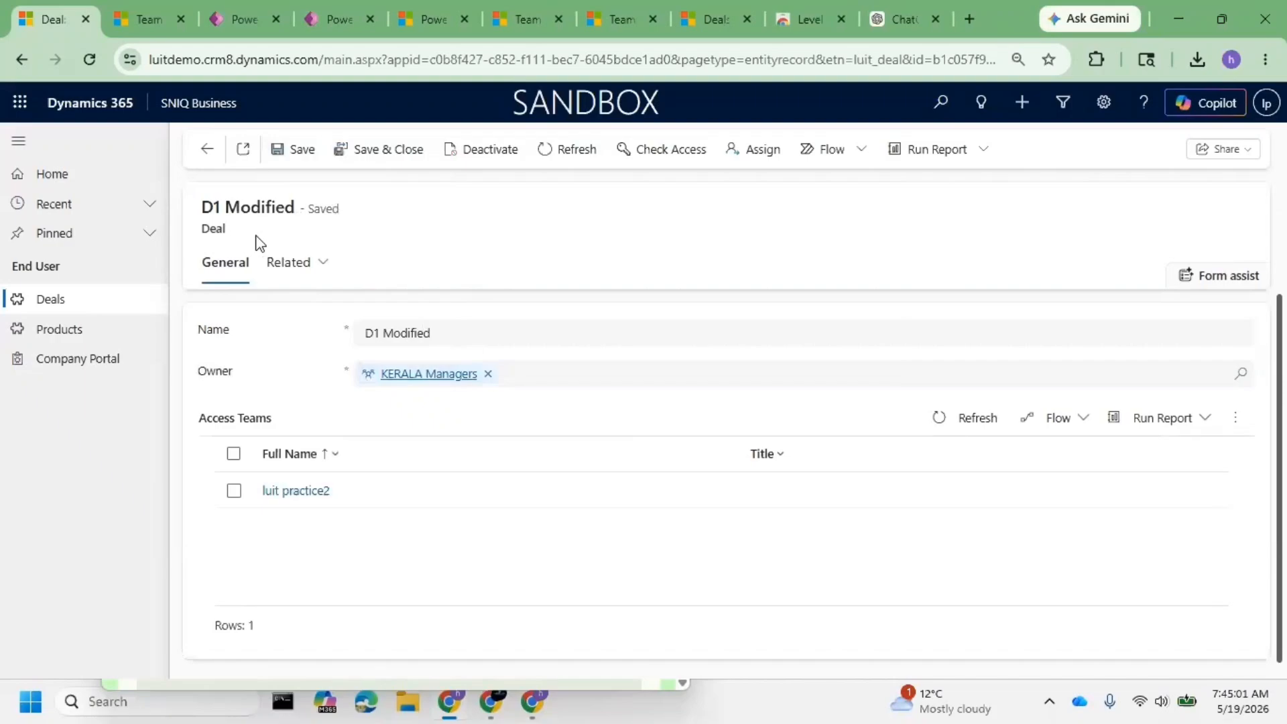
left_click_drag(259, 240, 208, 231)
left_click(207, 151)
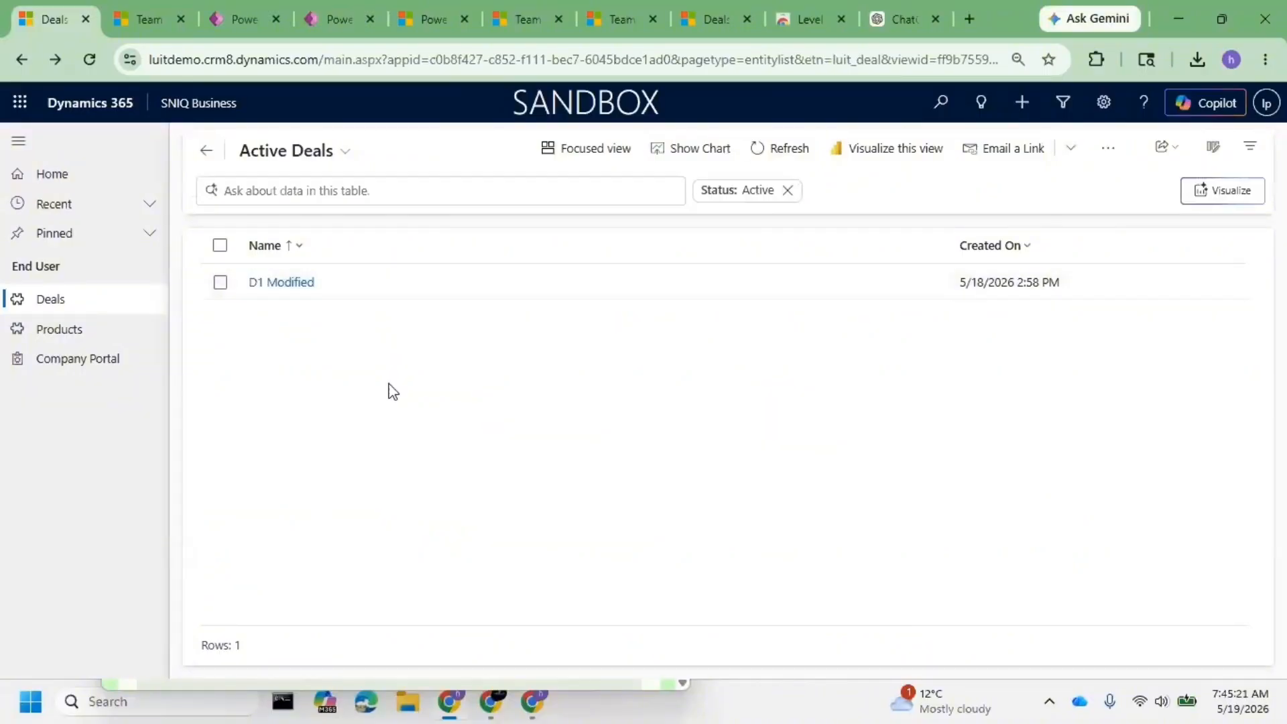
left_click(287, 283)
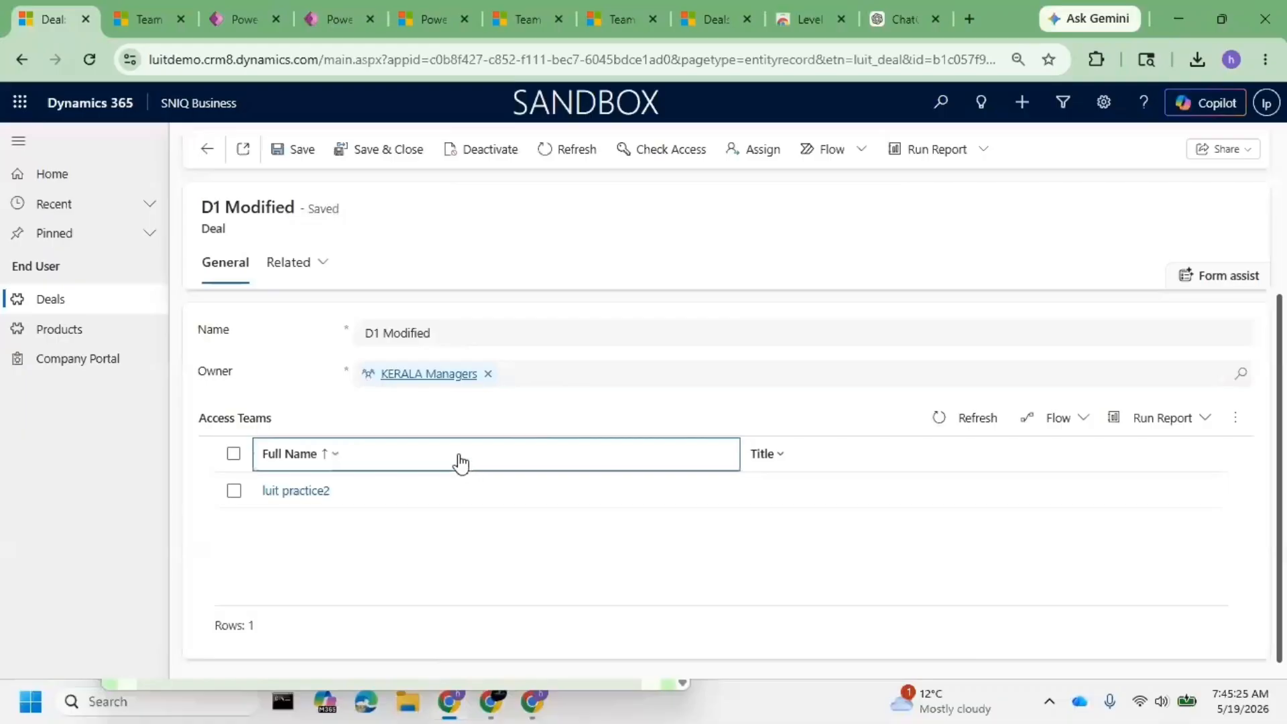
left_click(207, 149)
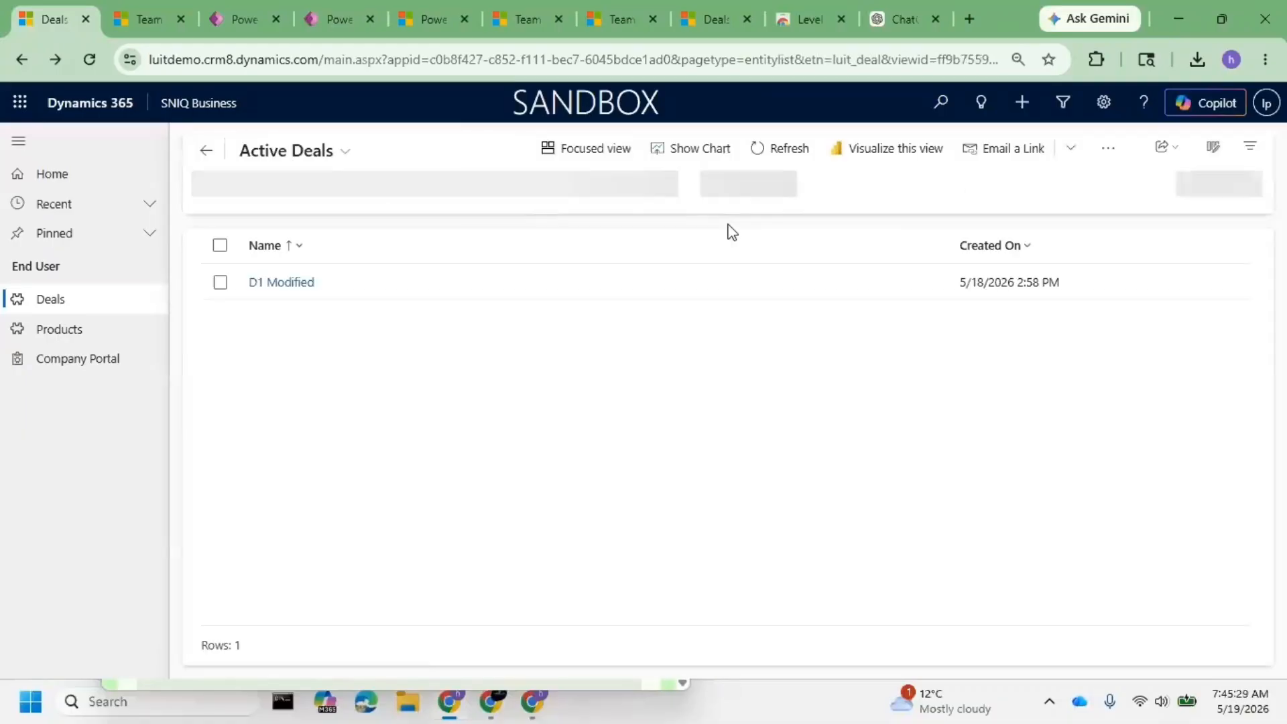
left_click(280, 282)
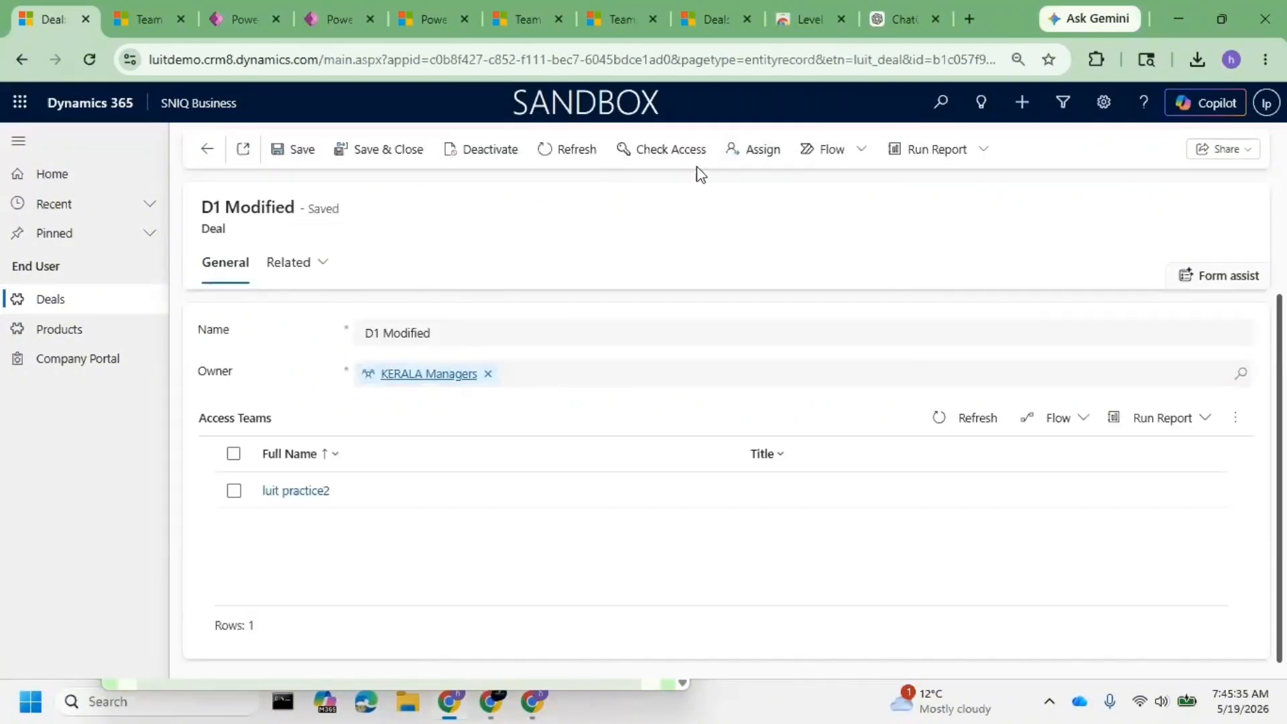
left_click(759, 150)
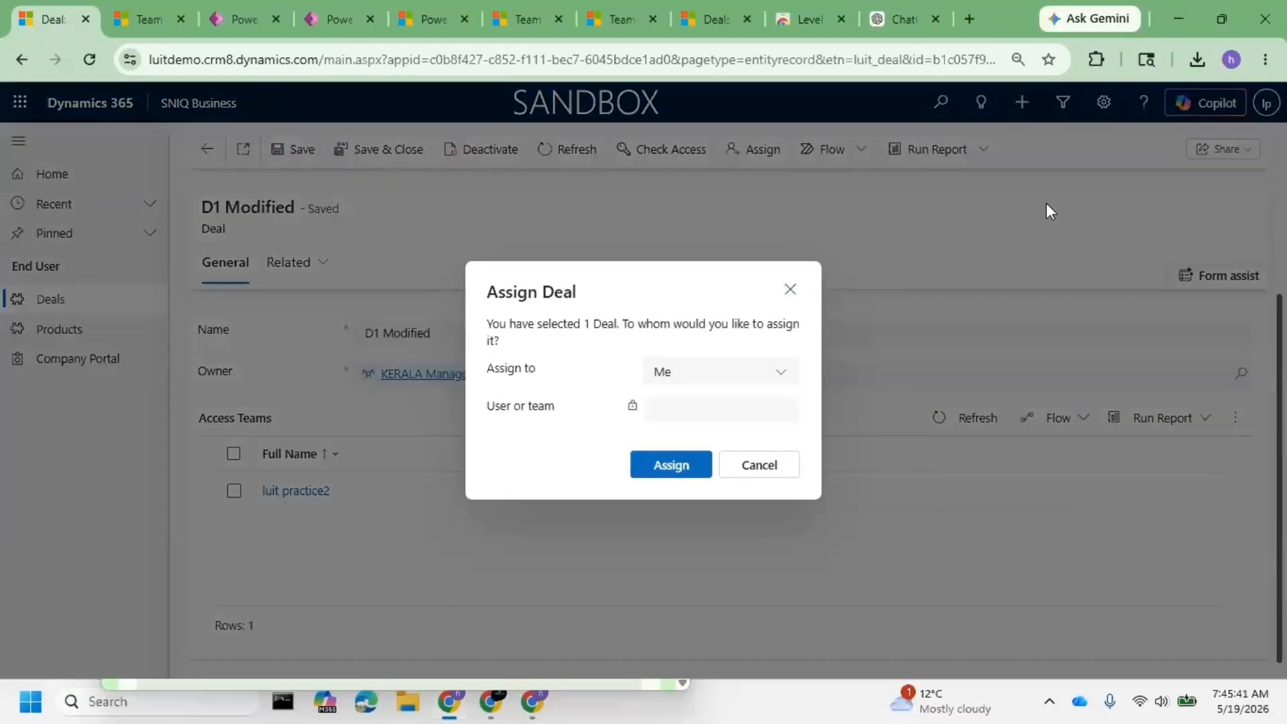
left_click(784, 298)
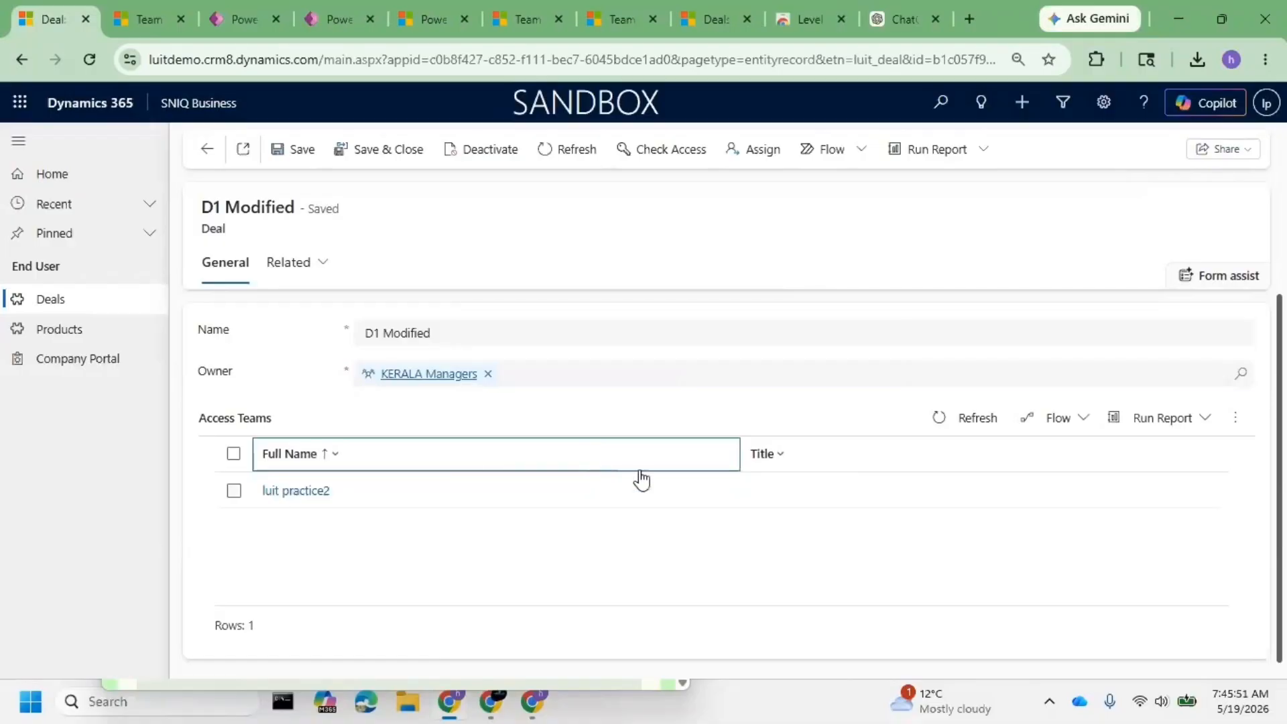
- Open Column security profiles from the environment's Security settings in the admin center
key("ctrl+Tab")
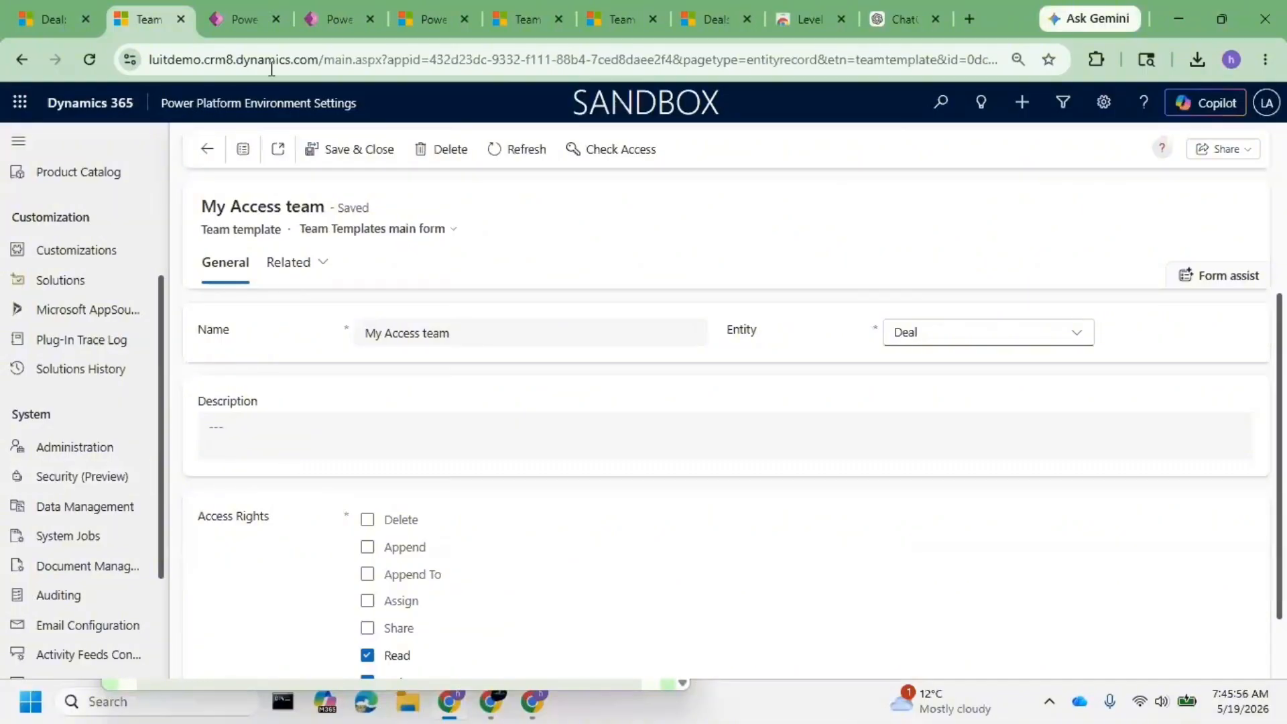
left_click(83, 478)
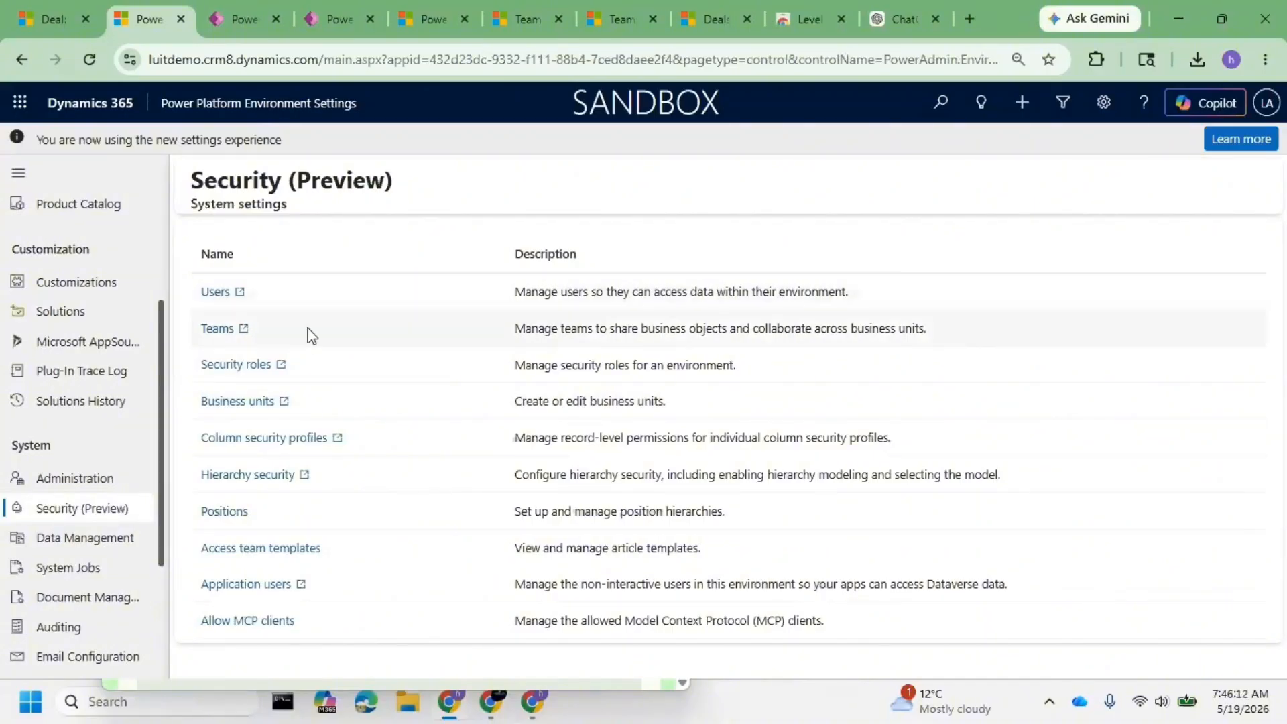
left_click(286, 442)
left_click(123, 8)
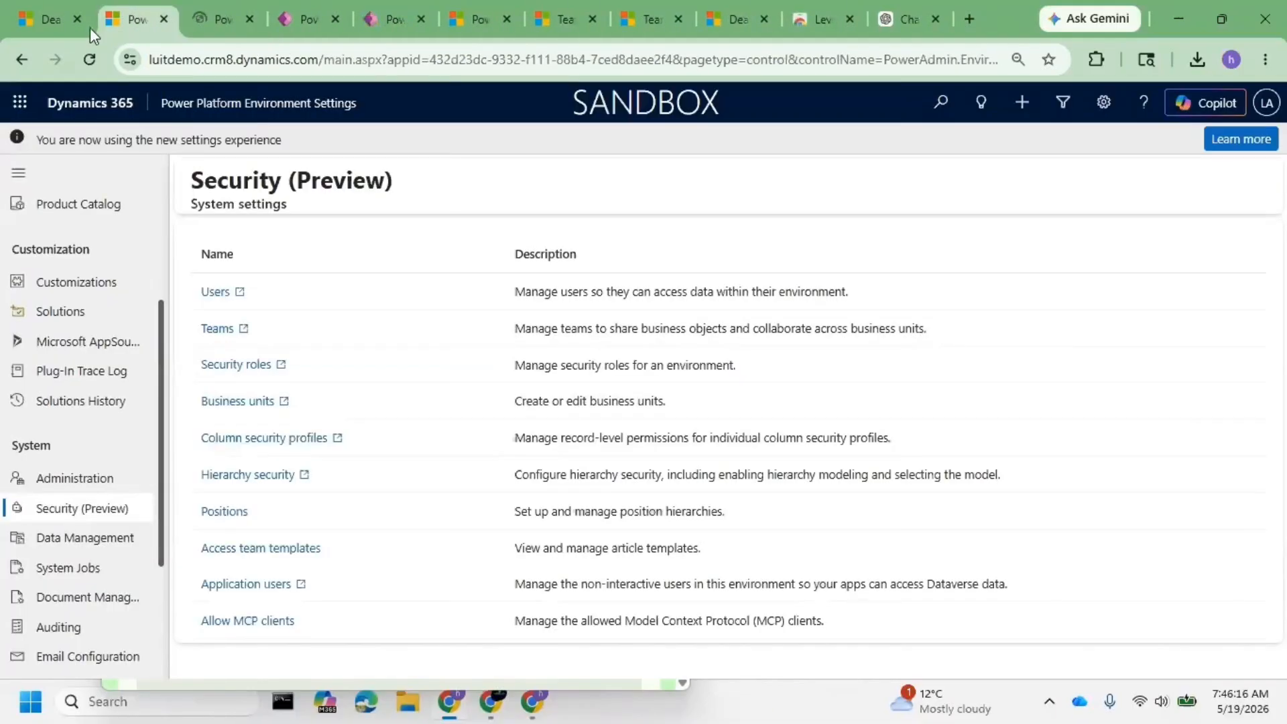
left_click(58, 20)
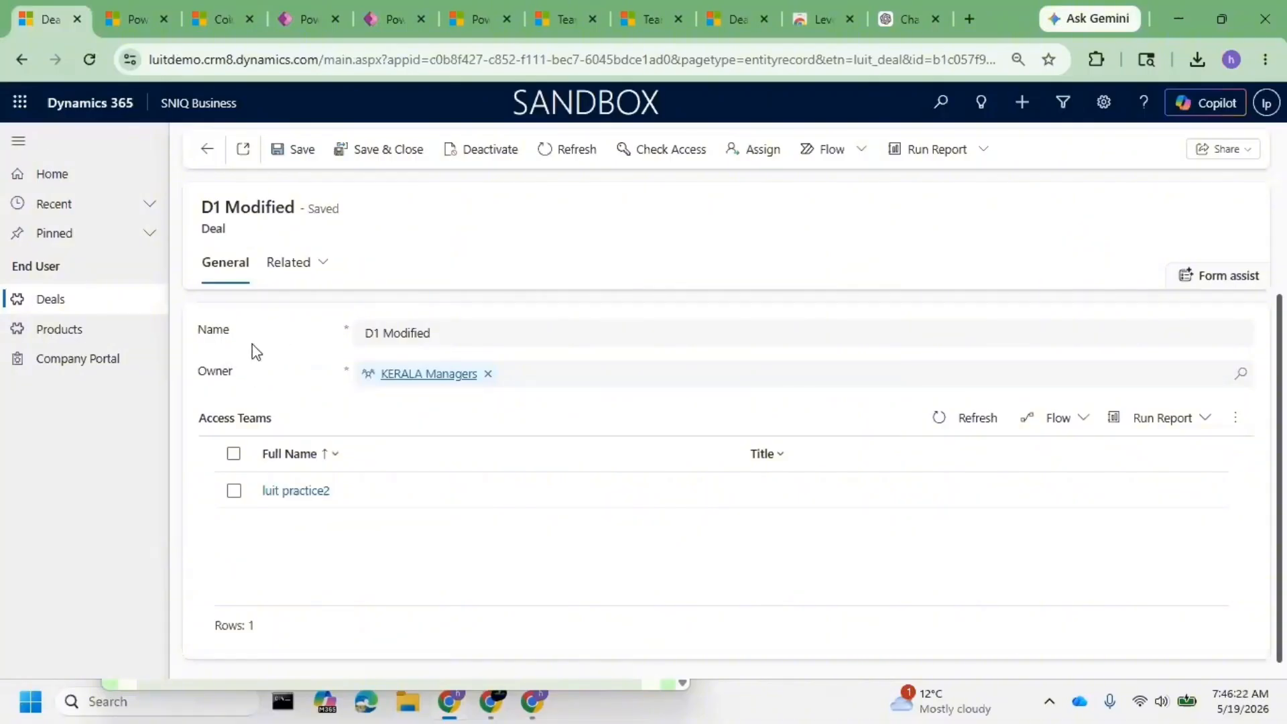
- Review the five existing column security profiles listed for the luitdemo environment
left_click_drag(231, 332, 185, 333)
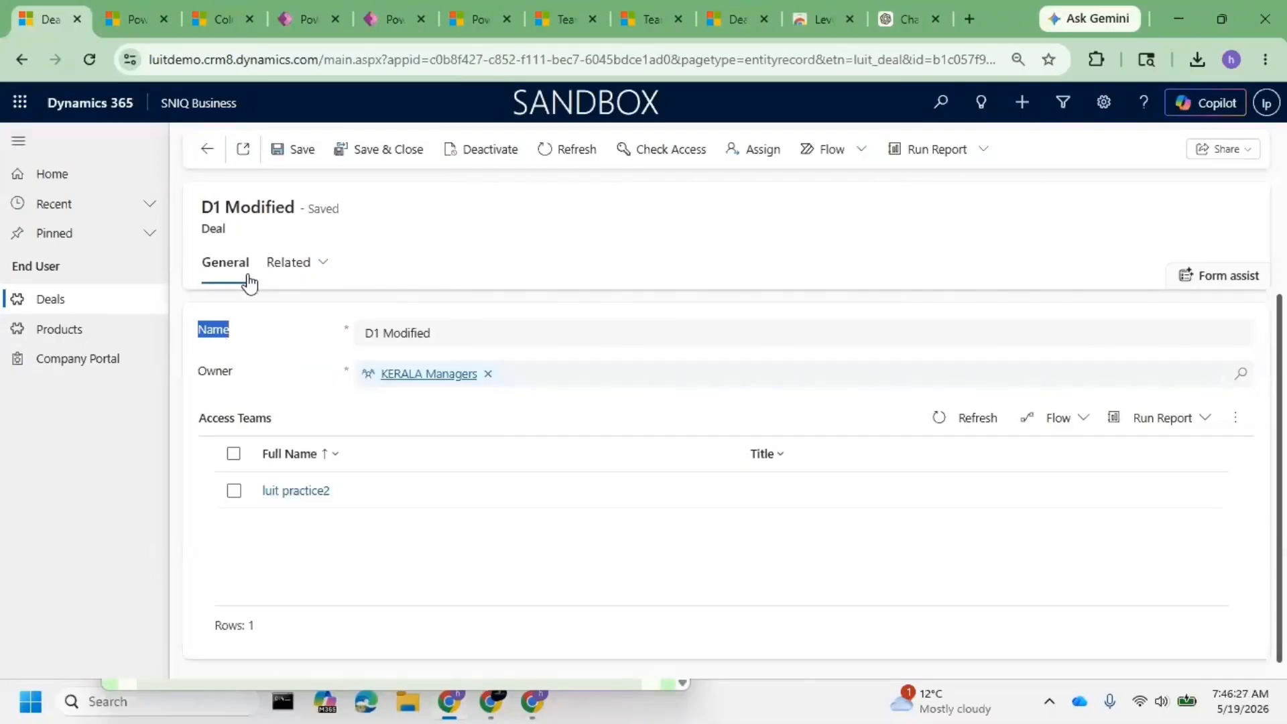
left_click(231, 382)
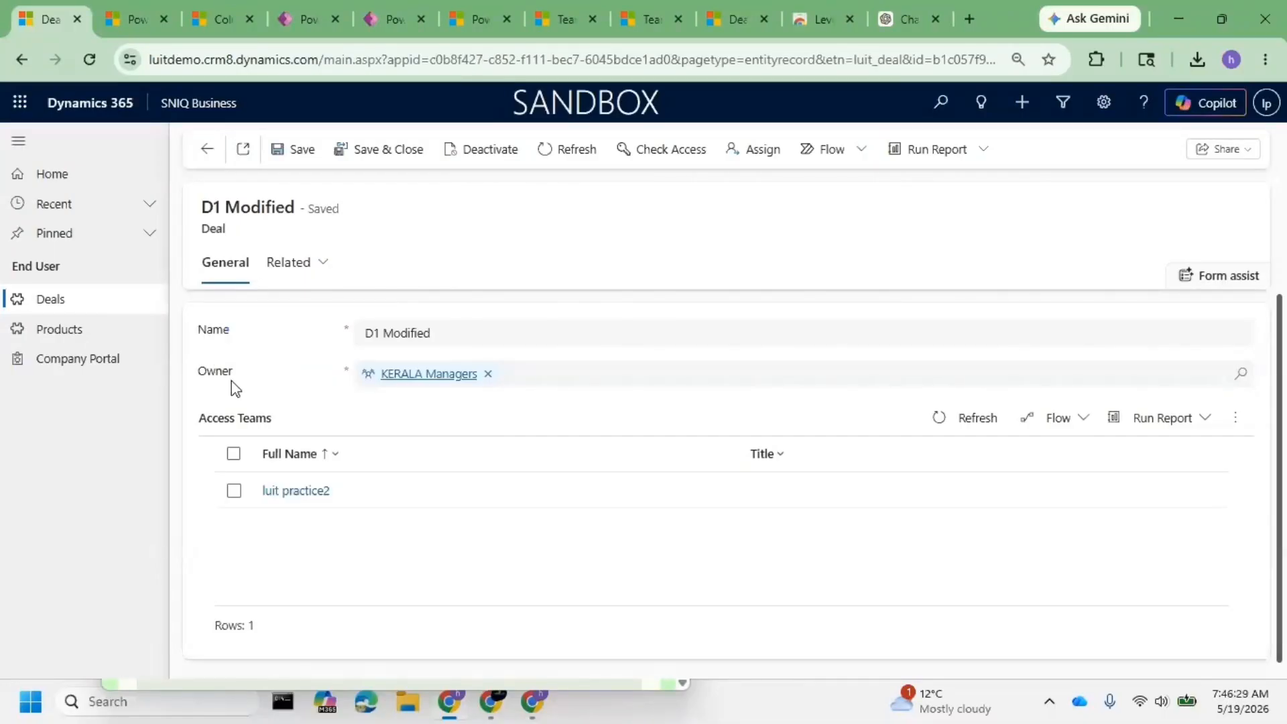
double_click(228, 373)
left_click(269, 347)
left_click(210, 2)
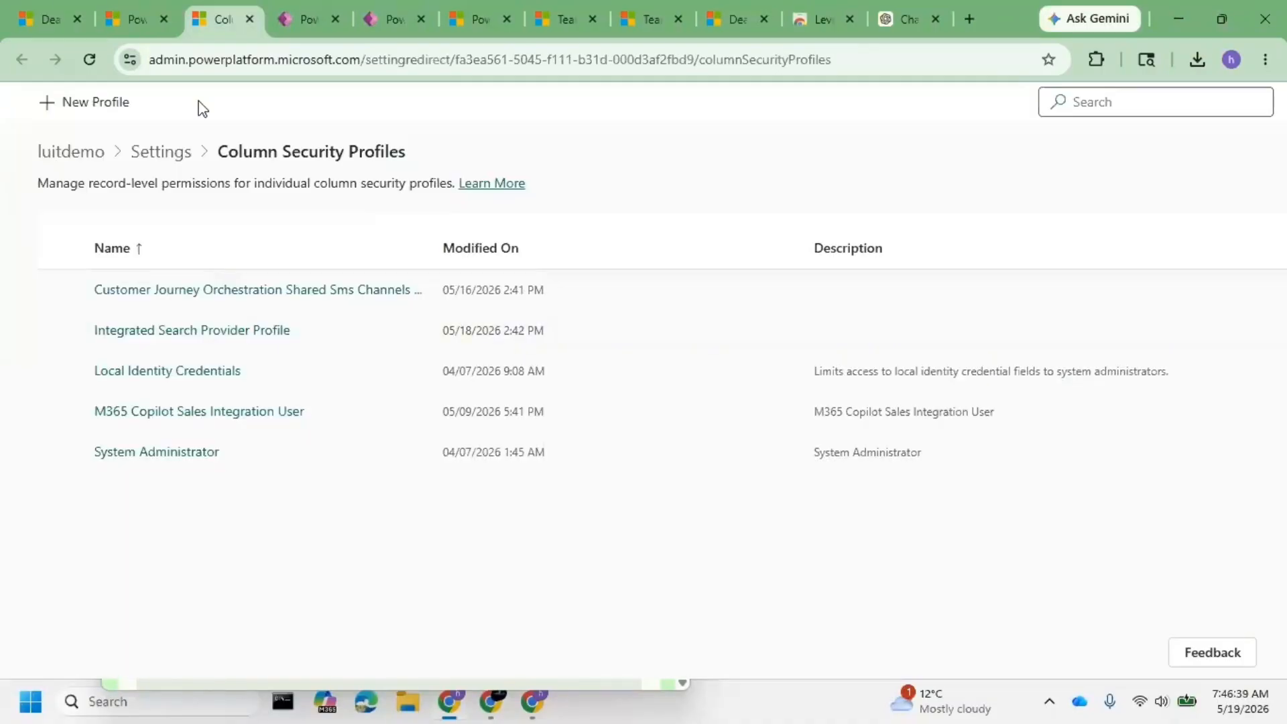
- Open the Deal table's columns inside the Day 11 Security solution
left_click(300, 16)
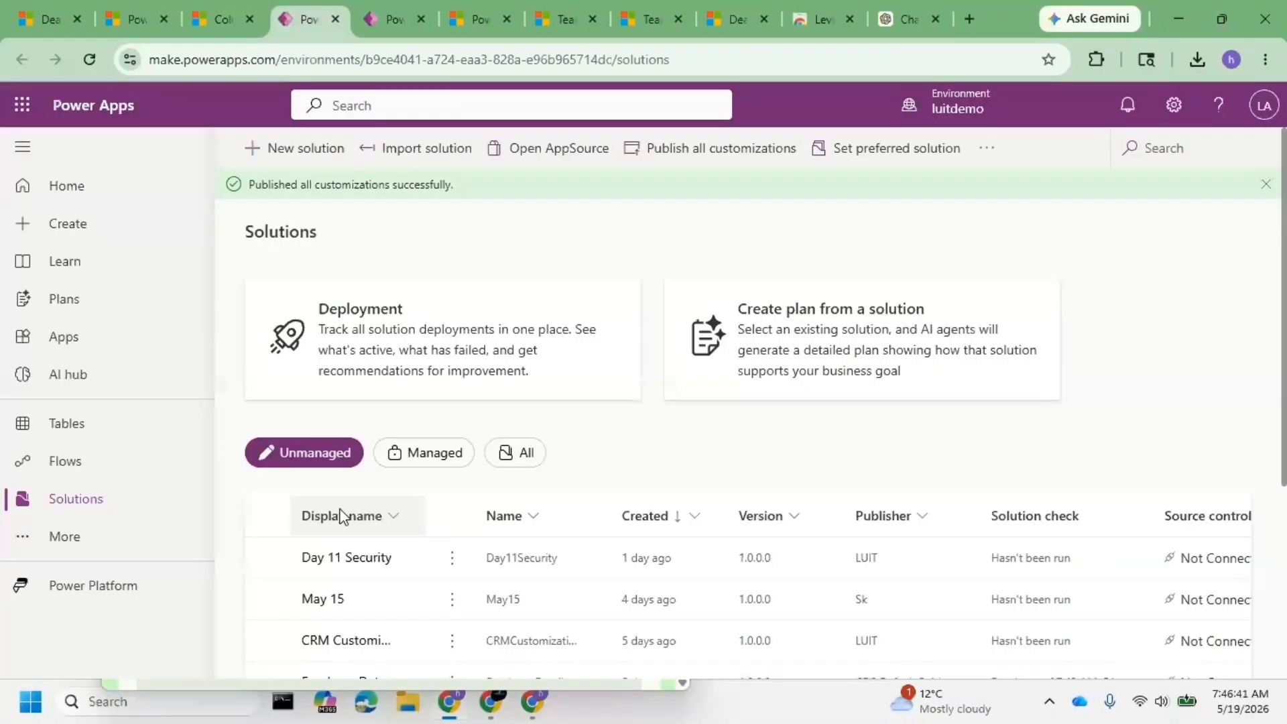
left_click(353, 557)
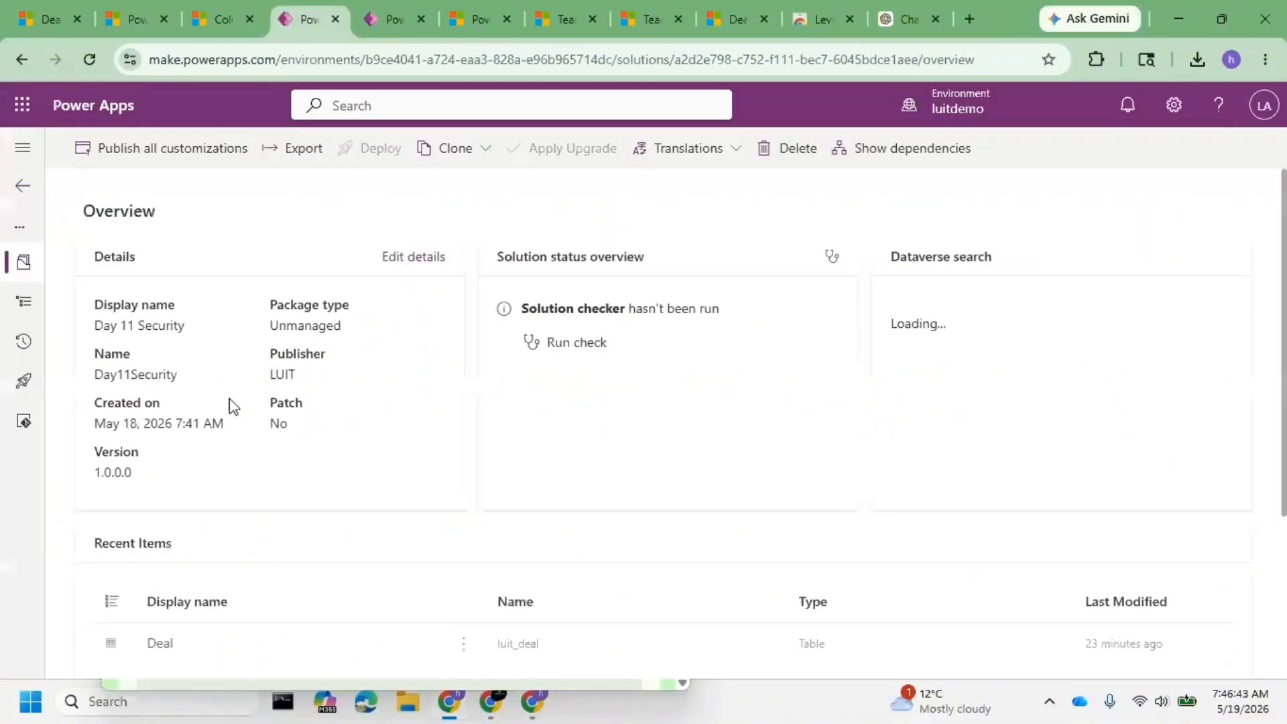
left_click(25, 306)
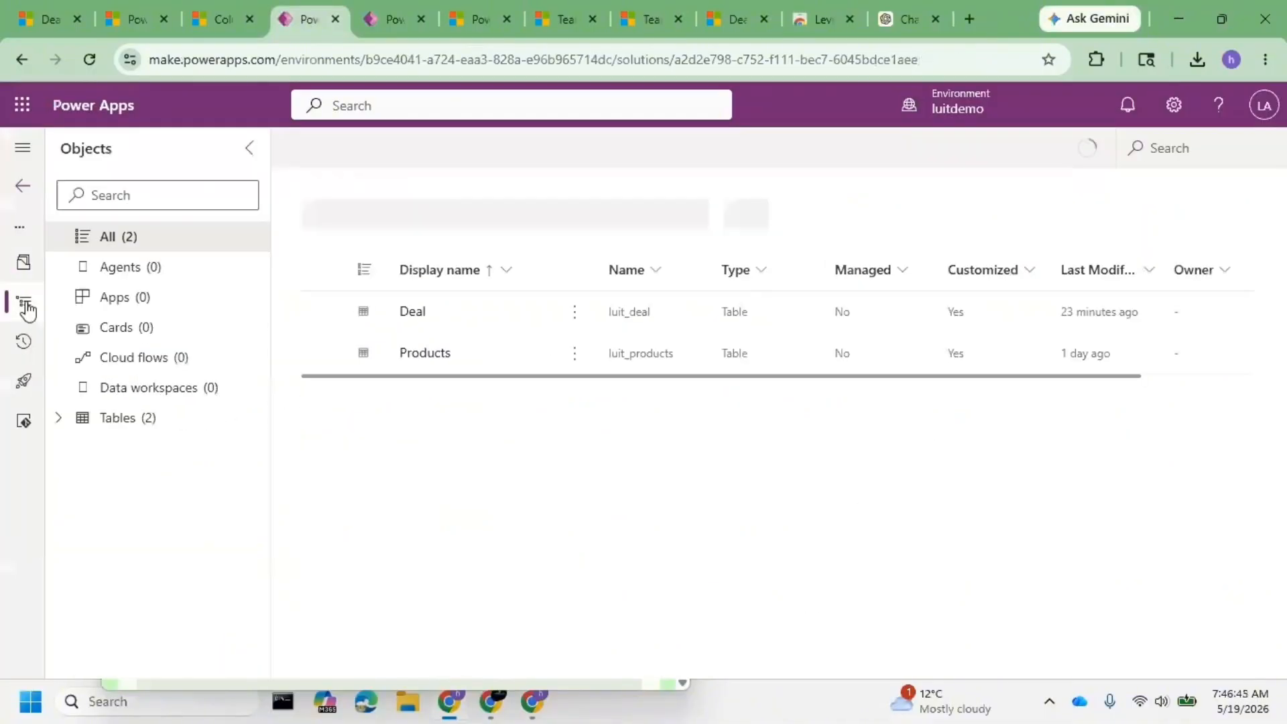
left_click(84, 422)
left_click(107, 449)
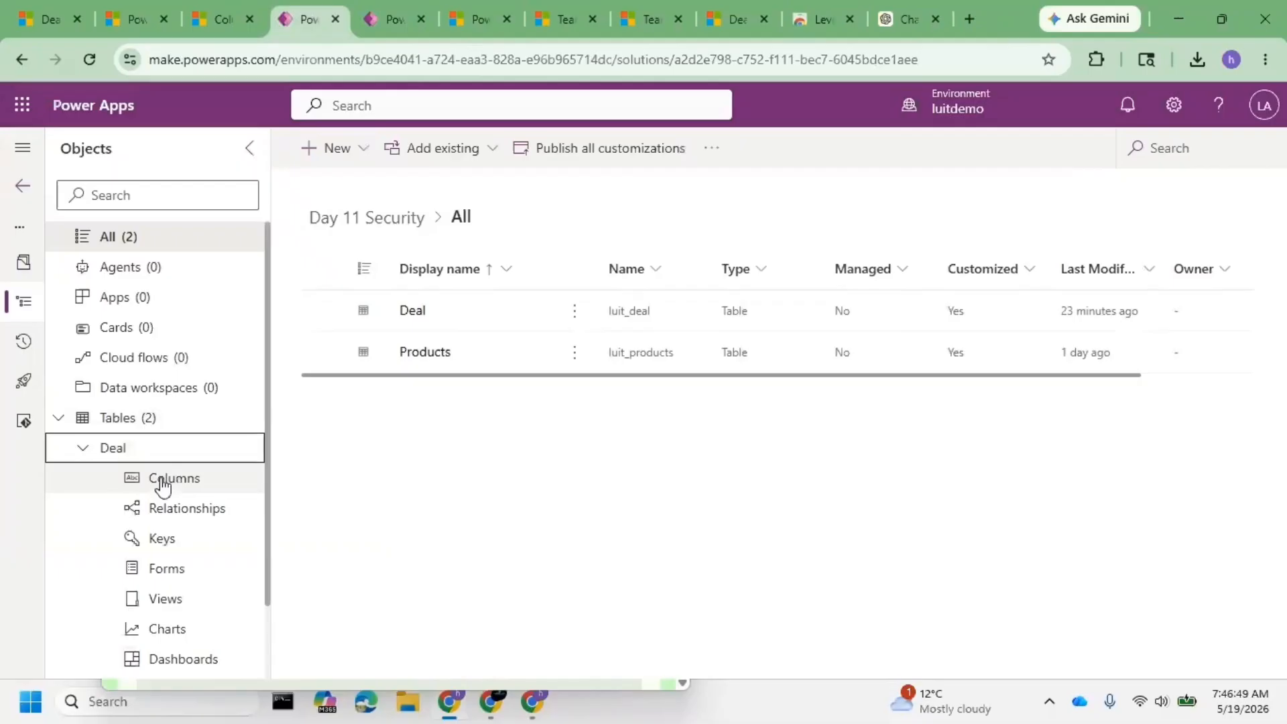
left_click(163, 482)
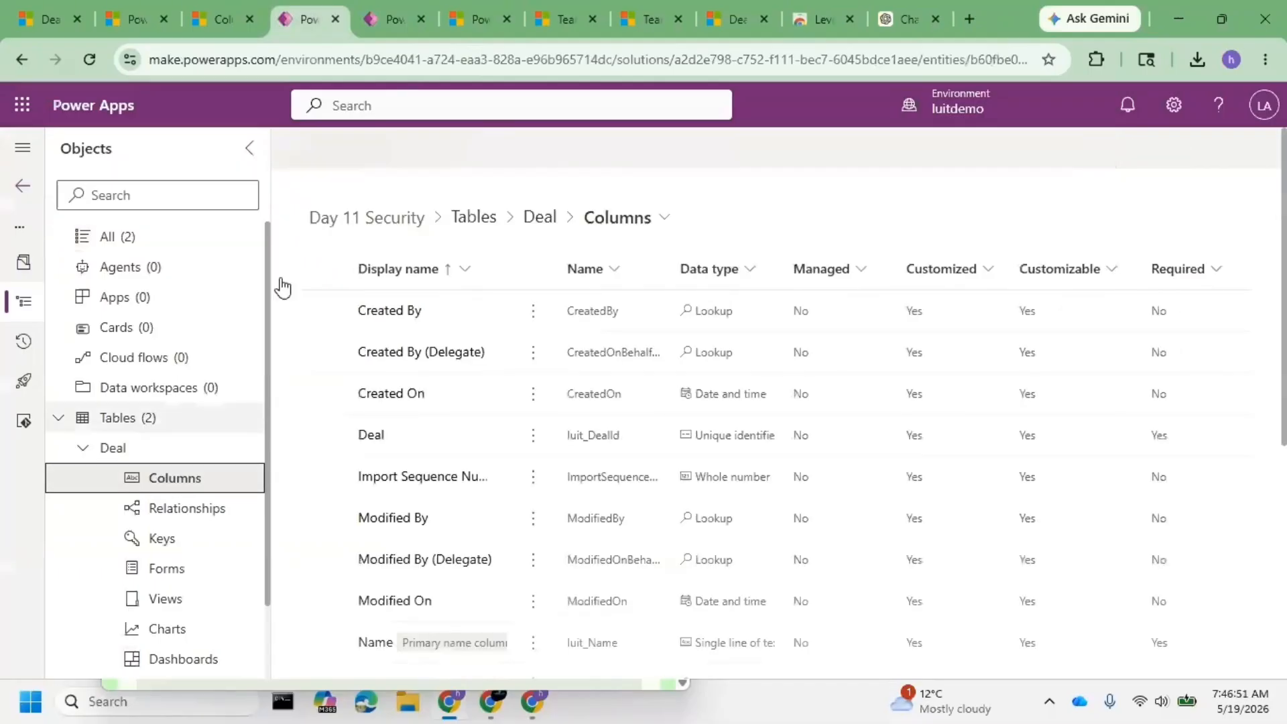
- Create a new Currency column named 'Deal Amount' with a minimum value of 0
left_click(366, 154)
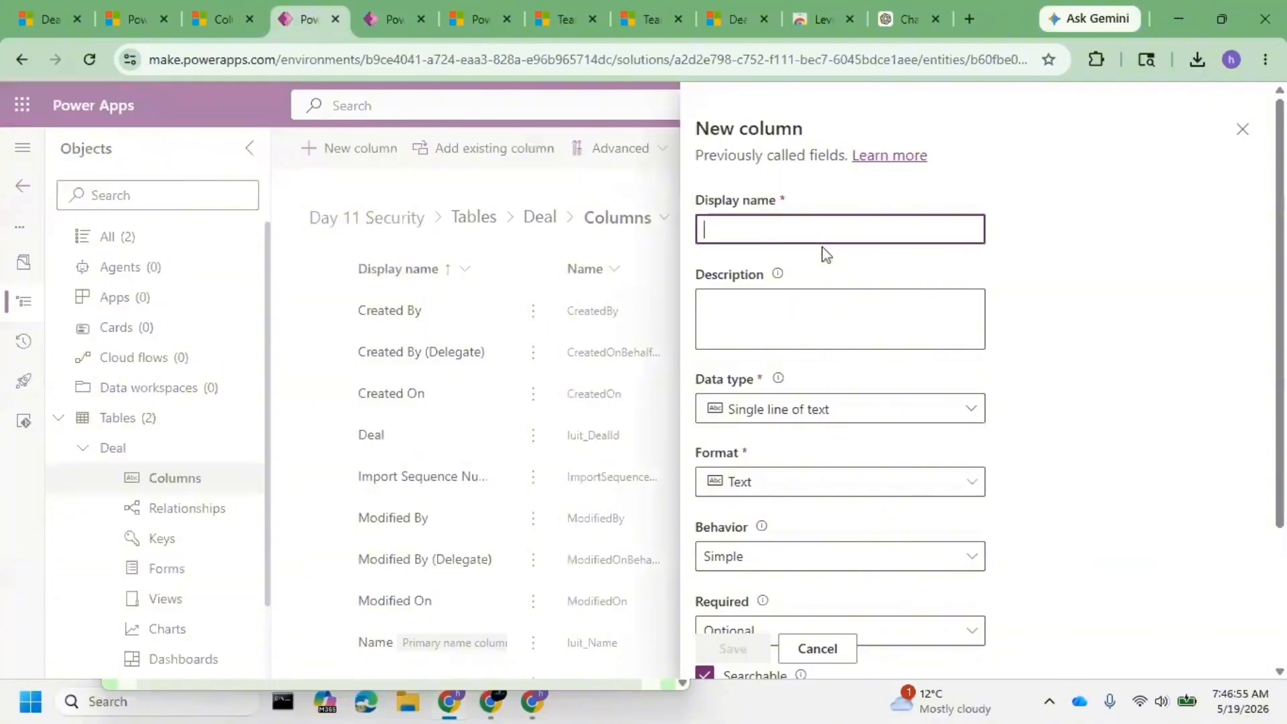
type("Deal Am")
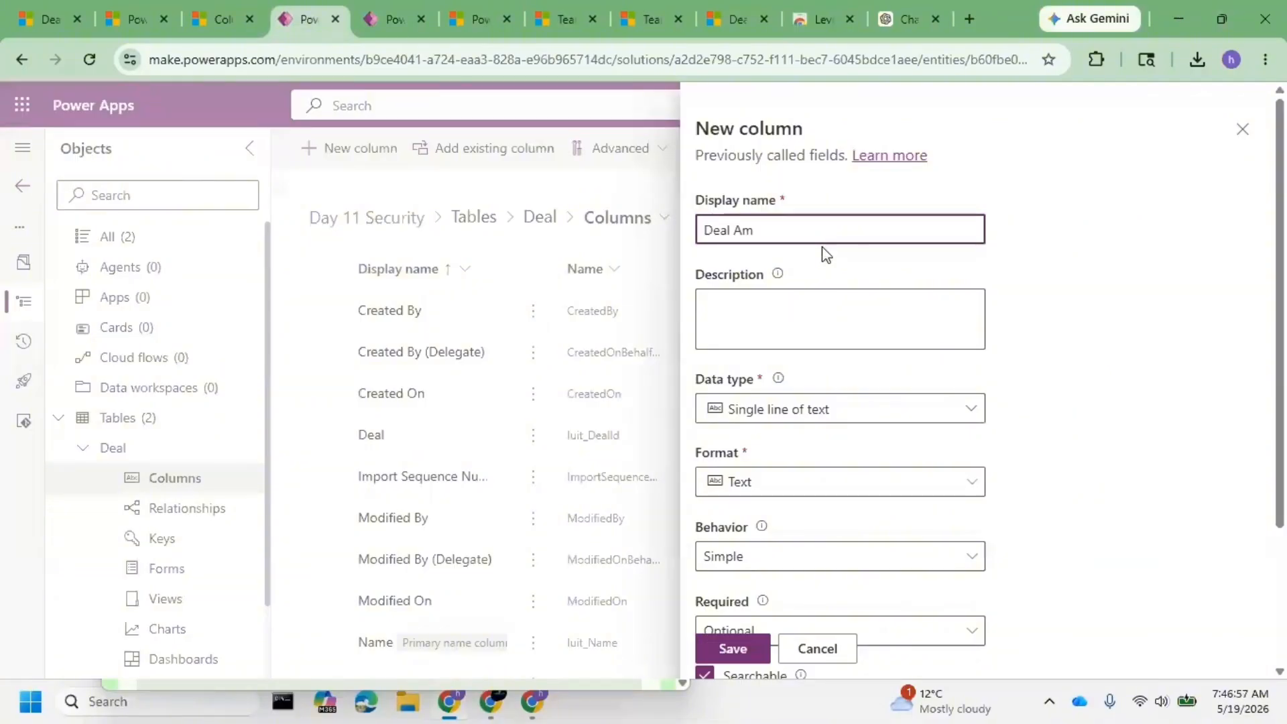
type("ount")
left_click(781, 409)
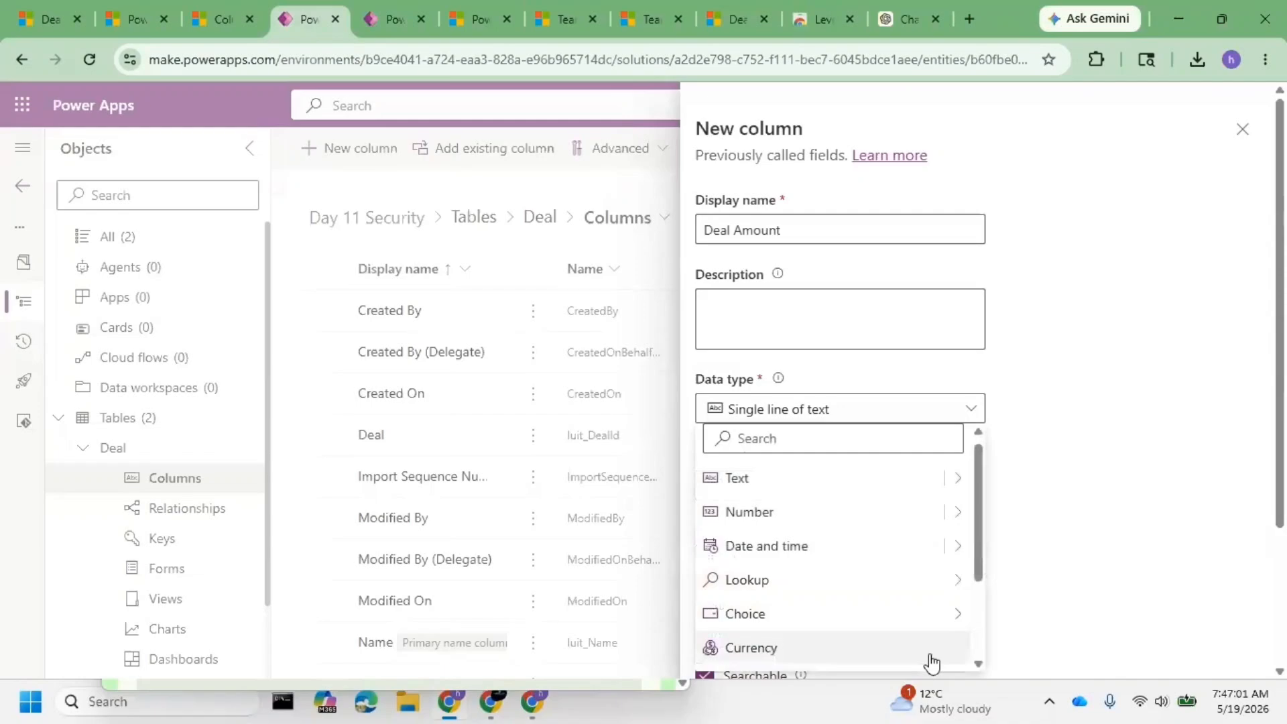
left_click(835, 649)
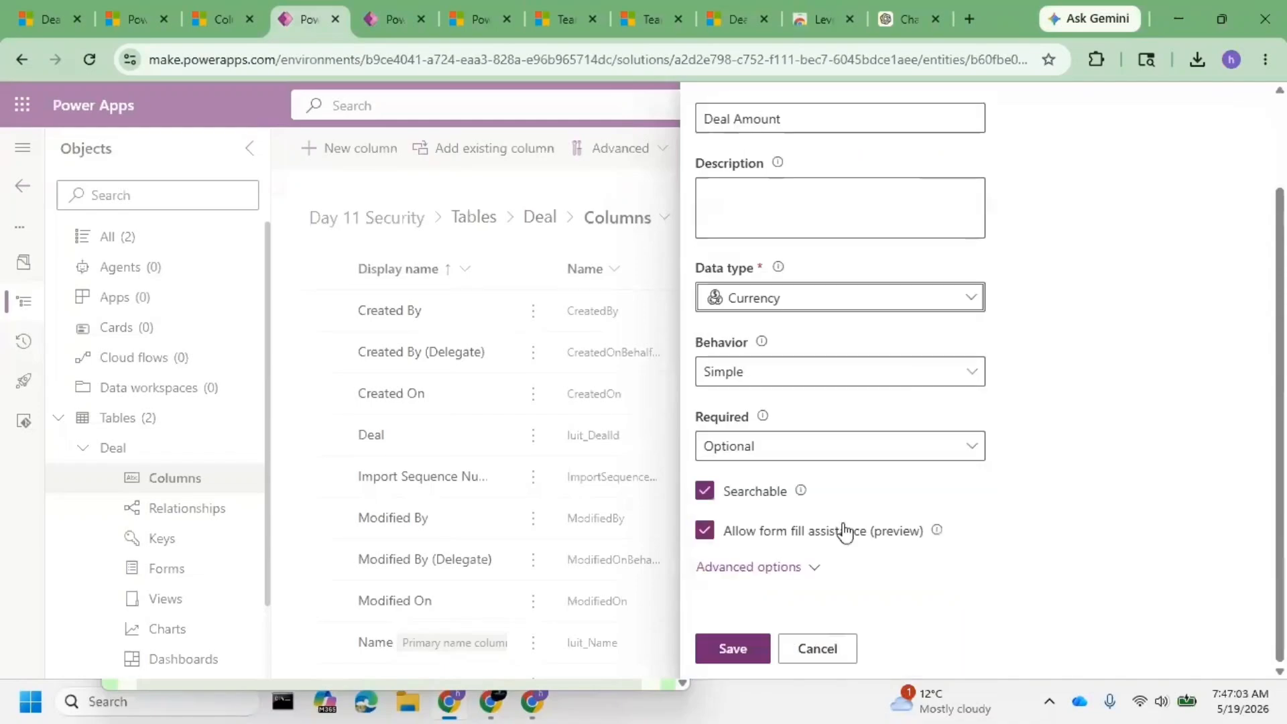
left_click(775, 568)
scroll(781, 519, "down", 4)
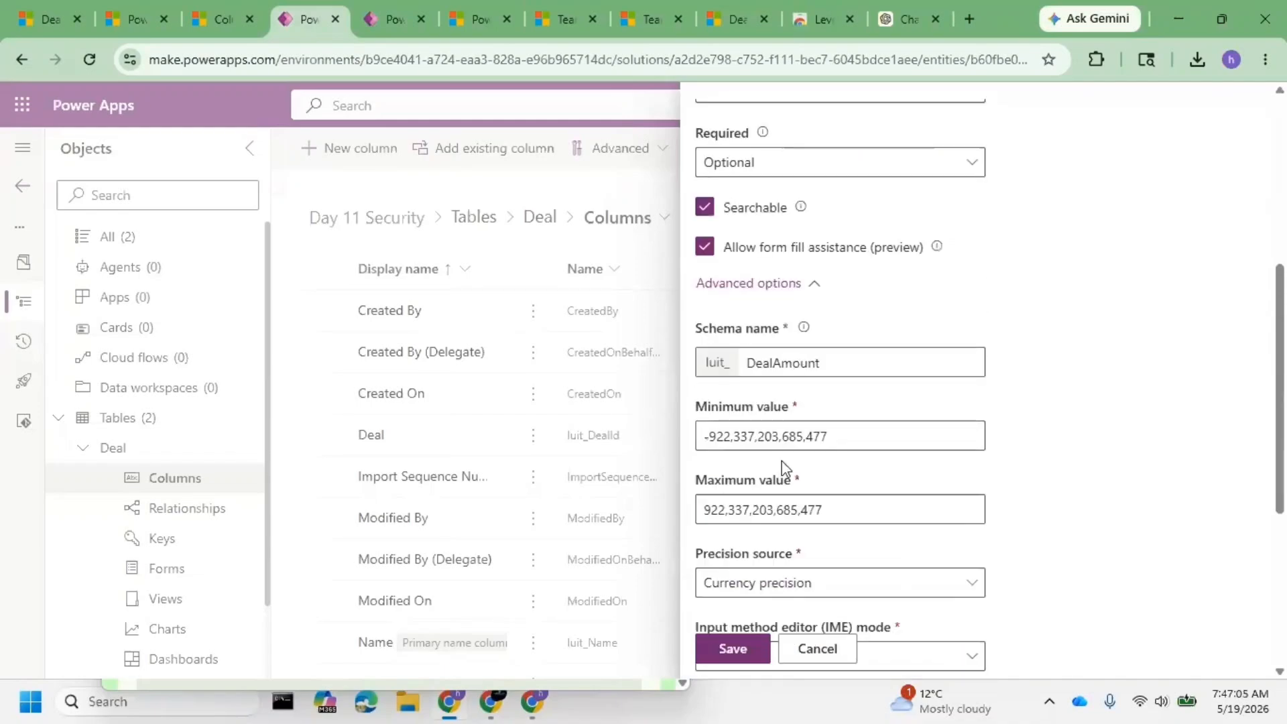
left_click(810, 440)
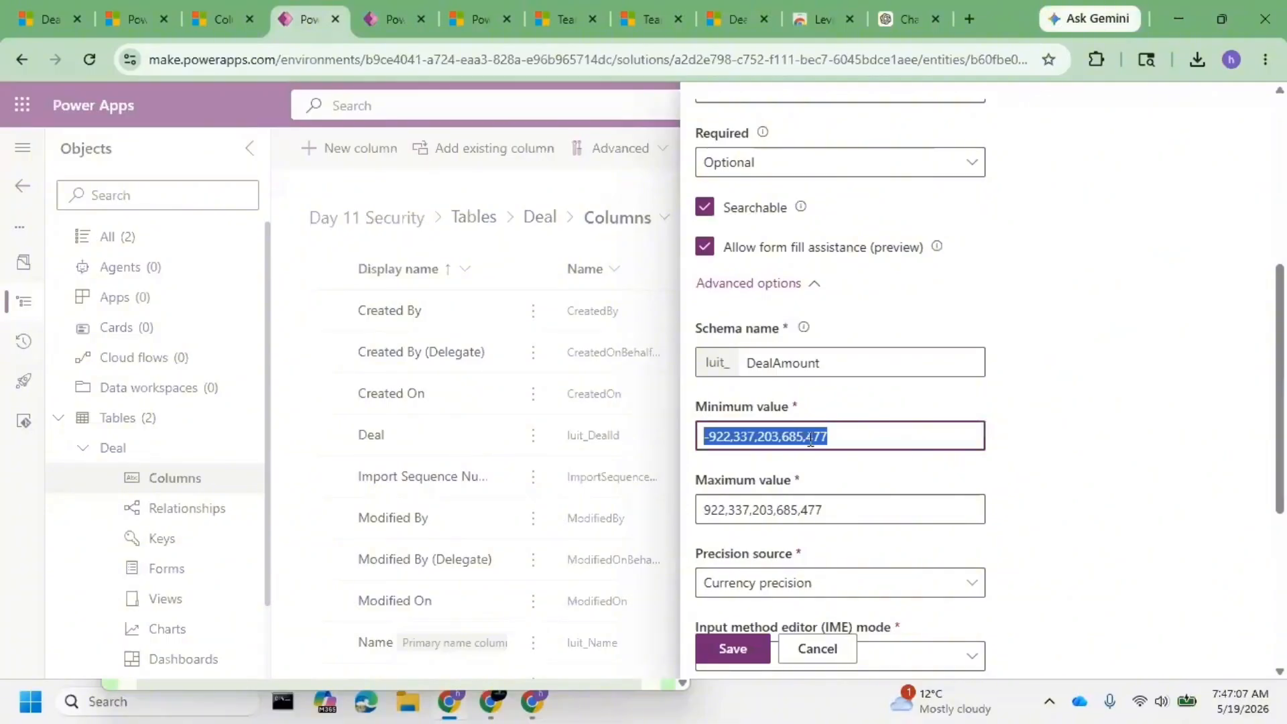
type("0")
left_click(1032, 427)
- Enable column security on Deal Amount and save the new column
scroll(1032, 425, "down", 5)
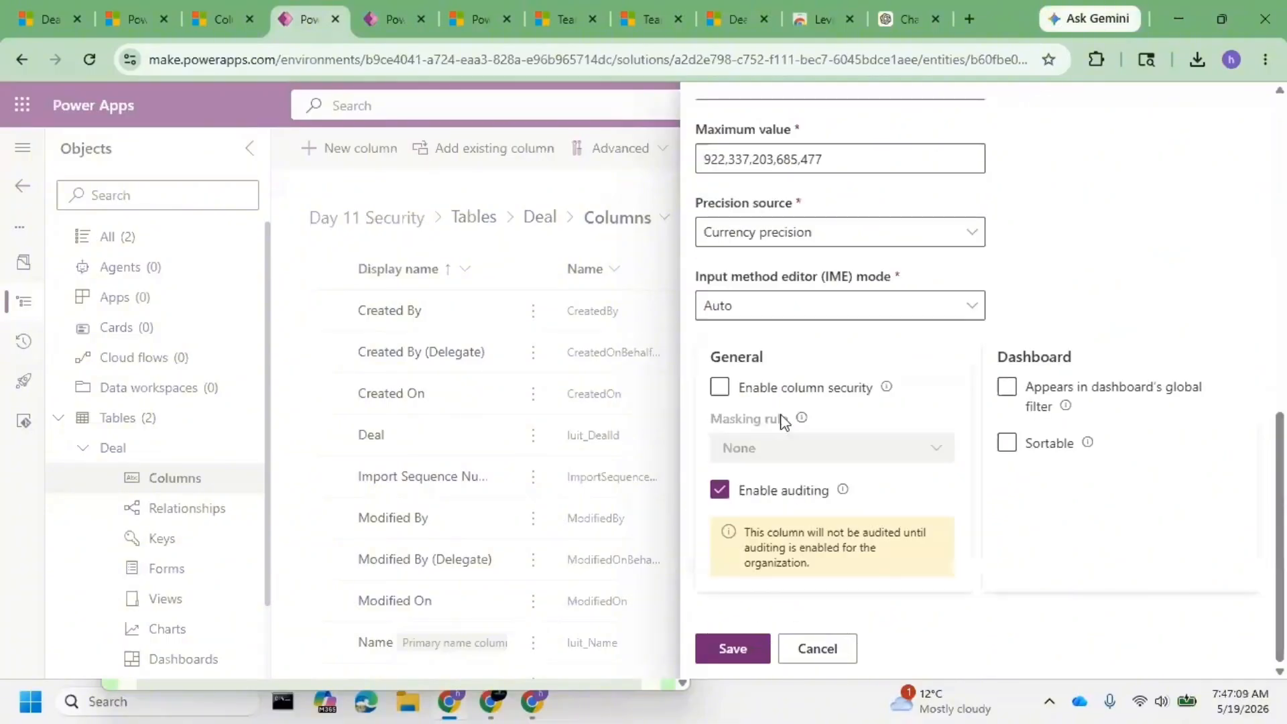
left_click(887, 389)
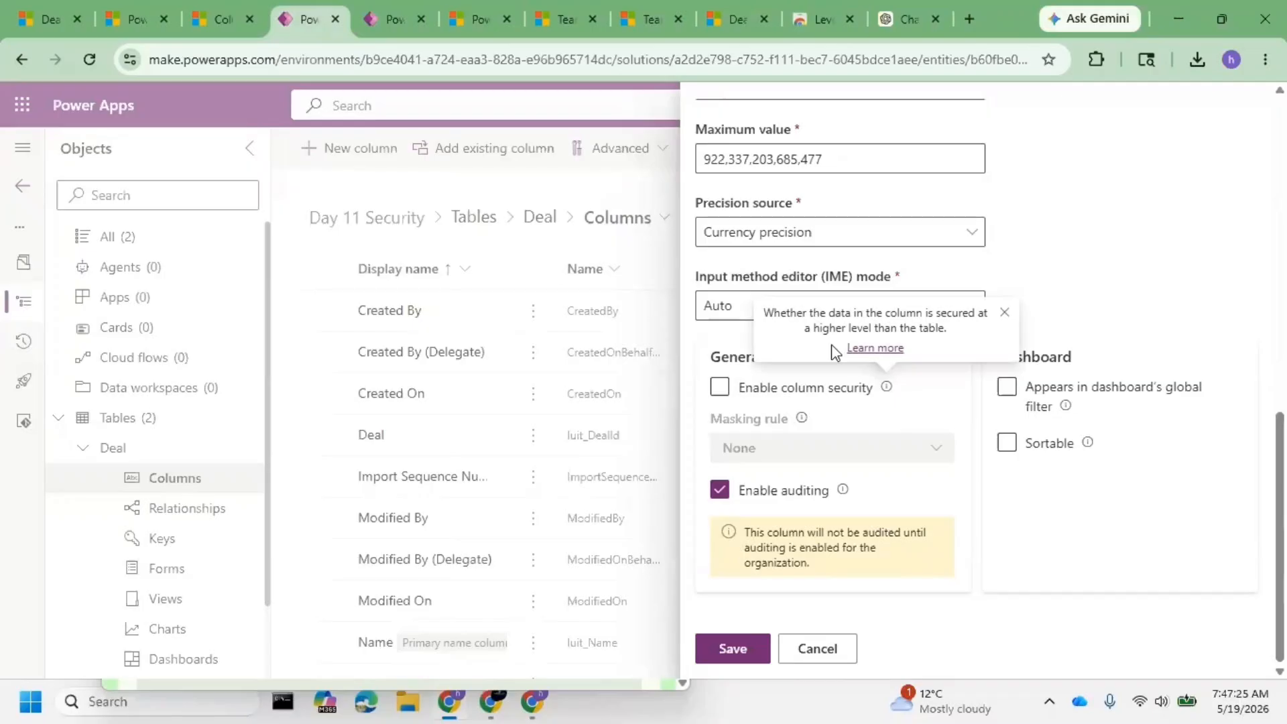
left_click(719, 388)
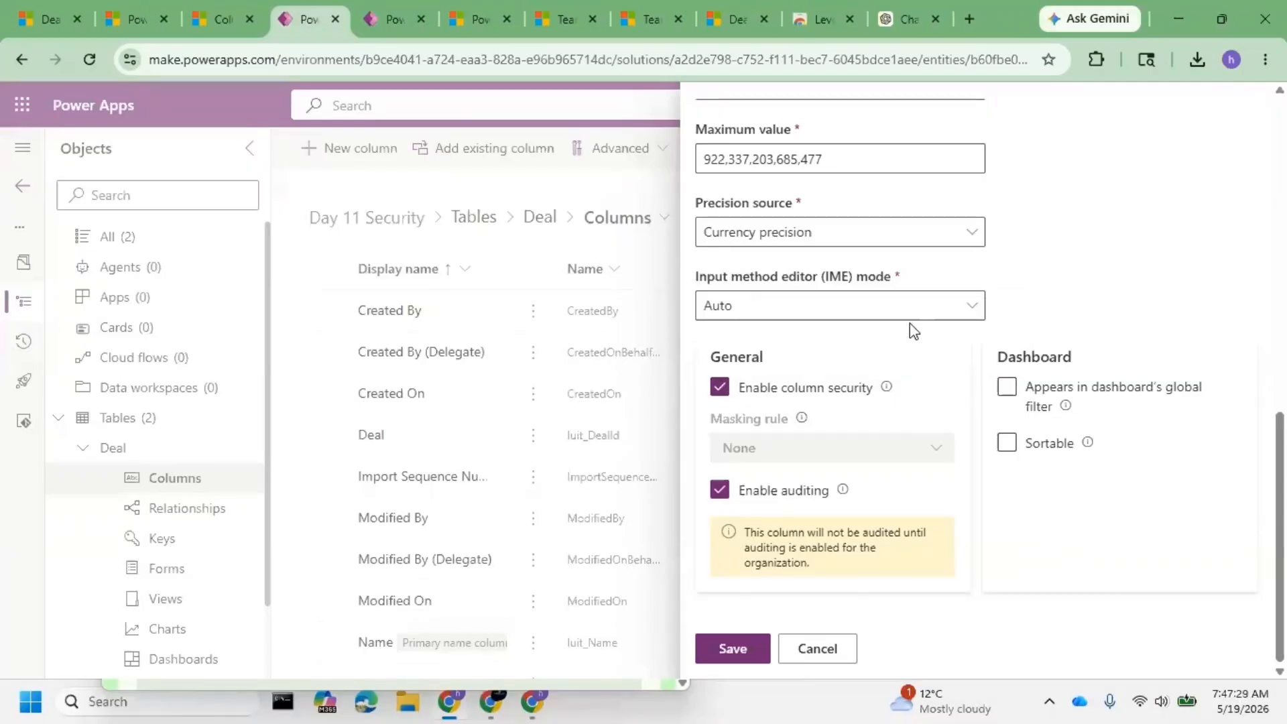
scroll(910, 323, "up", 2)
scroll(843, 463, "down", 2)
scroll(843, 462, "up", 10)
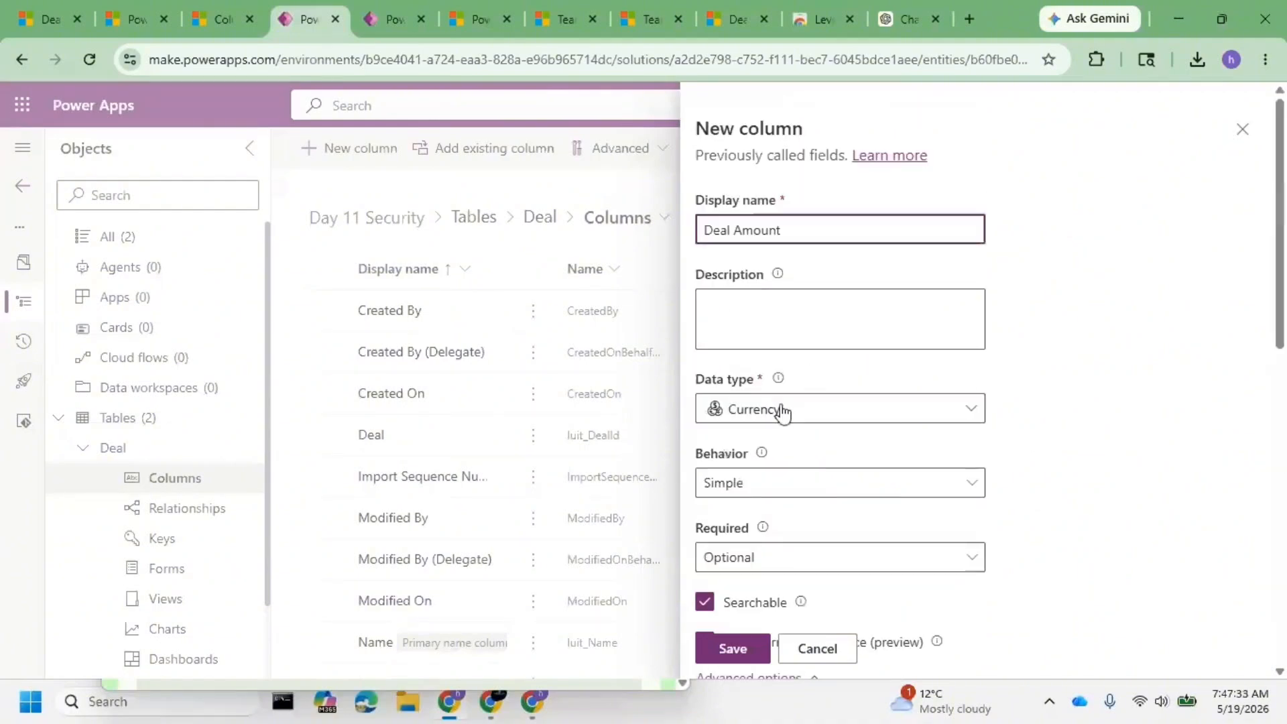
left_click(734, 648)
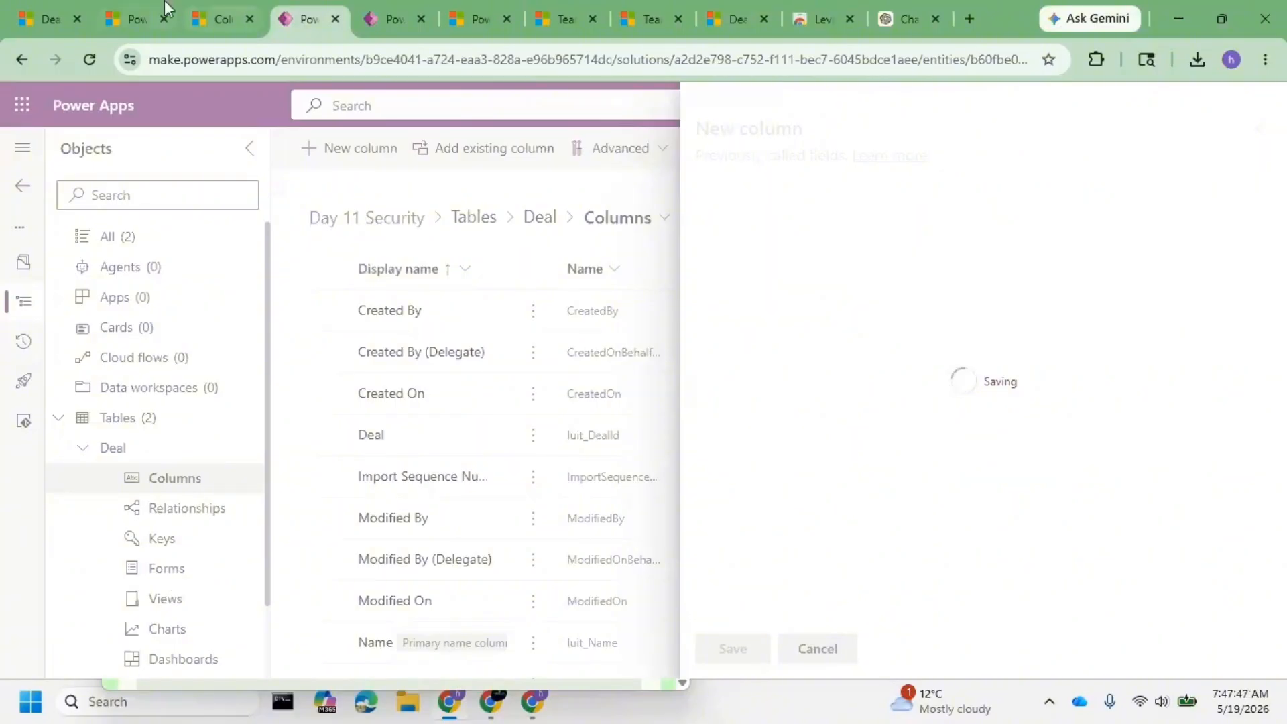
key("ctrl+1")
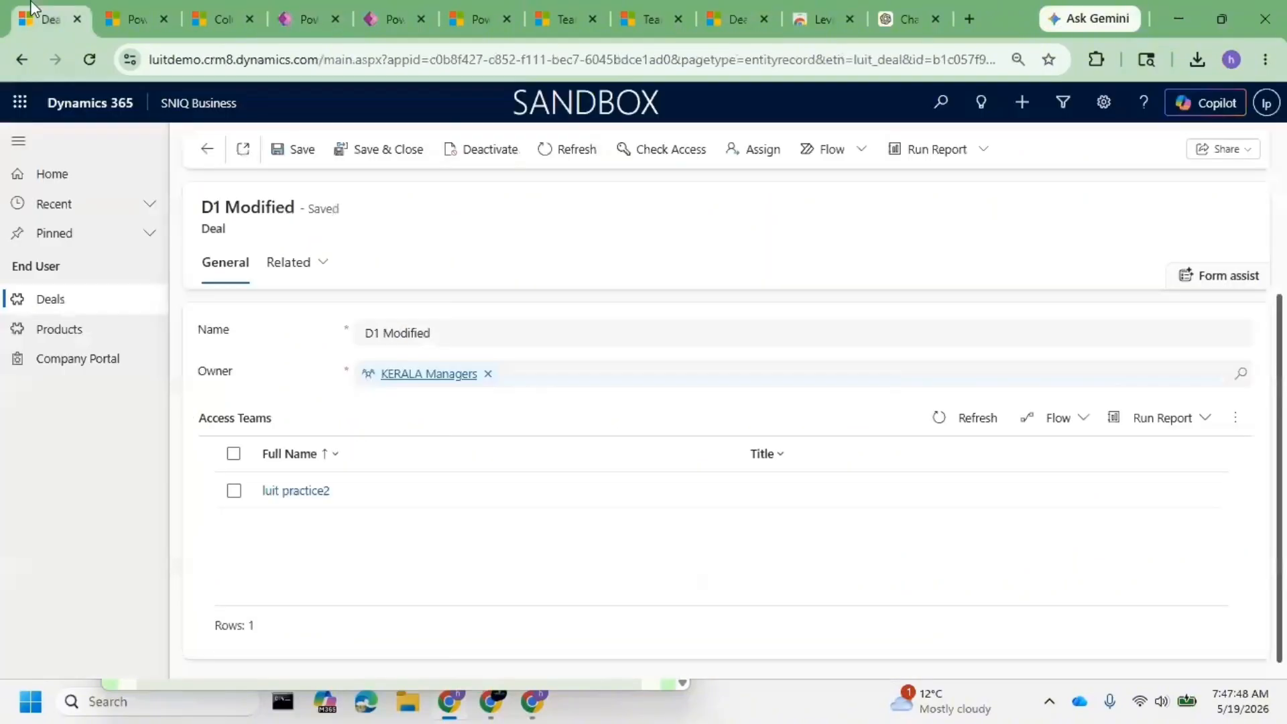
- Add the Deal Amount field below Name on the Deal Information main form, then save and publish
left_click(299, 12)
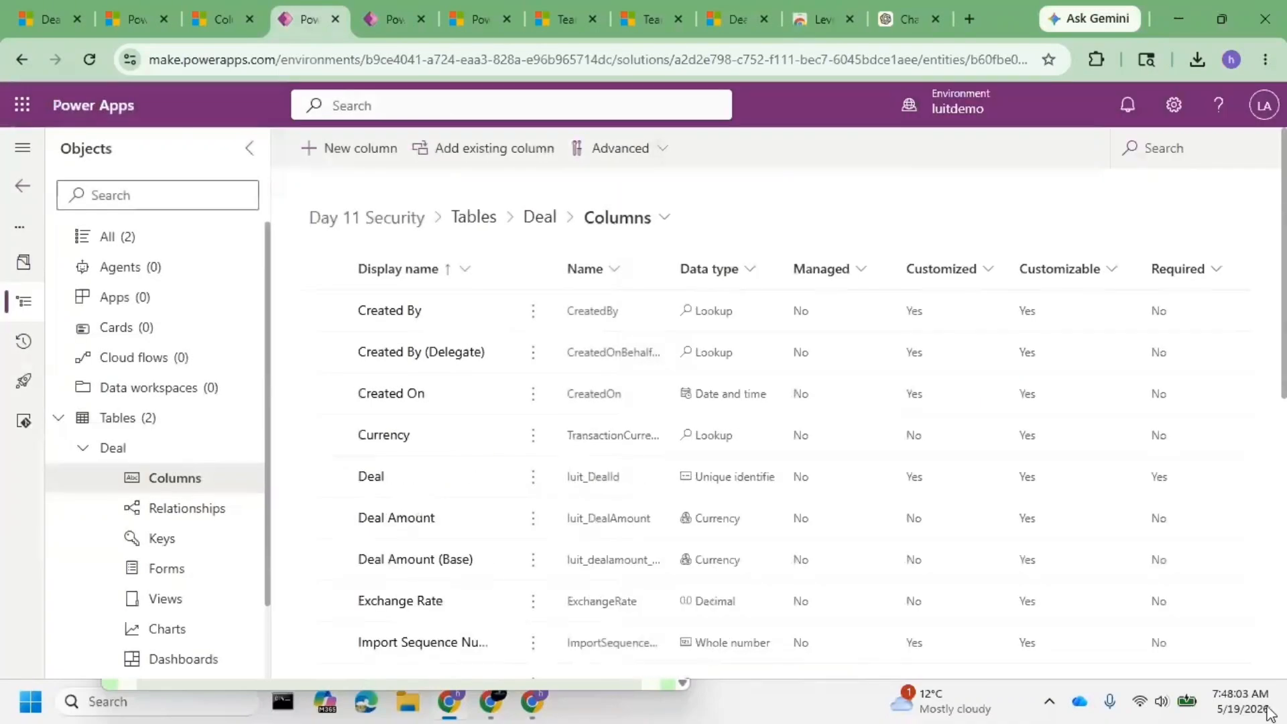
left_click(167, 569)
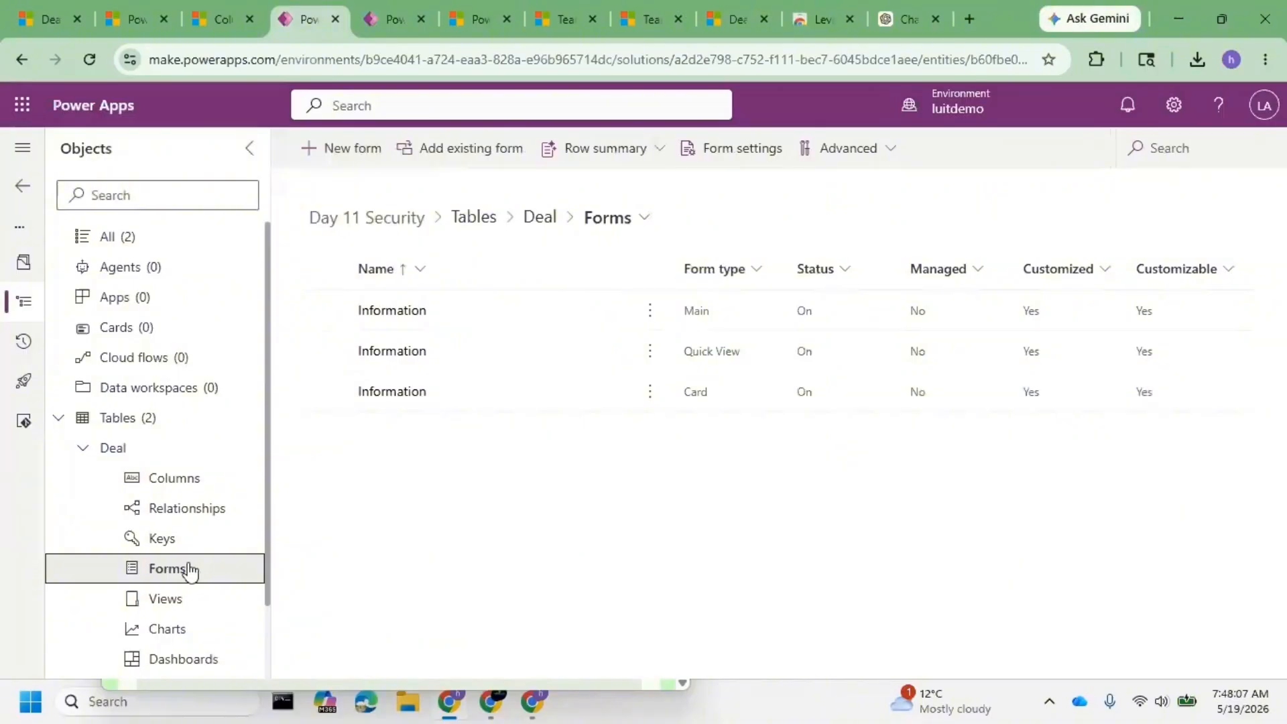
left_click(407, 311)
left_click(392, 310)
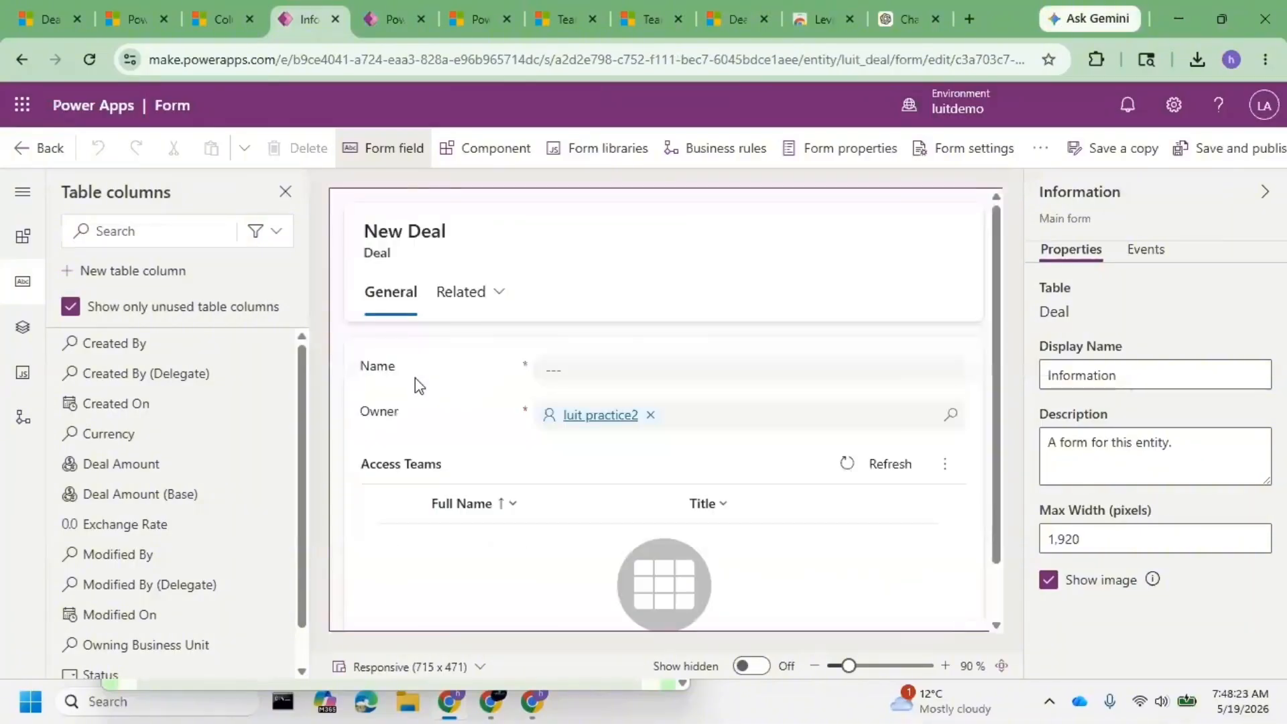
left_click(415, 376)
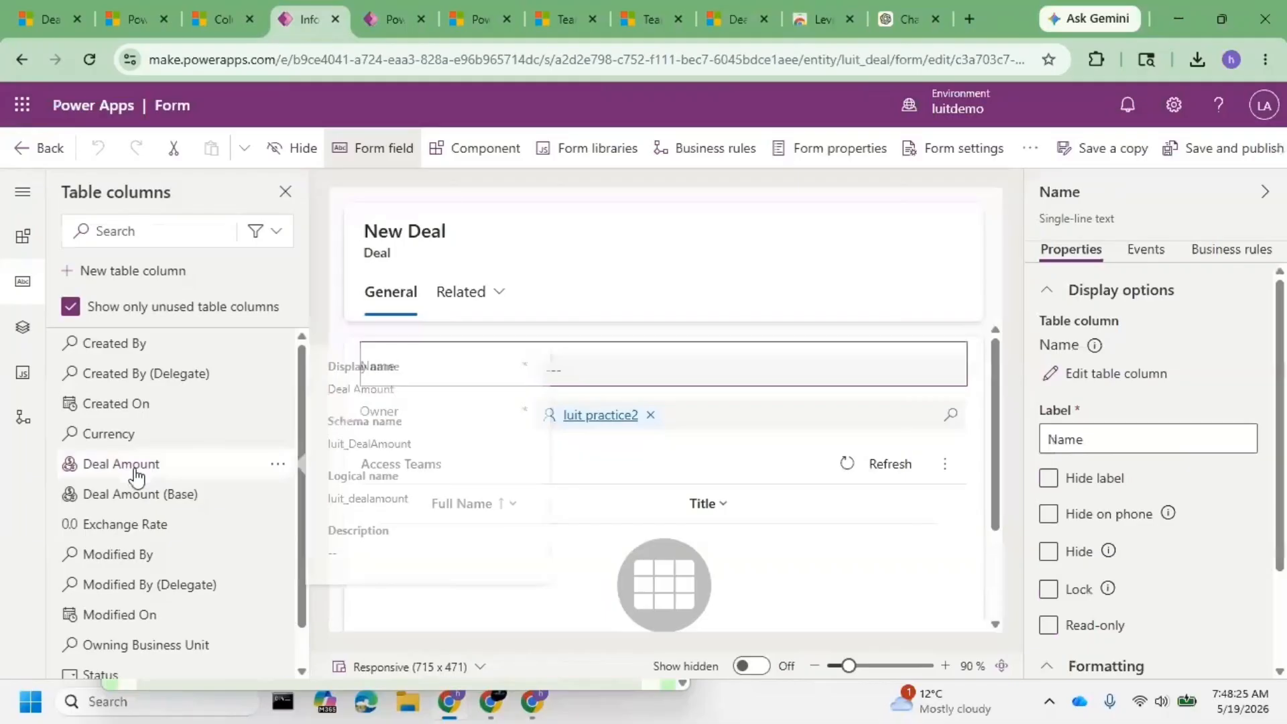
left_click_drag(136, 477, 445, 420)
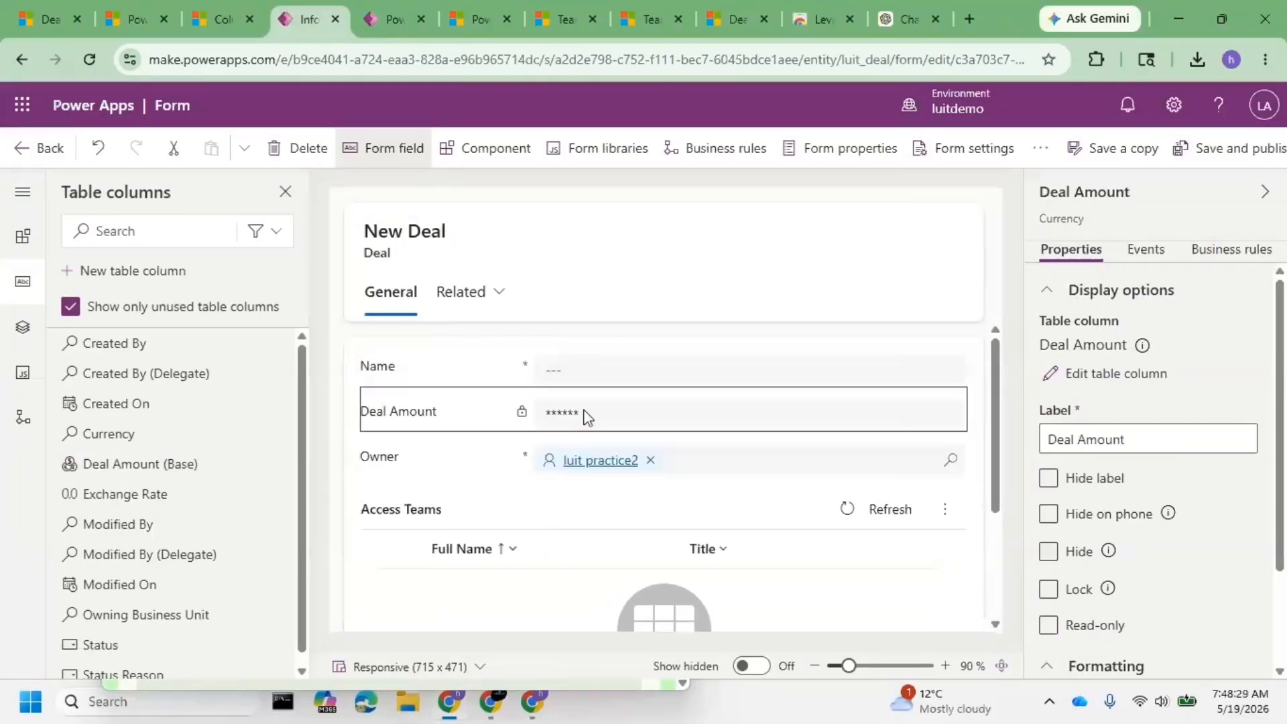
left_click(1223, 168)
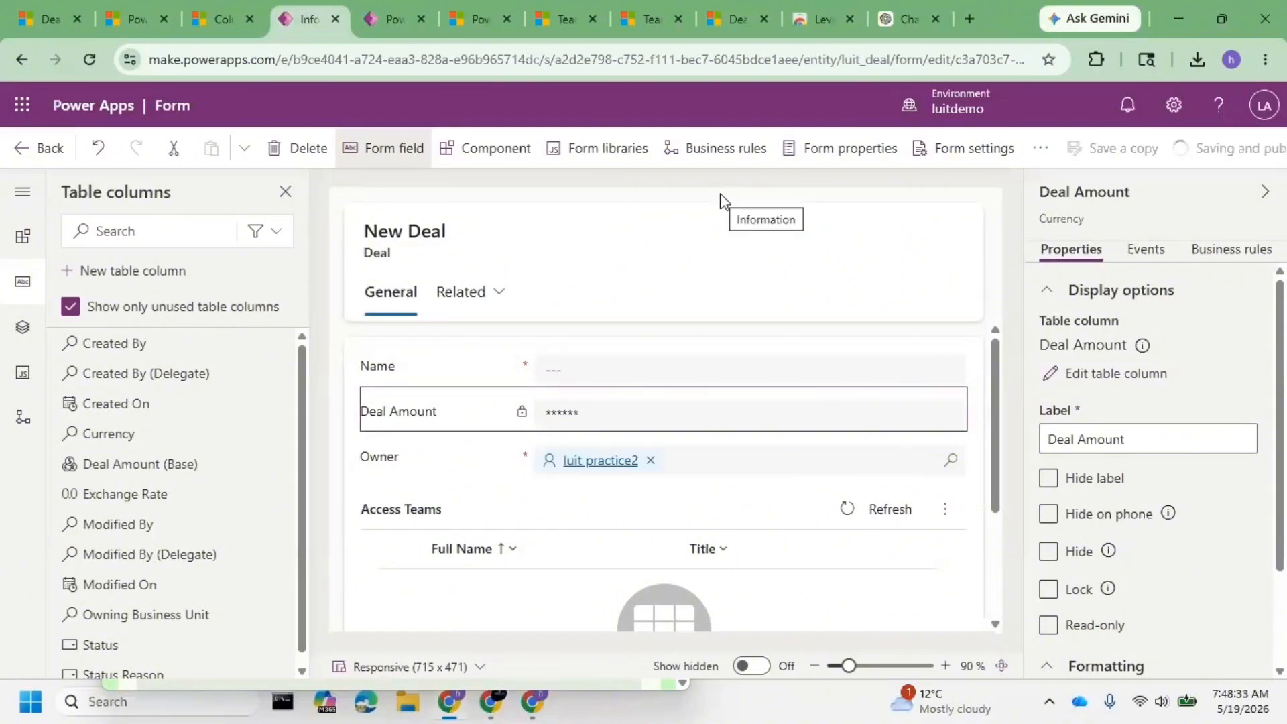
- Empty the cache and hard-reload the D1 Modified deal page
left_click(44, 19)
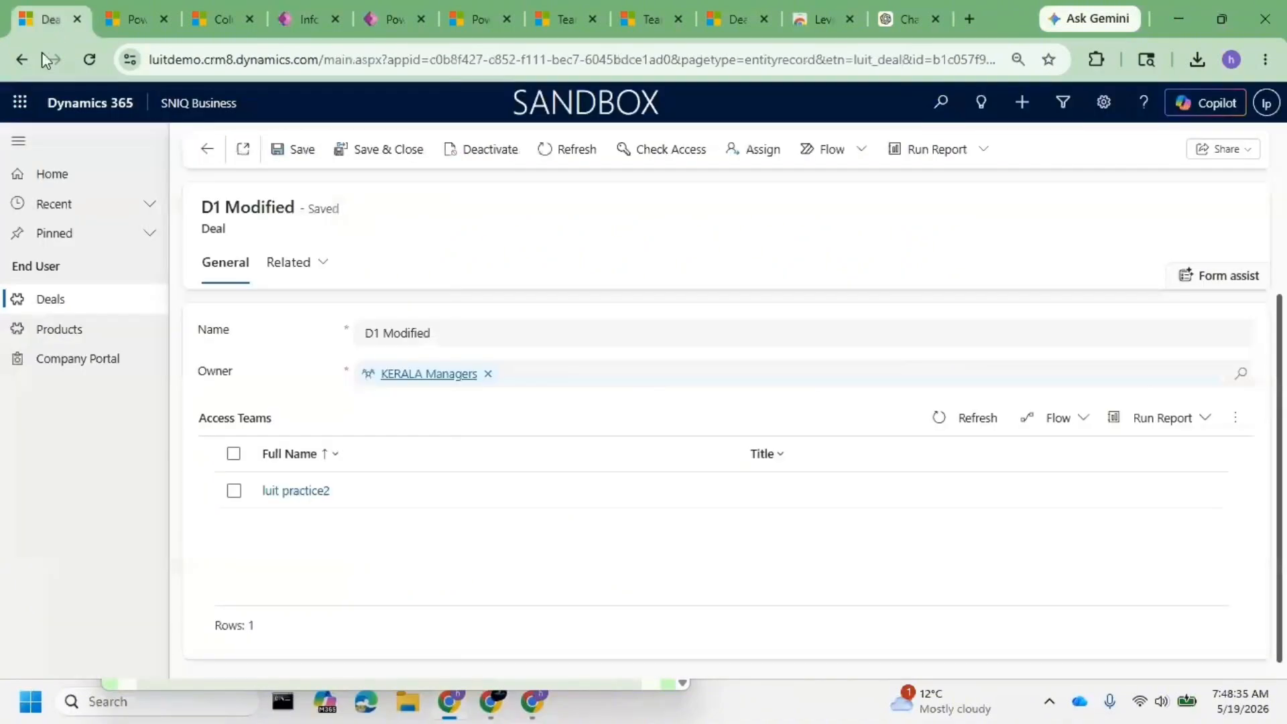
right_click(81, 61)
left_click(147, 157)
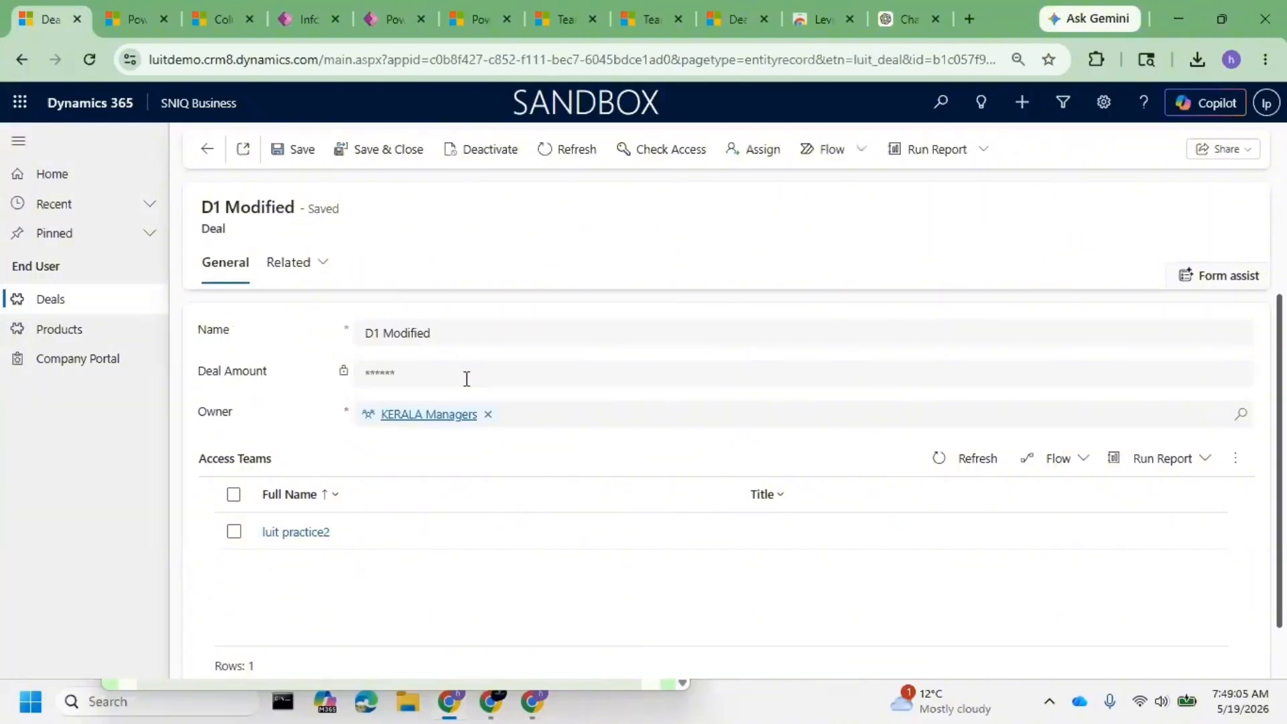
- Confirm the Deal Amount field is masked and locked on the D1 Modified deal
double_click(398, 370)
left_click_drag(391, 372, 418, 376)
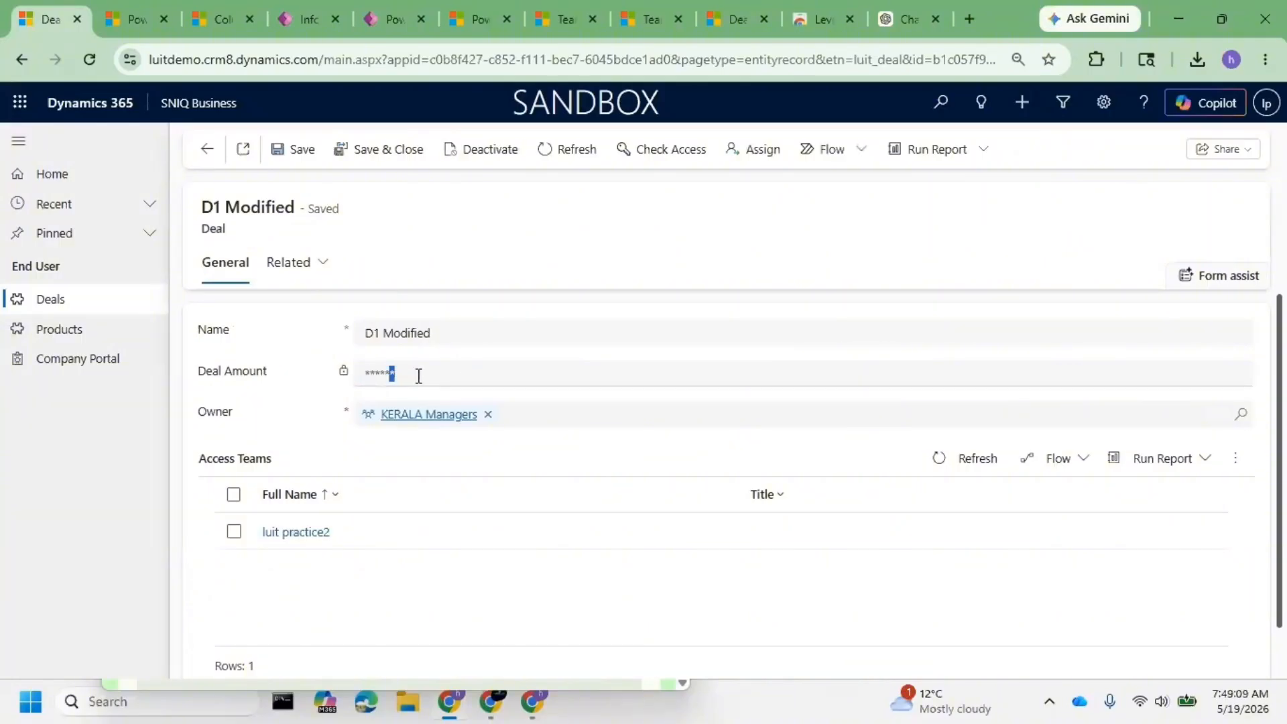
left_click(572, 368)
left_click(199, 387)
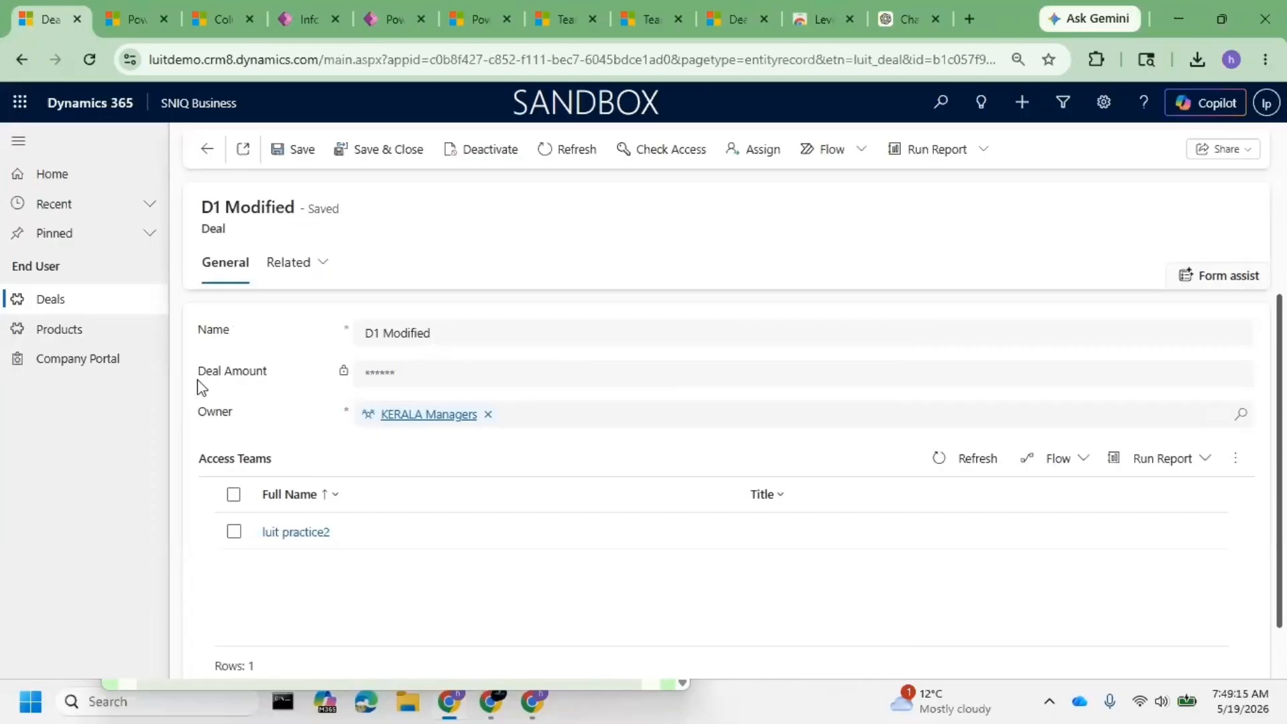
left_click_drag(199, 387, 393, 372)
left_click(393, 372)
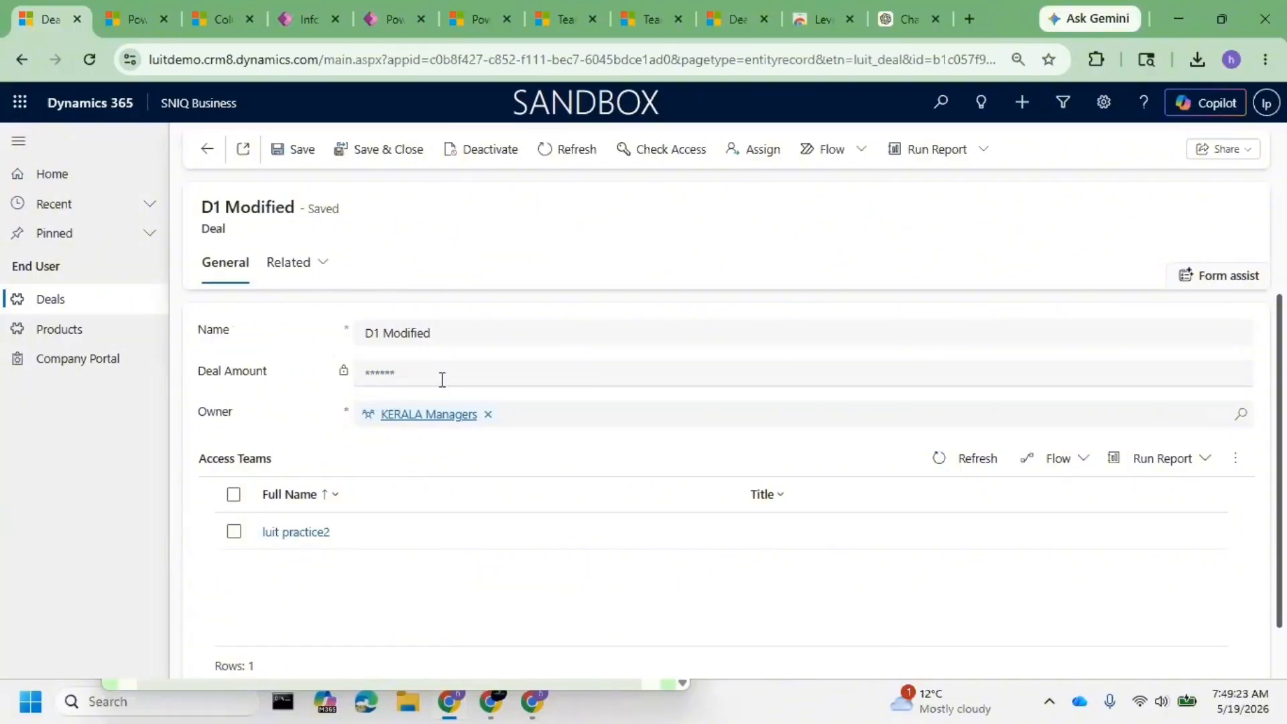
left_click_drag(442, 379, 280, 367)
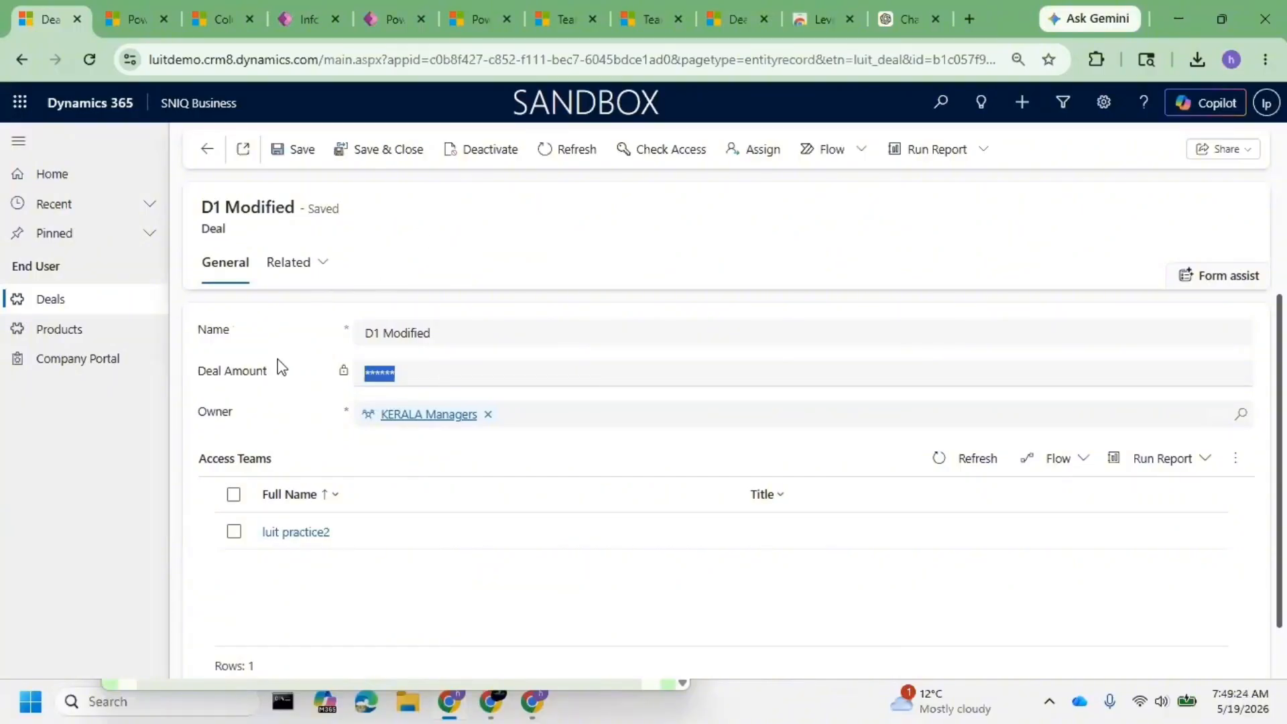
left_click(202, 11)
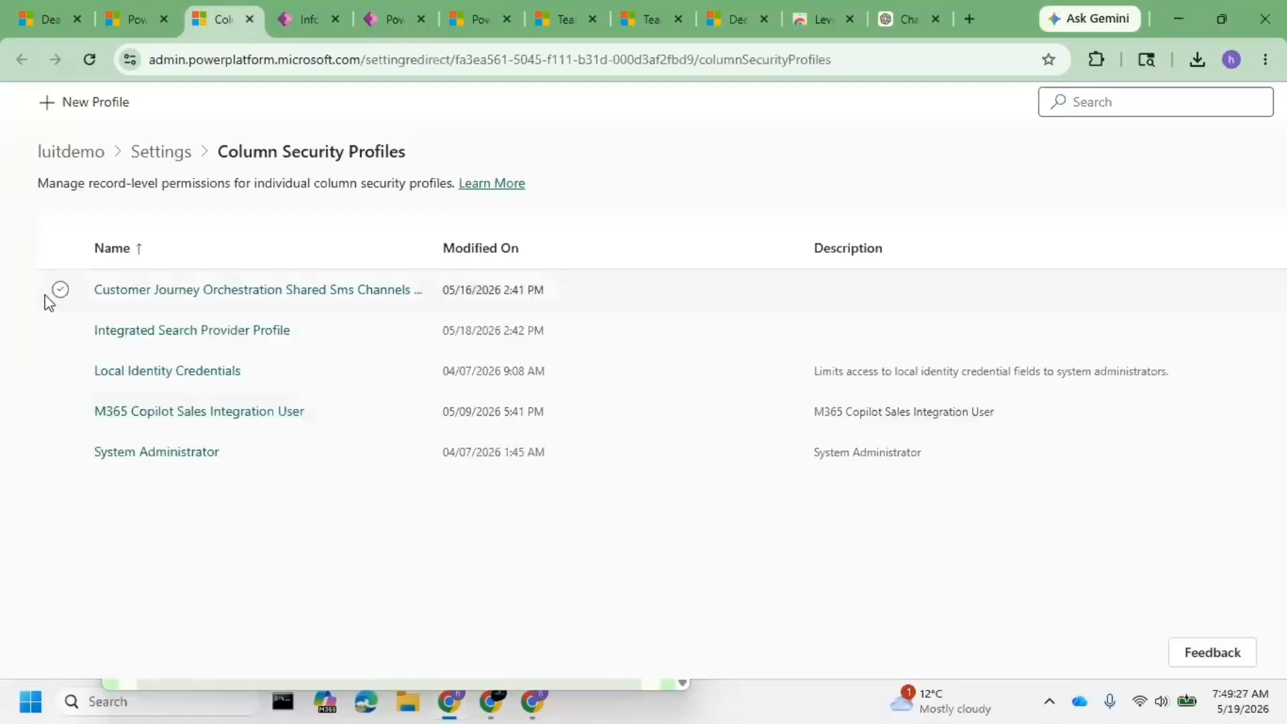
- Create a column security profile named 'Deal Amount Profile', save it, and open it
left_click(83, 104)
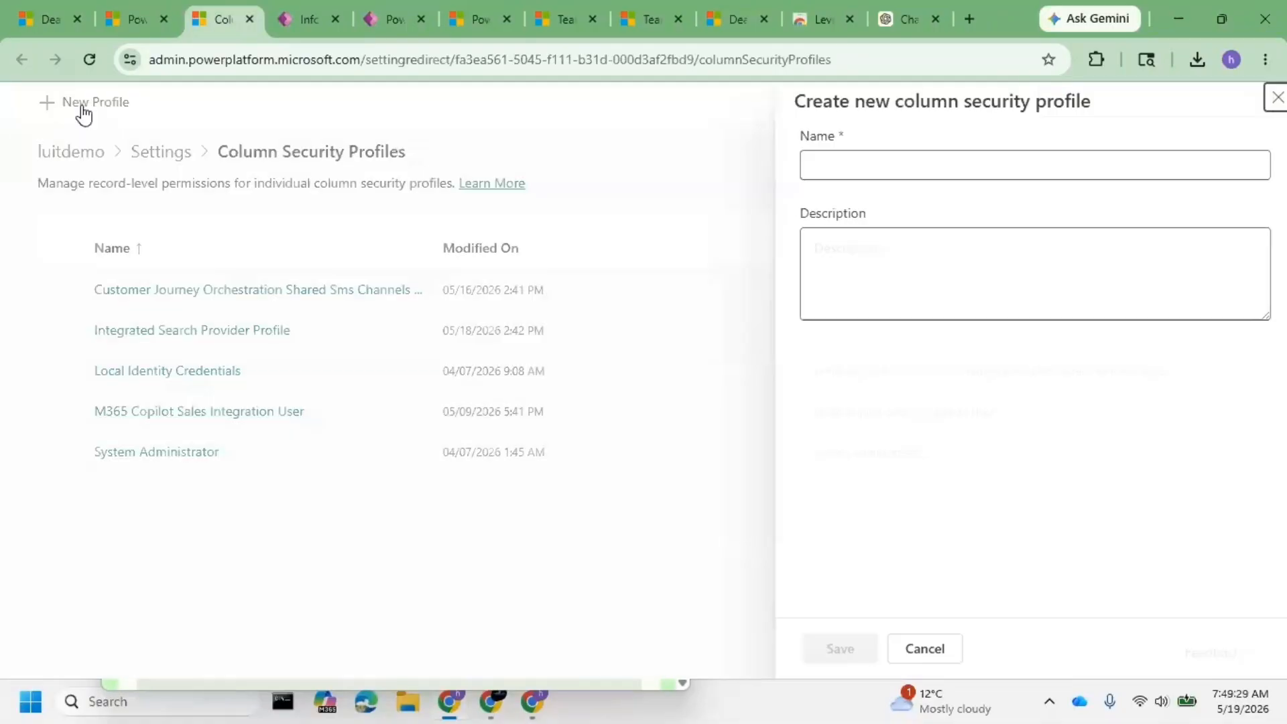
left_click(845, 174)
type("D")
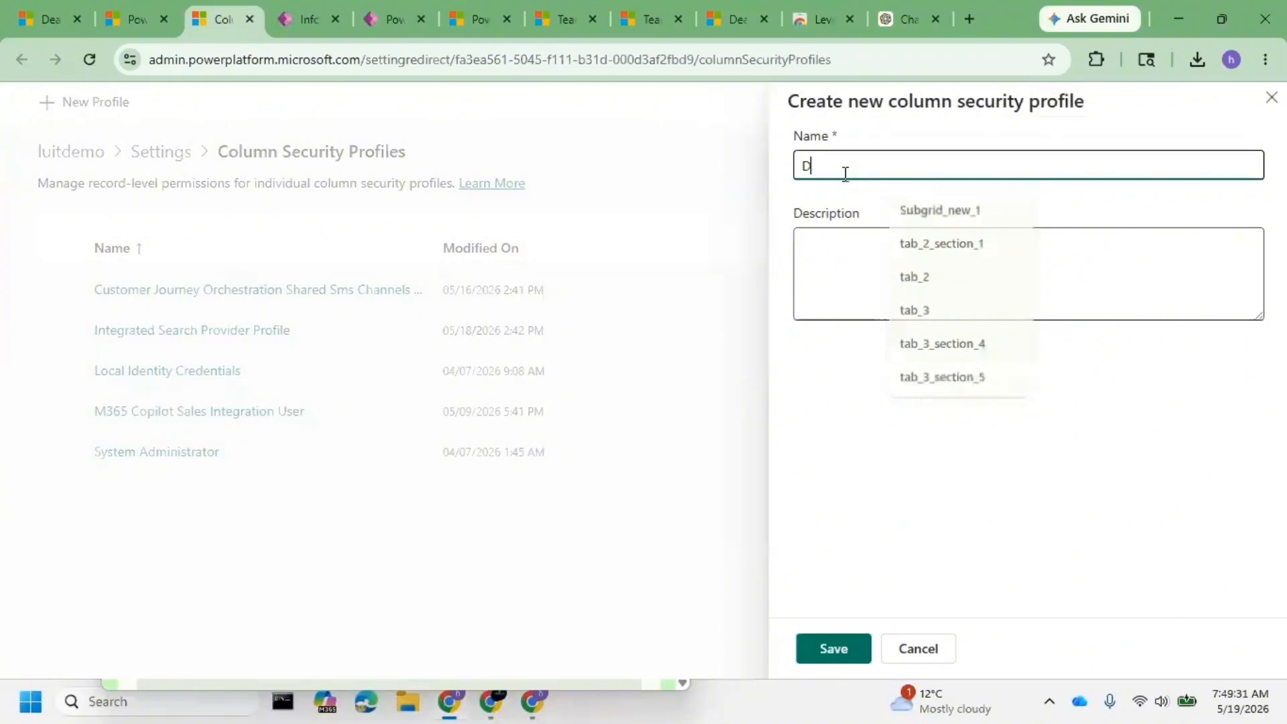
type("eal Amou")
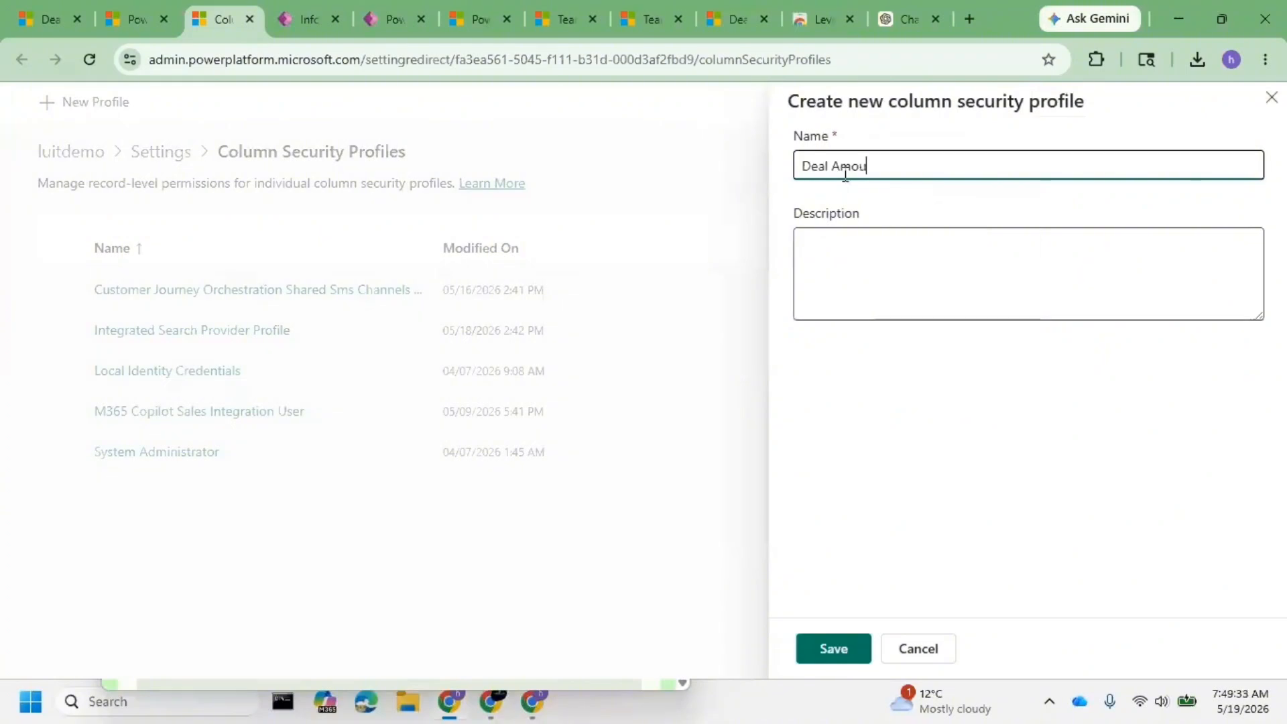
type("nt Profi")
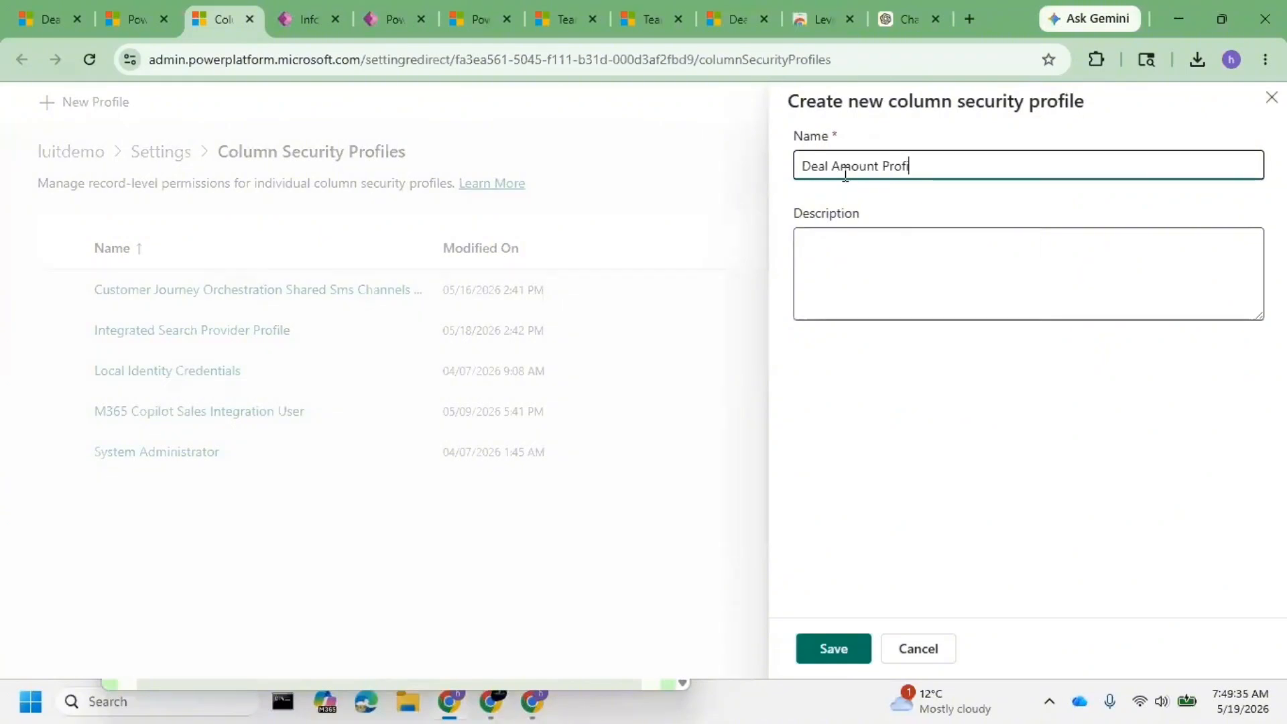
type("le")
left_click(825, 649)
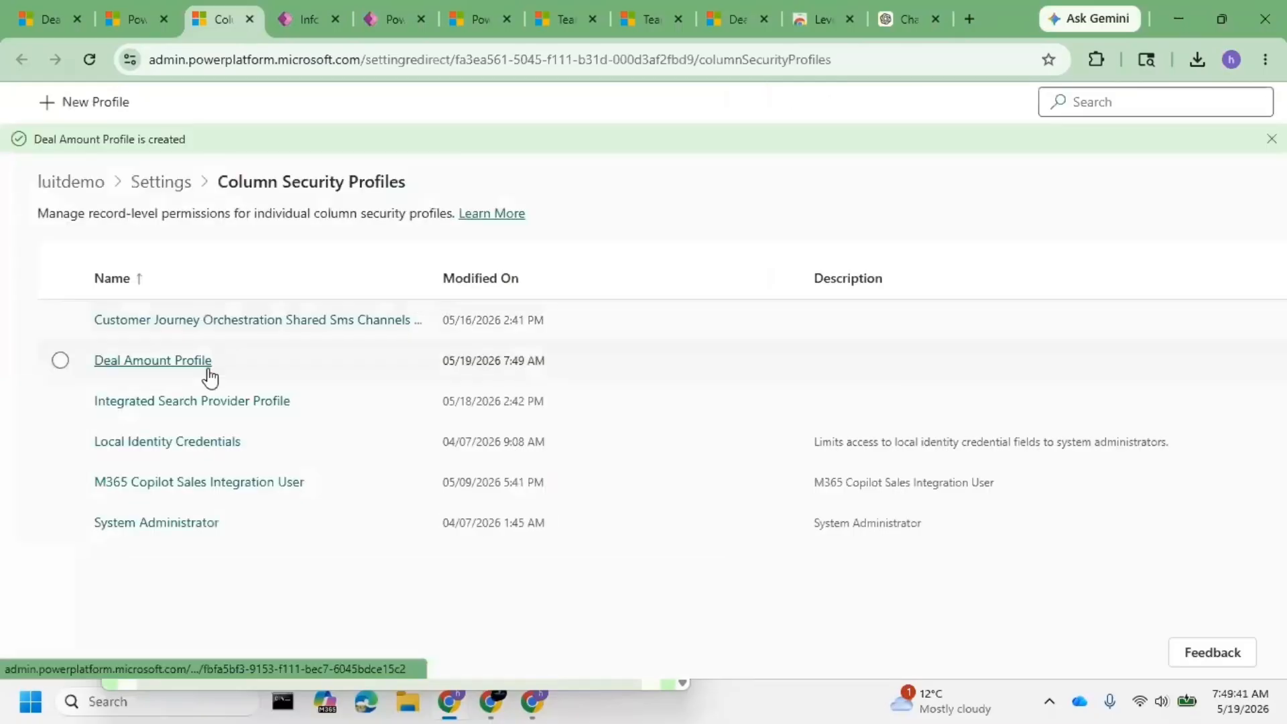
left_click(153, 361)
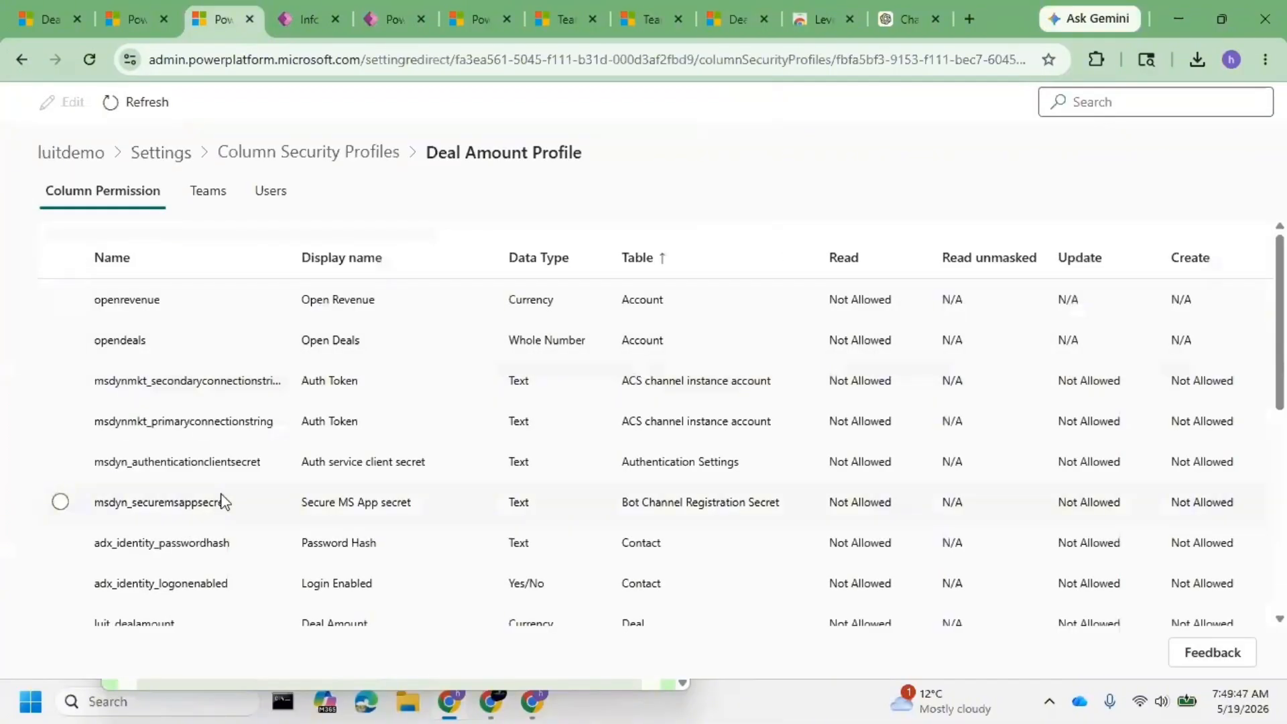
- Set luit_dealamount permissions to Read Allowed, with Update and Create Not Allowed, and save
scroll(223, 502, "down", 2)
left_click(70, 536)
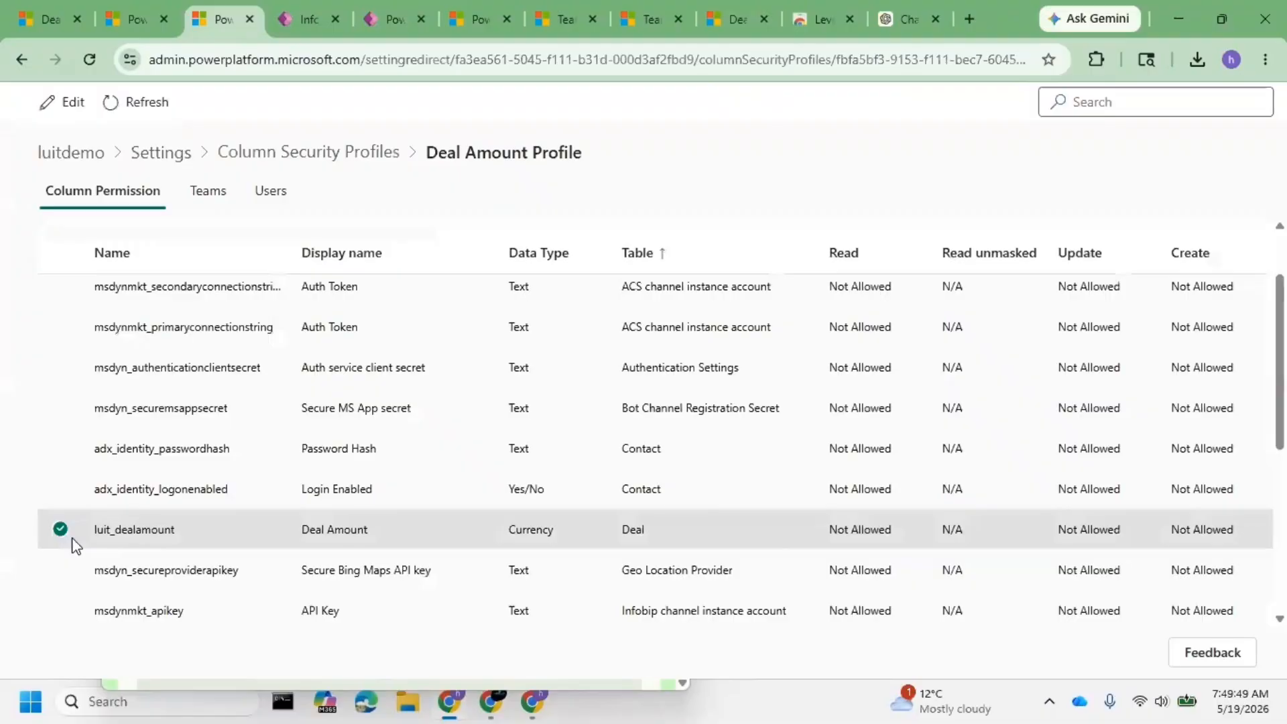
left_click(67, 116)
left_click(809, 215)
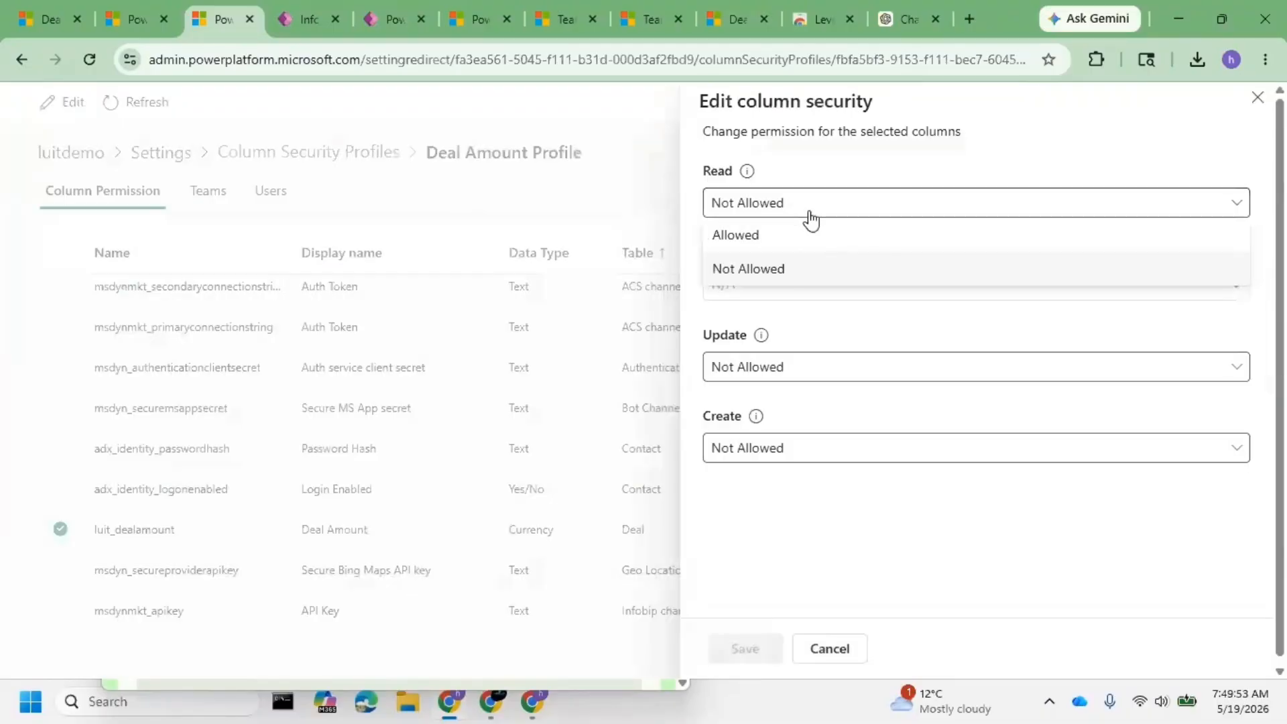
left_click(792, 236)
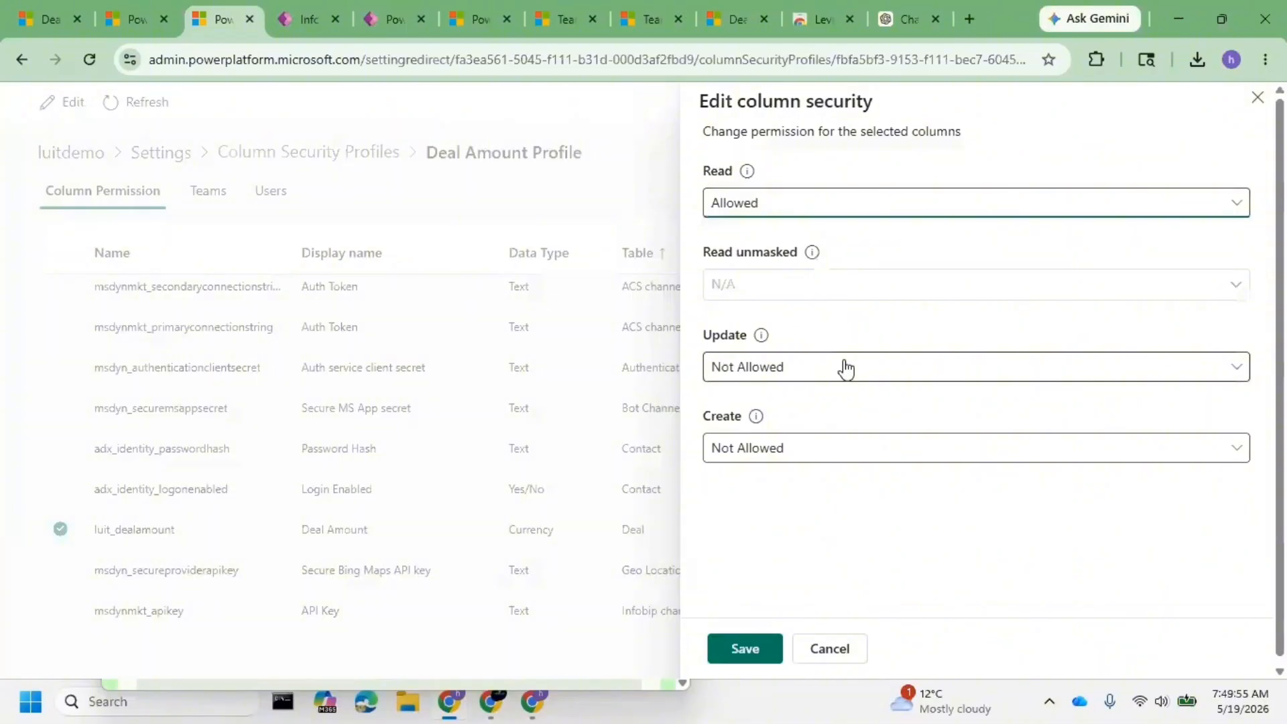
left_click(788, 375)
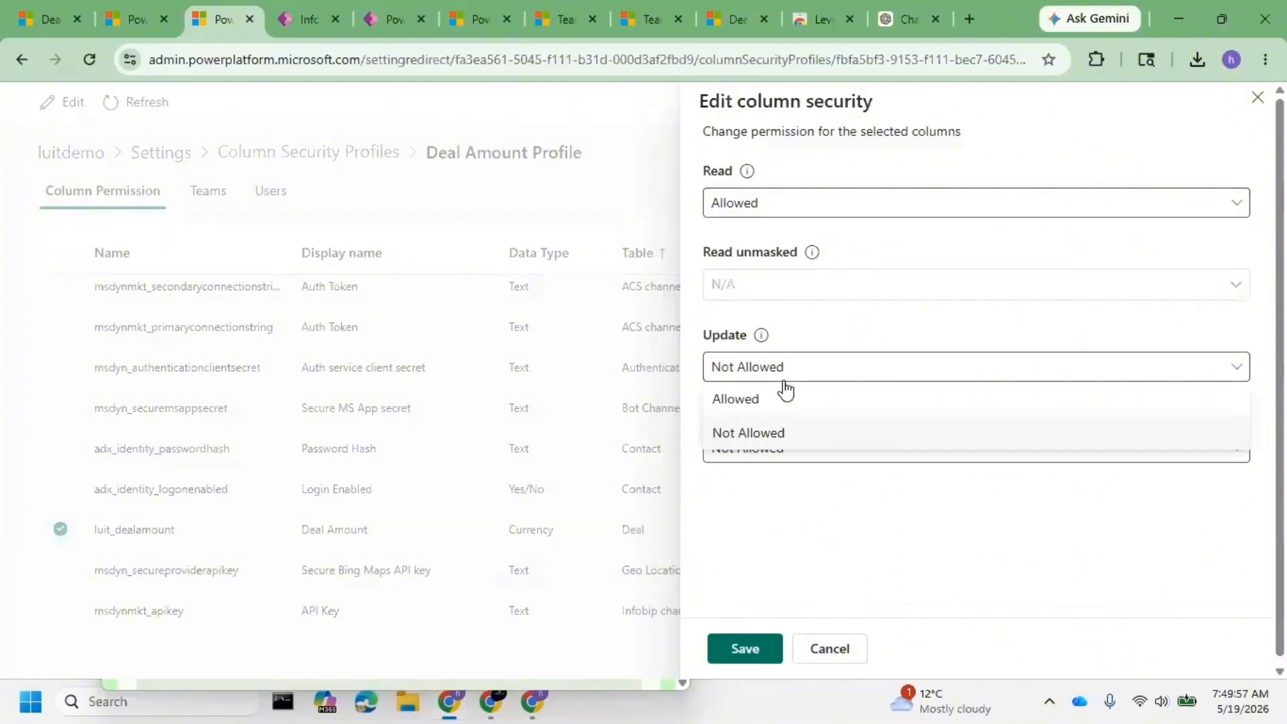
left_click(777, 406)
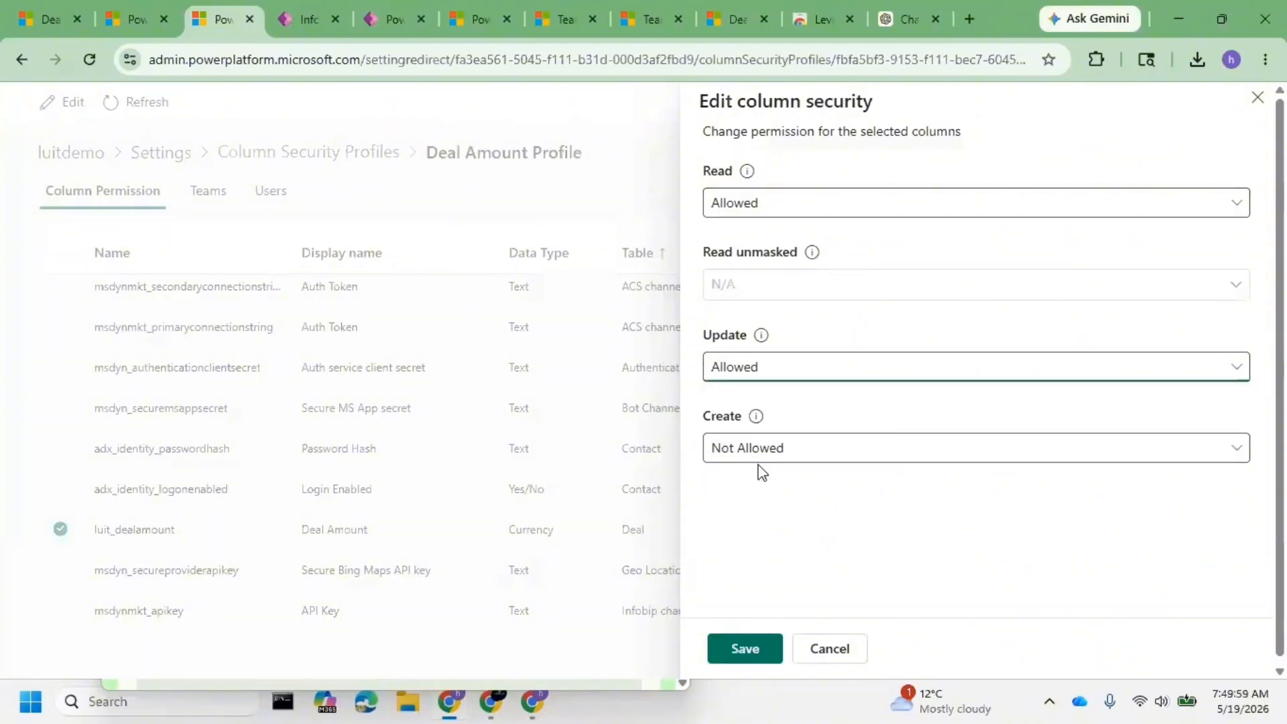
left_click(759, 461)
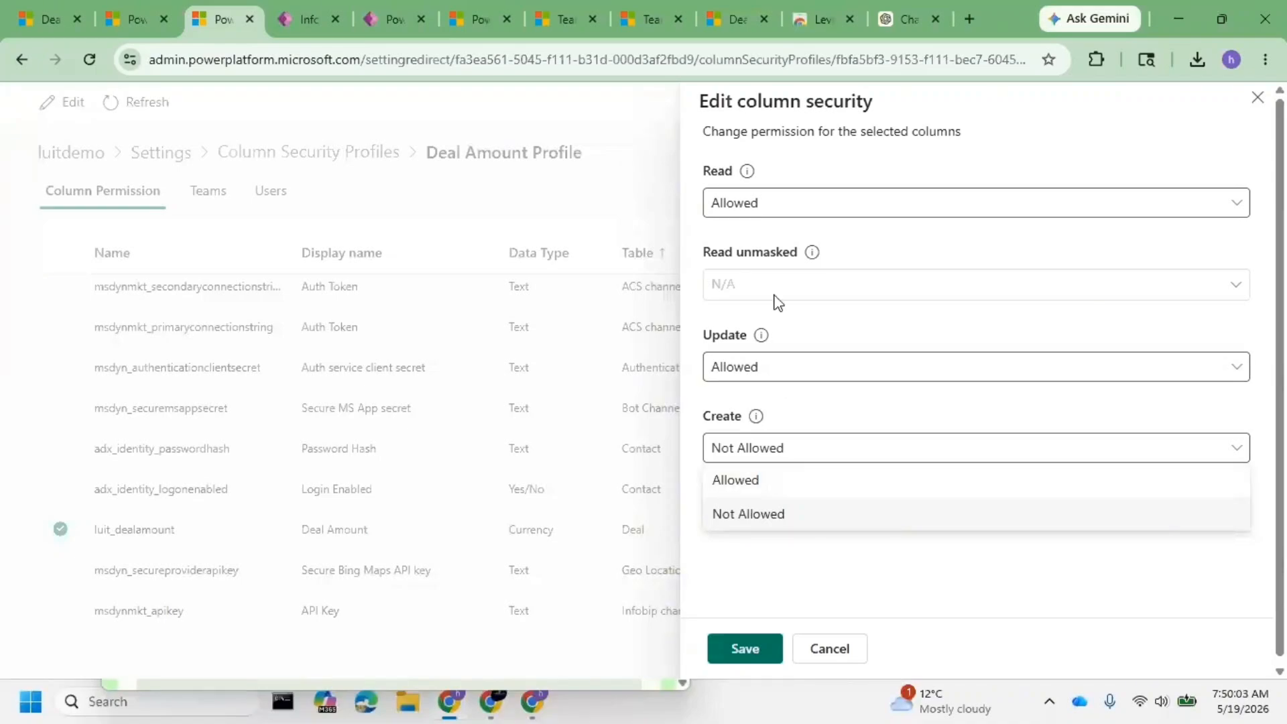
left_click(775, 367)
left_click(768, 433)
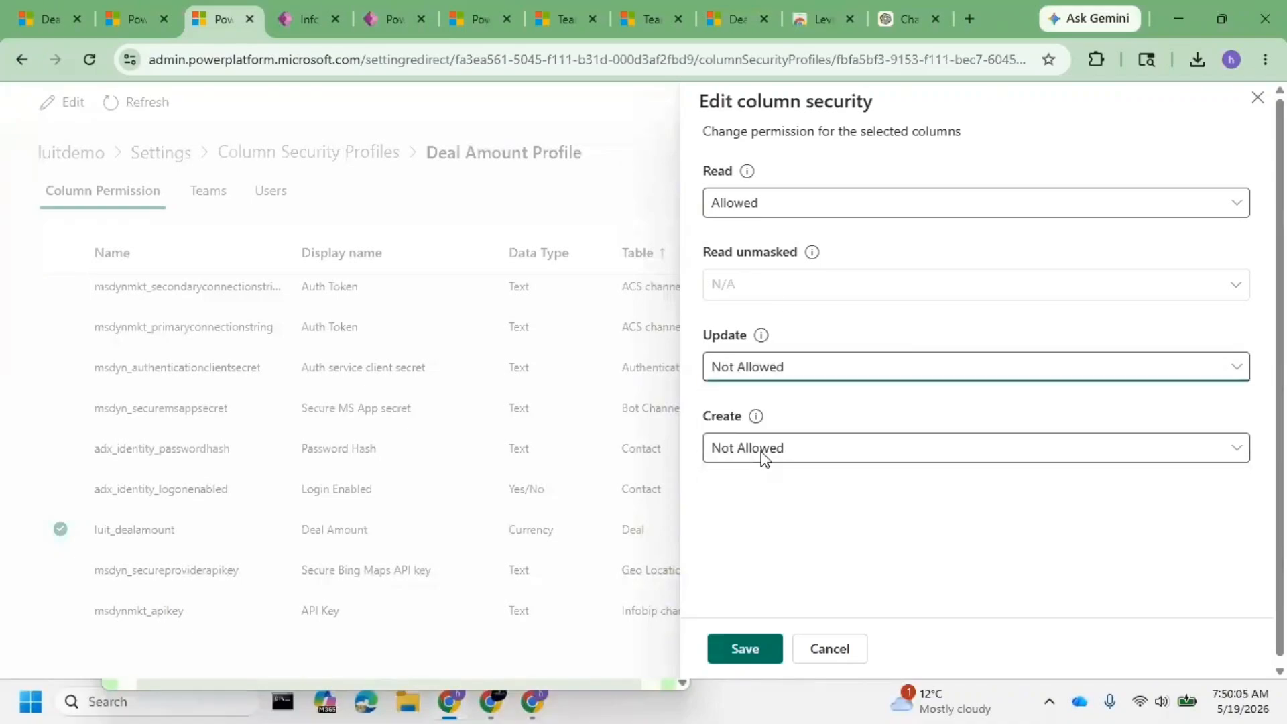
left_click(745, 650)
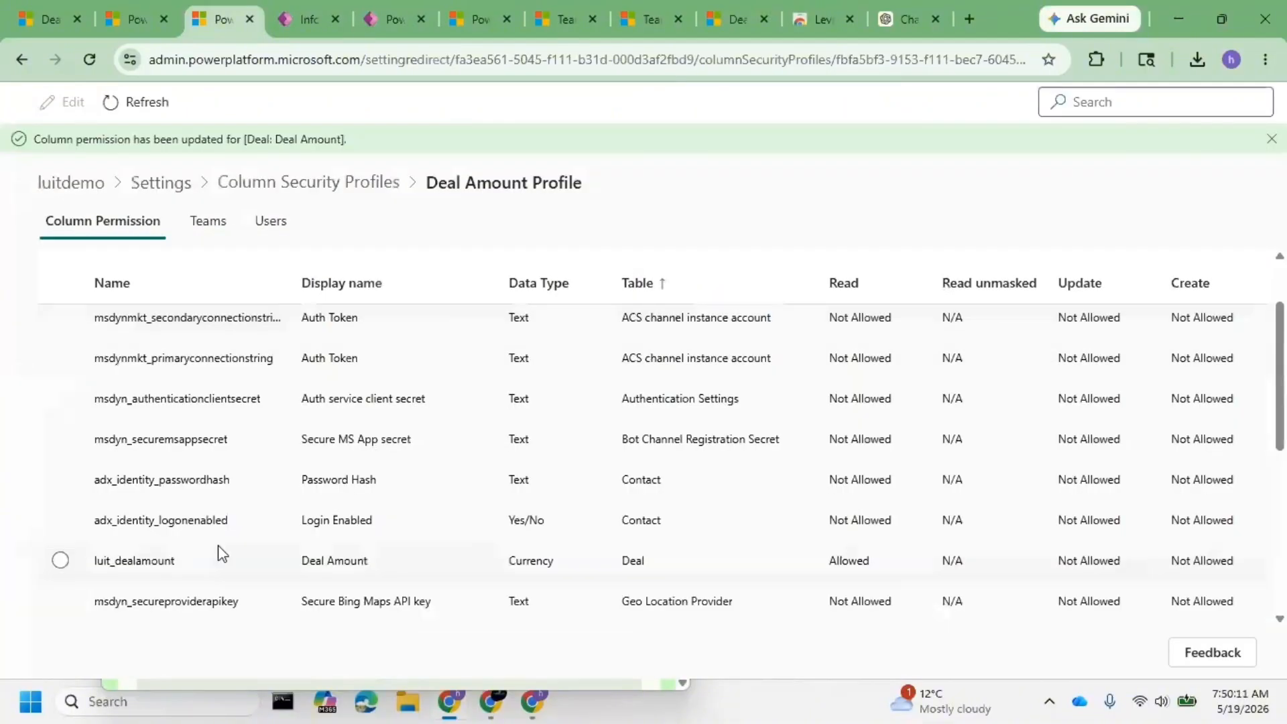
- Recheck the luit_dealamount permissions without changes, then view the profile's assigned users
left_click(75, 569)
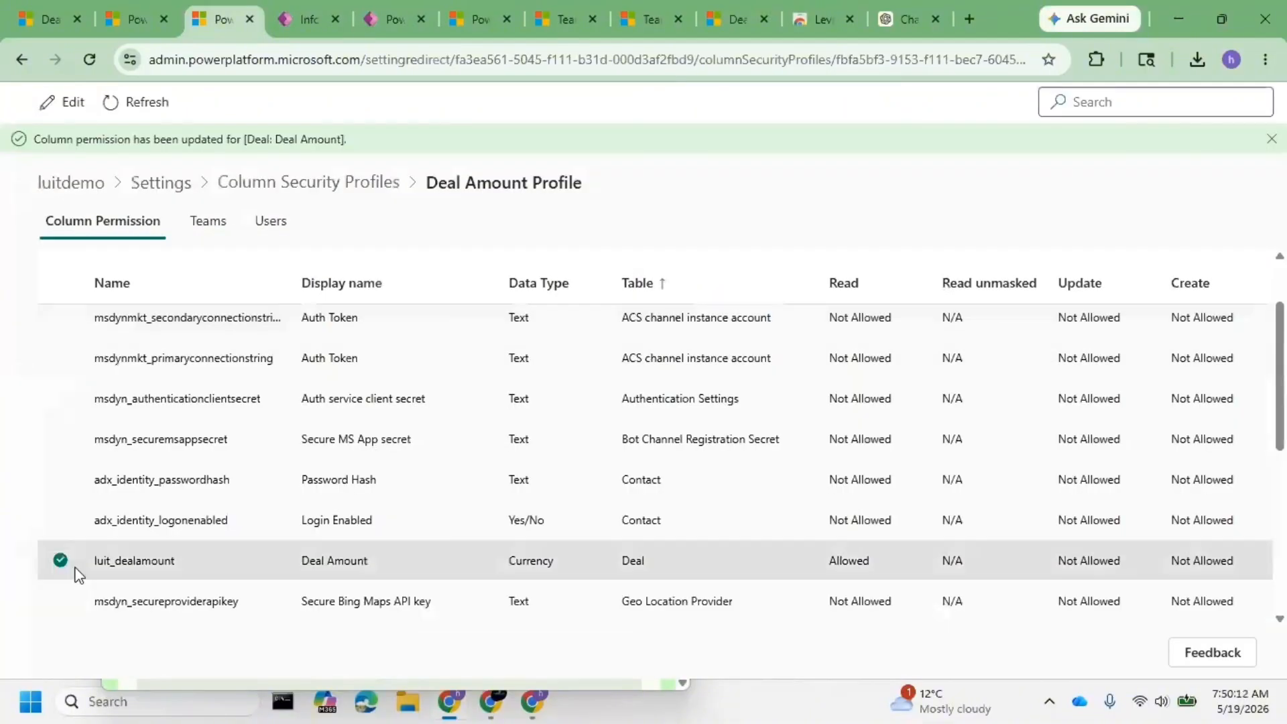
left_click(71, 107)
left_click(830, 648)
left_click(268, 228)
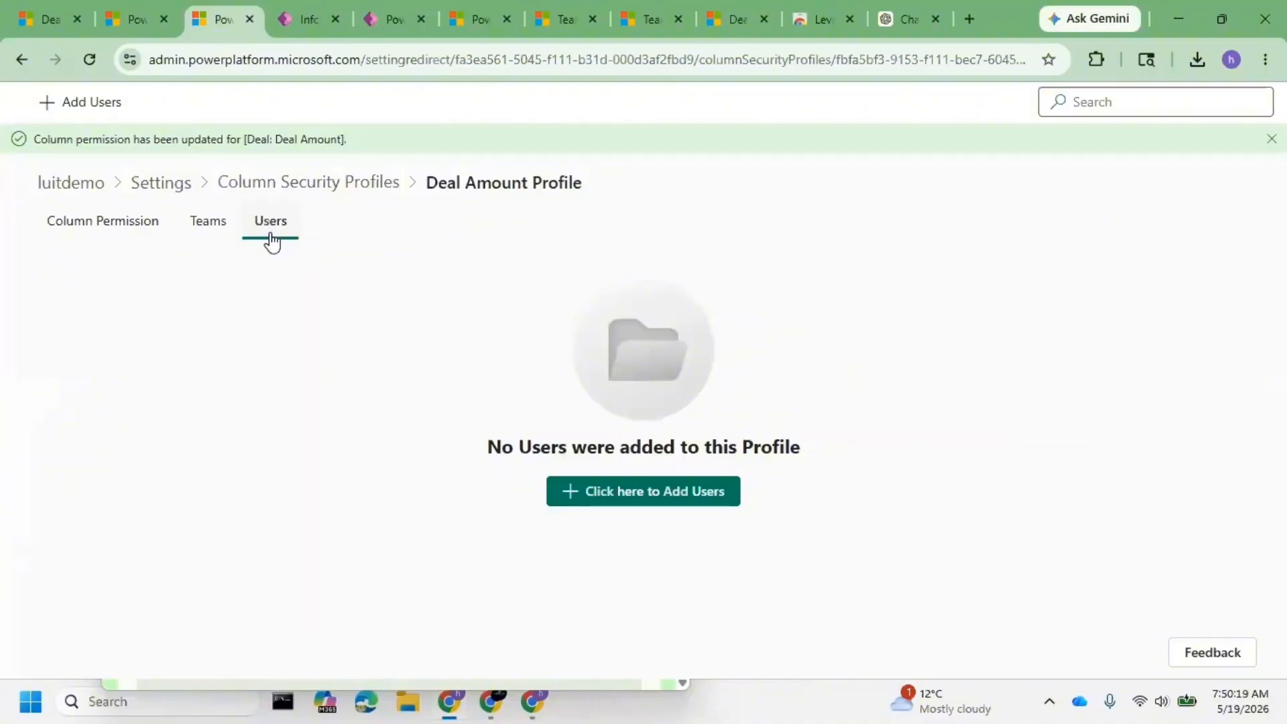
- Try adding Product Access Team to the Deal Amount Profile's teams
left_click(221, 226)
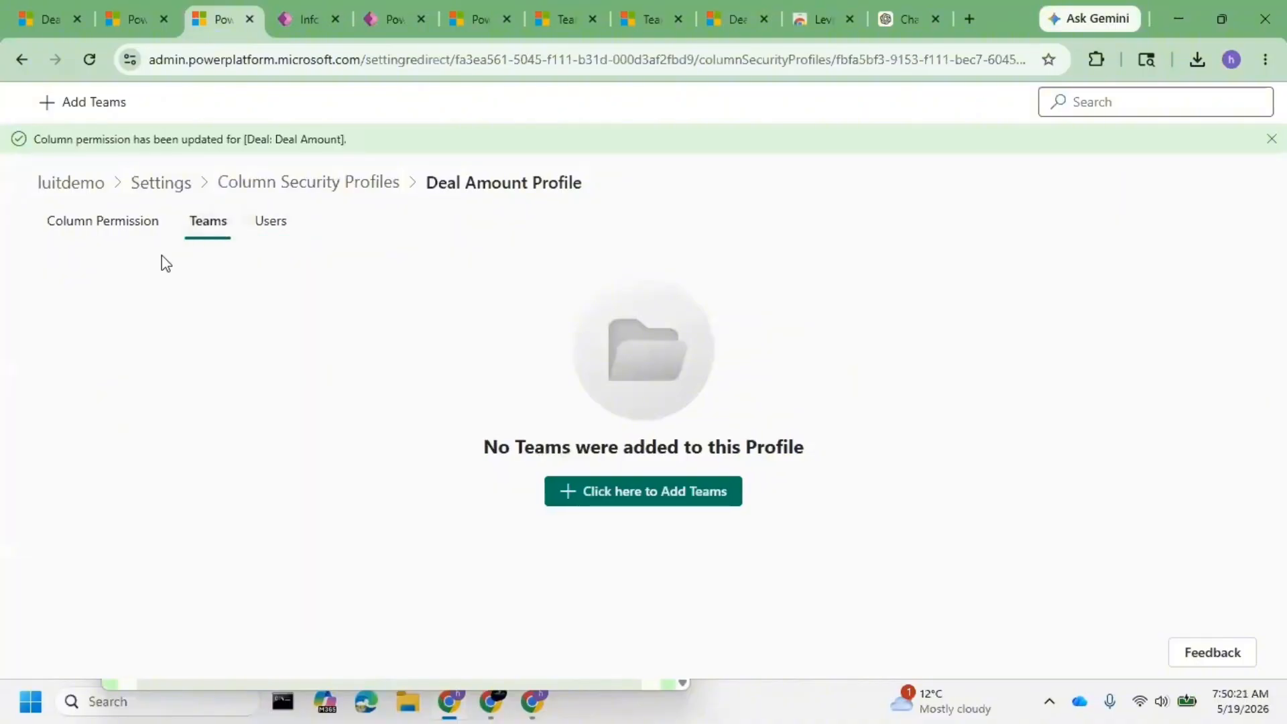
left_click(276, 227)
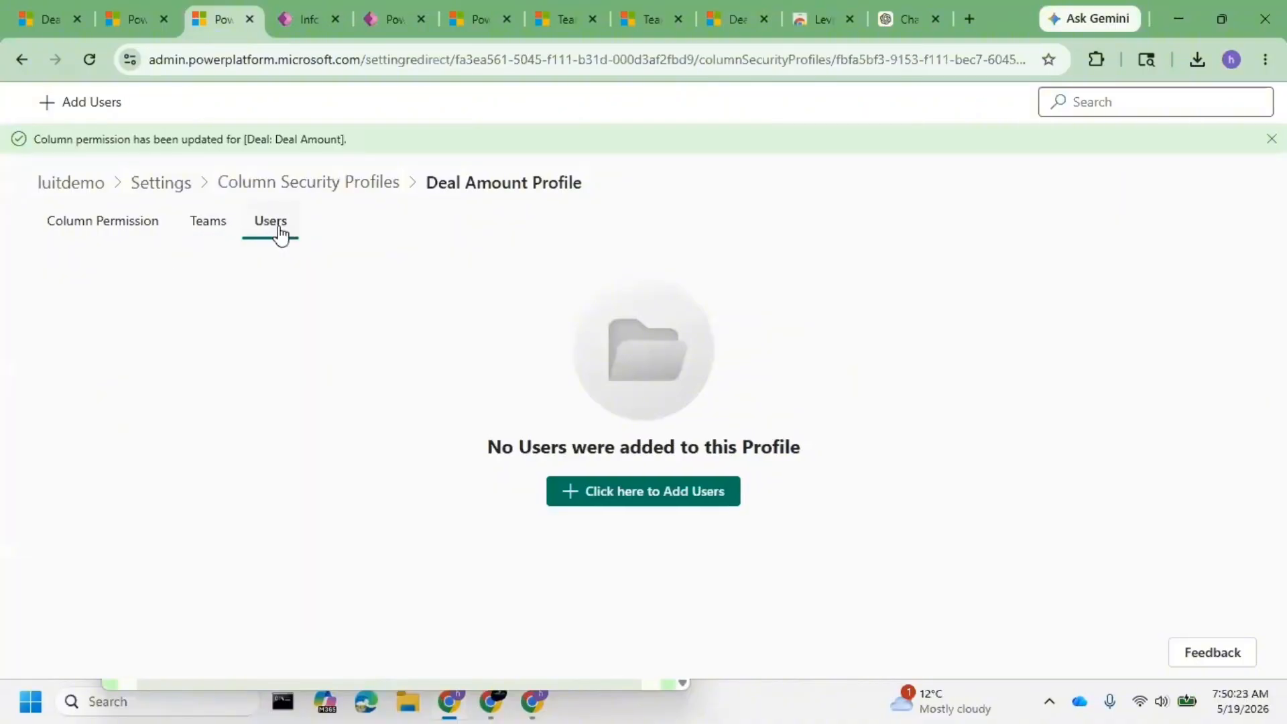
left_click(206, 227)
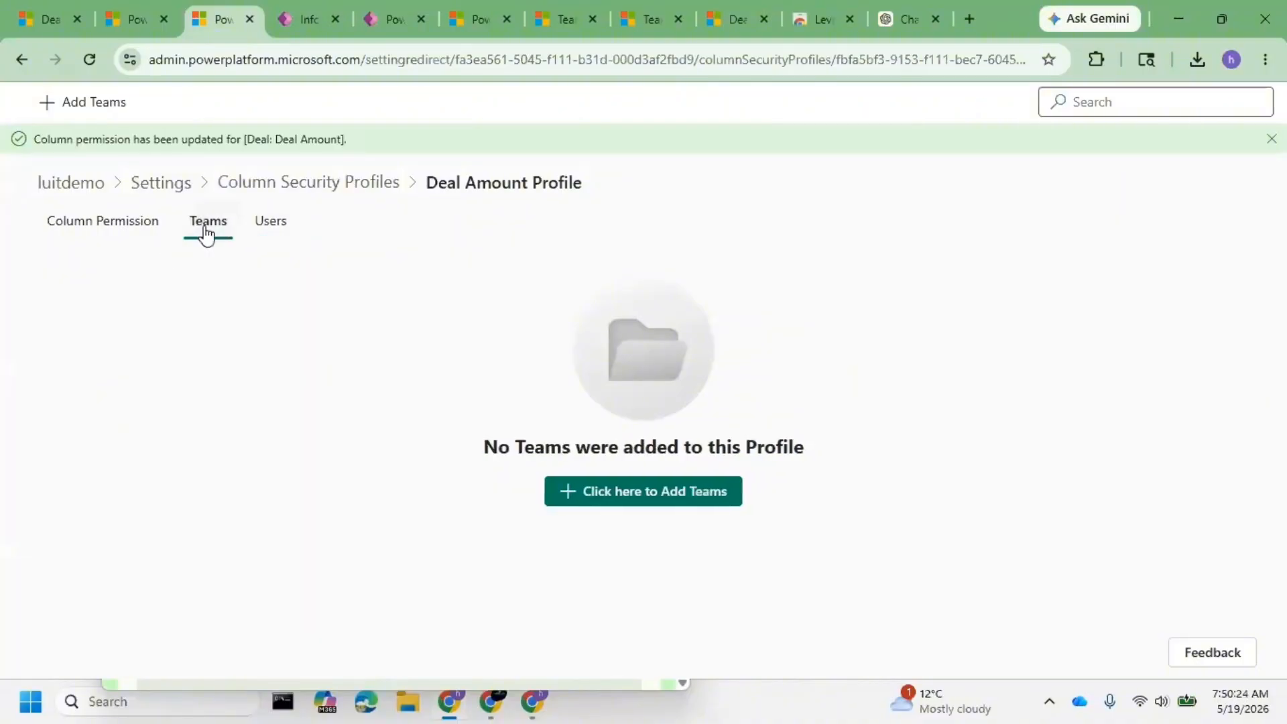
left_click(645, 494)
left_click(924, 173)
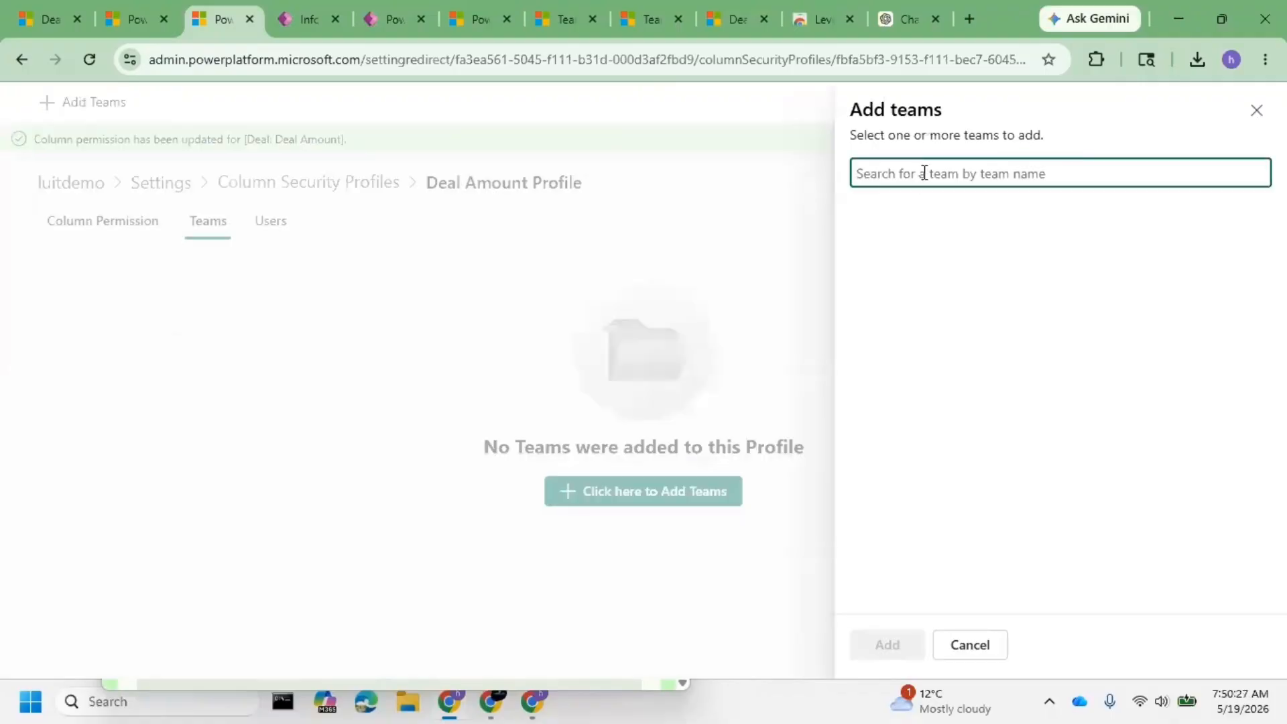
type("my")
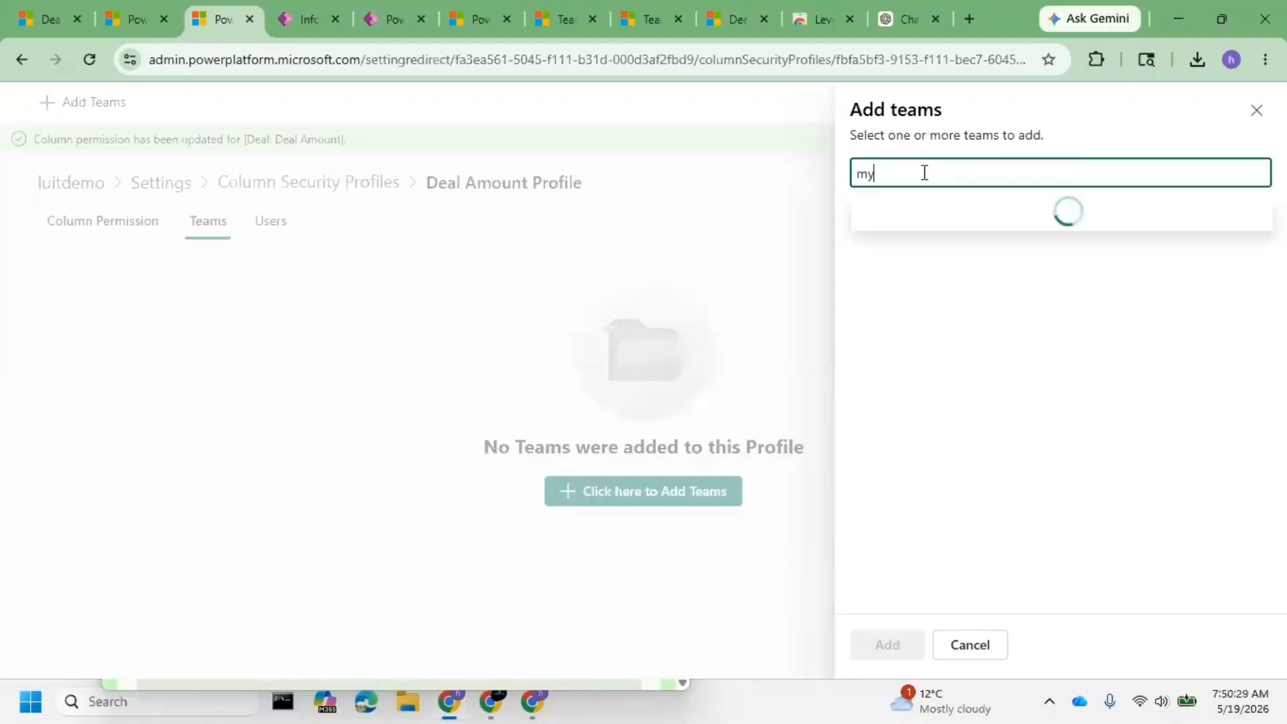
key("BackSpace")
key("BackSpace")
type("a")
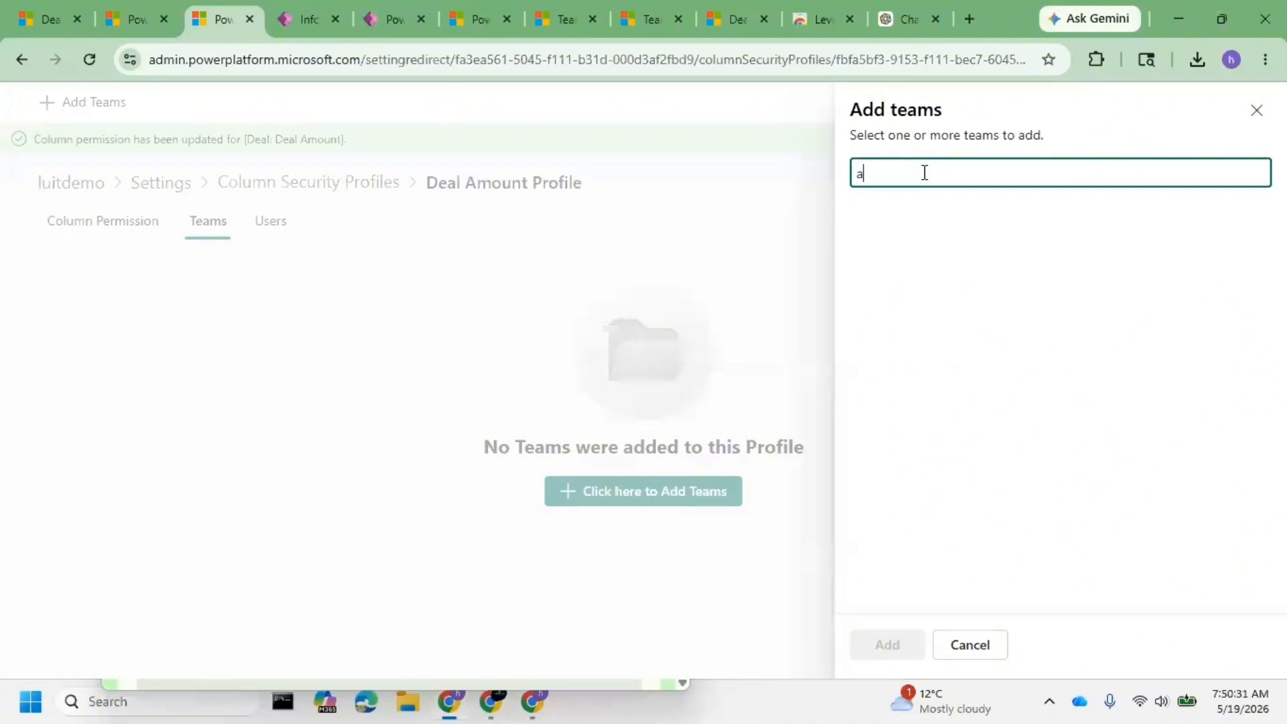
type("ccess")
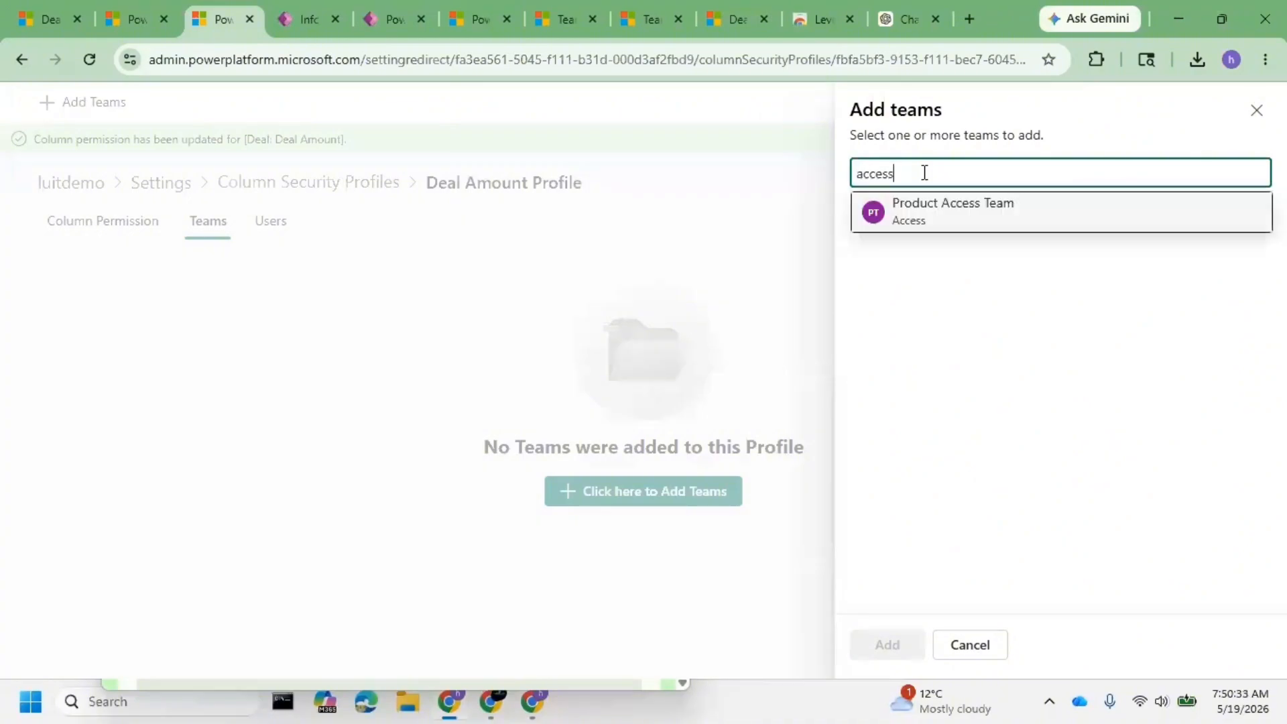
left_click(956, 219)
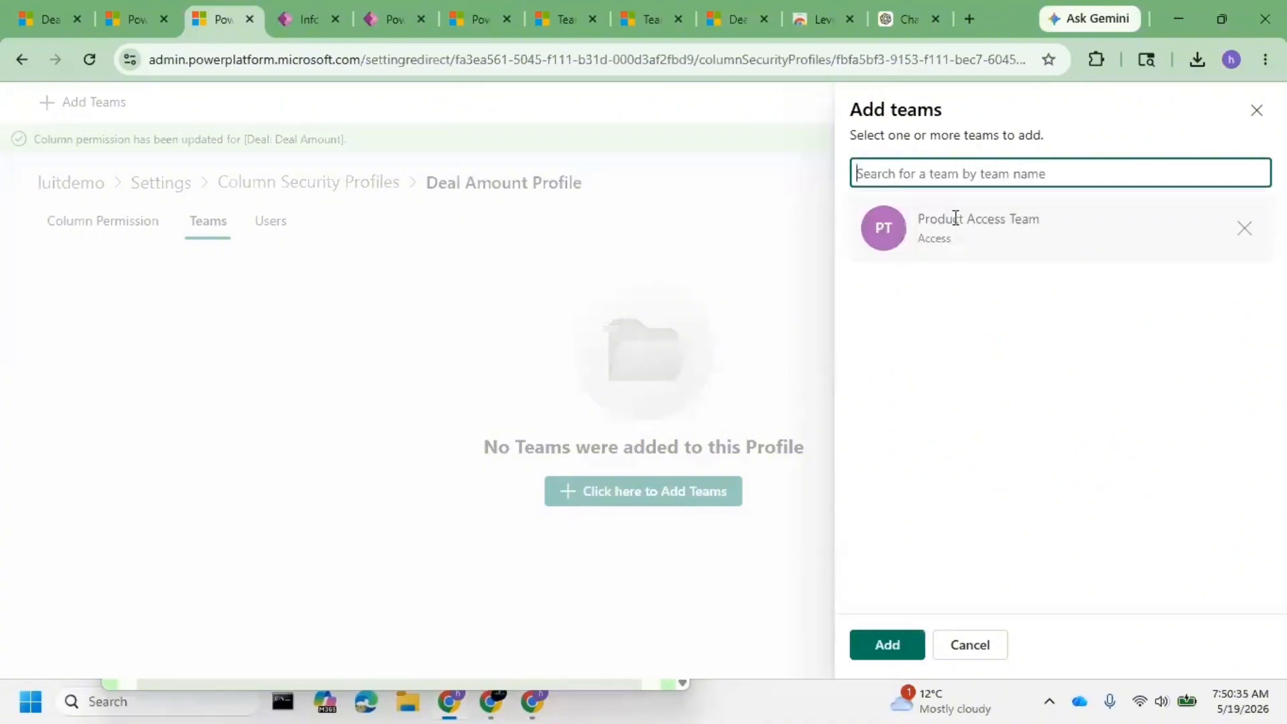
left_click(888, 645)
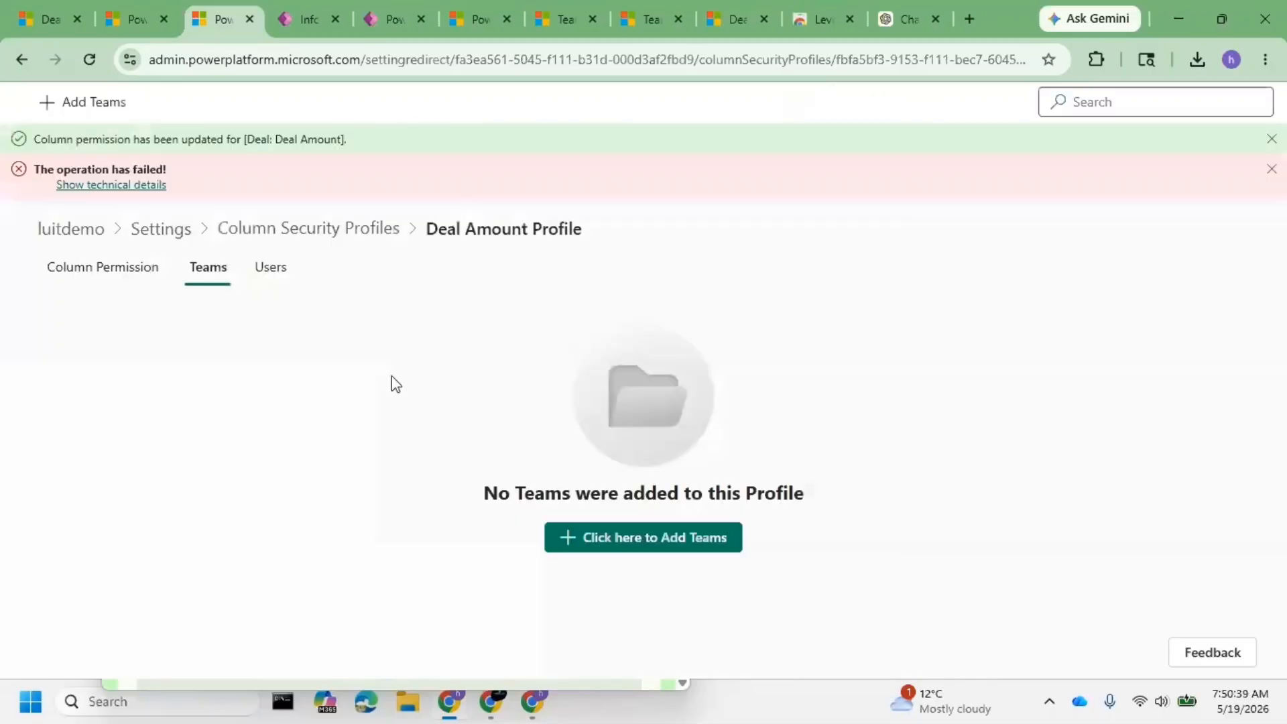
- Inspect the rejection's technical details, then view the profile's users list
left_click(155, 185)
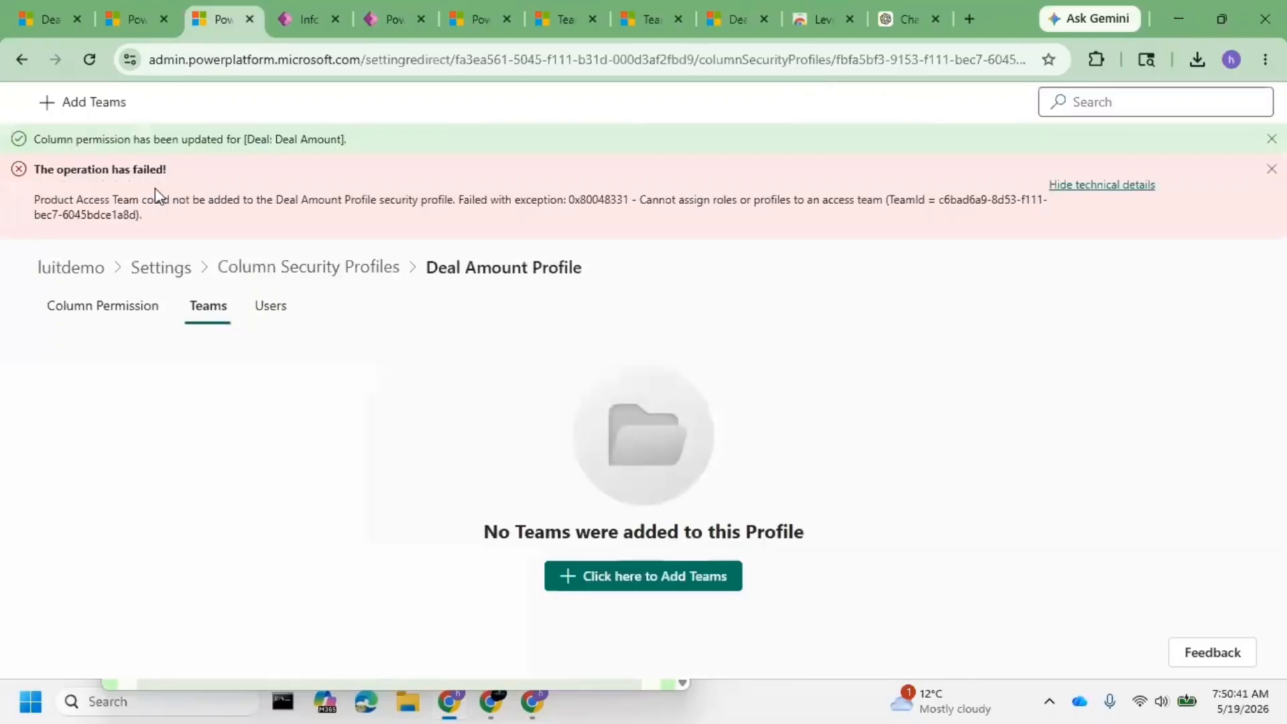
left_click_drag(160, 201, 796, 204)
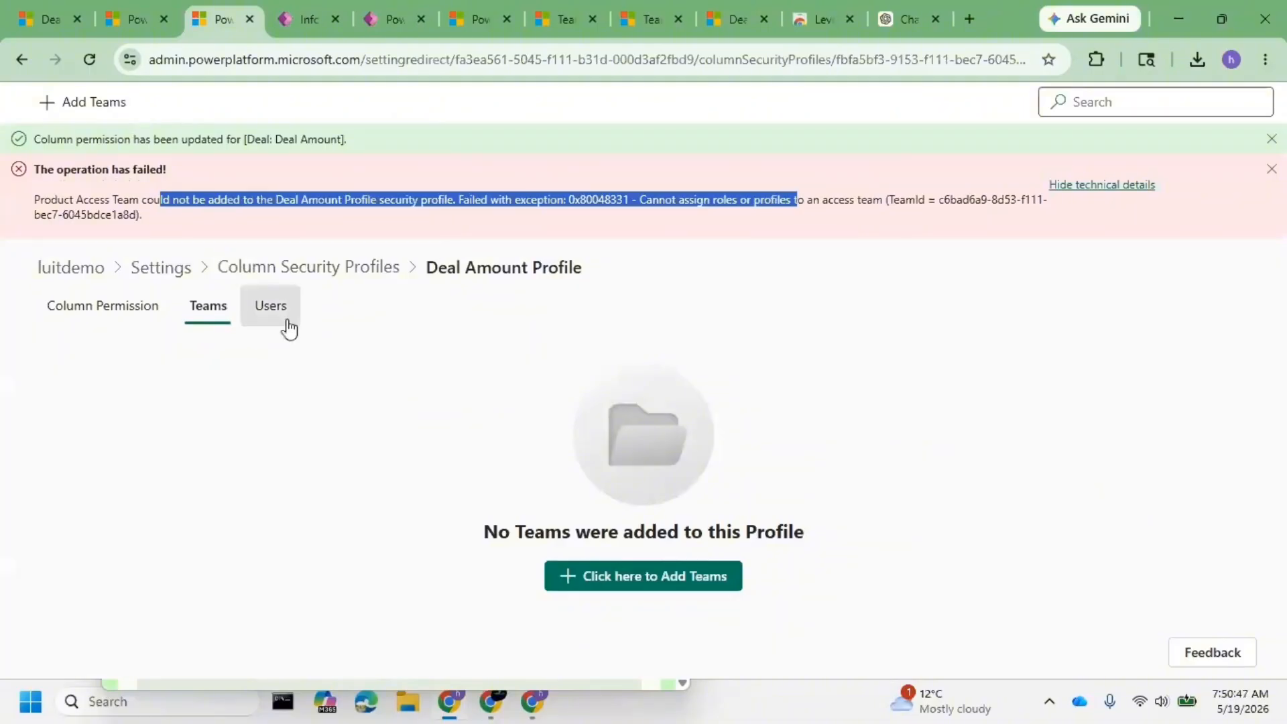
left_click(288, 328)
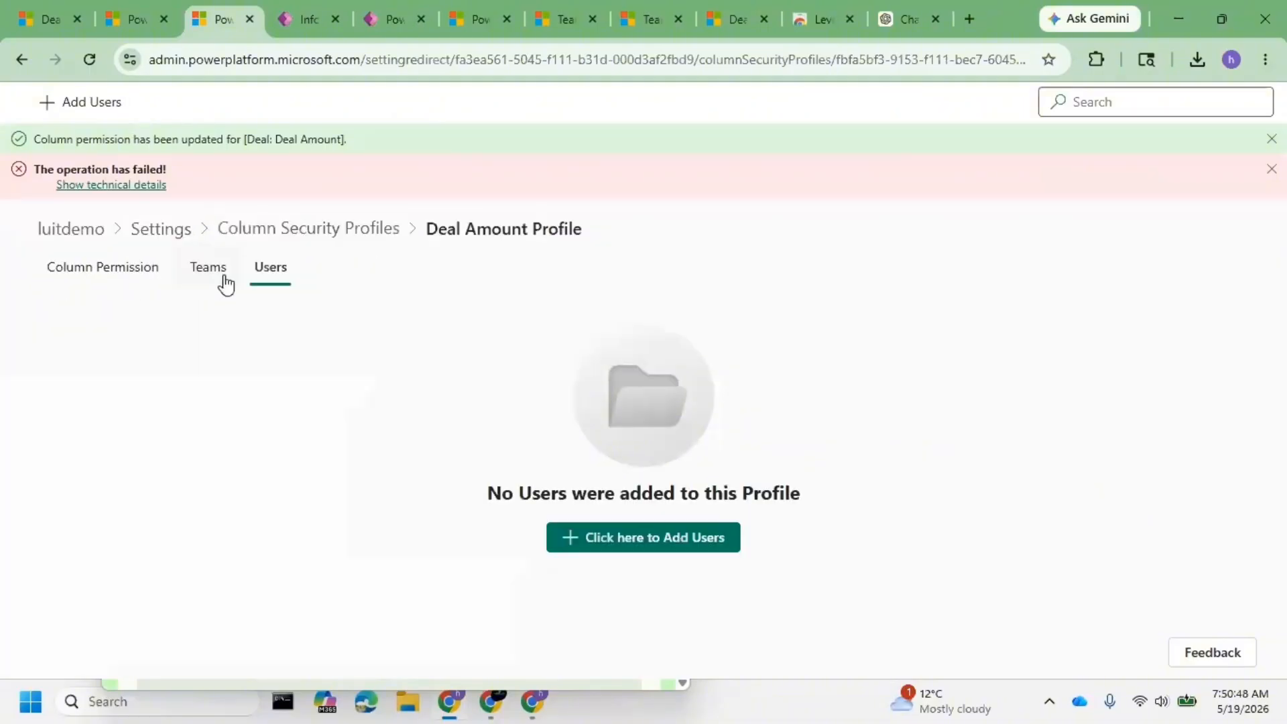
- Add the TELANGANA practice test user as a member of the Deal Amount Profile
left_click(665, 549)
type("j")
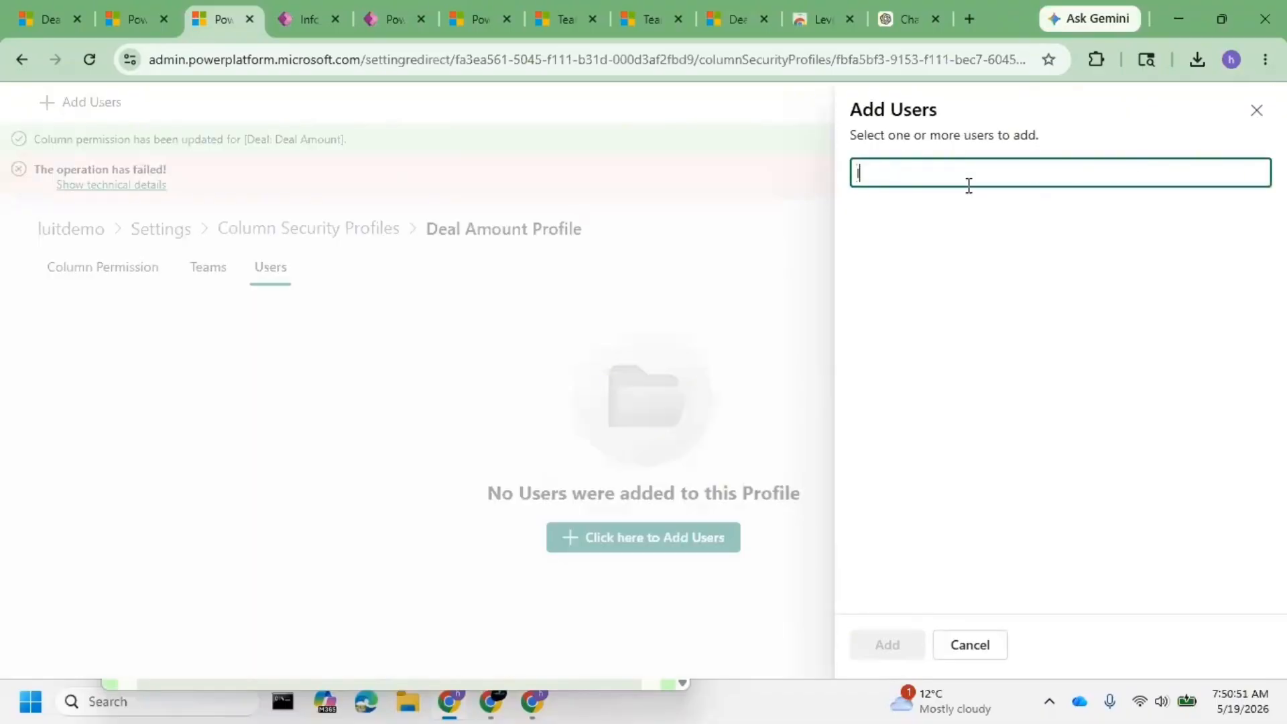
type("ui")
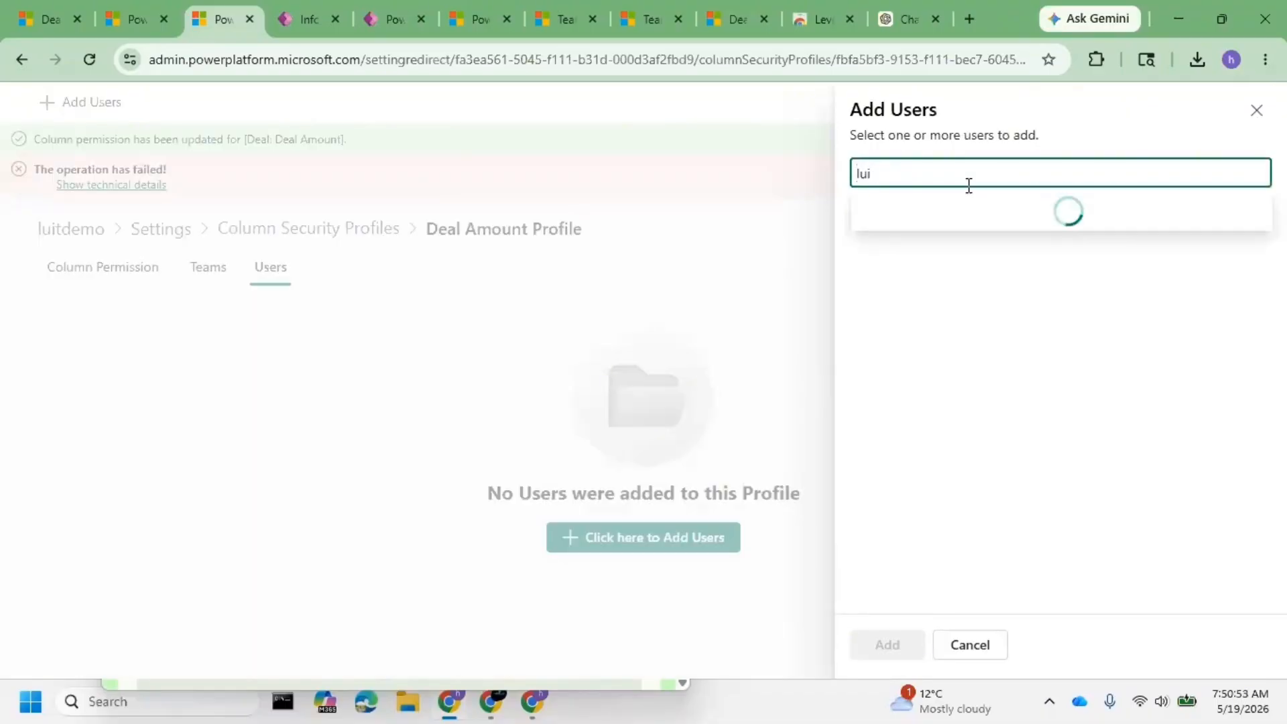
type("tt2")
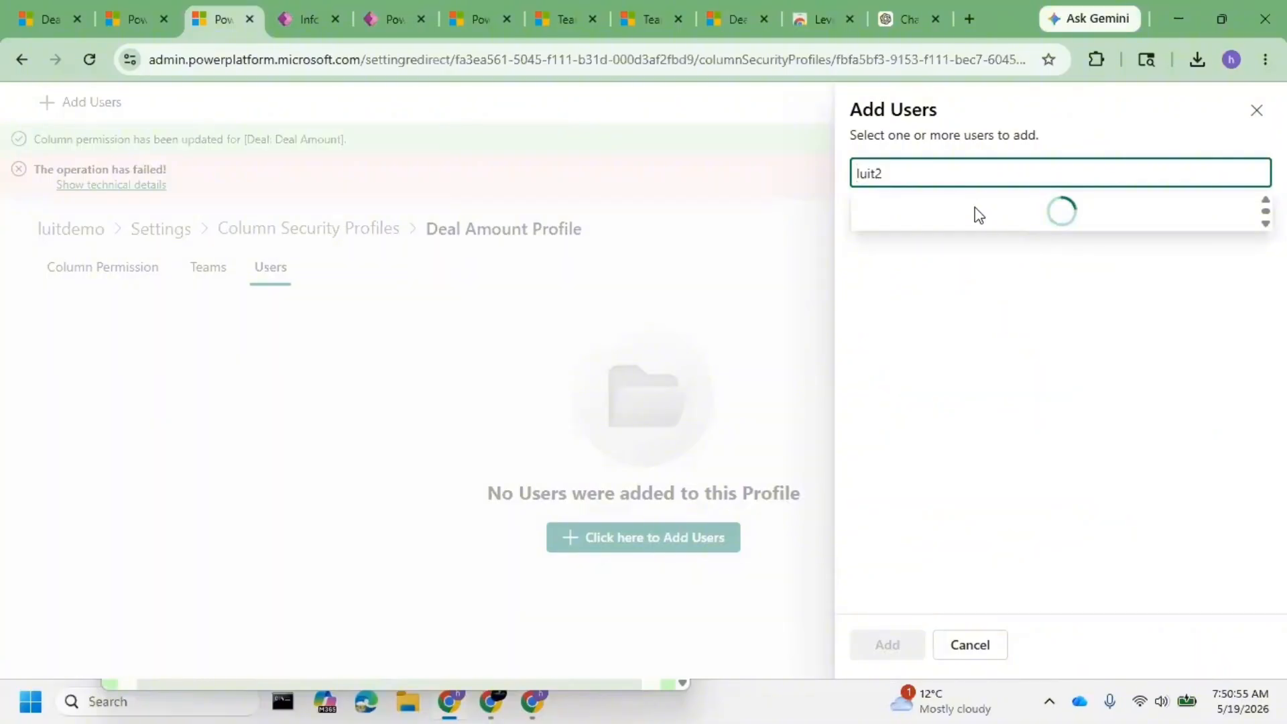
left_click(971, 224)
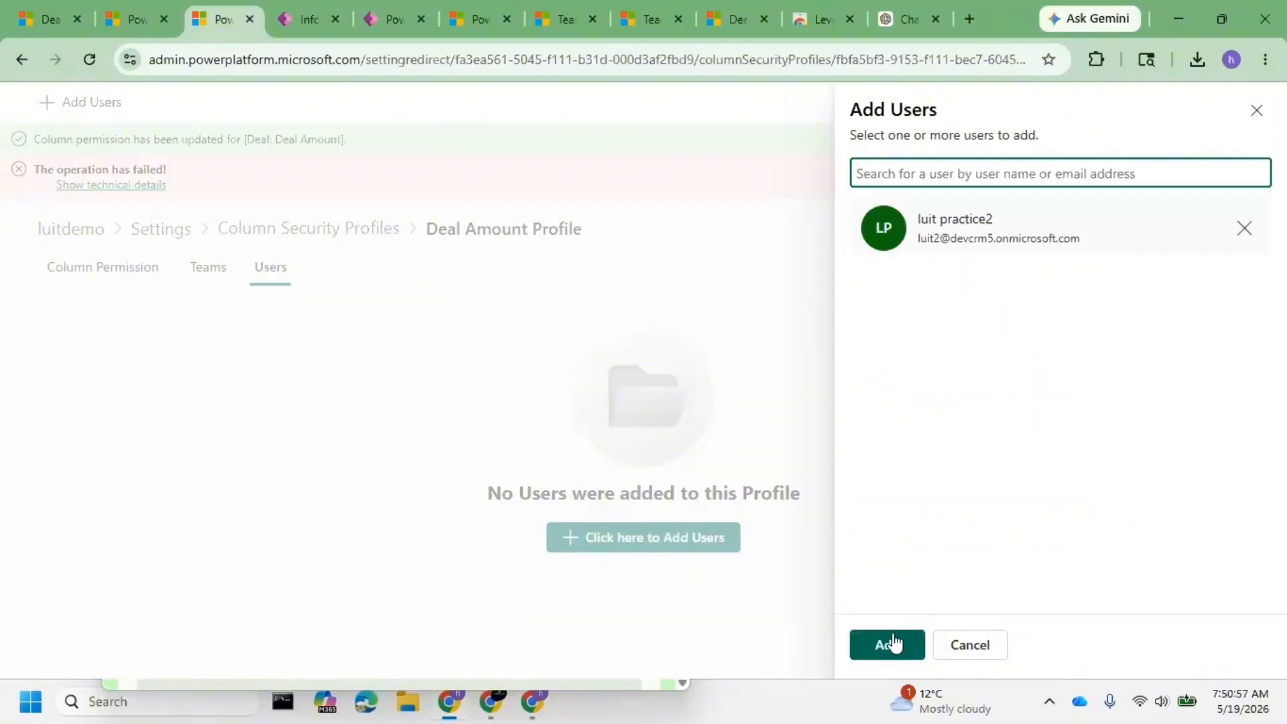
left_click(894, 643)
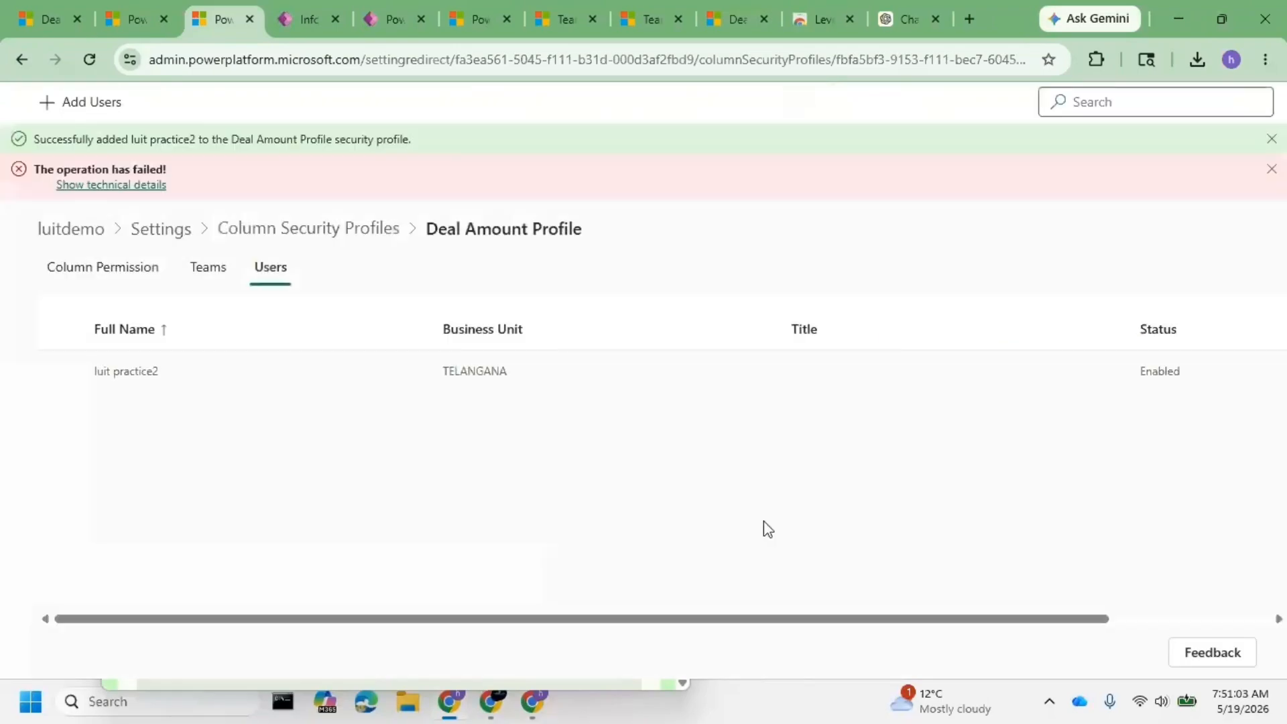
- Hard-reload the D1 Modified deal so Deal Amount shows blank and locked
left_click(49, 18)
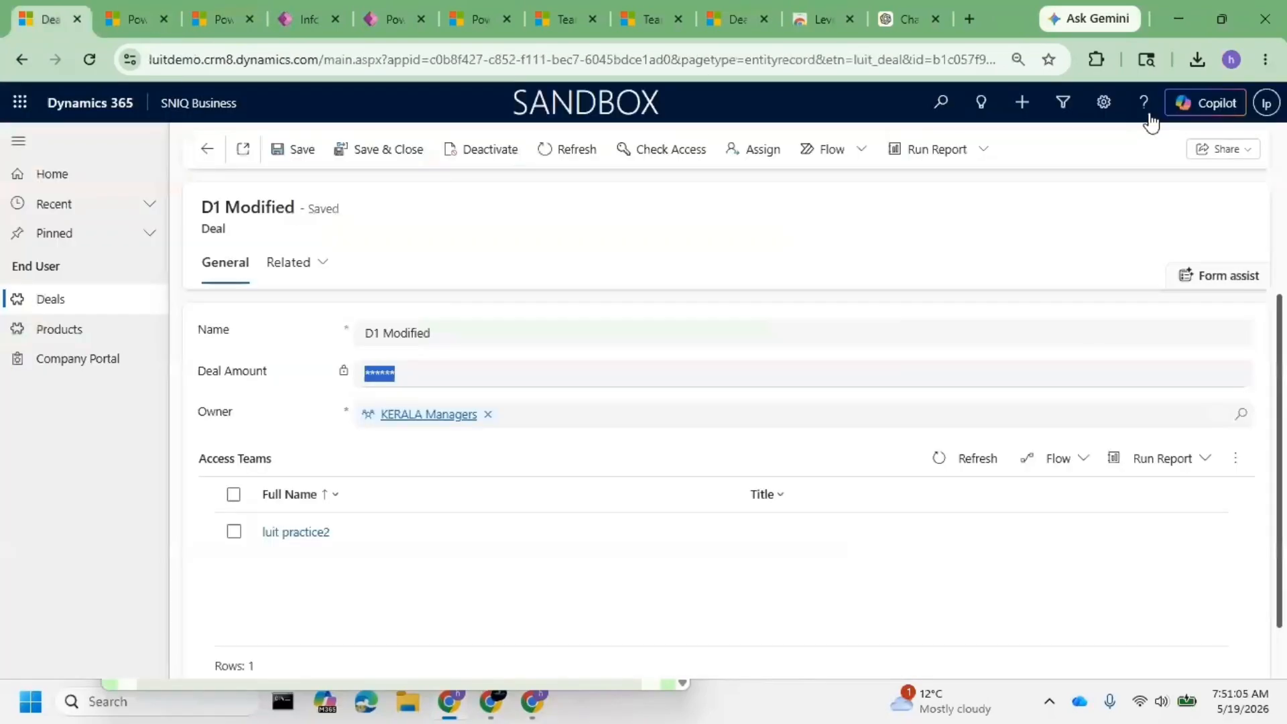
right_click(89, 59)
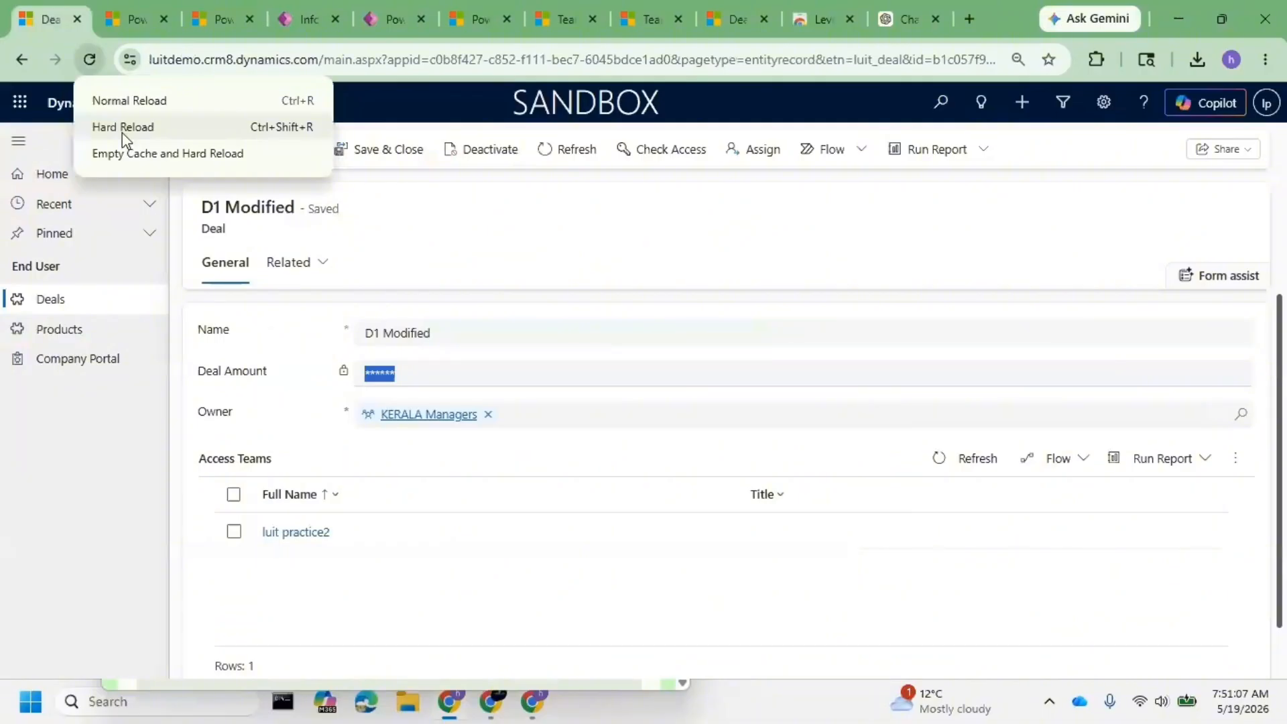
left_click(122, 127)
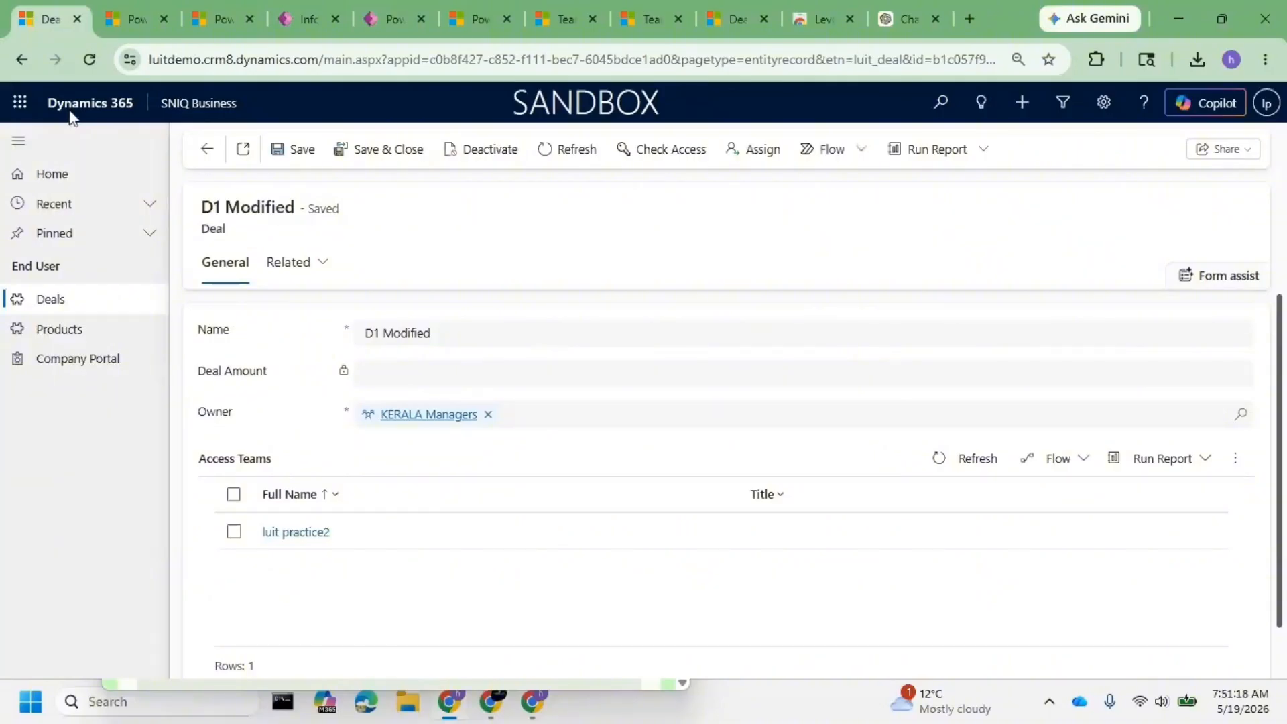
right_click(89, 59)
left_click(146, 161)
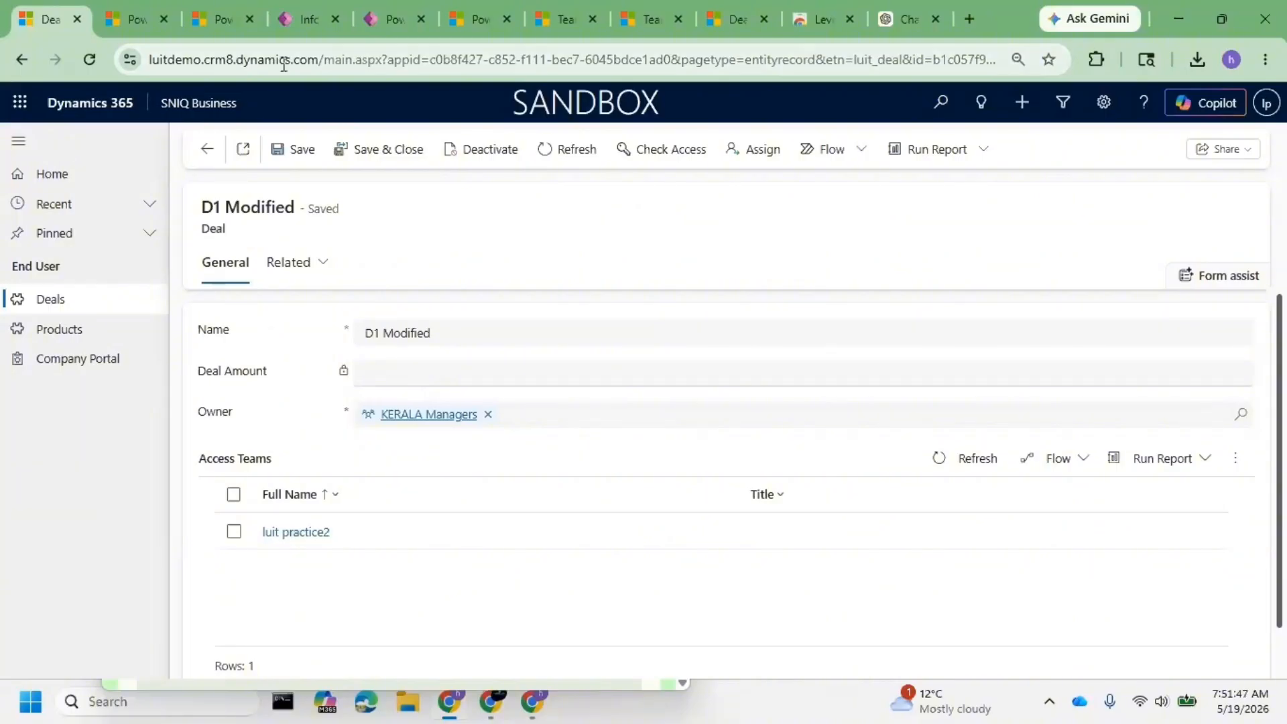
- Reopen the Deal Amount Profile and locate its column permissions
left_click(222, 24)
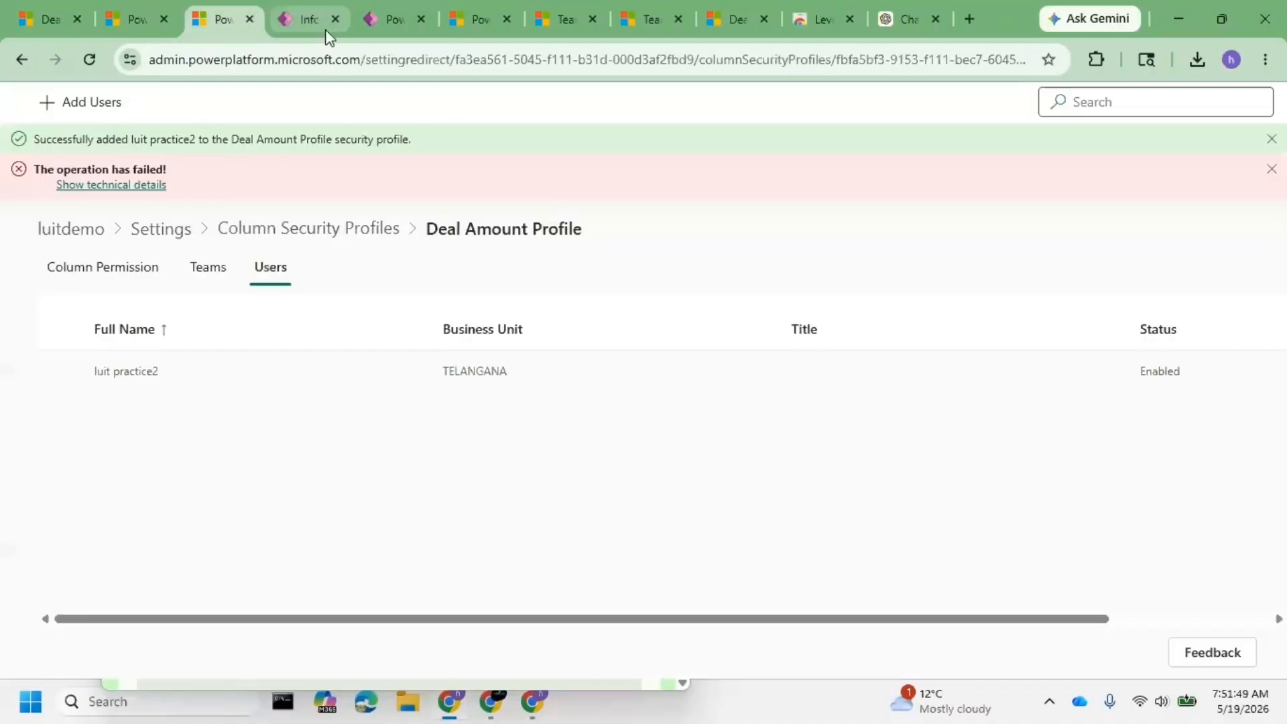
left_click(126, 275)
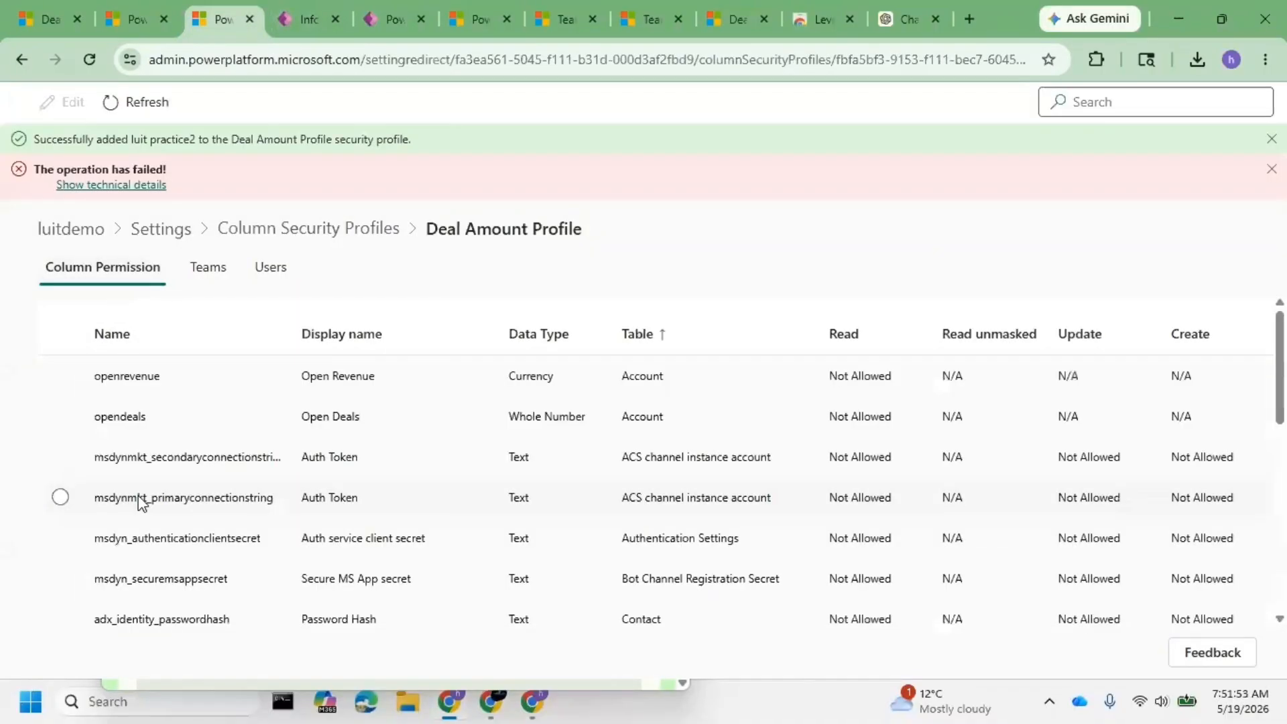
scroll(162, 516, "down", 5)
scroll(162, 516, "down", 5)
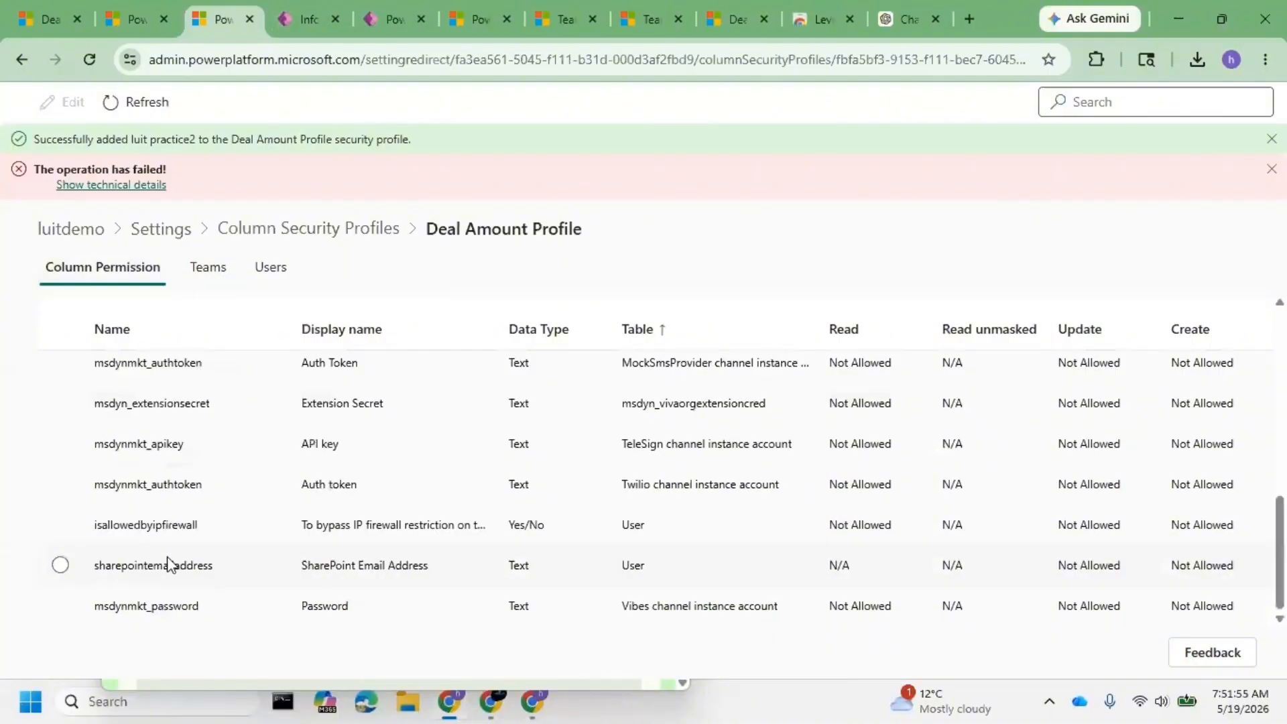
scroll(167, 536, "up", 10)
scroll(201, 530, "down", 5)
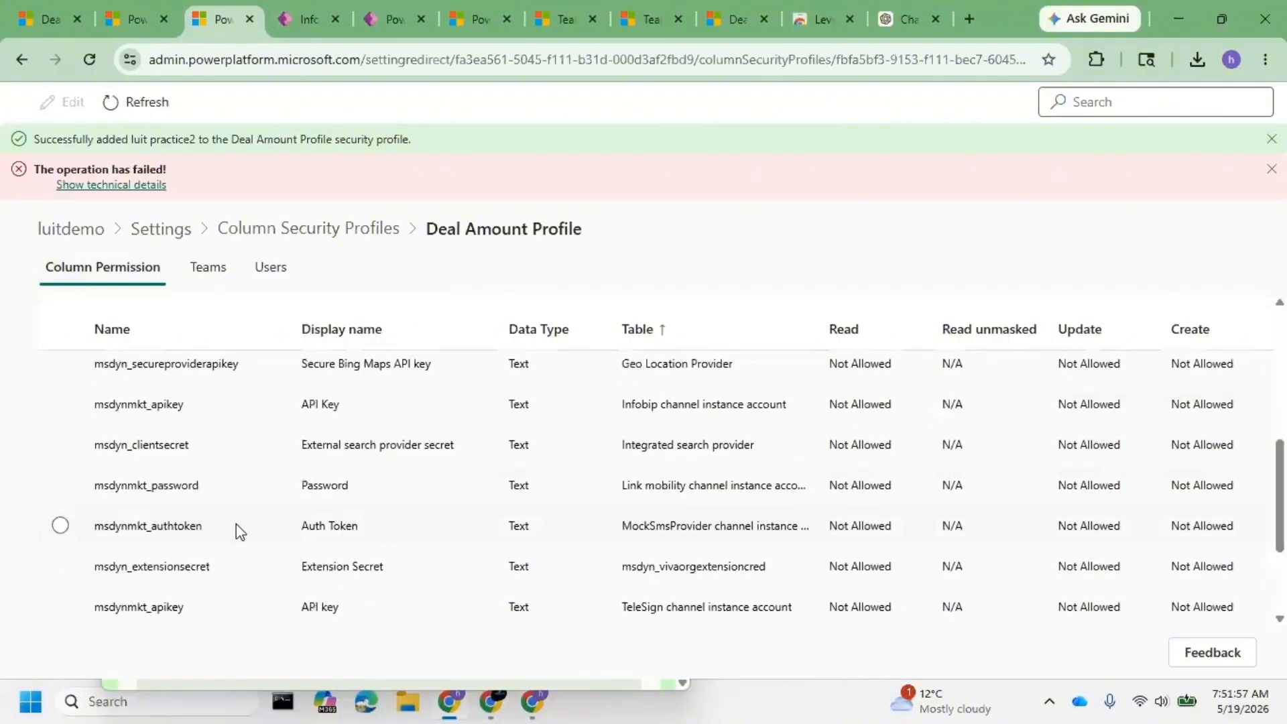
left_click(344, 230)
left_click(159, 345)
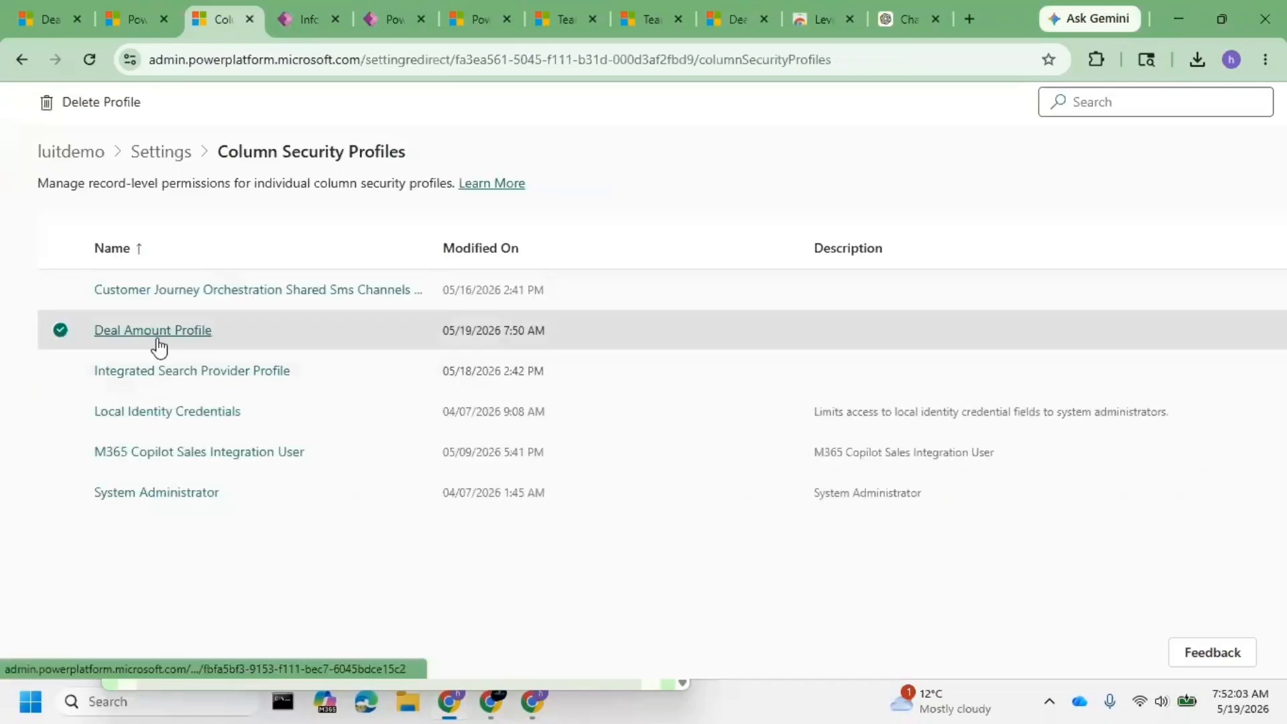
left_click(158, 340)
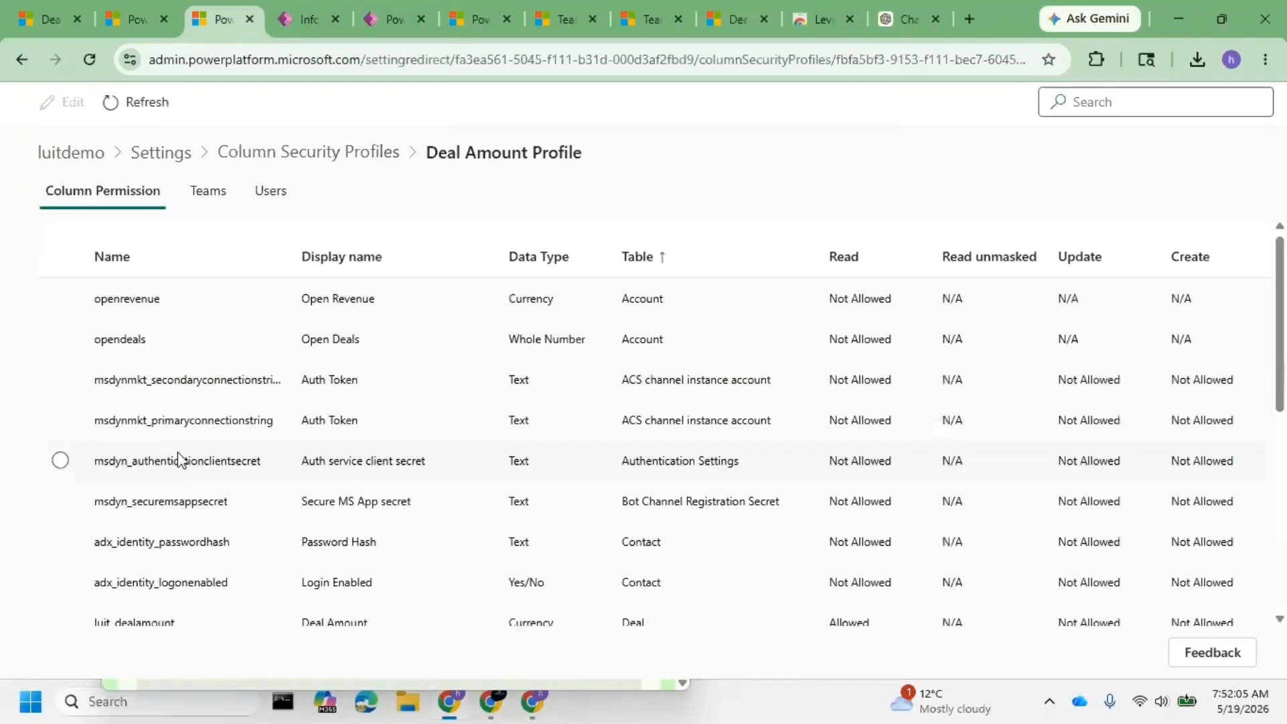
scroll(177, 460, "down", 3)
- Allow Update and Create on the luit_dealamount column permission and save
left_click(60, 435)
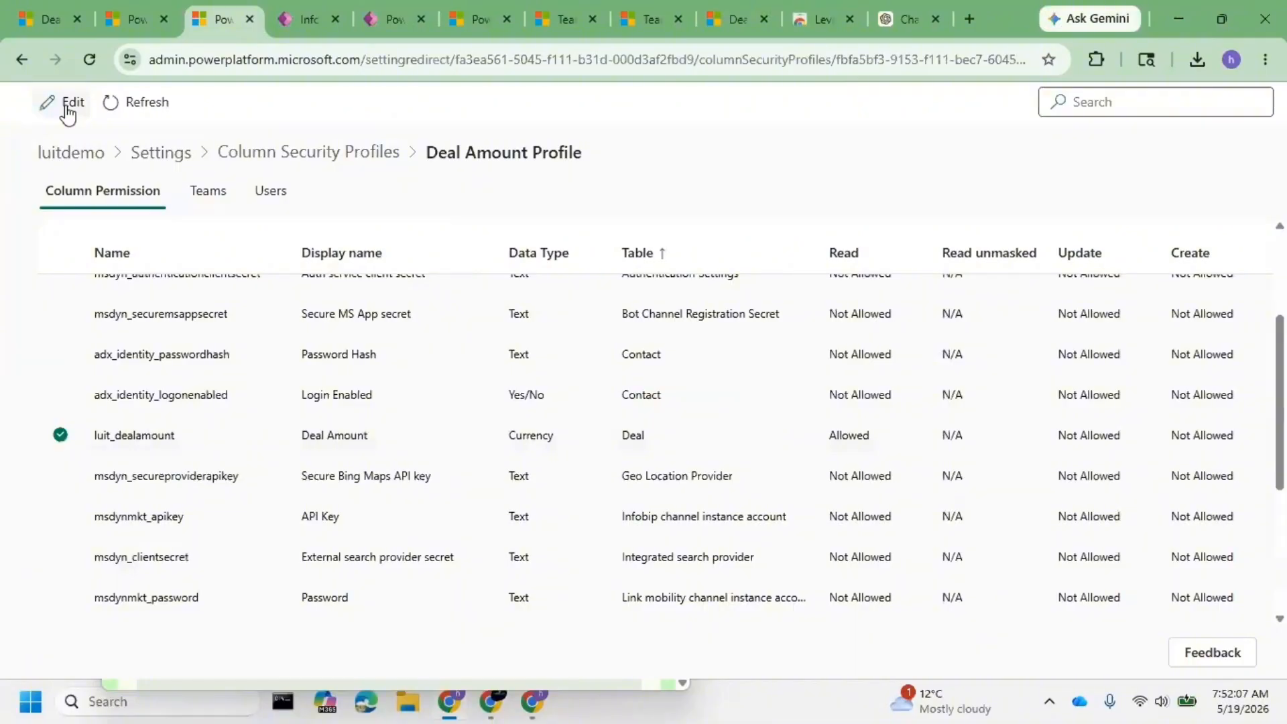
left_click(67, 111)
left_click(769, 369)
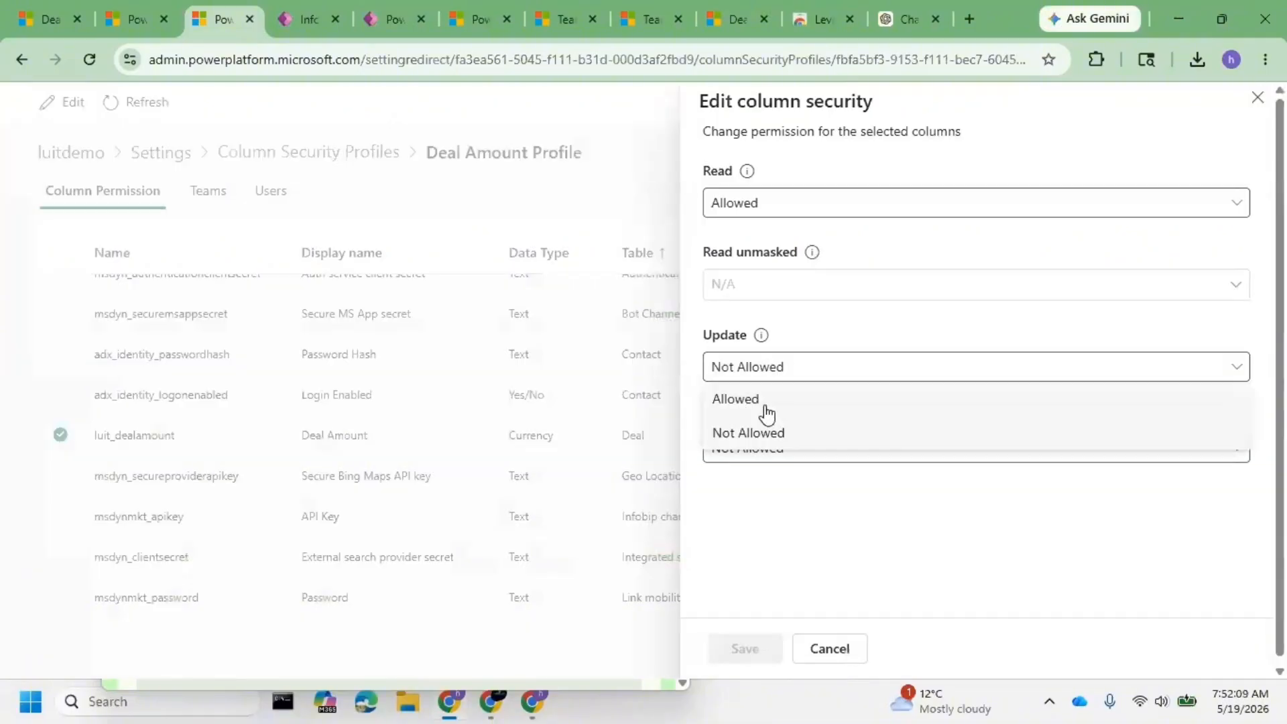
left_click(767, 400)
left_click(778, 448)
left_click(786, 490)
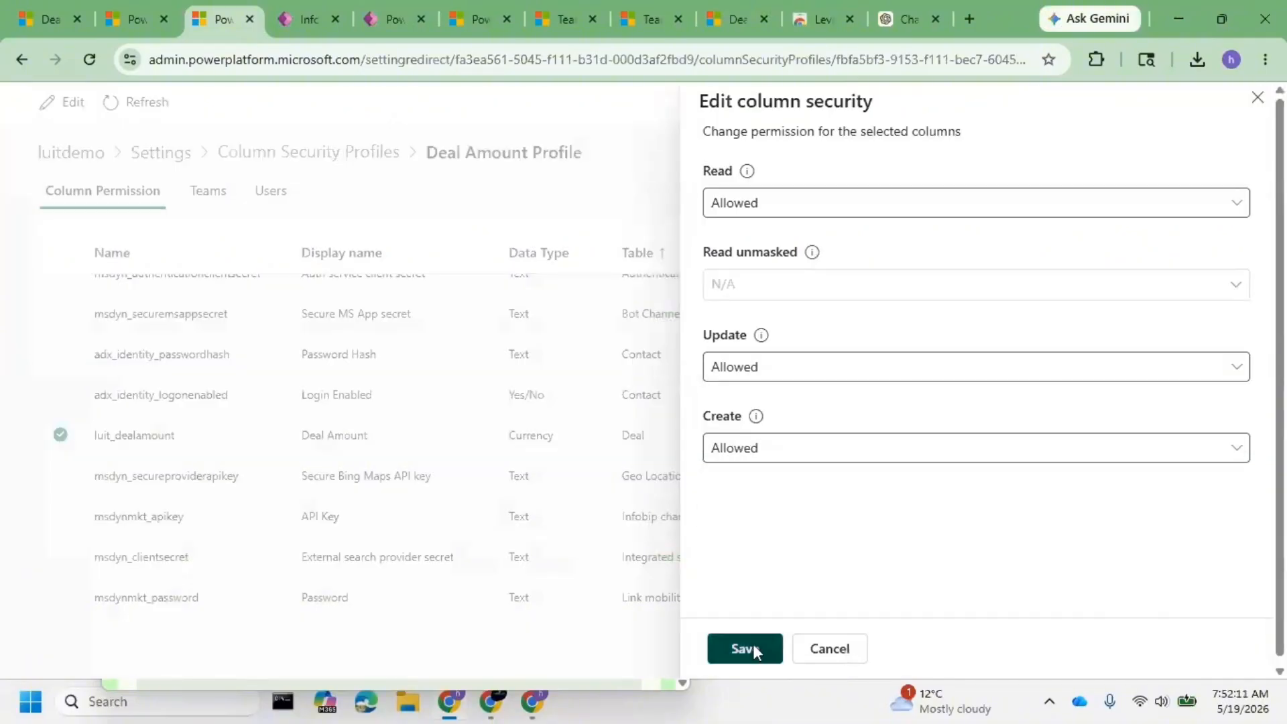
left_click(753, 649)
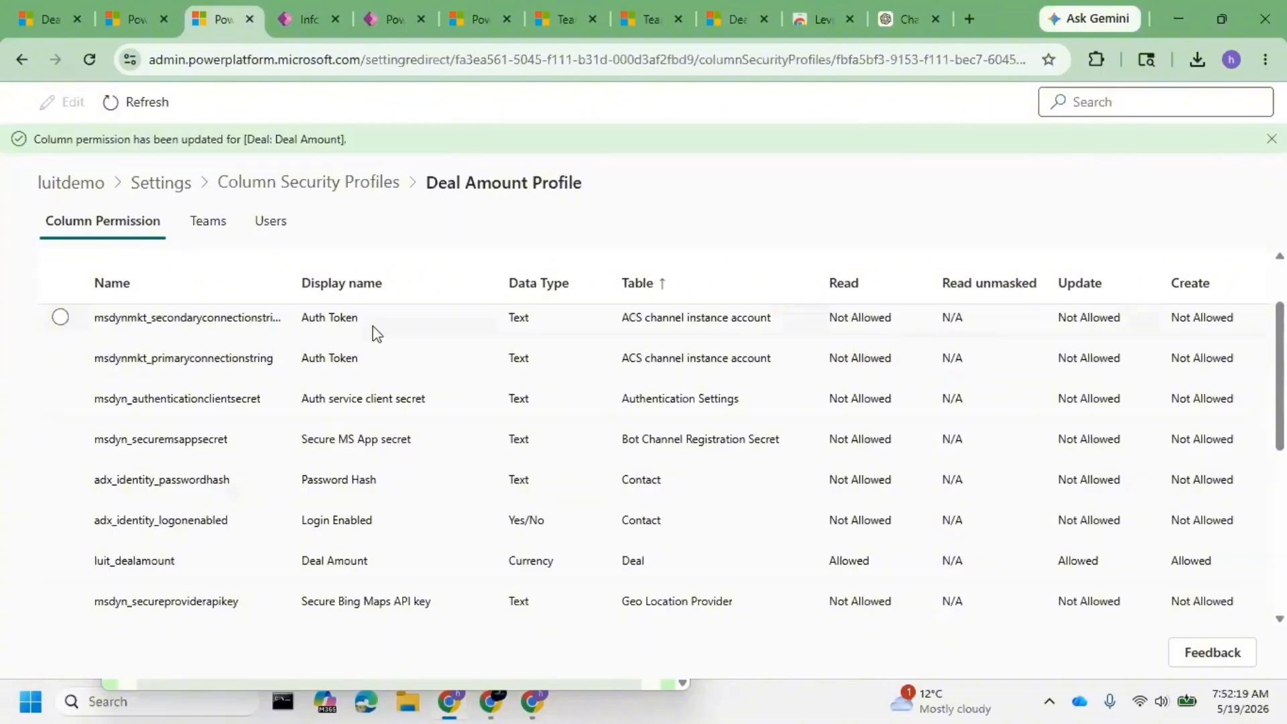
left_click(42, 21)
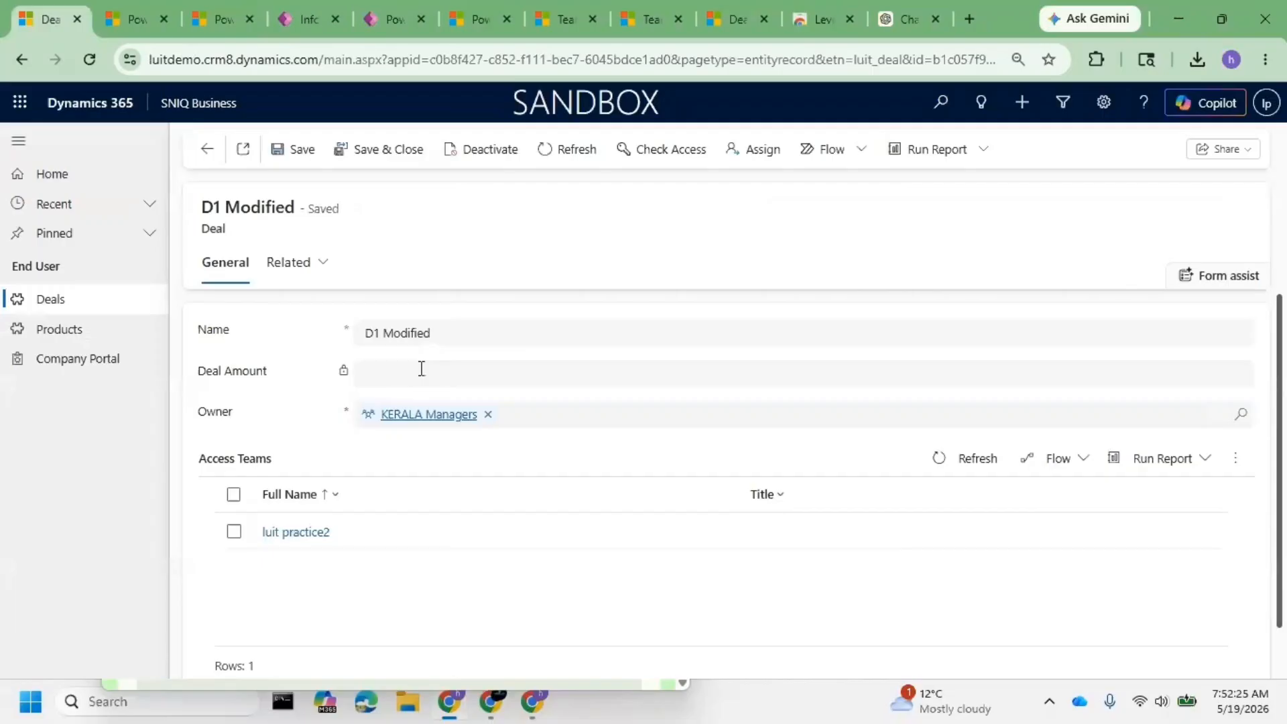
- Reload the D1 Modified deal repeatedly, confirming Deal Amount stays masked and locked
right_click(82, 73)
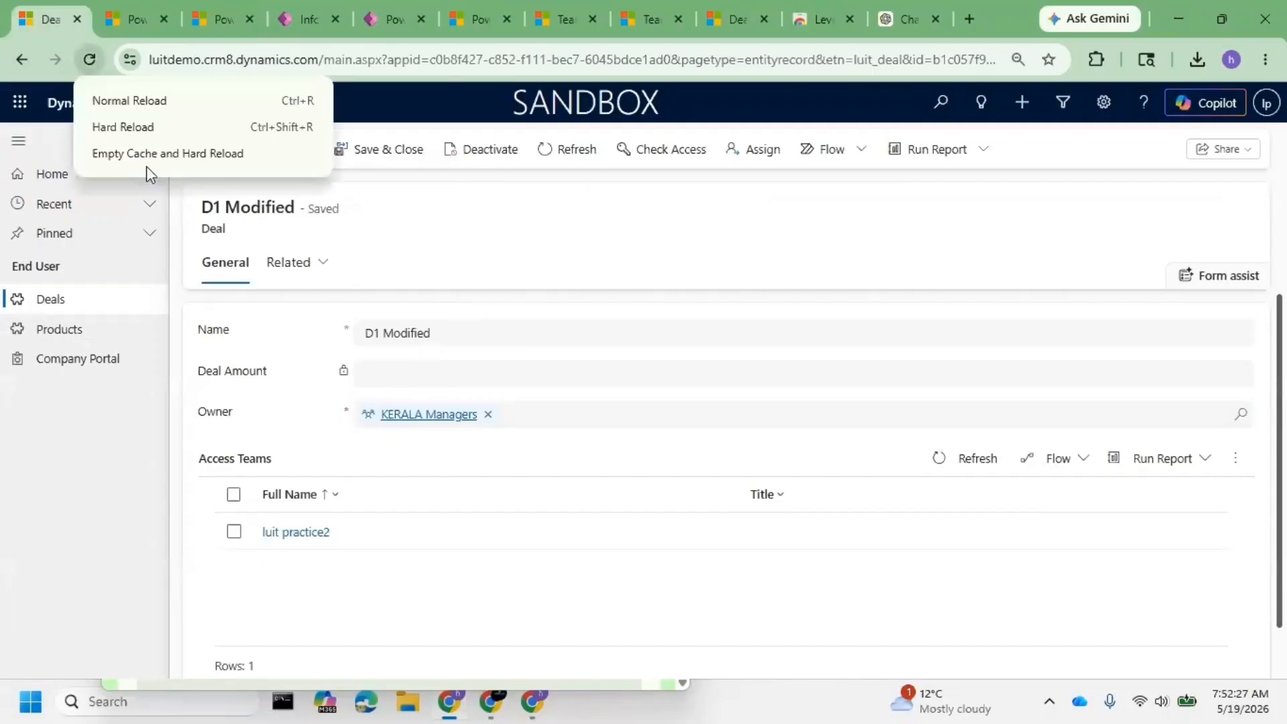
left_click(146, 165)
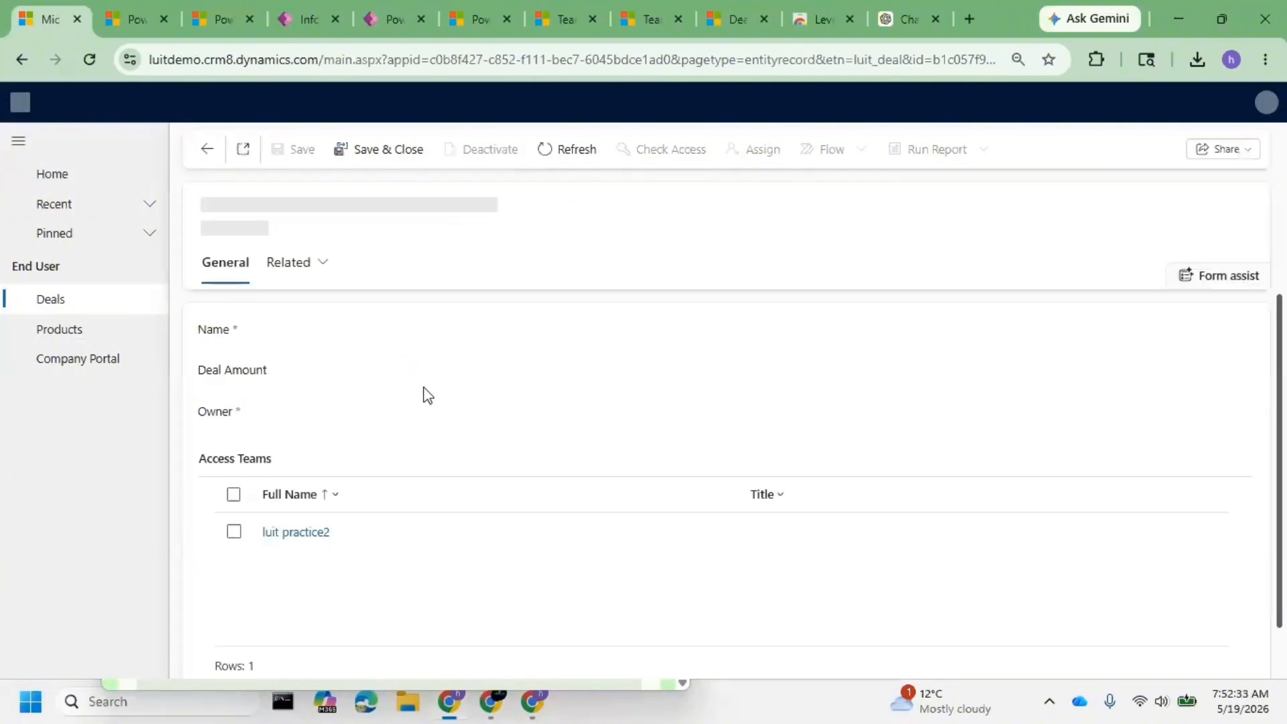
left_click(90, 59)
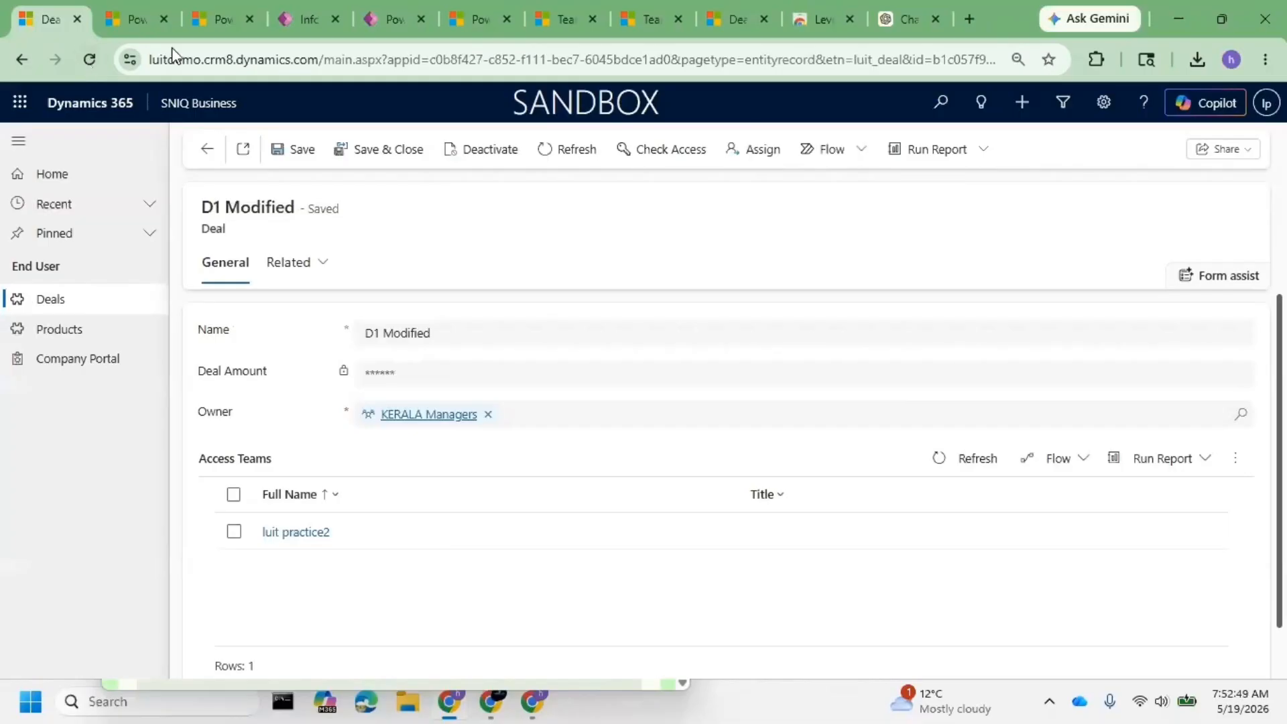
left_click(92, 58)
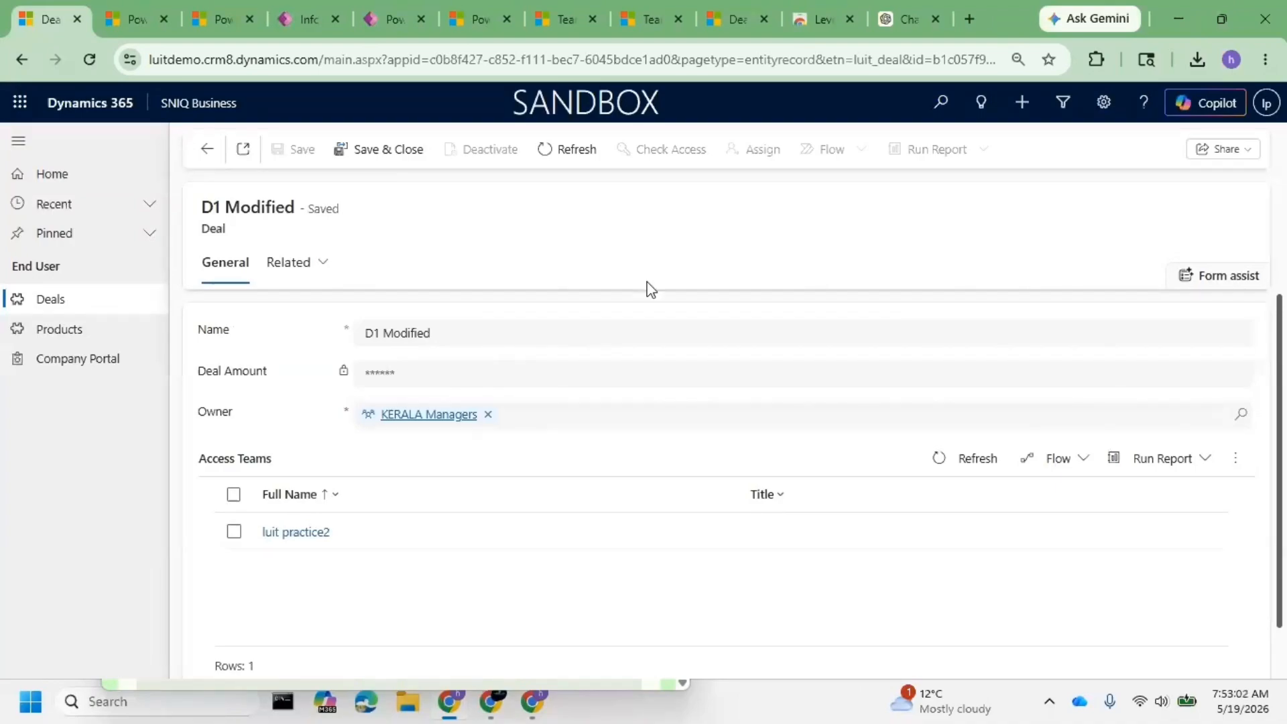
- Return to the column security profiles list, clearing an accidental row selection
left_click(227, 8)
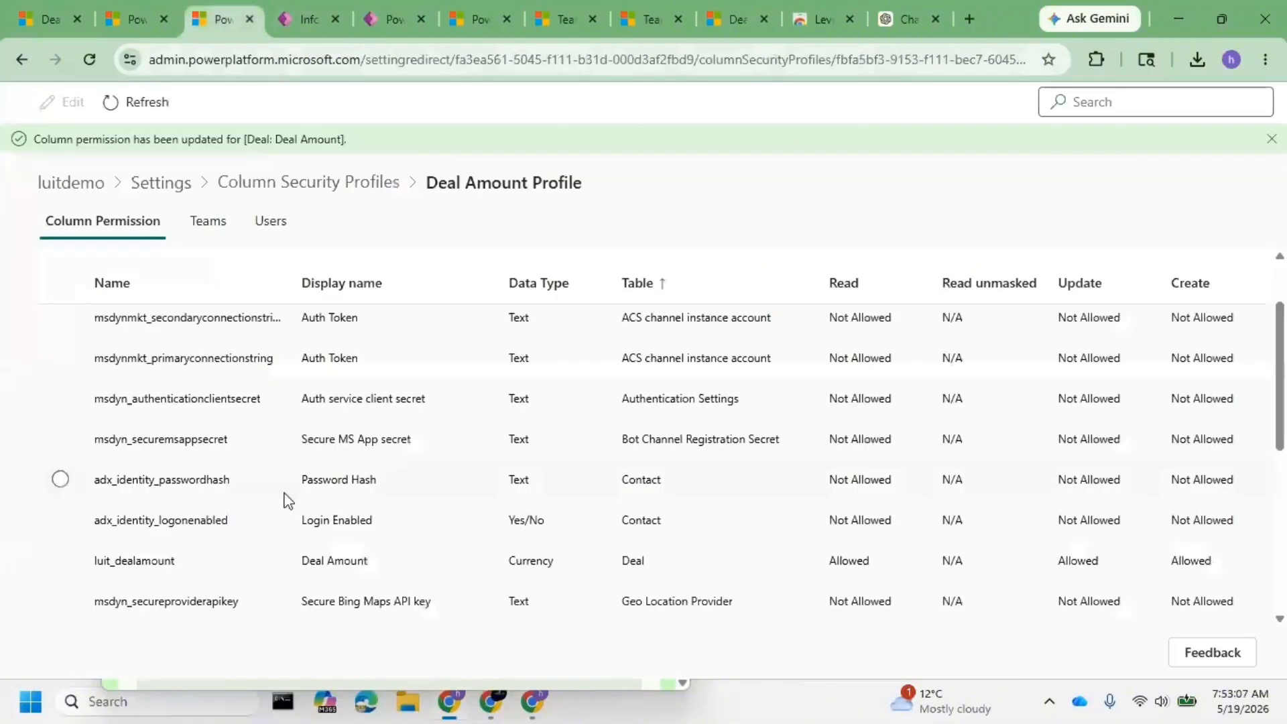
scroll(178, 546, "down", 3)
left_click(185, 529)
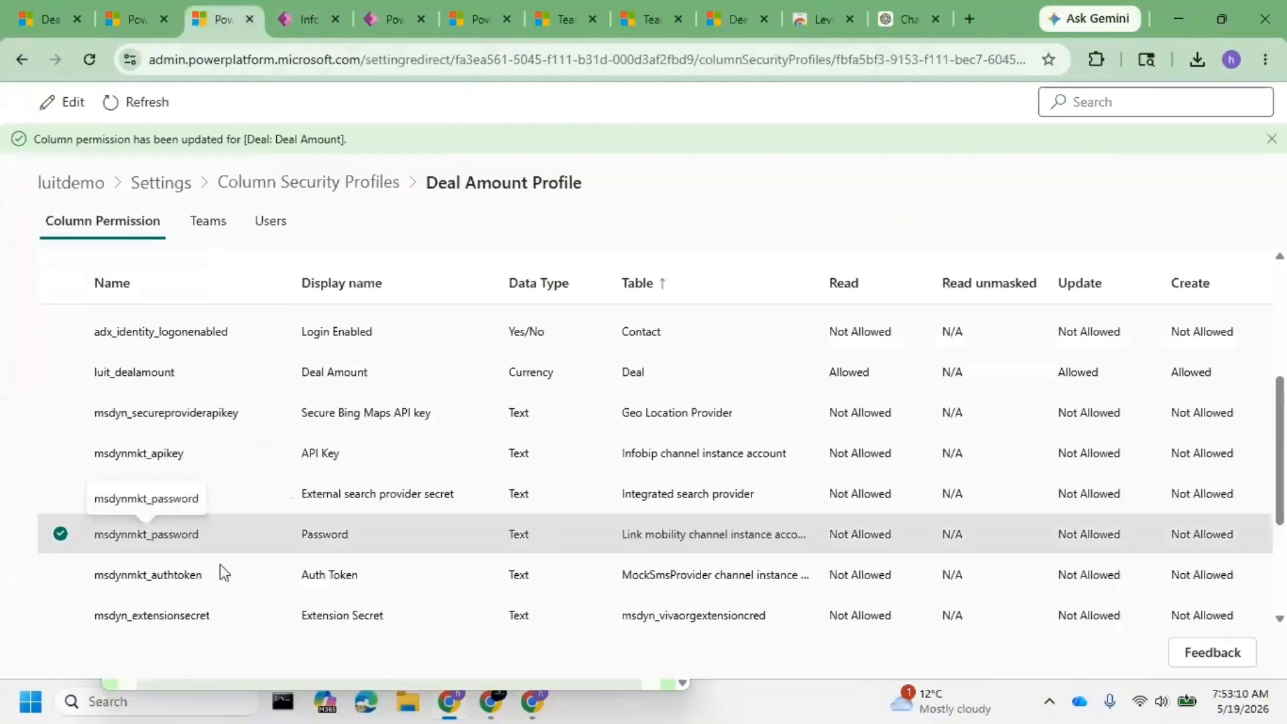
scroll(220, 564, "down", 3)
left_click(79, 323)
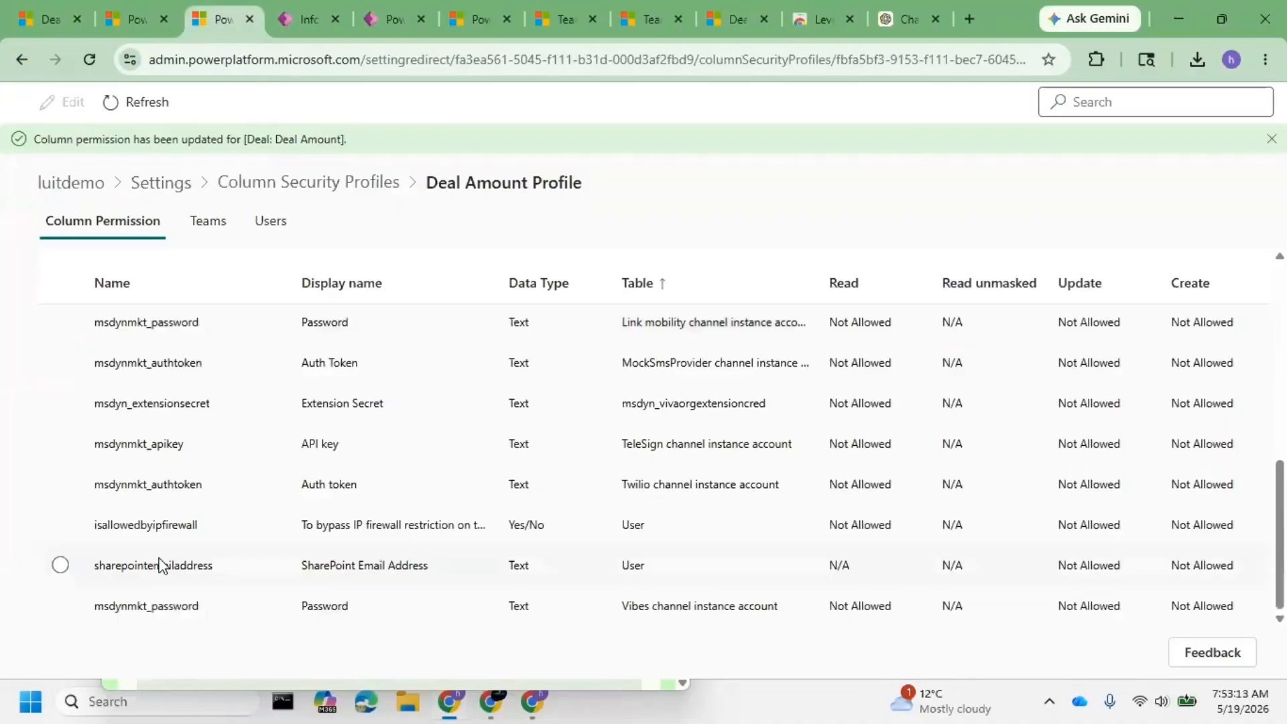
scroll(208, 504, "up", 5)
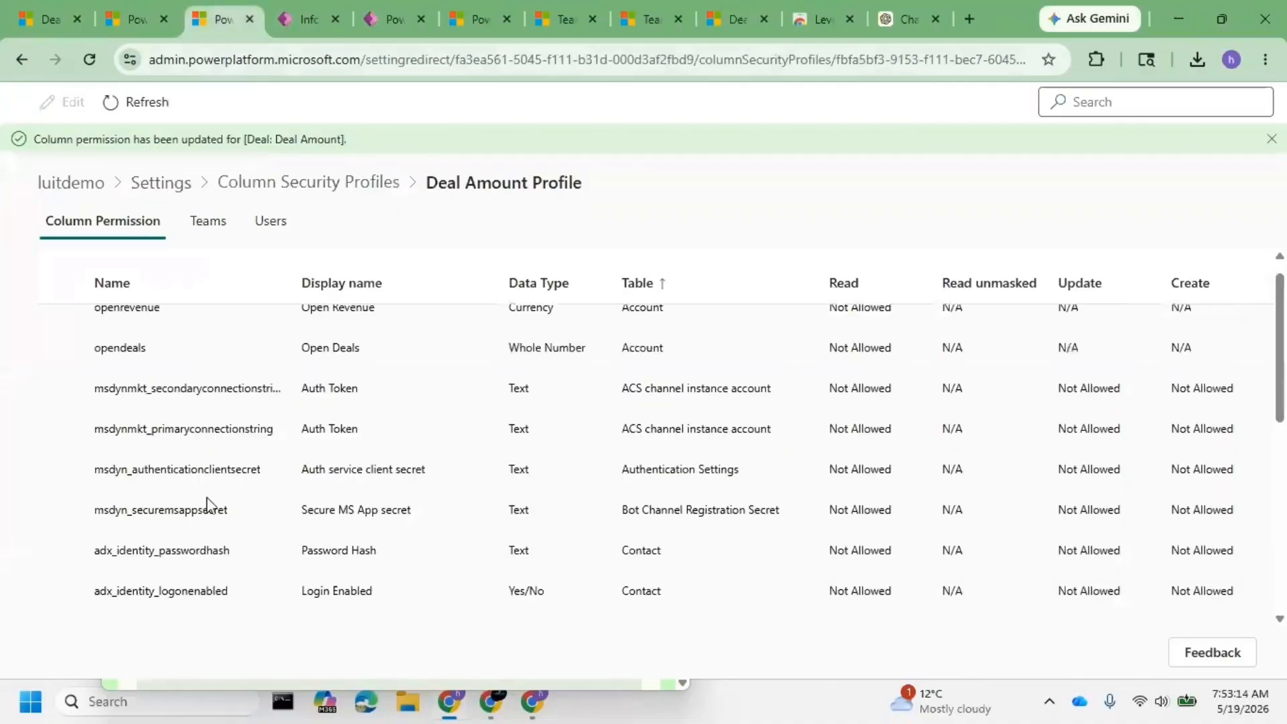
left_click(326, 199)
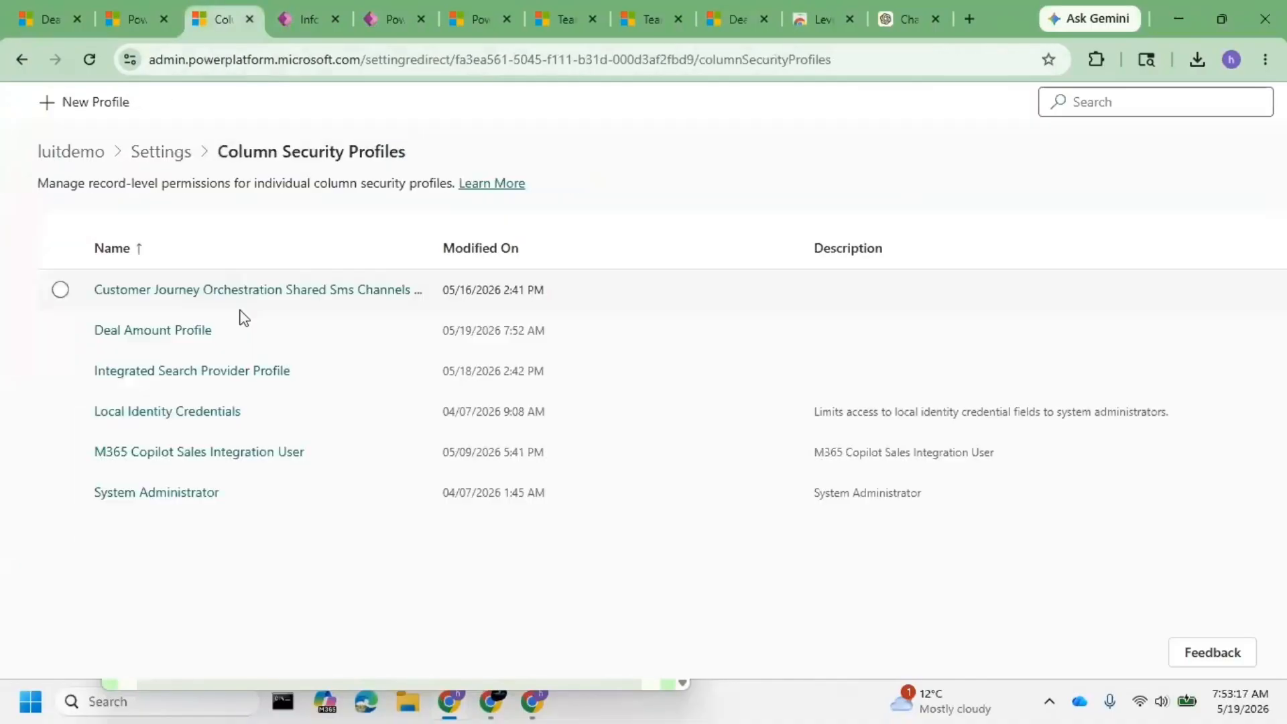
- Review the Deal Amount column permissions in Deal Amount Profile without changing them
left_click(195, 329)
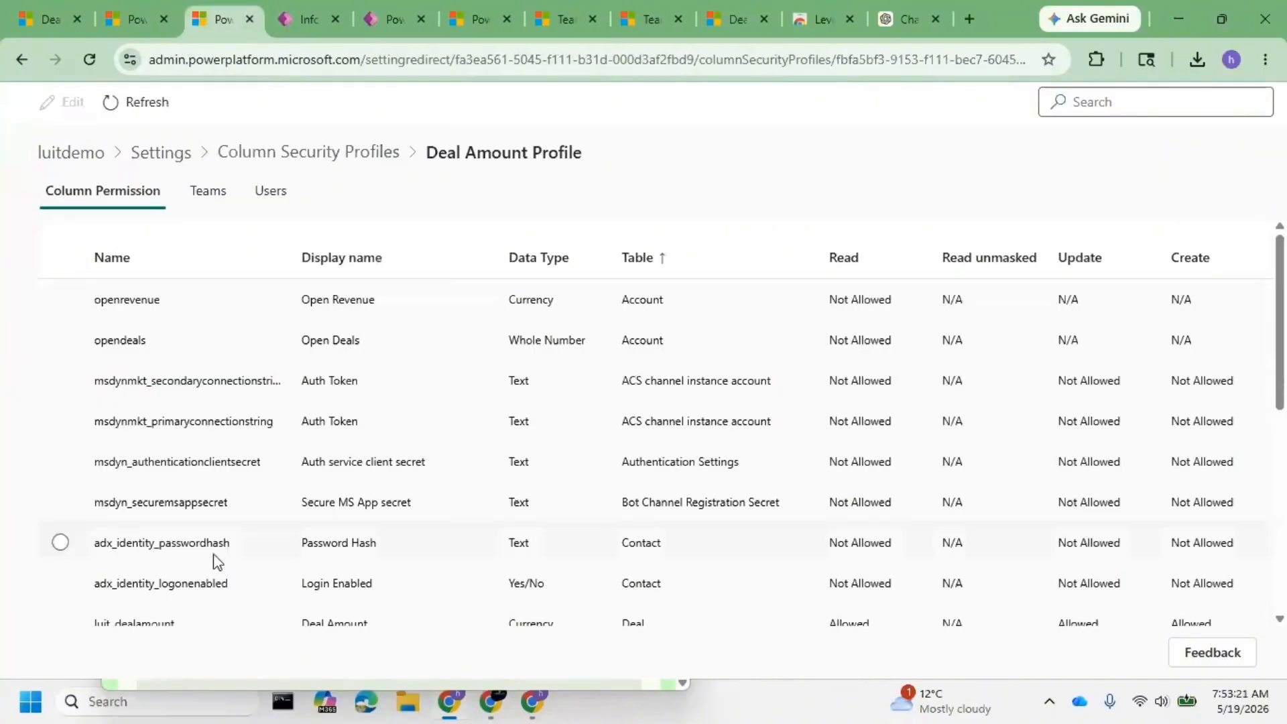
scroll(215, 559, "down", 3)
left_click(238, 434)
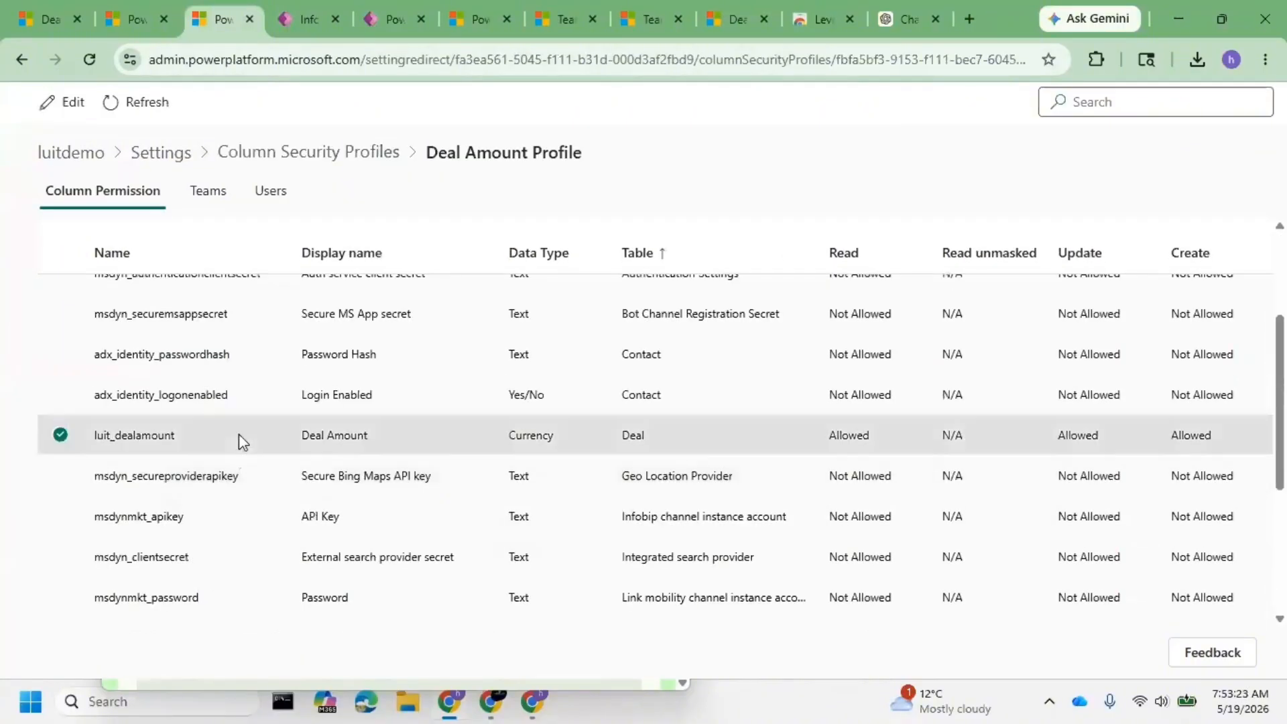
left_click(67, 102)
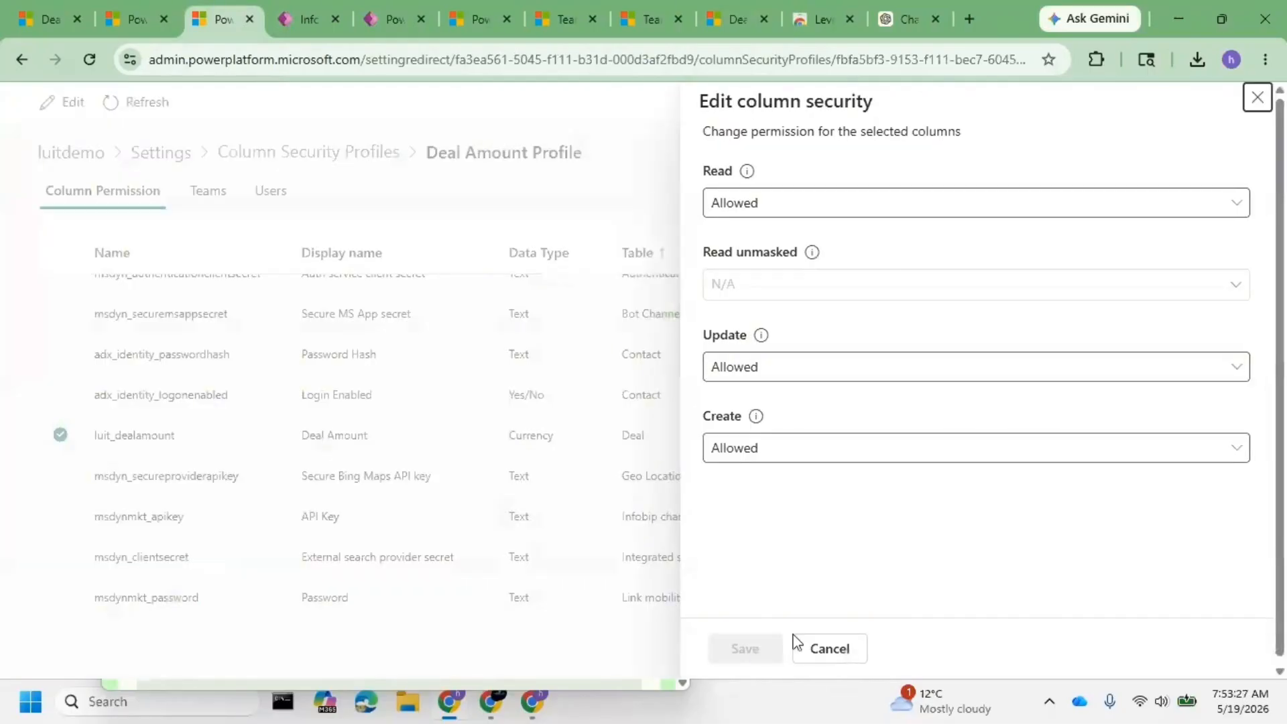
left_click(824, 648)
- Empty the cache and hard-reload the D1 Modified deal record
left_click(112, 9)
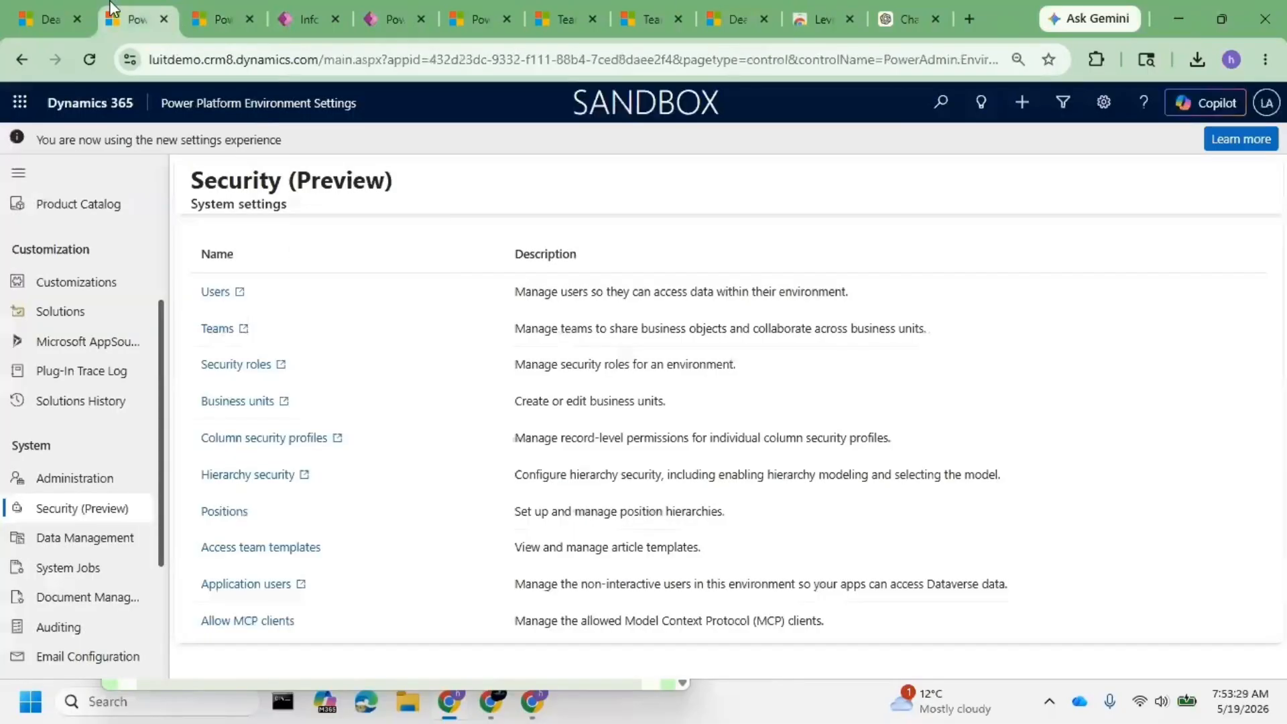
left_click(52, 15)
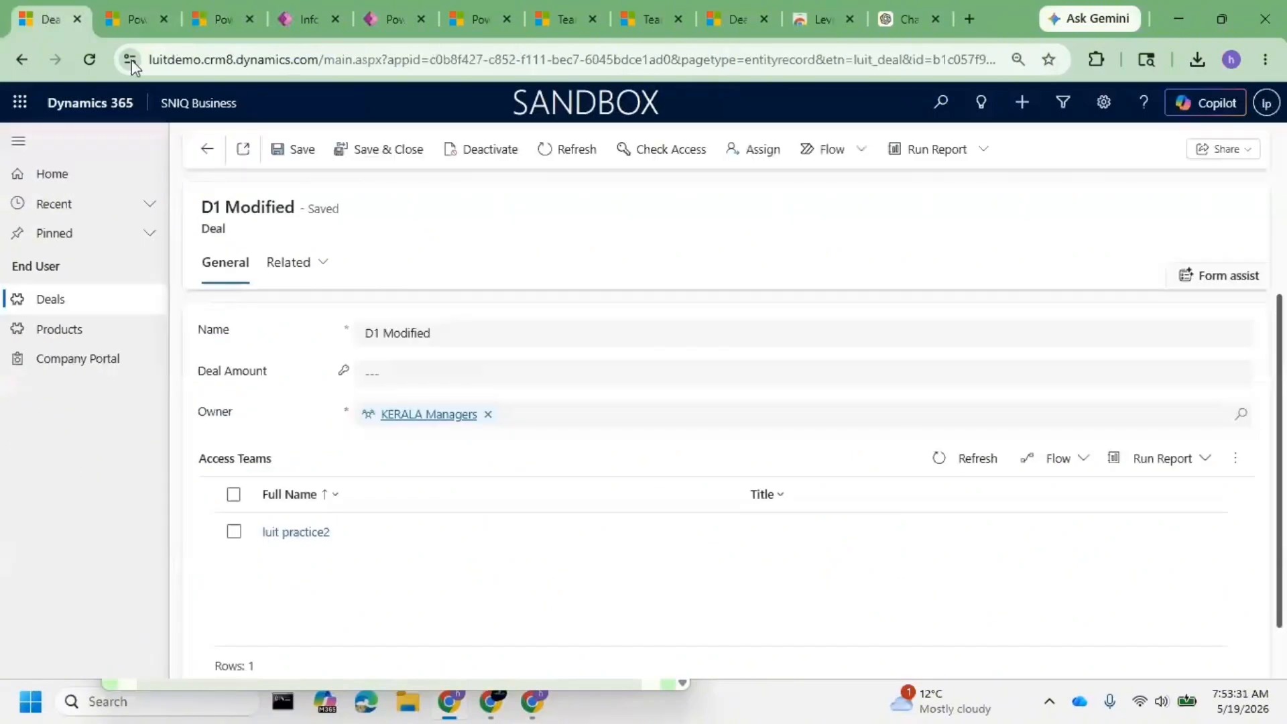
right_click(89, 59)
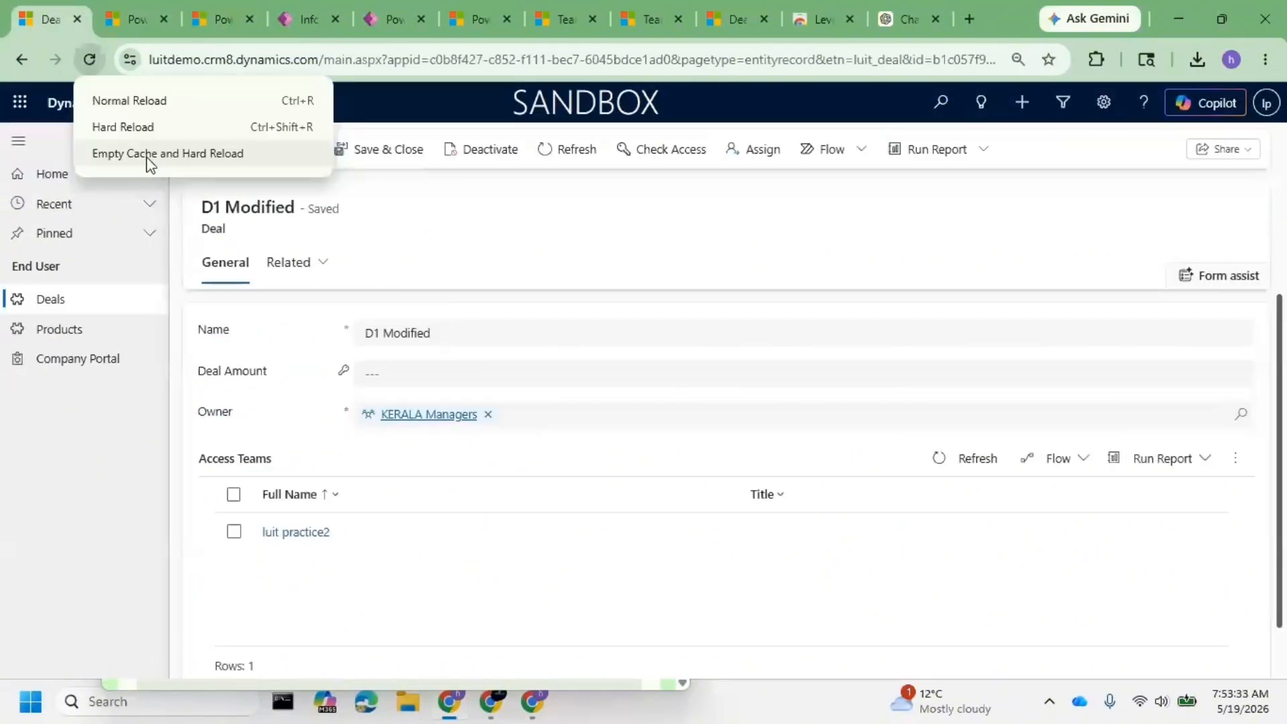
left_click(148, 158)
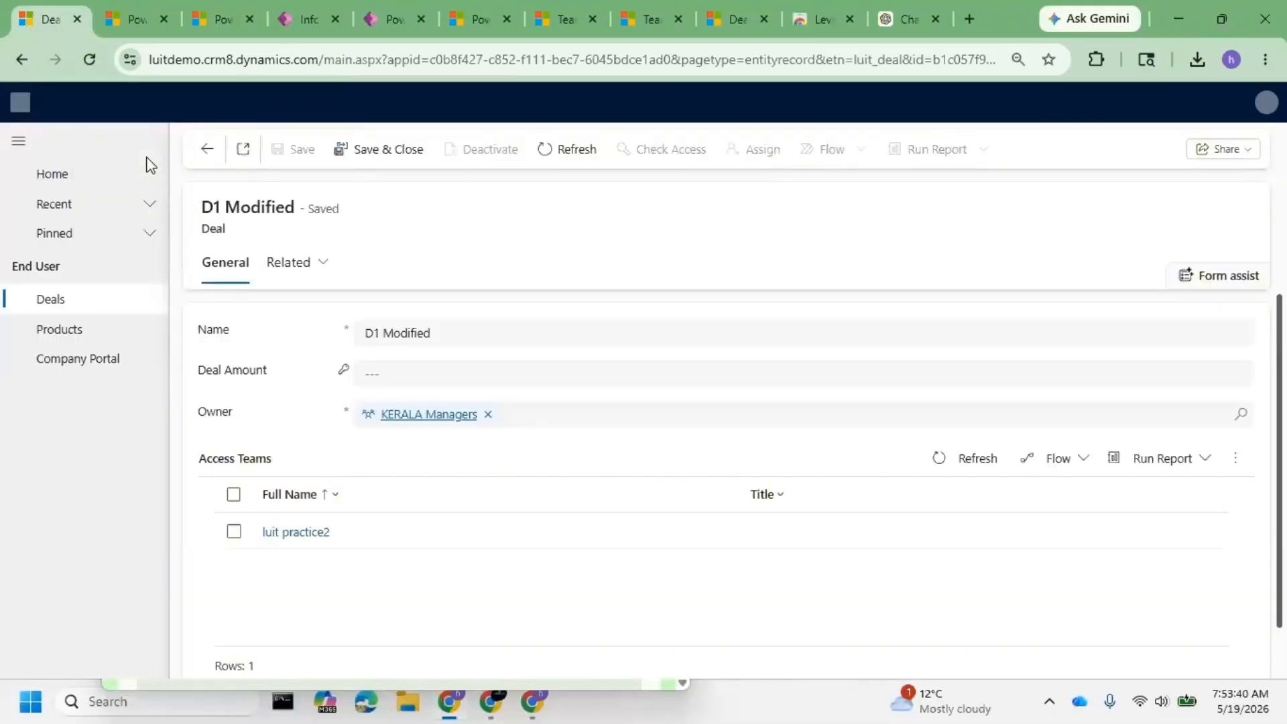
- Enter a Deal Amount of 1234 on the deal and save it
left_click(385, 378)
type("d")
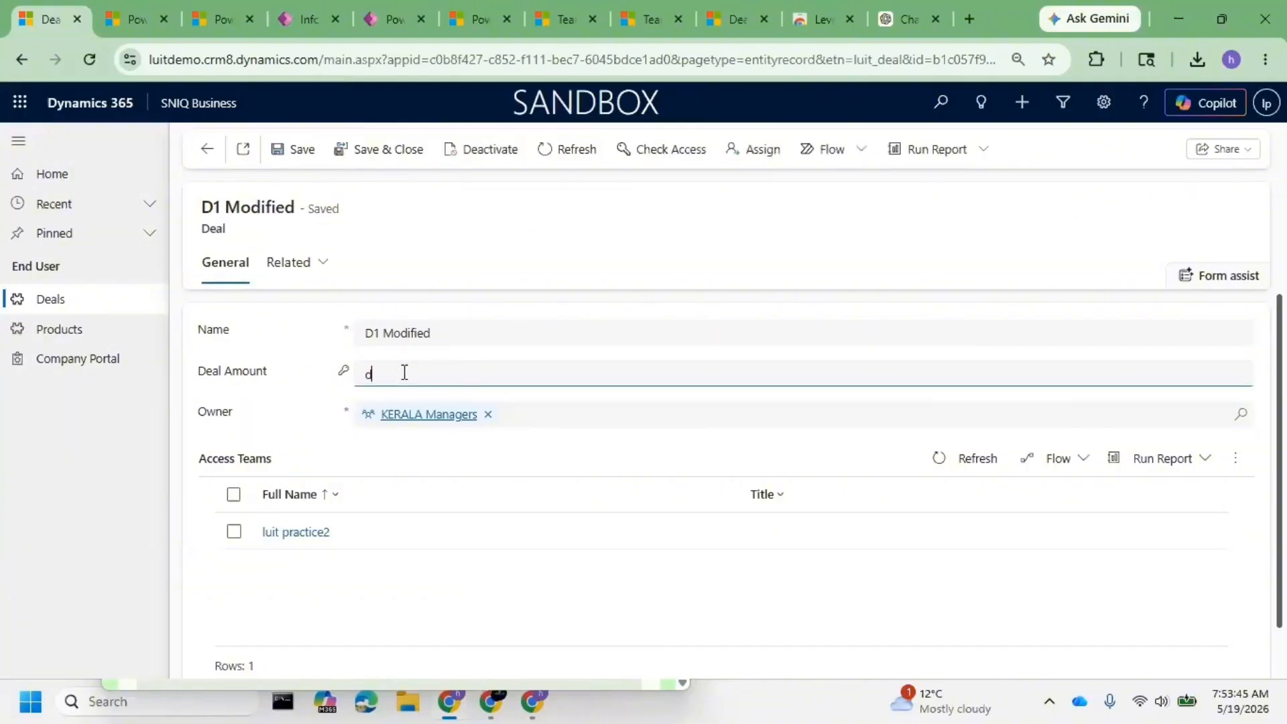
key("BackSpace")
type("1234")
left_click(292, 149)
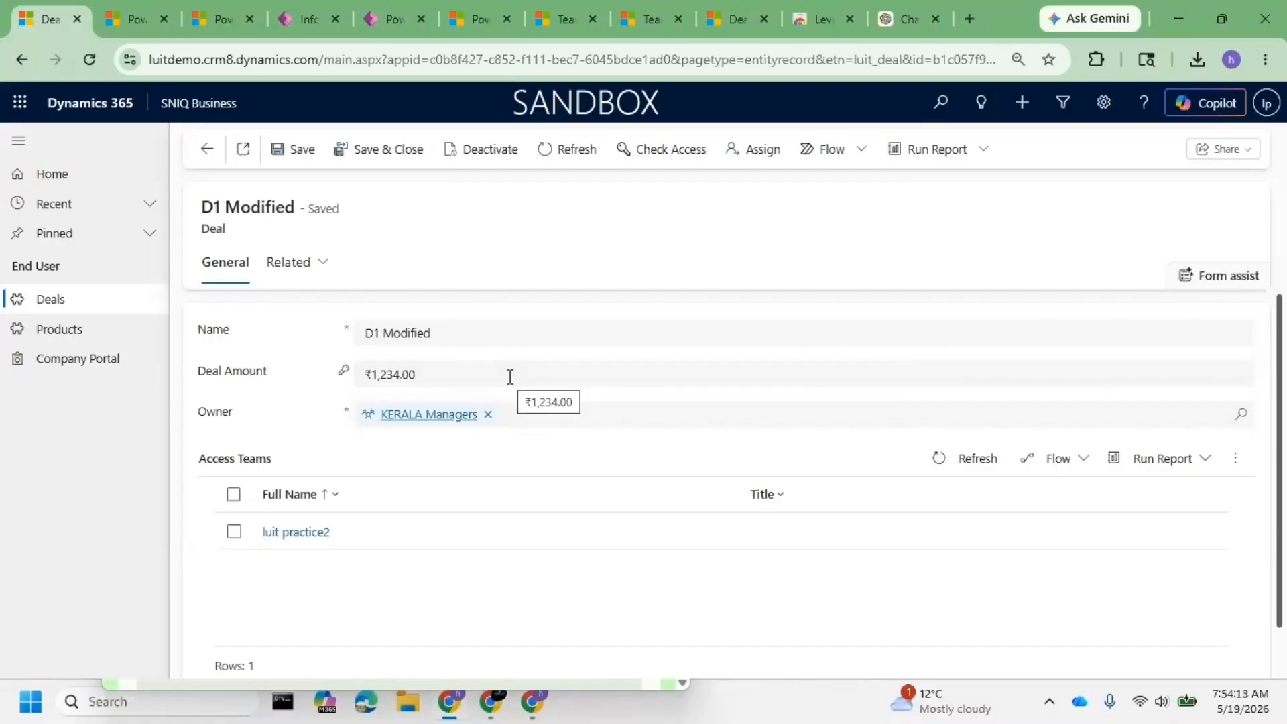
left_click(111, 1)
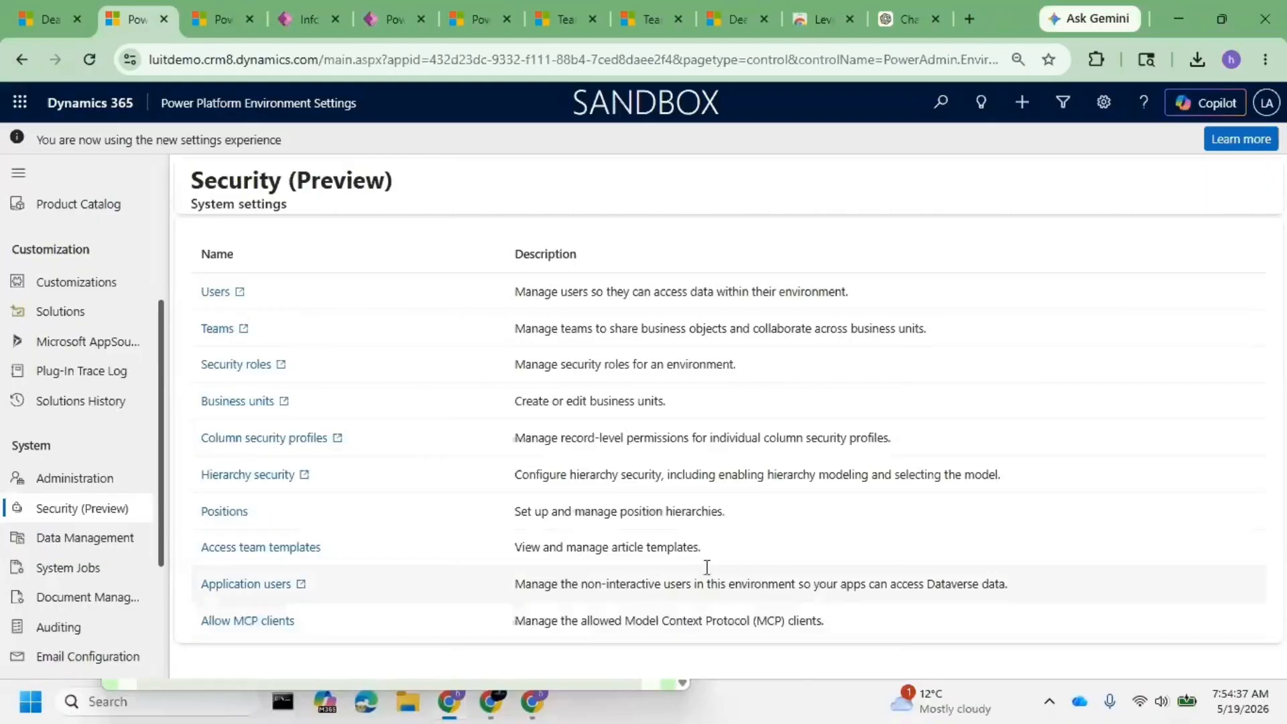
left_click(219, 513)
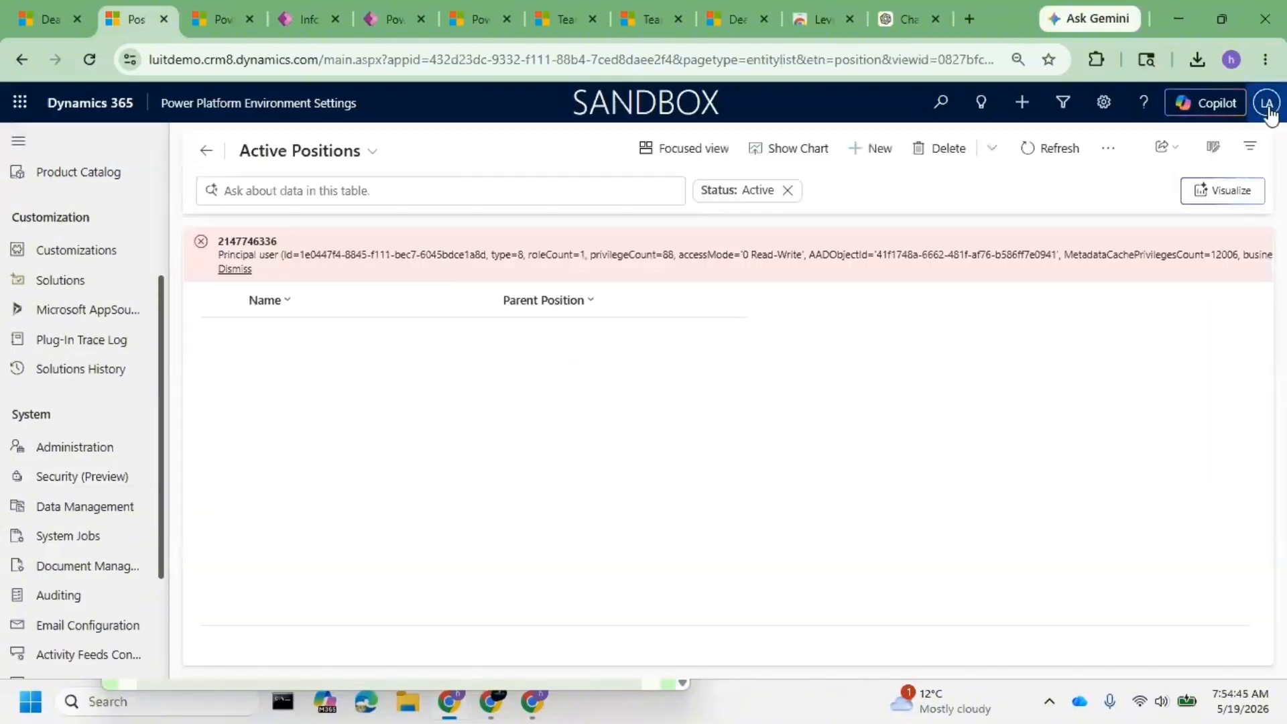
left_click(1268, 105)
left_click(621, 449)
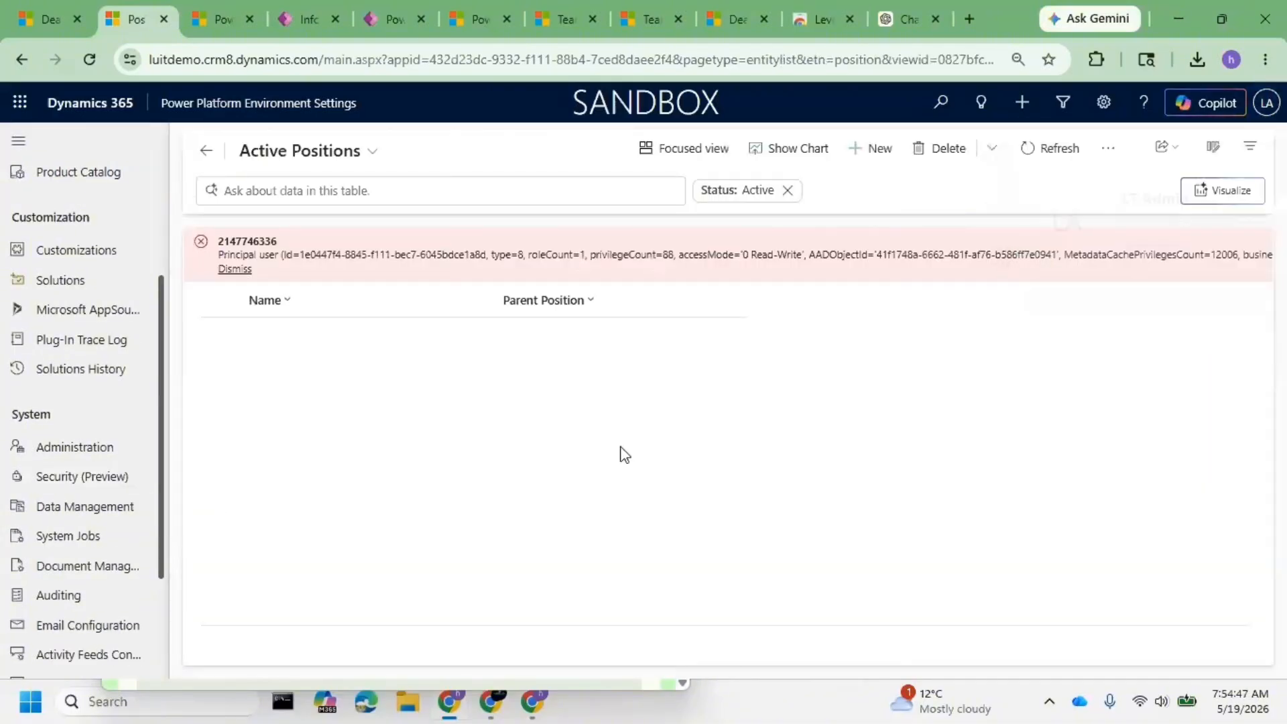
left_click(851, 169)
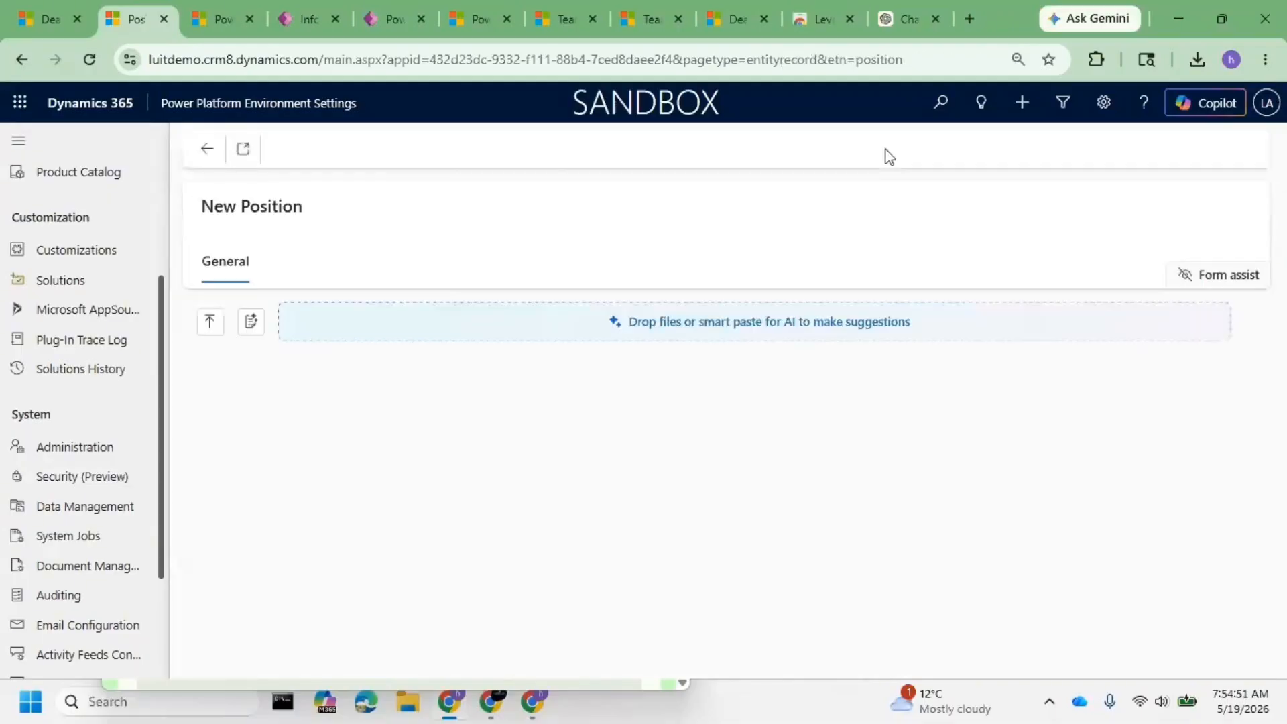
left_click(460, 380)
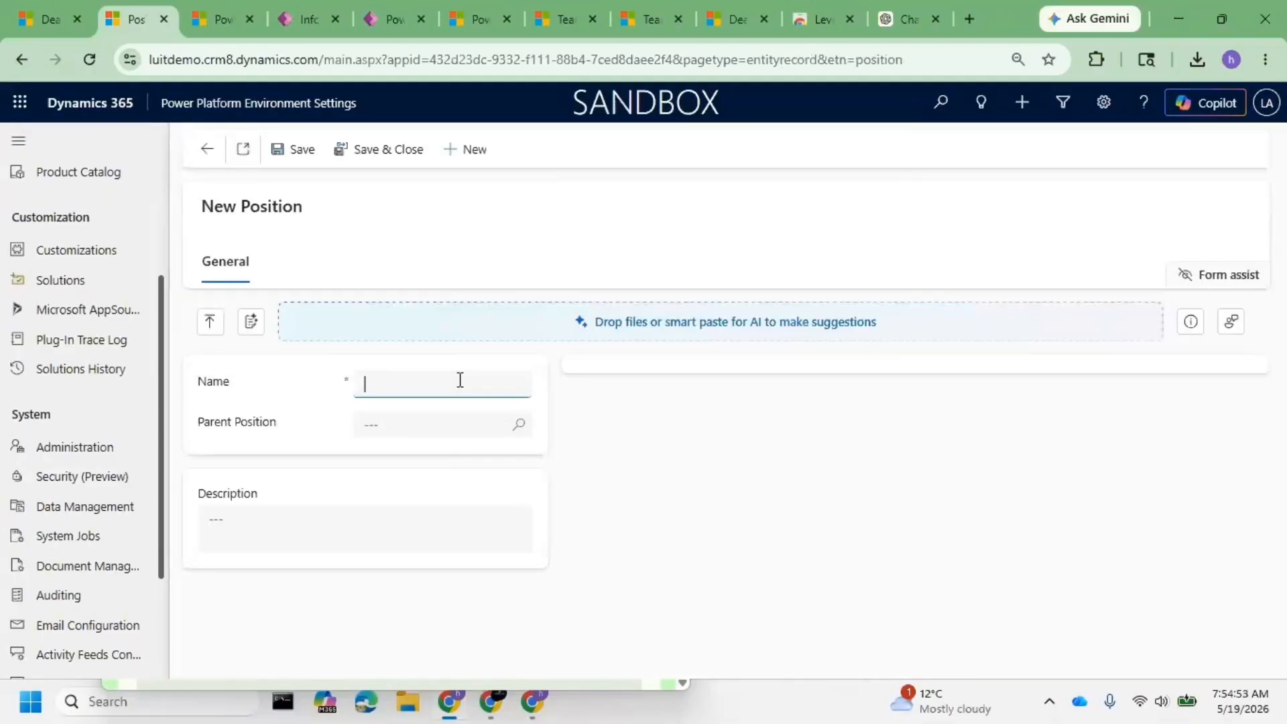
left_click(469, 422)
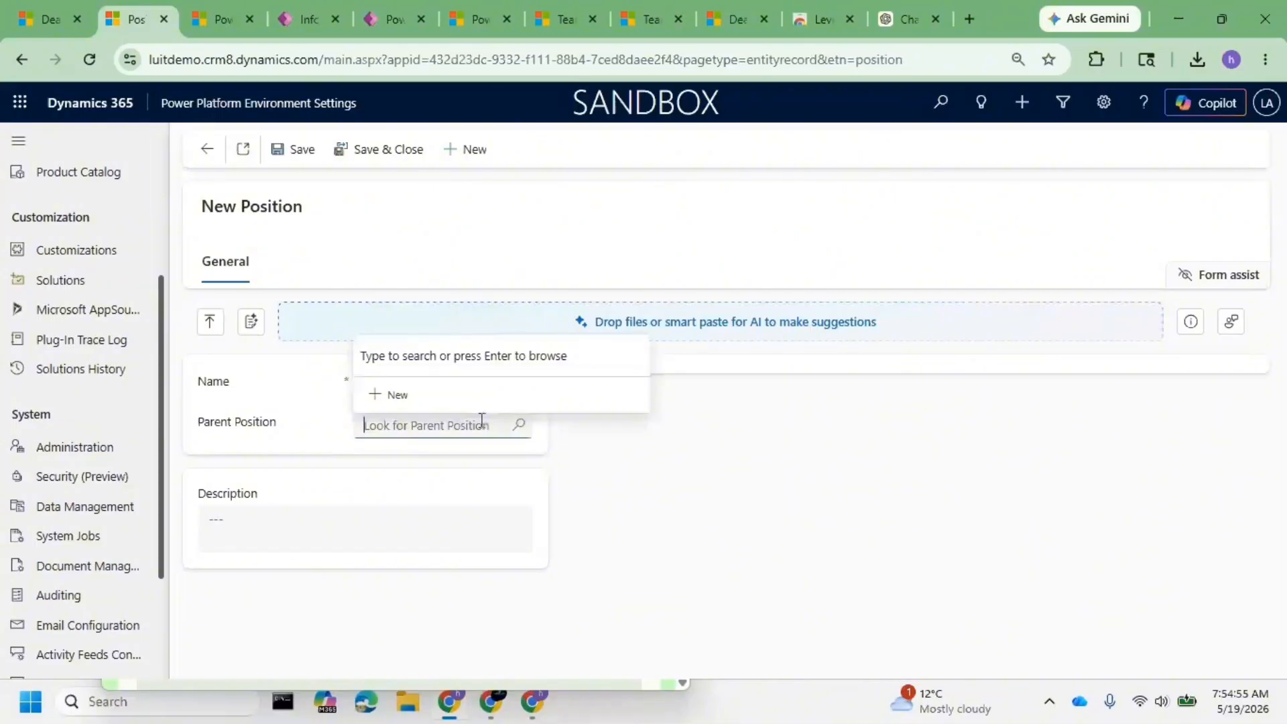
left_click(603, 477)
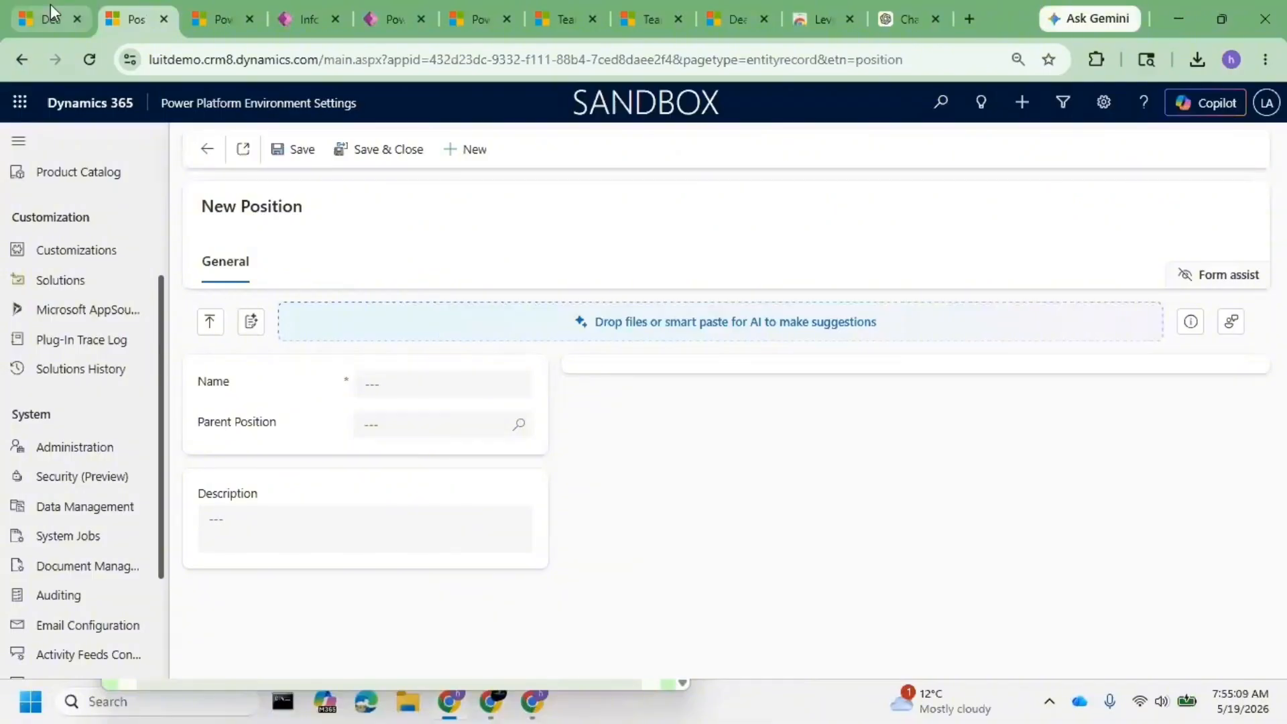
left_click(207, 154)
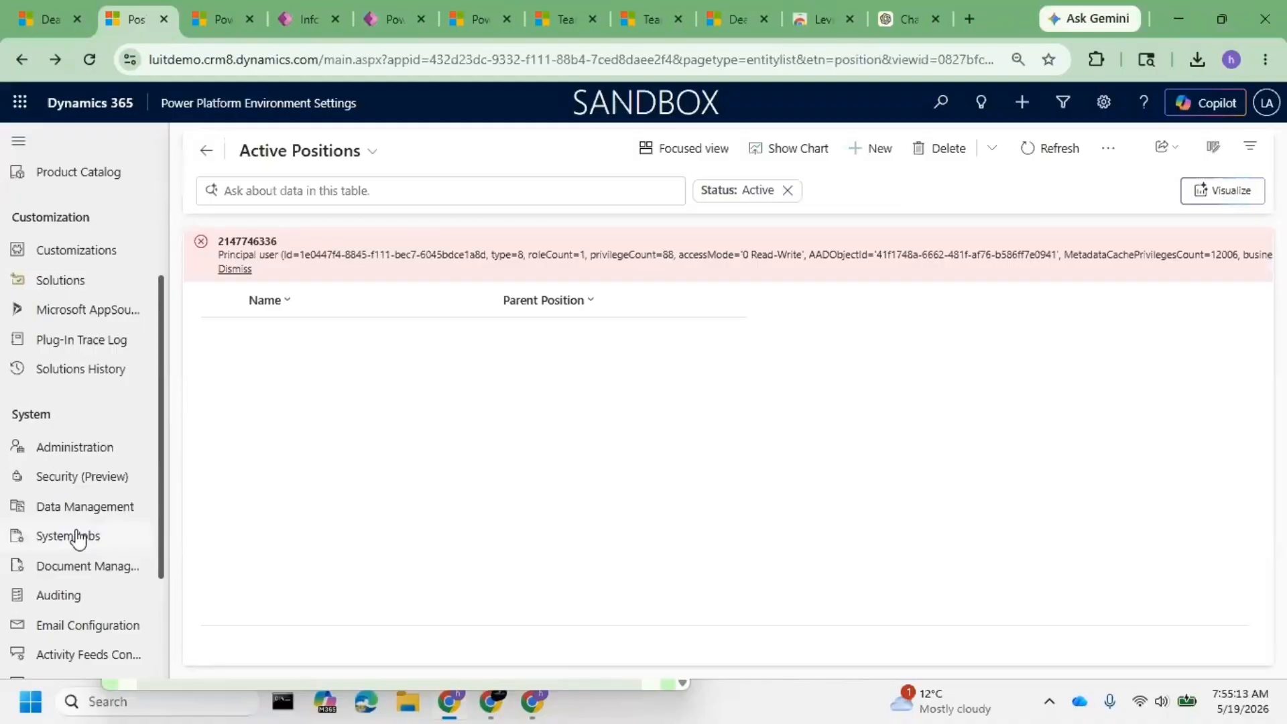
left_click(67, 489)
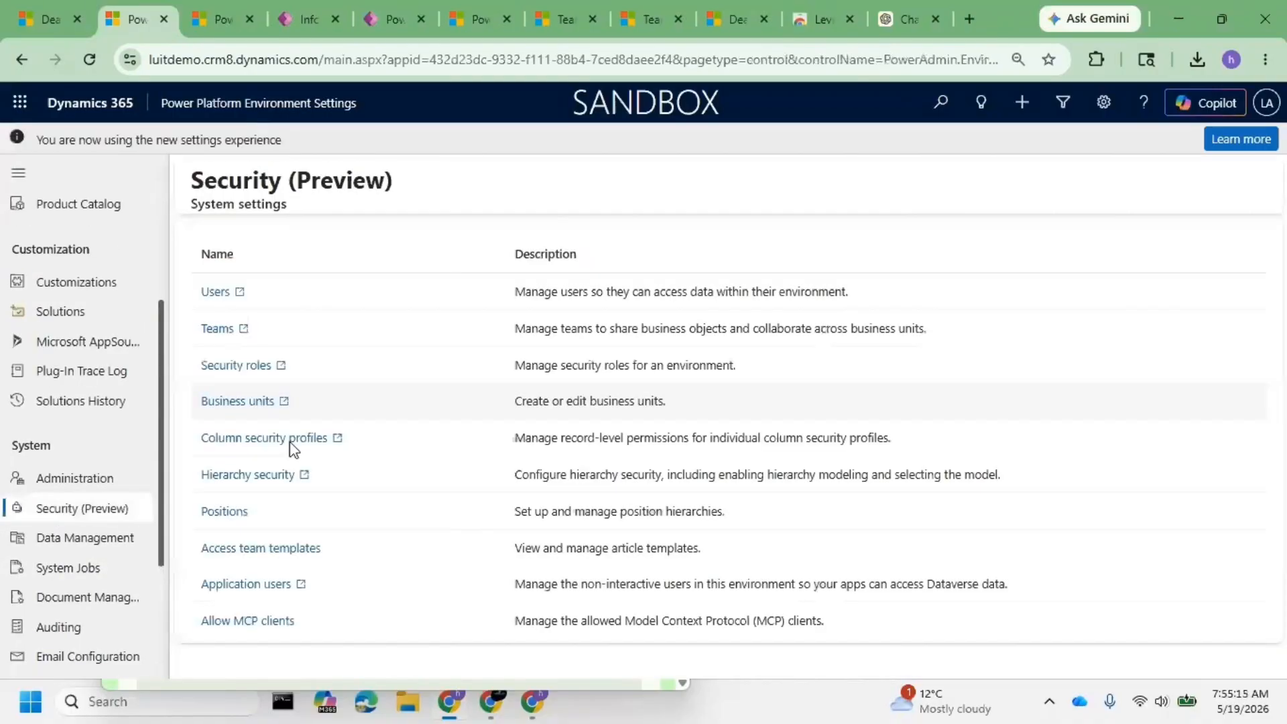
- Enable the Manager hierarchy model in hierarchy security settings
left_click(287, 481)
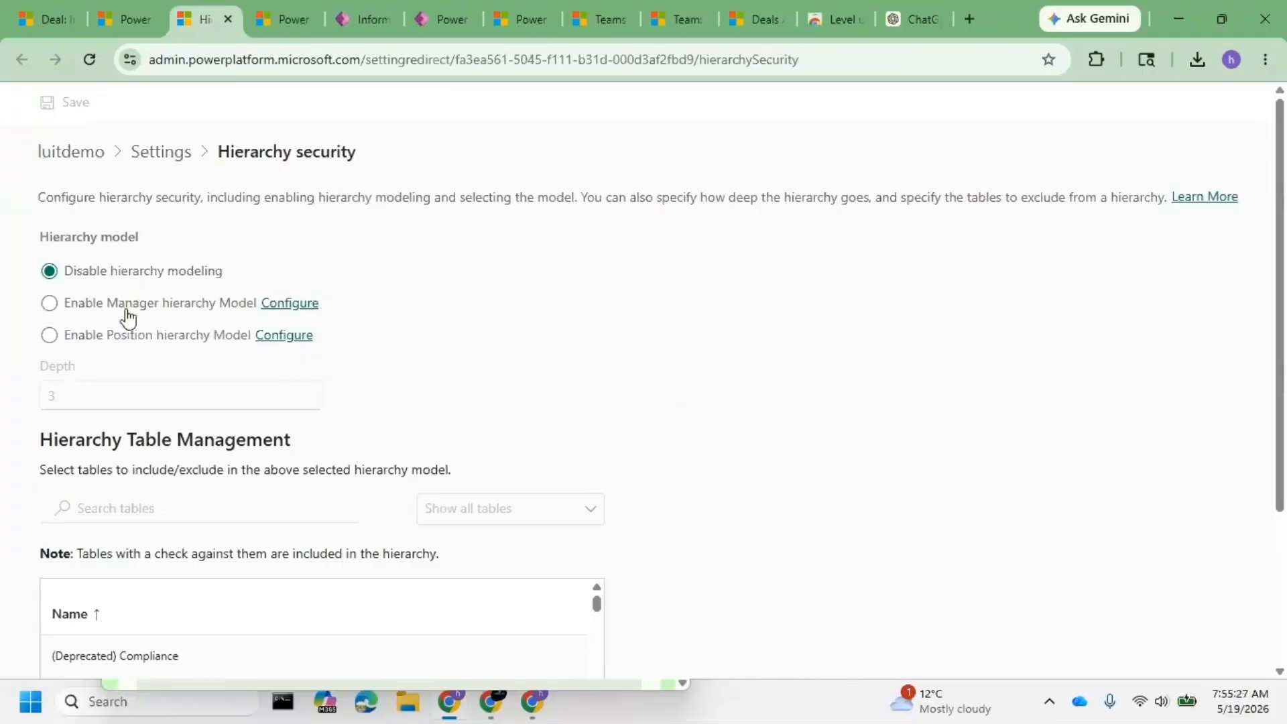
left_click(173, 317)
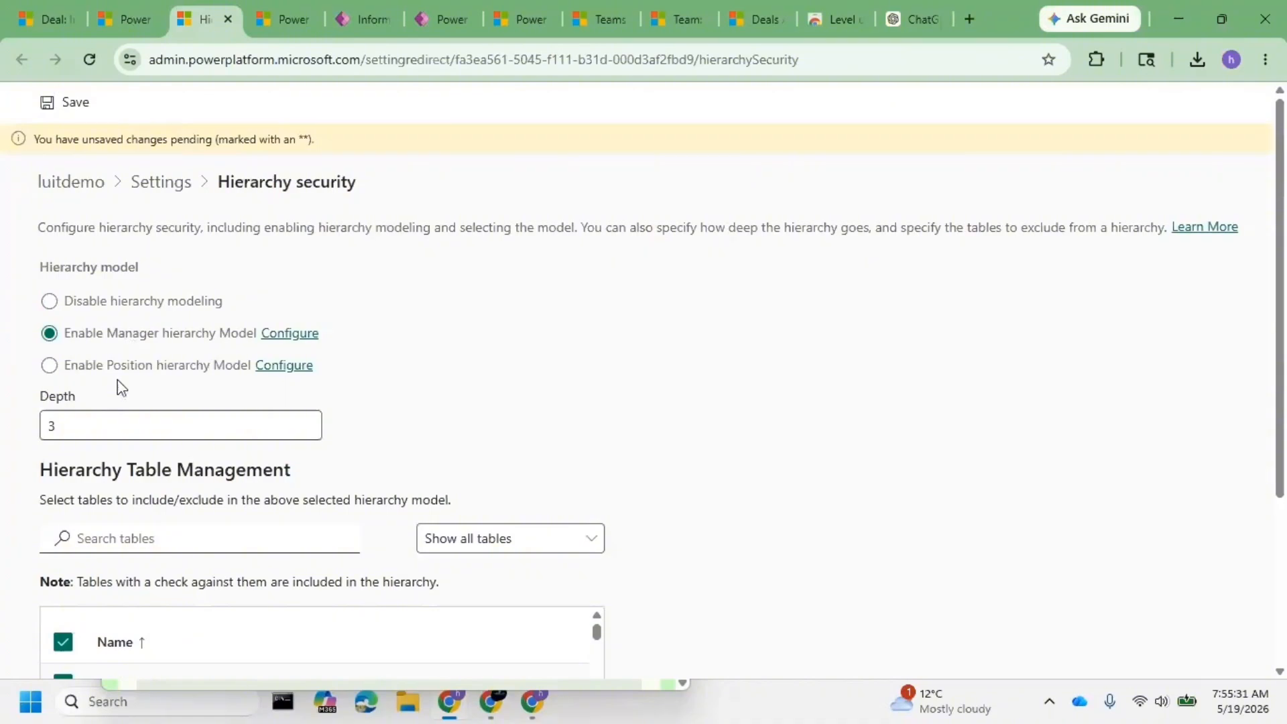
left_click(151, 373)
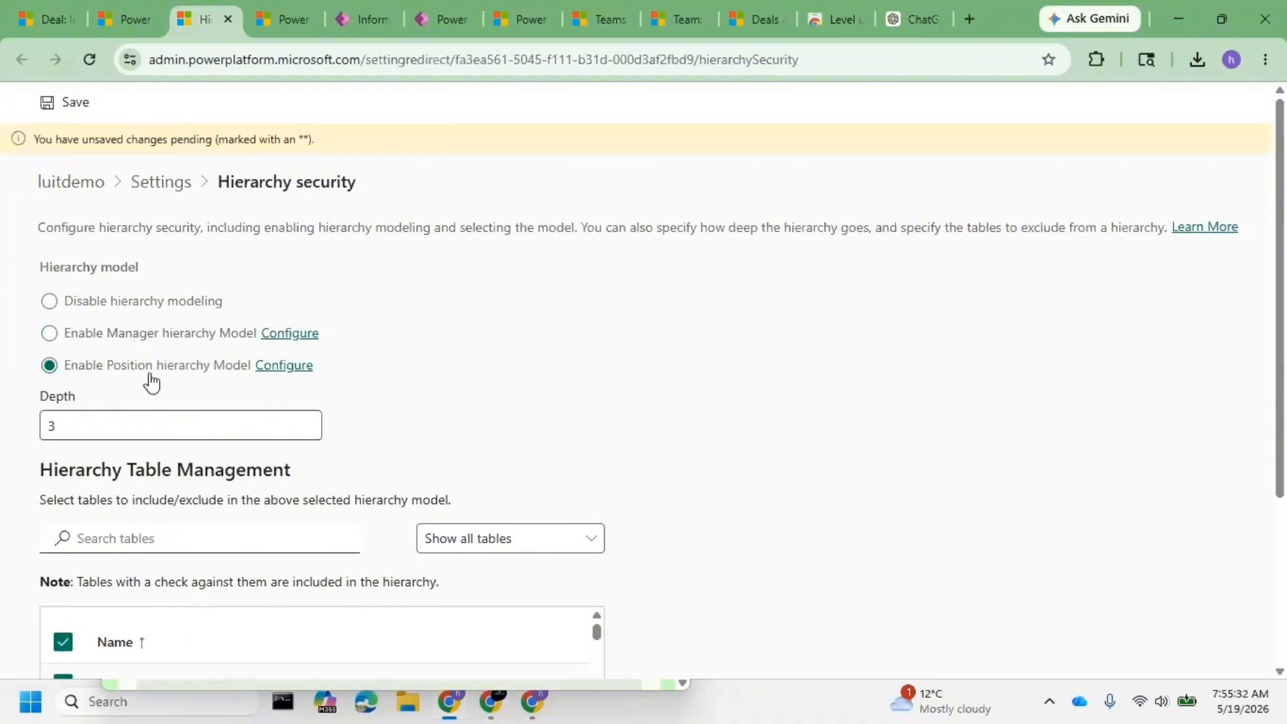
left_click(249, 338)
left_click(298, 333)
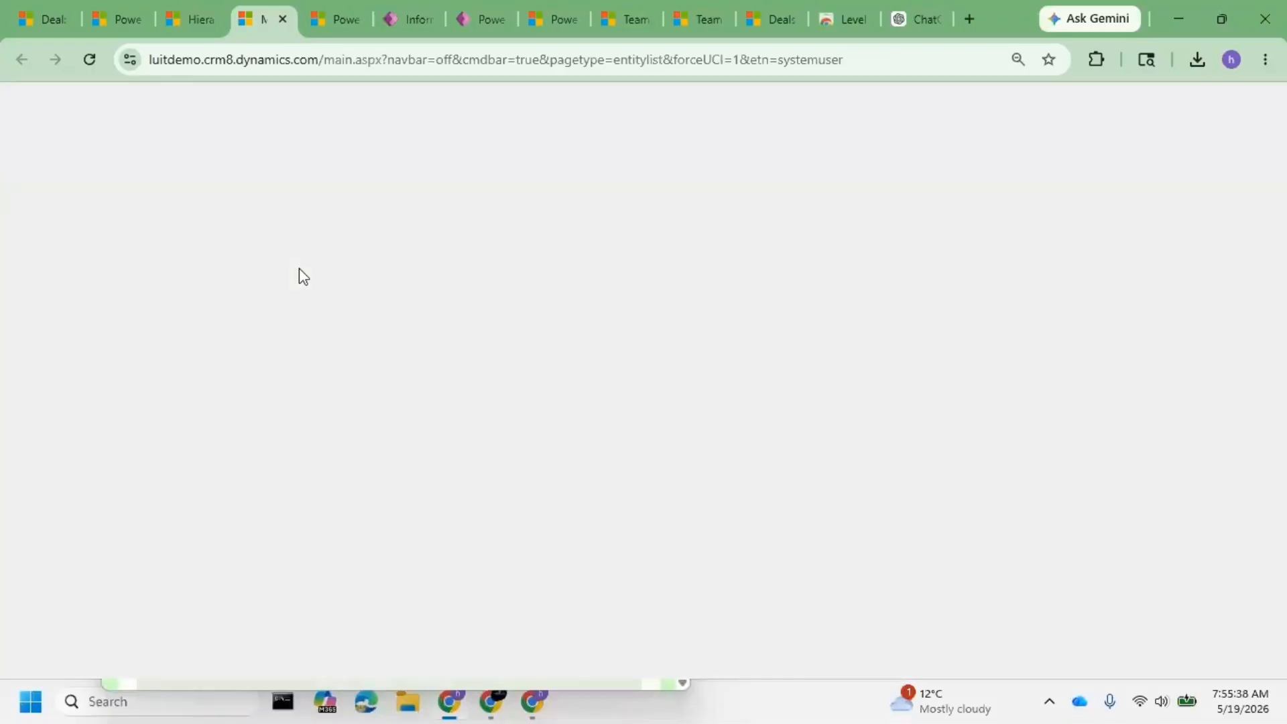
key("ctrl+shift+Tab")
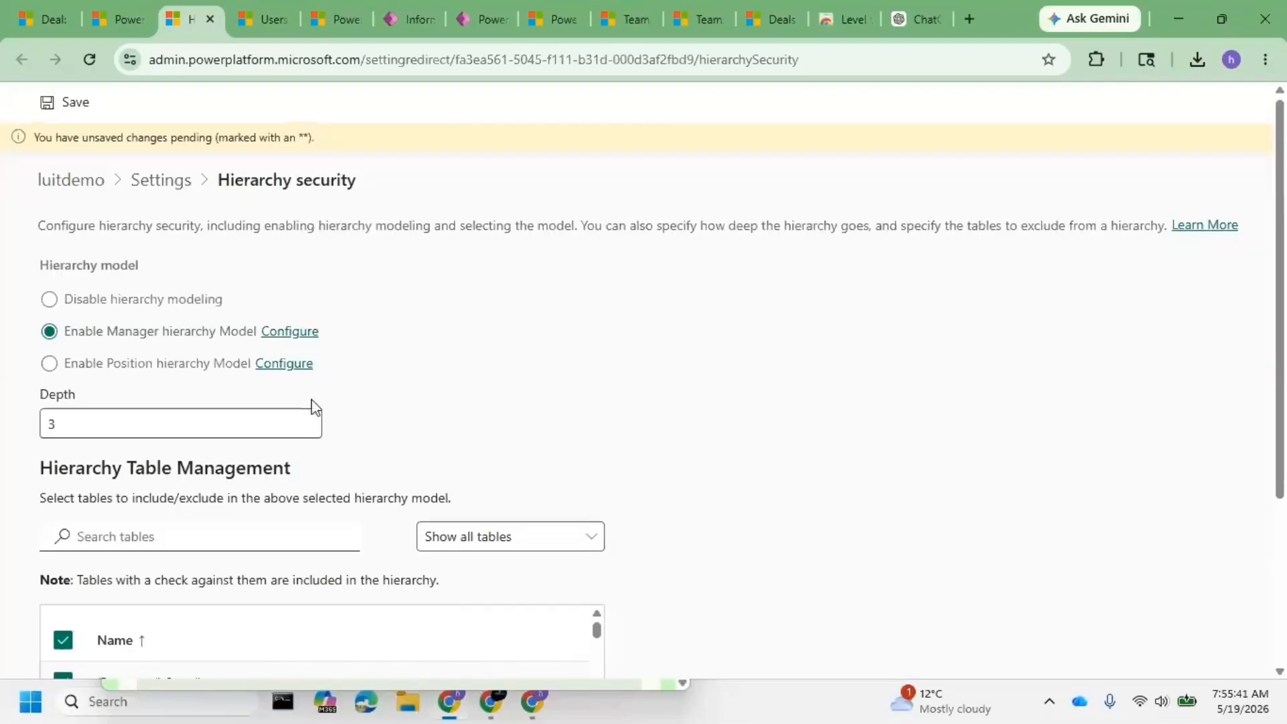
- Review the tables included in the hierarchy and the enabled users list
scroll(296, 399, "down", 3)
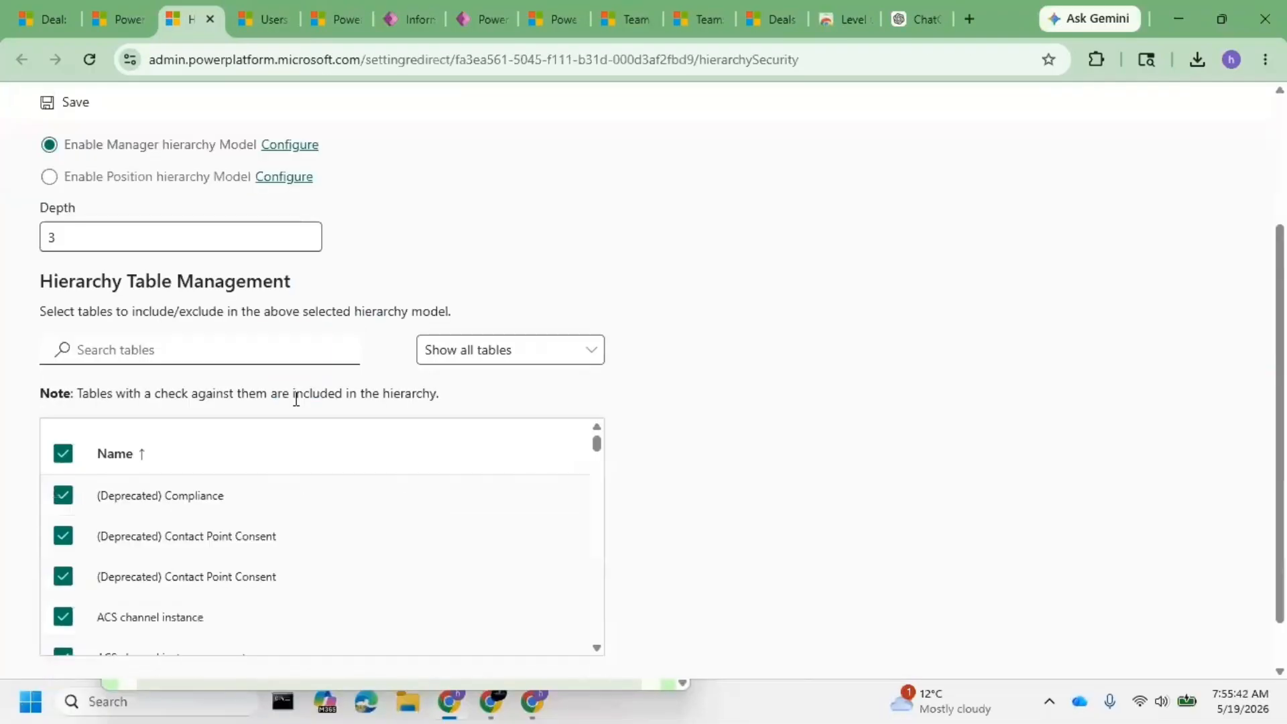
left_click(209, 337)
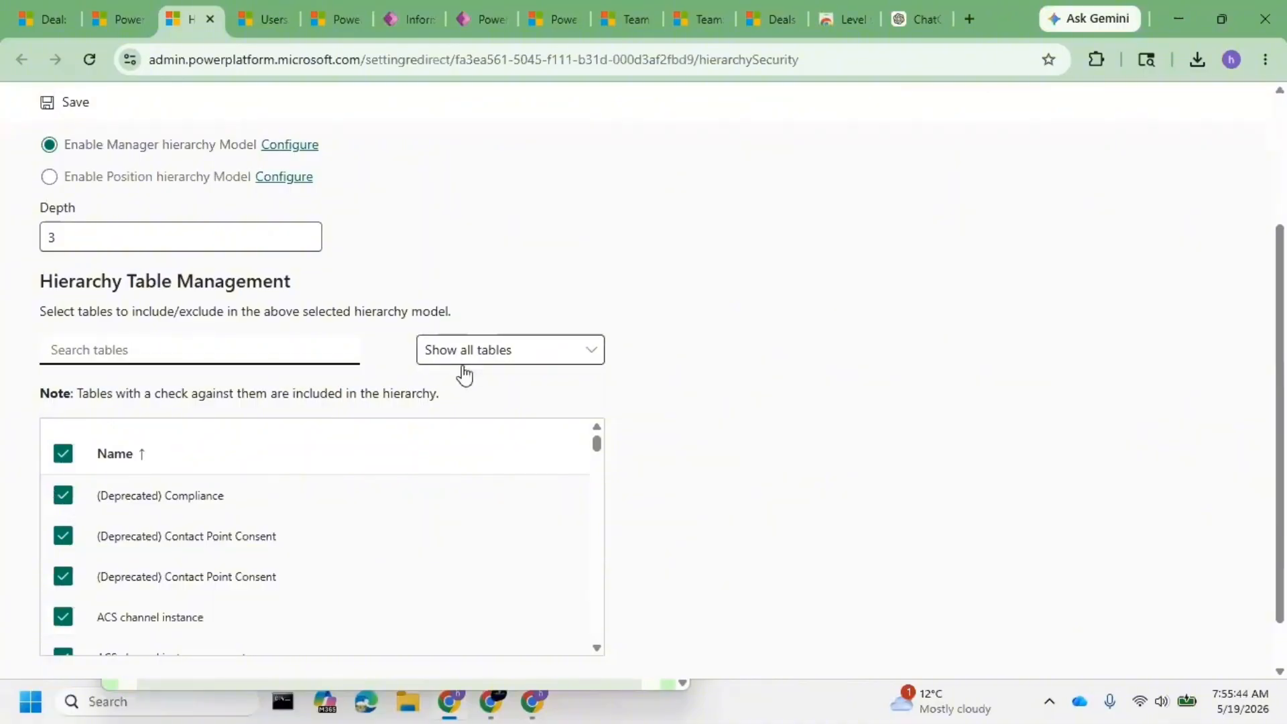
scroll(253, 443, "down", 10)
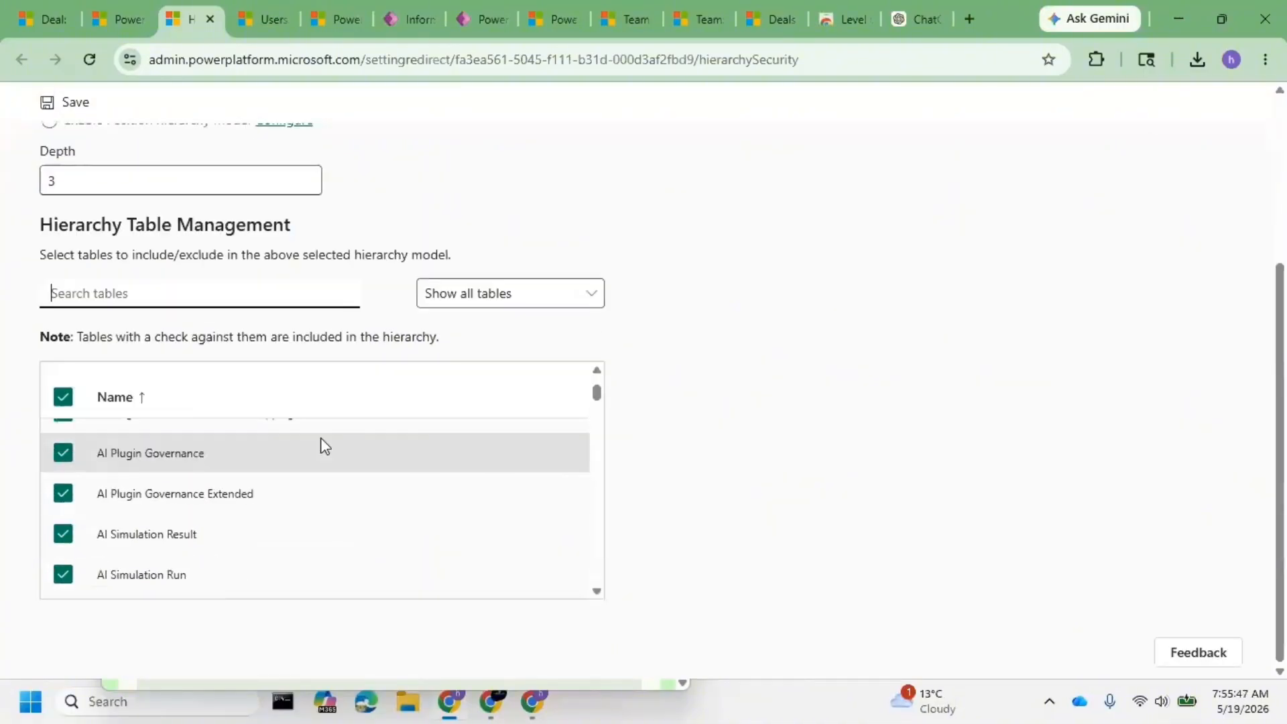
scroll(325, 445, "down", 3)
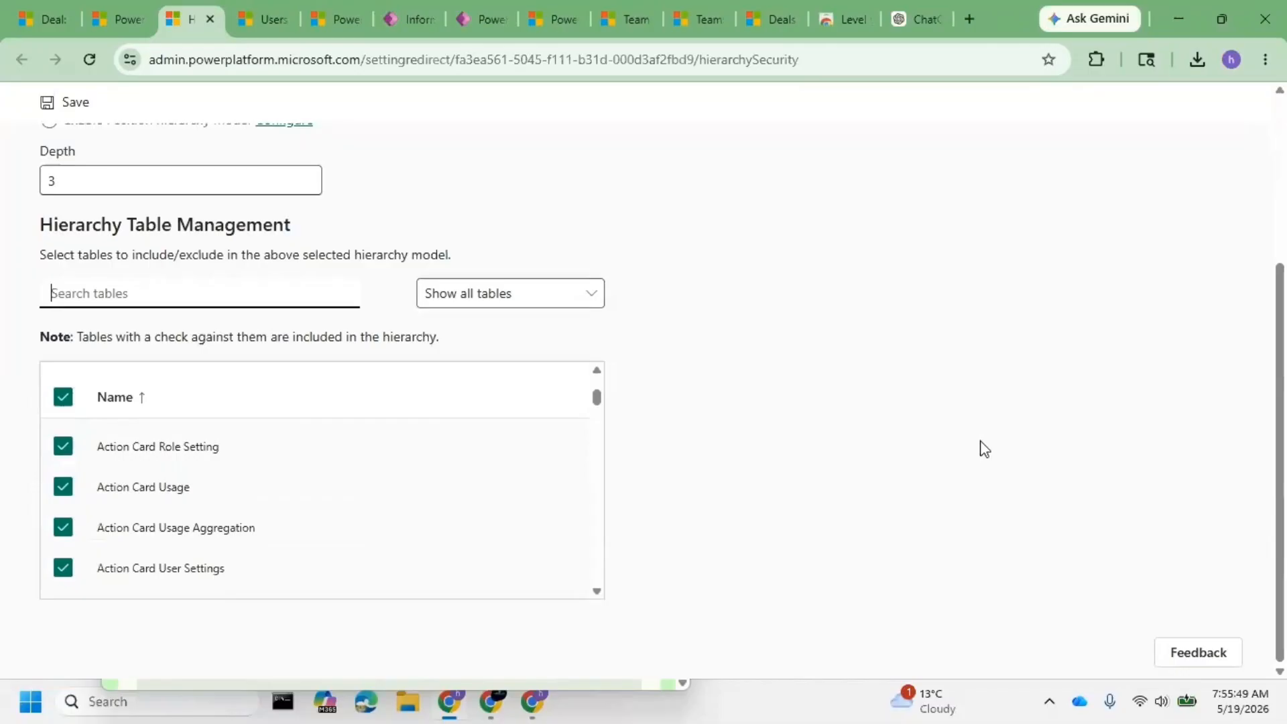
left_click(611, 637)
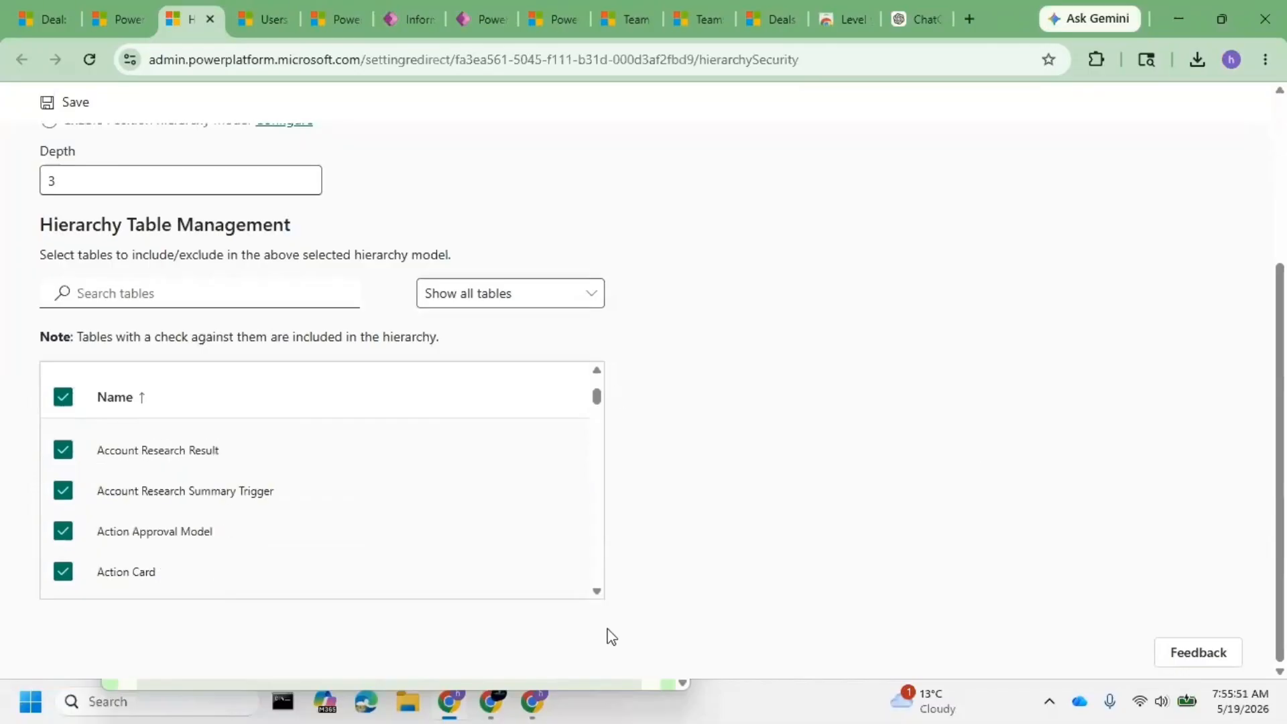
scroll(883, 492, "up", 1)
scroll(884, 493, "up", 4)
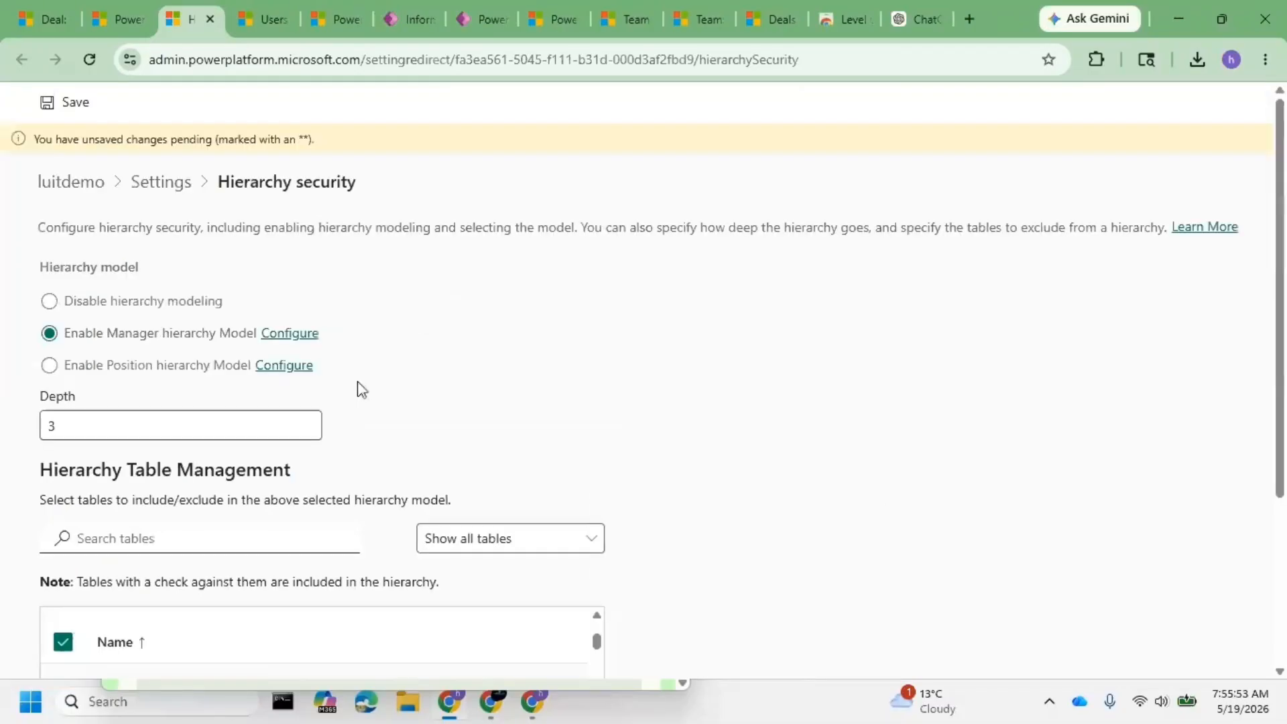
scroll(422, 383, "down", 3)
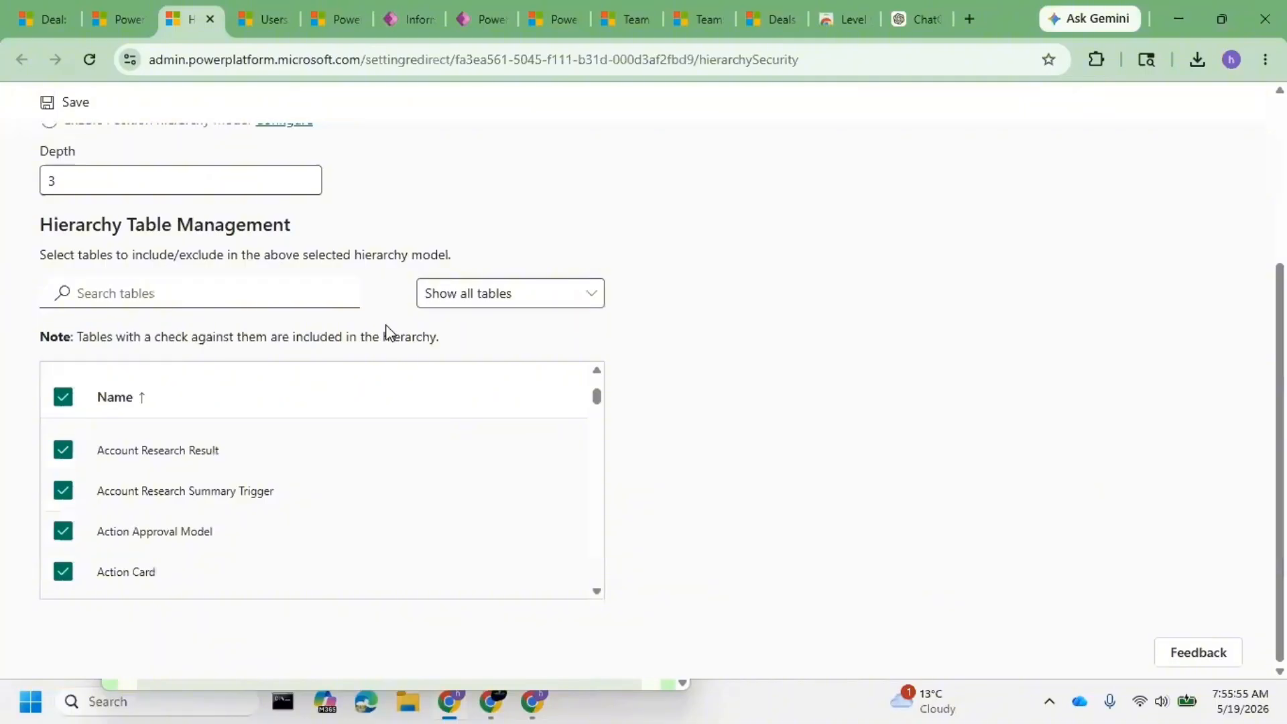
scroll(467, 409, "up", 3)
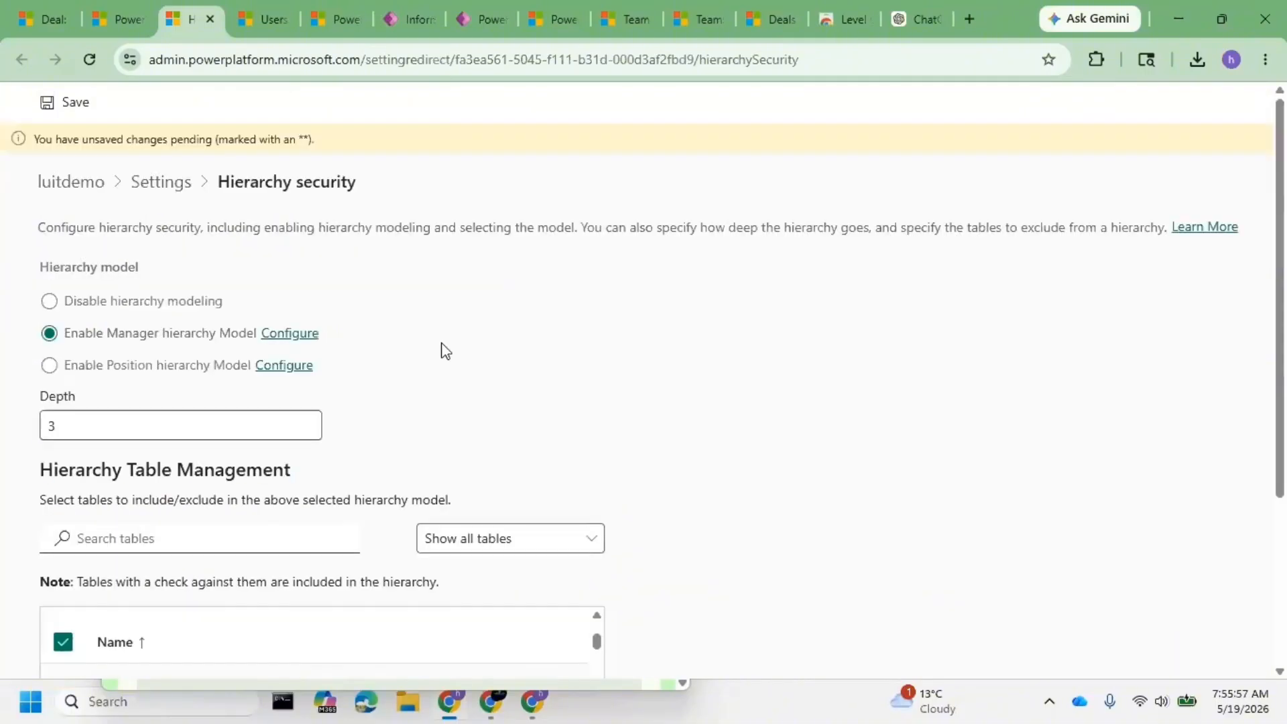
left_click(252, 16)
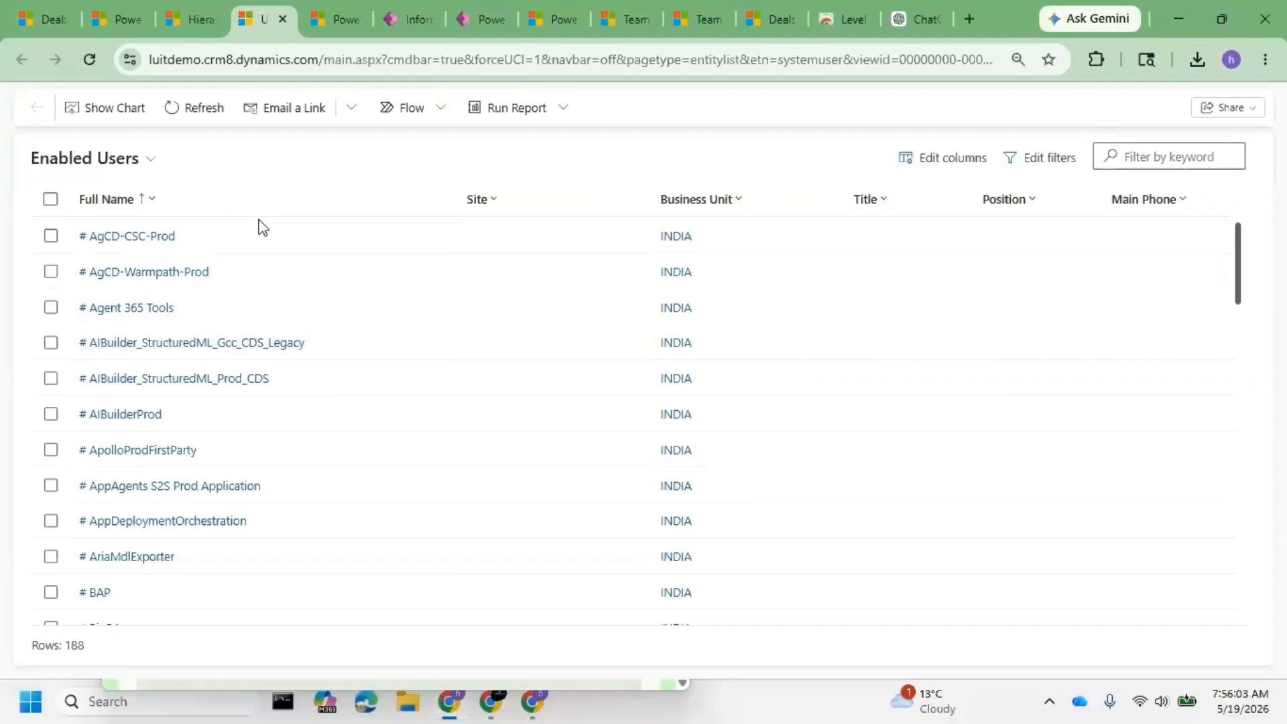
left_click(191, 19)
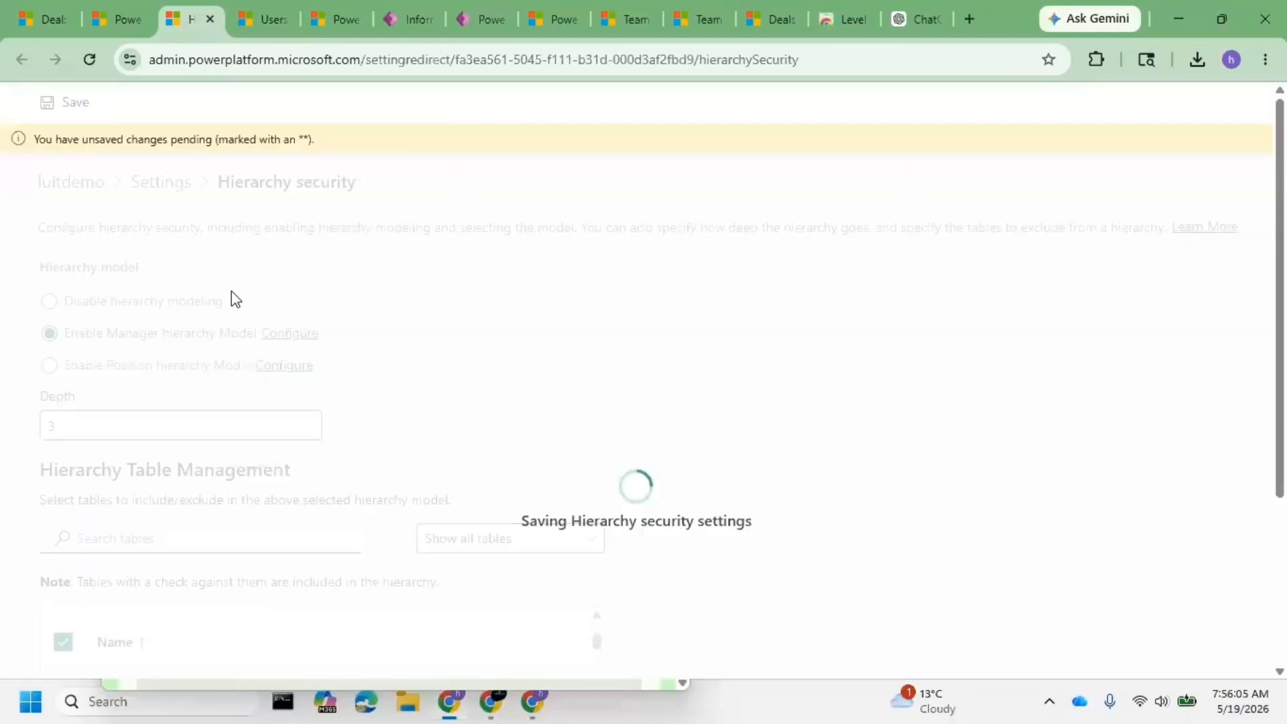
- Open the first listed environment user's record in Dynamics 365 from the Users list
left_click(110, 5)
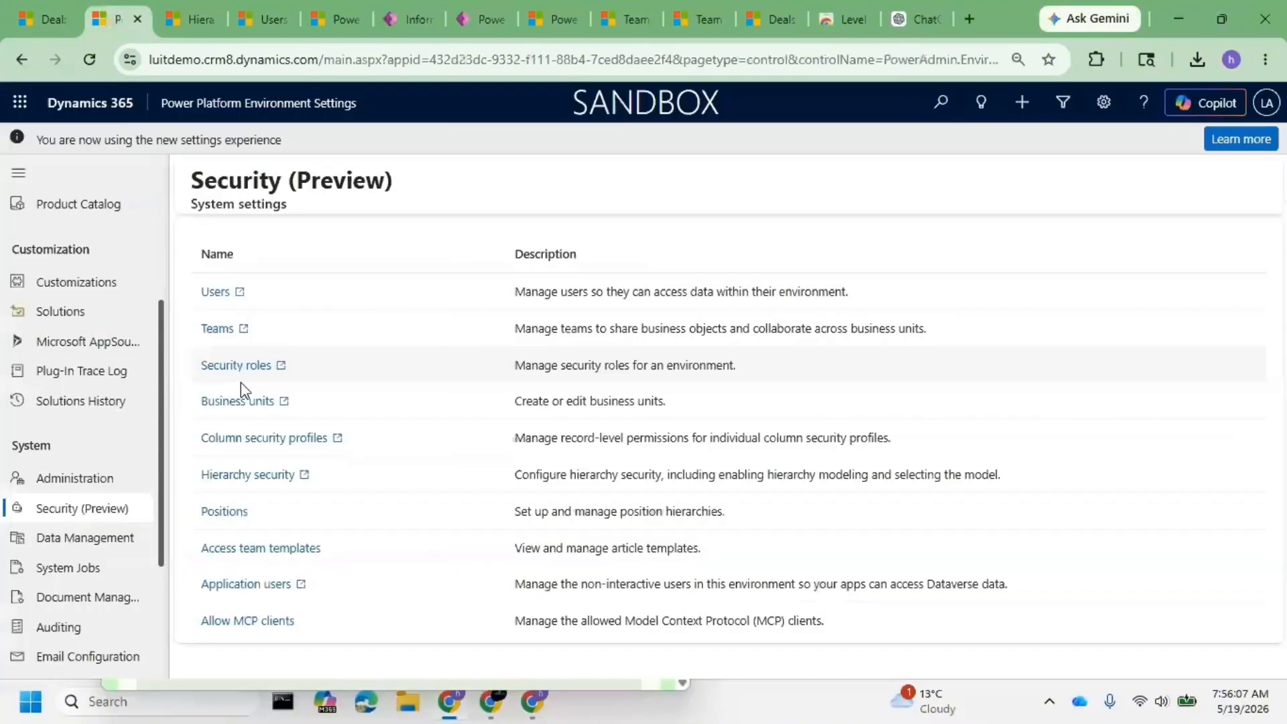
left_click(216, 293)
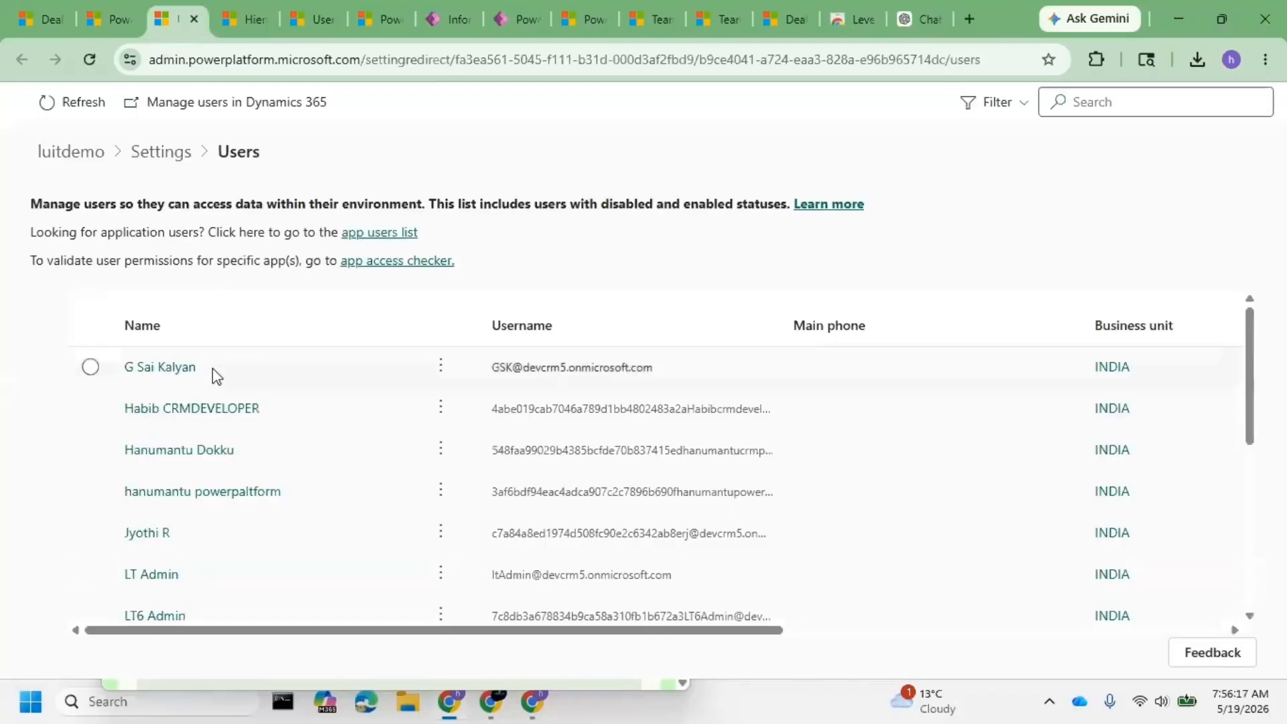
left_click(216, 375)
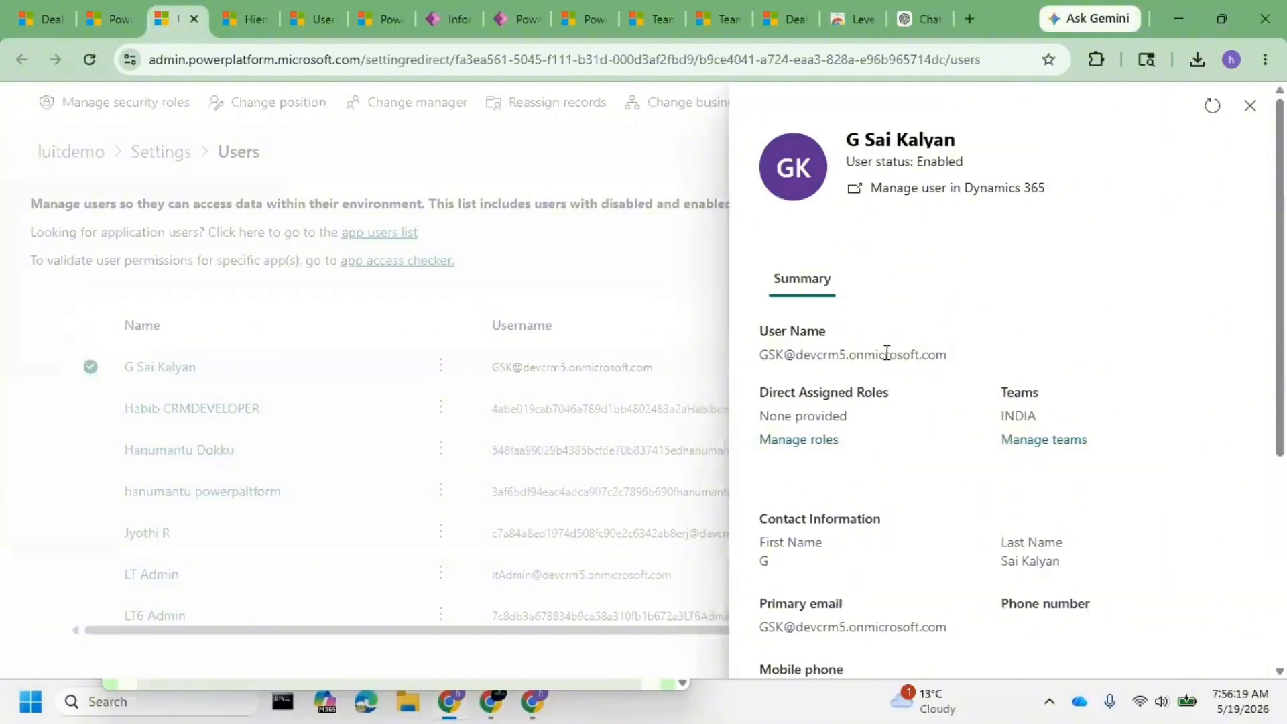
left_click(931, 189)
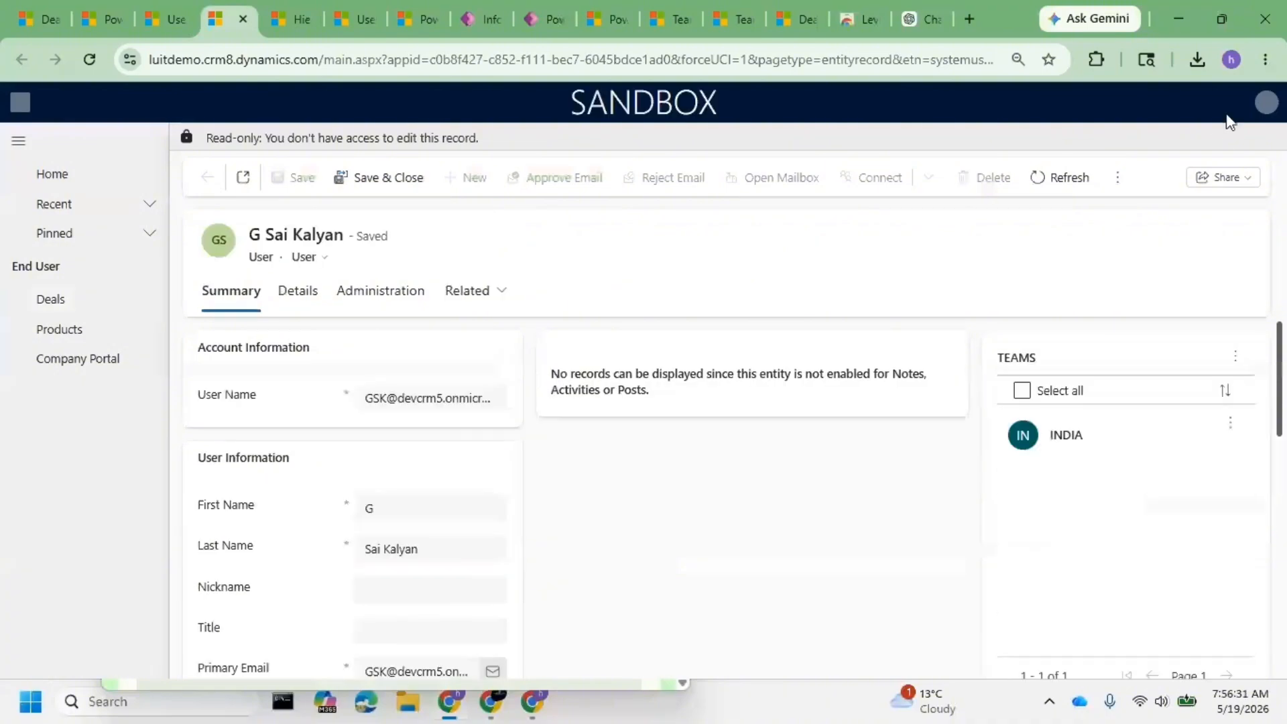
- Reset impersonation with Level up for Dynamics 365 so the user record isn't read-only
left_click(1100, 57)
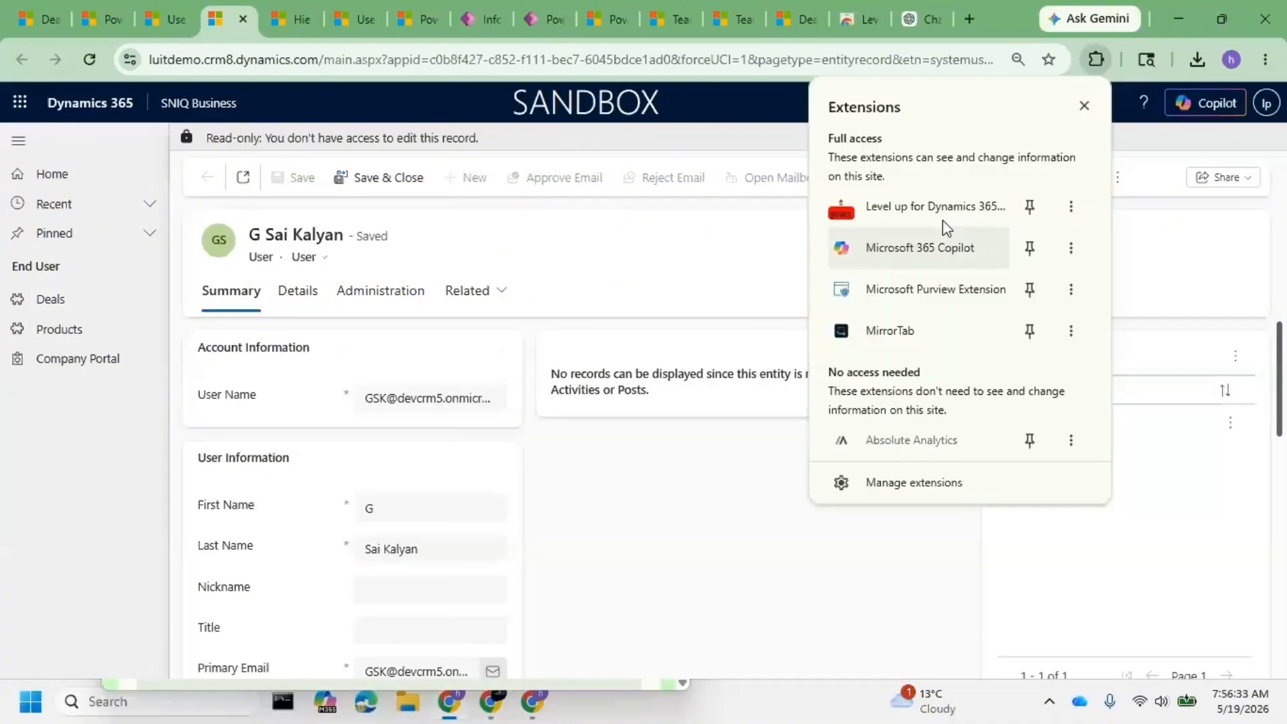
left_click(942, 217)
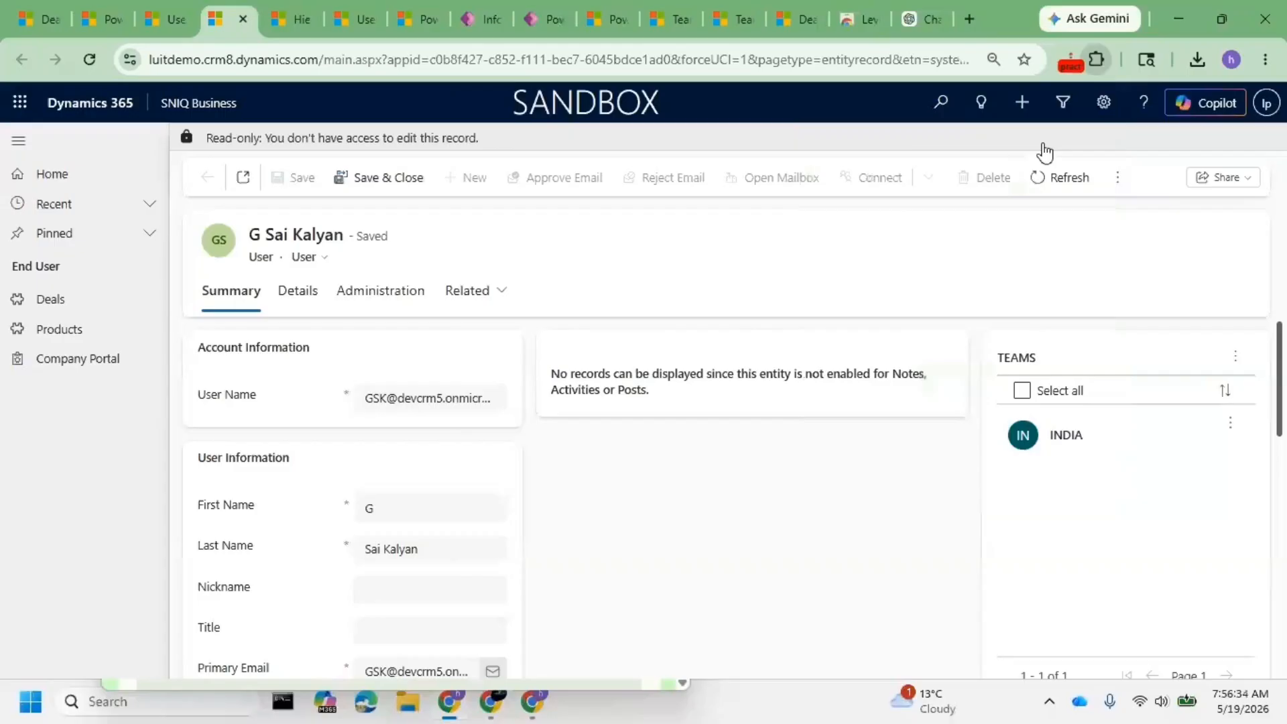
left_click(1070, 59)
left_click(978, 151)
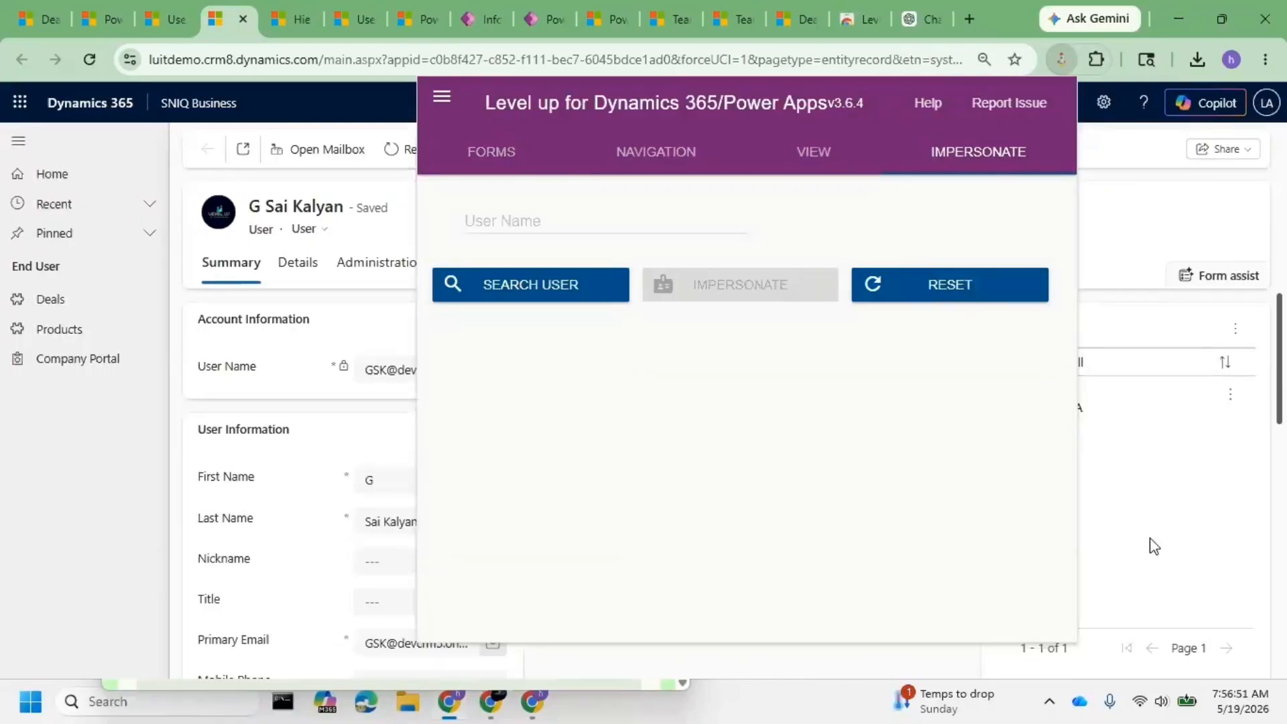
left_click(248, 372)
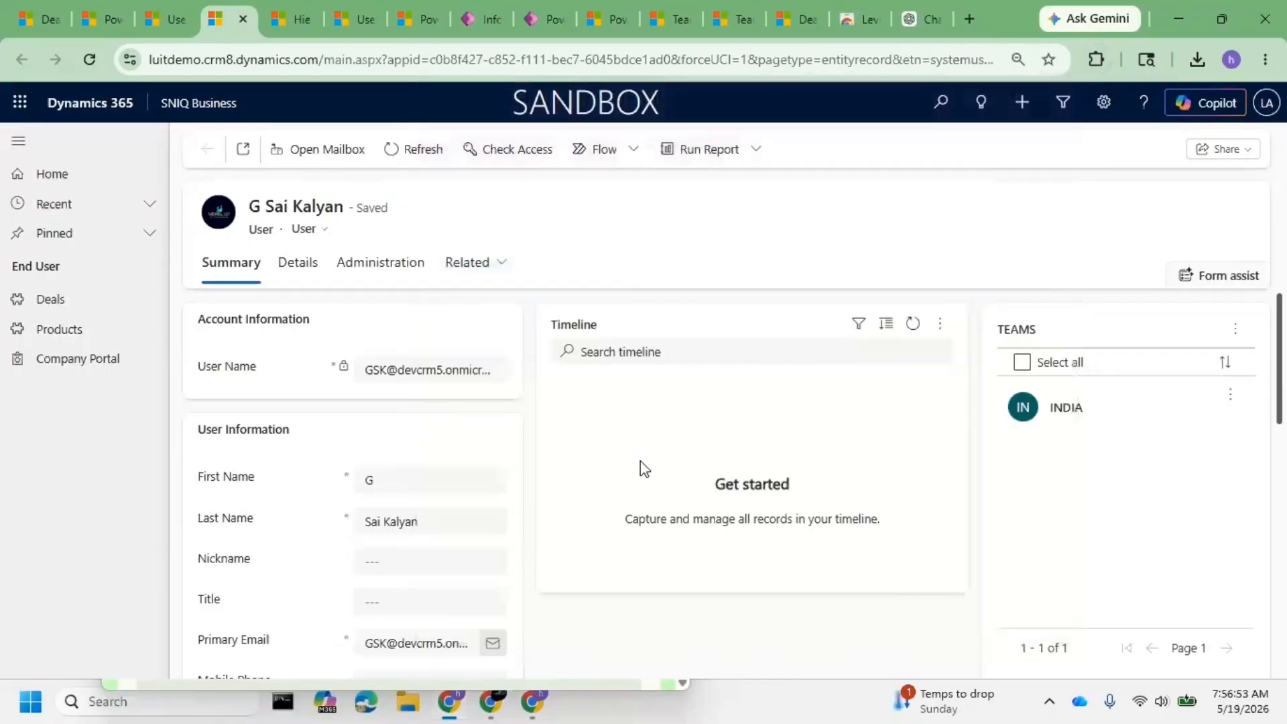
- Set the user's Manager to the LT Admin account via the manager lookup
scroll(439, 478, "down", 4)
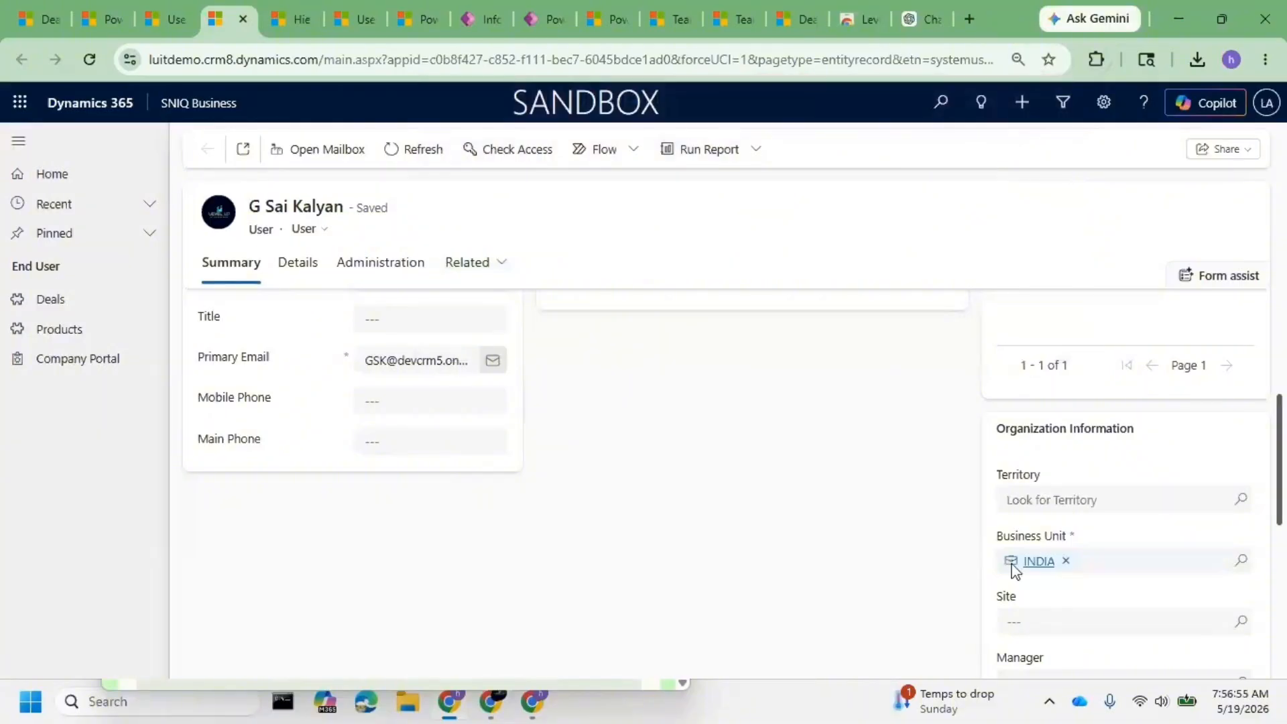
scroll(1098, 582, "down", 2)
left_click(1218, 587)
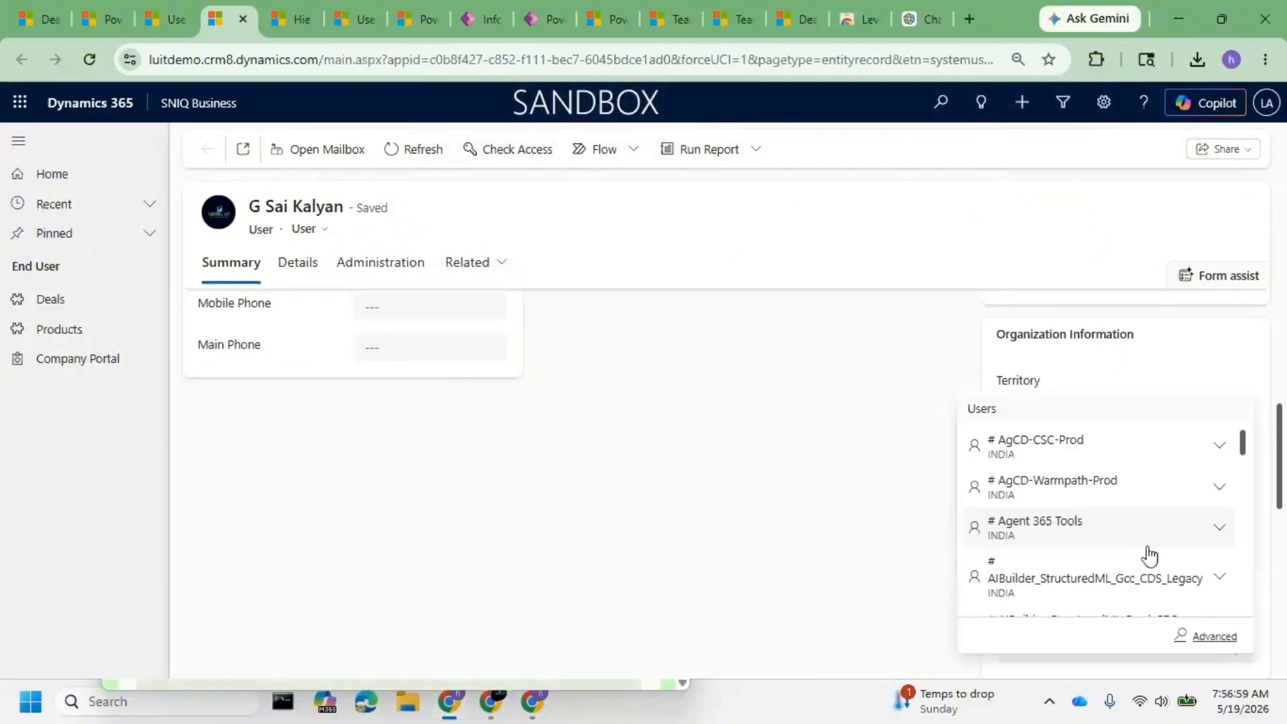
left_click(1131, 573)
left_click(1086, 589)
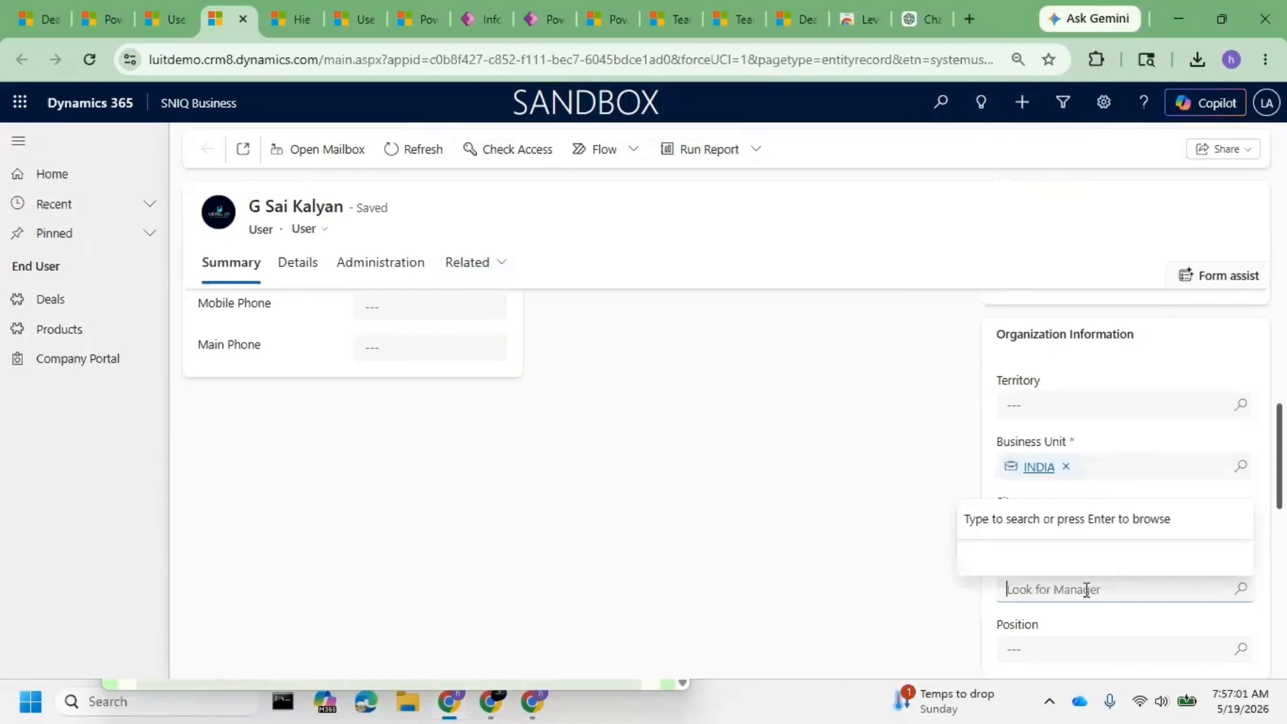
type("It")
type("ad")
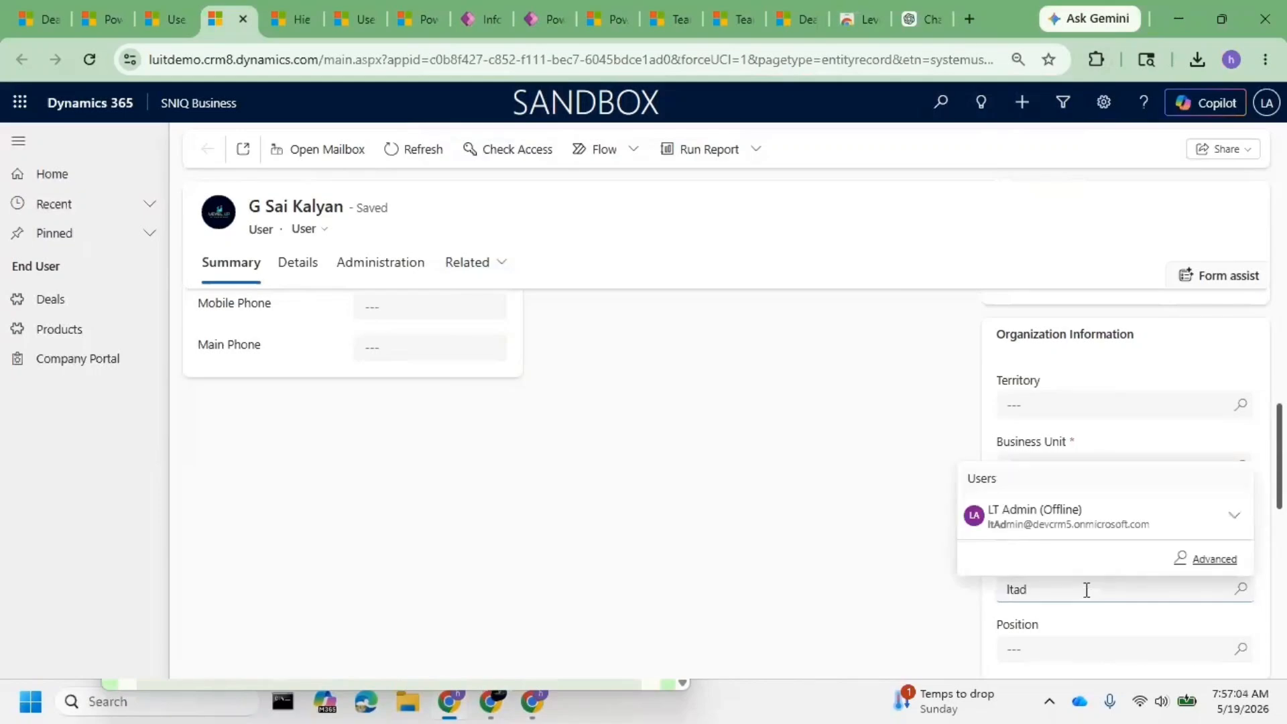
left_click(1106, 523)
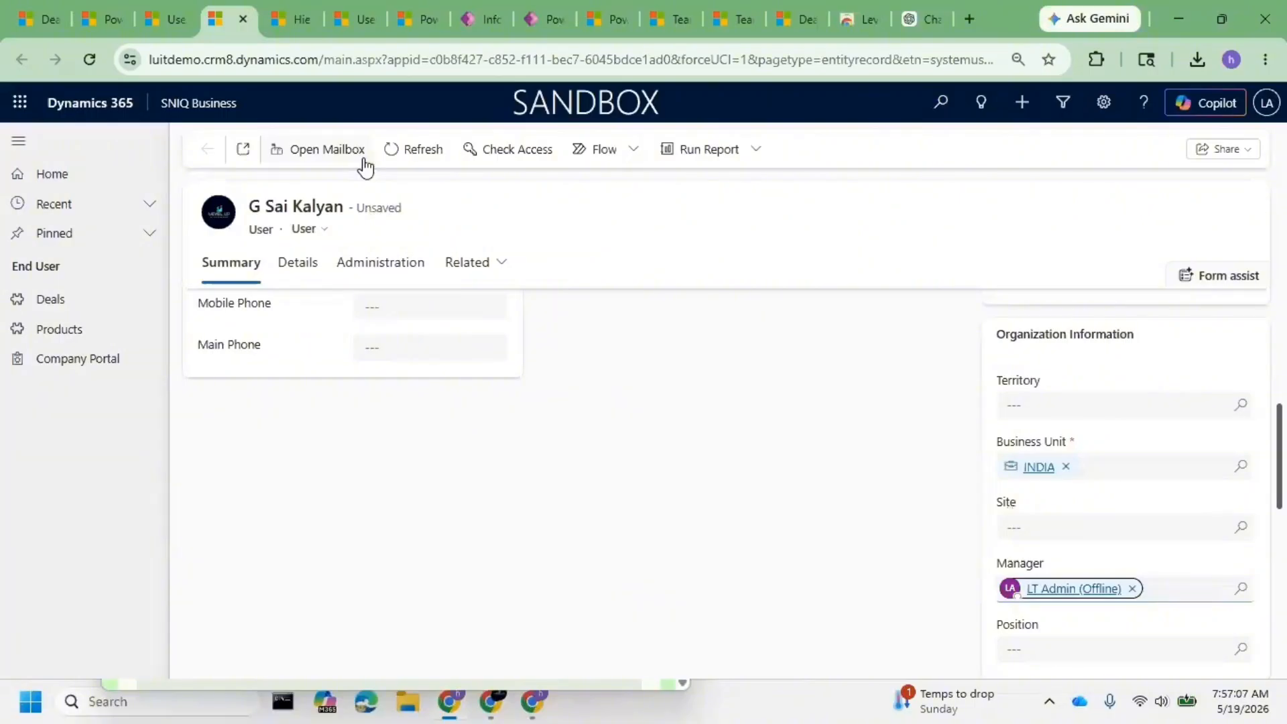
scroll(465, 460, "up", 5)
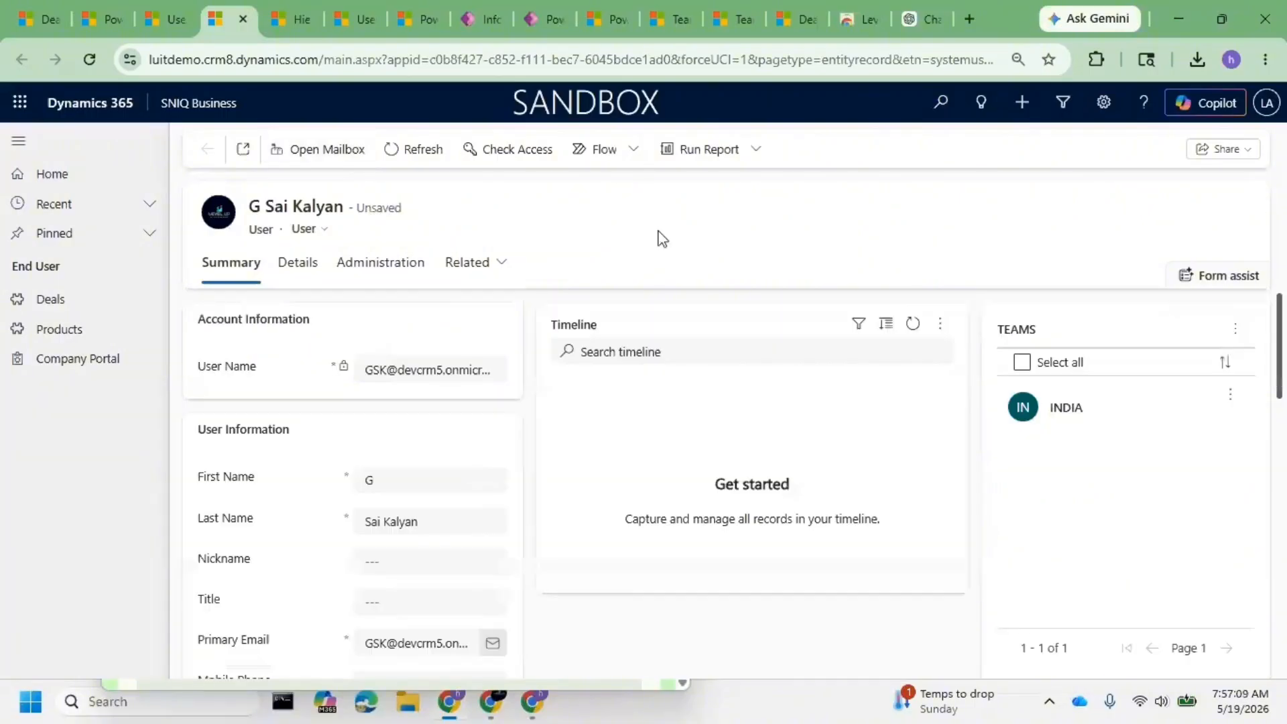
scroll(754, 450, "down", 5)
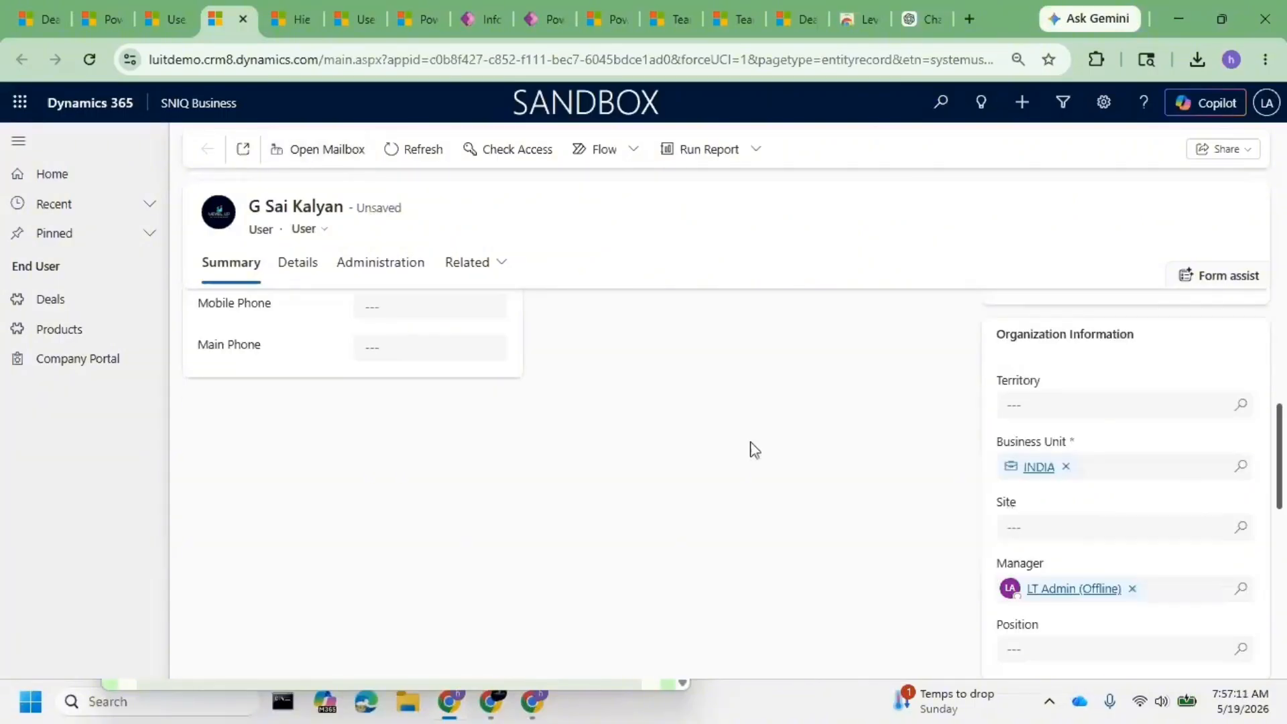
scroll(1168, 521, "down", 1)
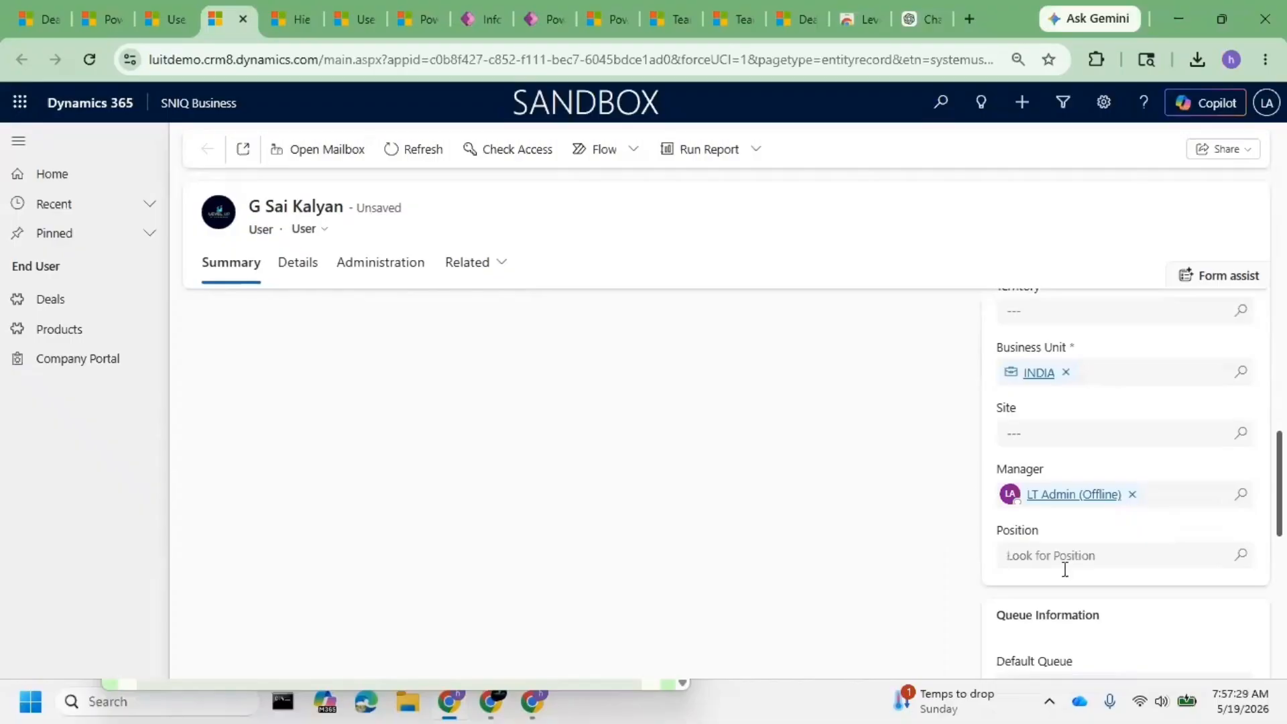
- Save the user record, leaving the Position lookup empty
left_click(1229, 550)
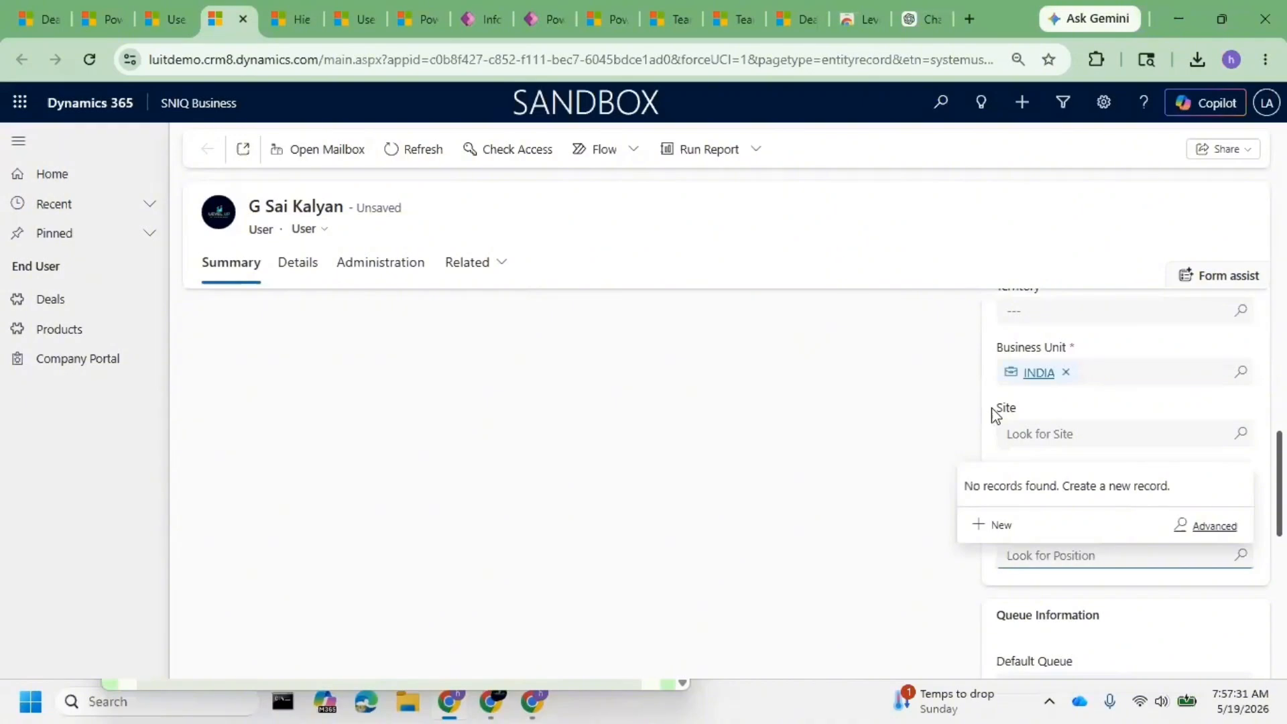
left_click(864, 540)
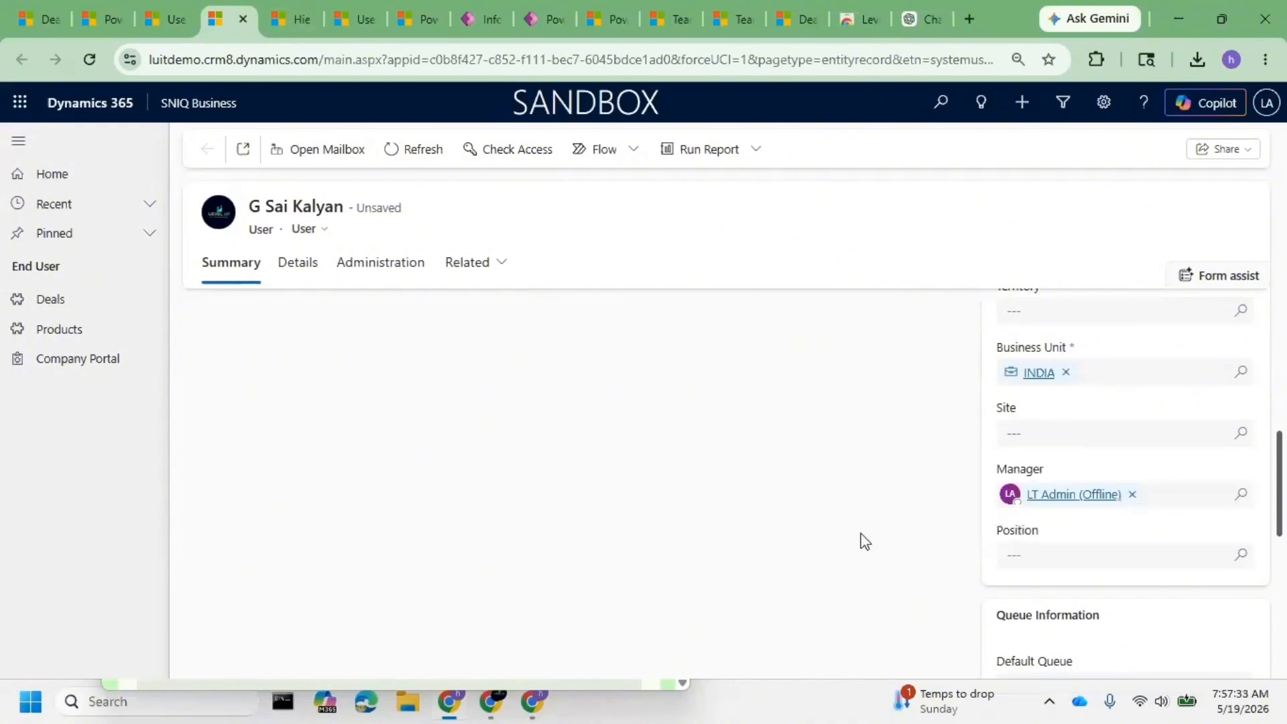
left_click(1028, 540)
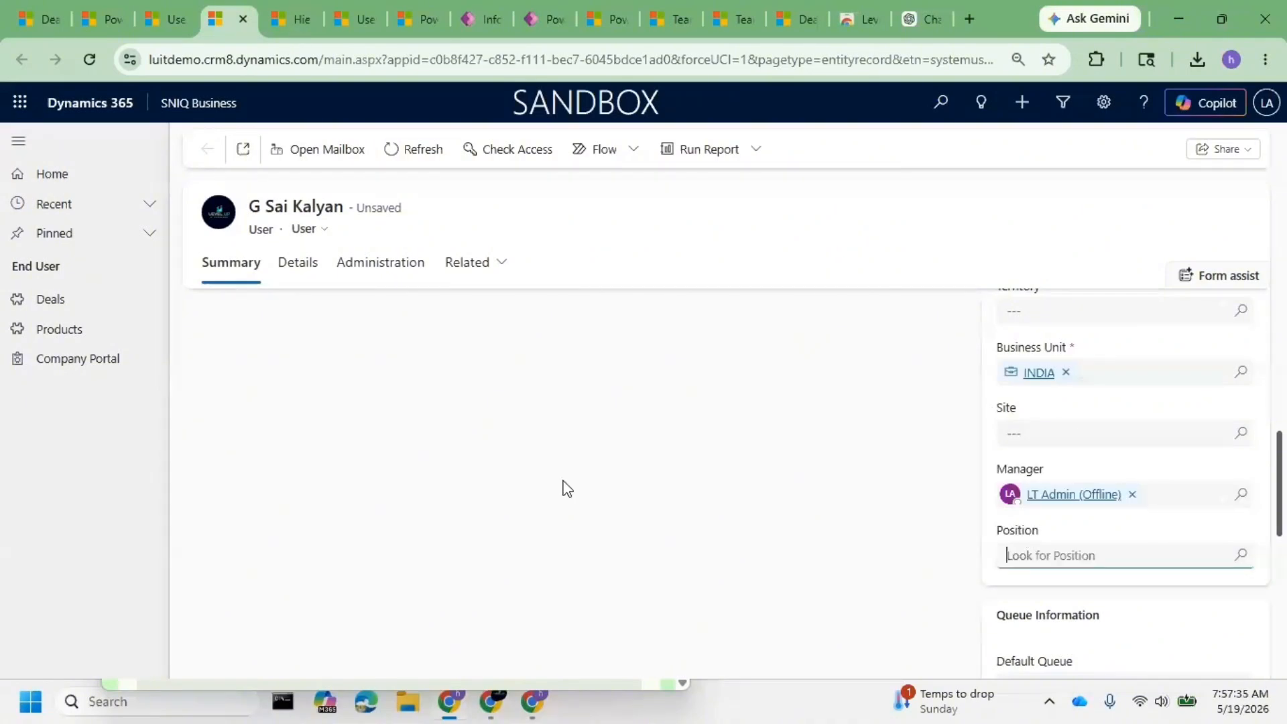
key("ctrl+s")
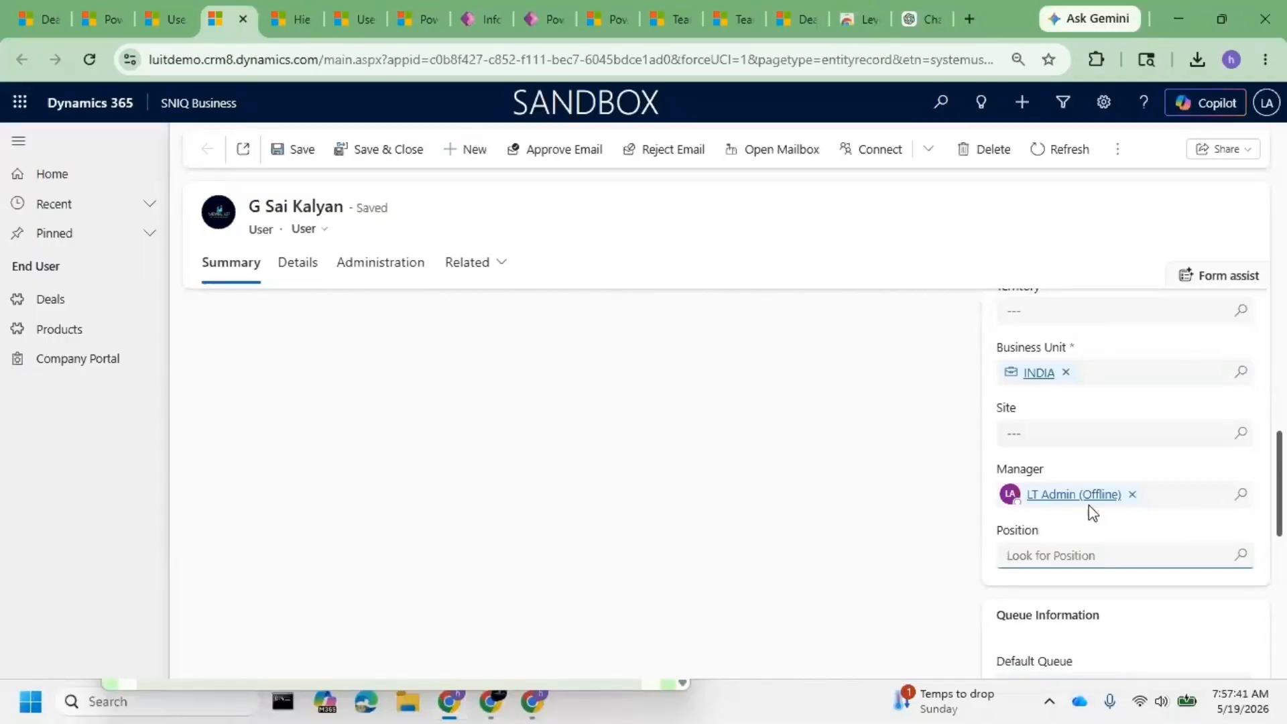
mouse_move(1083, 497)
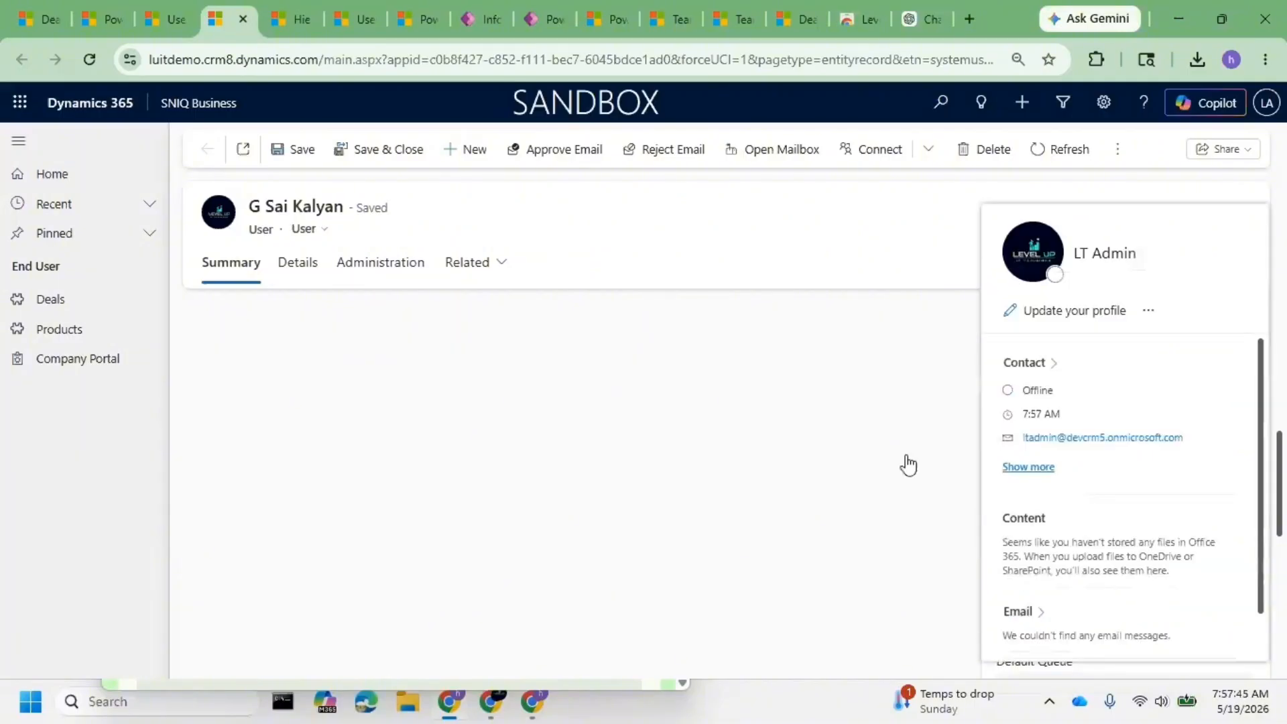
left_click(1219, 545)
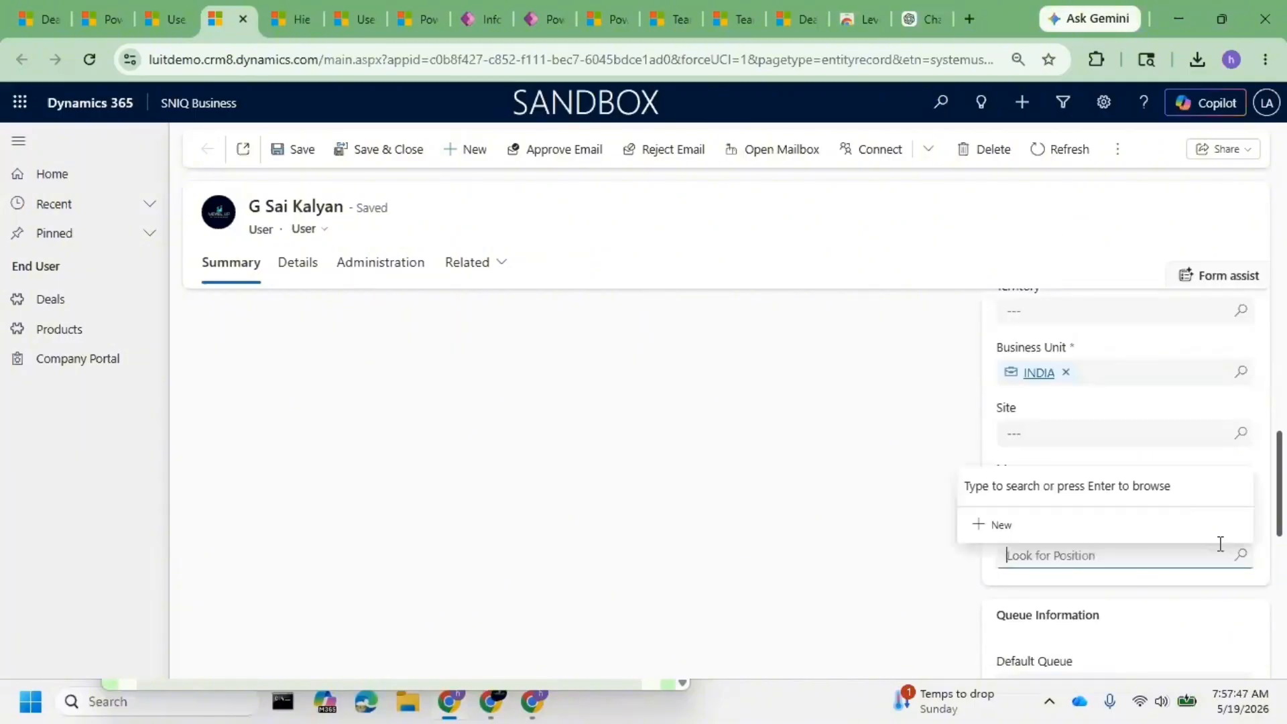
left_click(256, 164)
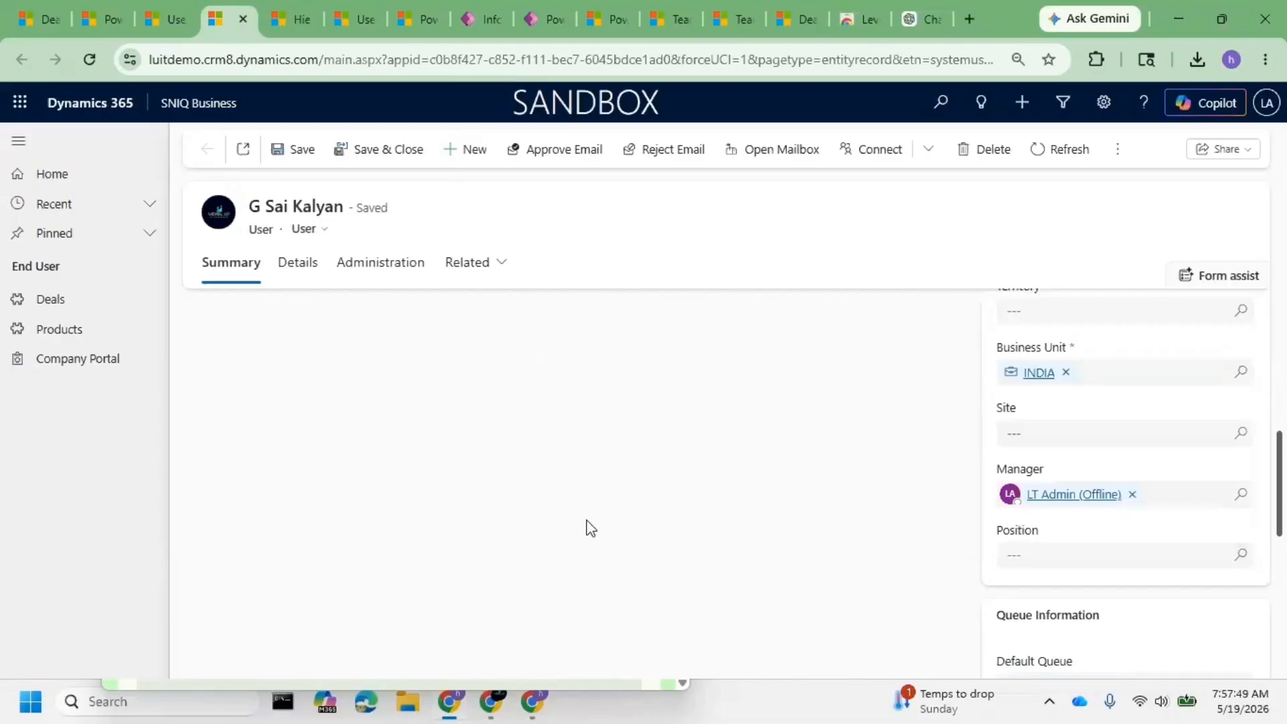
- Close the user details panel in the admin center Users list and return to the deal record
left_click(164, 19)
left_click(102, 6)
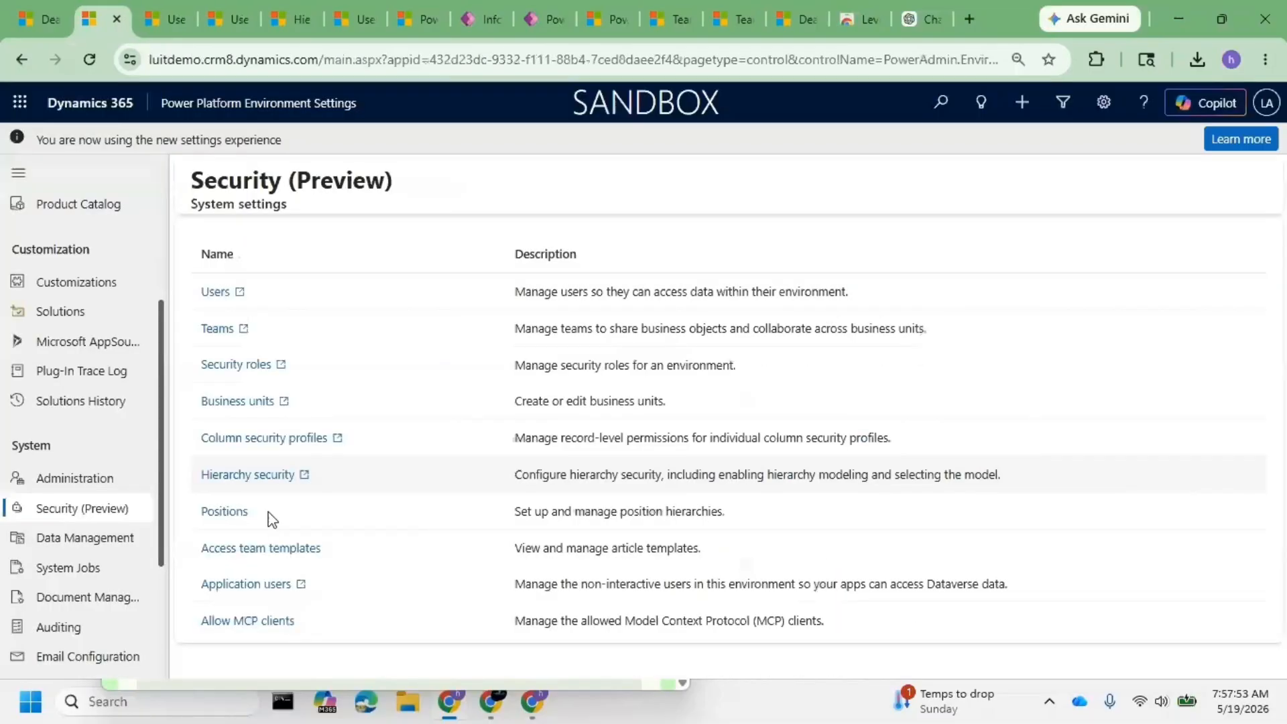
left_click(160, 11)
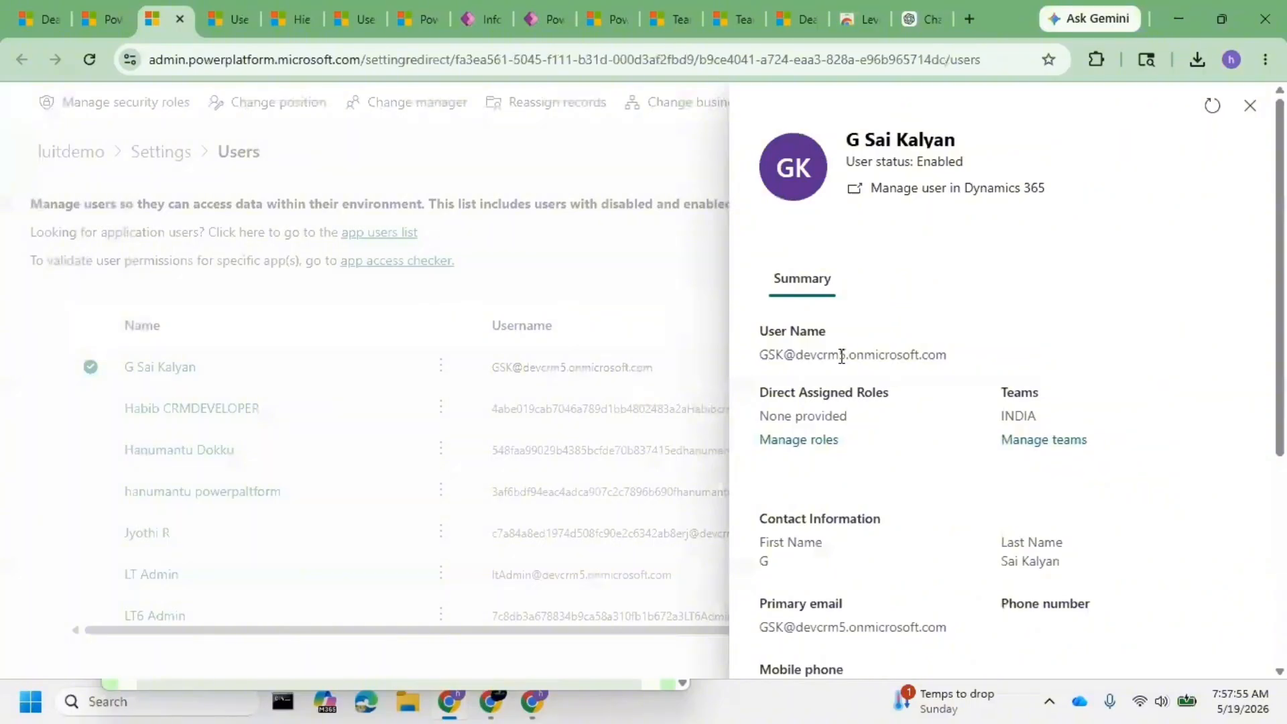
left_click(1249, 106)
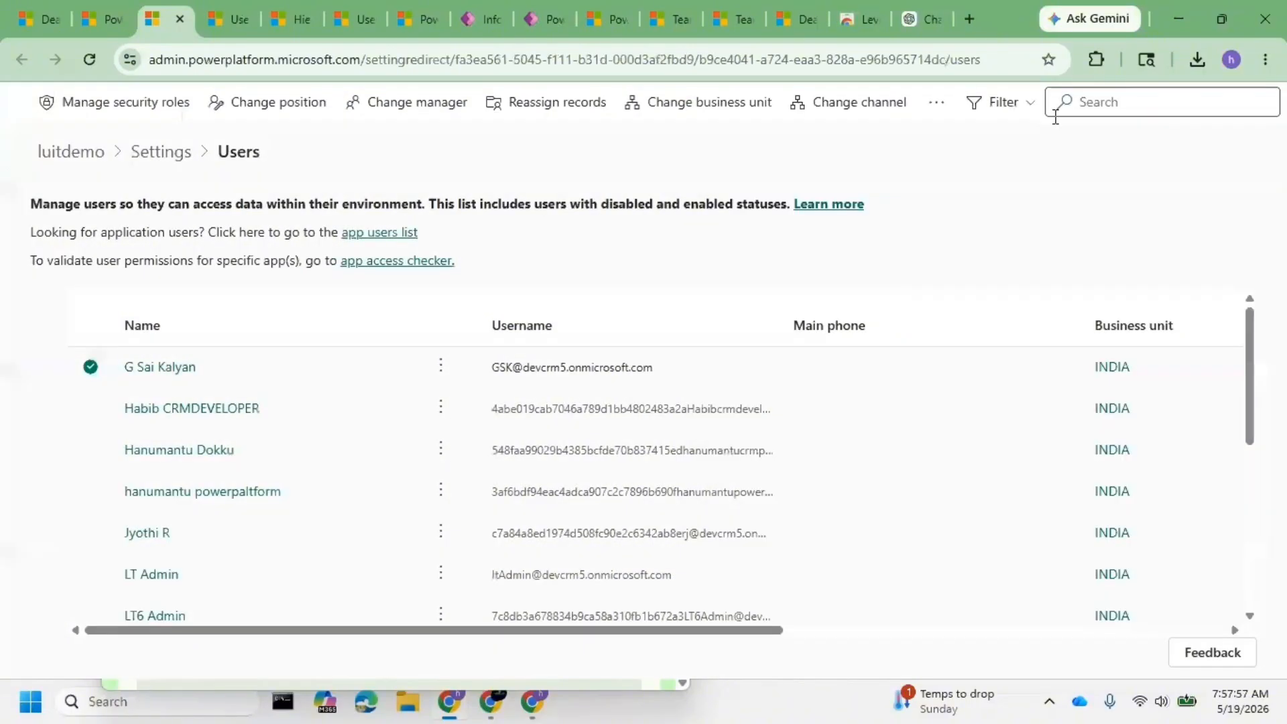
key("ctrl+1")
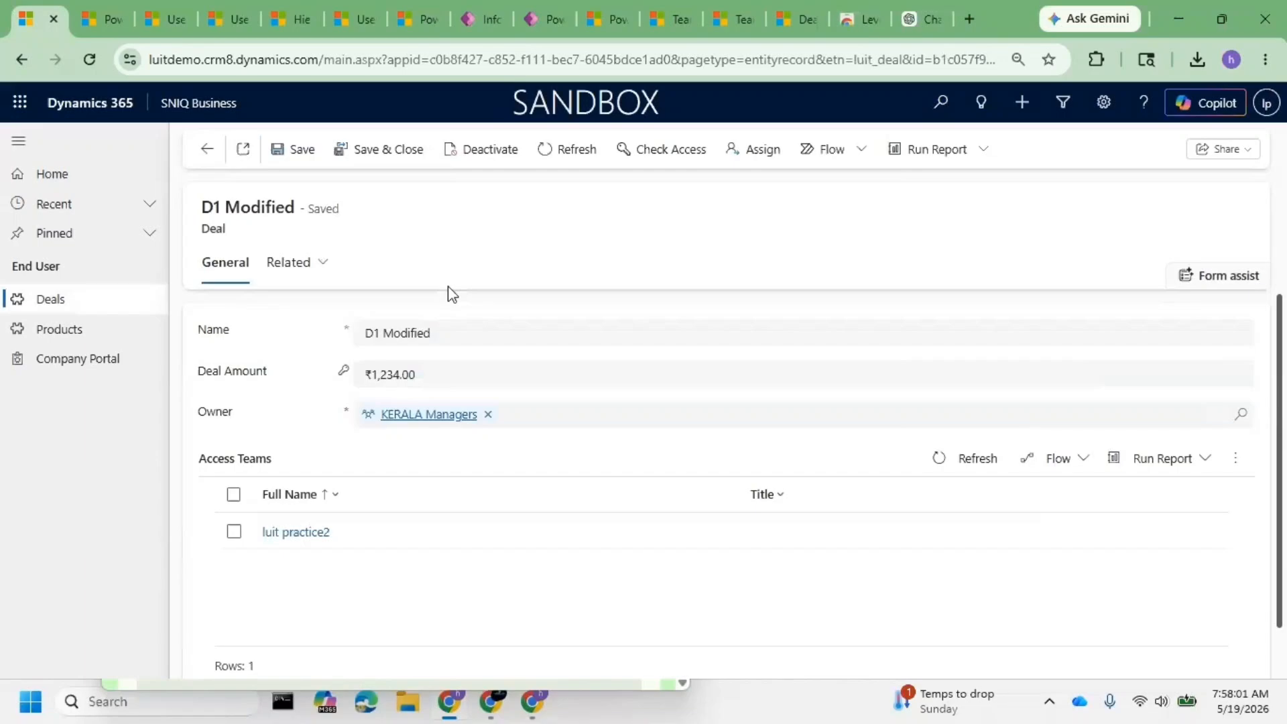
- Review SNIQ Business's Manager and Assistant role access, then cancel without changes
left_click(214, 103)
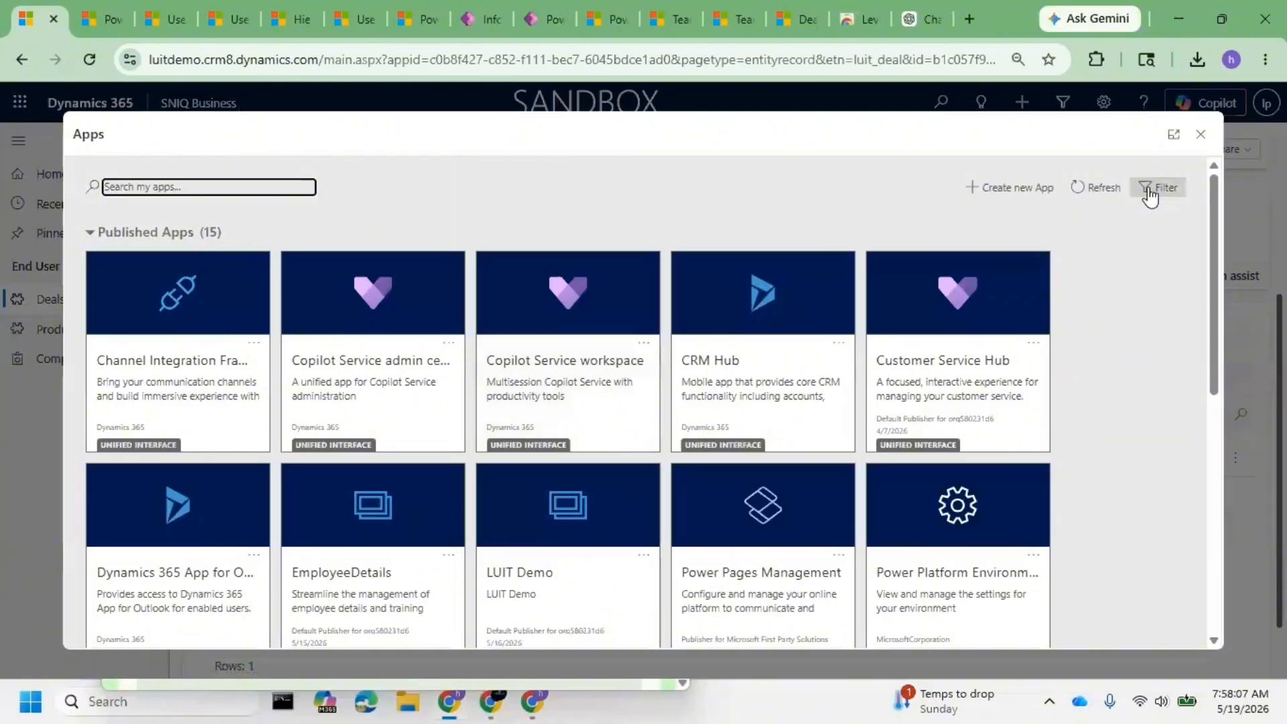
scroll(947, 419, "down", 8)
scroll(845, 526, "up", 4)
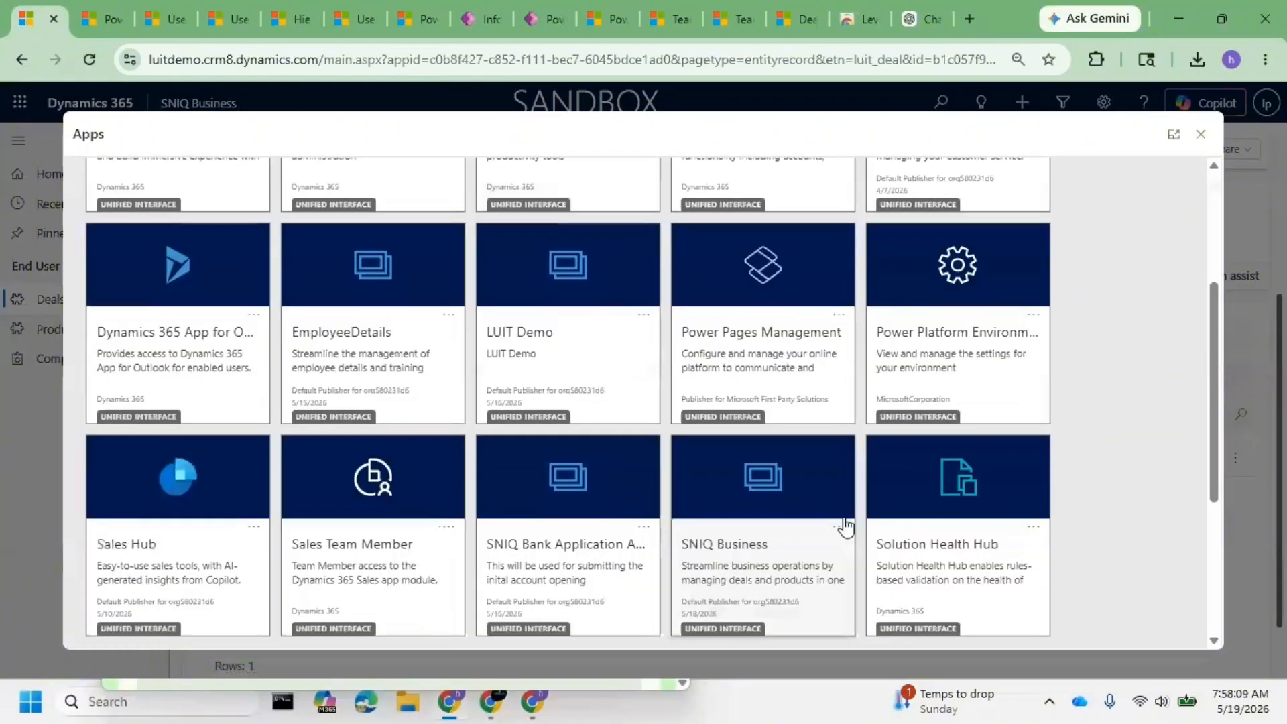
left_click(839, 526)
left_click(937, 592)
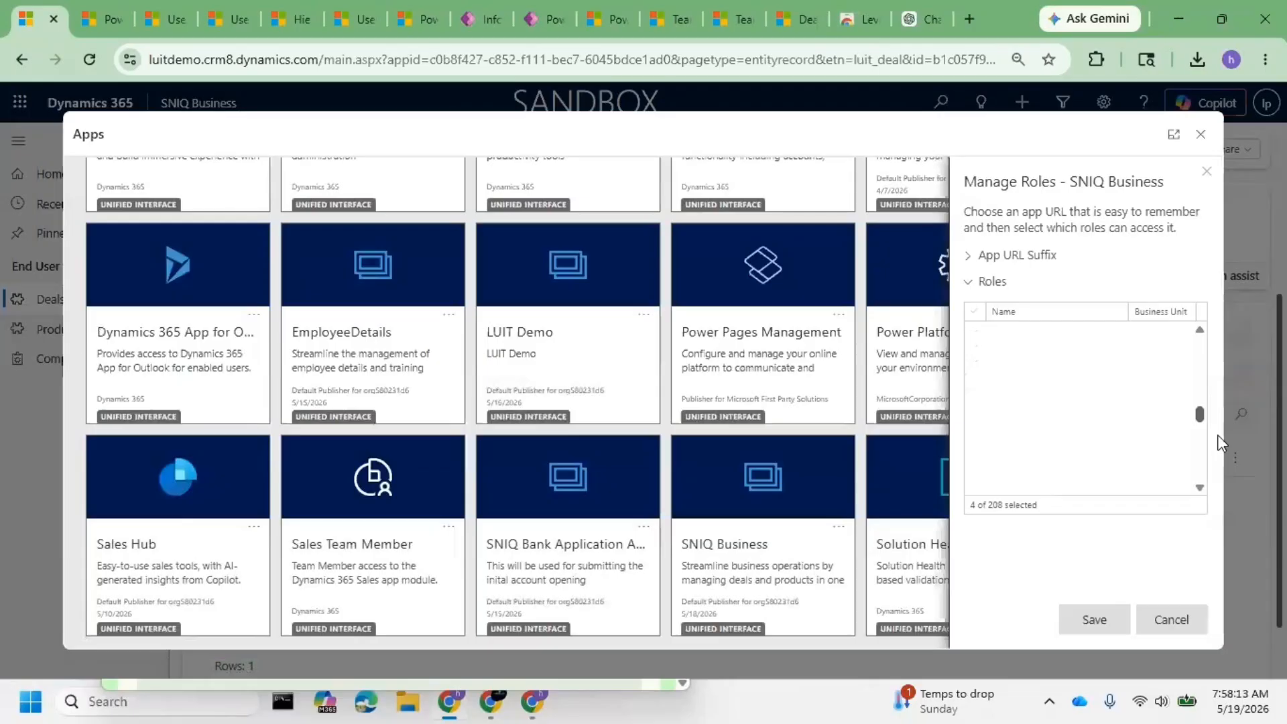
scroll(1062, 422, "down", 5)
scroll(1060, 429, "up", 1)
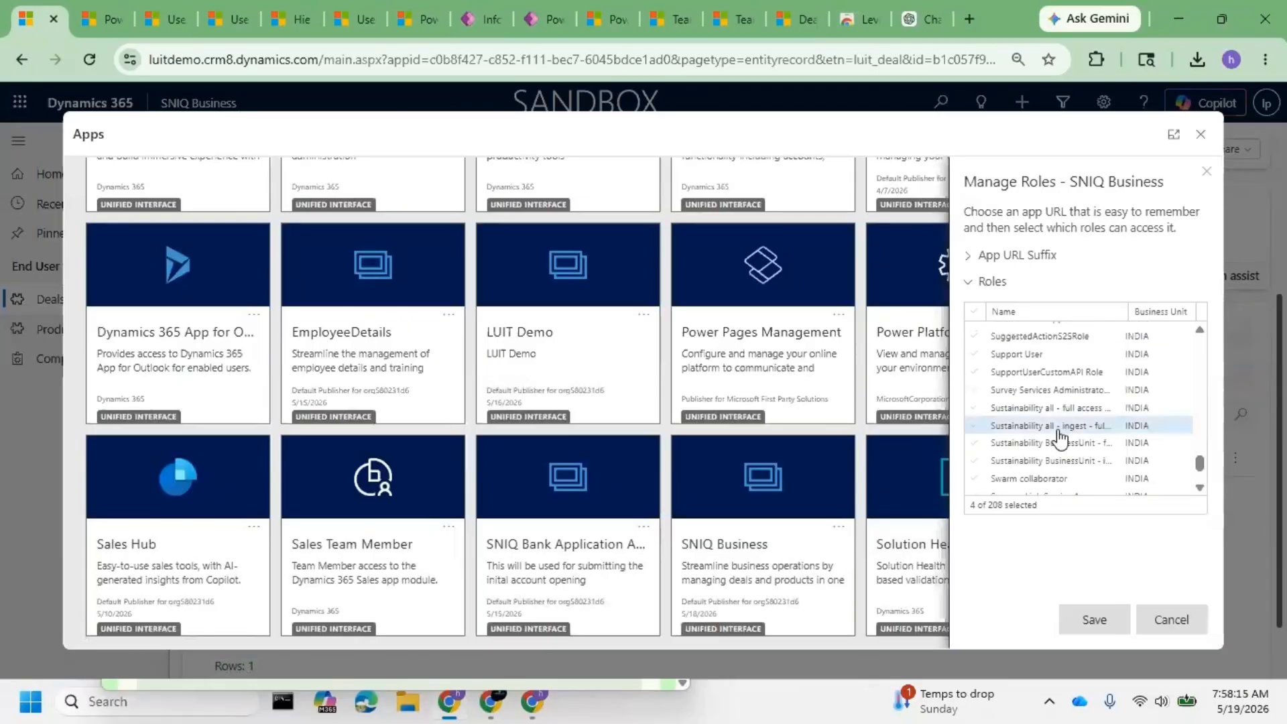
scroll(1148, 443, "up", 3)
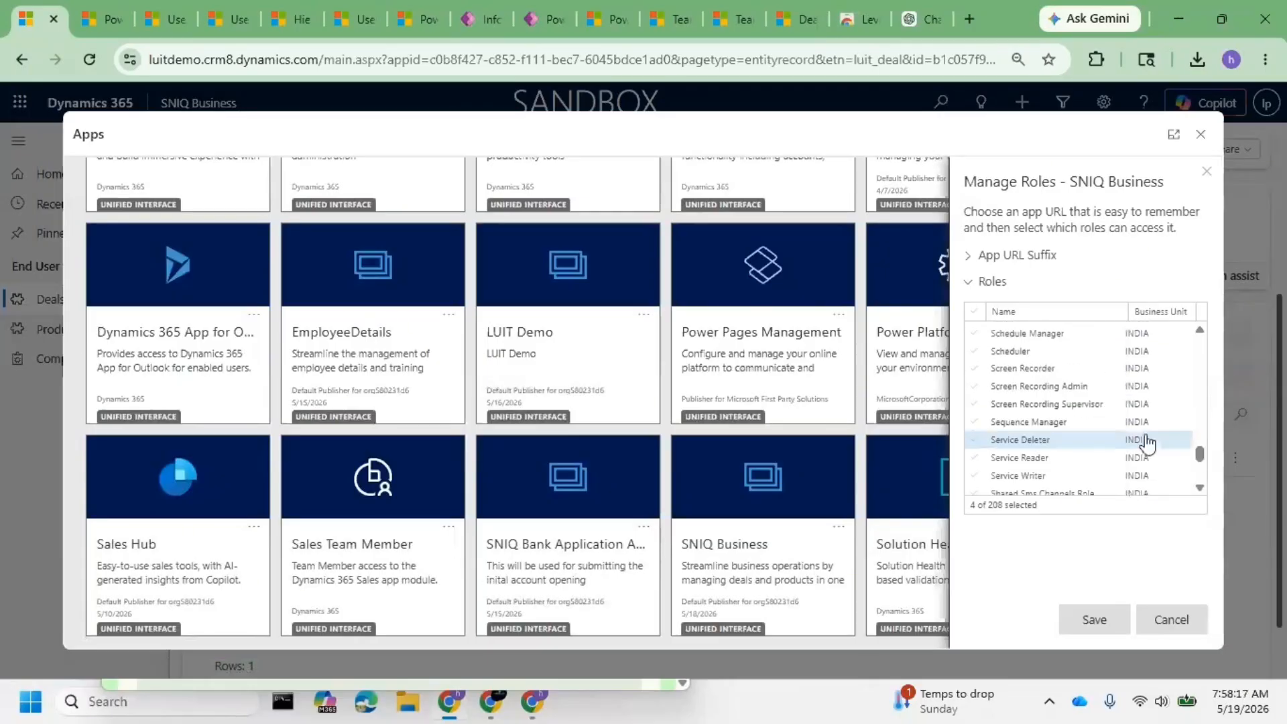
scroll(1147, 443, "down", 2)
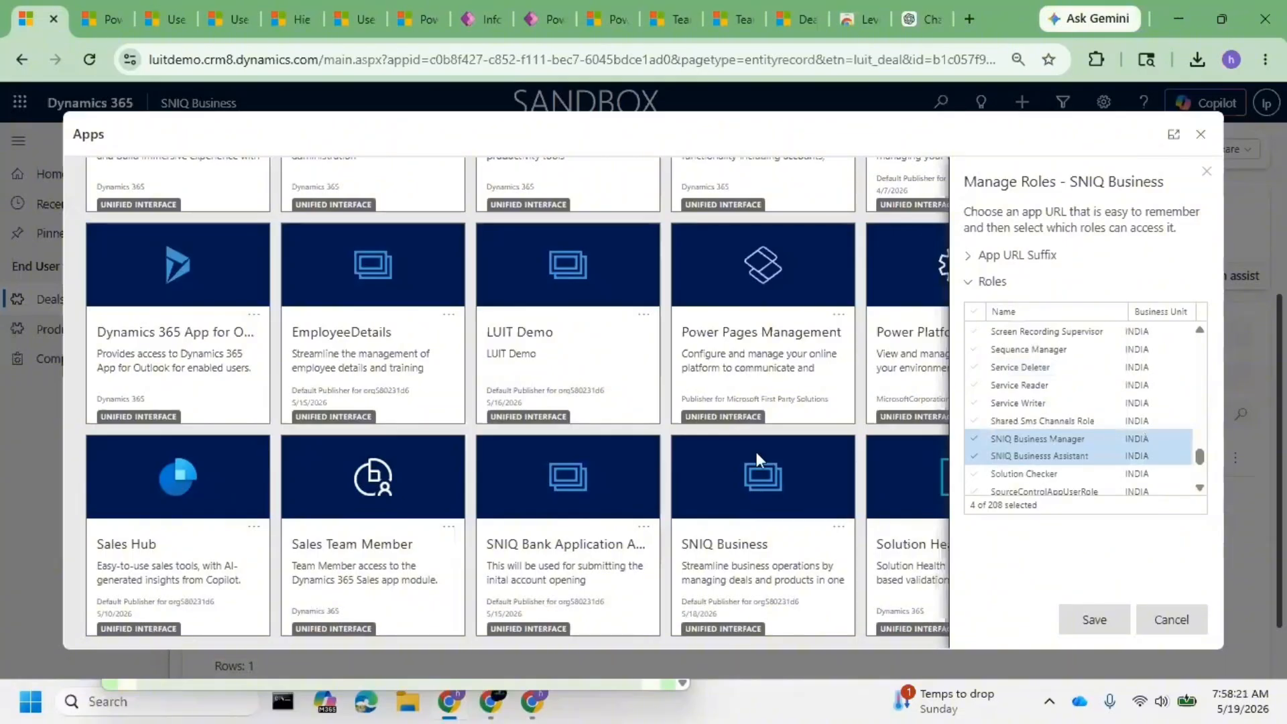
left_click(1185, 621)
left_click(1200, 134)
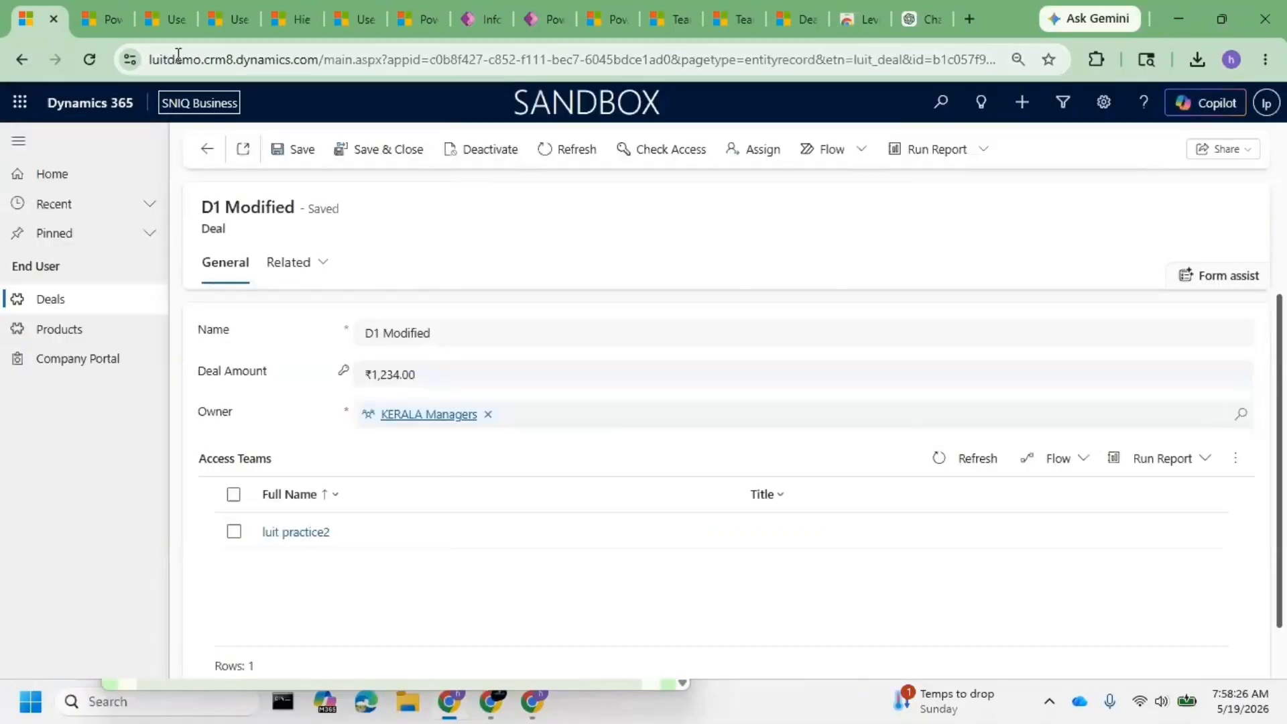
- Search the admin center Users list for the first practice user
left_click(101, 20)
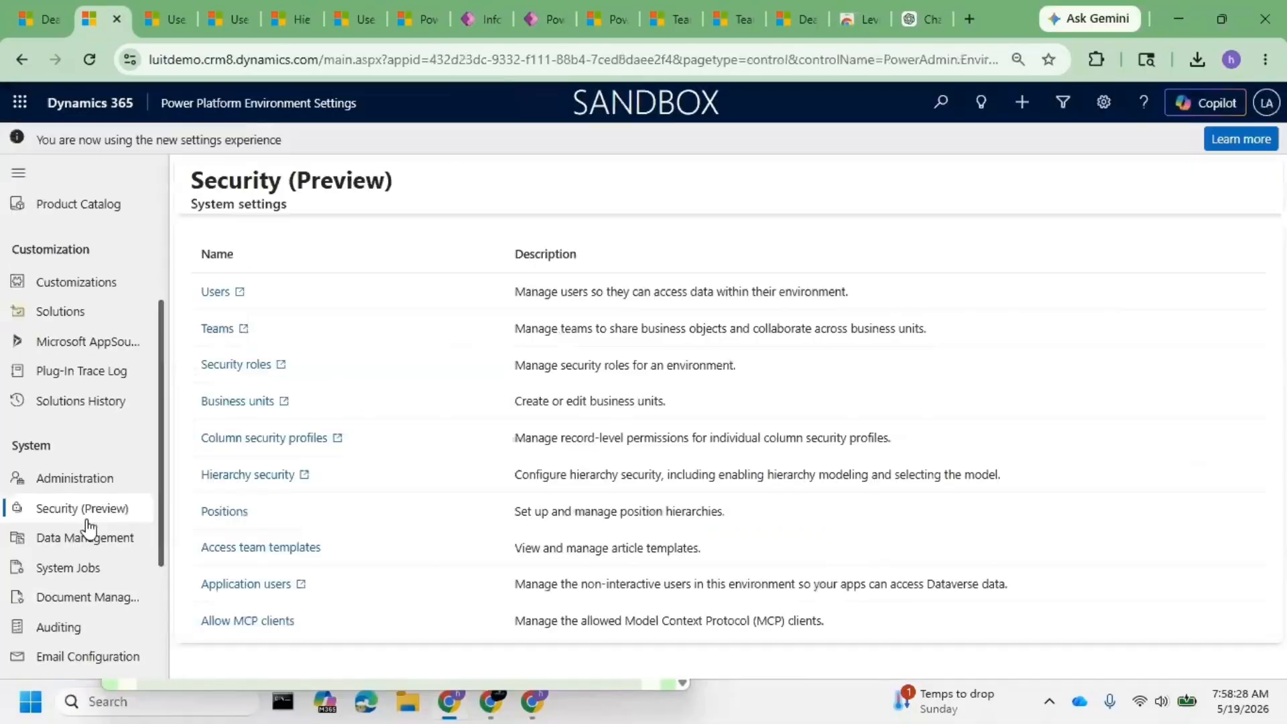
left_click(216, 292)
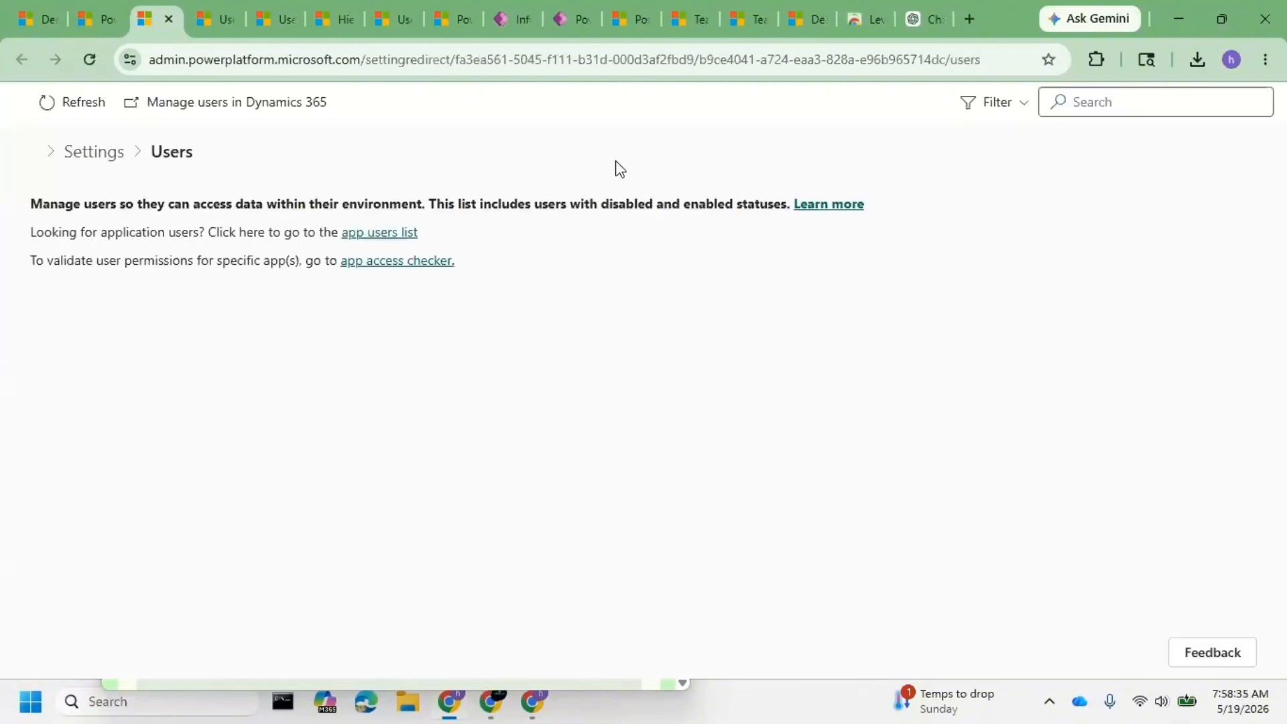
left_click(1107, 104)
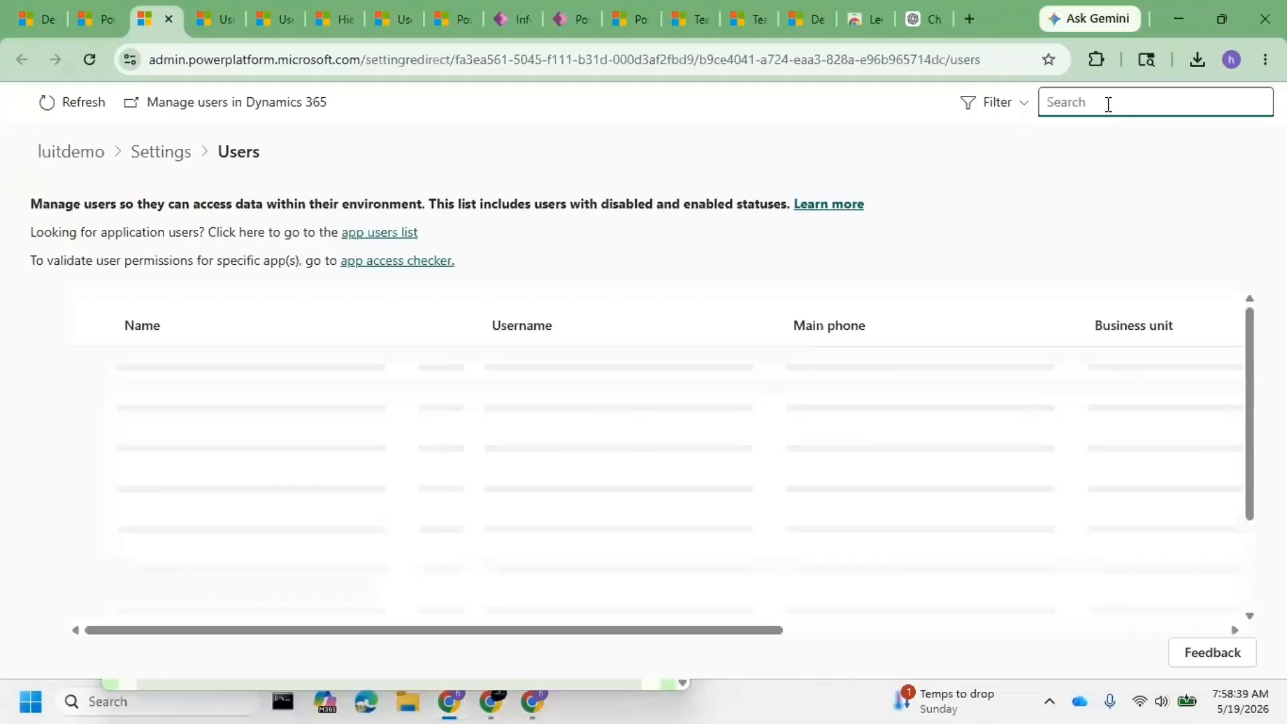
type("lui1")
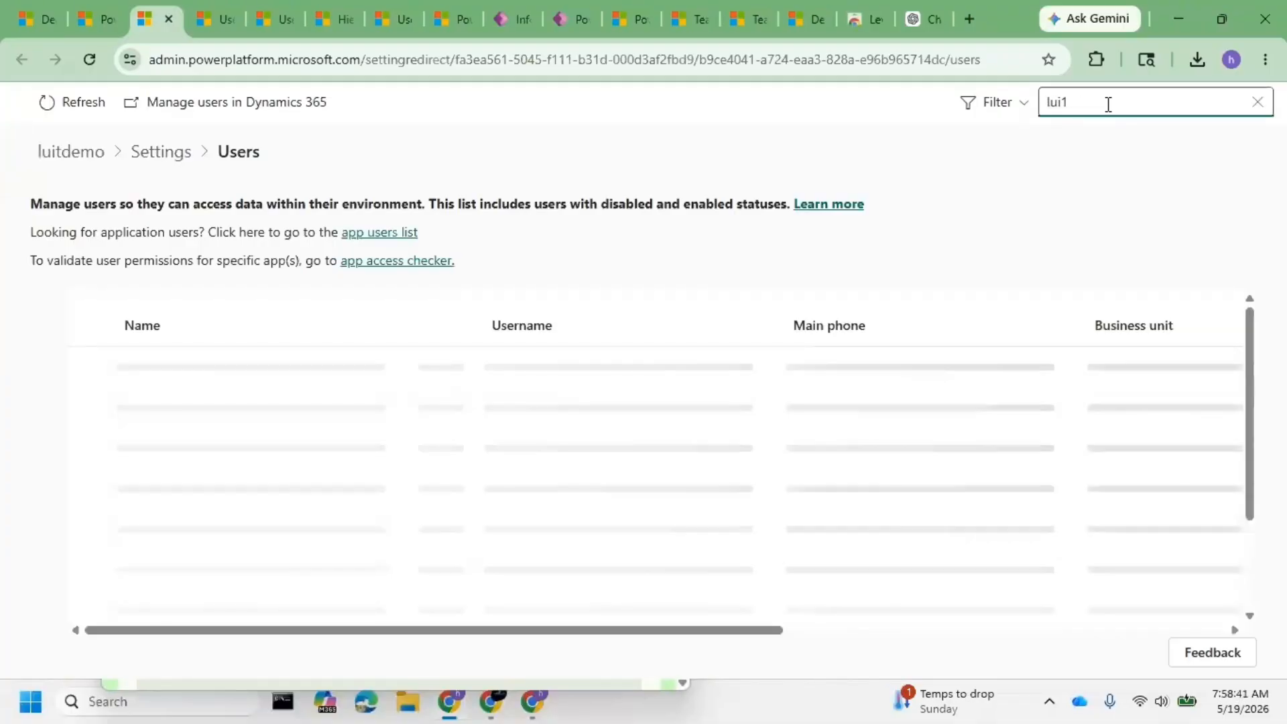
key("BackSpace")
type("t")
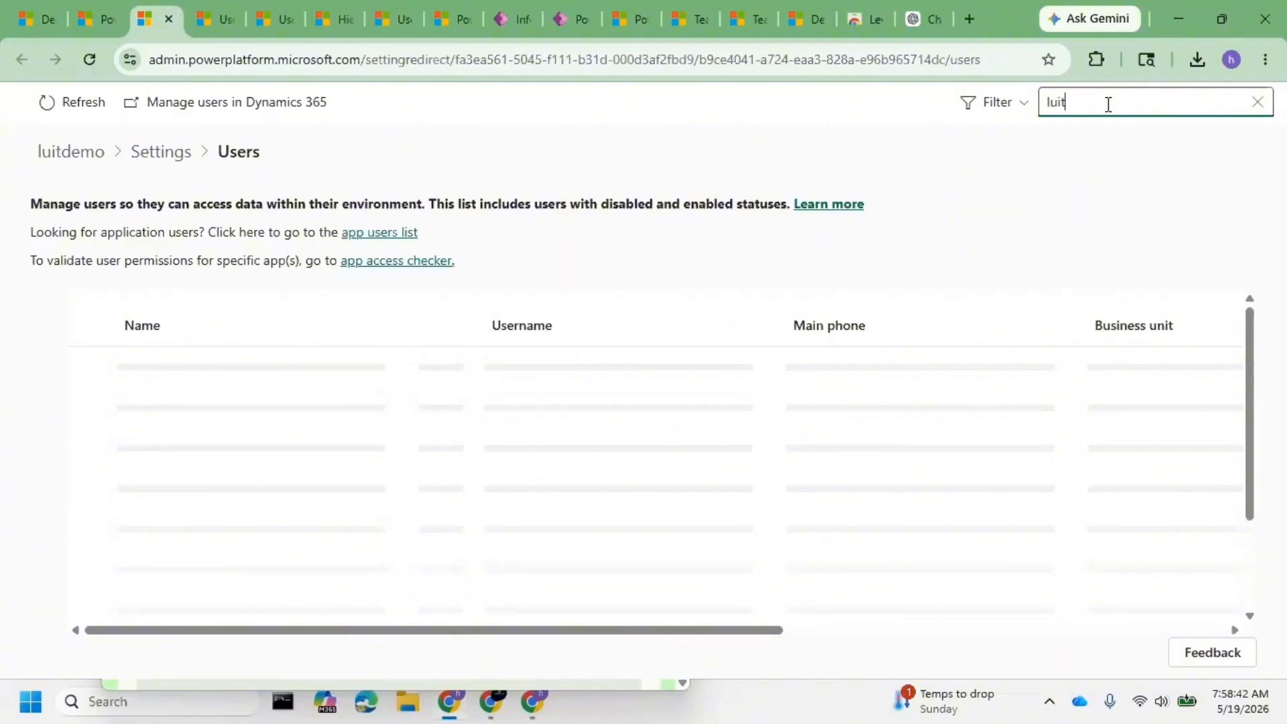
type("1")
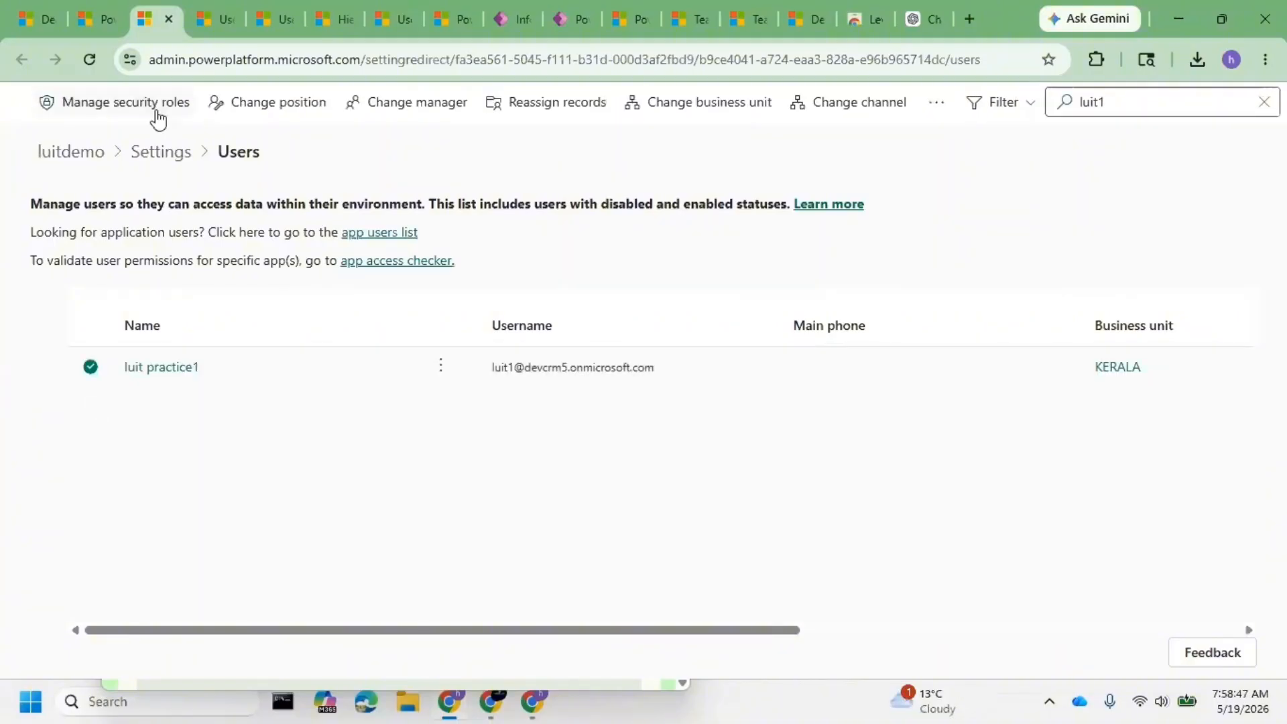
- Add System Customizer and System Administrator roles to that user and confirm the save
left_click(157, 108)
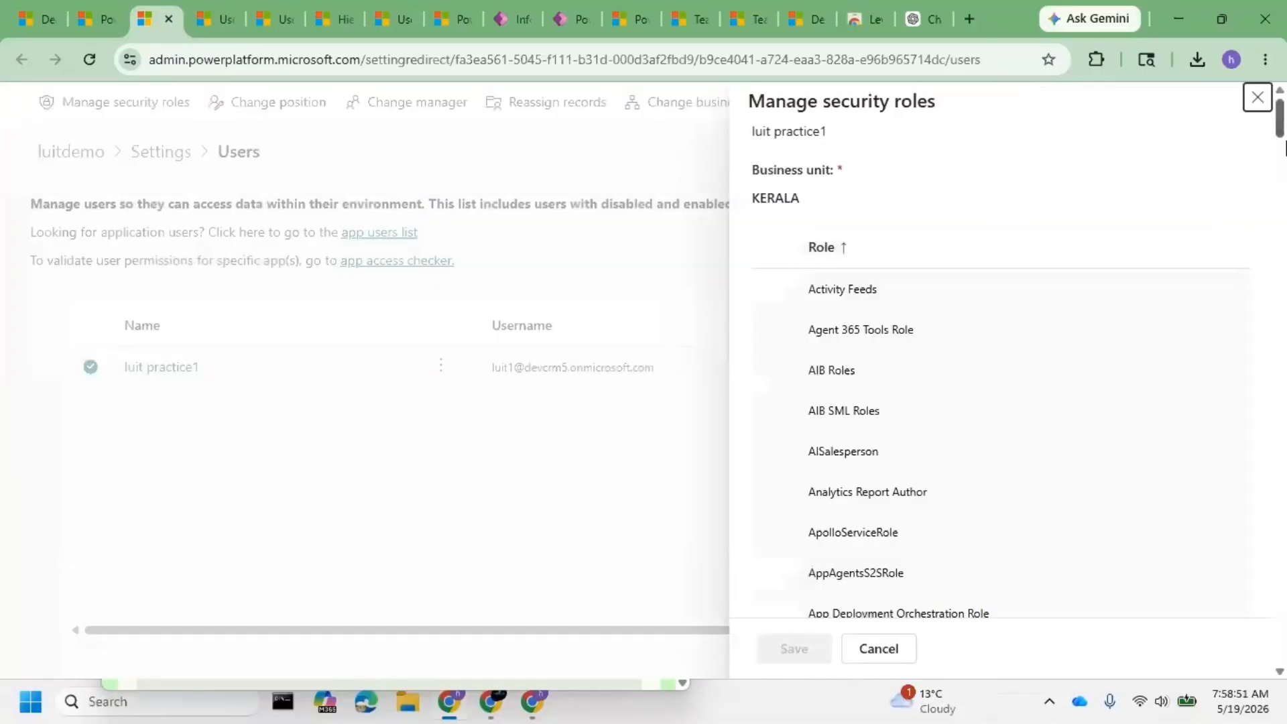
left_click_drag(1284, 146, 1277, 613)
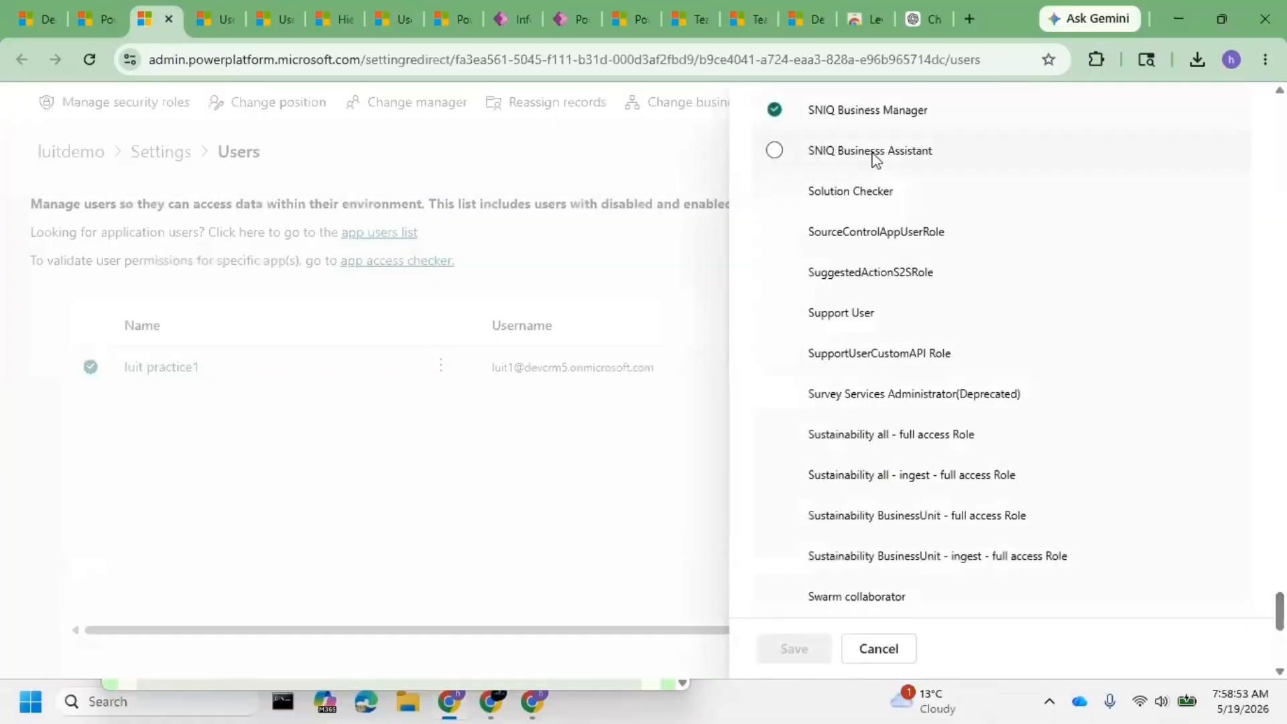
scroll(873, 159, "down", 6)
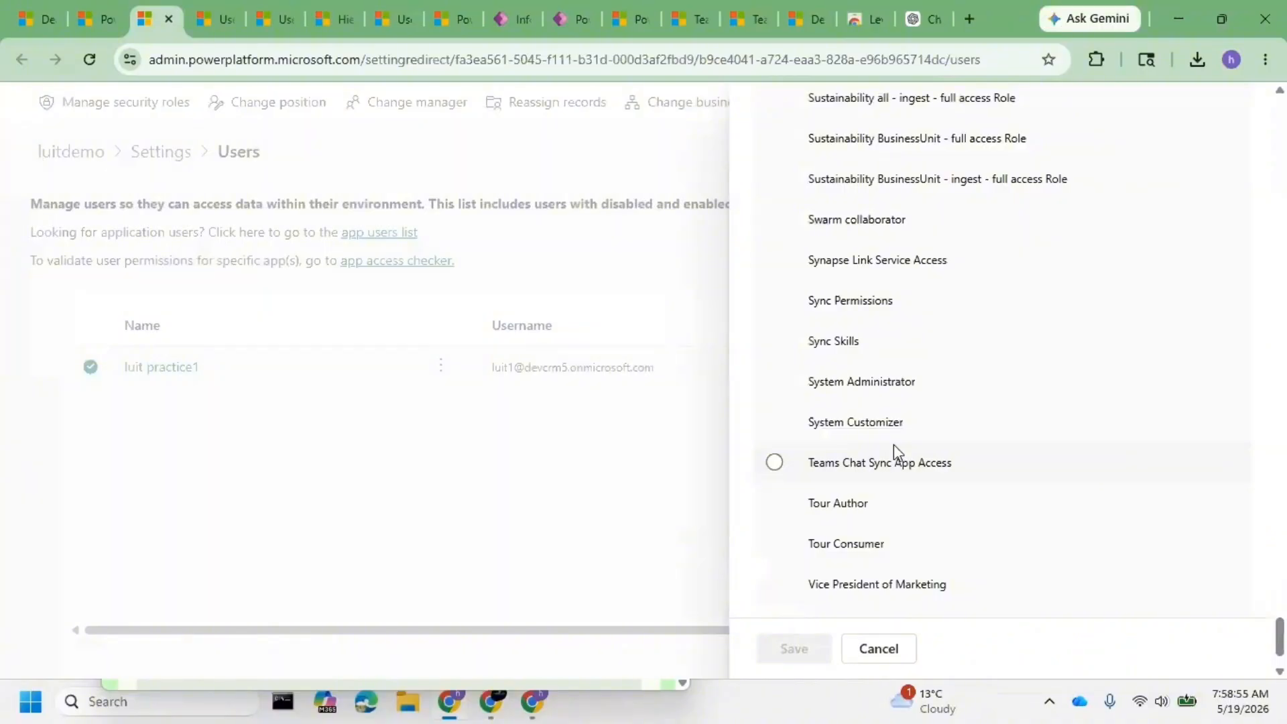
left_click(898, 421)
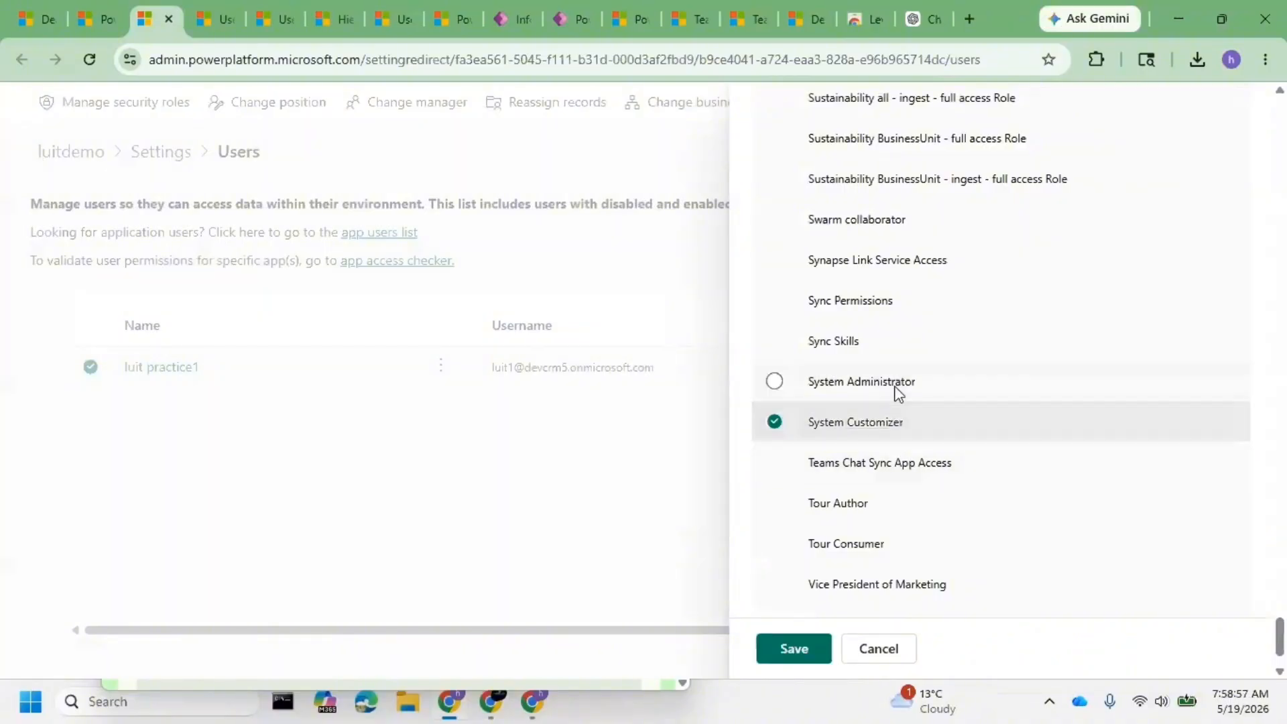
left_click(897, 388)
left_click(794, 648)
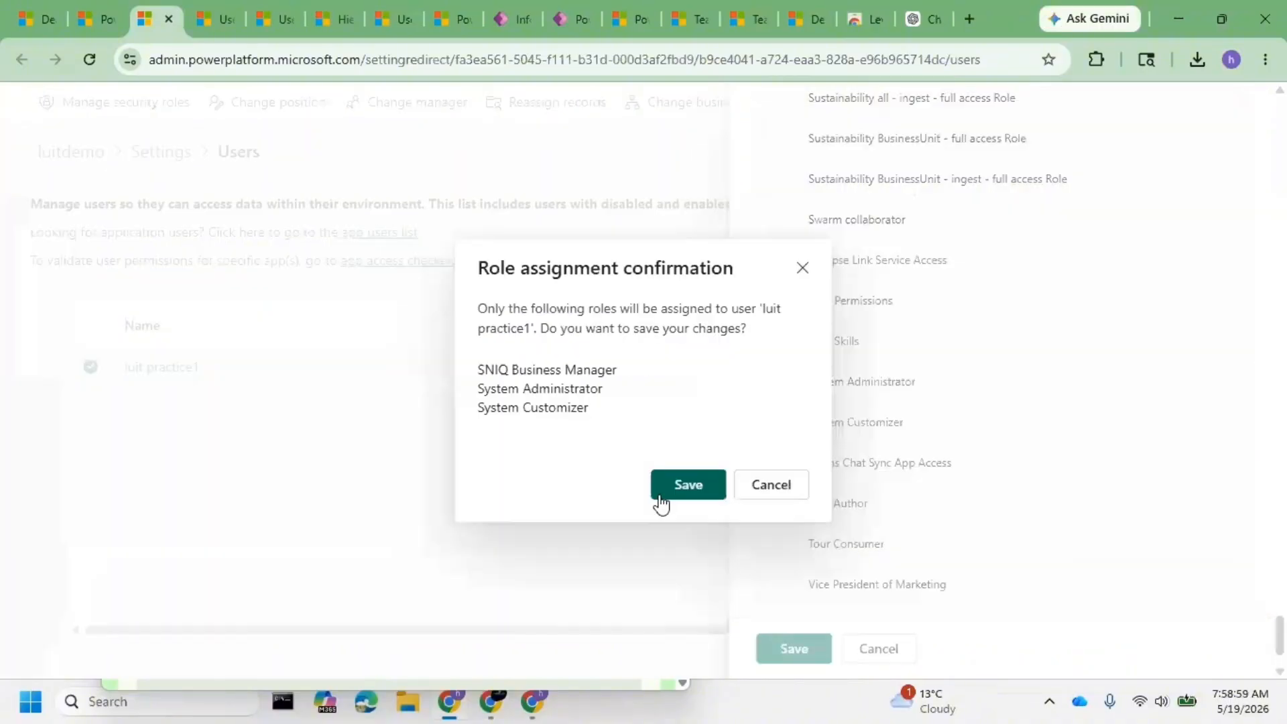
left_click_drag(588, 407, 477, 267)
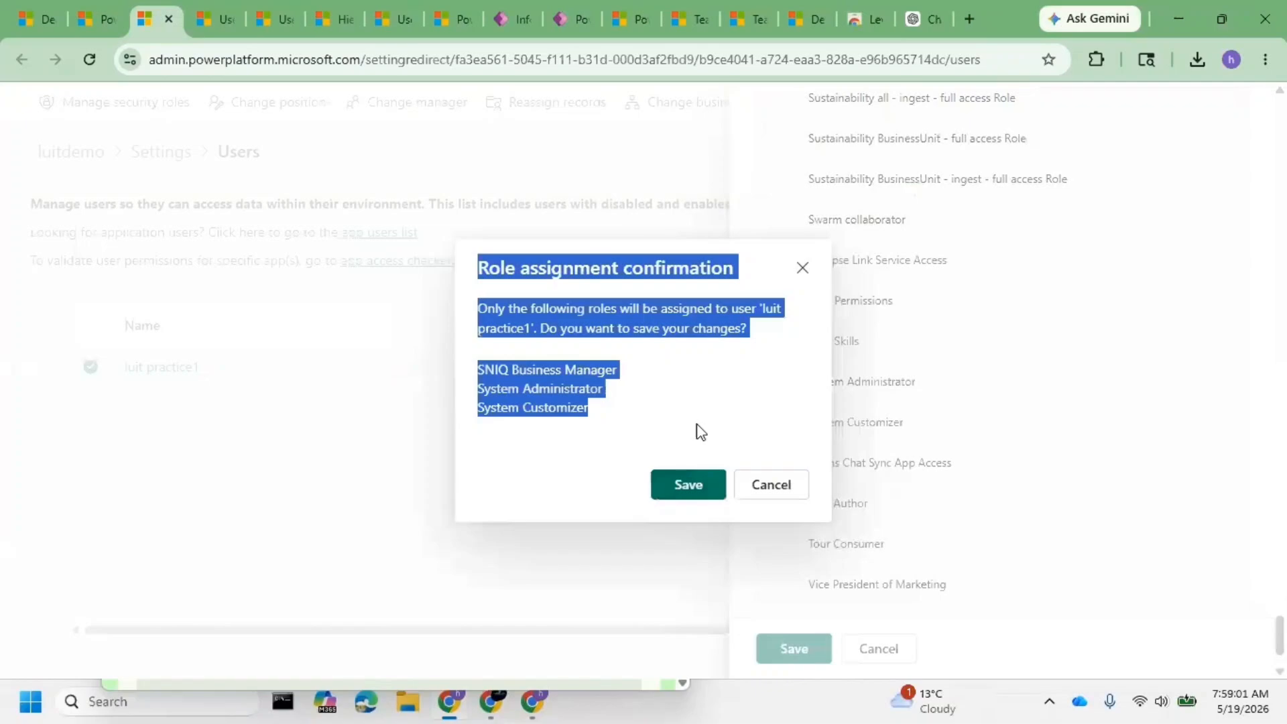
left_click(705, 495)
left_click(705, 496)
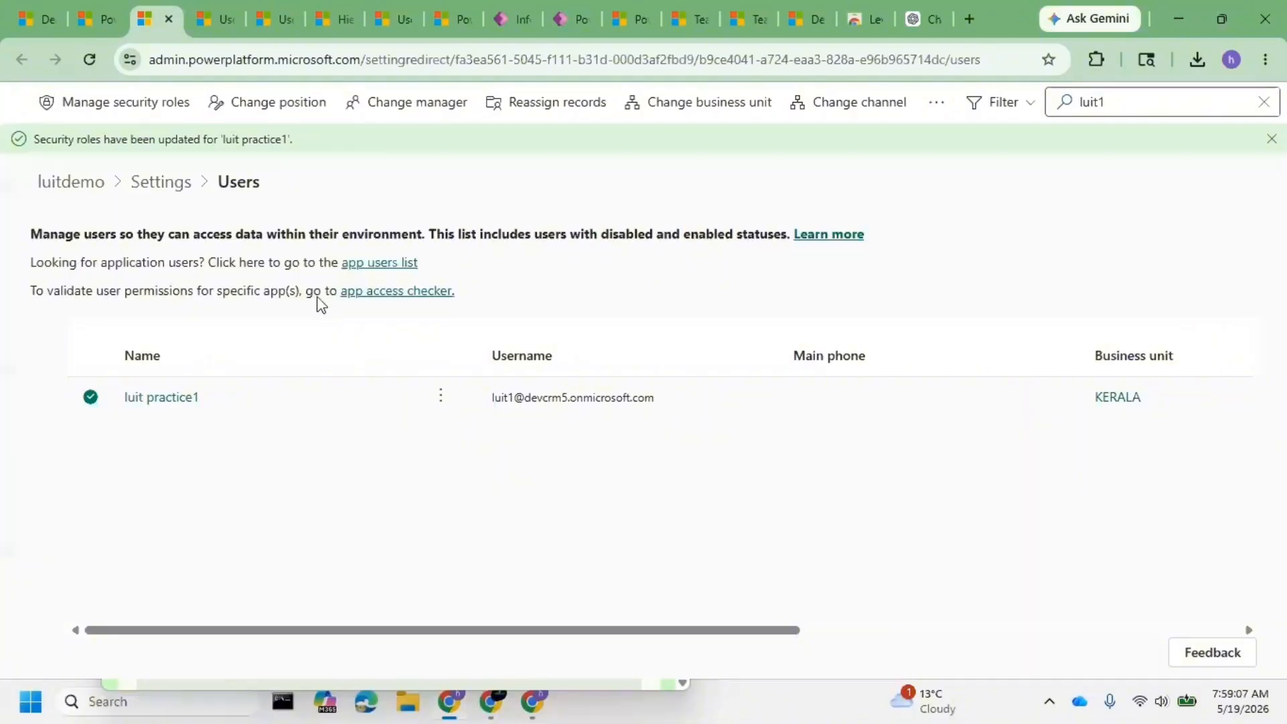
left_click(1129, 107)
- Find the second practice user, add the System Customizer role, and confirm the assignment
double_click(1131, 107)
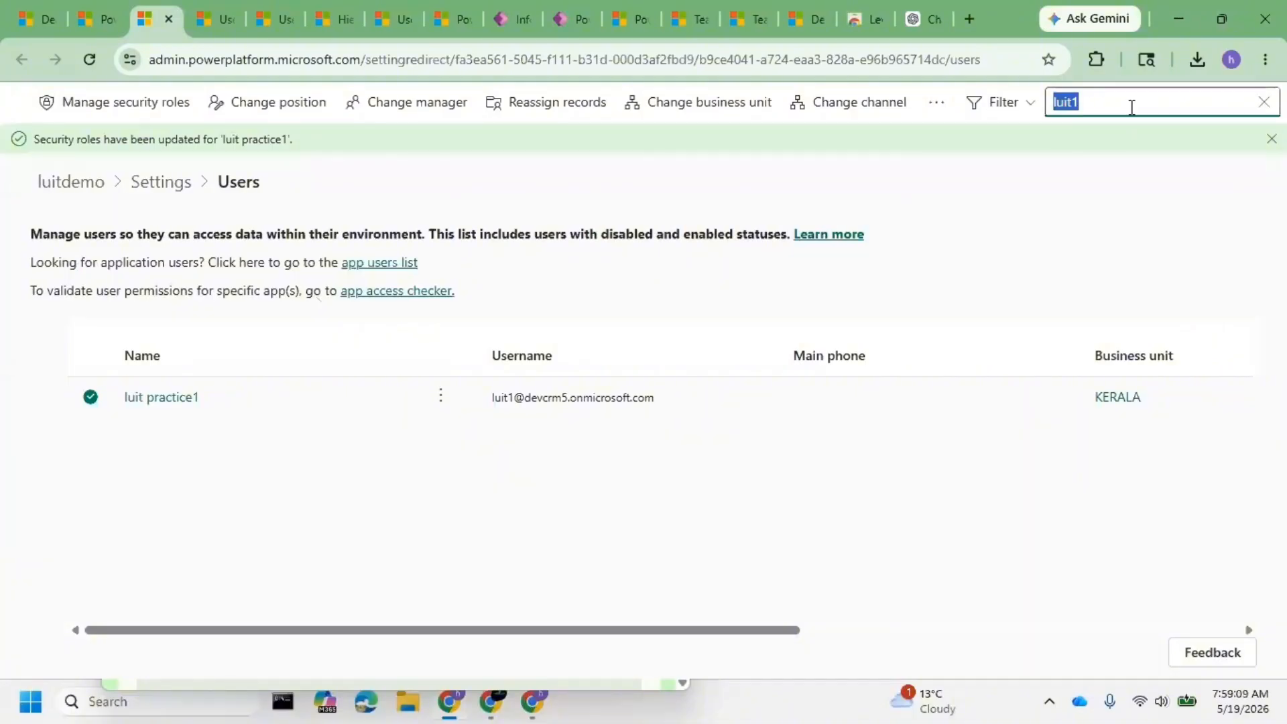
type("luit2")
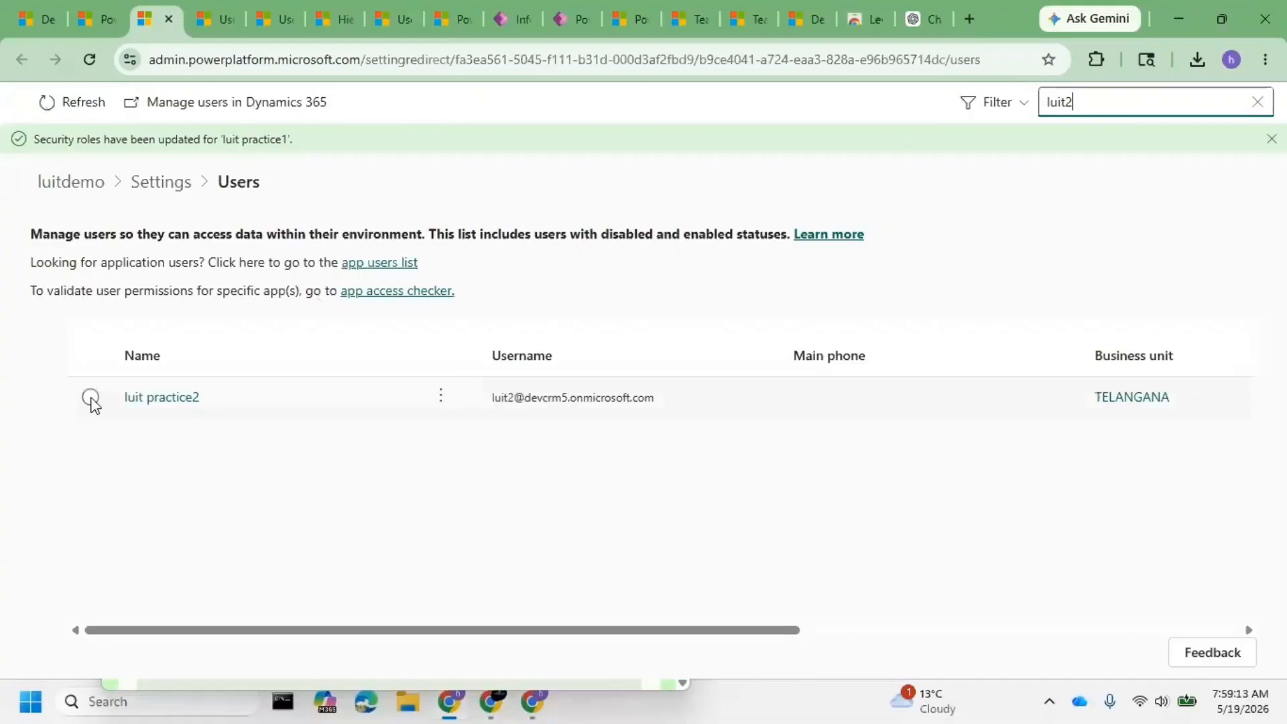
left_click(90, 398)
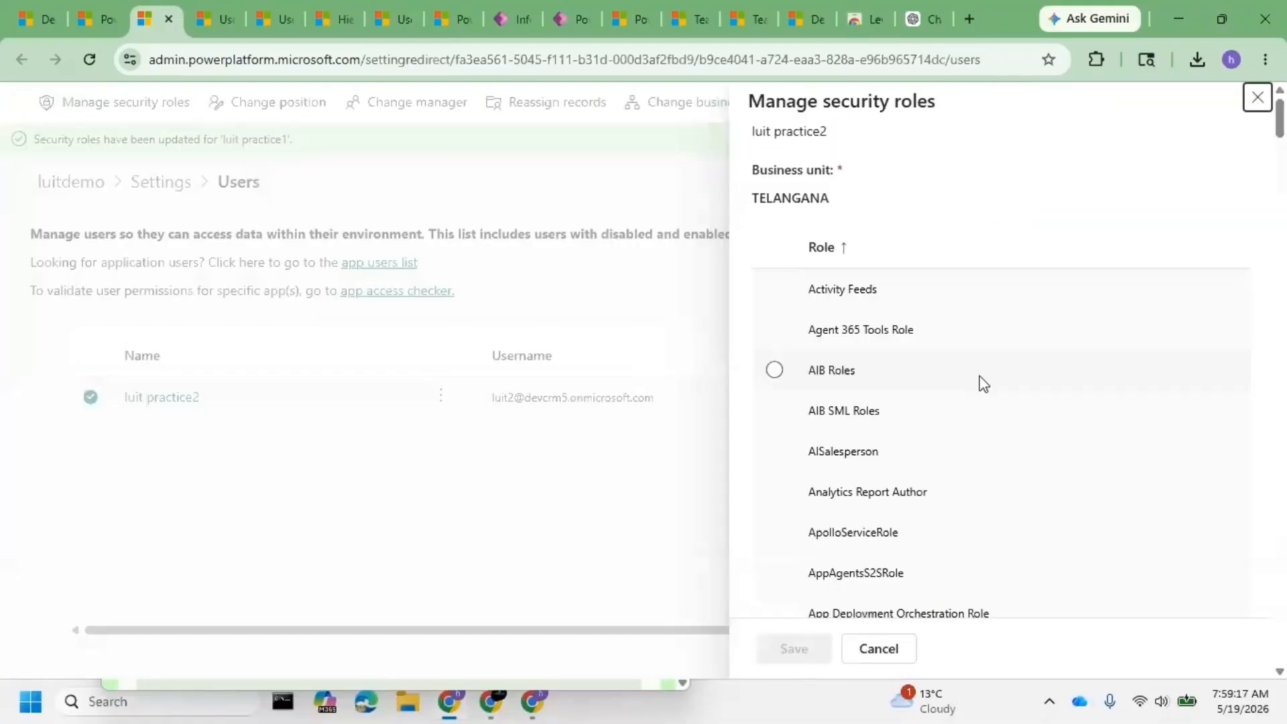
scroll(837, 396, "down", 10)
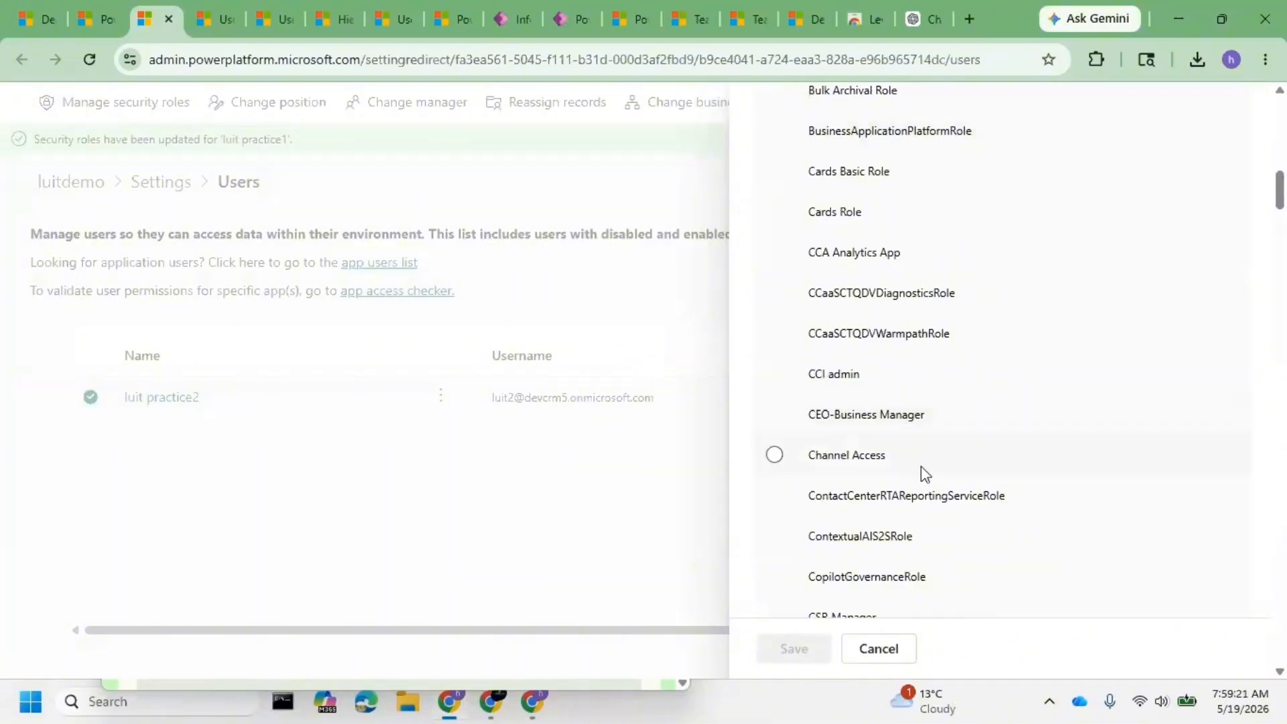
scroll(1160, 348, "down", 8)
left_click_drag(1279, 252, 1284, 623)
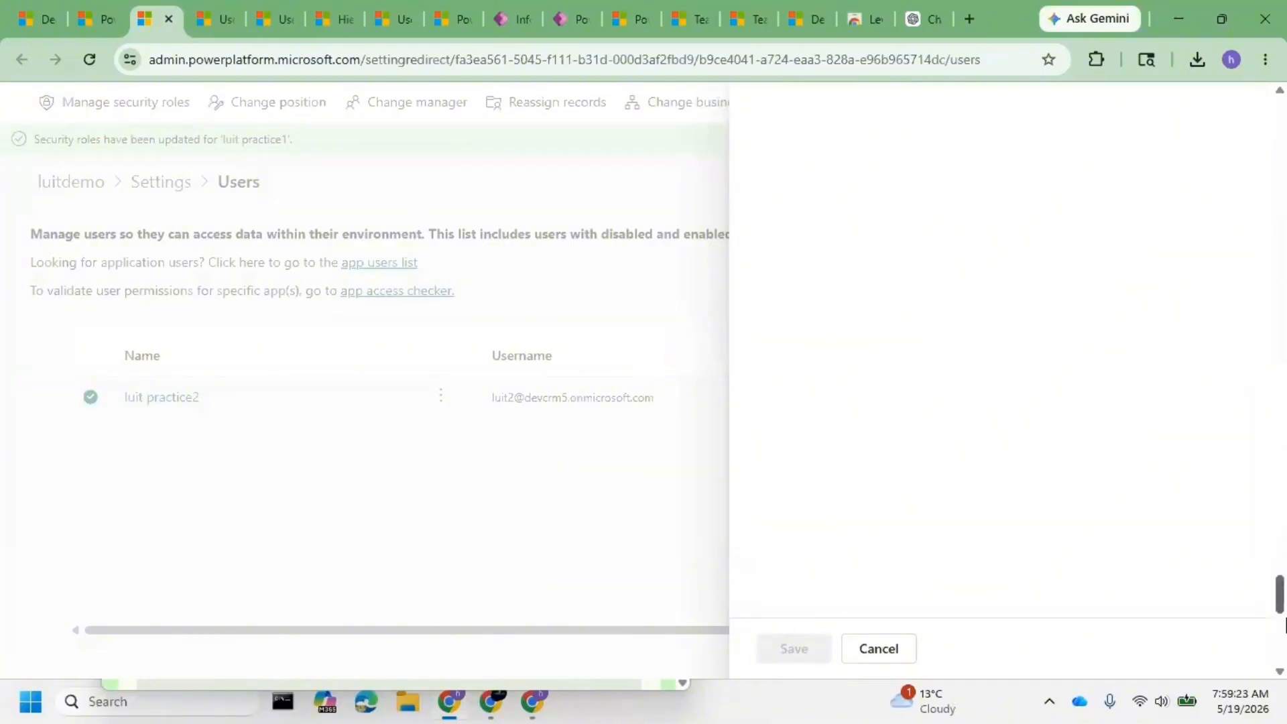
left_click(891, 335)
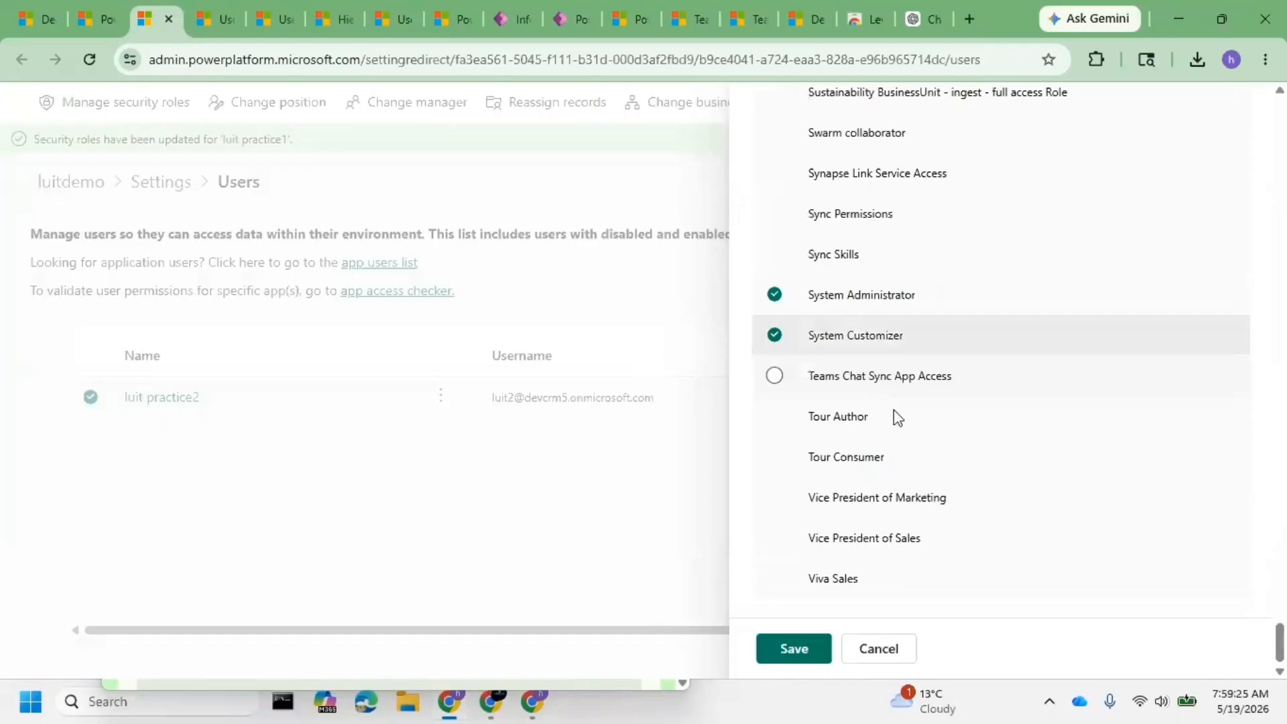
left_click(810, 646)
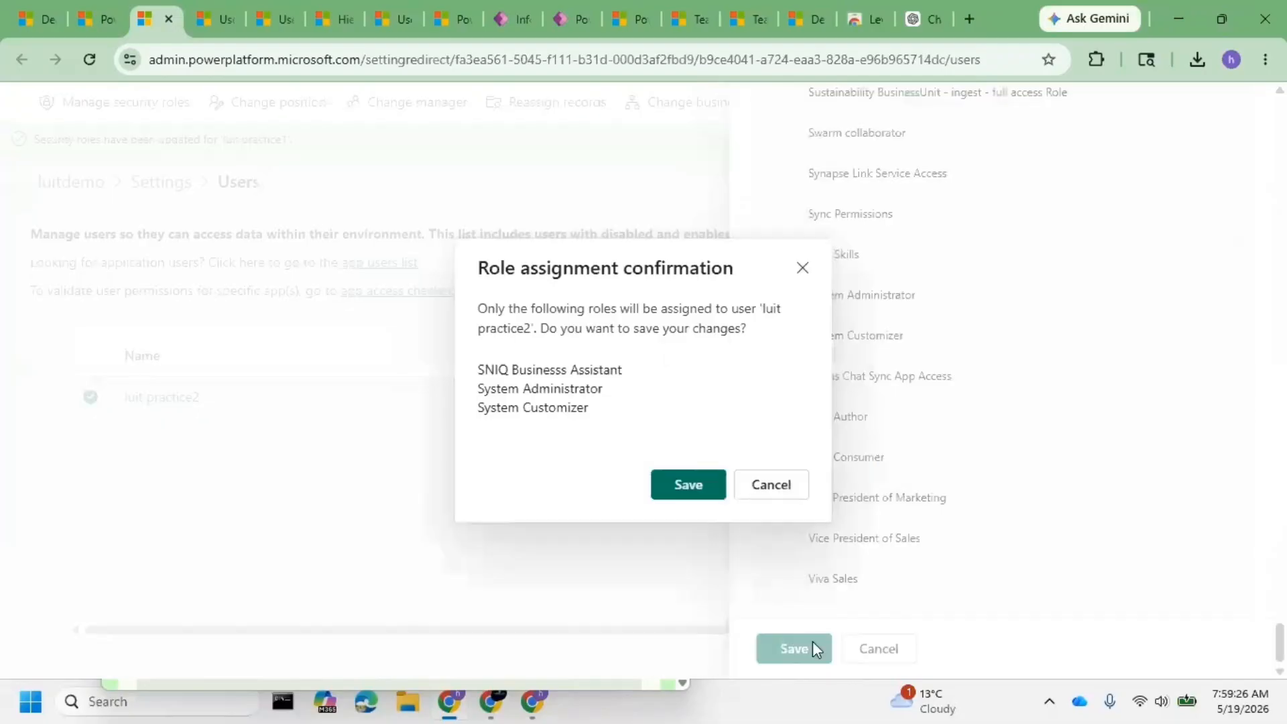
left_click(668, 488)
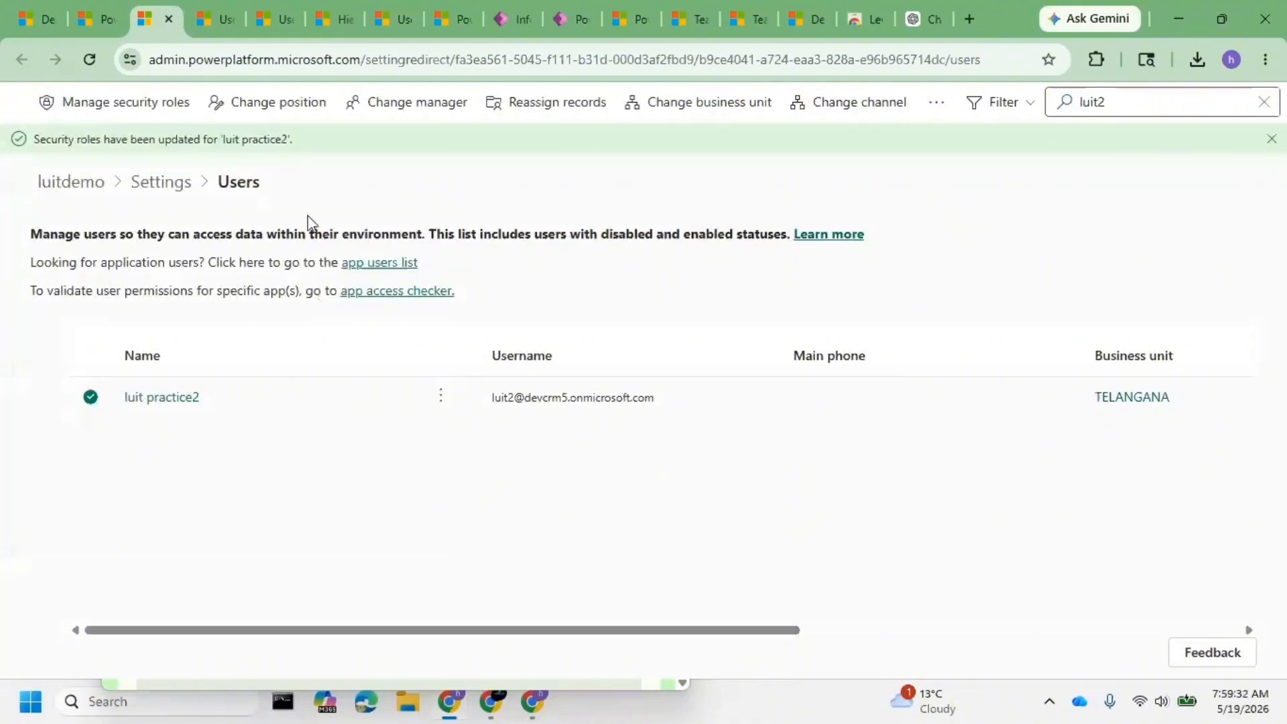
key("ctrl+Page_Up")
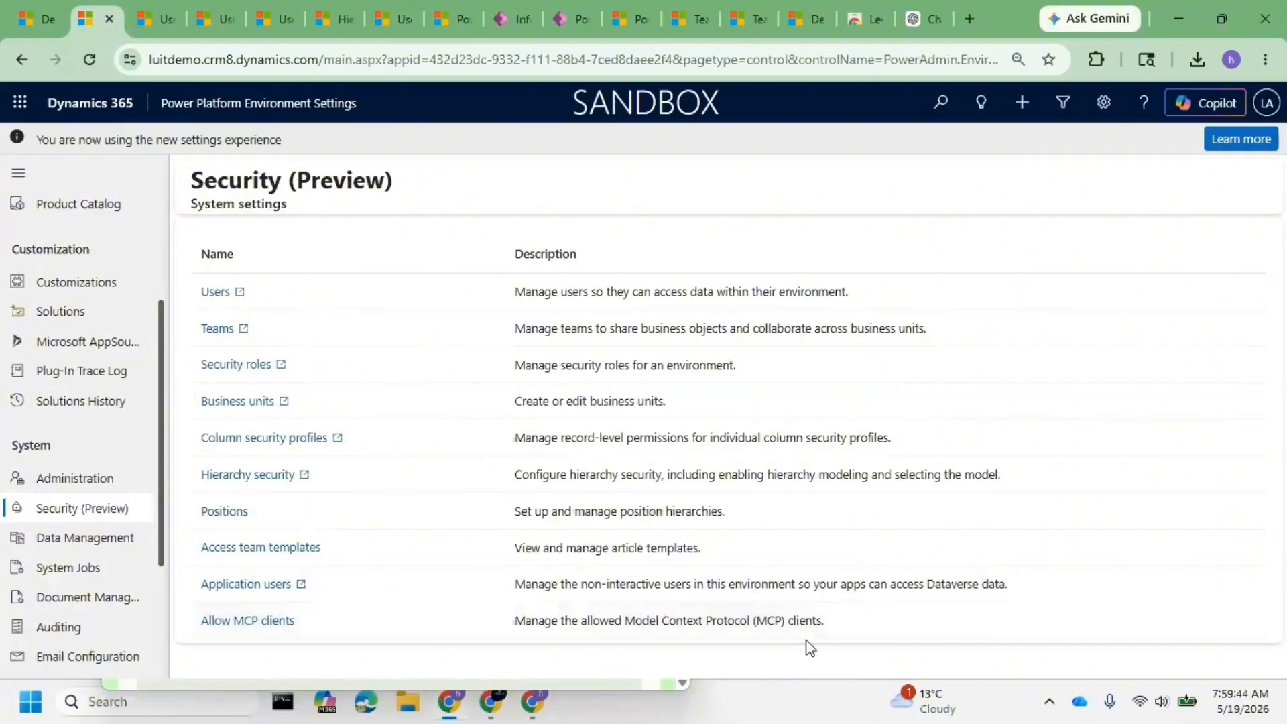
- Bring the Dynamics 365 Security (Preview) settings page into view
left_click_drag(836, 625, 287, 644)
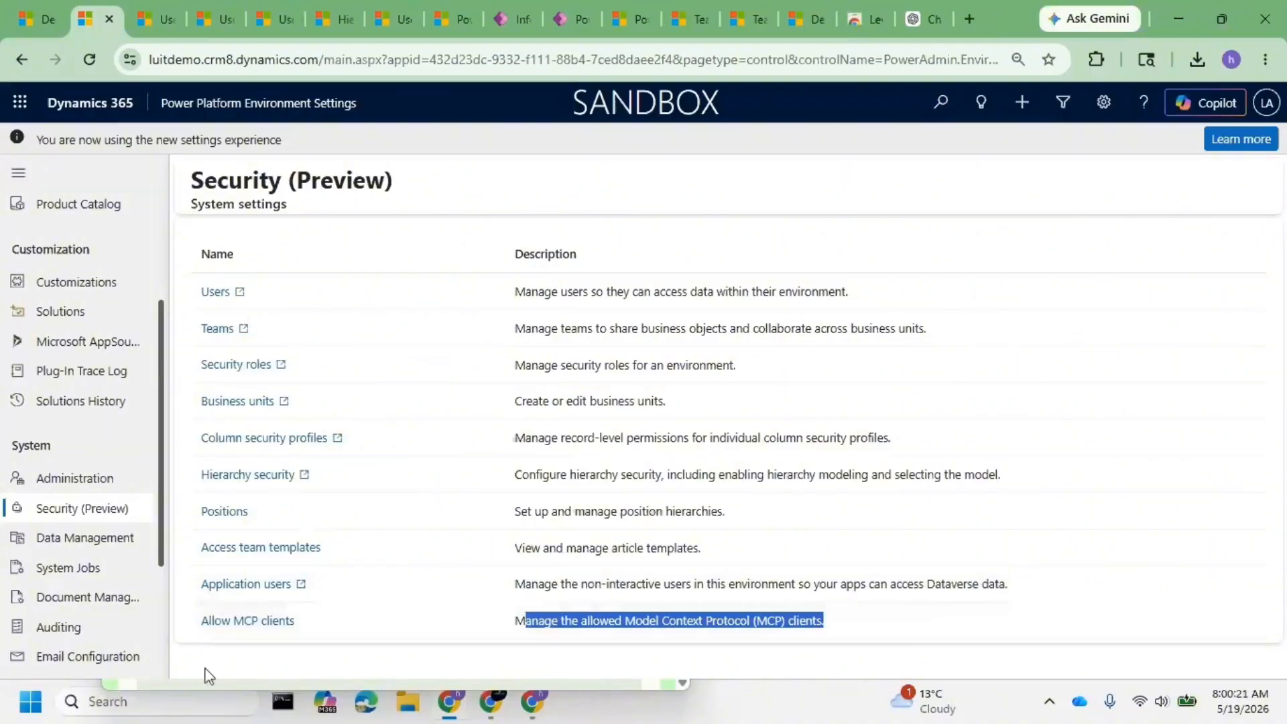
- Open Application users, browse the New app user app picker, then cancel without creating one
left_click(228, 586)
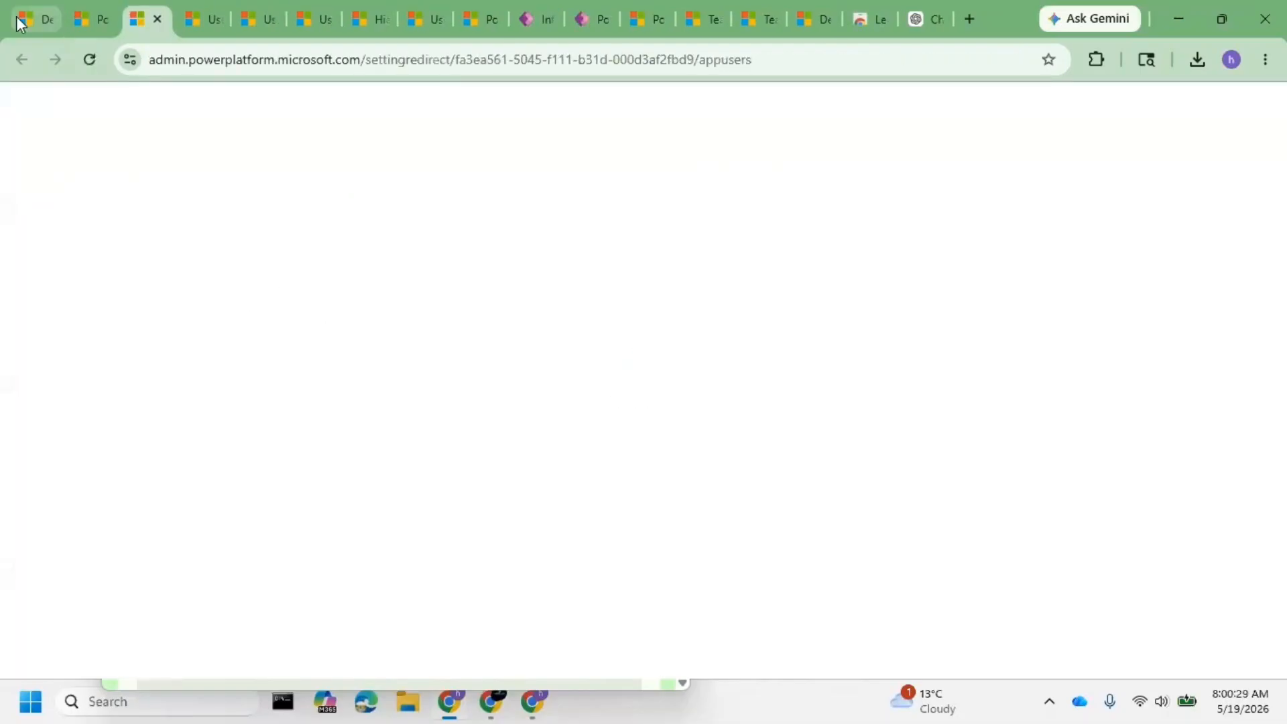
left_click(90, 19)
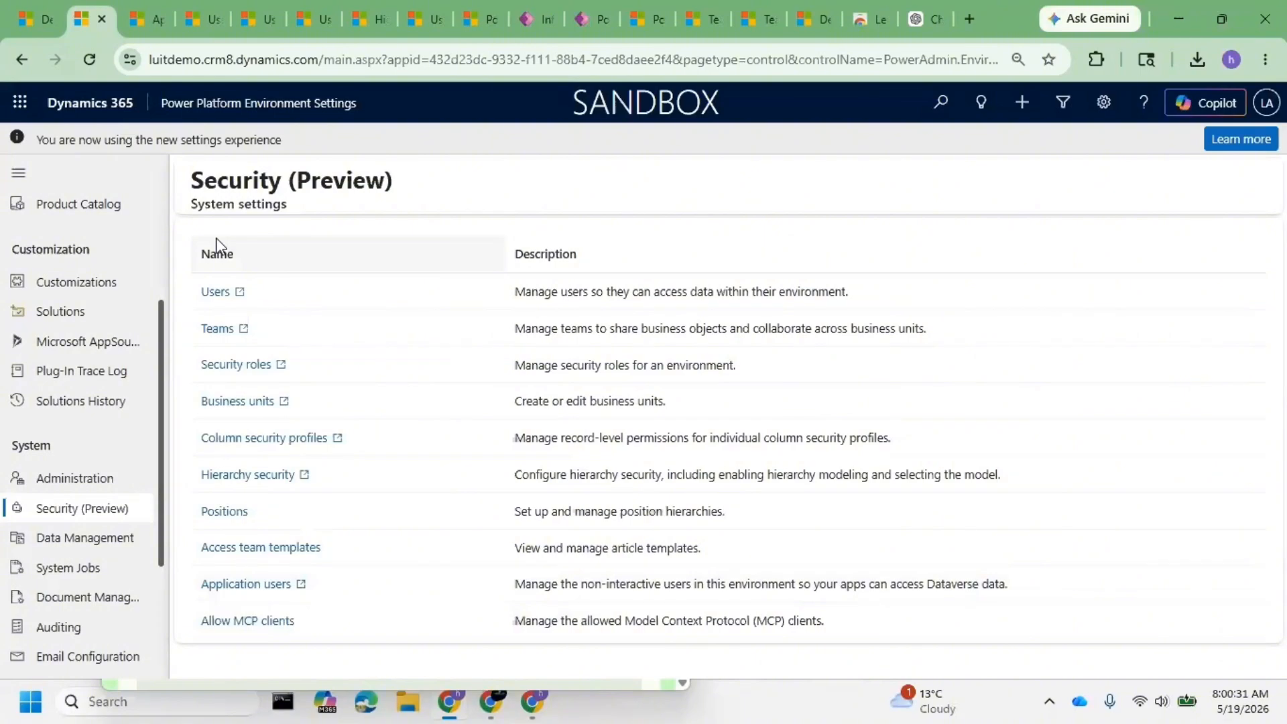
key("ctrl+Tab")
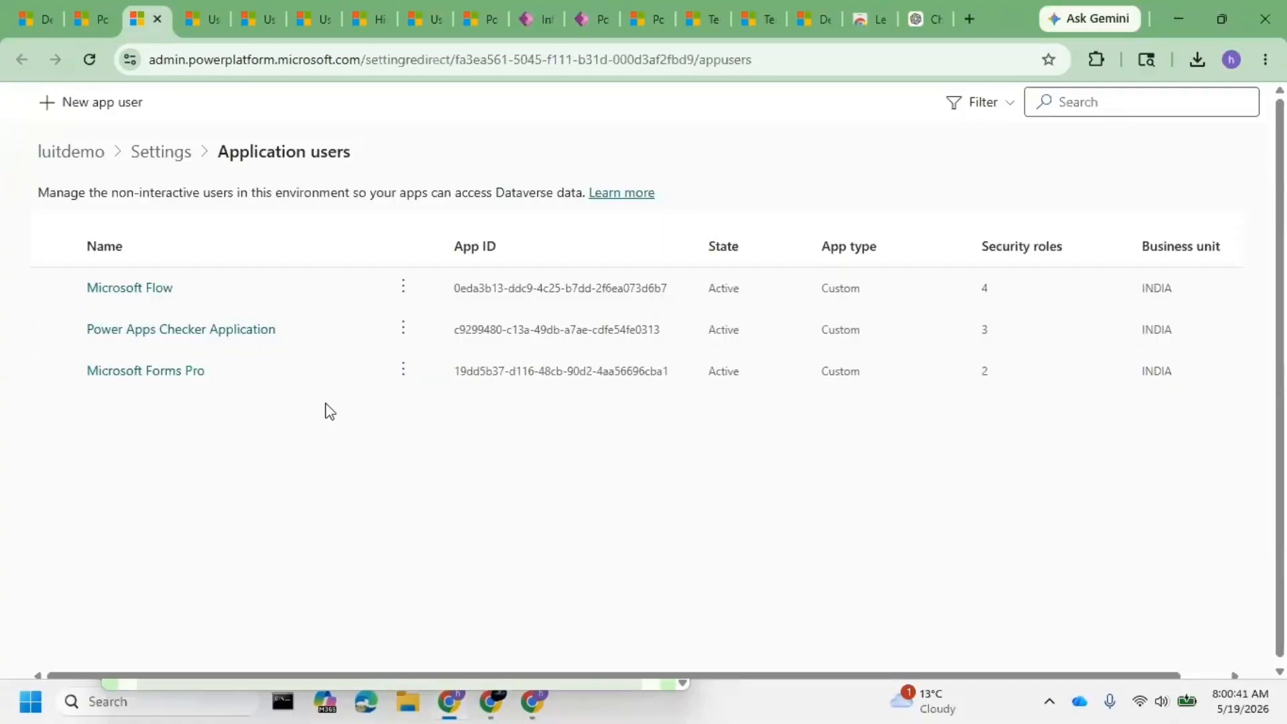
left_click(101, 120)
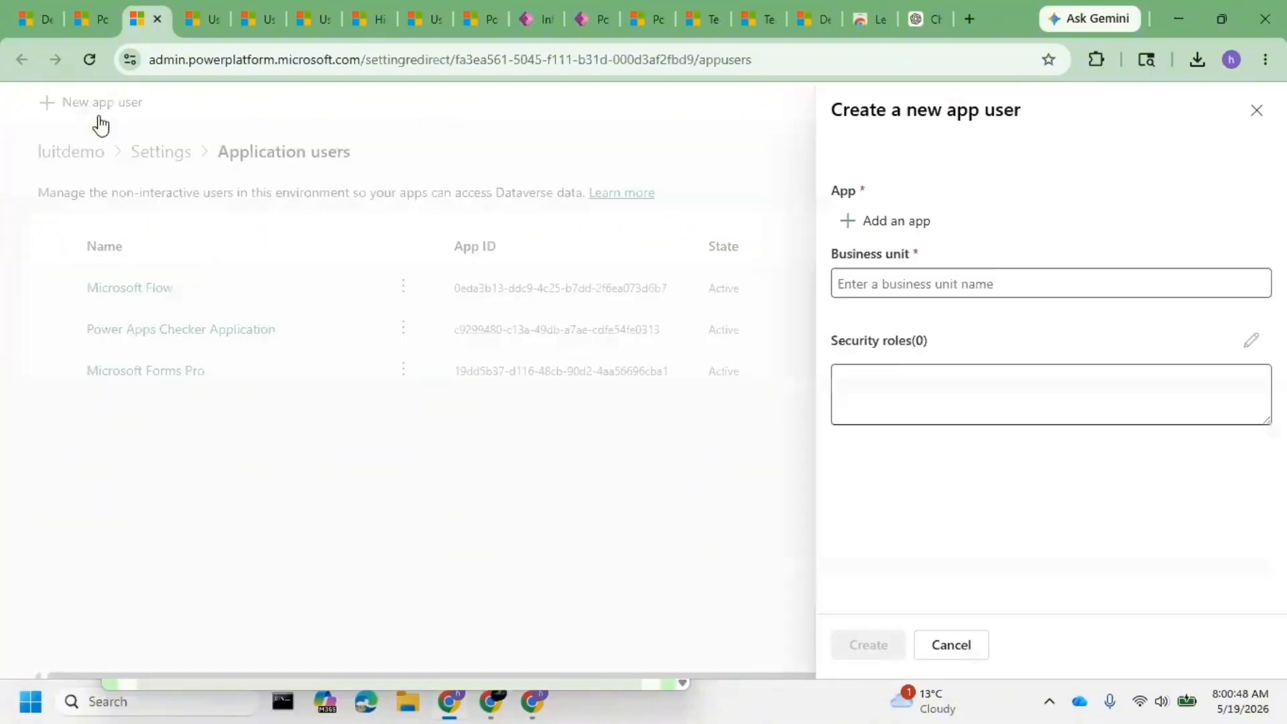
left_click(914, 223)
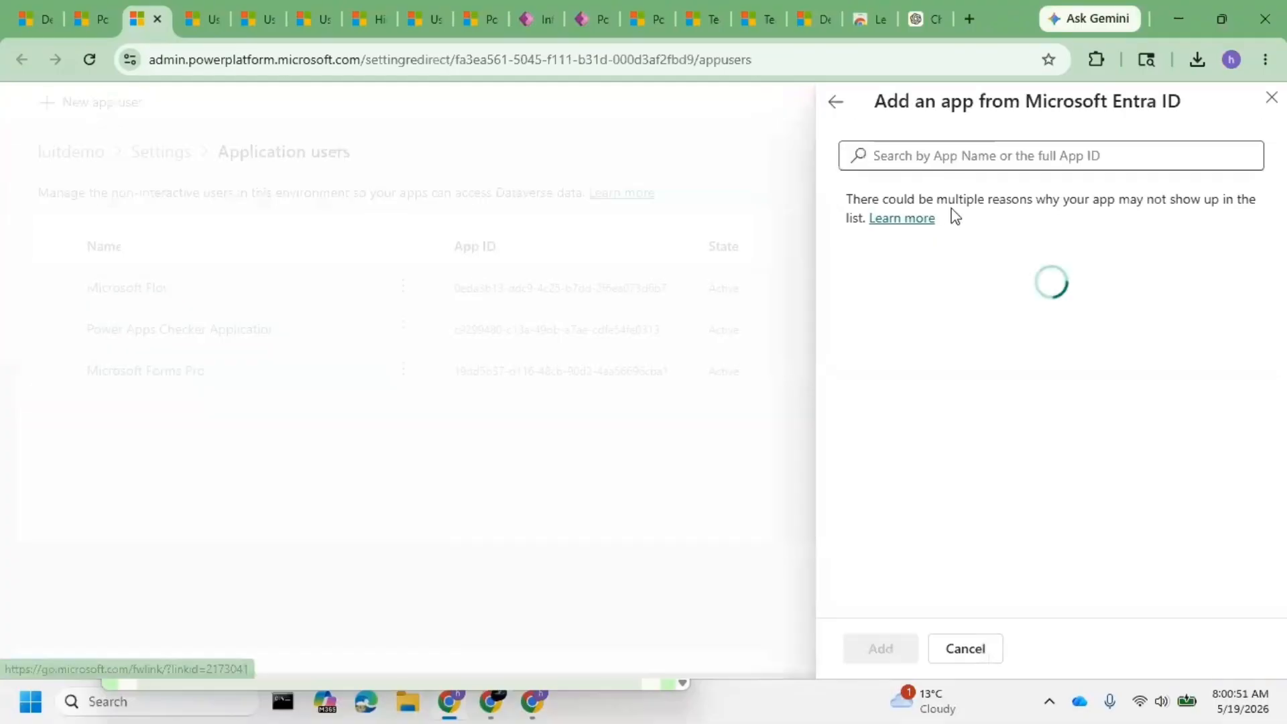
scroll(983, 410, "down", 4)
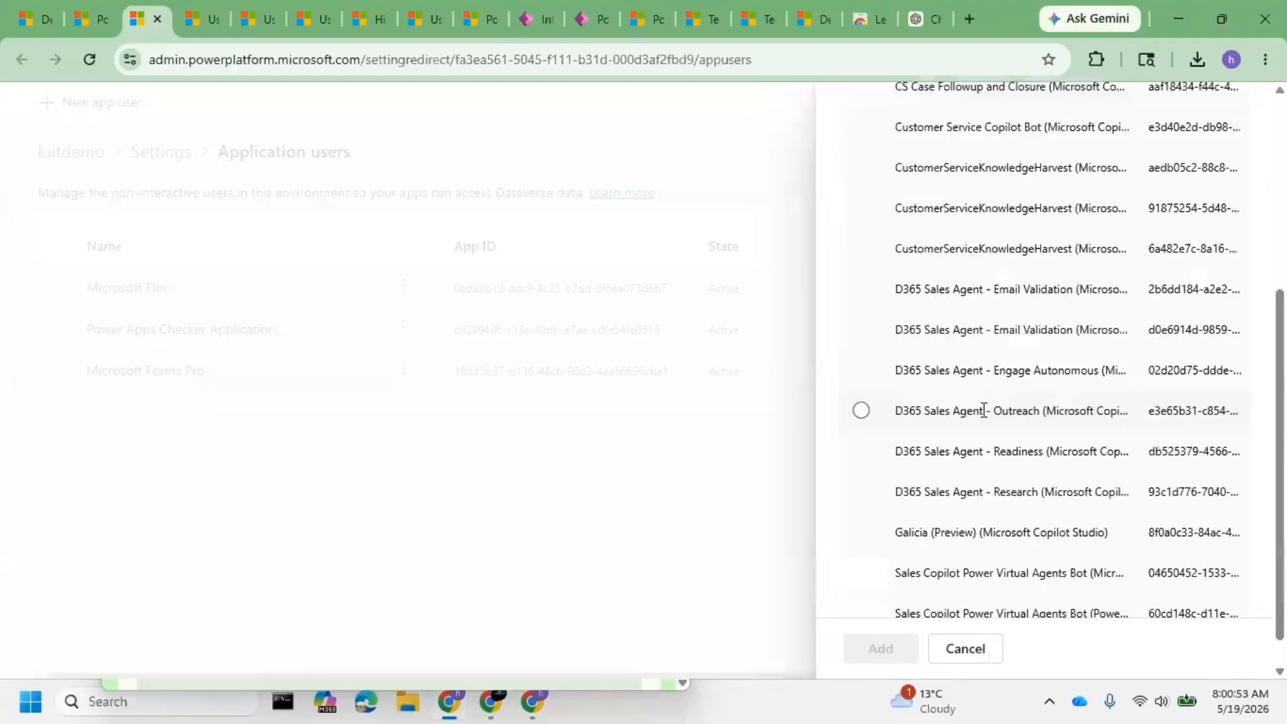
scroll(984, 437, "up", 4)
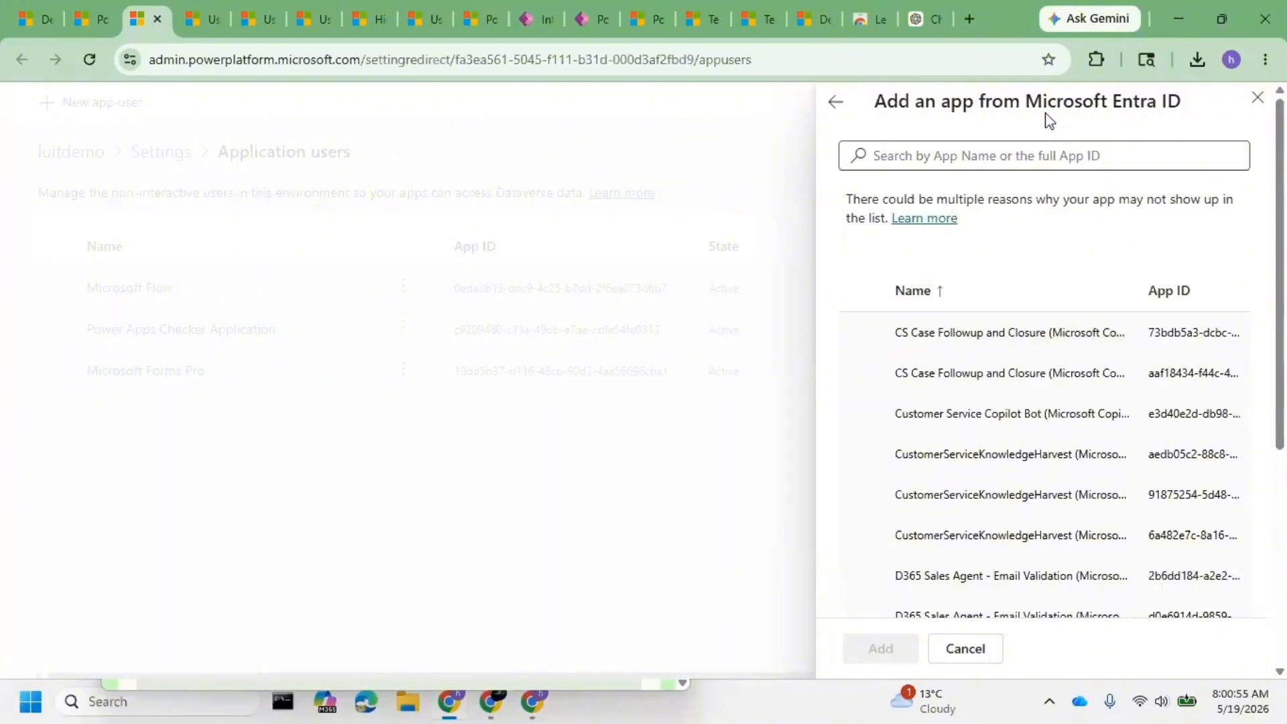
left_click(835, 102)
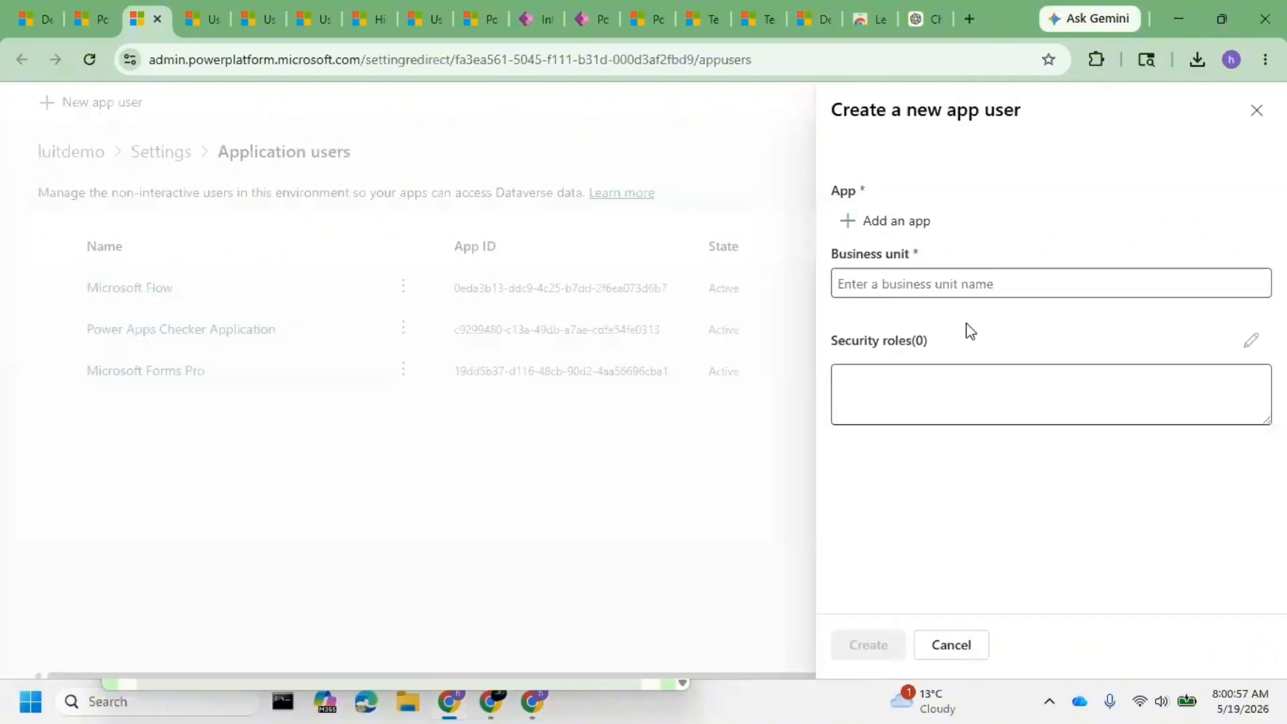
left_click(1255, 110)
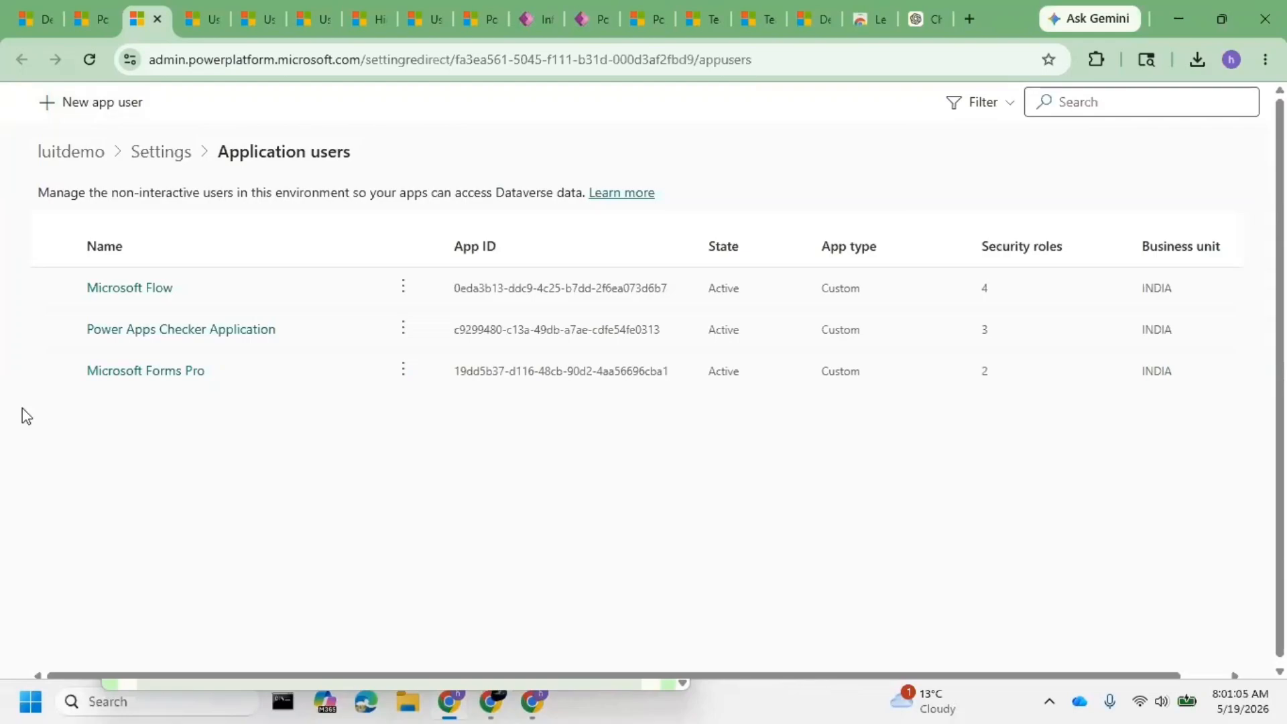
- Return to the Security (Preview) settings page and look over its listed areas
left_click(91, 27)
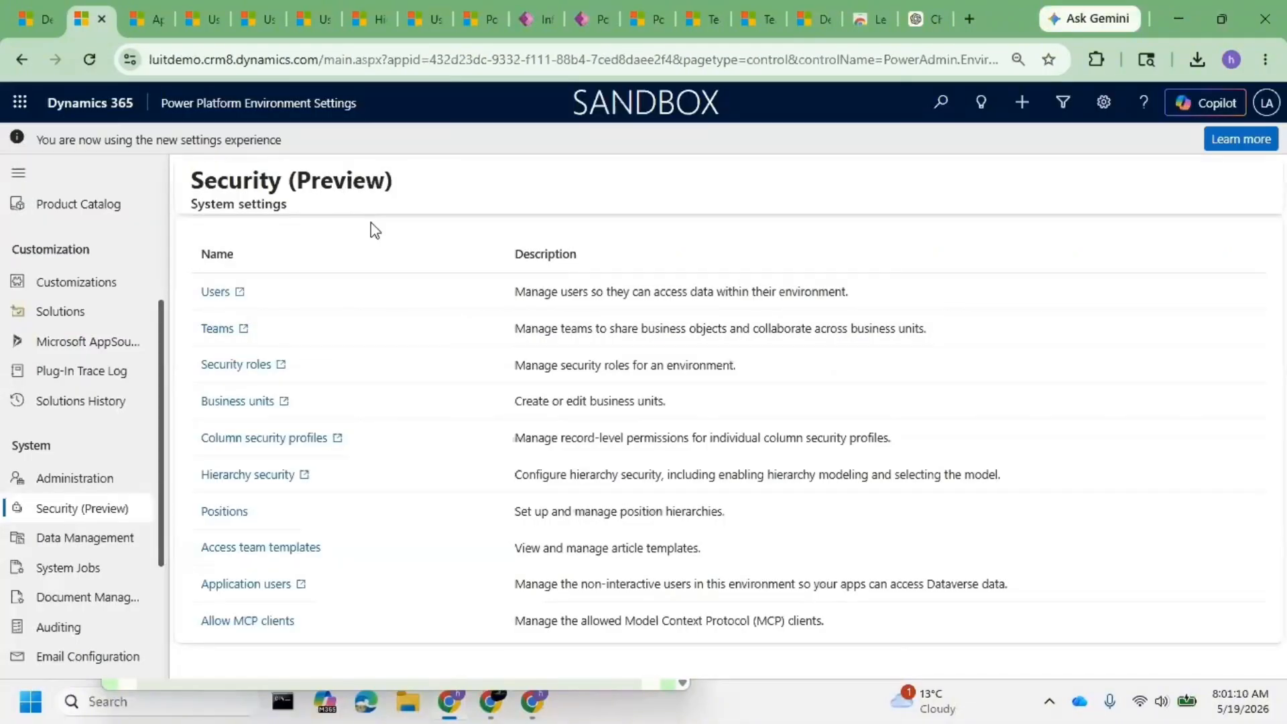
left_click_drag(189, 178, 432, 637)
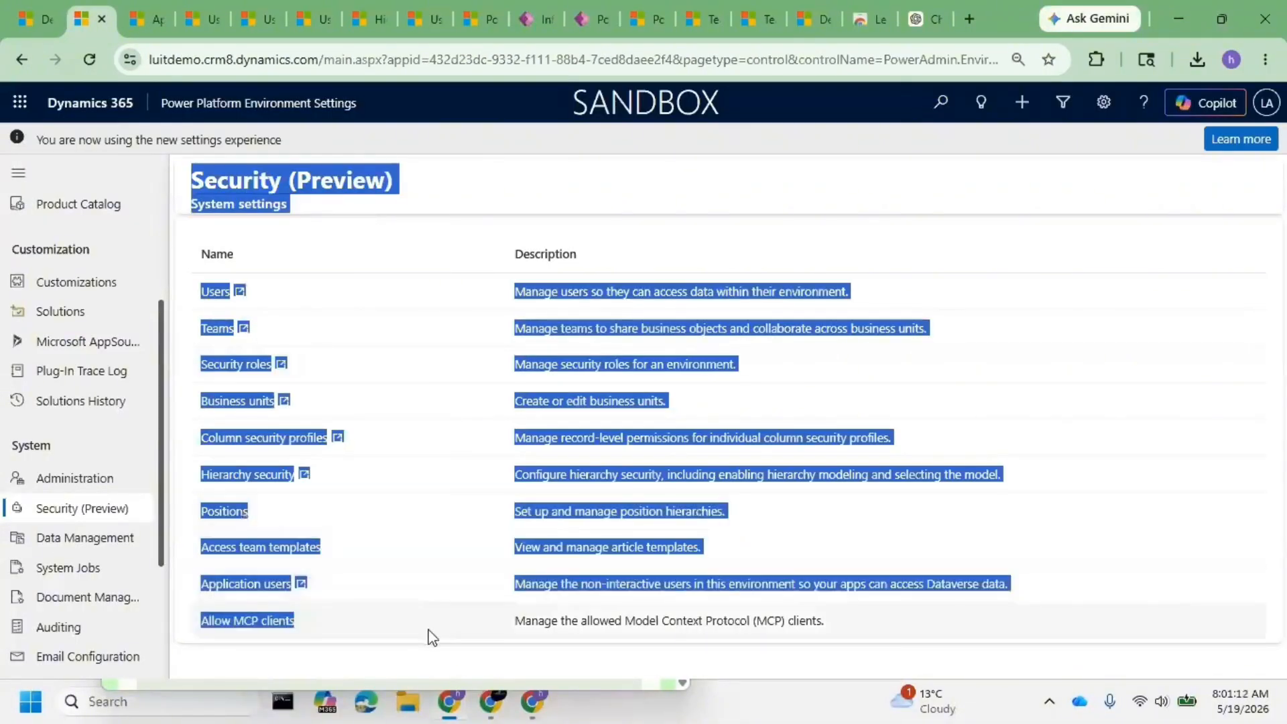
left_click(192, 187)
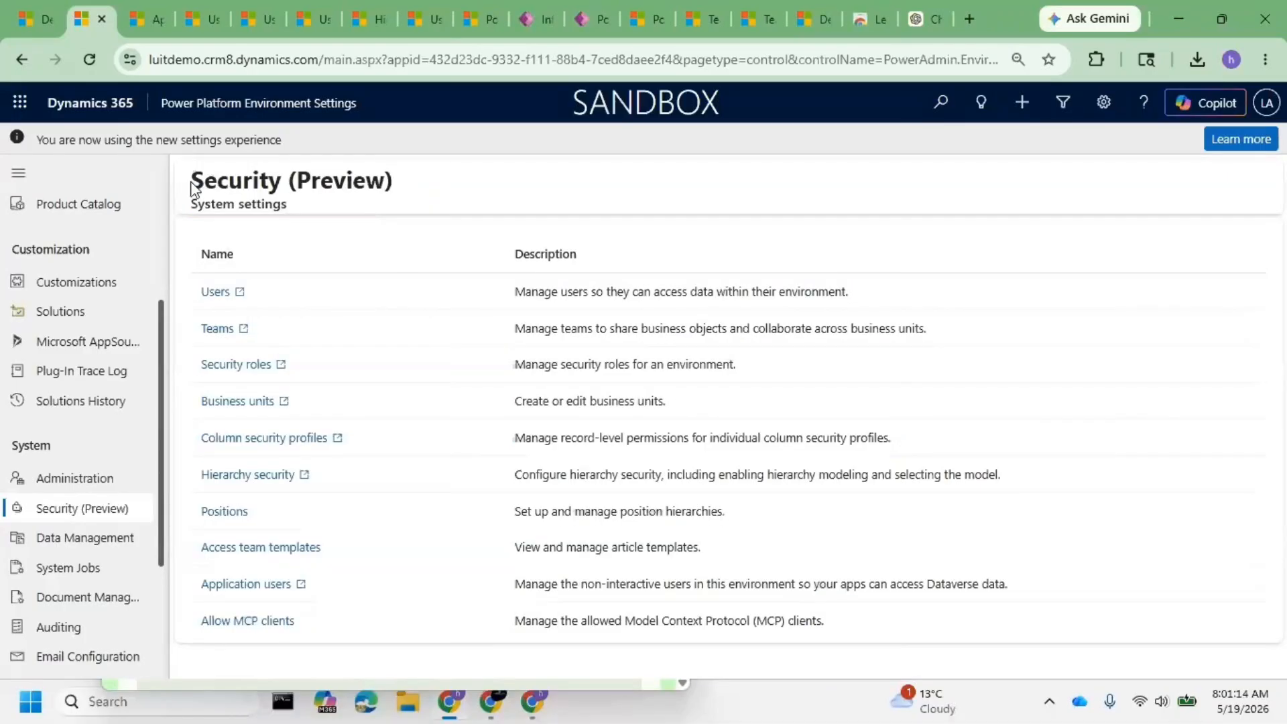
left_click_drag(192, 181, 439, 615)
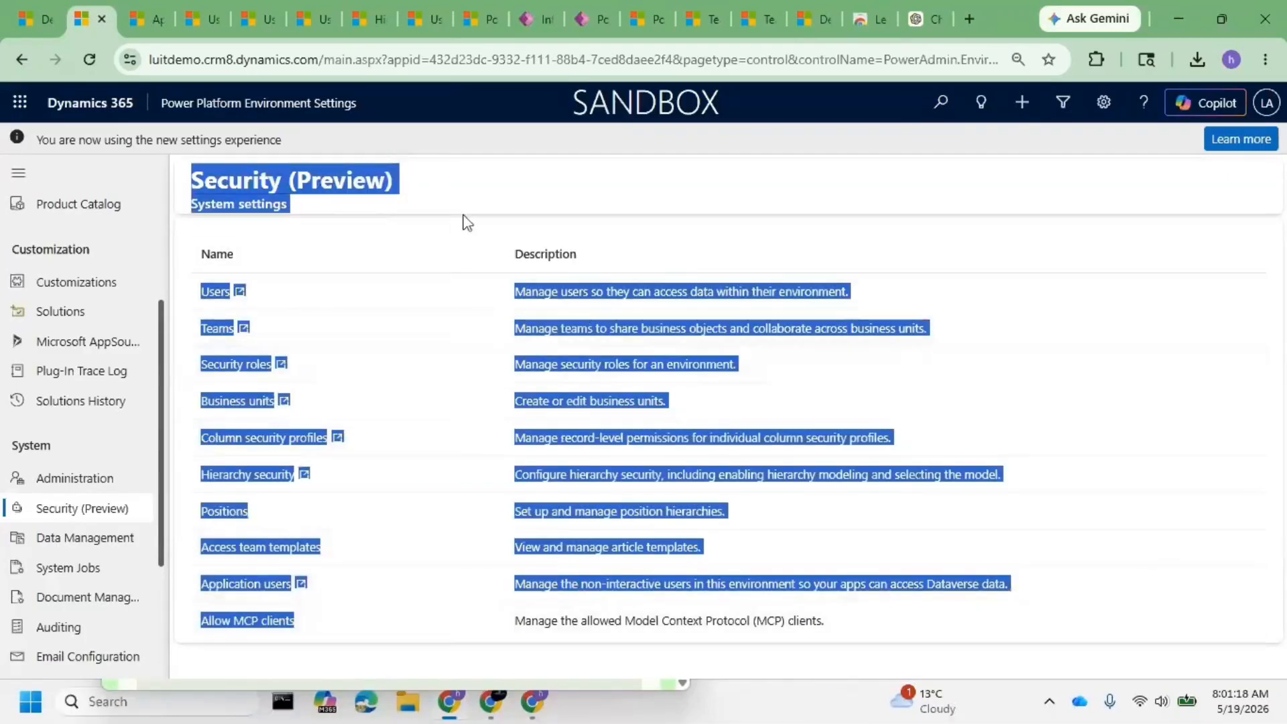
left_click(422, 293)
scroll(117, 449, "down", 3)
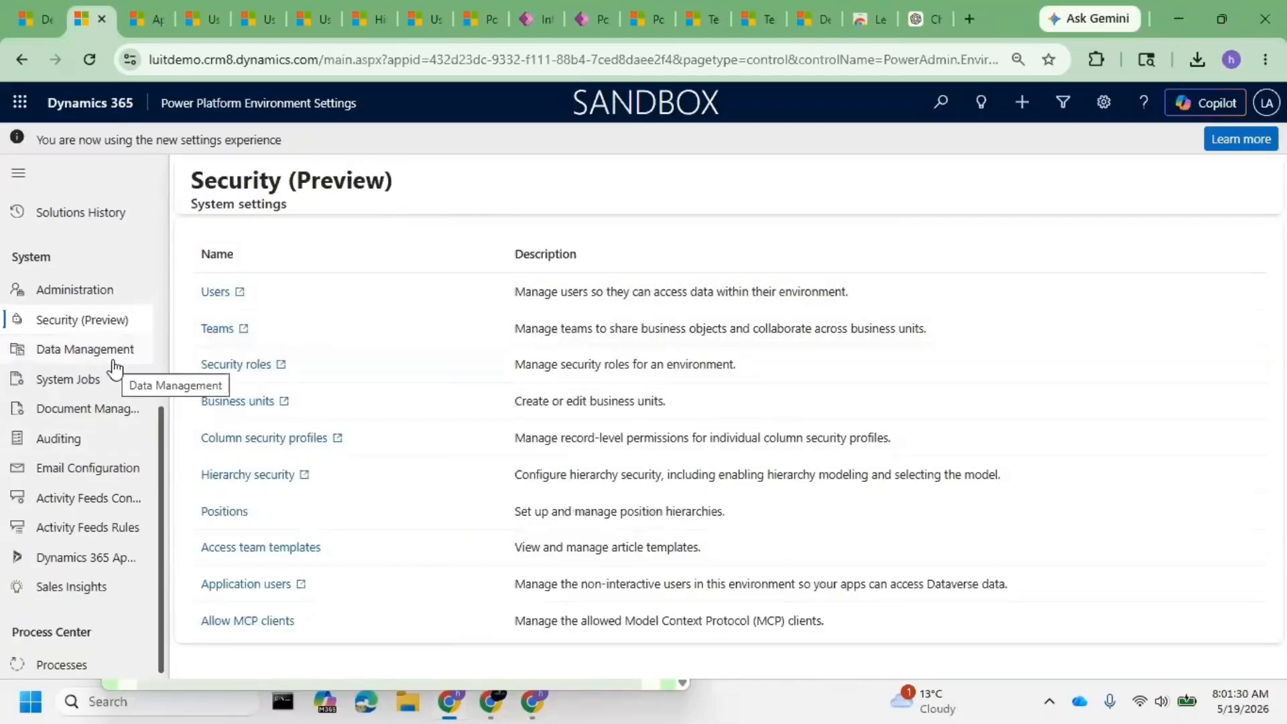
- Open the Auditing page under System settings
left_click(91, 443)
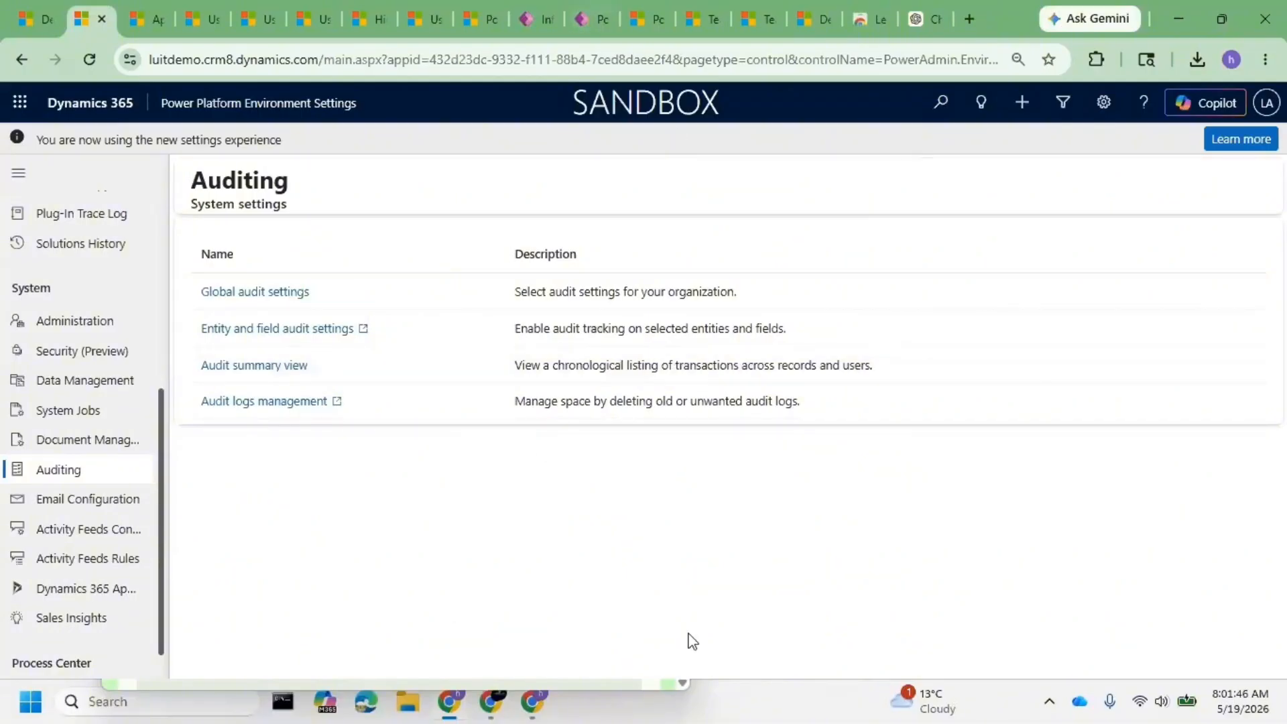
mouse_move(512, 709)
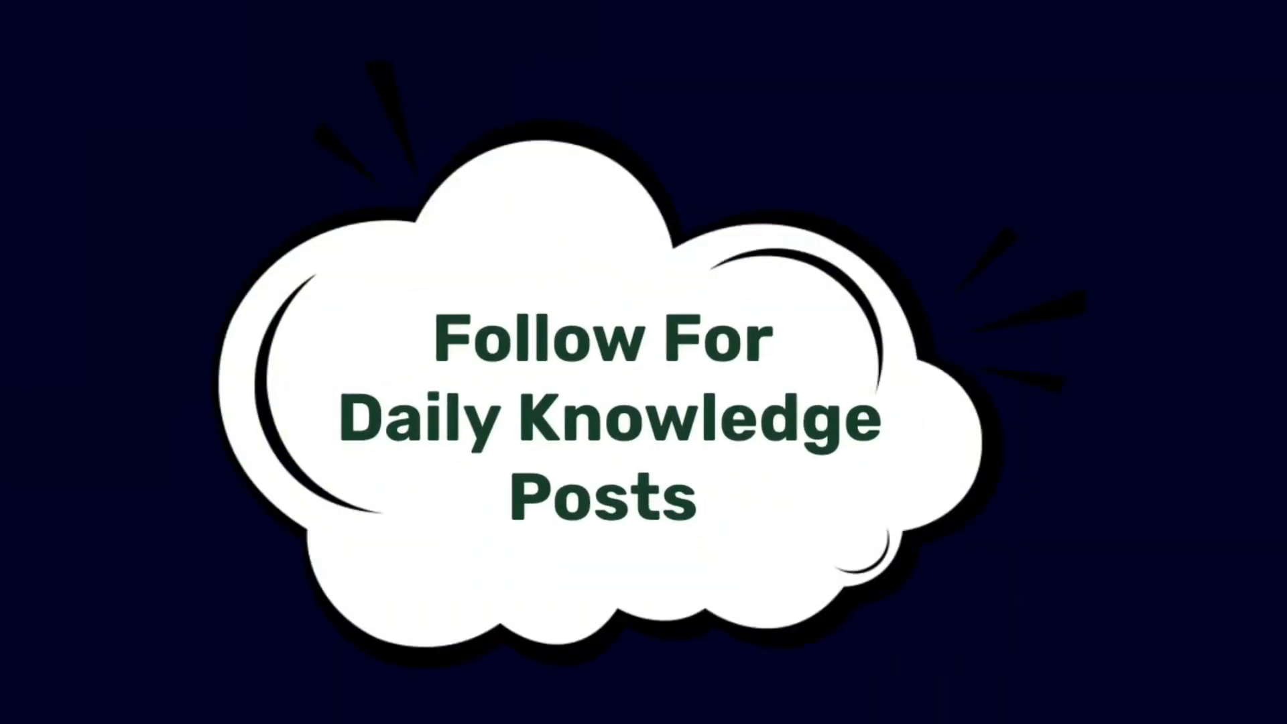